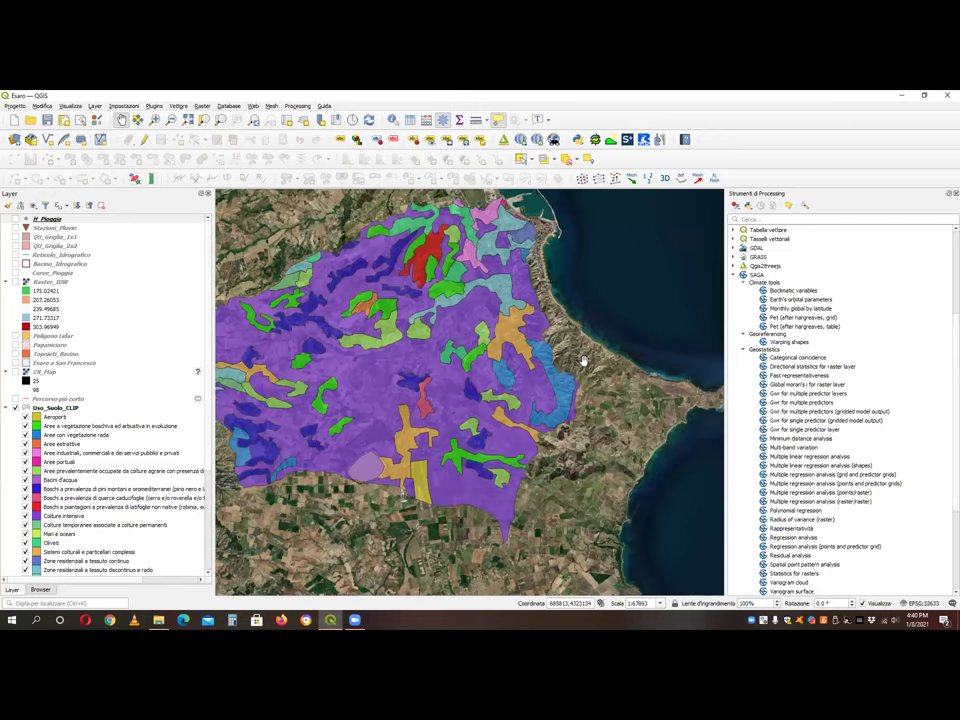
- Look through the SAGA climate, georeferencing and geostatistics tools in the processing toolbox
scroll(825, 401, down, 5)
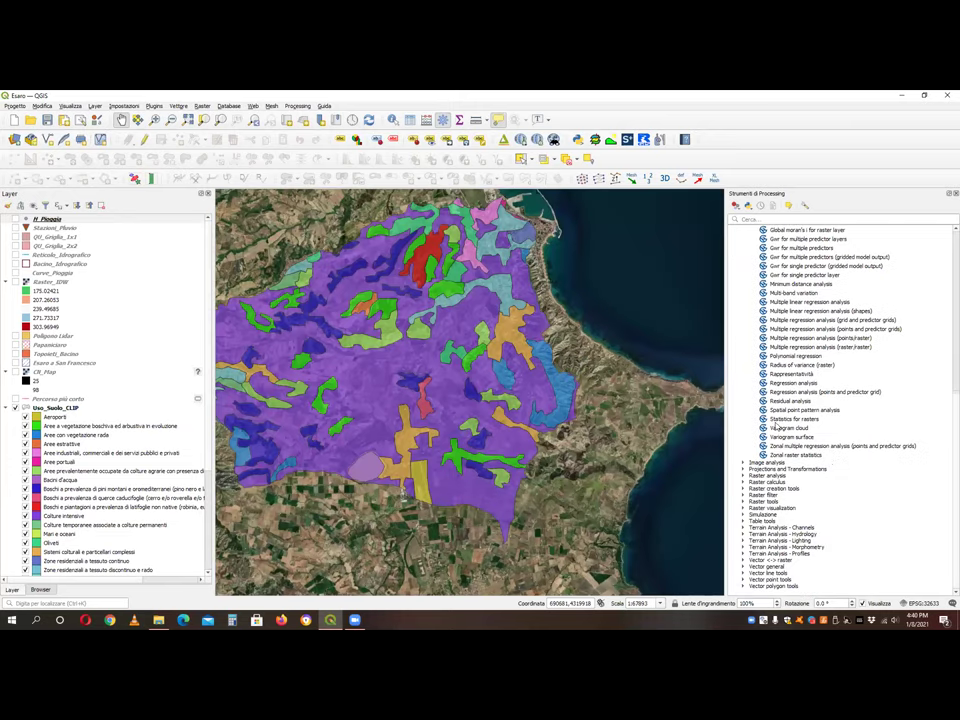
scroll(752, 400, up, 9)
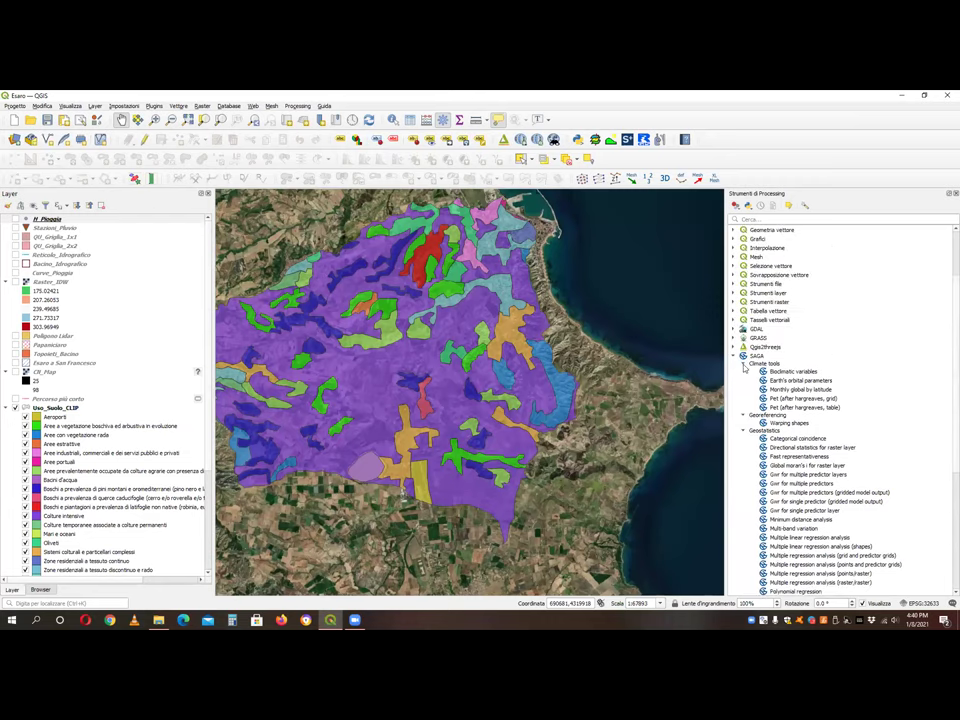
scroll(748, 320, down, 5)
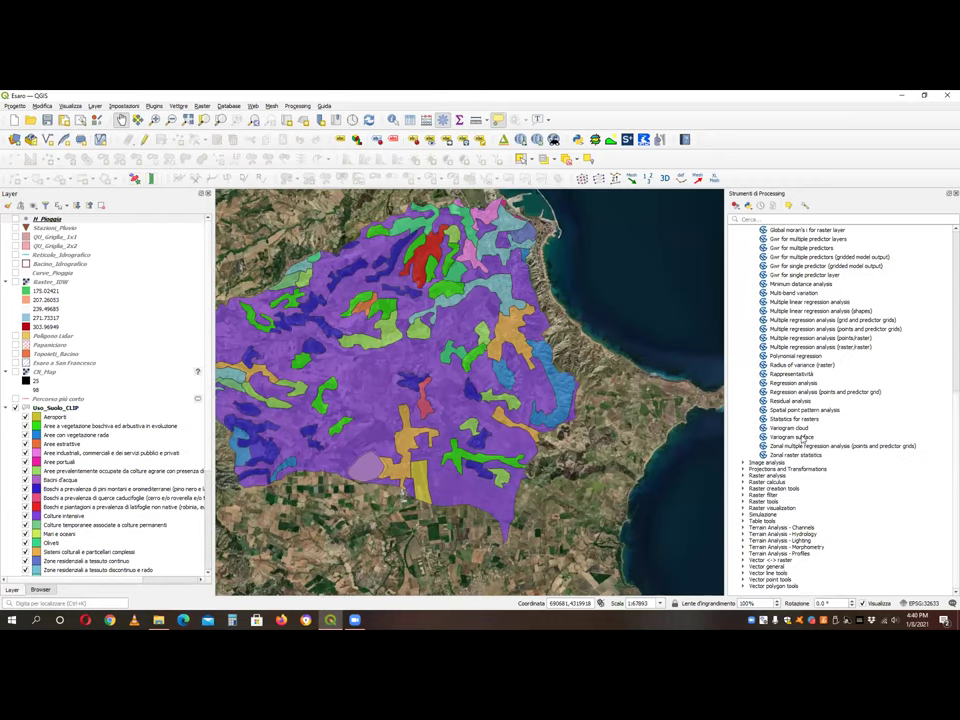
scroll(776, 317, up, 4)
scroll(776, 317, up, 4)
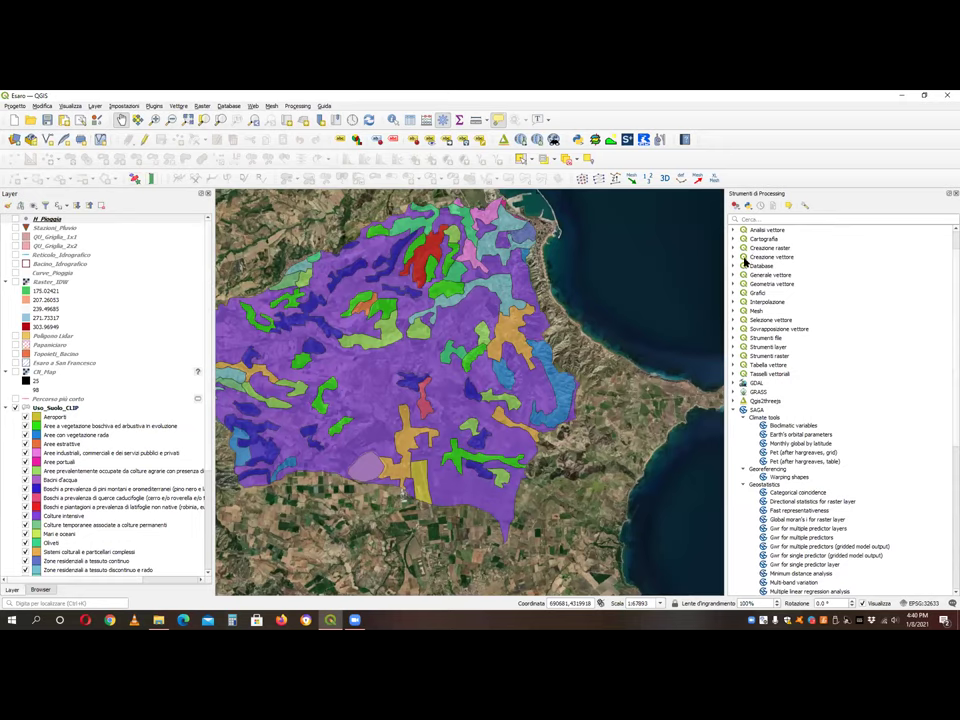
scroll(748, 300, down, 10)
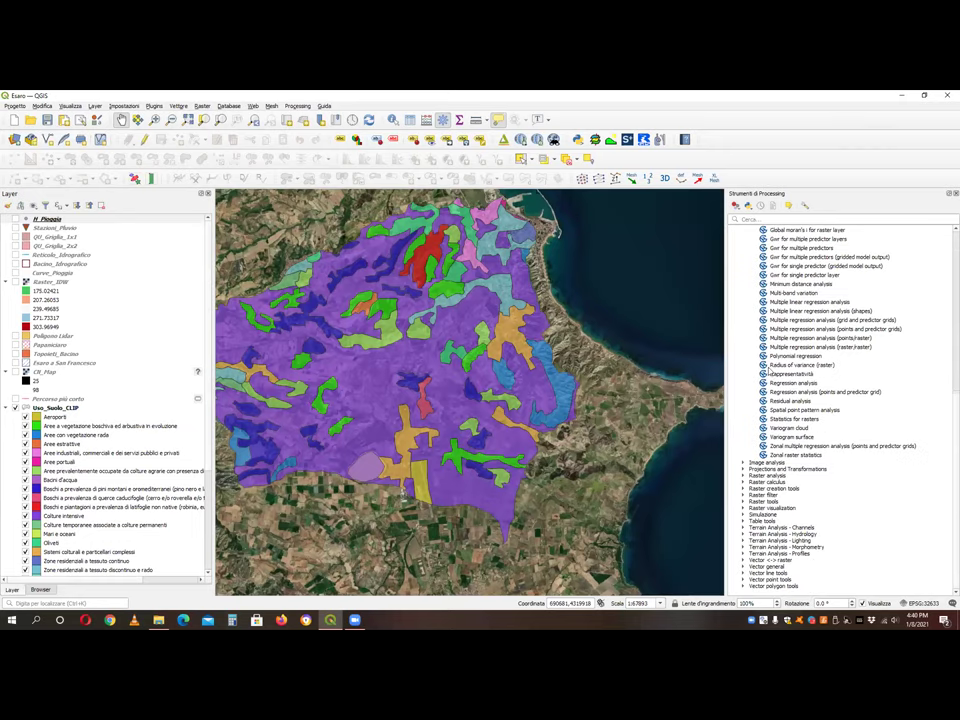
- Expand the SAGA Terrain Analysis groups Channels, Hydrology, Lighting and Morphometry and examine their tools
click(743, 527)
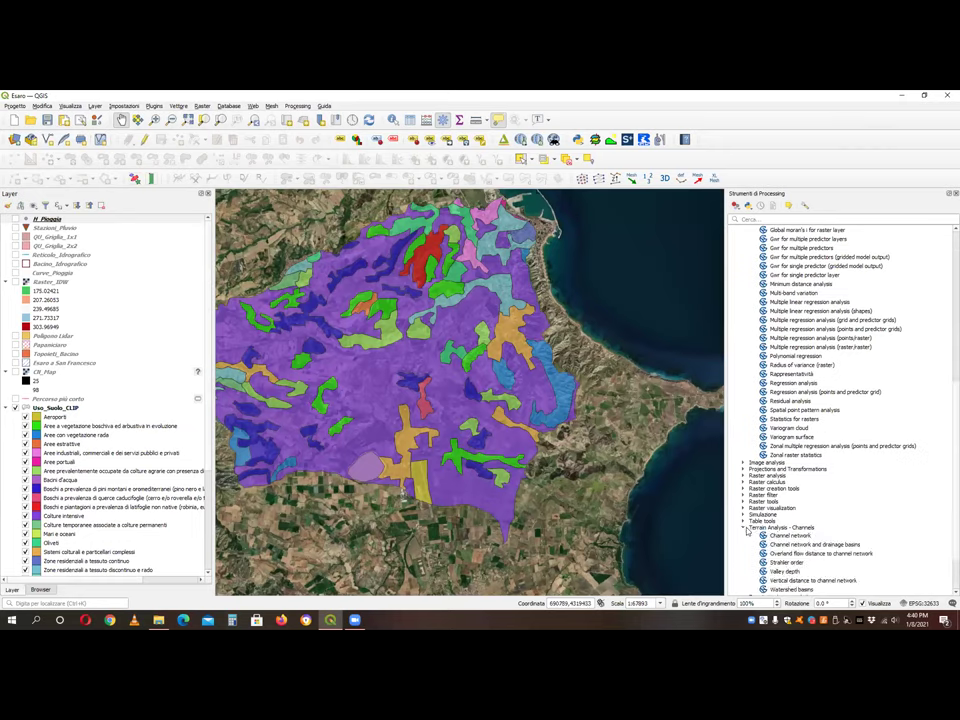
scroll(740, 530, down, 2)
click(742, 534)
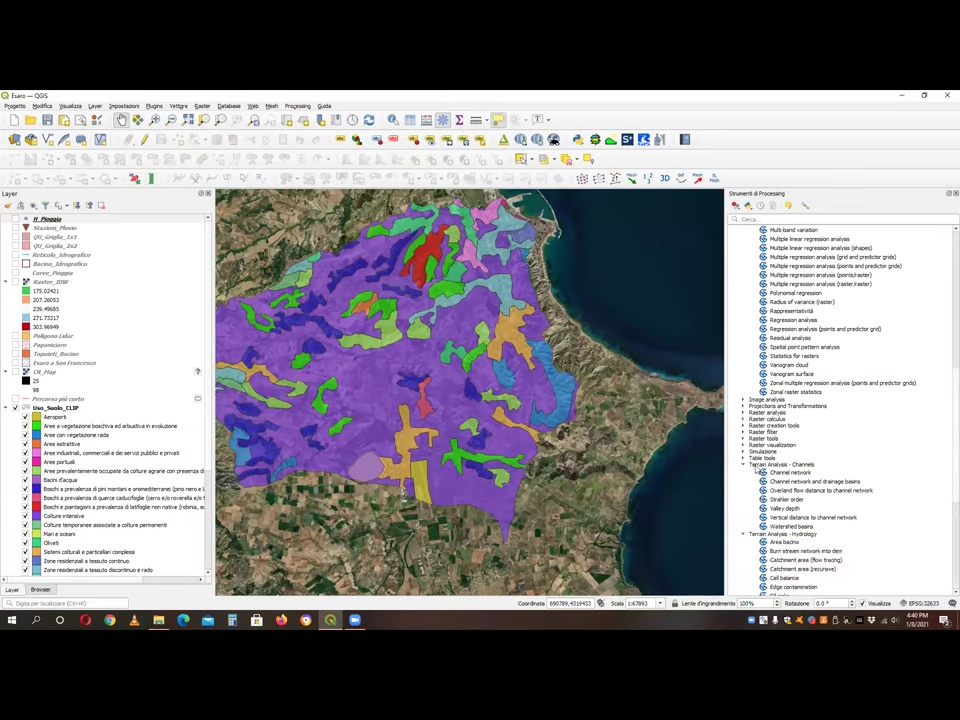
scroll(758, 469, down, 8)
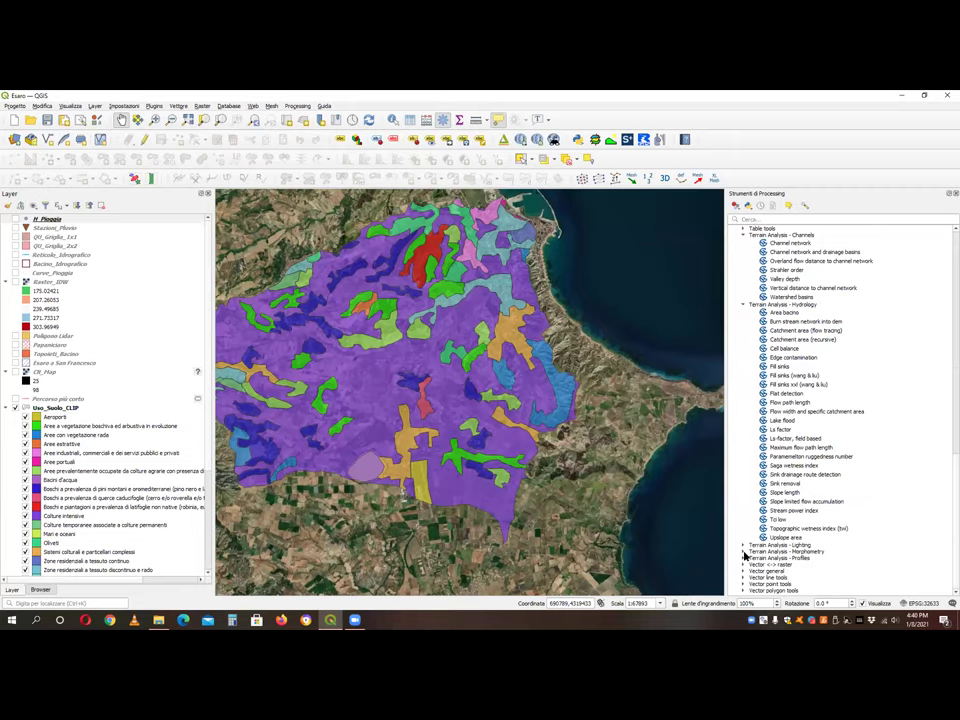
click(743, 545)
scroll(774, 477, down, 2)
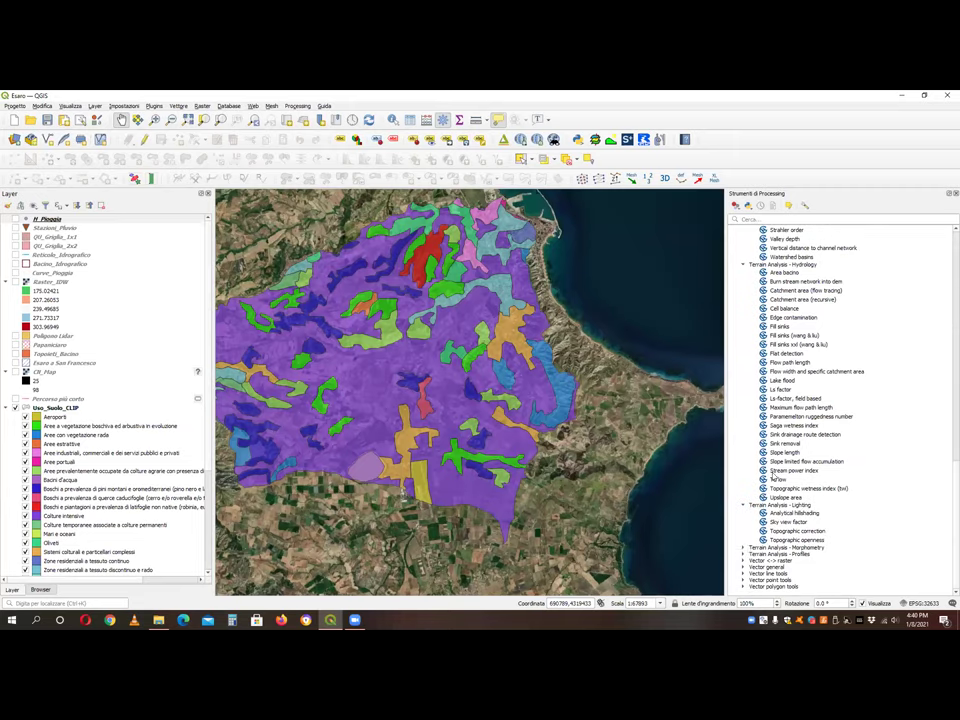
click(742, 548)
scroll(758, 515, down, 10)
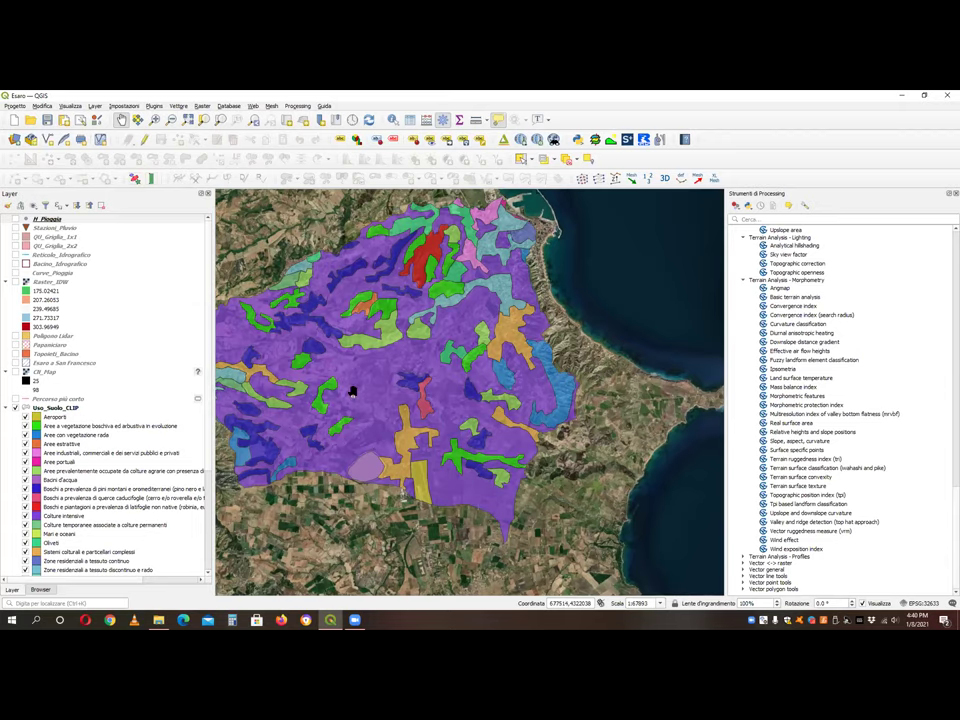
- Switch to Firefox and search the web for "saga gis"
click(158, 620)
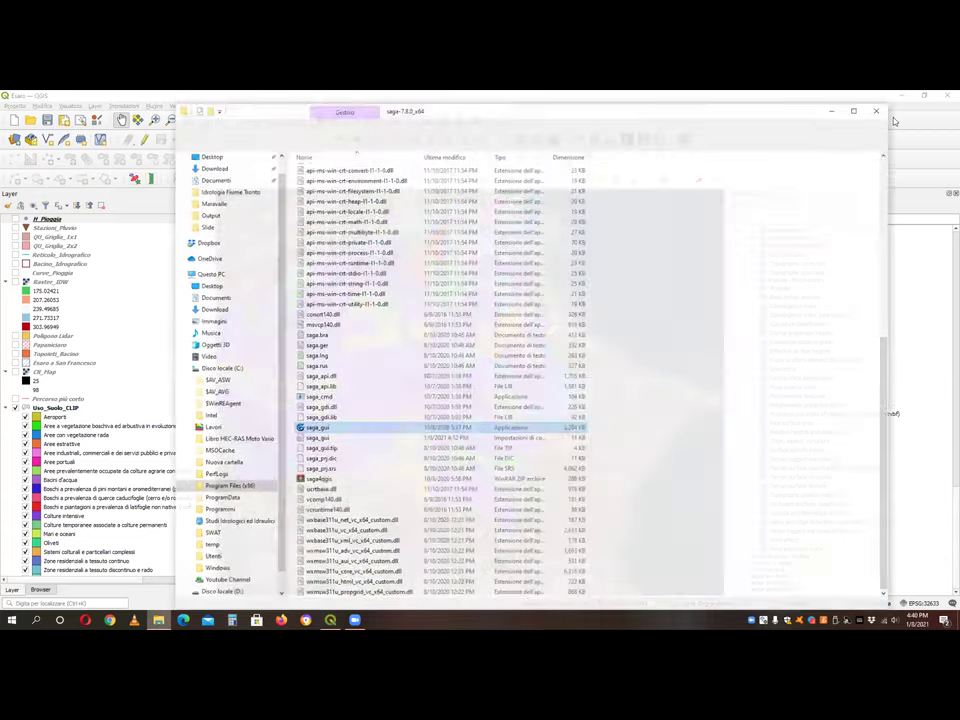
click(158, 620)
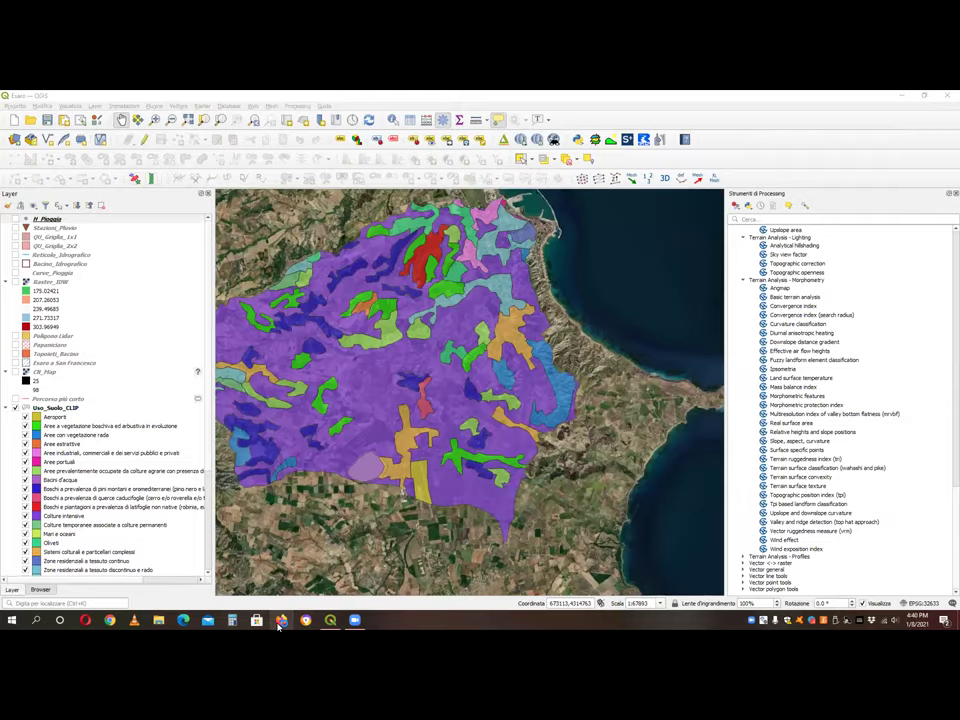
click(281, 620)
text(sa)
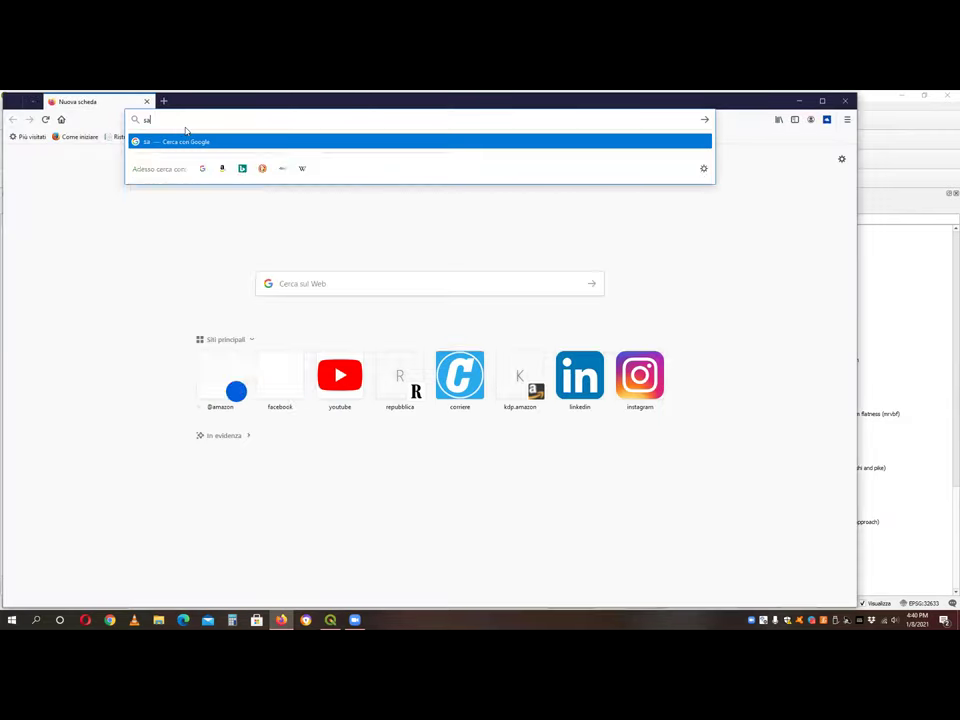
text(ga gis)
key(Return)
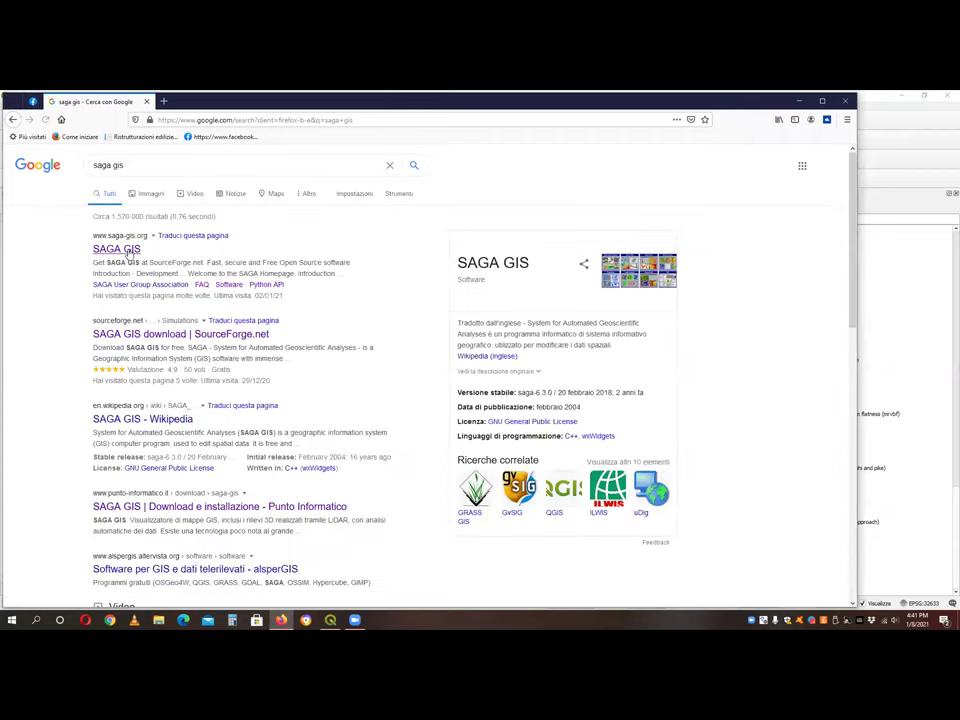
- Open the SAGA GIS site from the search results, maximise the browser, and go to the official SAGA homepage
click(128, 252)
click(822, 101)
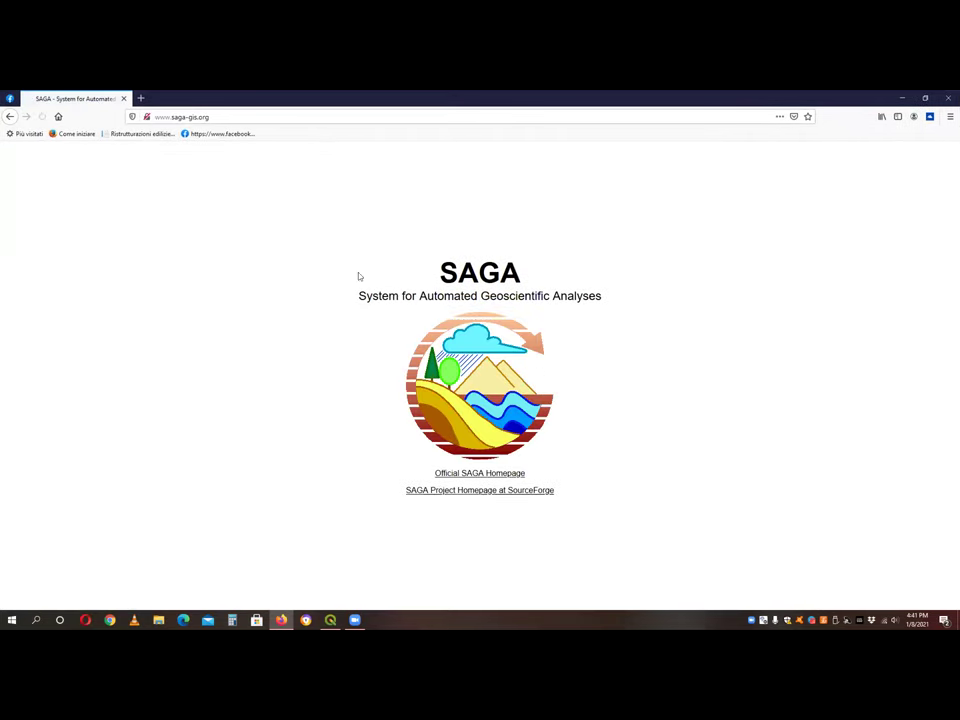
click(507, 472)
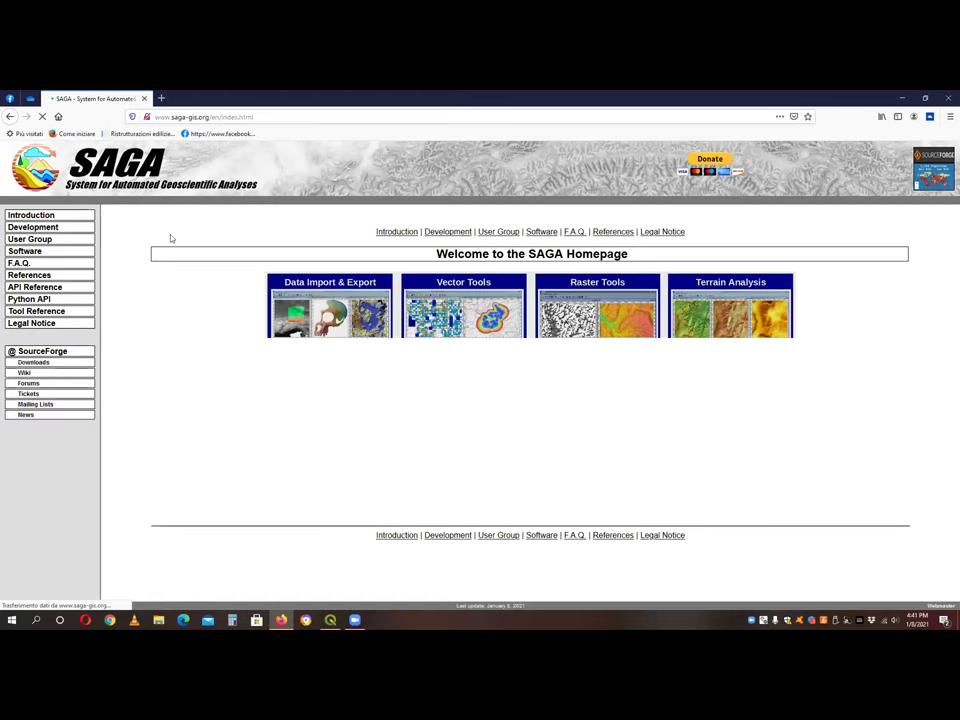
- Copy the web address of the official SAGA homepage
click(270, 117)
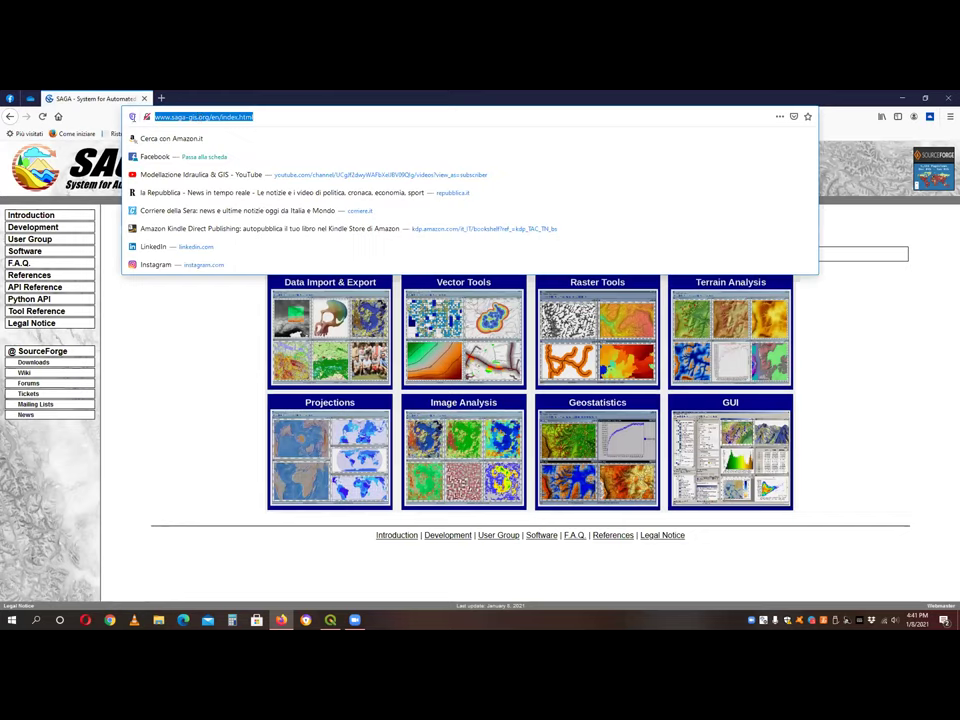
right_click(197, 117)
click(220, 148)
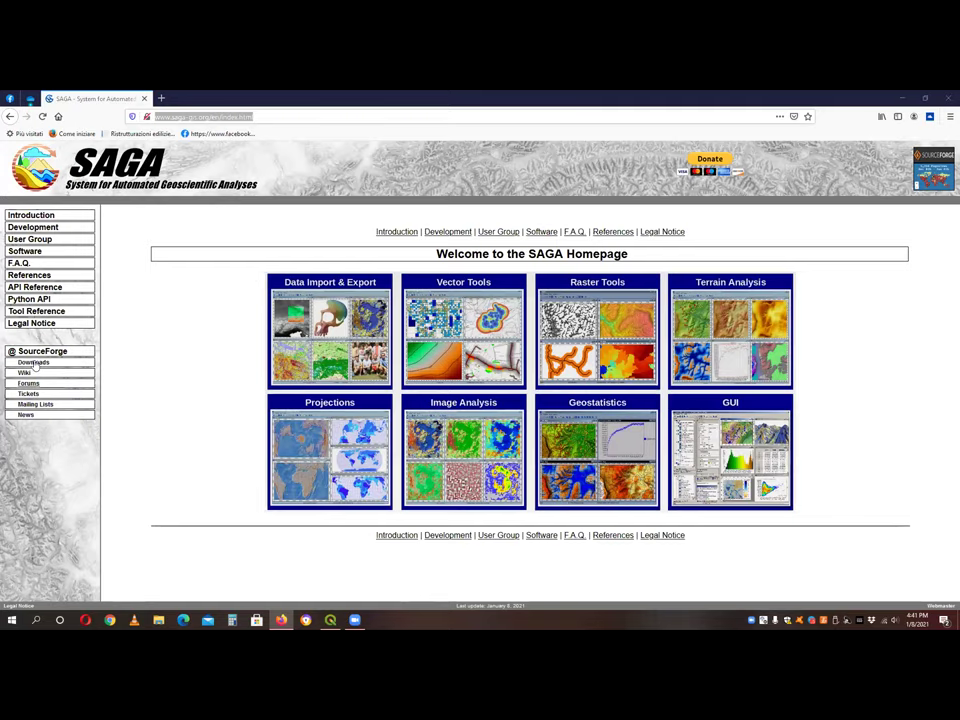
- Open the SAGA - 7 folder in the SourceForge downloads and close the pinned Facebook tab
click(35, 393)
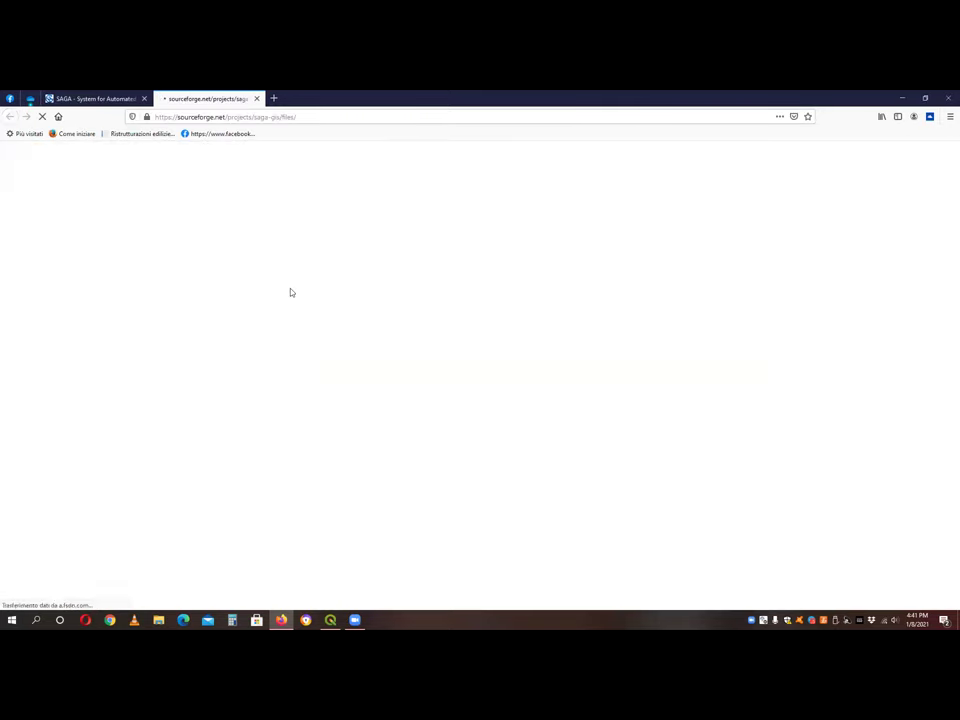
scroll(222, 318, down, 2)
scroll(222, 318, down, 1)
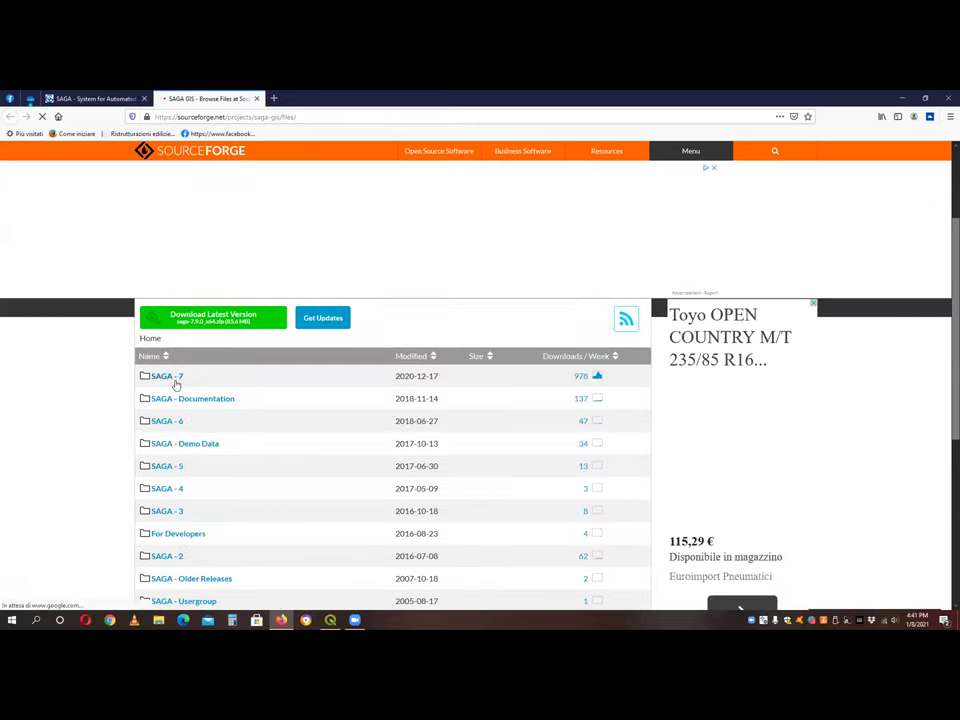
click(175, 380)
scroll(395, 355, down, 1)
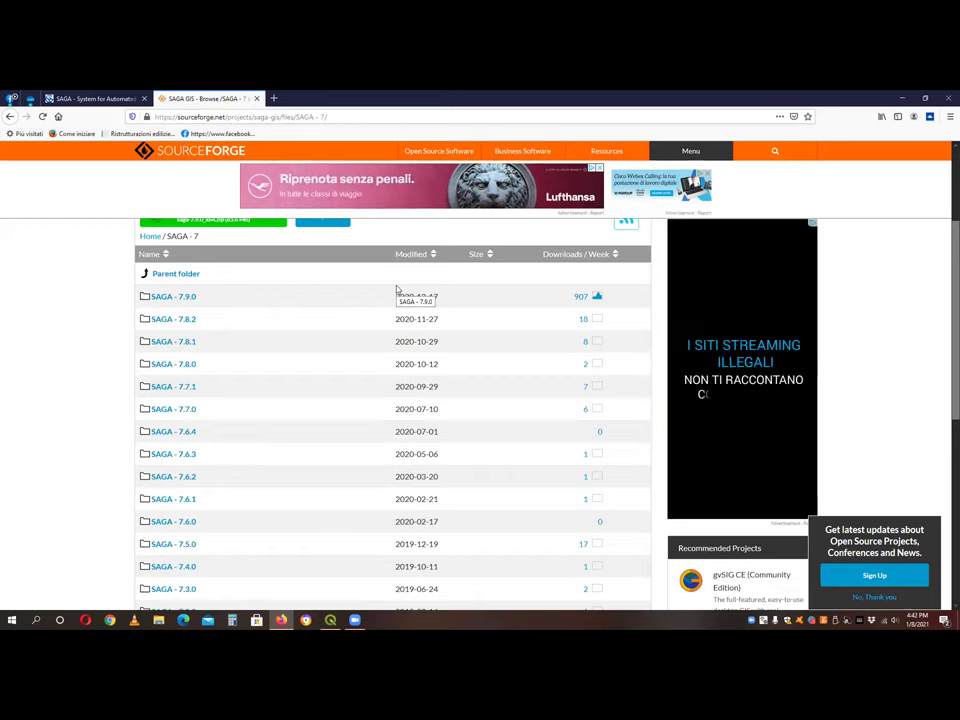
right_click(12, 98)
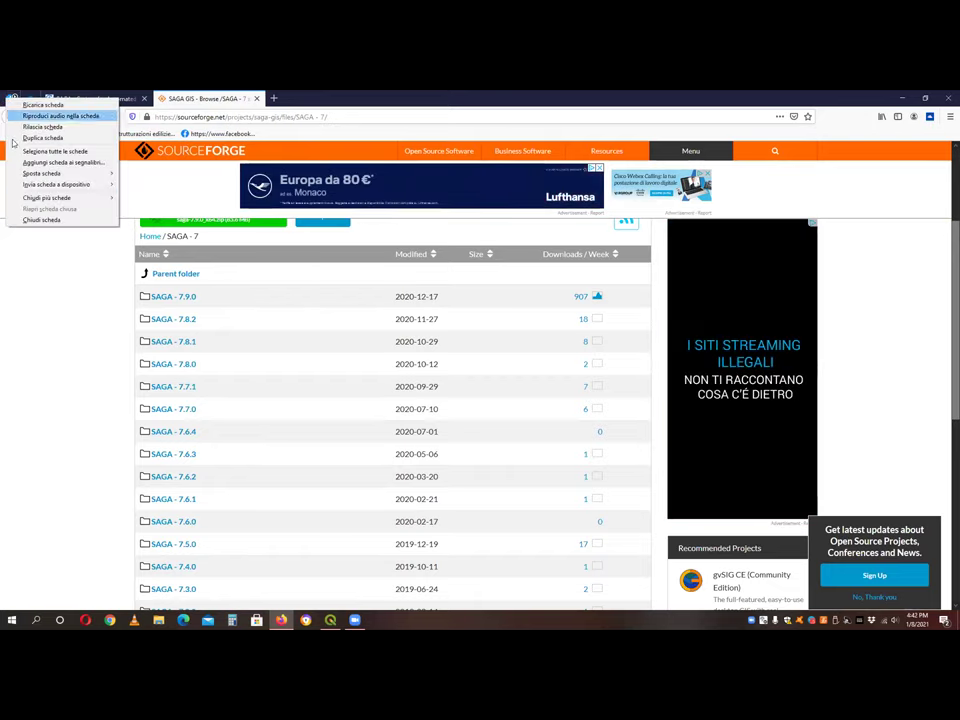
click(42, 219)
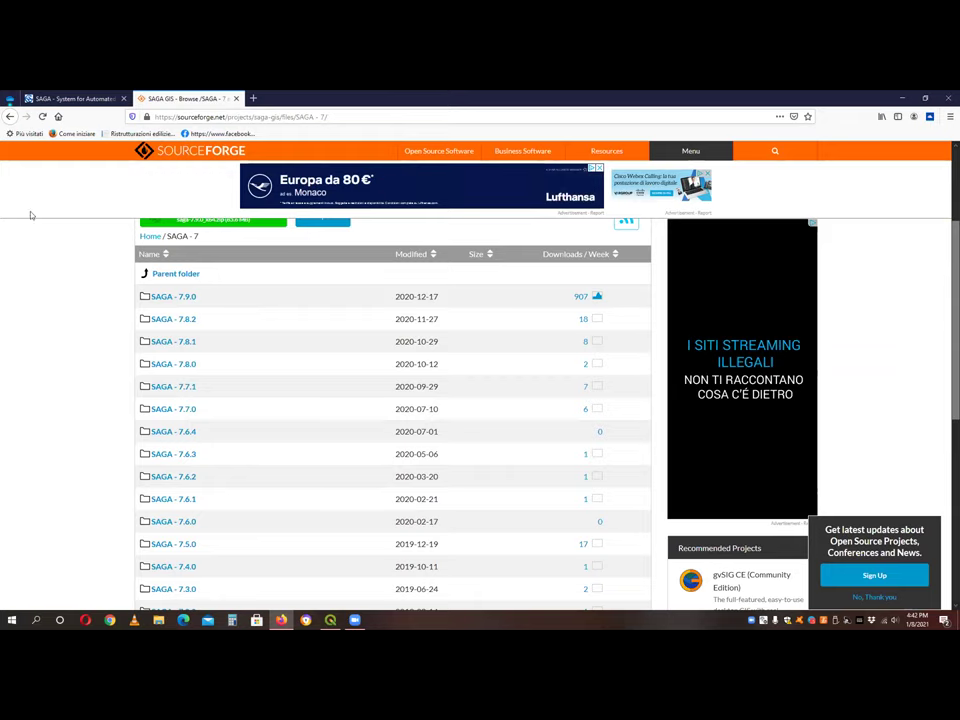
- Return to the project's file list and examine the SAGA Documents folder inside SAGA - Documentation
click(10, 116)
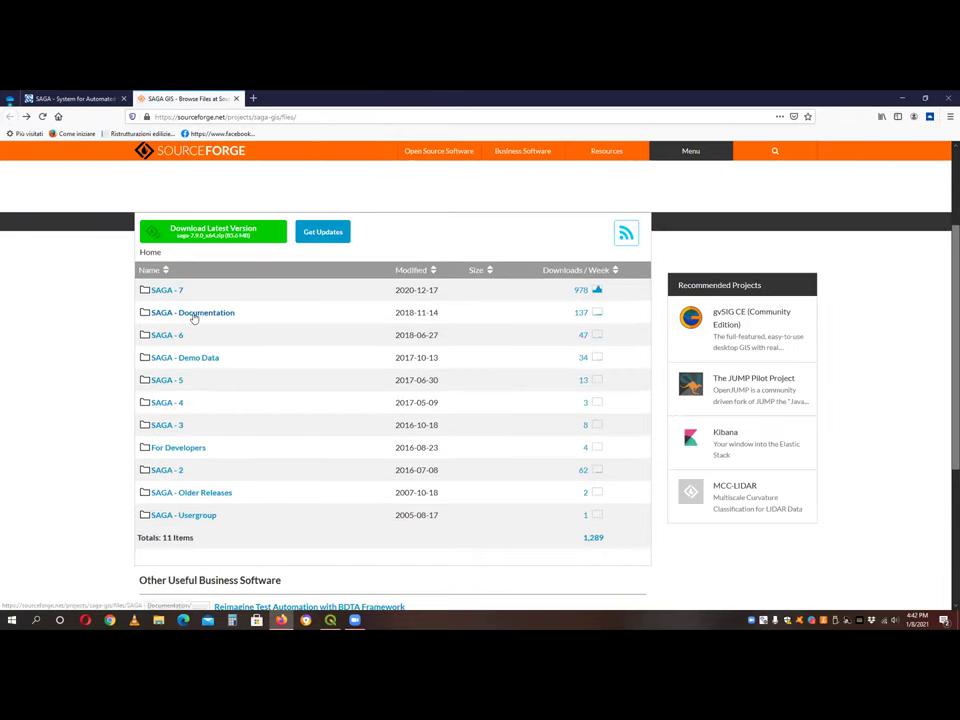
click(193, 316)
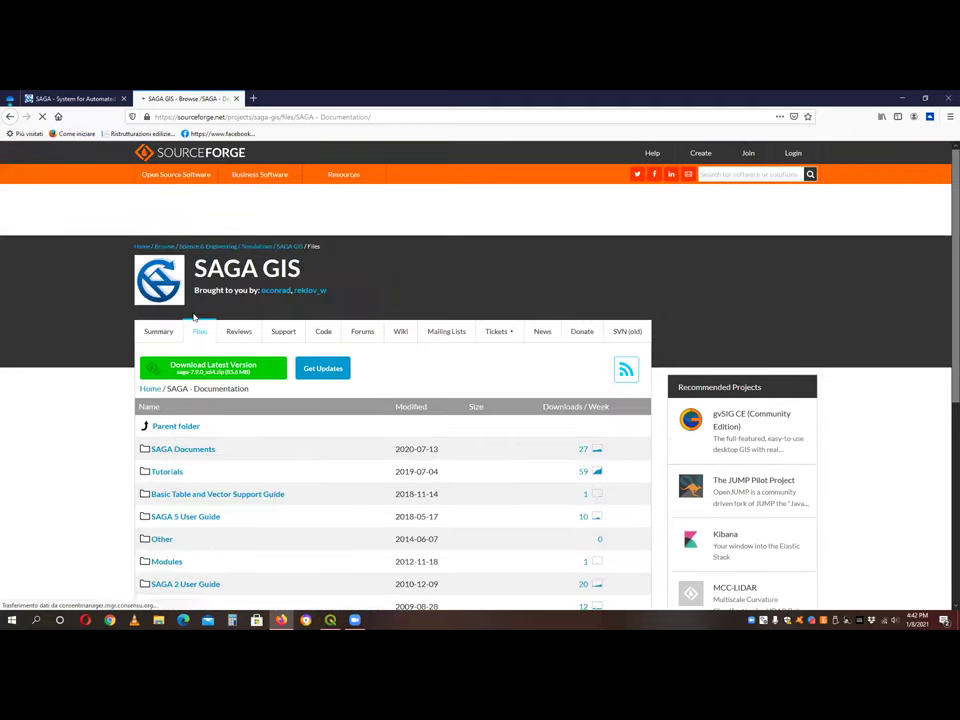
scroll(255, 315, down, 4)
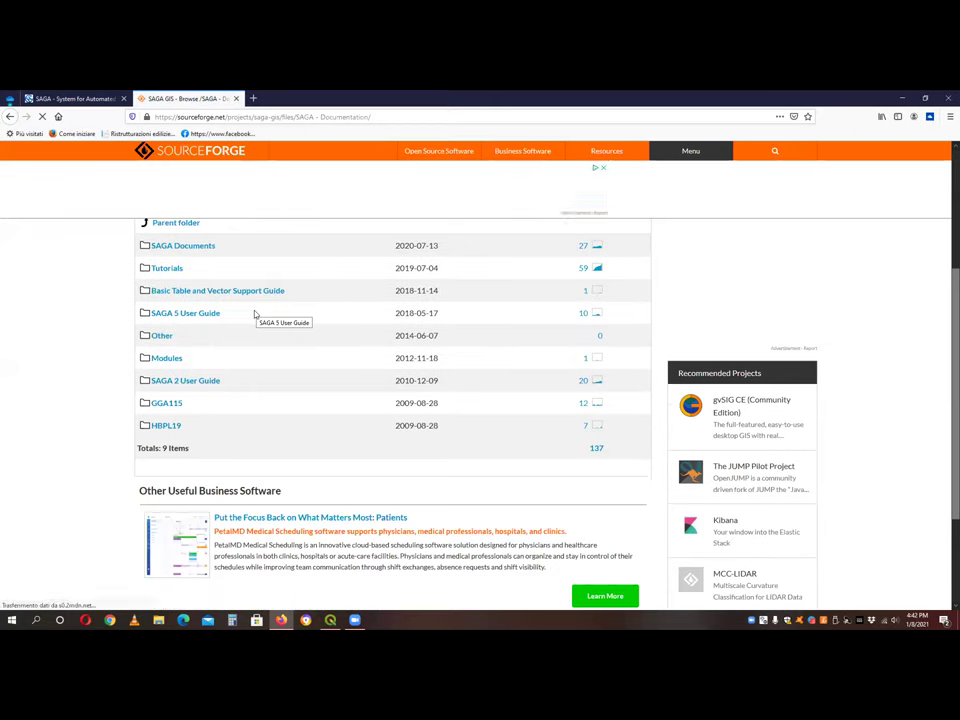
scroll(204, 332, up, 2)
click(200, 350)
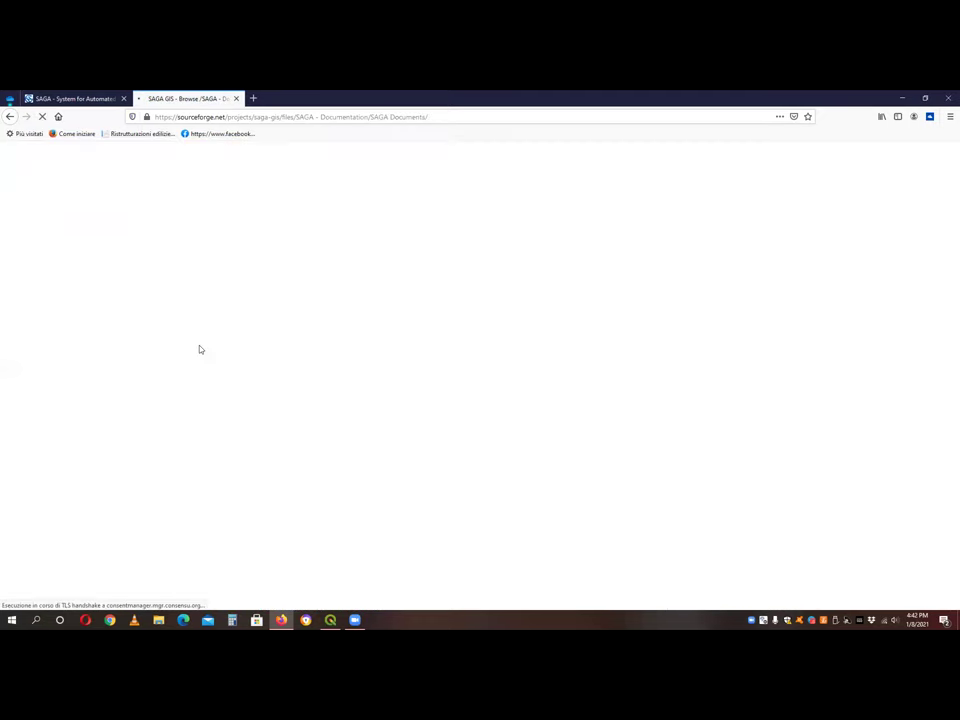
scroll(185, 398, down, 1)
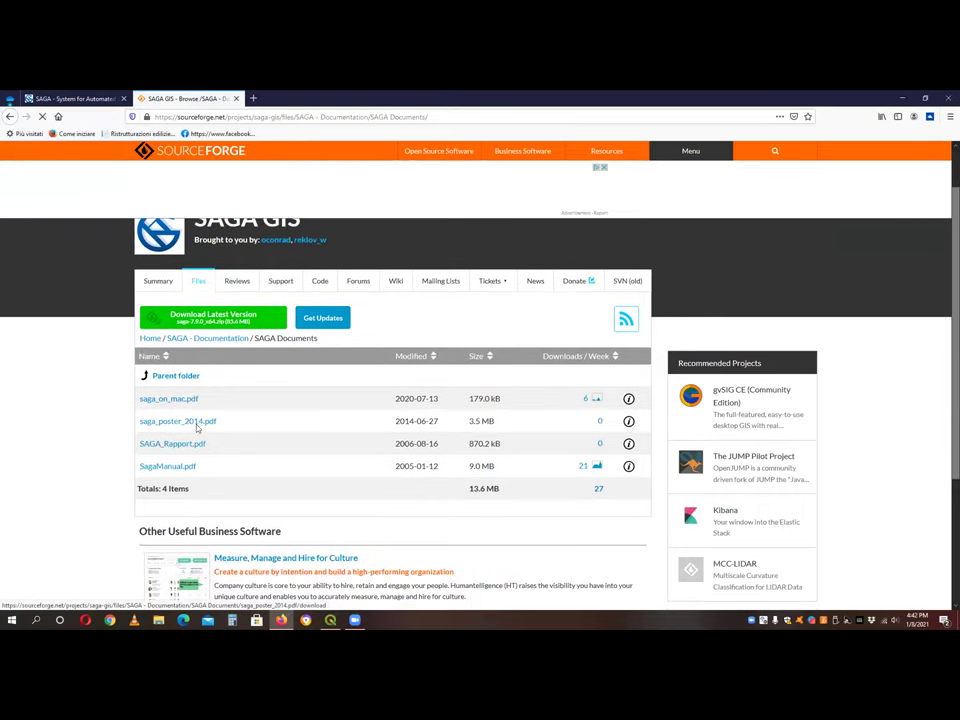
- Look through the Tutorials folder of the SAGA documentation, then close the SourceForge tab
click(12, 118)
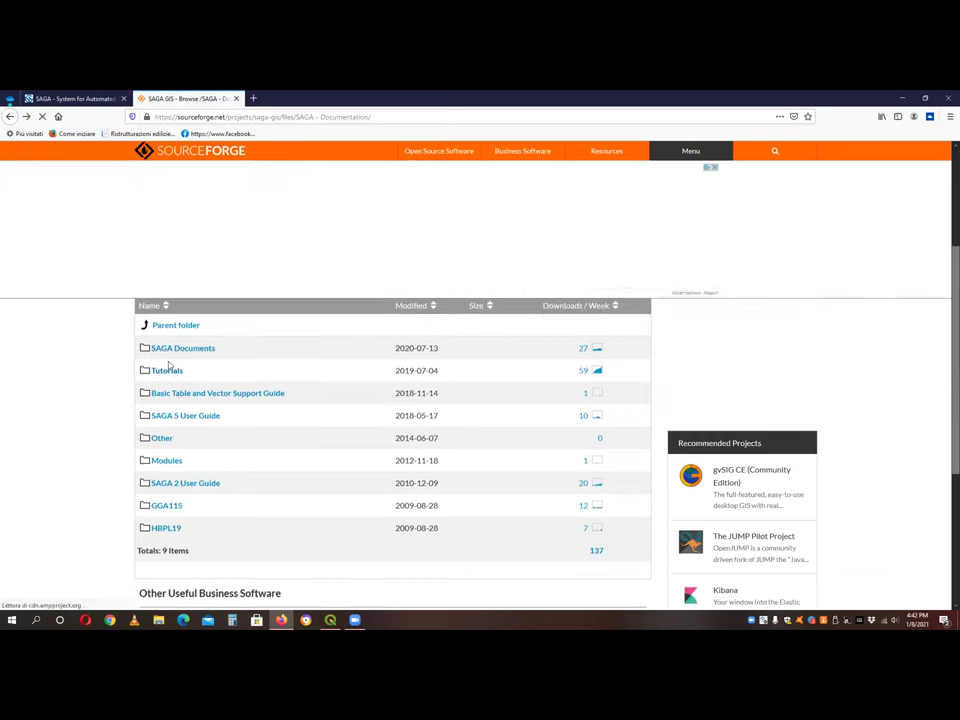
click(172, 372)
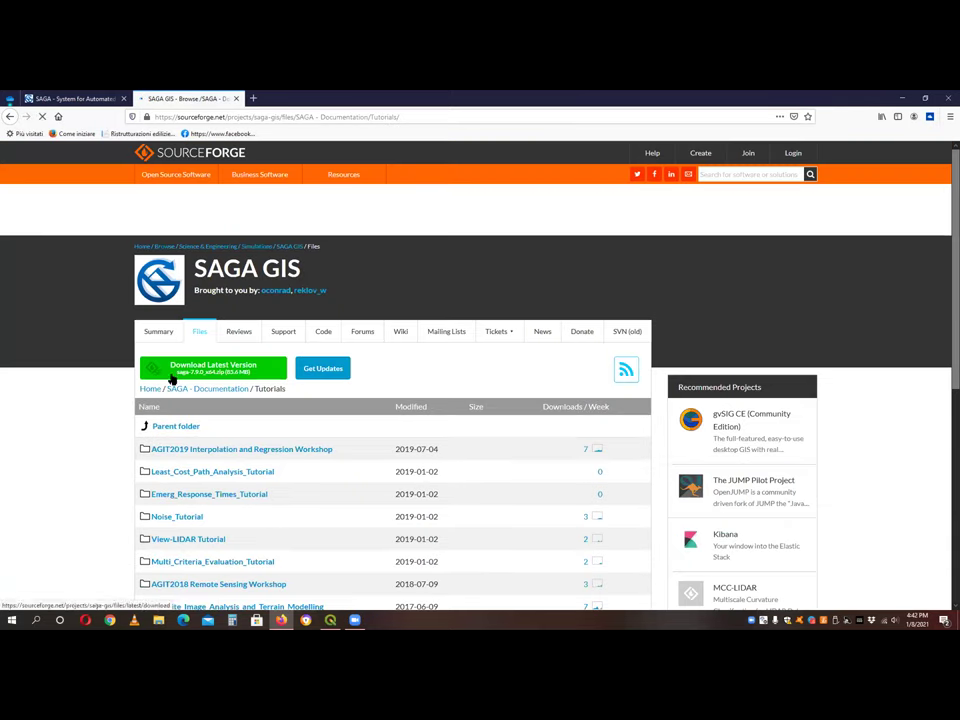
scroll(200, 290, down, 4)
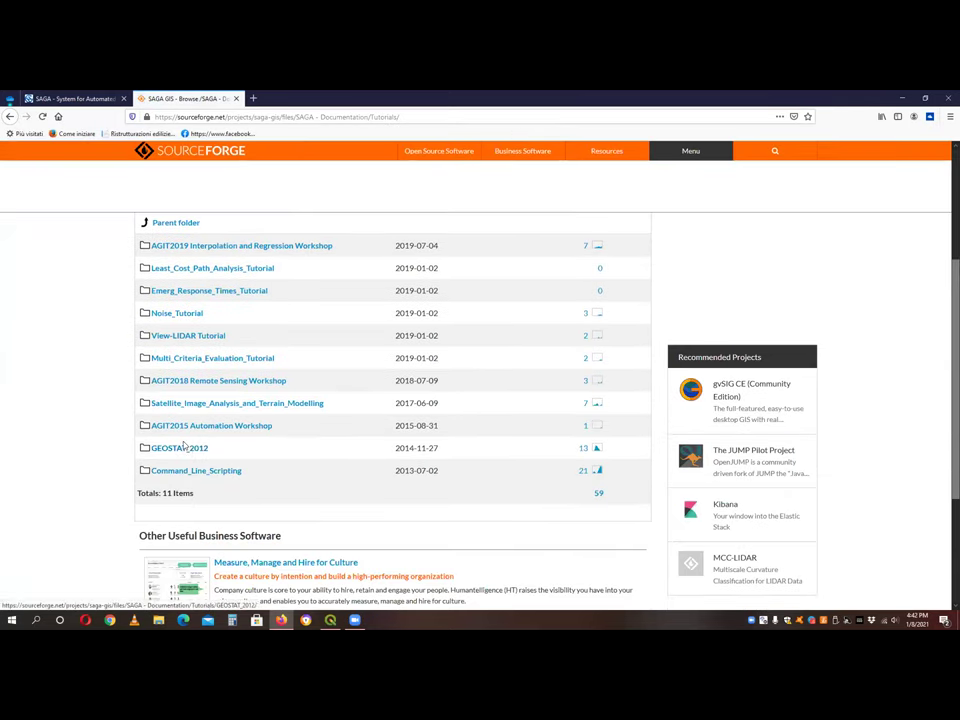
click(8, 117)
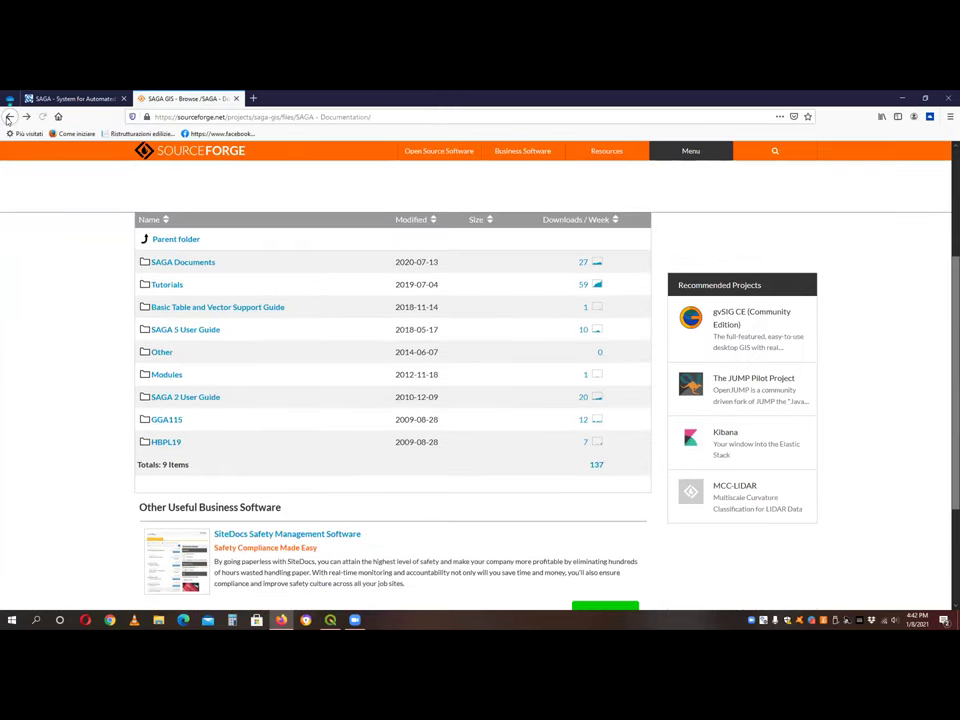
click(236, 98)
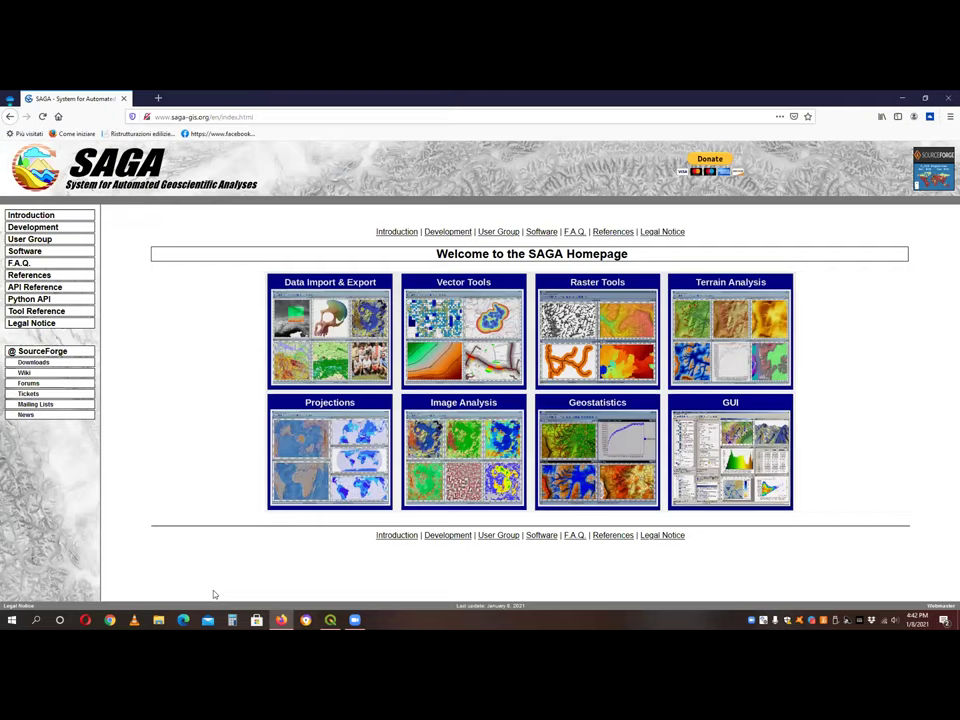
- Launch saga_gui from the saga-7.8.0_x64 folder in Program Files (x86) on drive C
click(158, 620)
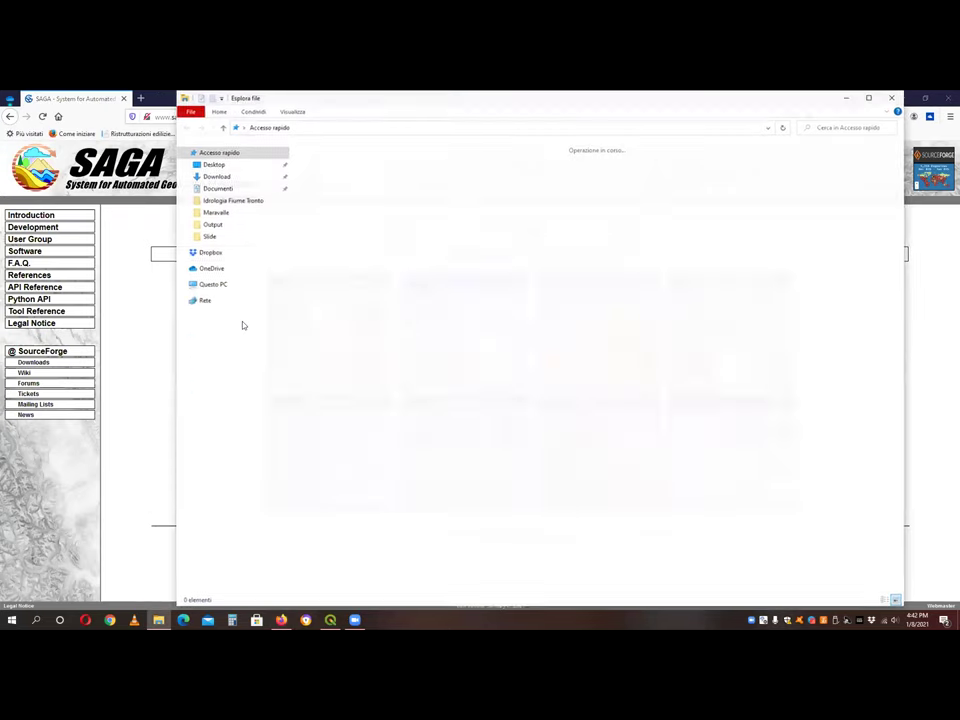
click(236, 379)
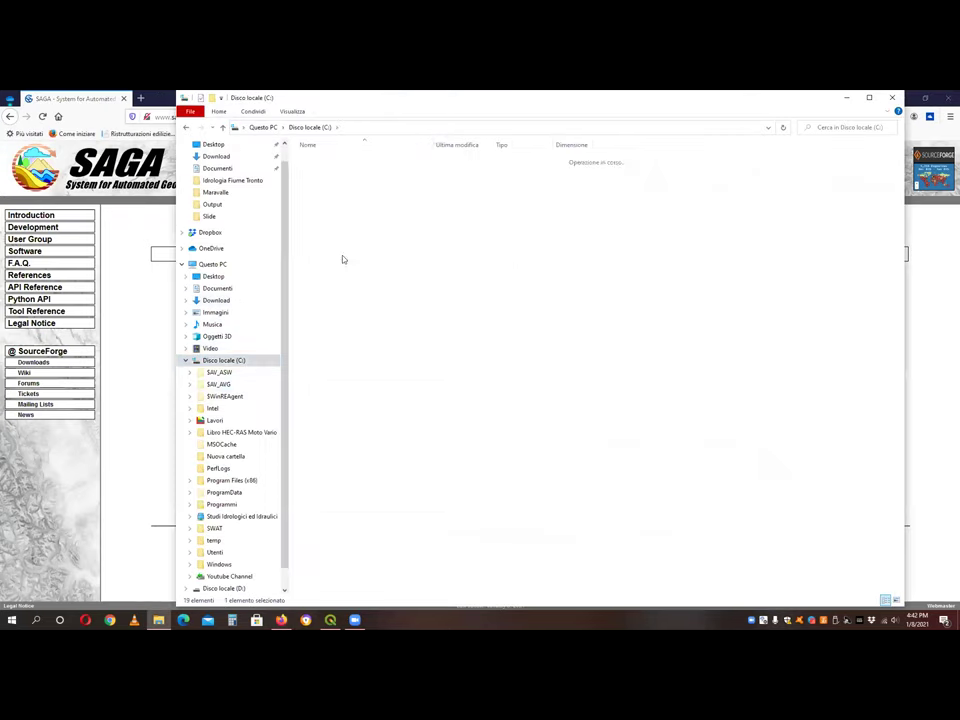
double_click(342, 260)
scroll(316, 505, down, 12)
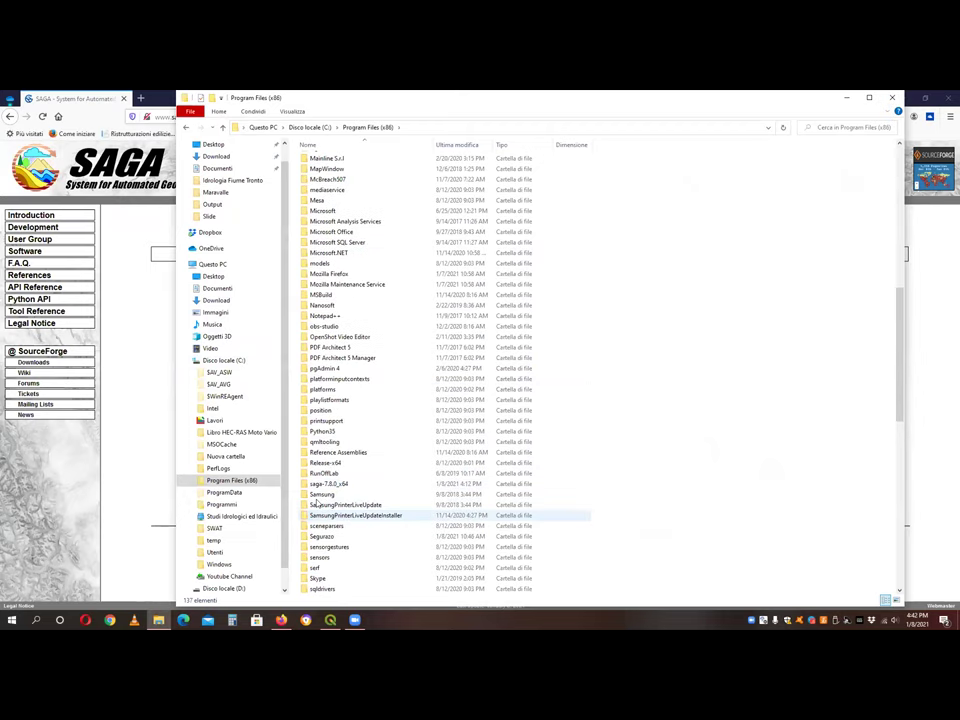
double_click(328, 484)
scroll(370, 503, down, 10)
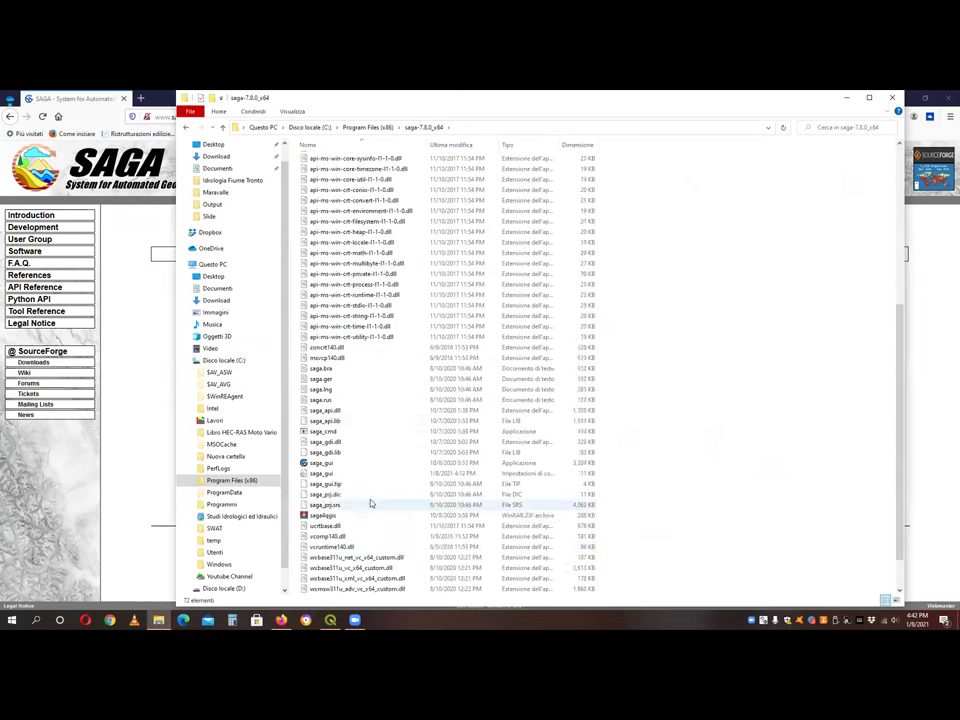
scroll(370, 503, down, 2)
double_click(320, 421)
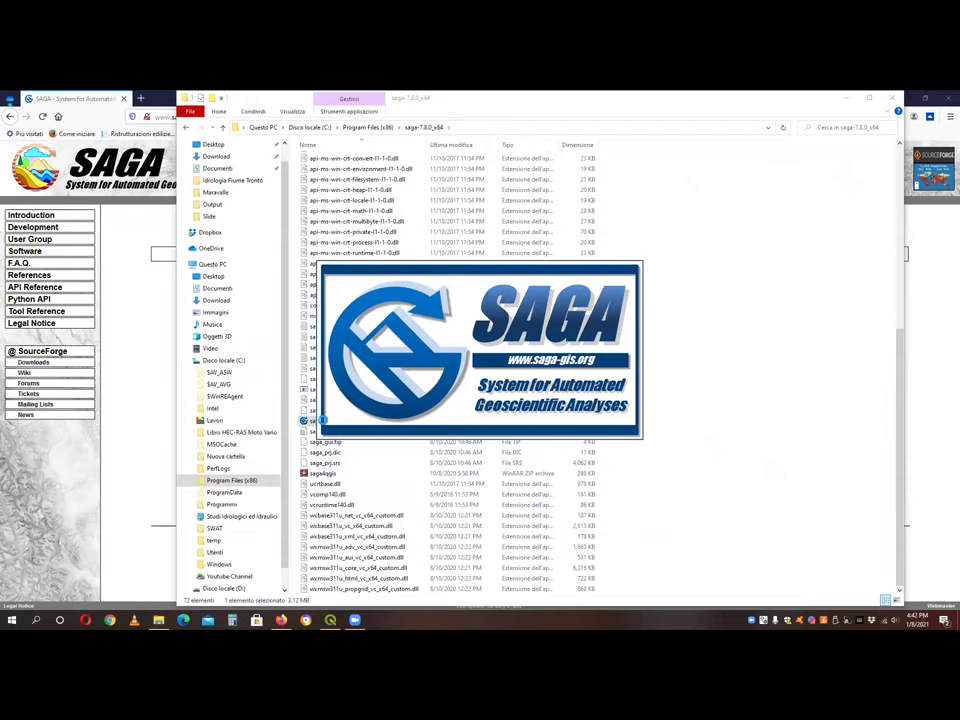
- Start SAGA with an empty project and close the file explorer window
click(892, 100)
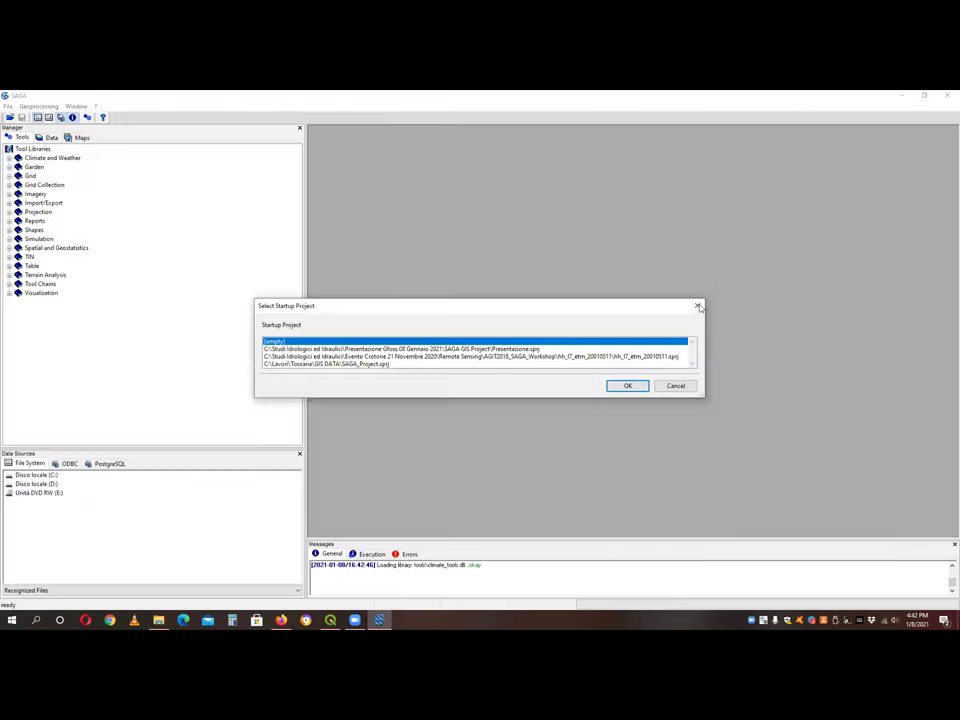
key(Return)
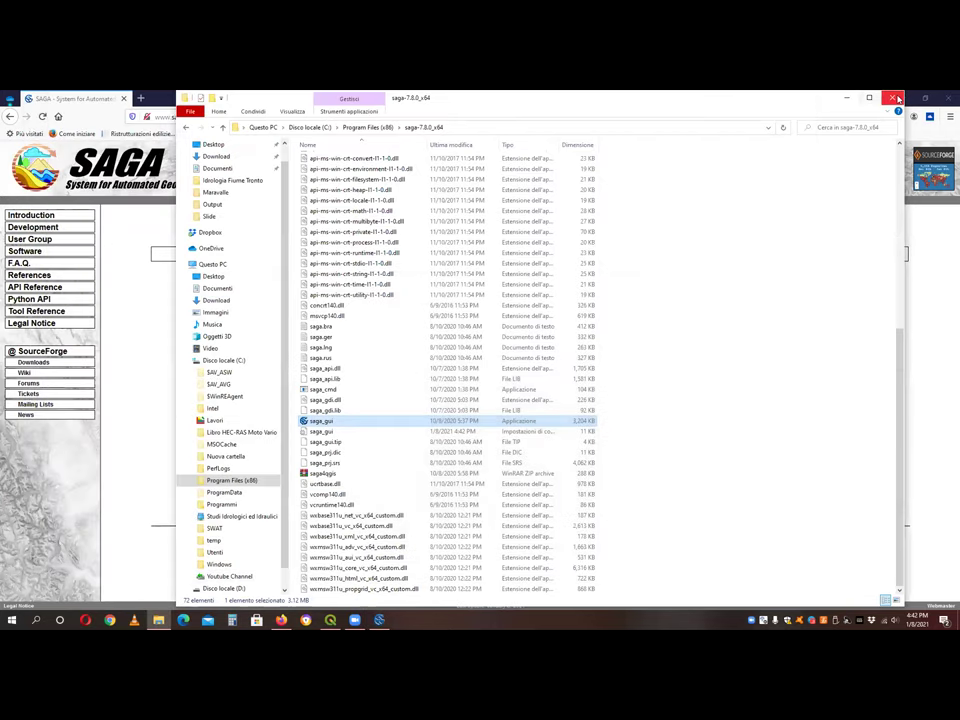
click(897, 98)
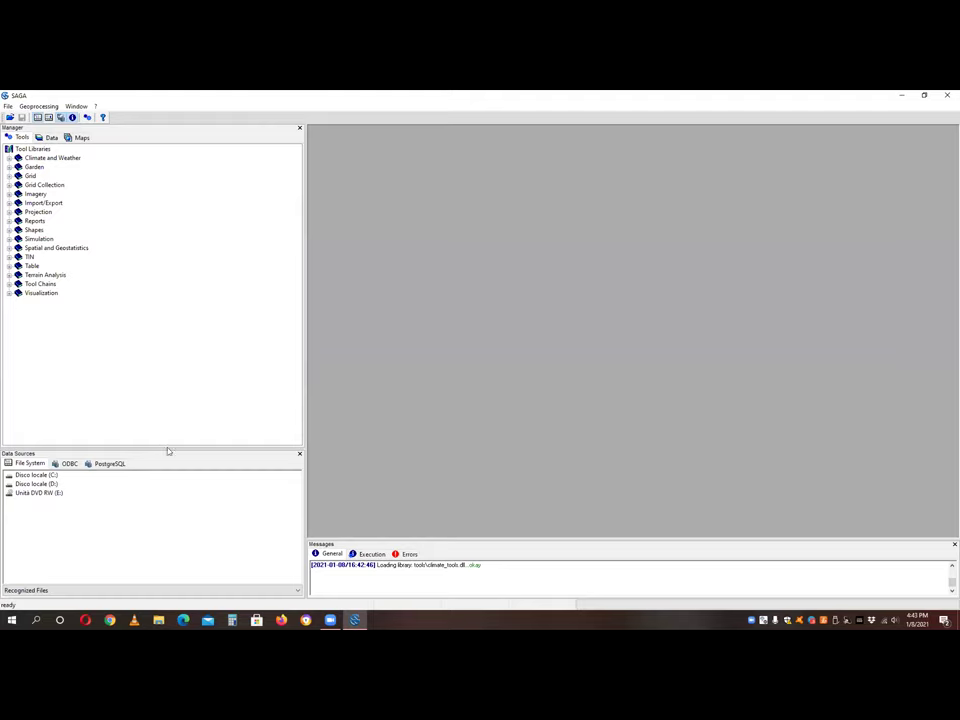
- Examine the Fractals, Games and Introducing Tool Programming tools of the Garden library
drag(165, 448, 159, 386)
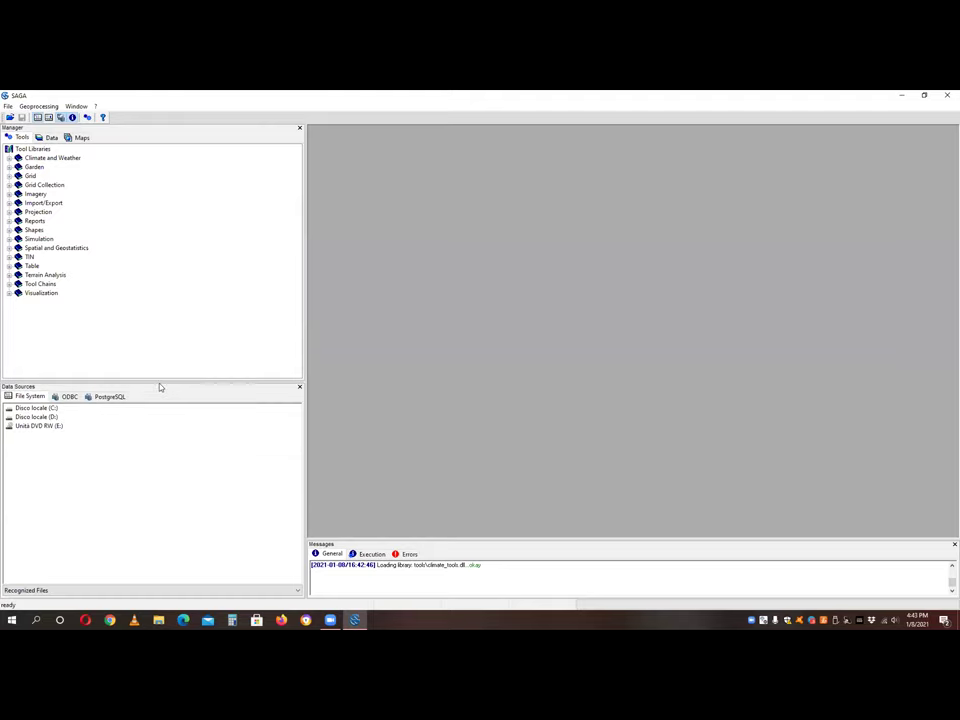
click(15, 162)
click(9, 166)
click(18, 175)
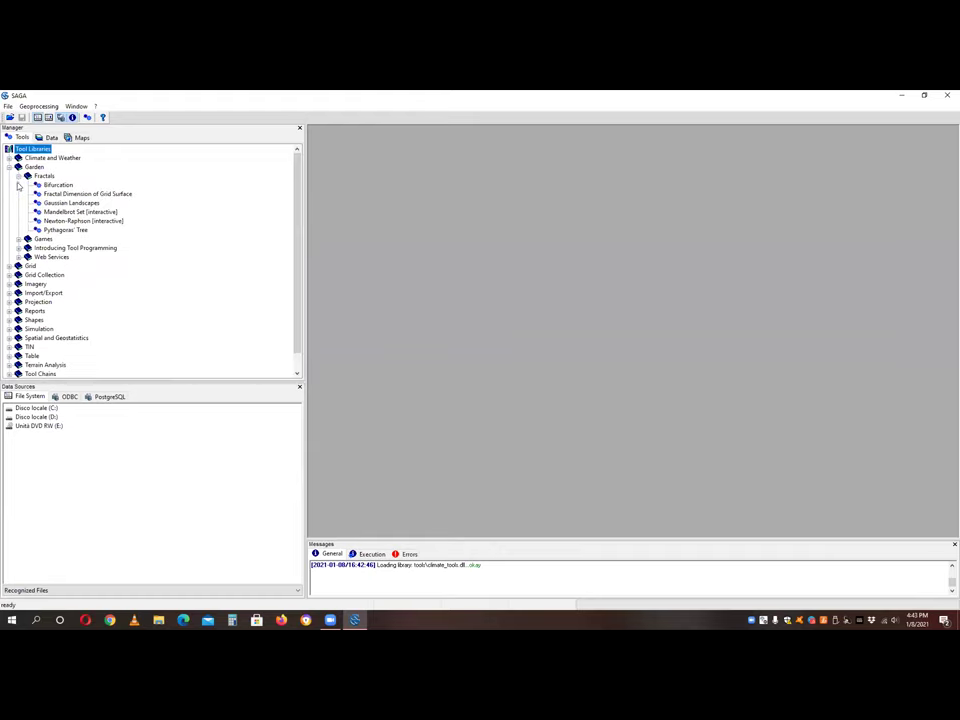
click(18, 238)
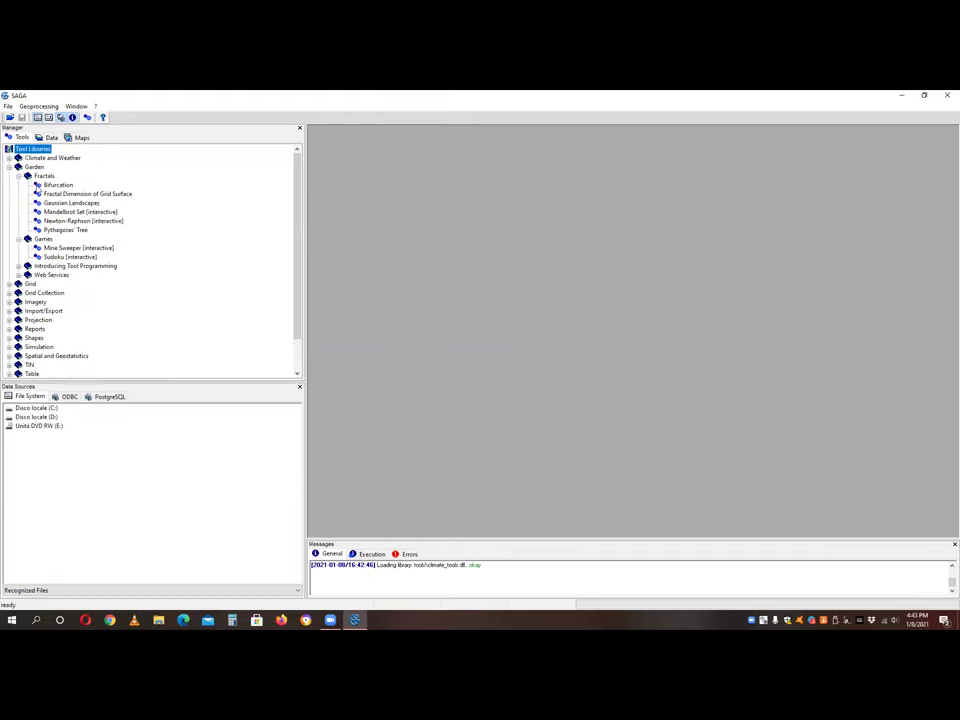
click(18, 265)
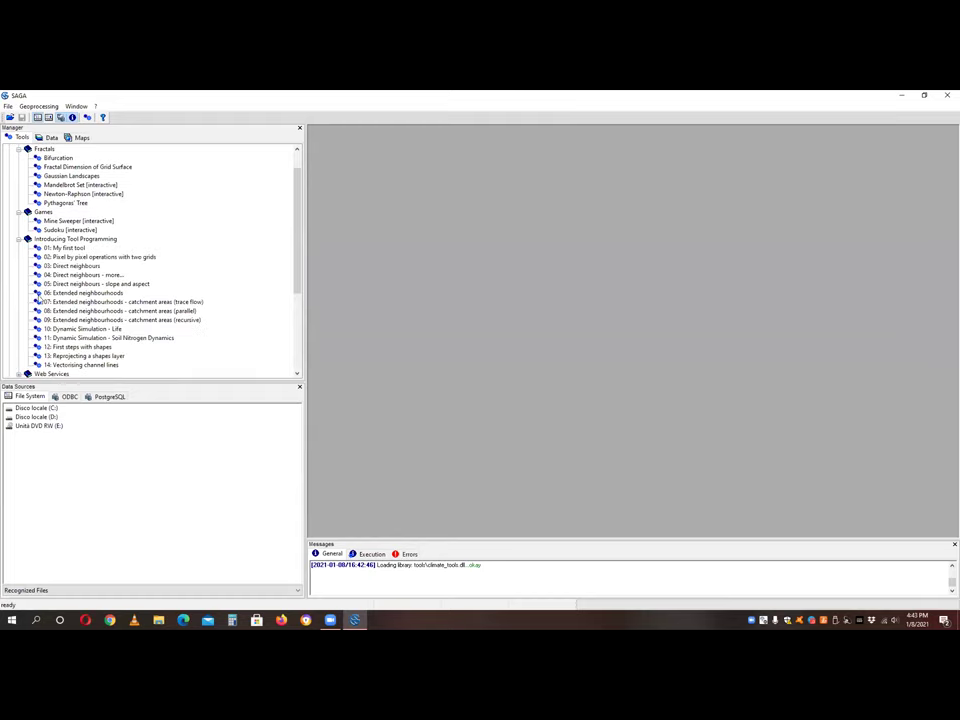
scroll(60, 200, down, 4)
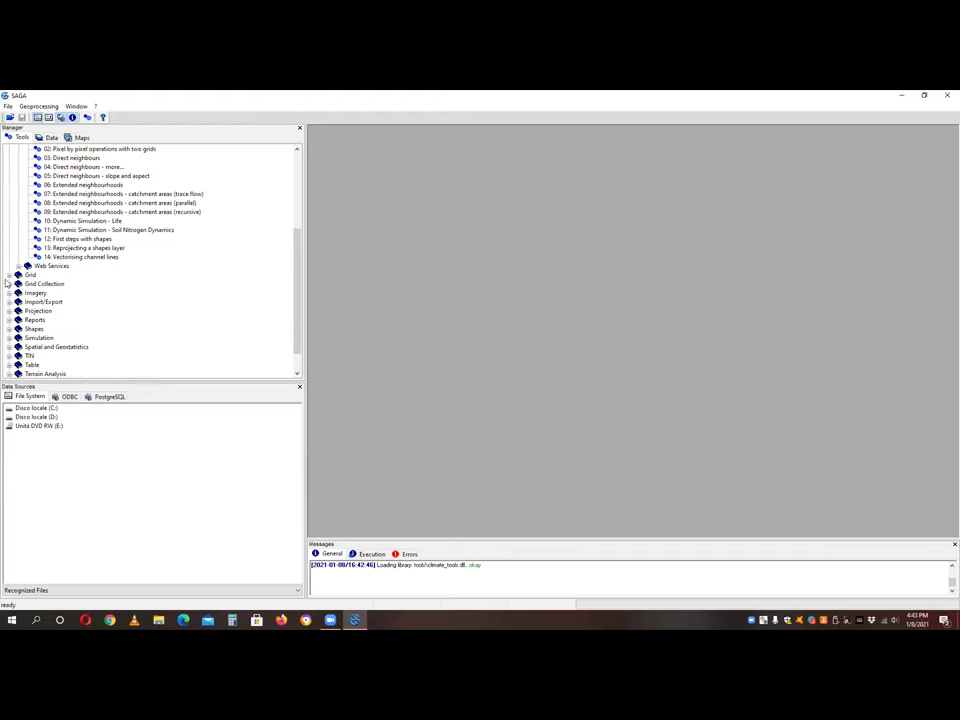
- Look through the Grid Collection Tools and the subcategories of the Grid library, leaving Grid collapsed
click(9, 283)
scroll(10, 270, down, 1)
click(18, 265)
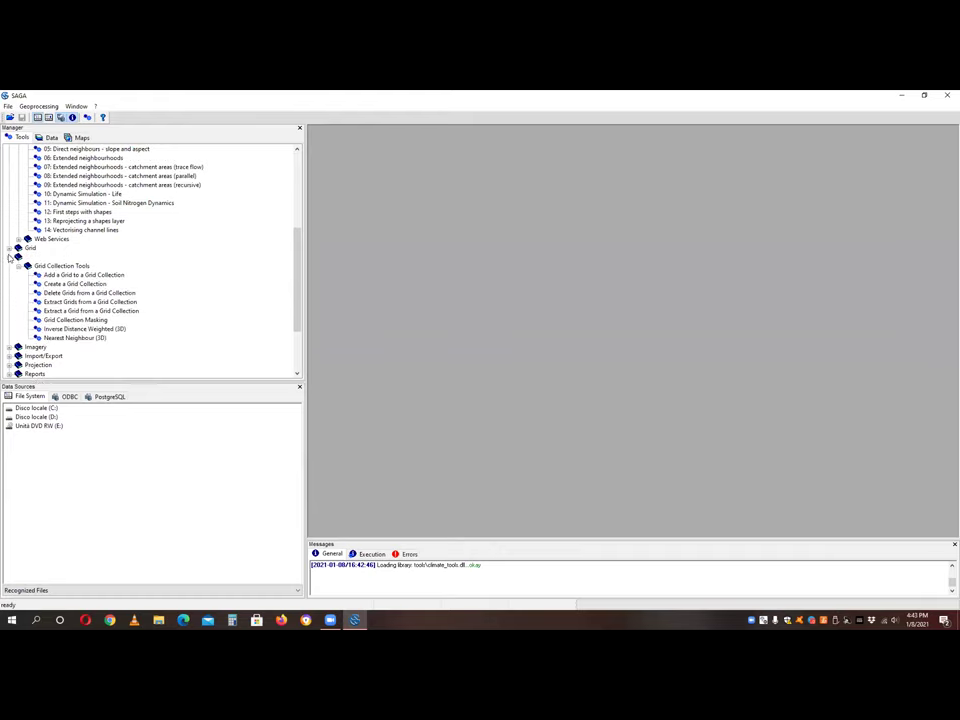
click(9, 248)
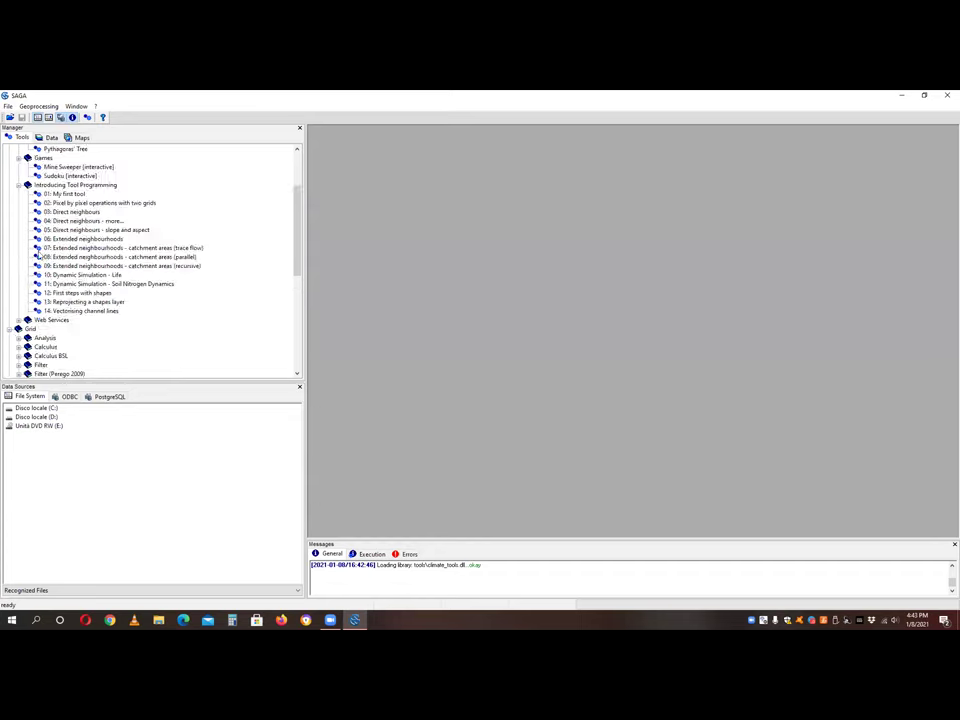
click(9, 328)
click(9, 337)
- List the folders of drive C in the file system data sources and enlarge the Manager area
drag(181, 381, 180, 459)
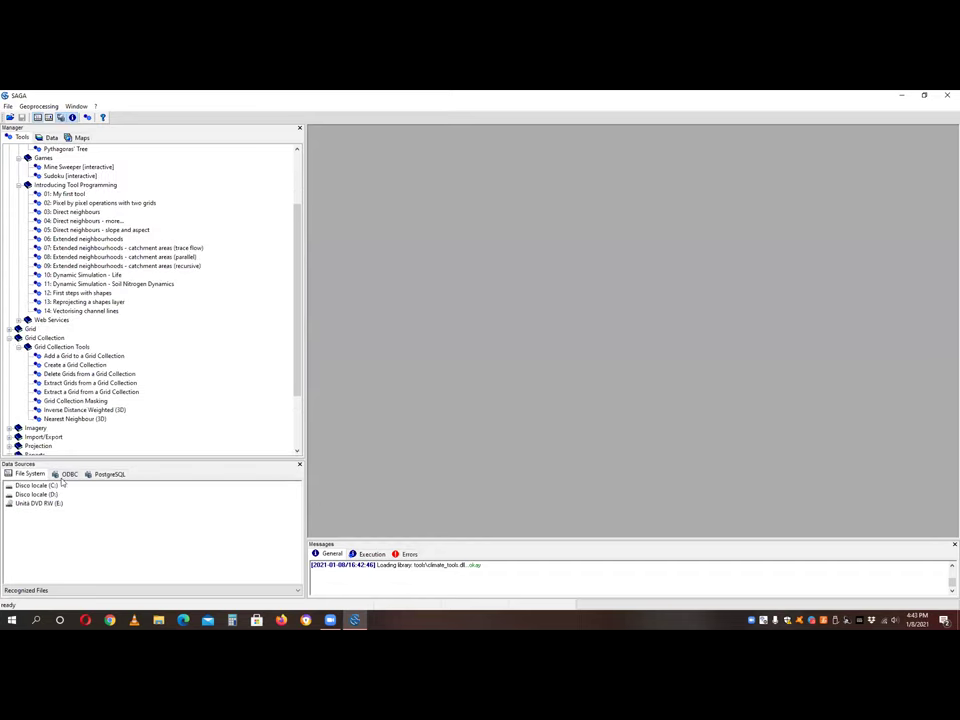
double_click(45, 486)
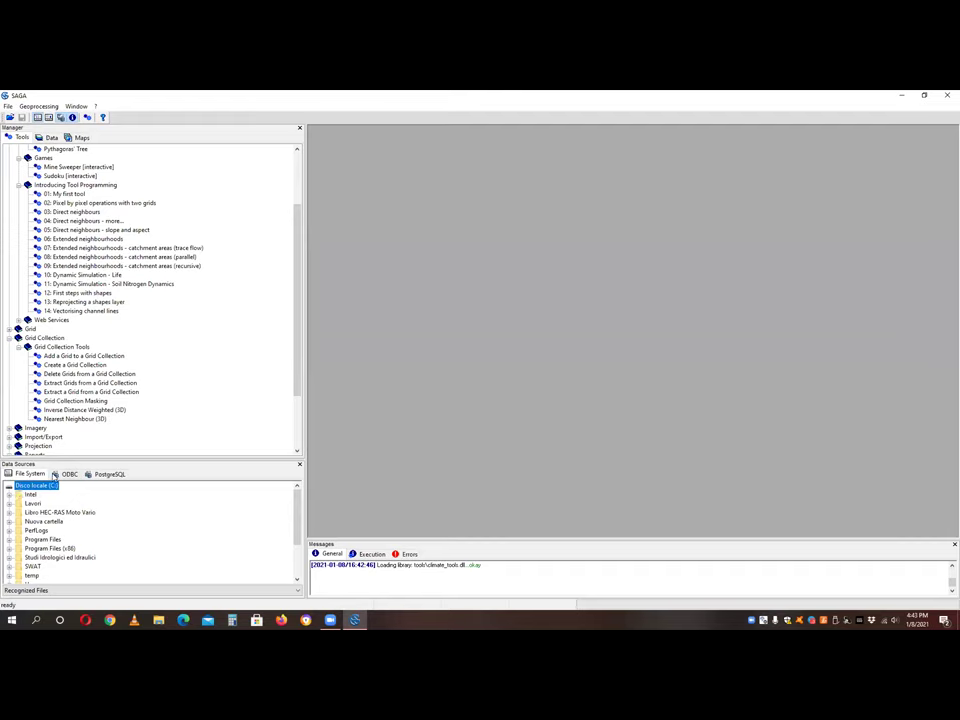
drag(125, 459, 118, 538)
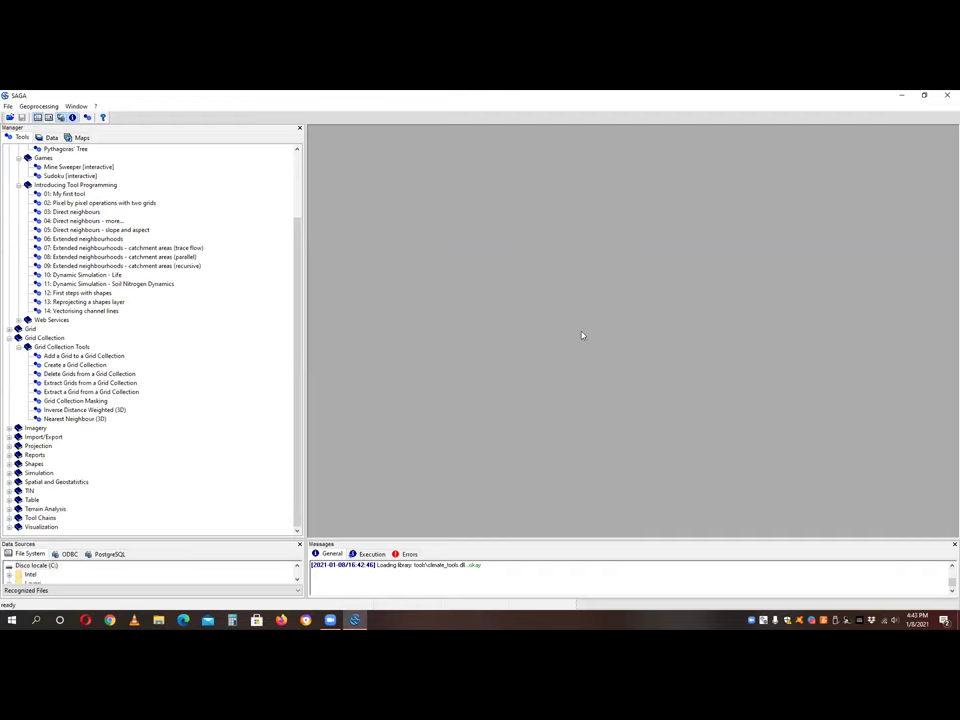
- Look at the Execution and Errors messages and return to the General messages
click(372, 555)
click(406, 554)
click(334, 555)
- Search the tools by name for "Shapes", browse the matching tools and close the list without running any
click(87, 118)
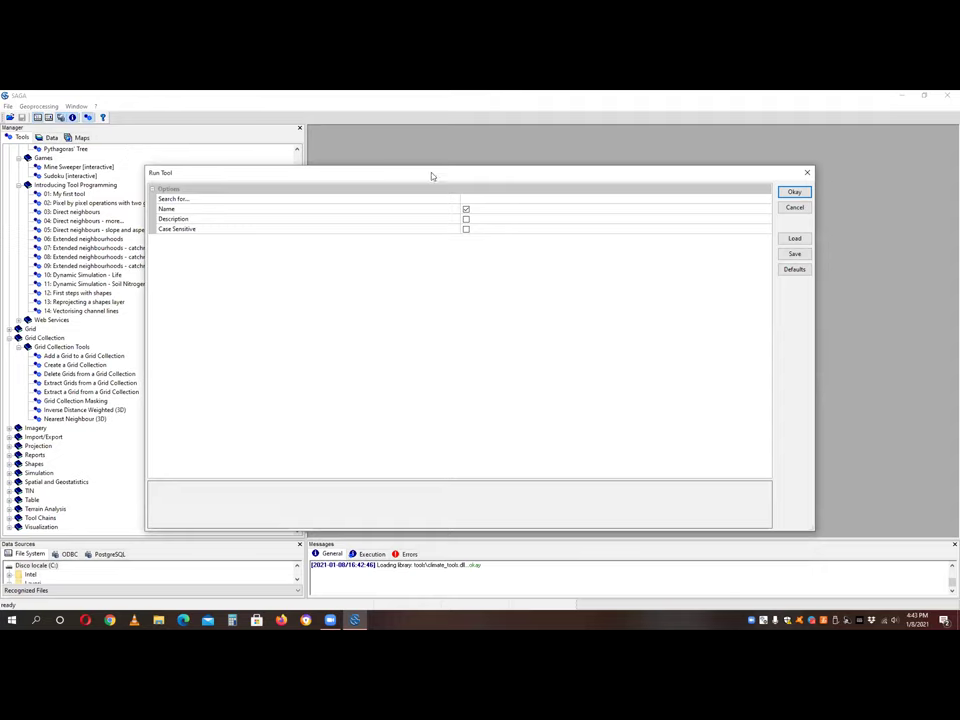
click(508, 200)
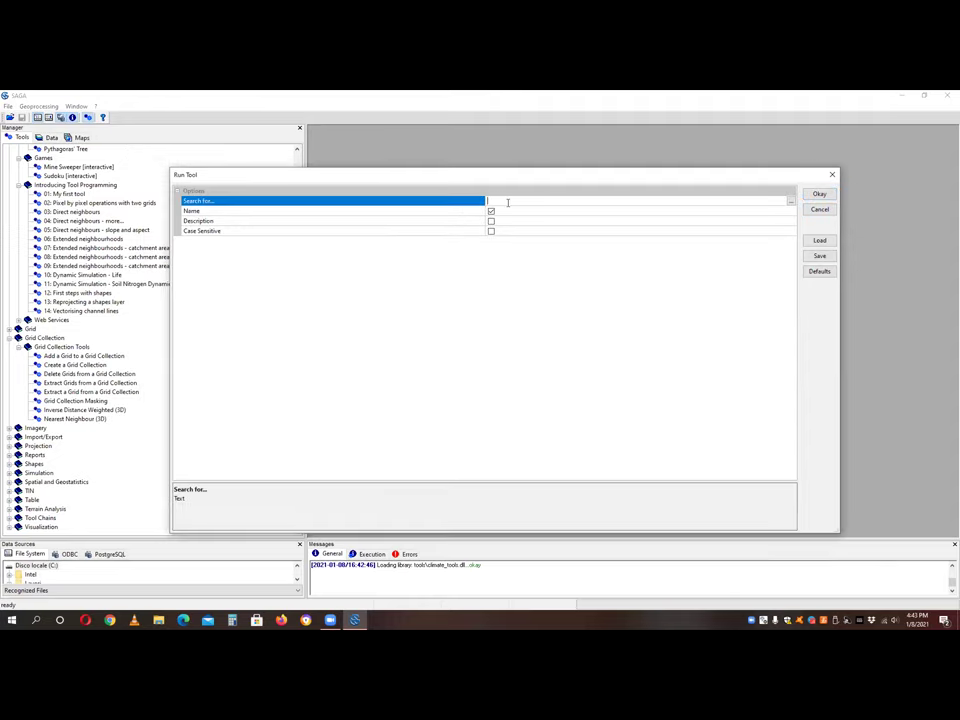
text(Shapes)
click(819, 194)
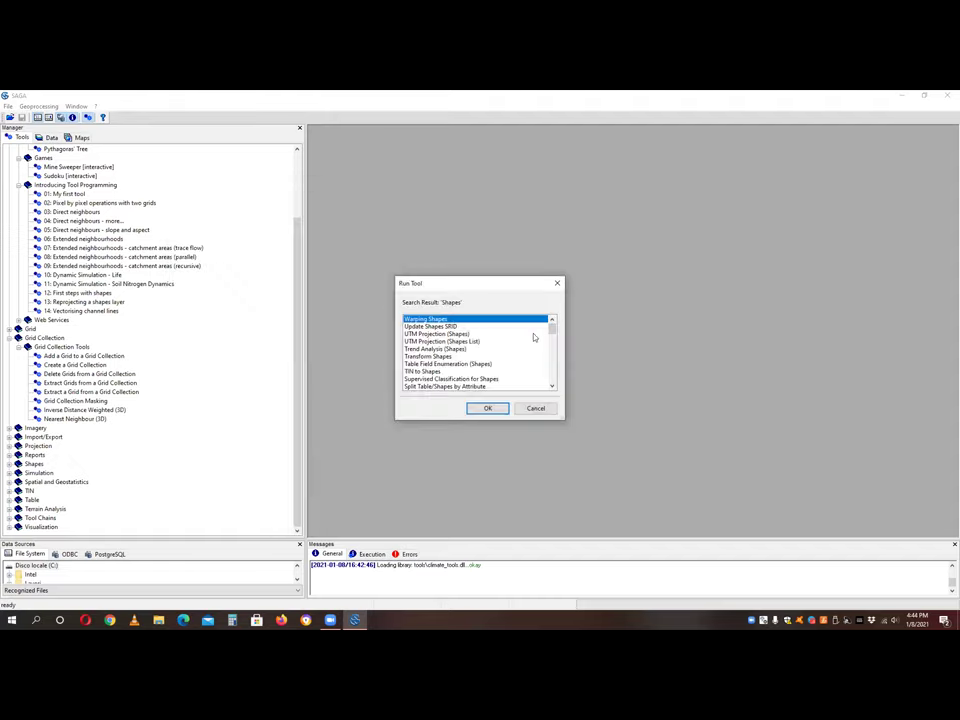
mouse_move(551, 327)
mouse_down()
mouse_move(550, 370)
mouse_move(551, 322)
mouse_up()
click(557, 283)
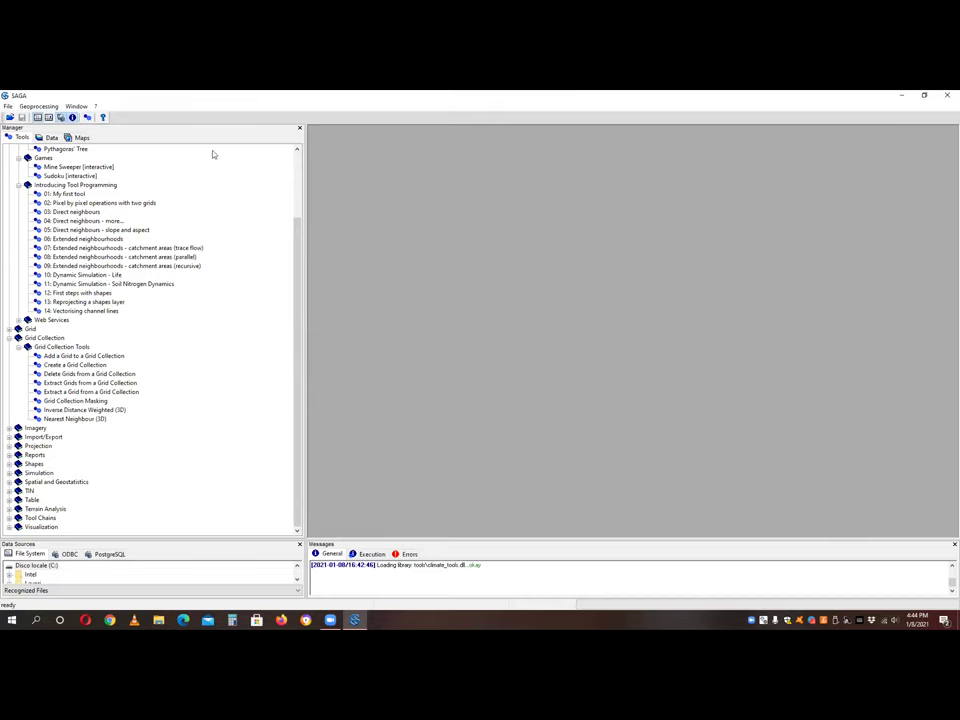
- Search the tools by name for "Points", check the matching tools and dismiss the list
click(87, 117)
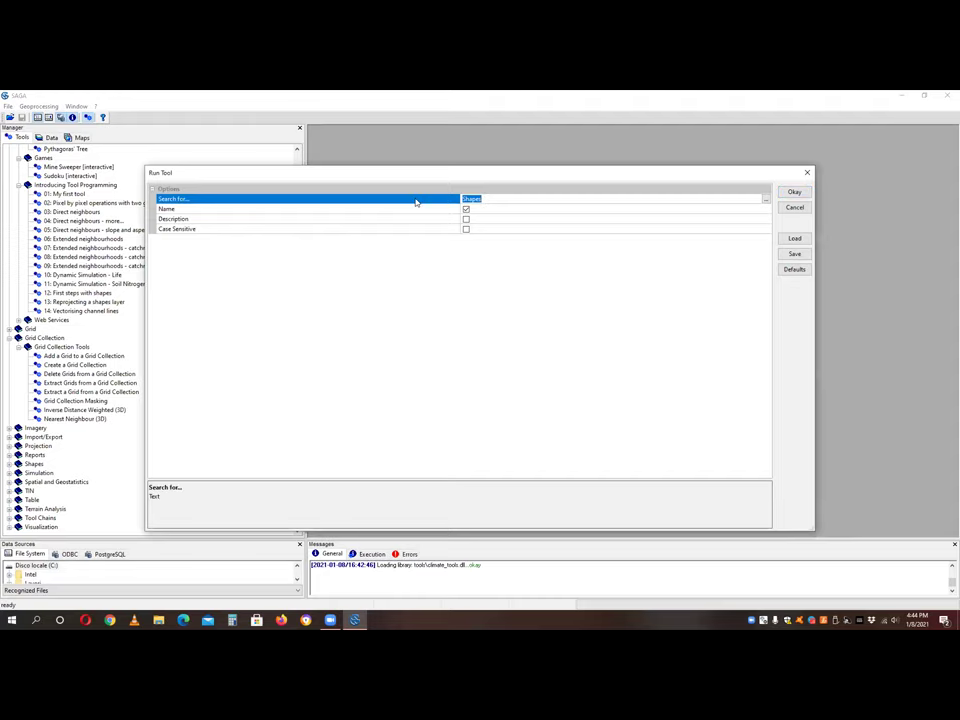
click(794, 191)
mouse_move(566, 335)
mouse_down()
mouse_move(561, 378)
mouse_move(563, 328)
mouse_up()
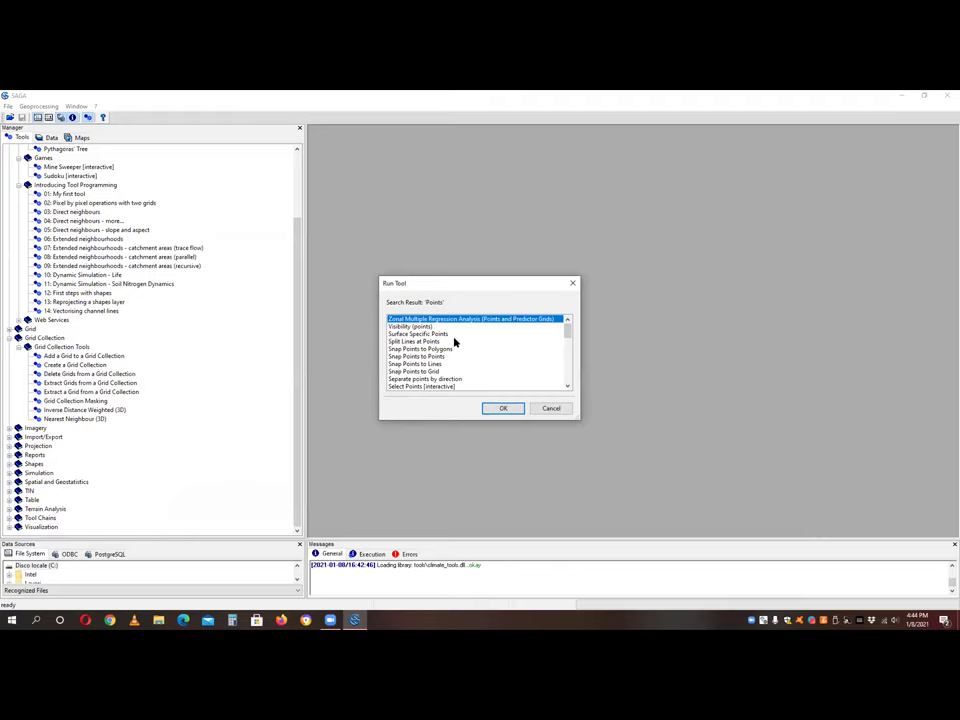
click(572, 283)
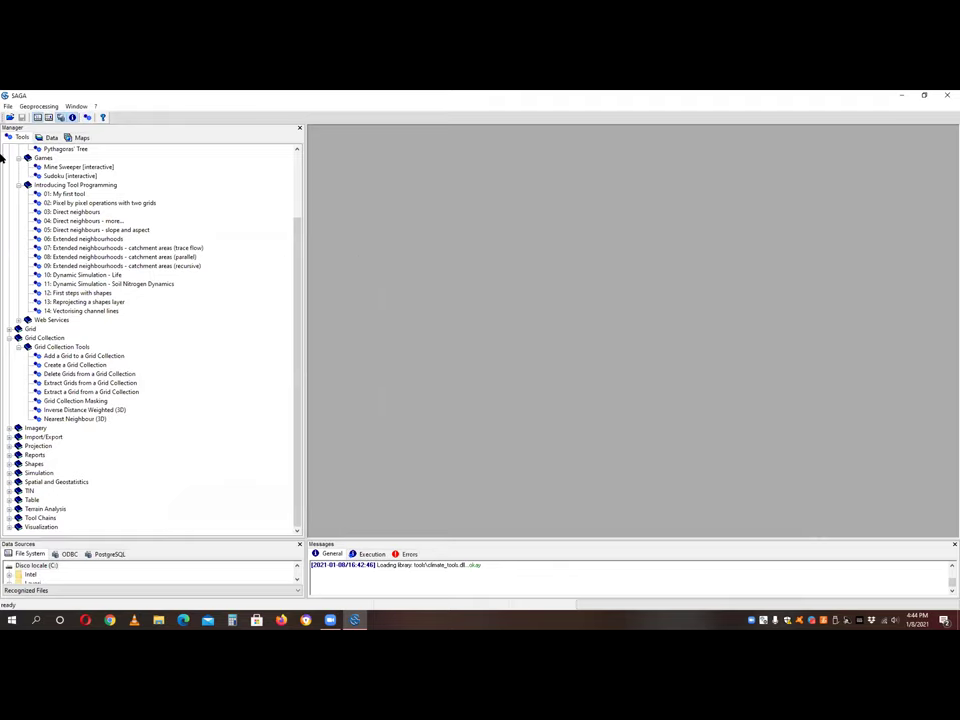
- Collapse the tool libraries and look at the Manager's data tree and the project loading options
click(9, 336)
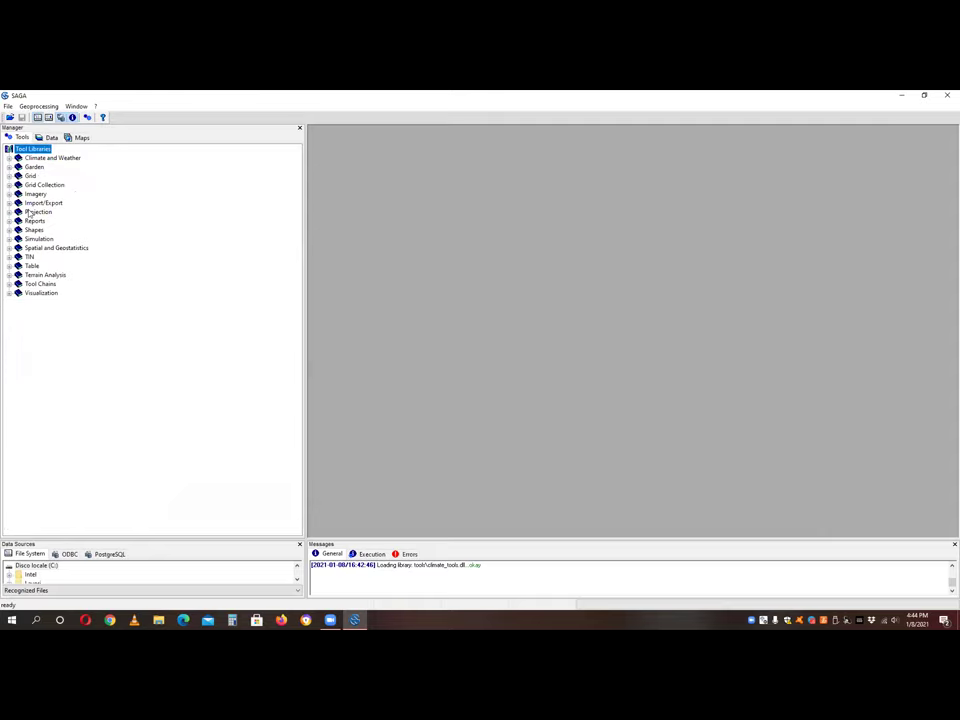
click(52, 138)
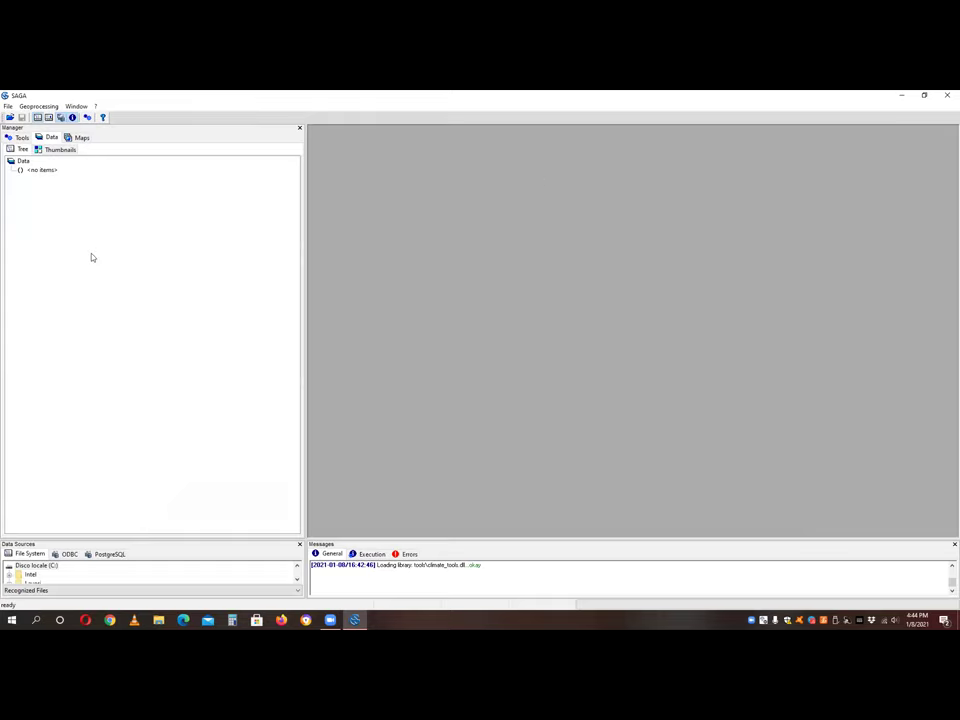
click(8, 106)
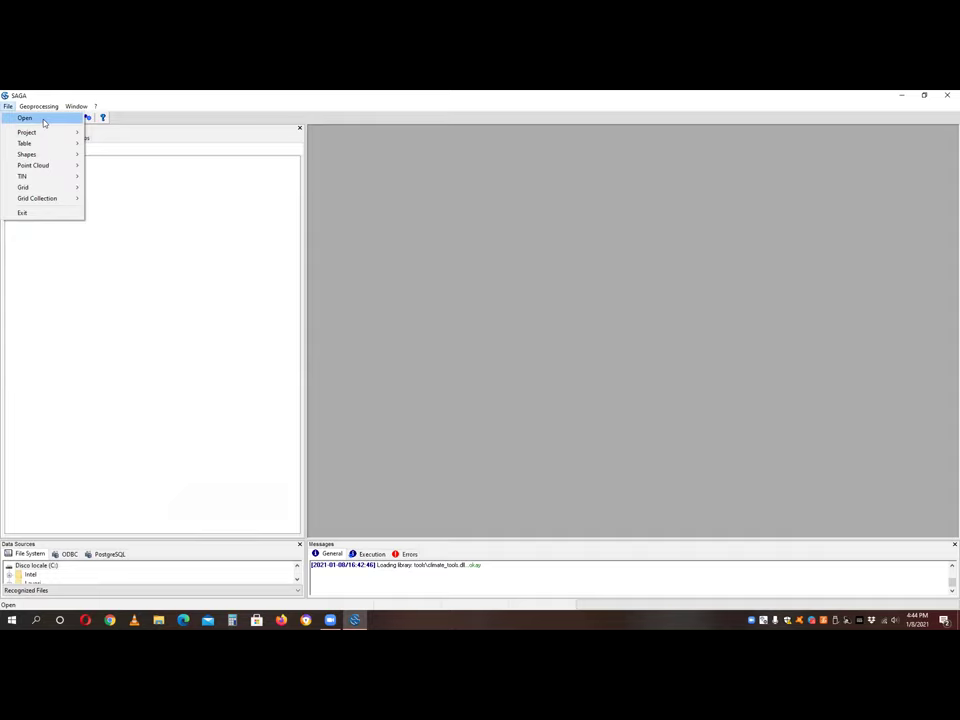
mouse_move(30, 132)
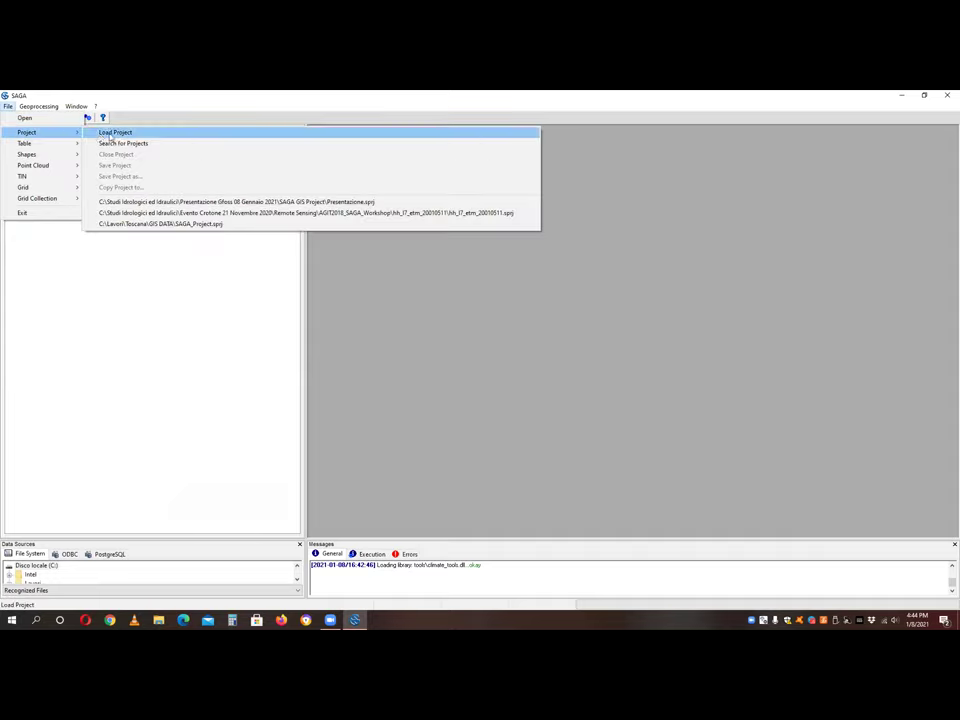
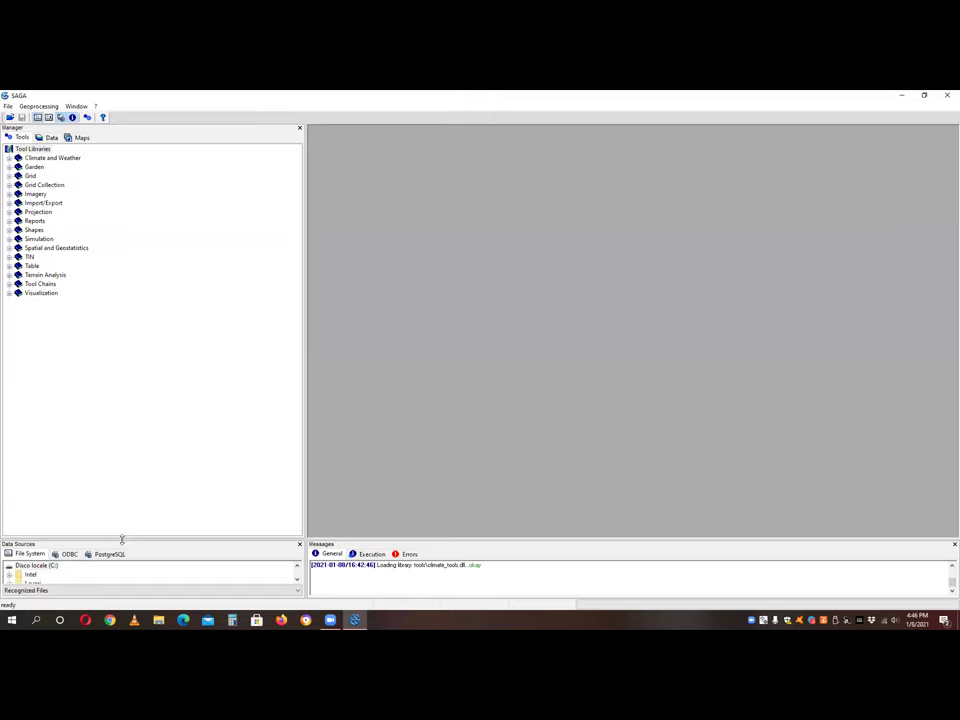
- Enlarge the Data Sources area and expand the file system down to the "Presentazione Gfoss 08 Gennaio 2021" folder
drag(122, 538, 114, 482)
scroll(60, 540, down, 1)
click(9, 552)
scroll(20, 556, down, 2)
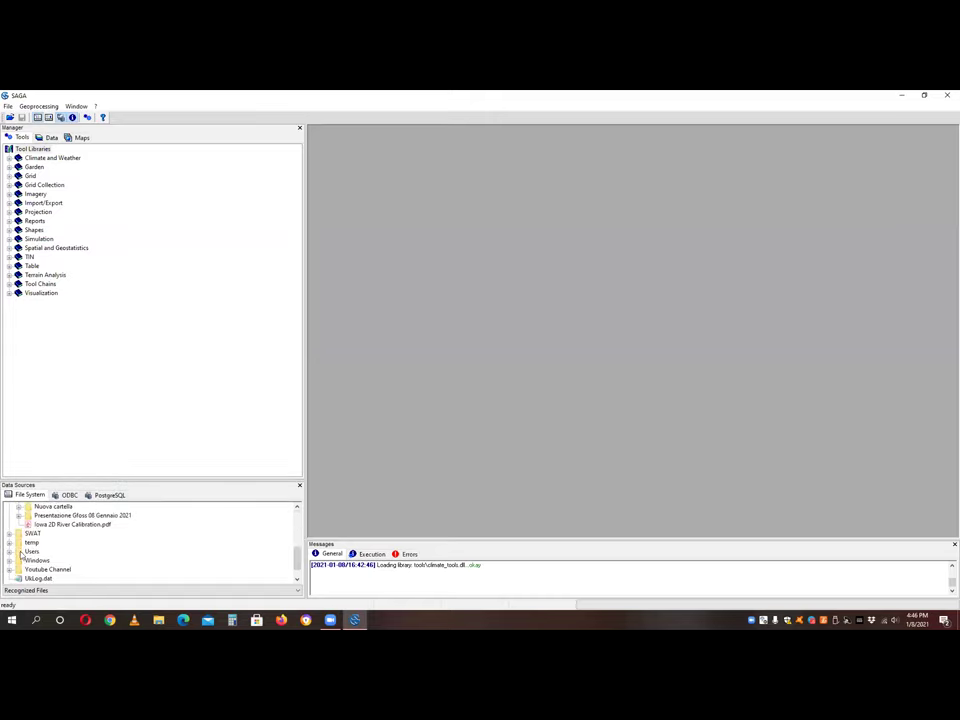
scroll(19, 540, up, 1)
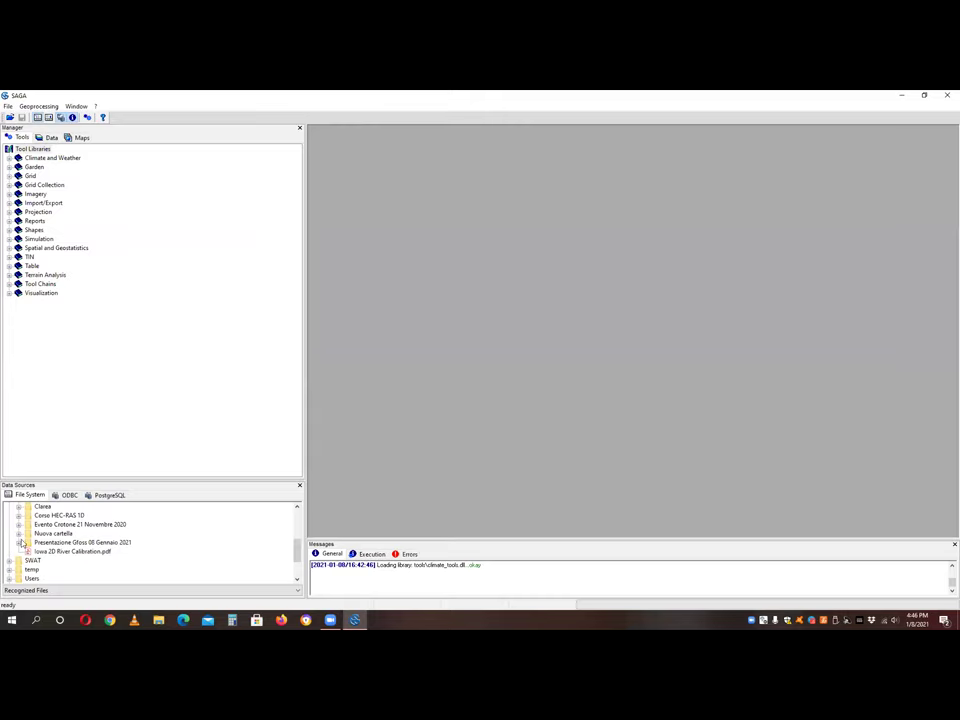
click(19, 543)
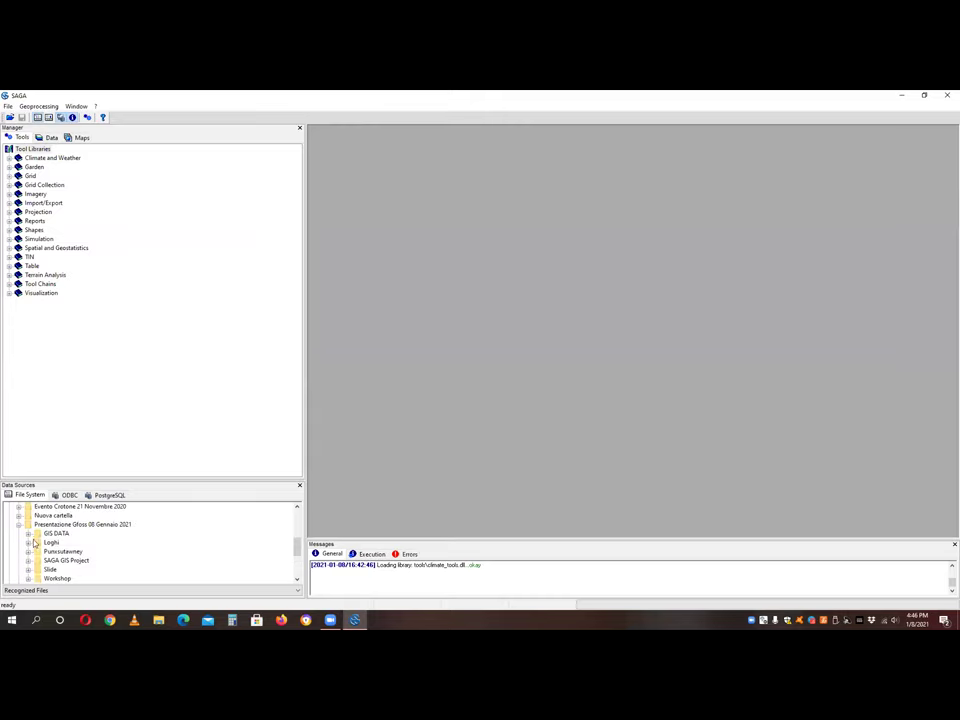
scroll(31, 538, down, 1)
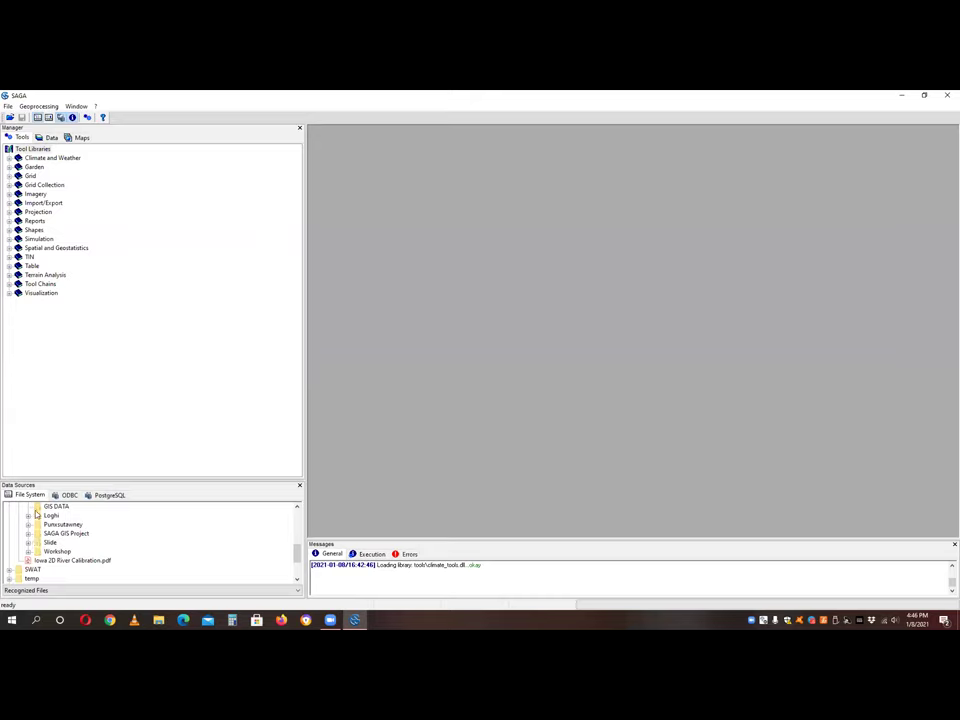
- Look through the Loghi, GIS DATA, SAGA GIS Project and Slide folders in the data source file tree
click(29, 515)
scroll(29, 520, up, 1)
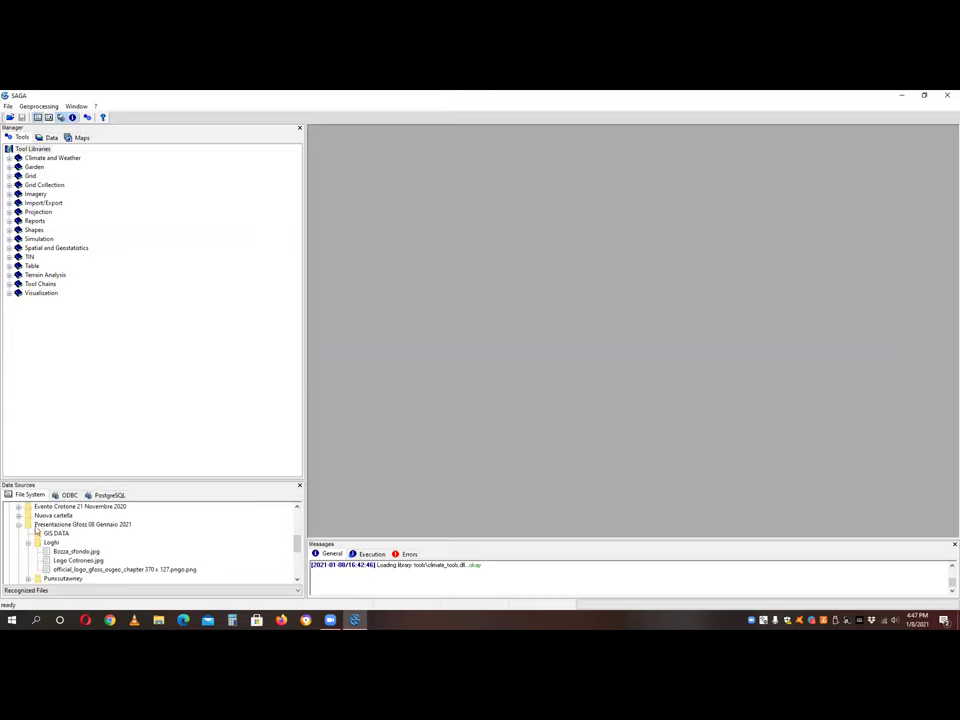
click(33, 535)
scroll(31, 540, down, 1)
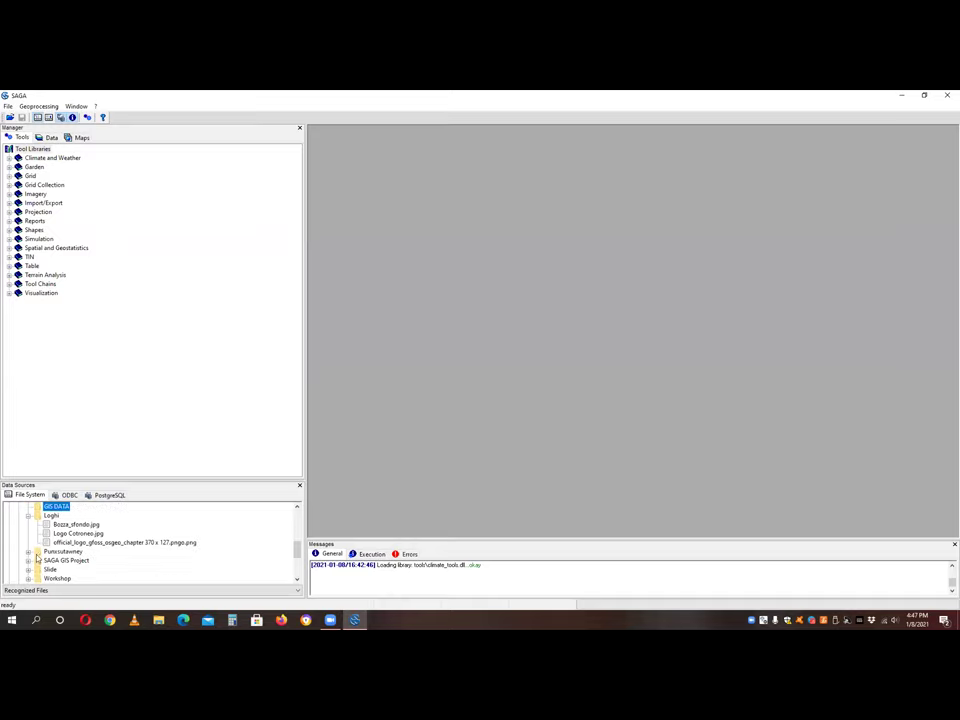
click(29, 563)
scroll(45, 552, down, 6)
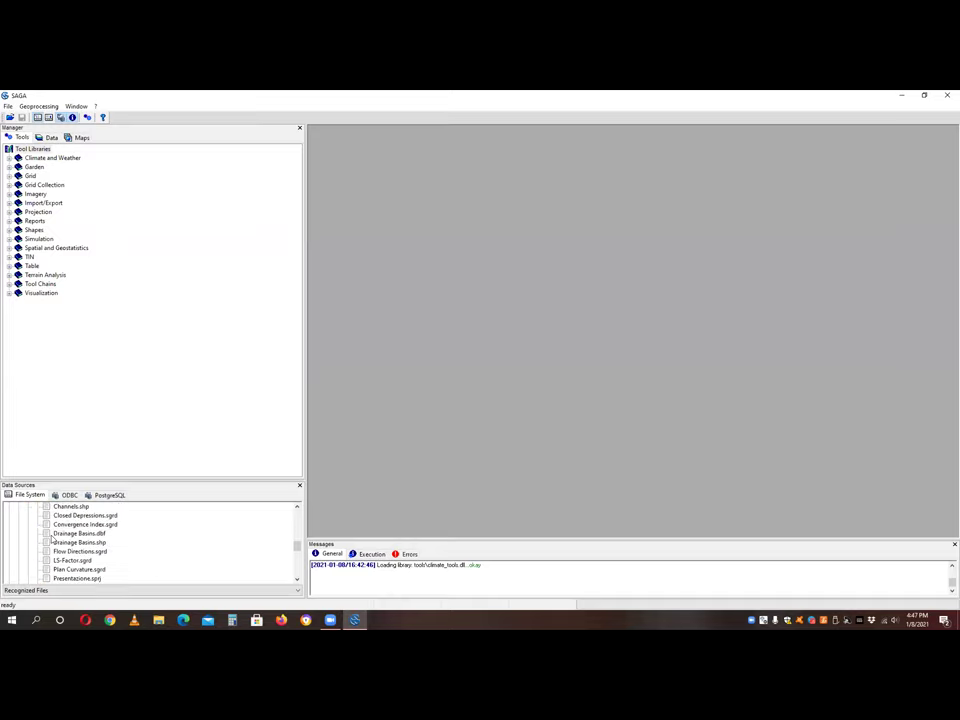
scroll(50, 548, down, 2)
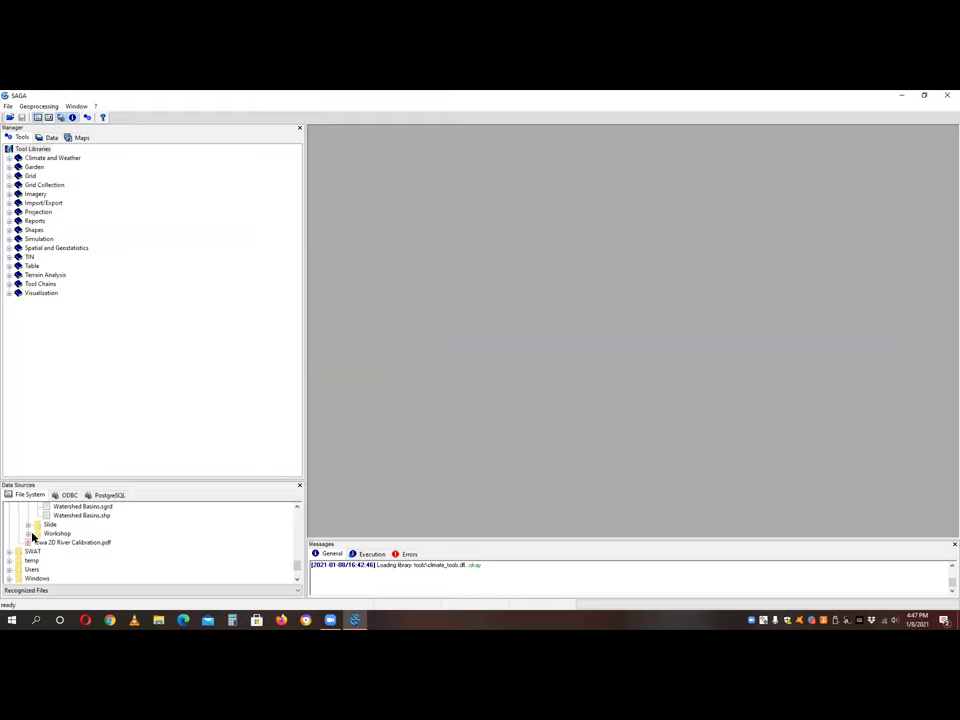
click(28, 524)
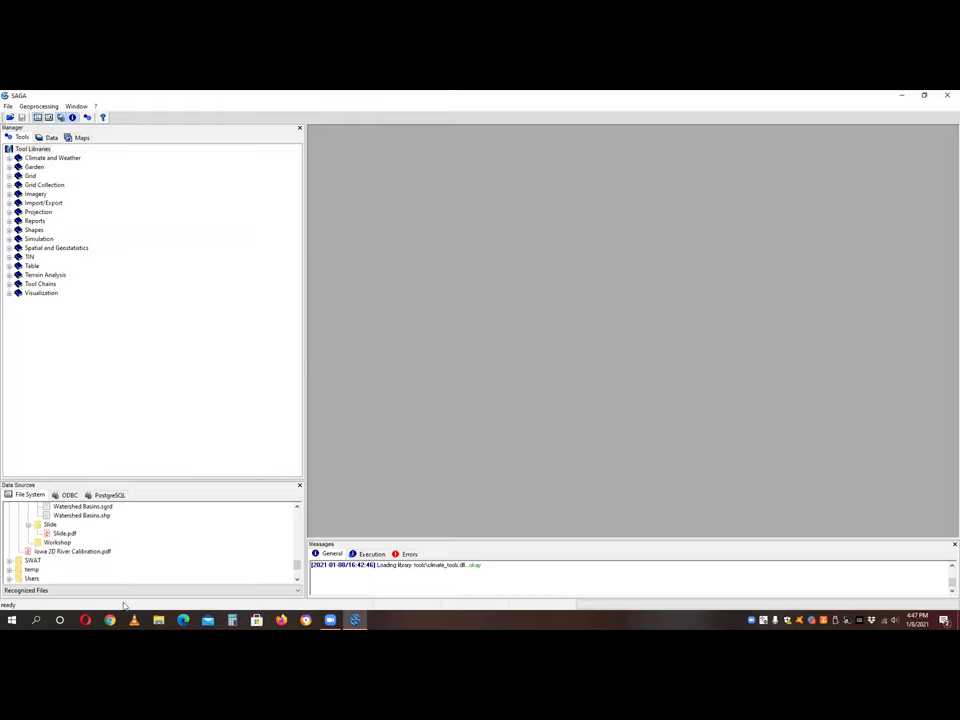
- In File Explorer, open the "Presentazione Gfoss 08 Gennaio 2021" folder on drive C and inspect its GIS DATA and SAGA GIS Project contents
click(158, 620)
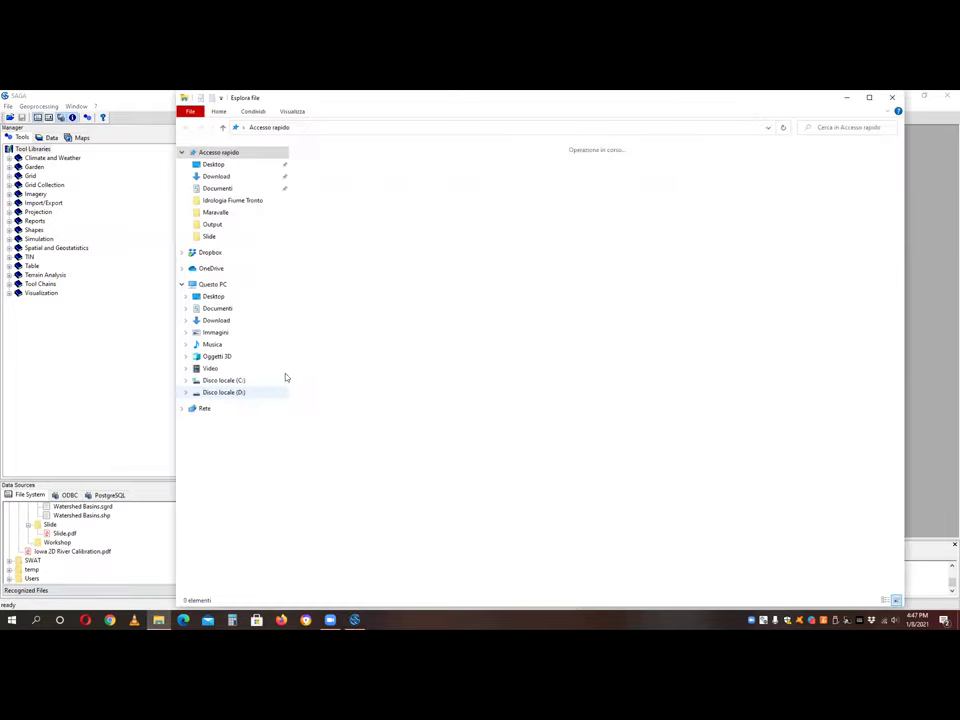
click(226, 380)
double_click(340, 285)
double_click(340, 222)
double_click(330, 160)
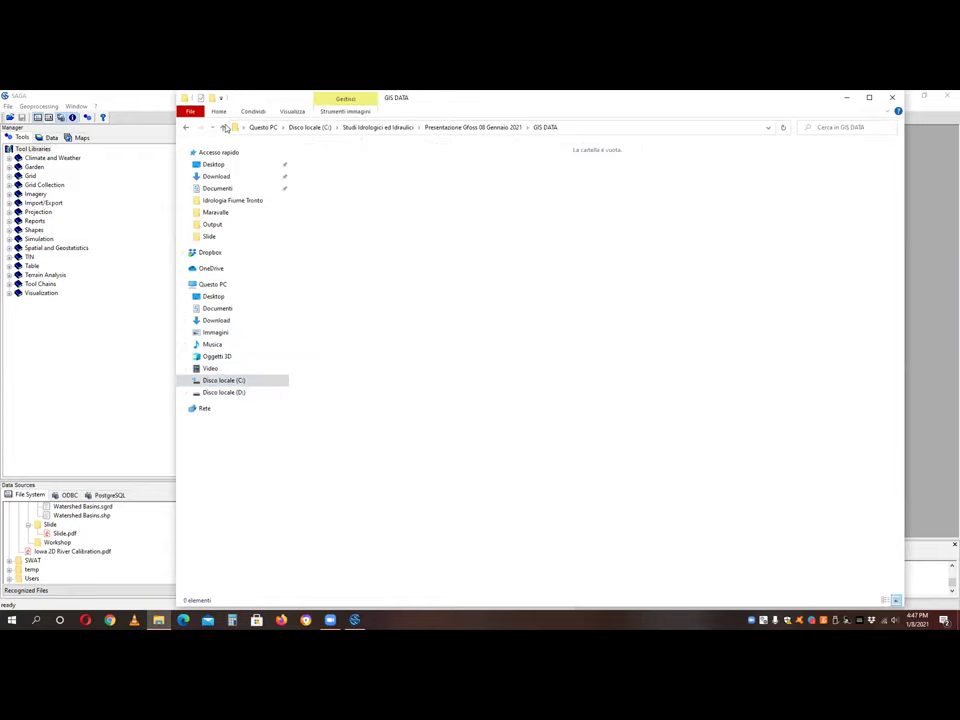
key(alt+Left)
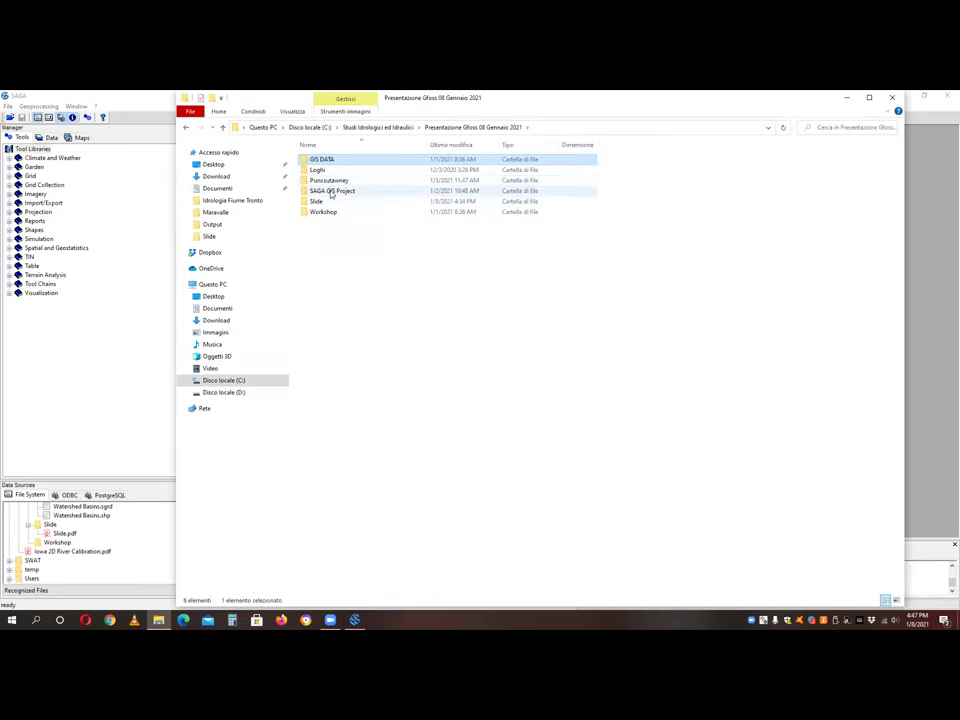
double_click(331, 191)
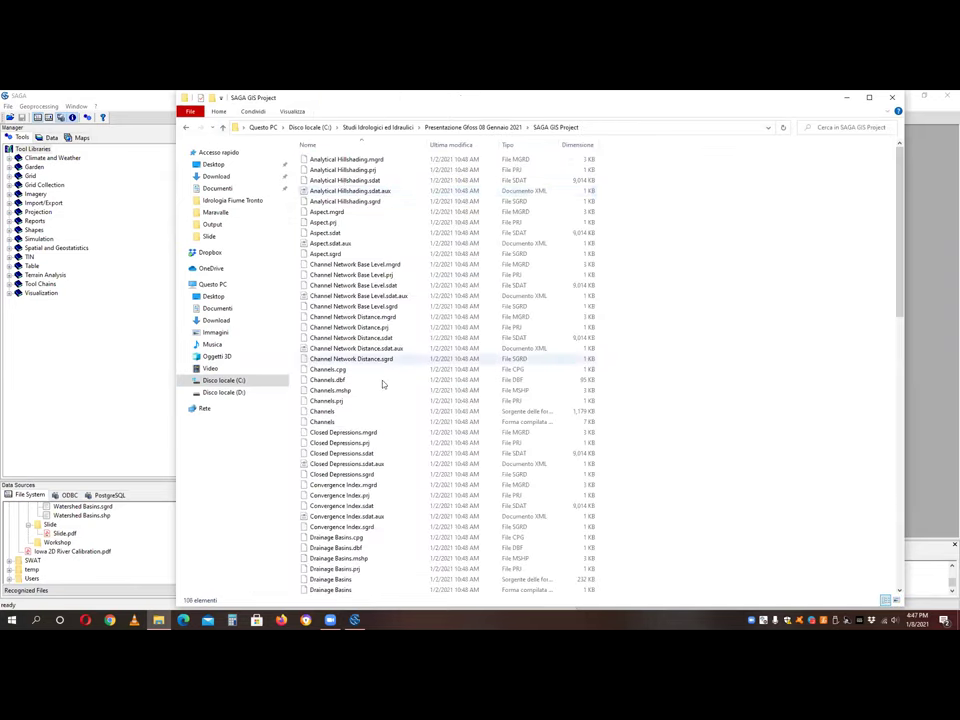
scroll(381, 386, down, 20)
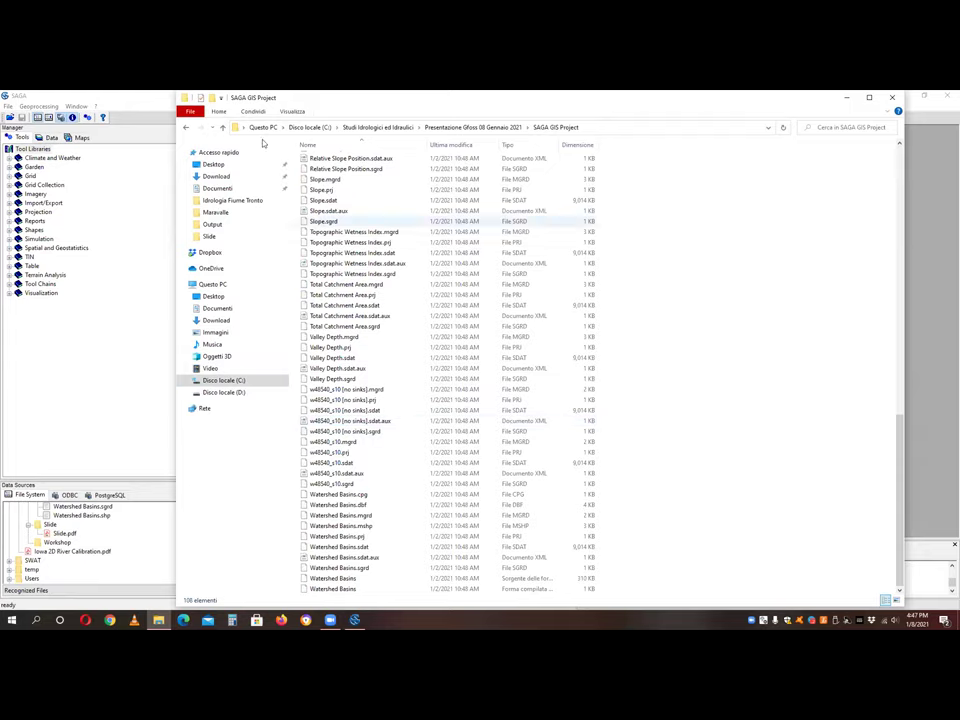
- Check the Slide and Workshop folders of the presentation folder and close File Explorer
click(224, 129)
key(Down)
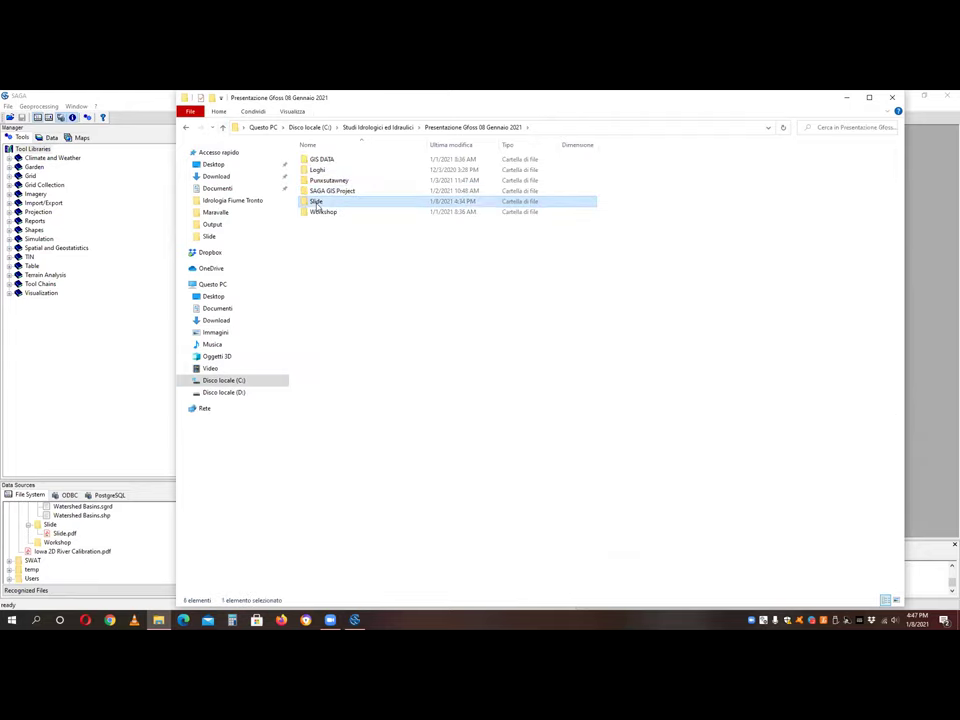
key(Return)
click(224, 129)
double_click(336, 211)
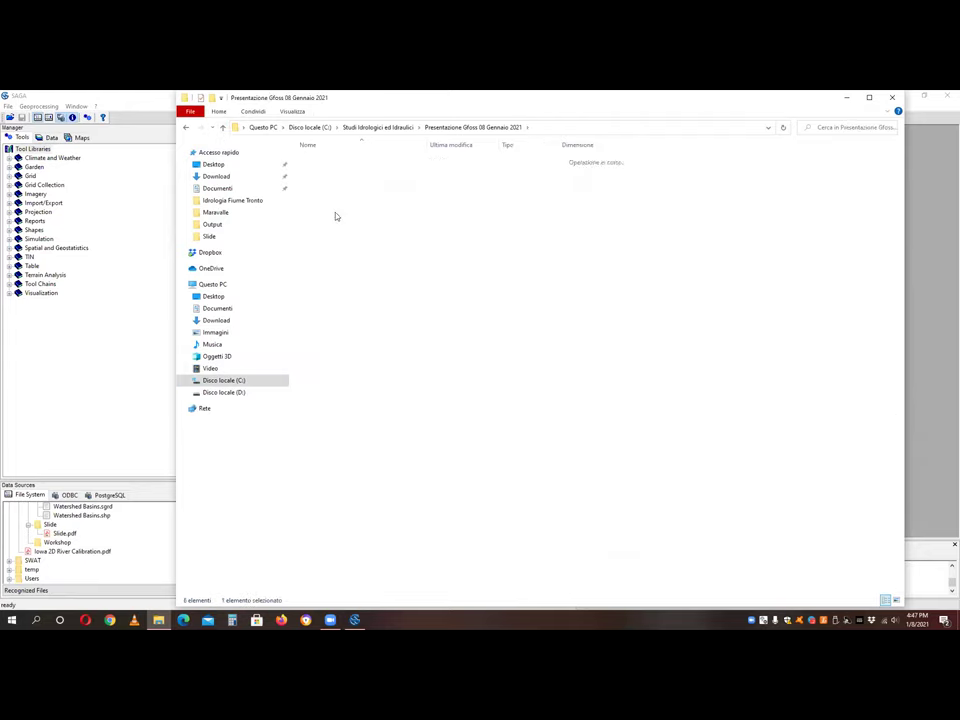
click(892, 97)
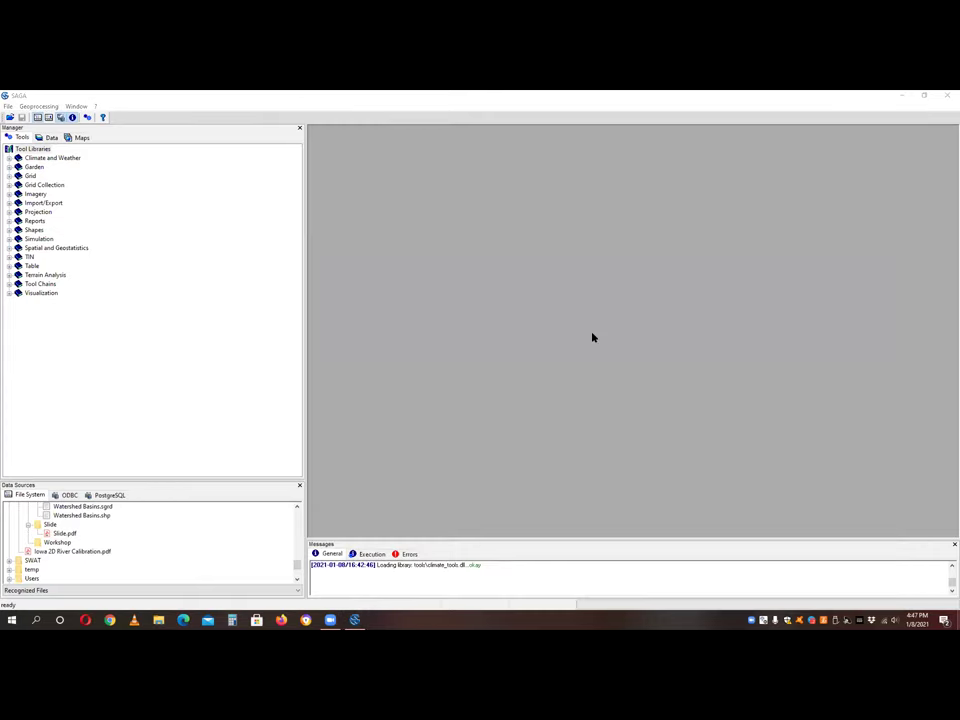
- Show the desktop, open Firefox and go to google.it
key(super+d)
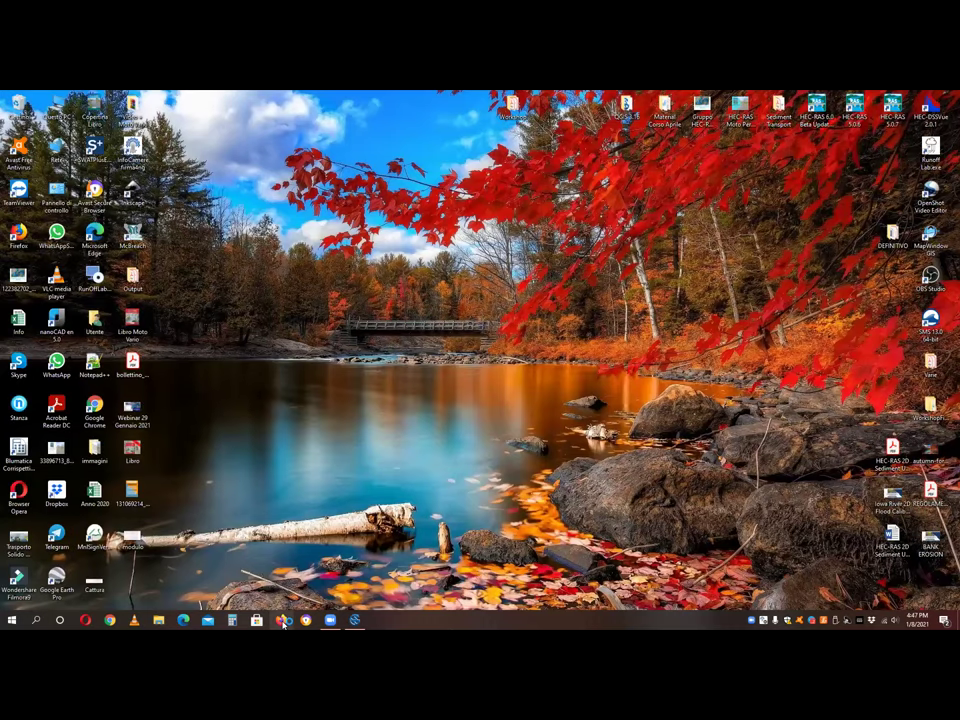
text(ti)
key(BackSpace)
key(BackSpace)
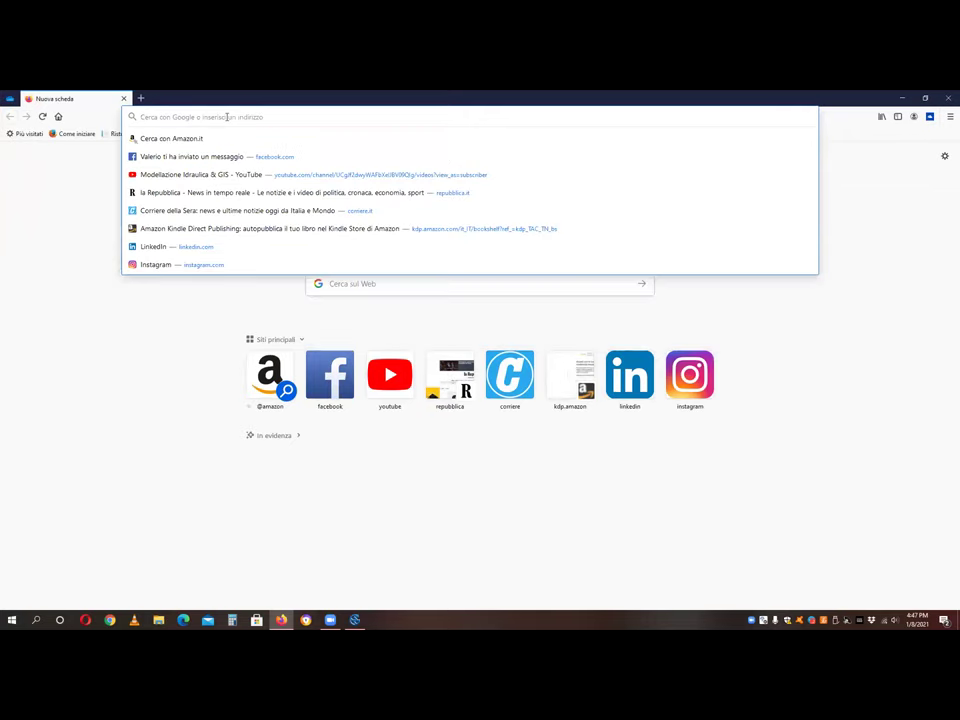
text(google.it)
key(Return)
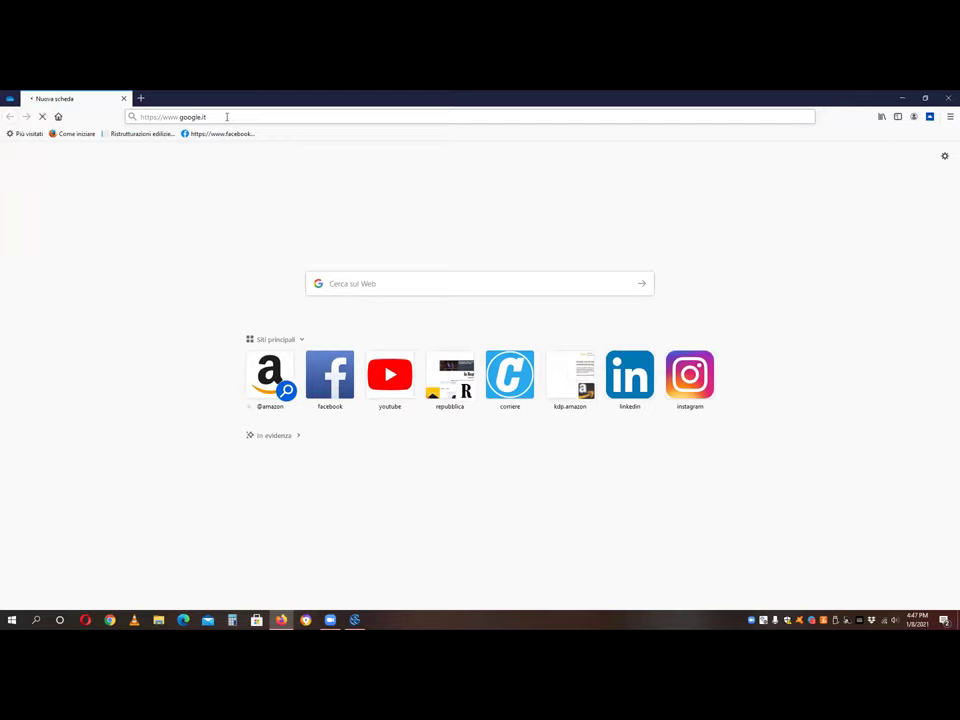
- Search Google for "tin italy" and try the "Italy - TIN on Europa" result
text(tin)
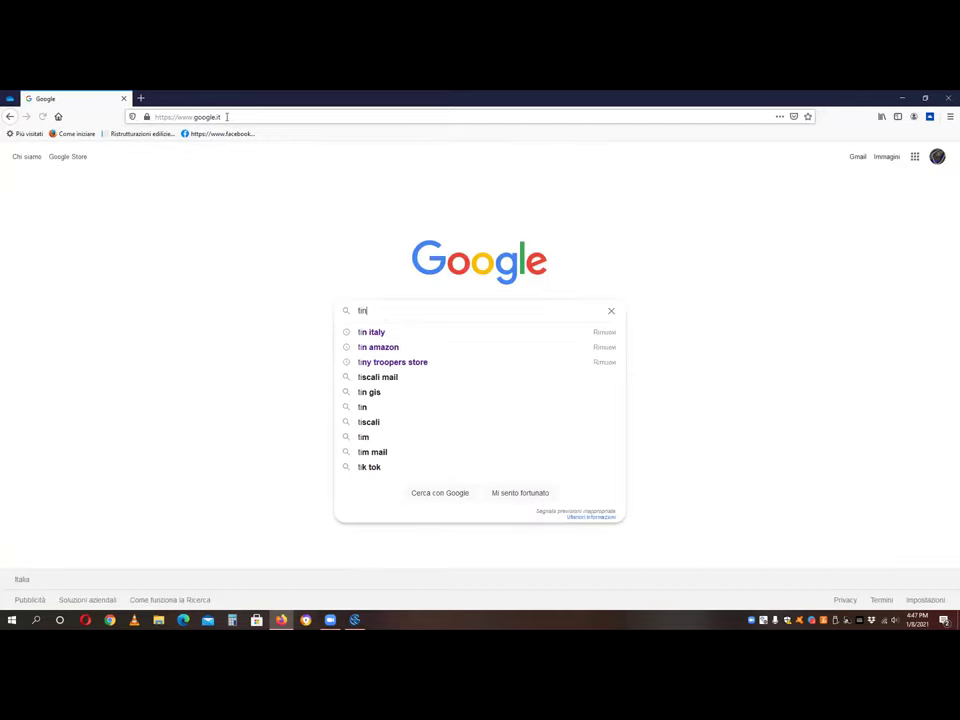
click(378, 333)
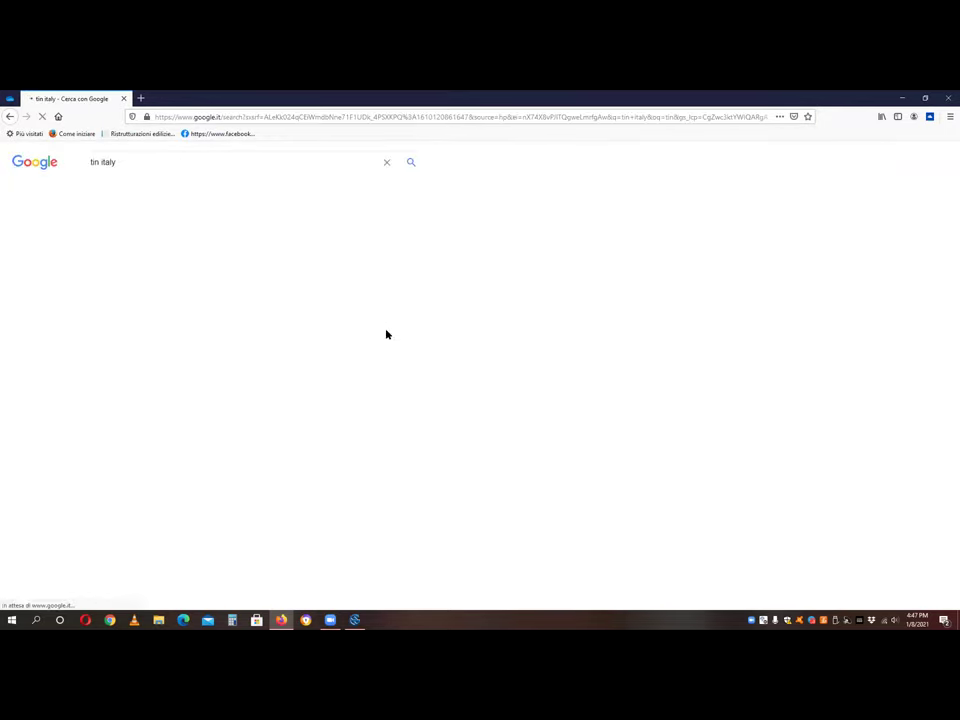
click(133, 263)
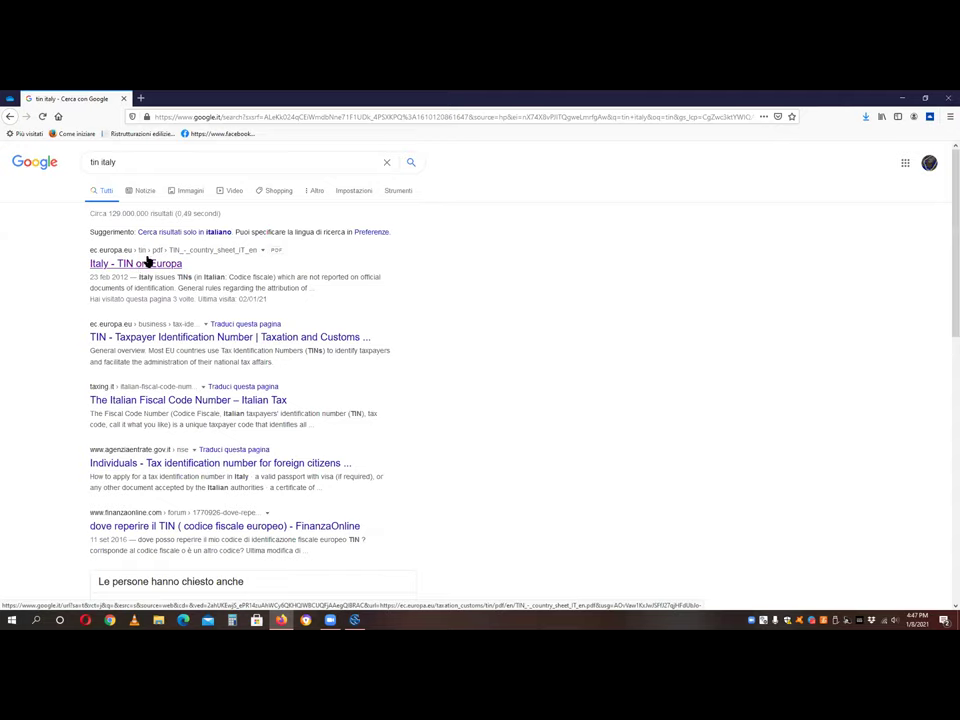
click(138, 163)
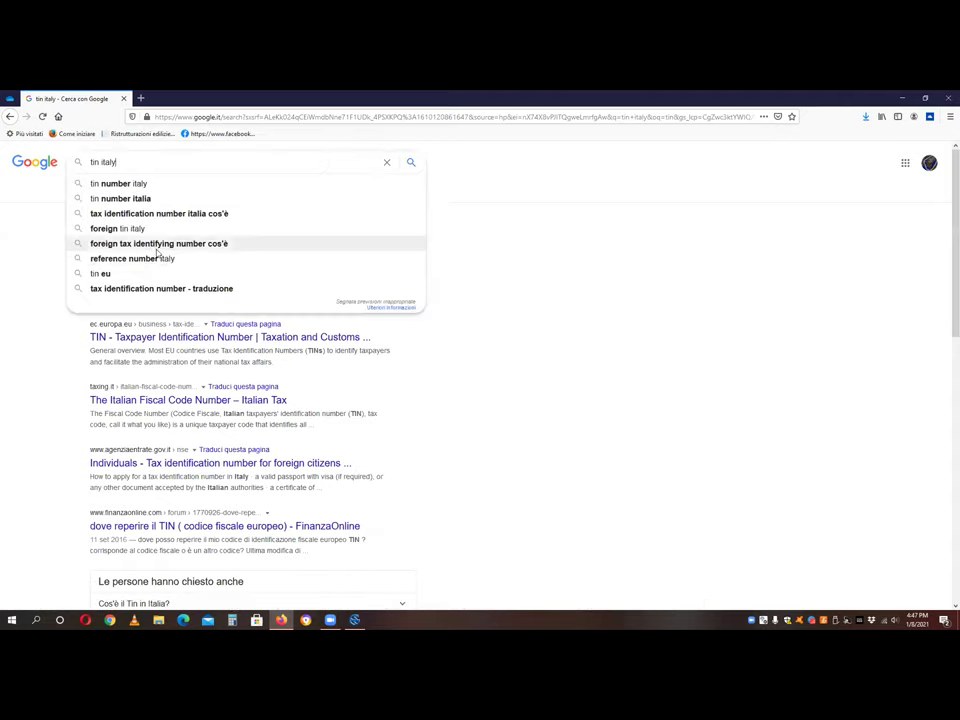
click(10, 334)
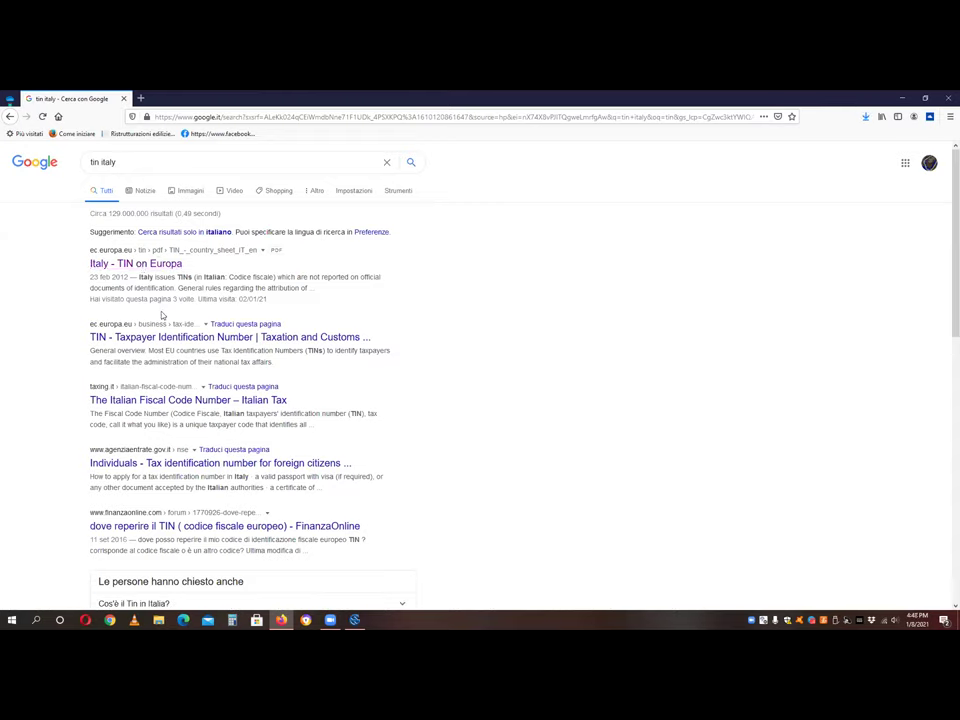
- Search Google for "DTm 10 mt italia", look at the gisinfrastrutture.it article on the Tinitaly DEM and return to the results
key(slash)
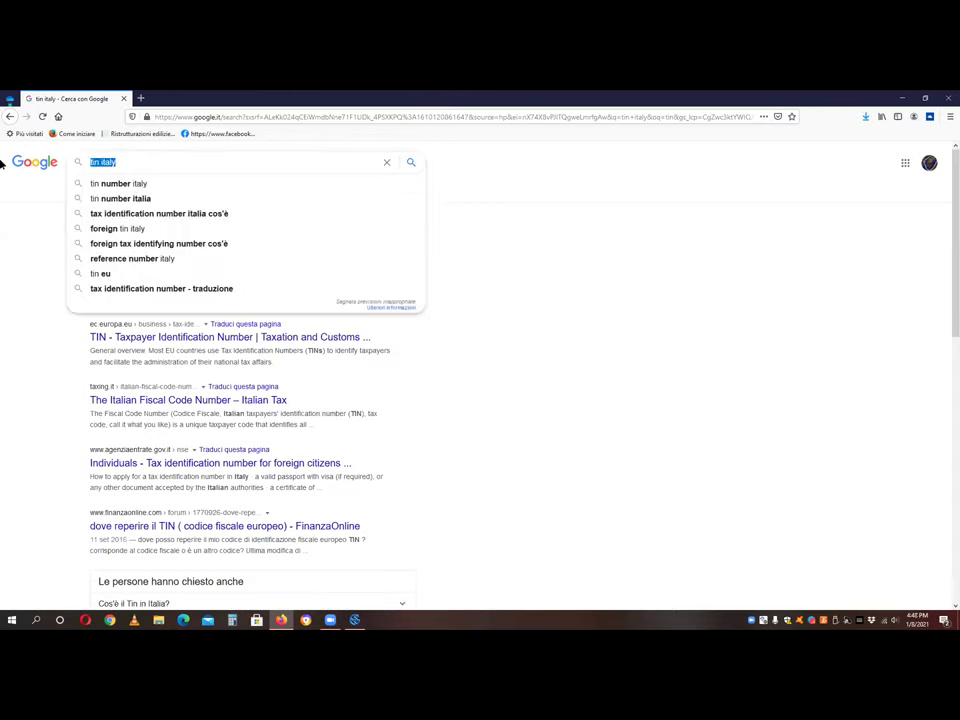
key(BackSpace)
text(DTm 1)
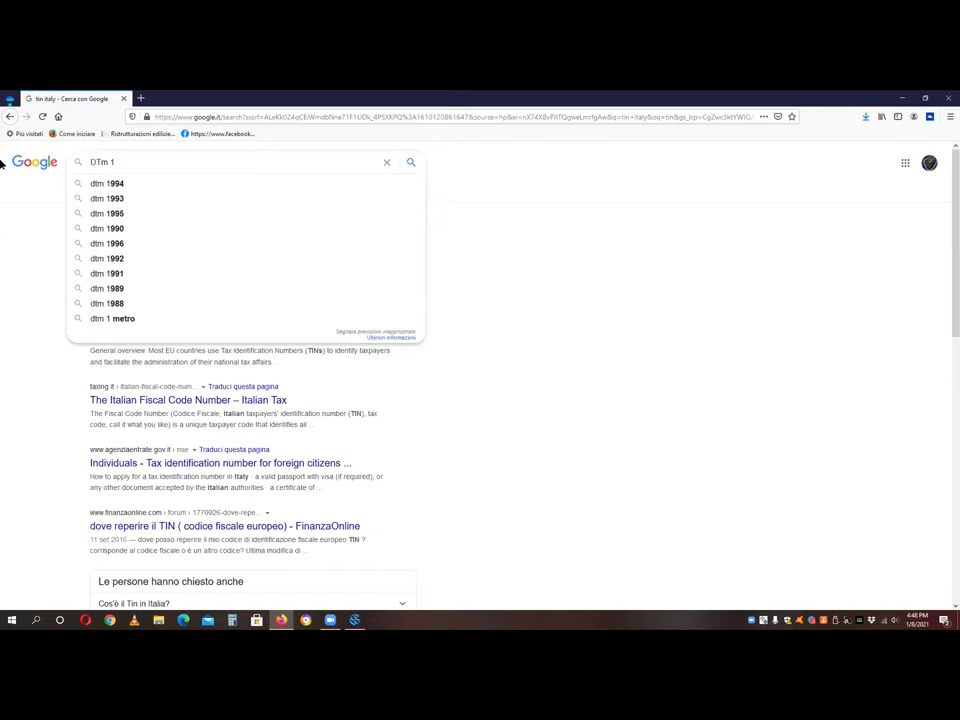
text(0 mt italia)
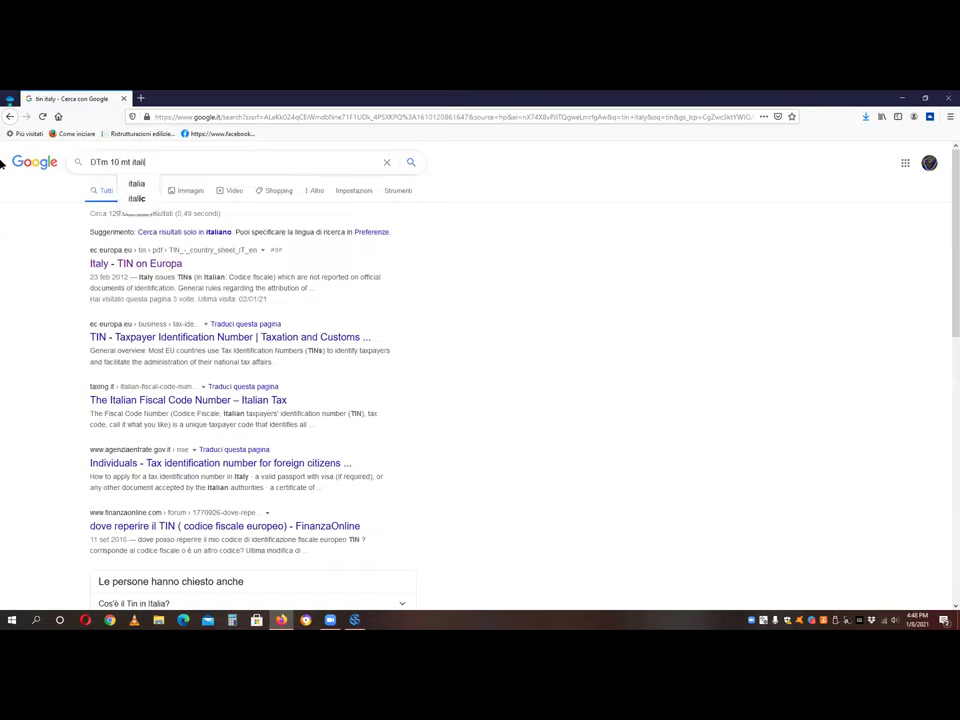
key(Return)
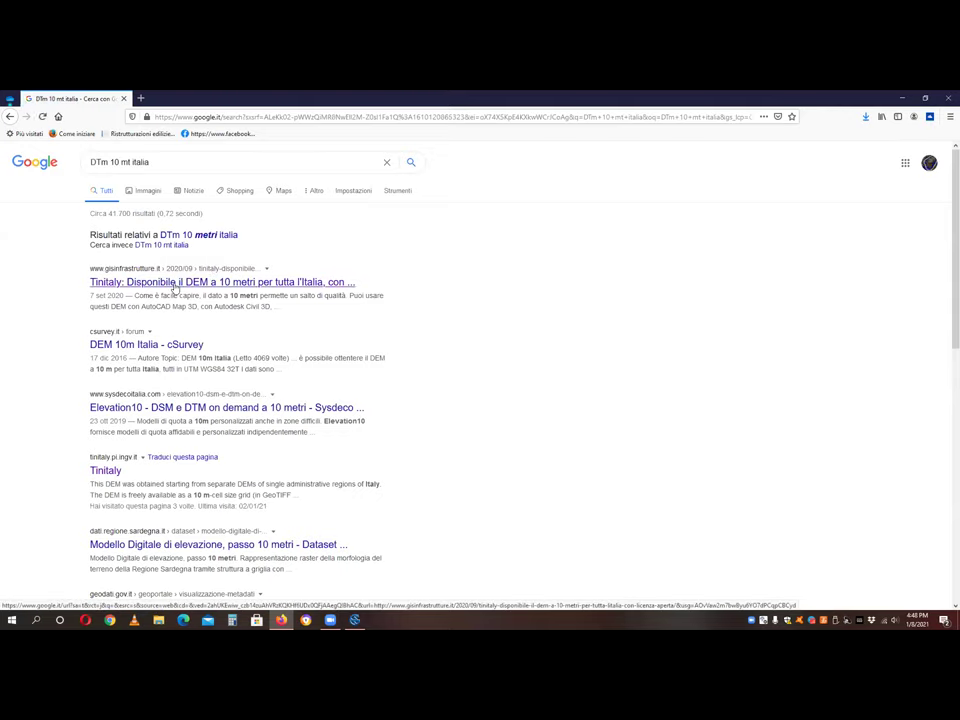
click(175, 285)
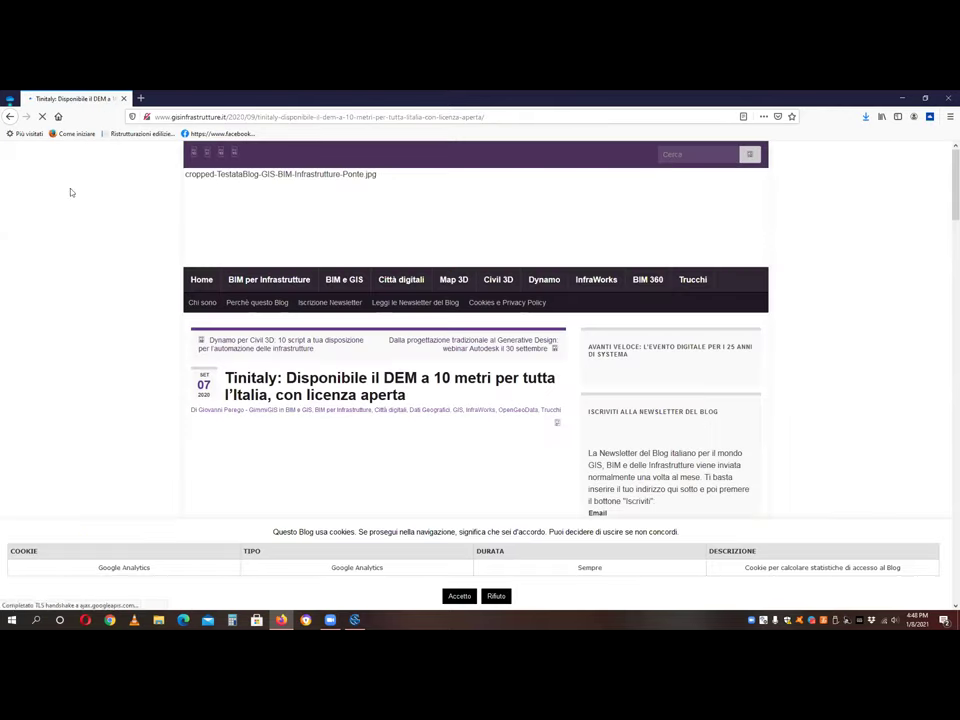
click(10, 116)
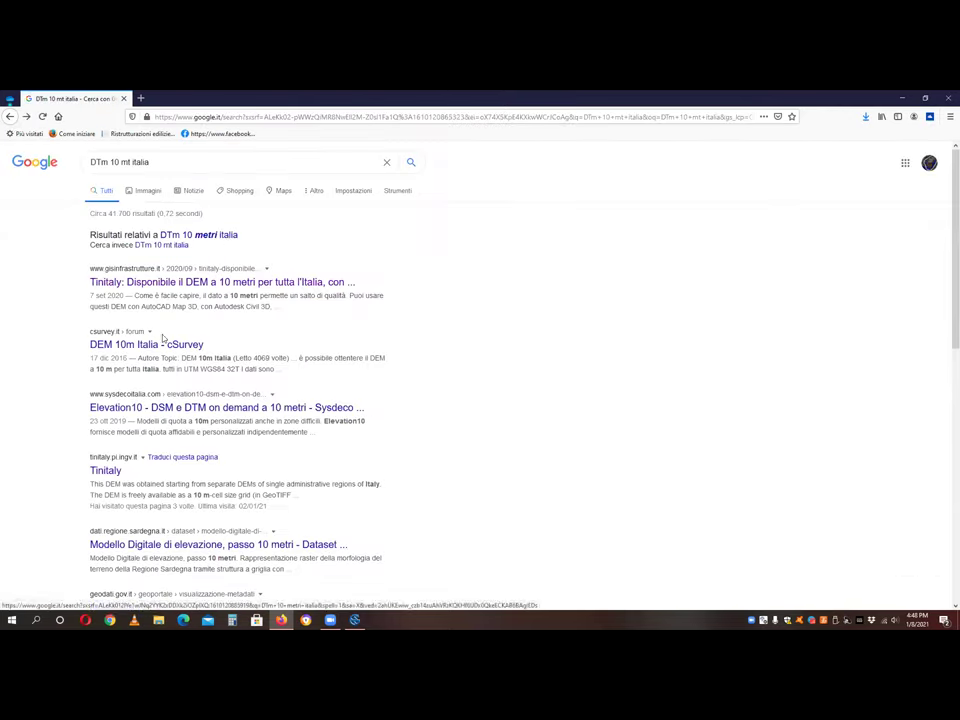
- Open the Tinitaly site's Download area and examine the map of downloadable DEM tiles
click(112, 472)
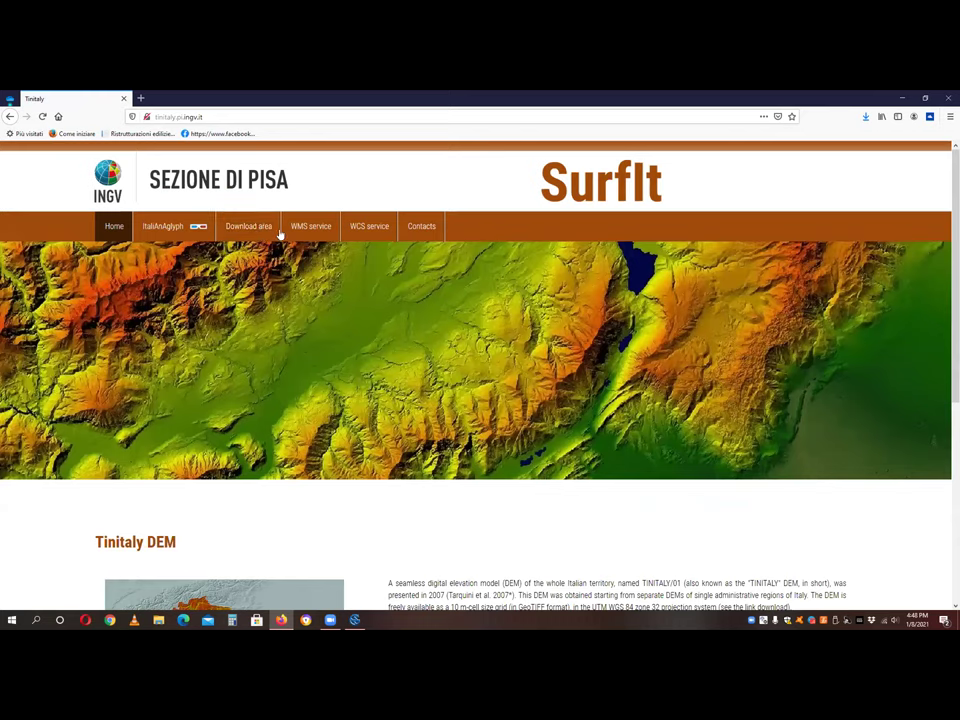
click(249, 226)
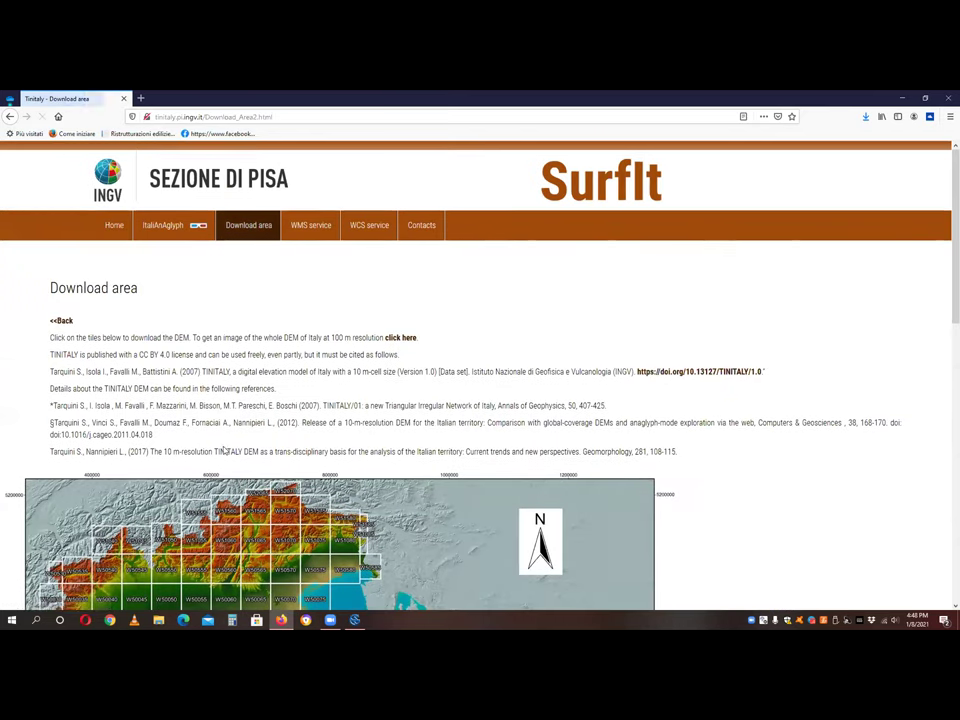
scroll(253, 426, down, 5)
scroll(470, 372, down, 8)
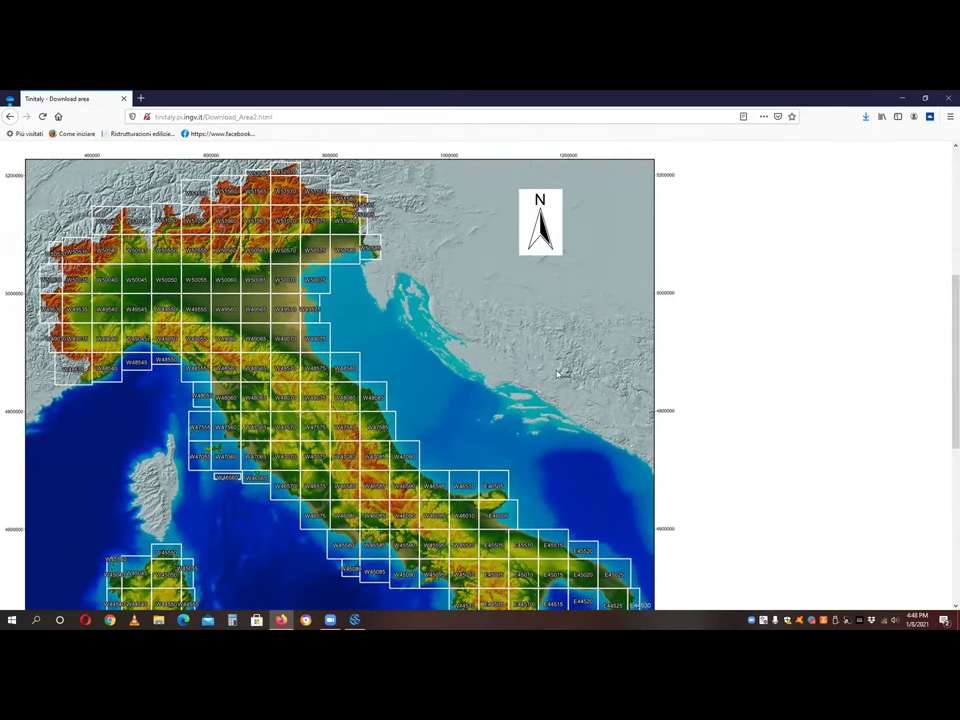
scroll(470, 372, up, 12)
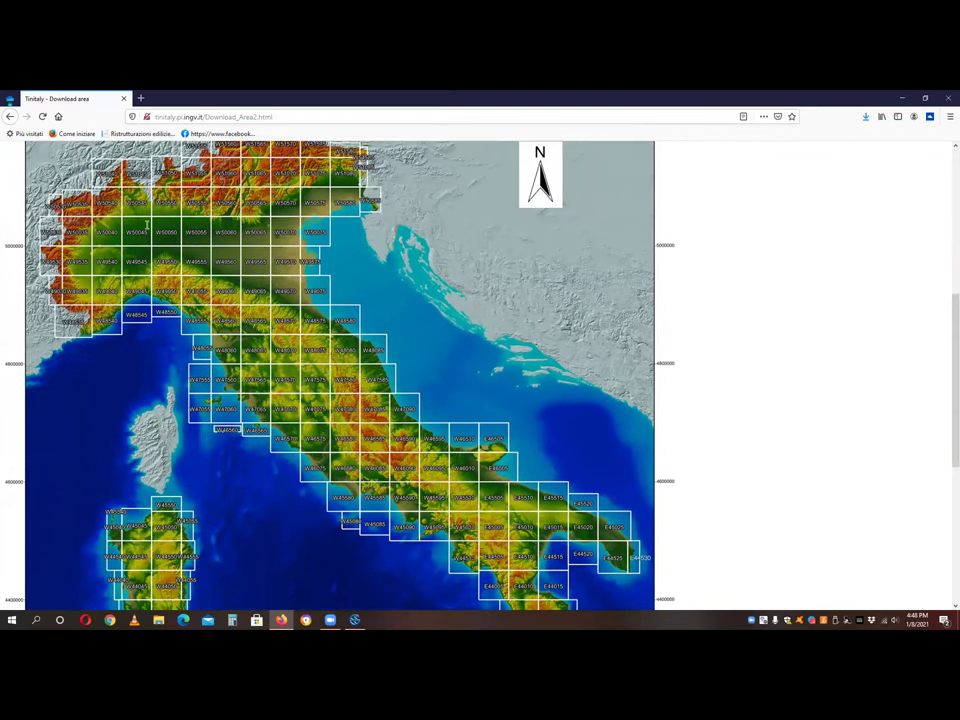
- Download the W48540 tile of the Tinitaly DEM map, saving w48540_s10.zip to disk
scroll(479, 296, up, 1)
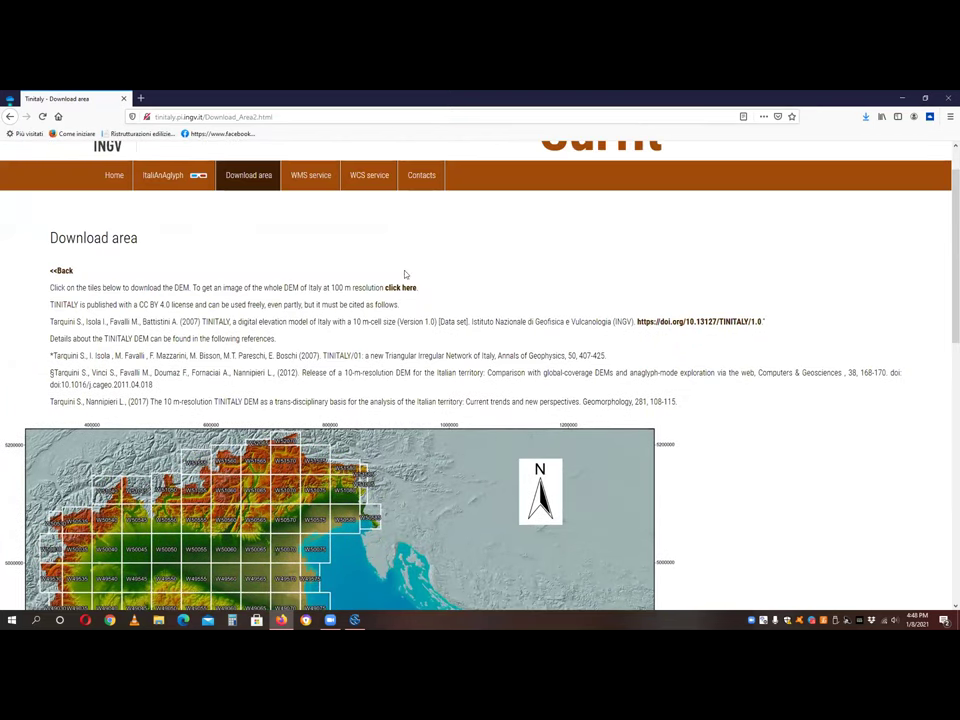
scroll(108, 331, down, 6)
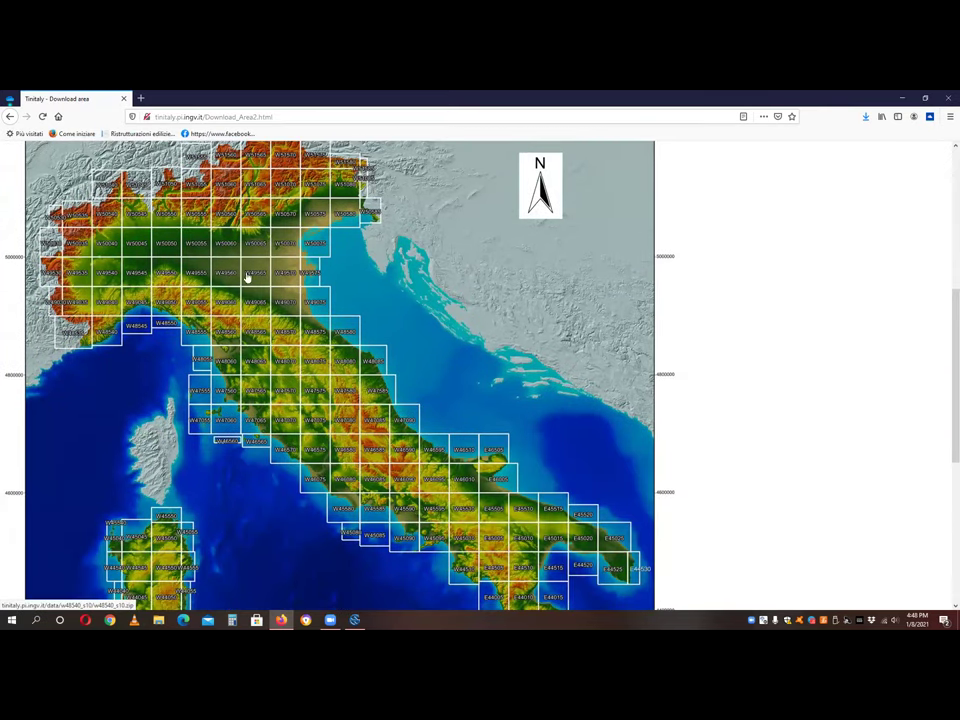
click(105, 333)
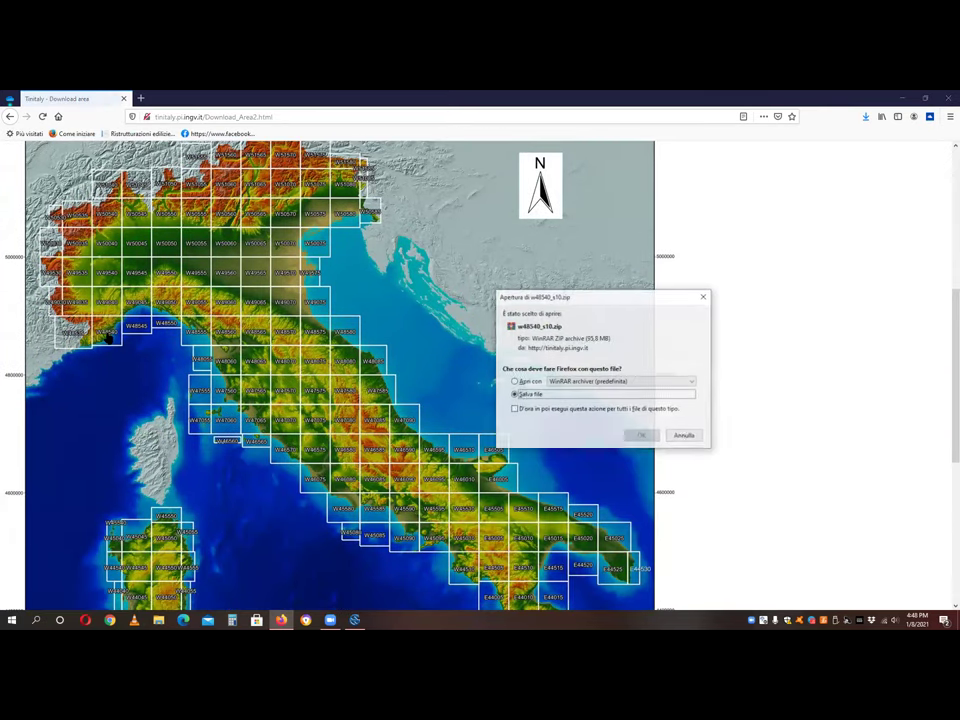
click(642, 436)
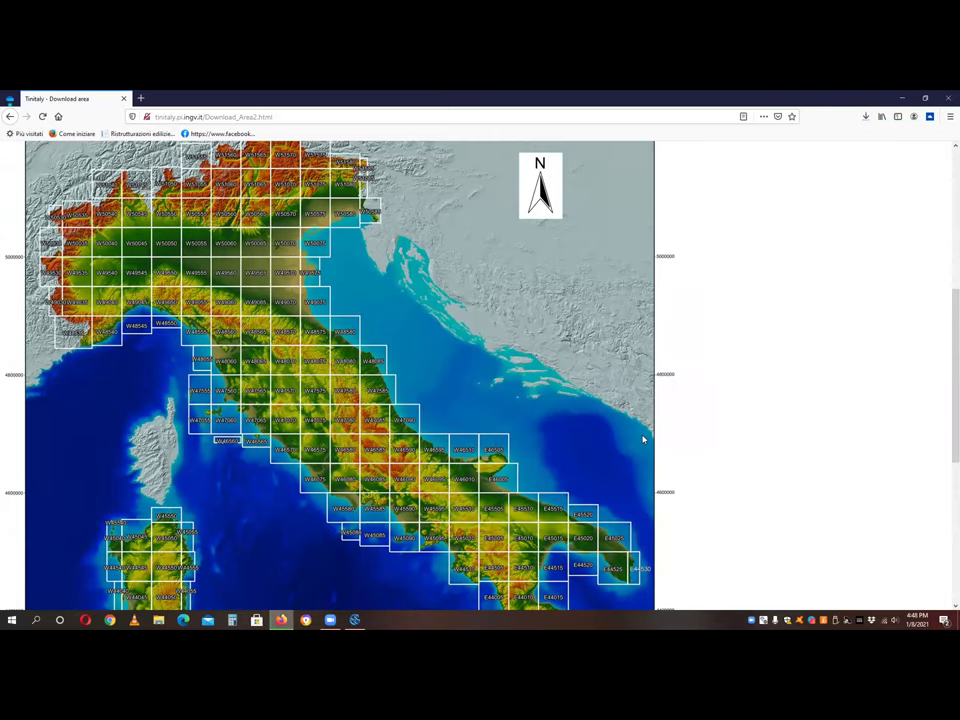
- Place the downloaded w48540_s10.zip on the desktop and bring the desktop into view
click(866, 118)
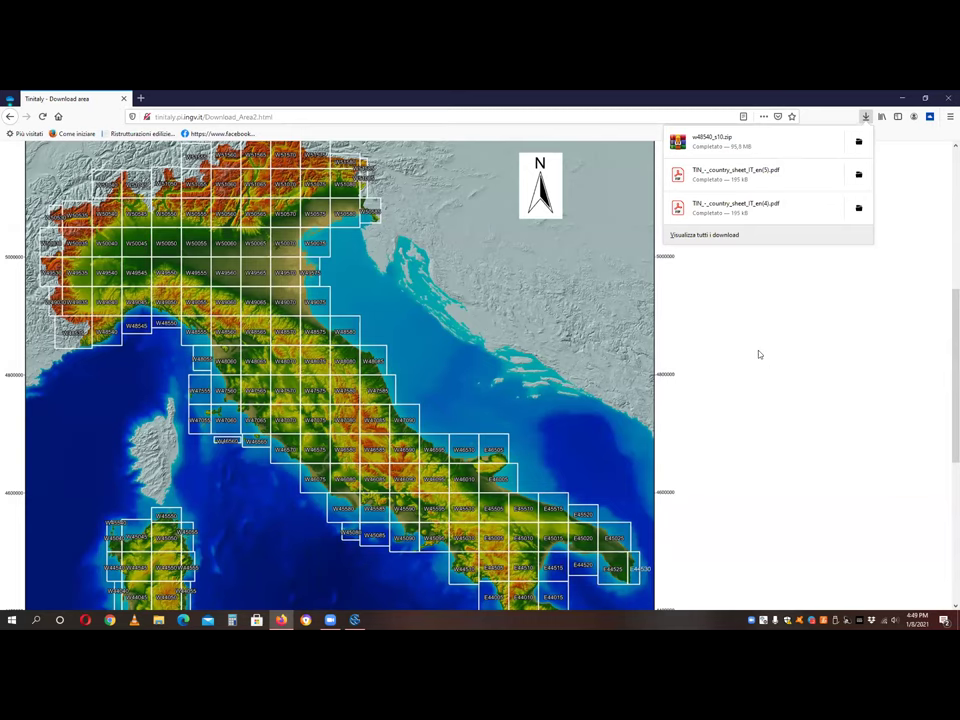
drag(600, 97, 581, 146)
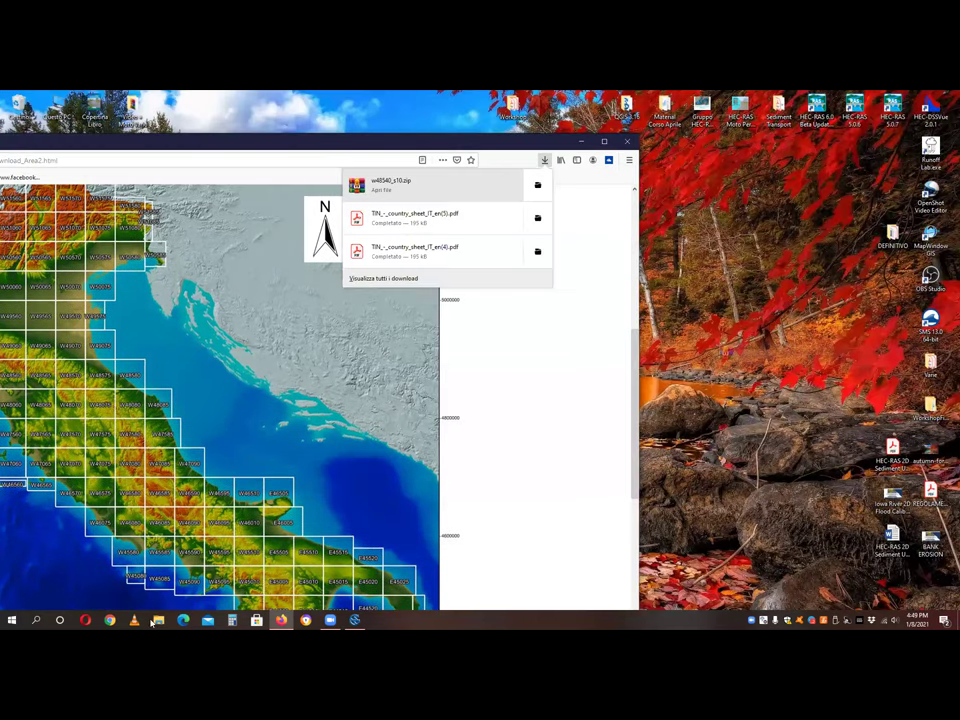
key(super+d)
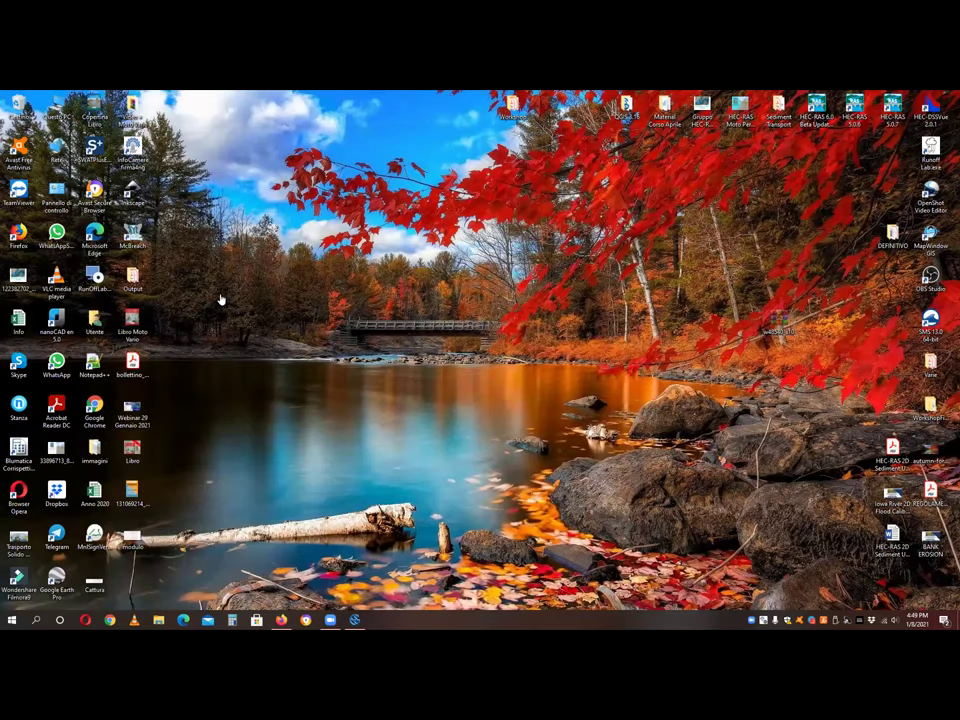
- In File Explorer, paste w48540_s10.zip into C:\Studi Idrologici ed Idraulici\Presentazione Gfoss 08 Gennaio 2021\GIS DATA
key(super+e)
click(214, 377)
click(332, 283)
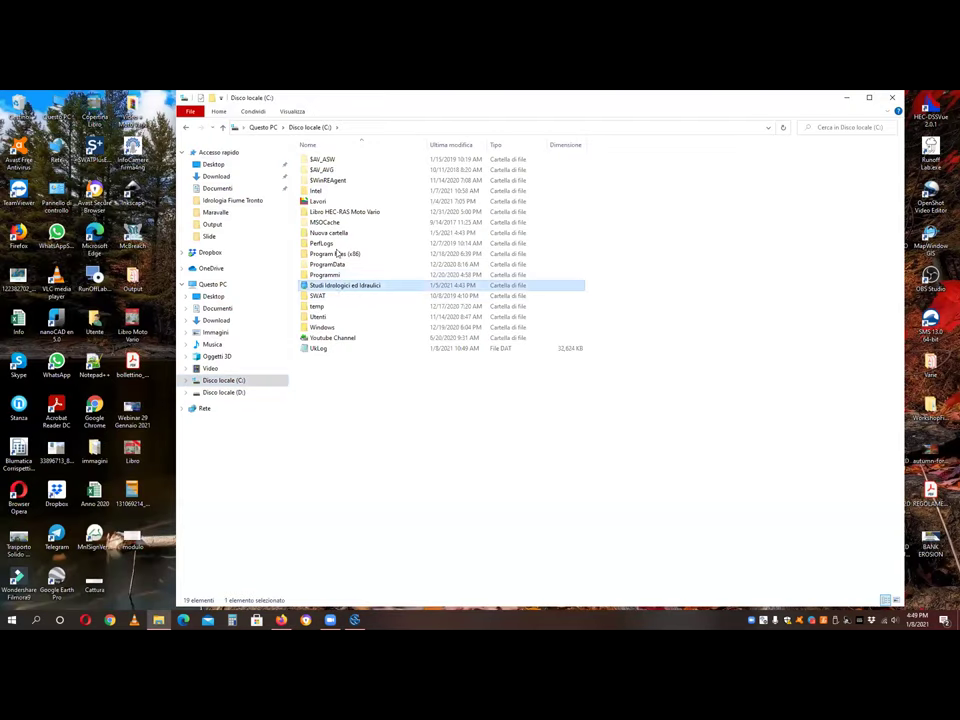
double_click(332, 283)
double_click(341, 223)
double_click(328, 160)
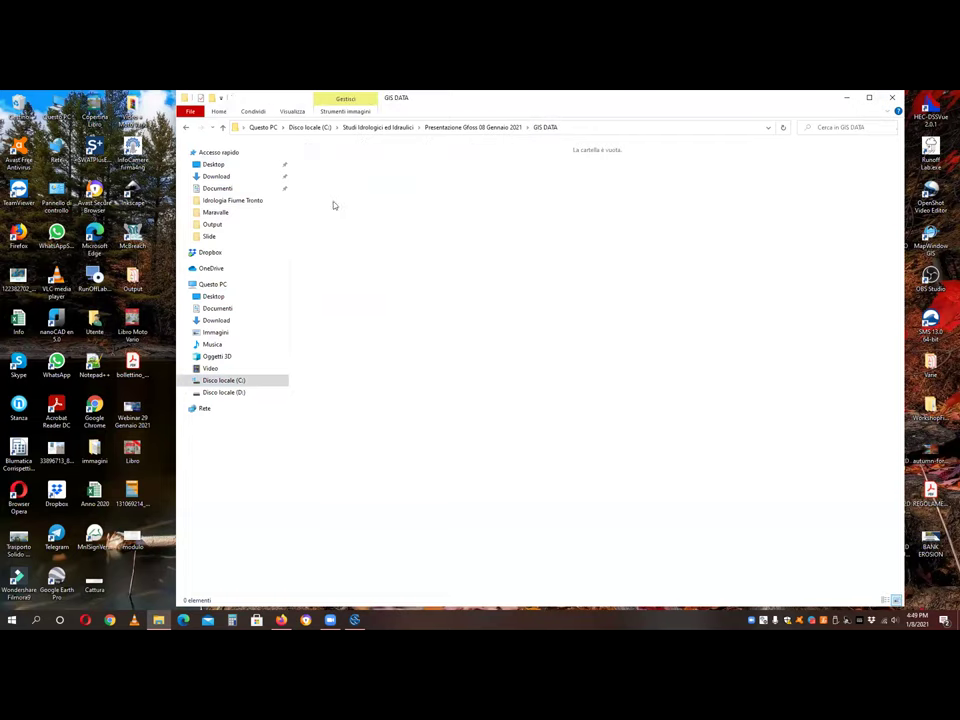
right_click(333, 202)
click(358, 268)
- Open the archive in WinRAR and extract its w48540_s10 folder into GIS DATA
right_click(335, 172)
click(336, 178)
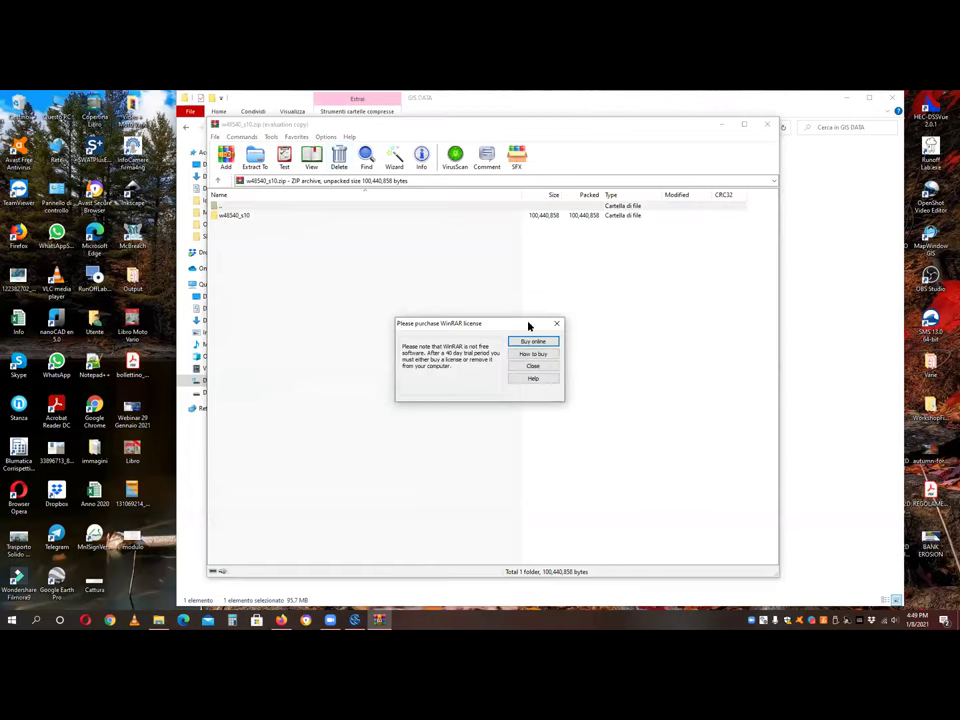
click(558, 324)
drag(235, 215, 820, 303)
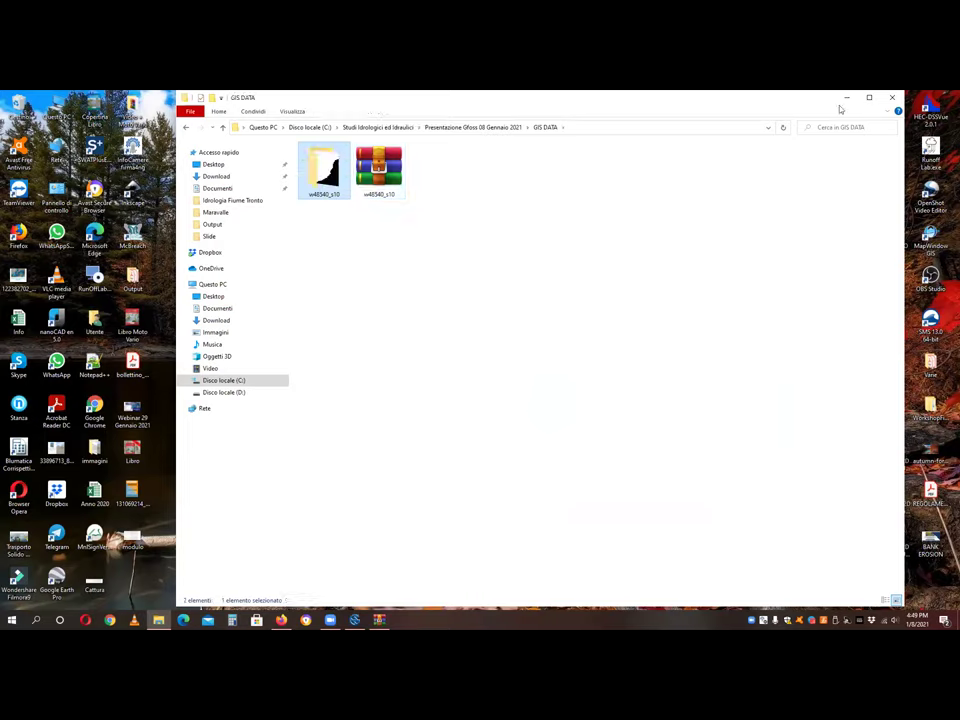
- Switch to SAGA, load the w48540_s10 TIF from GIS DATA\w48540_s10 as a grid and enlarge the message area
click(355, 620)
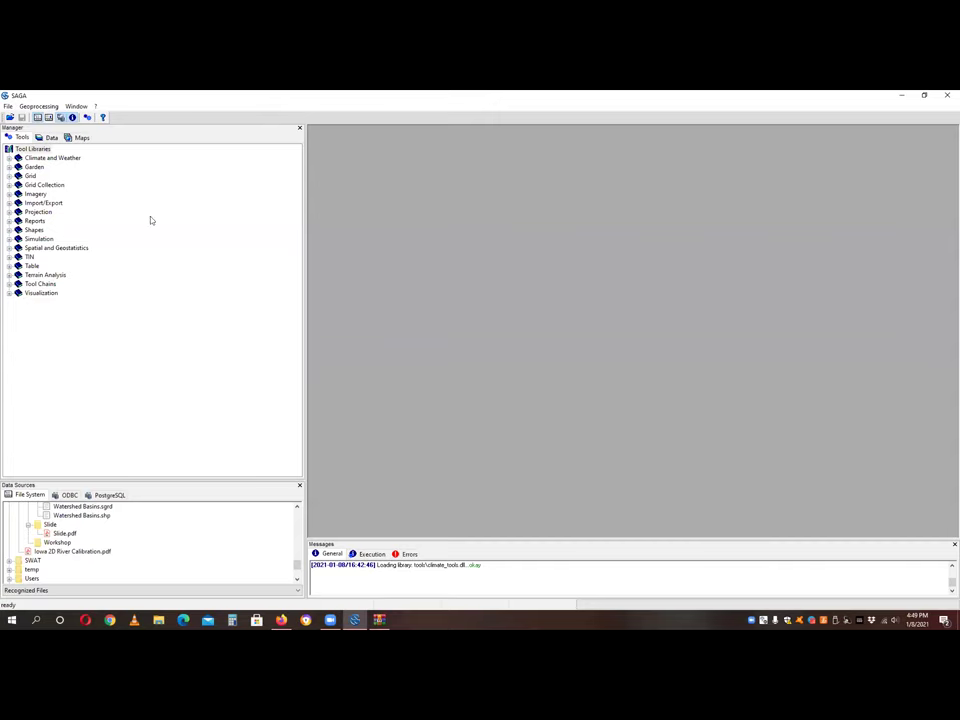
click(8, 106)
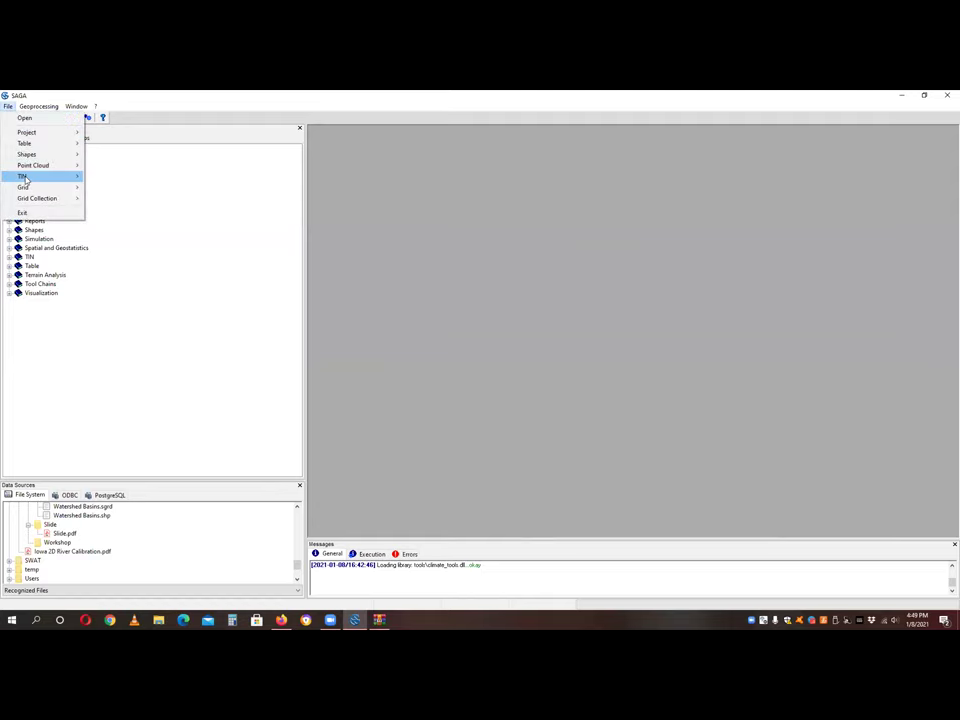
mouse_move(28, 188)
click(103, 187)
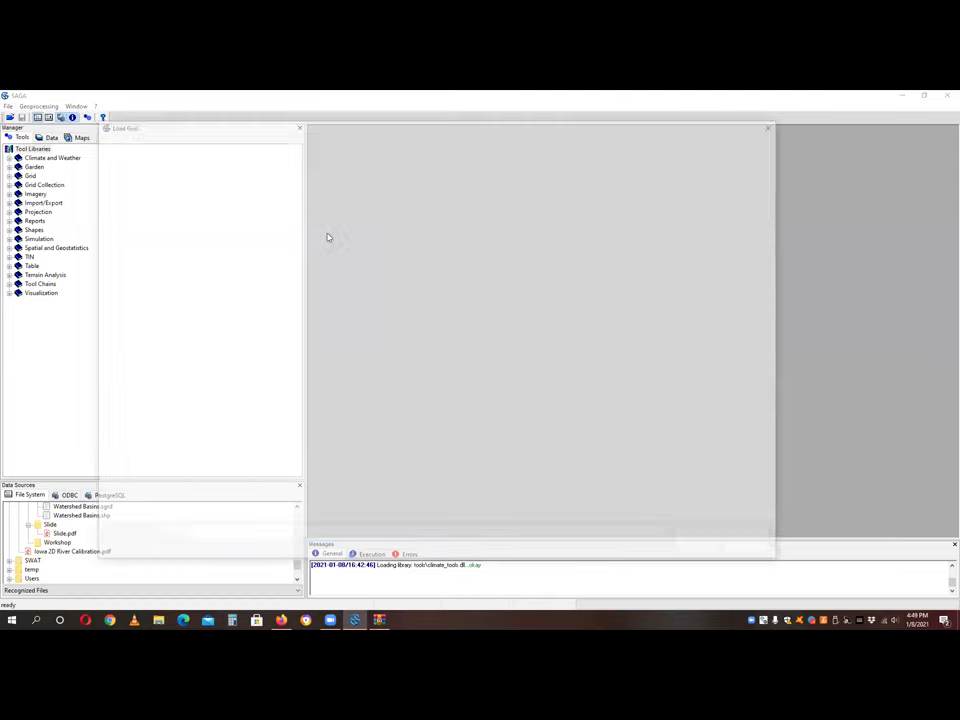
click(290, 141)
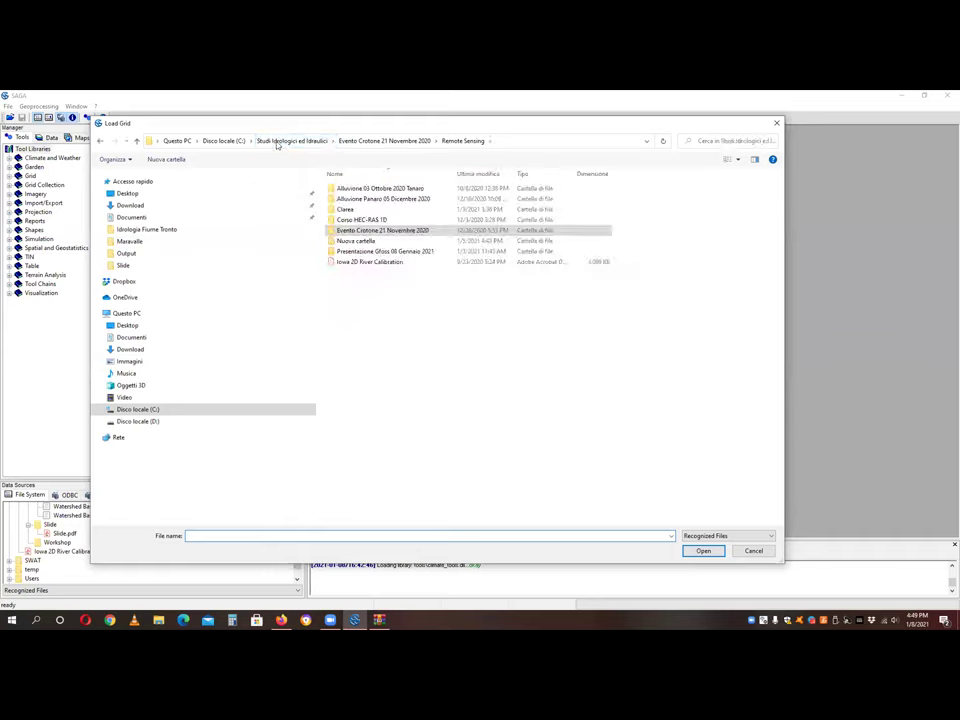
double_click(347, 251)
double_click(350, 188)
double_click(352, 200)
click(352, 189)
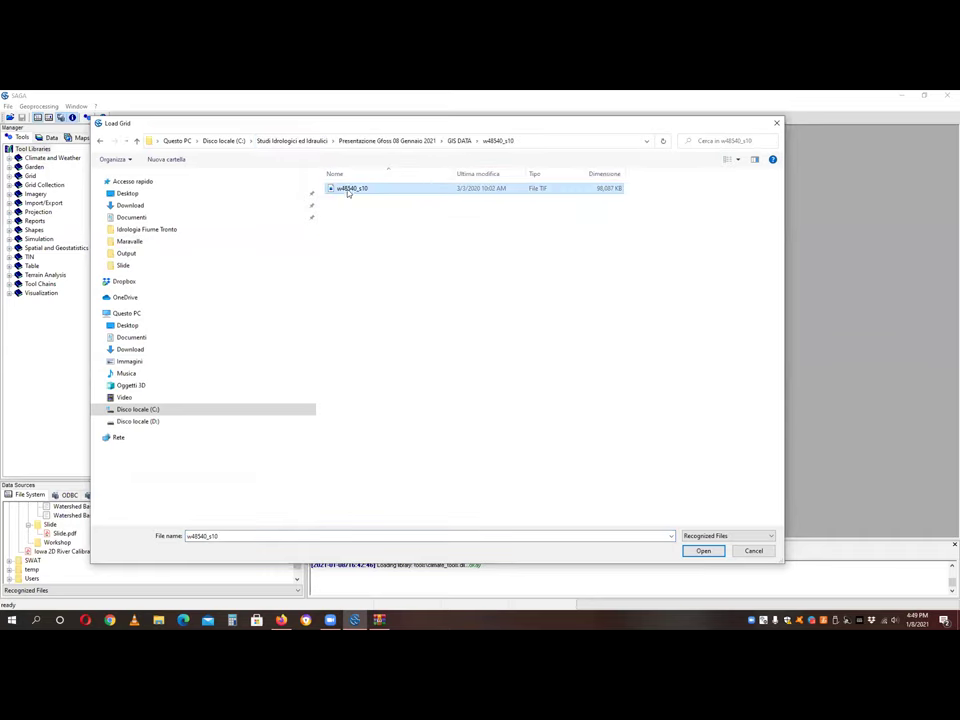
click(703, 551)
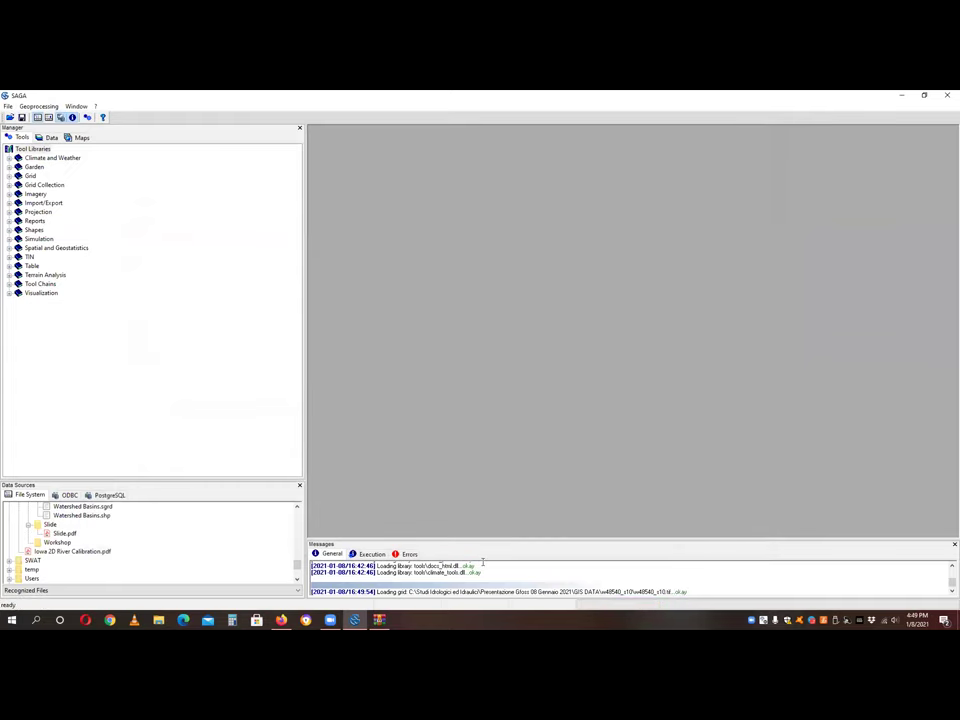
drag(480, 539, 470, 441)
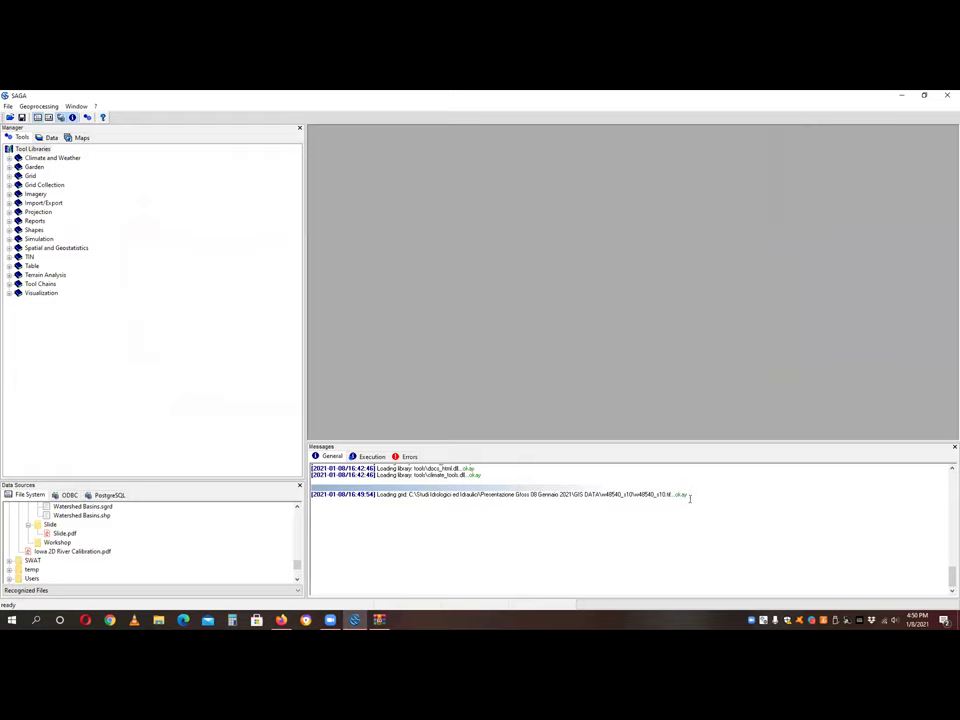
- Display the w48540_s10 grid in a map, maximise the map window and shrink the message area
click(52, 138)
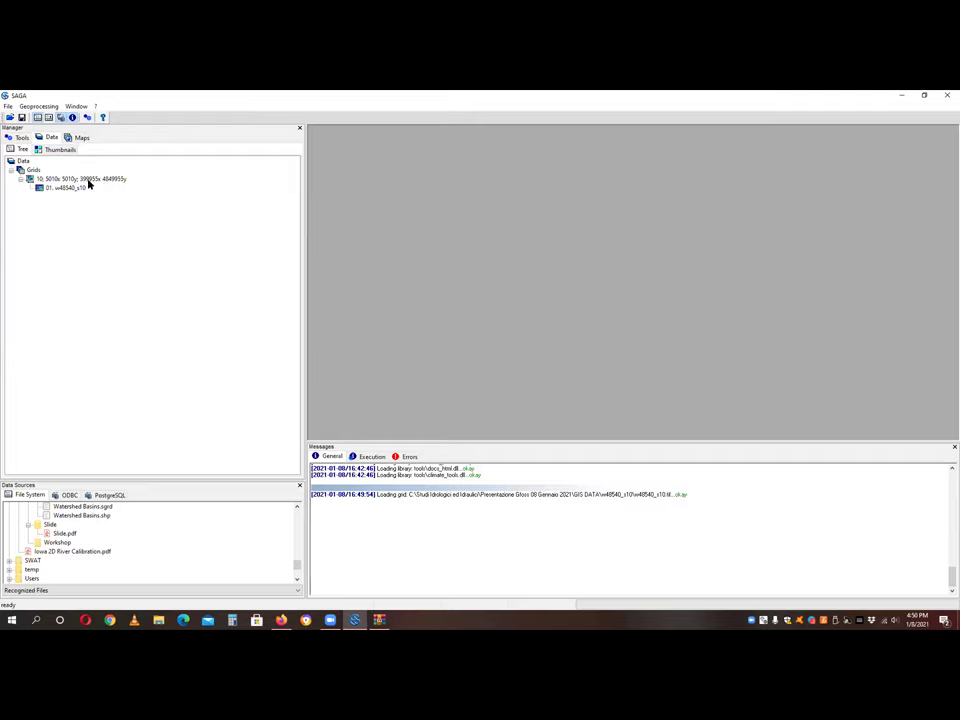
click(67, 188)
double_click(67, 188)
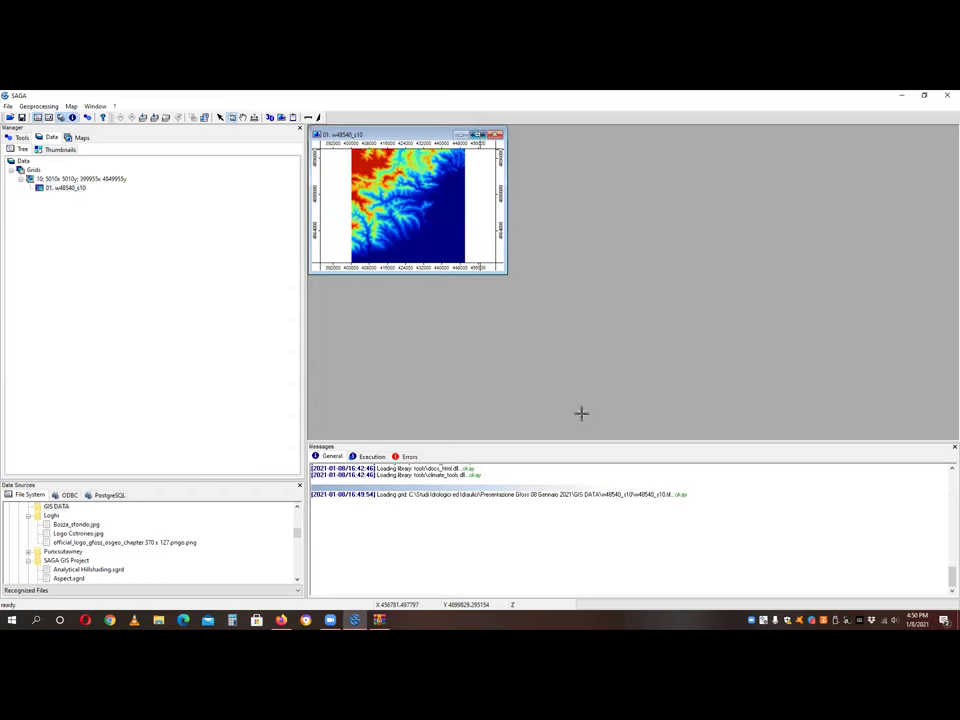
click(479, 135)
drag(660, 443, 660, 545)
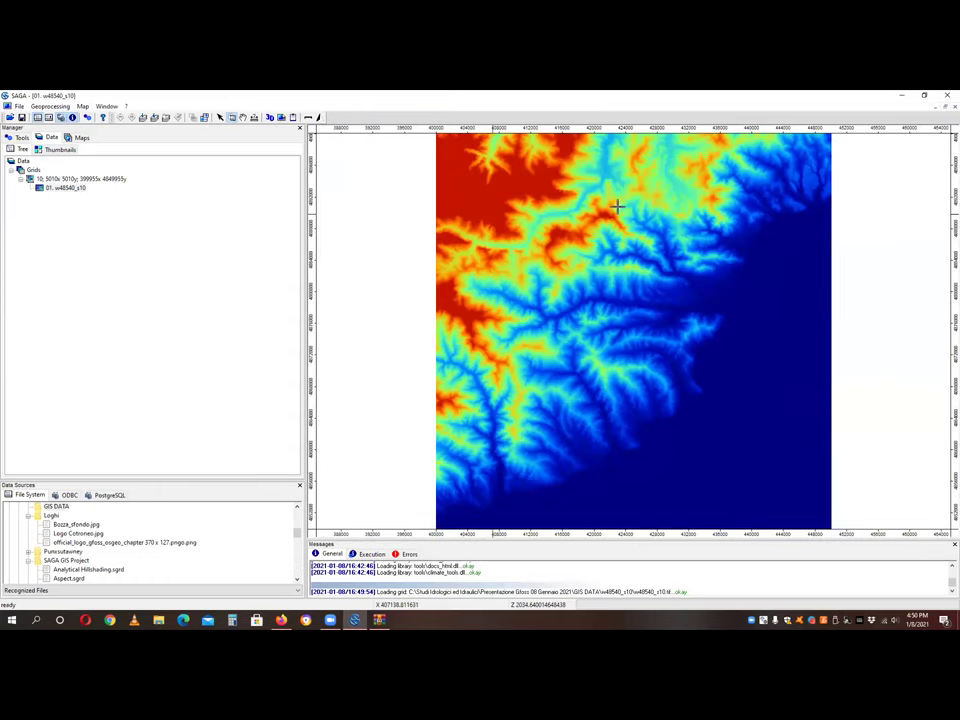
- Compare the data and map lists, hide the w48540_s10 layer in its map and show it again
click(81, 138)
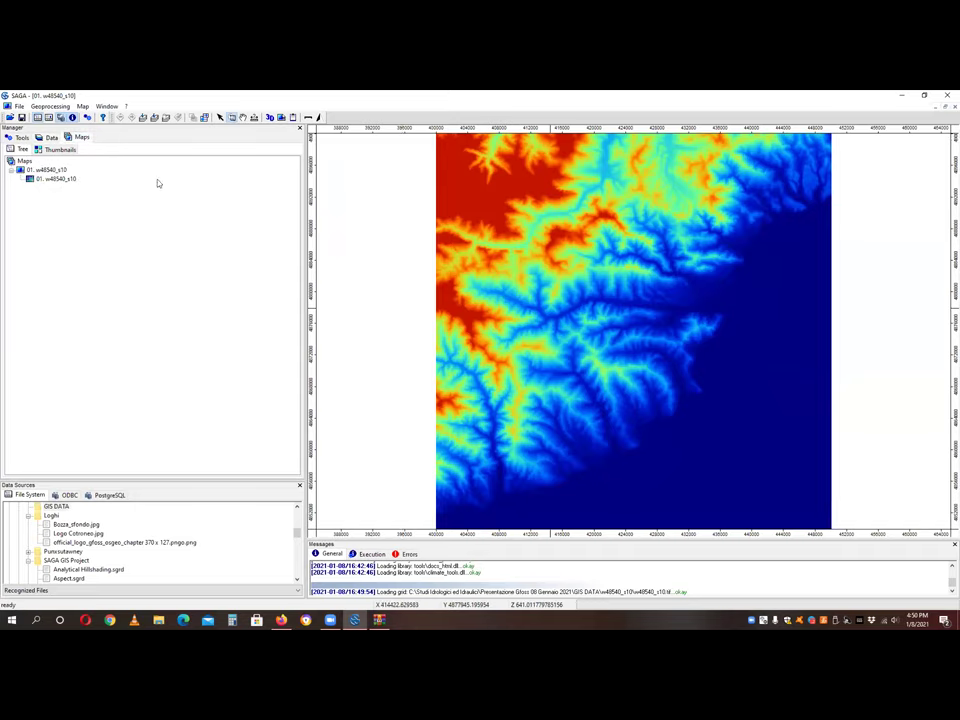
click(50, 137)
click(81, 137)
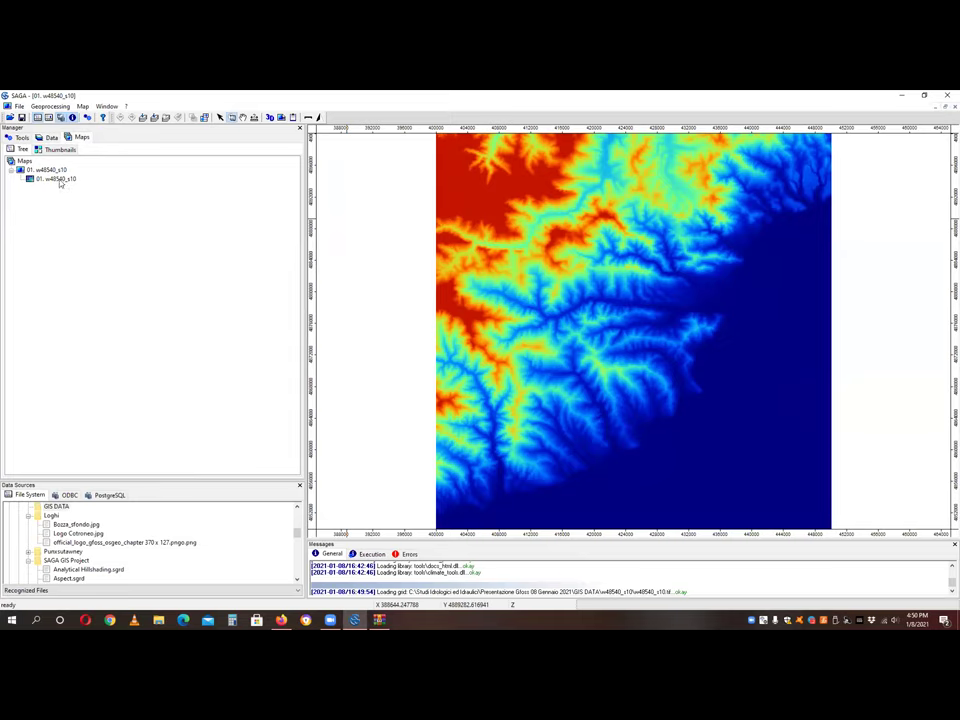
double_click(60, 179)
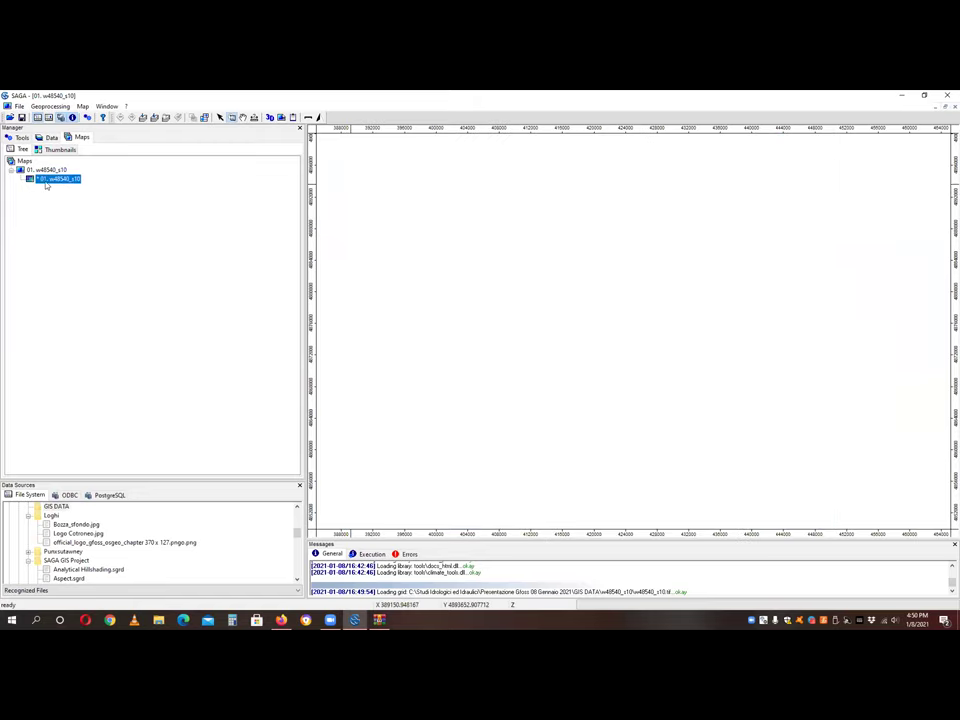
double_click(60, 183)
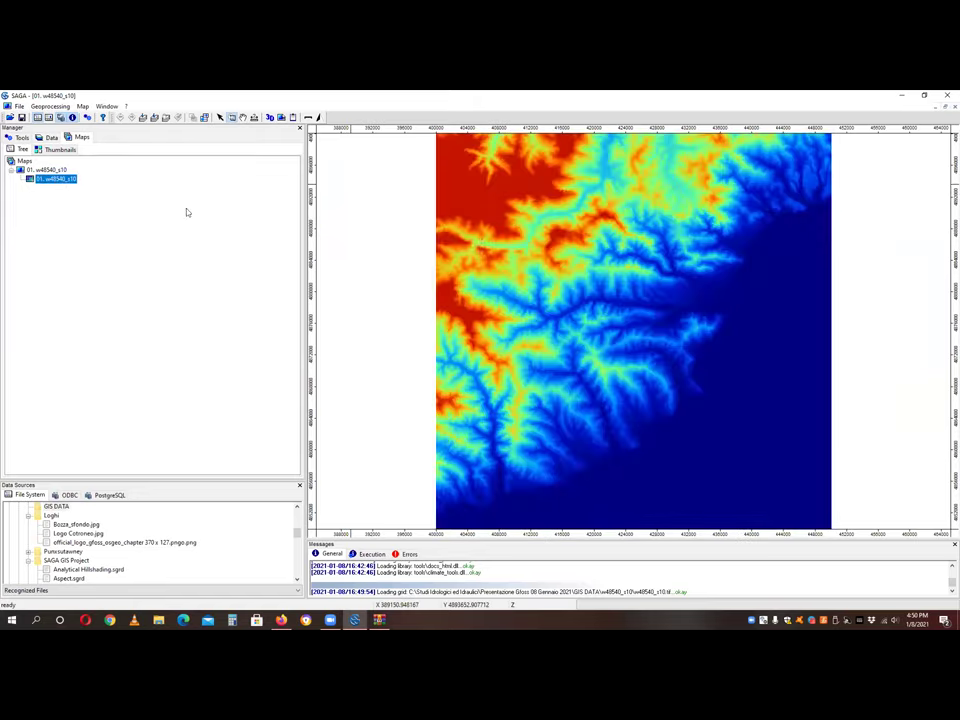
- Show the object properties of the w48540_s10 grid and examine its settings and description
click(49, 139)
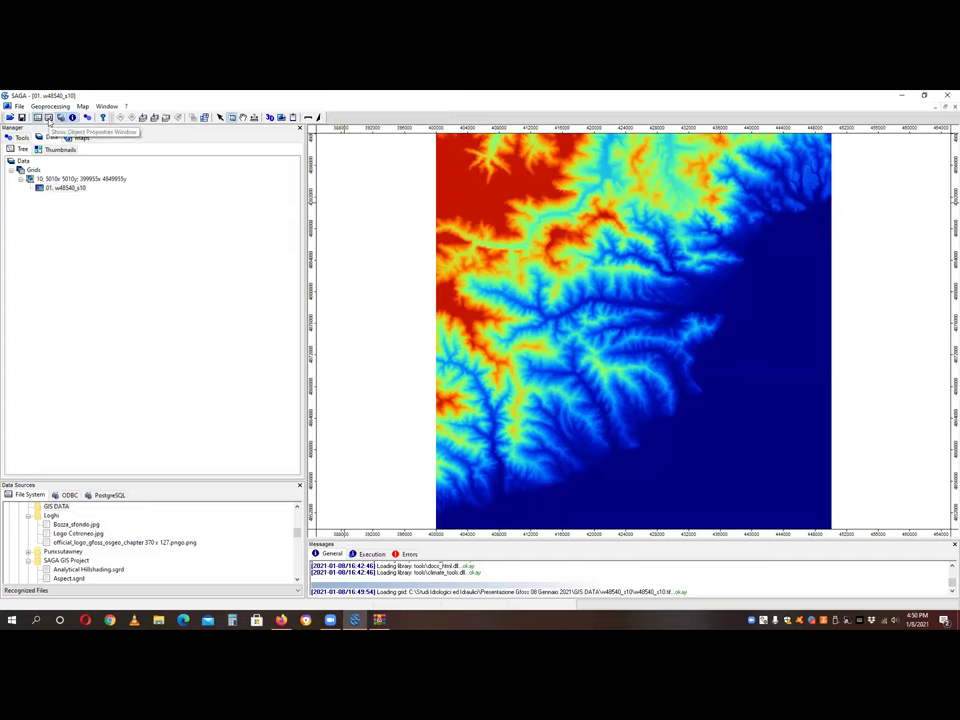
click(48, 118)
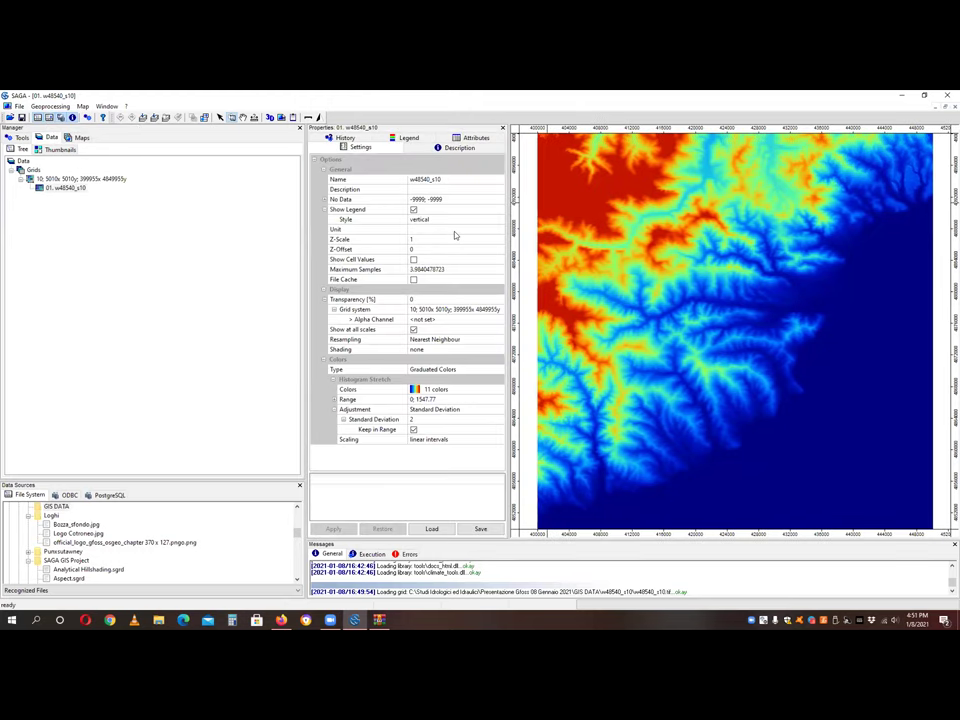
click(465, 148)
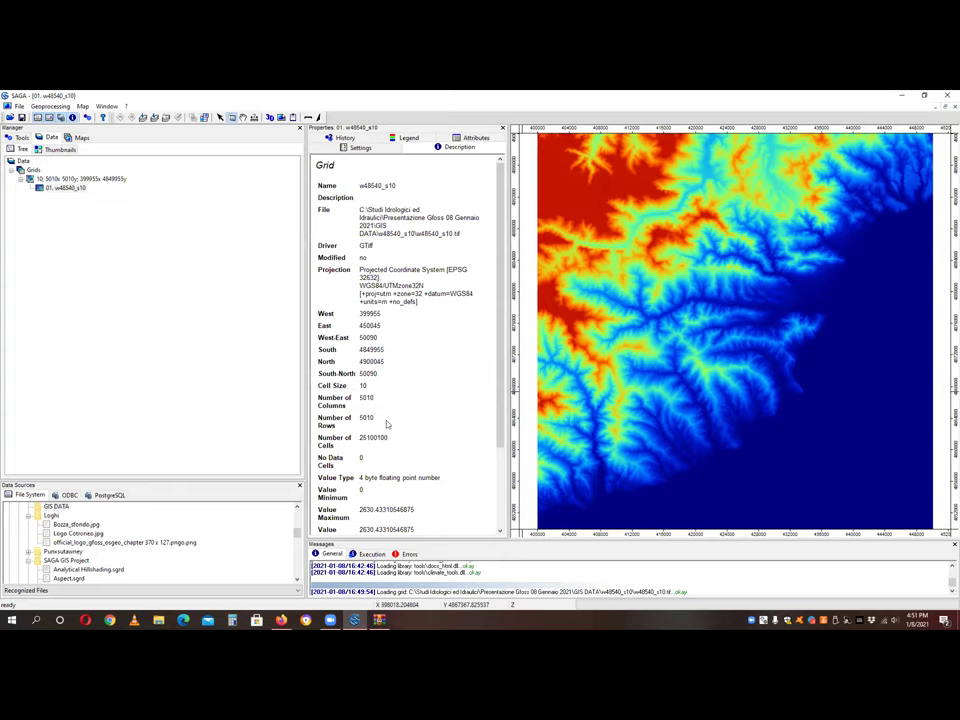
scroll(390, 407, down, 1)
scroll(390, 407, down, 2)
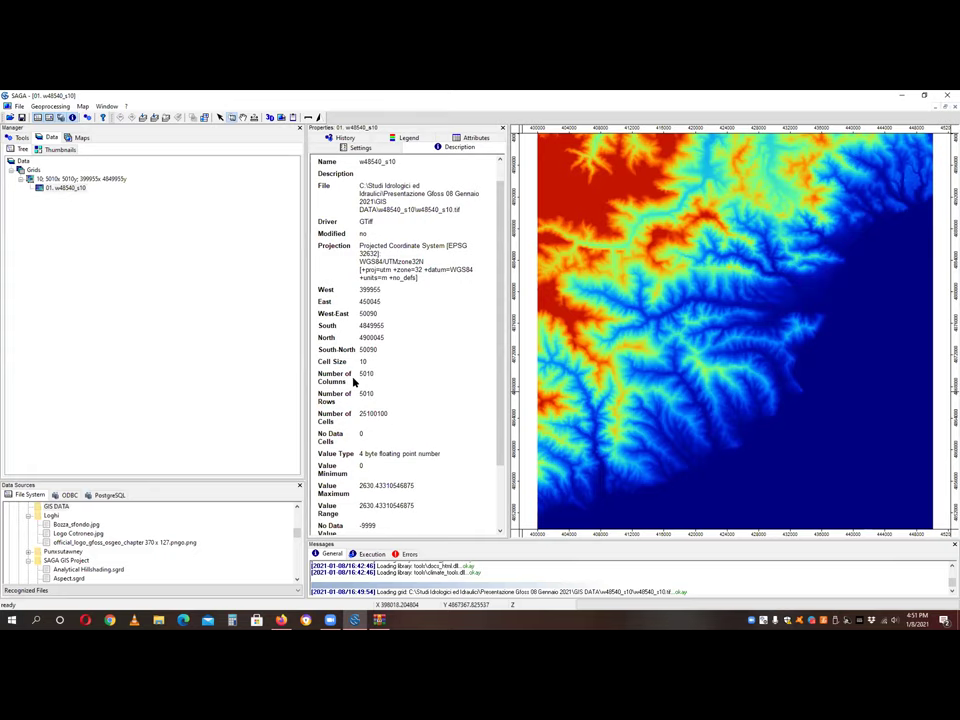
- Enable Show Cell Values for the w48540_s10 grid, apply the change and close the properties
click(362, 148)
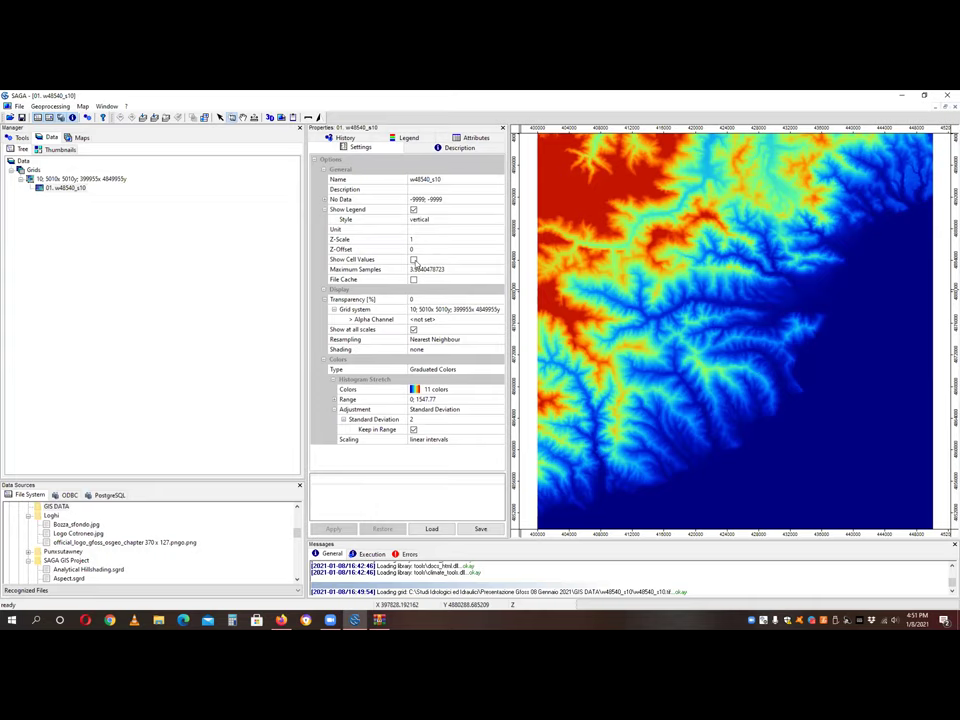
click(414, 260)
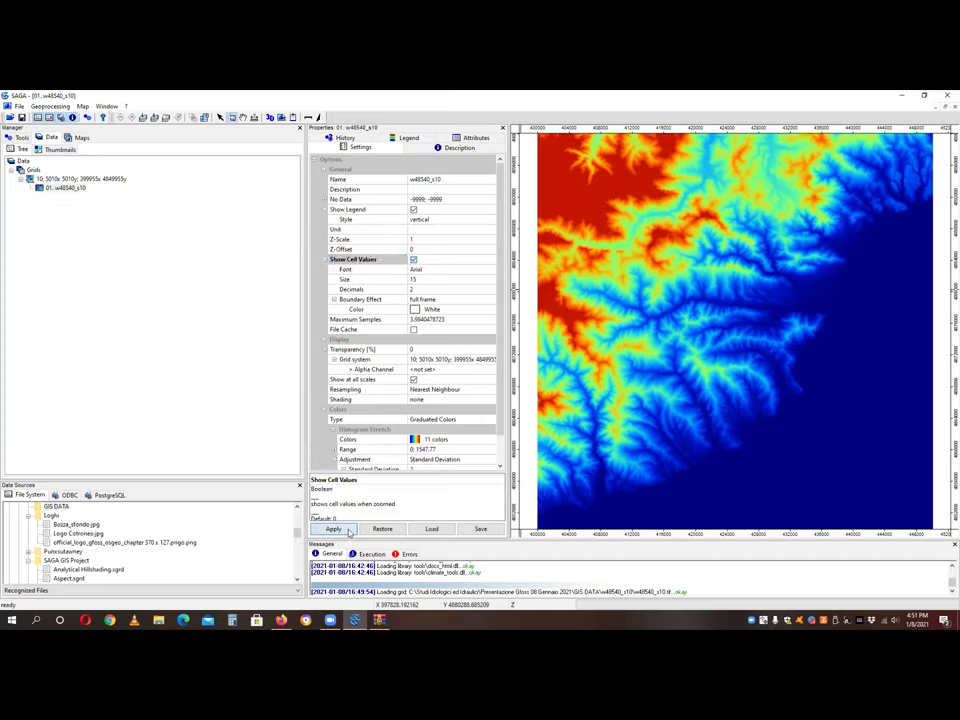
click(341, 532)
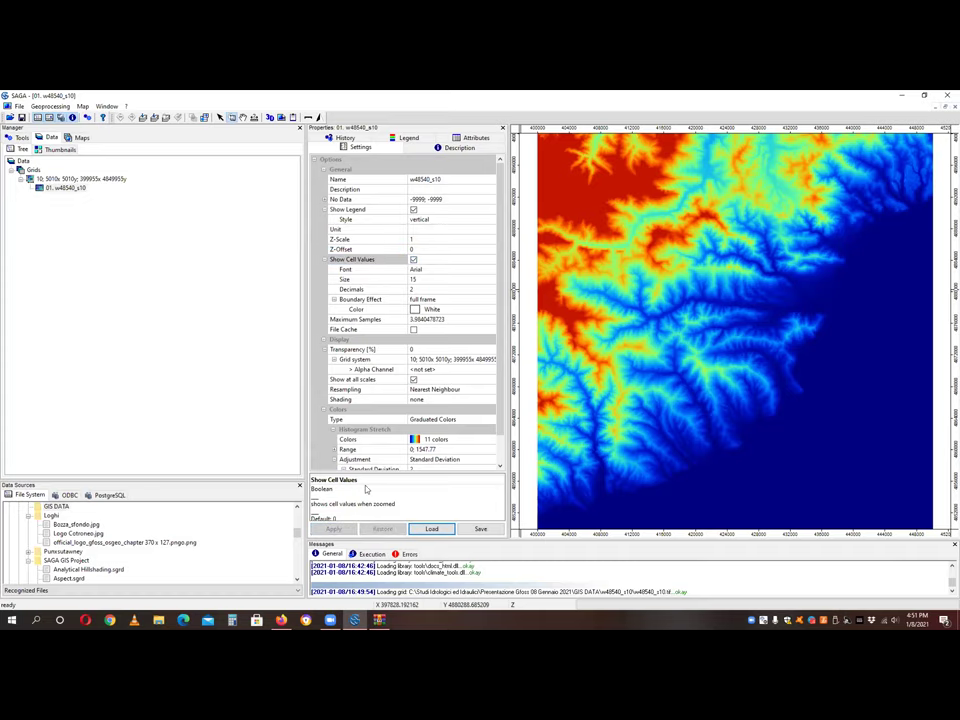
click(503, 127)
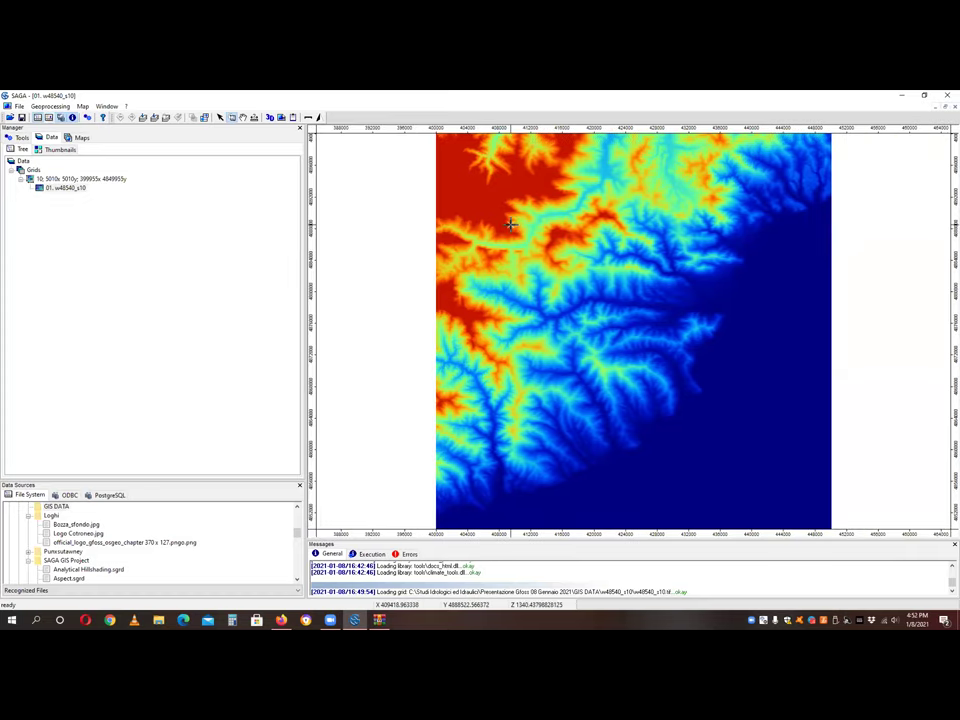
- Examine the elevation values of individual DEM cells in the map
scroll(516, 224, up, 2)
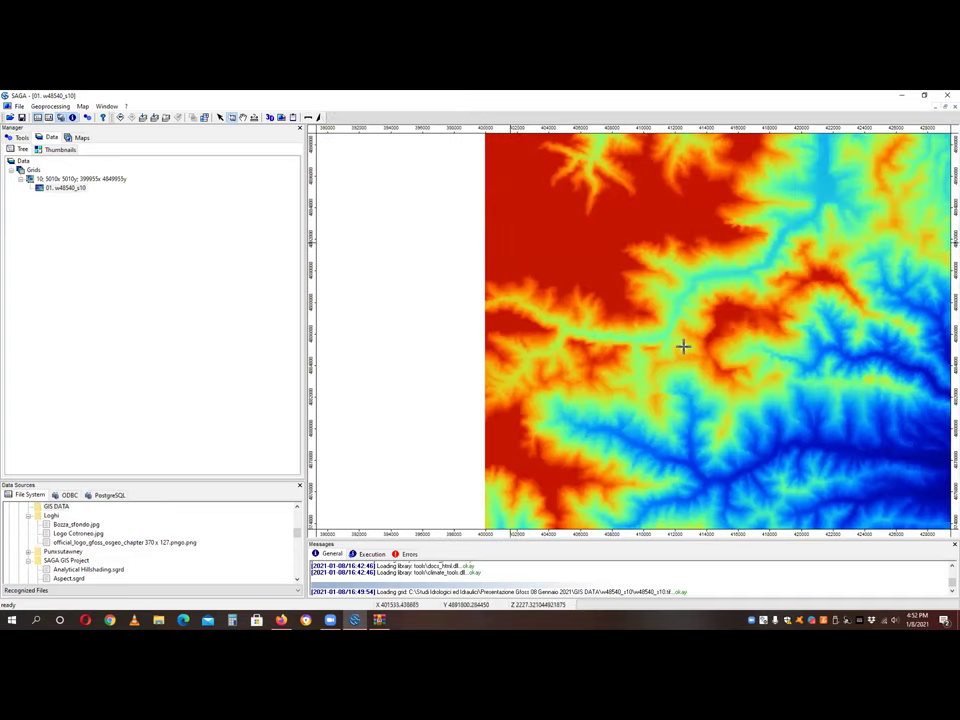
scroll(441, 279, up, 1)
scroll(617, 321, up, 1)
scroll(585, 309, up, 1)
scroll(575, 305, up, 1)
scroll(490, 308, up, 1)
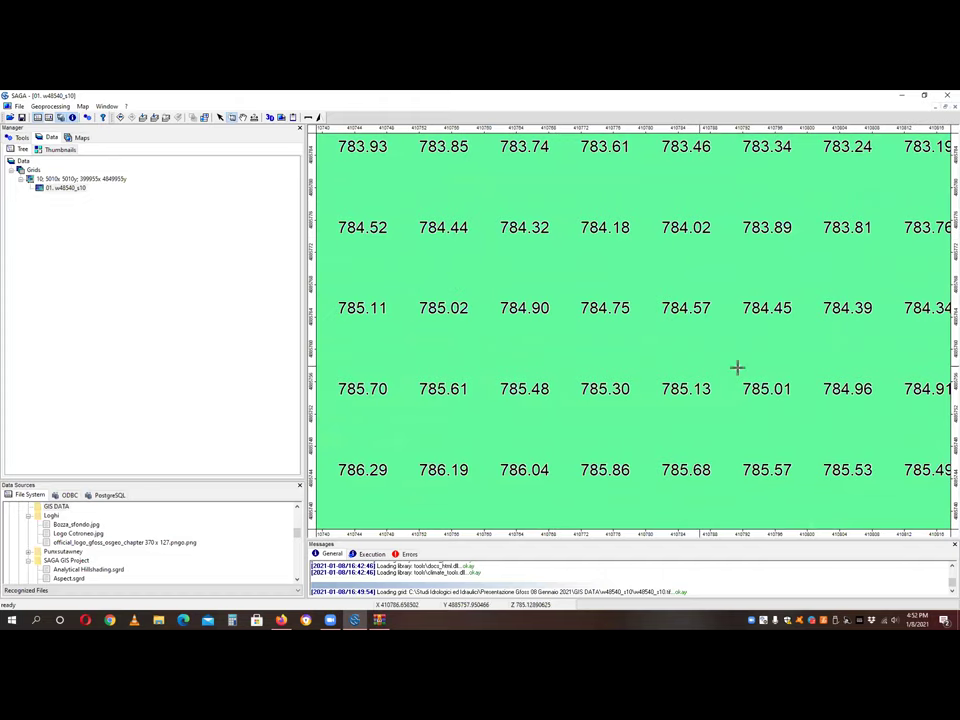
- View the w48540_s10 DEM at its full extent in the map instead of at individual cell level
scroll(623, 340, down, 4)
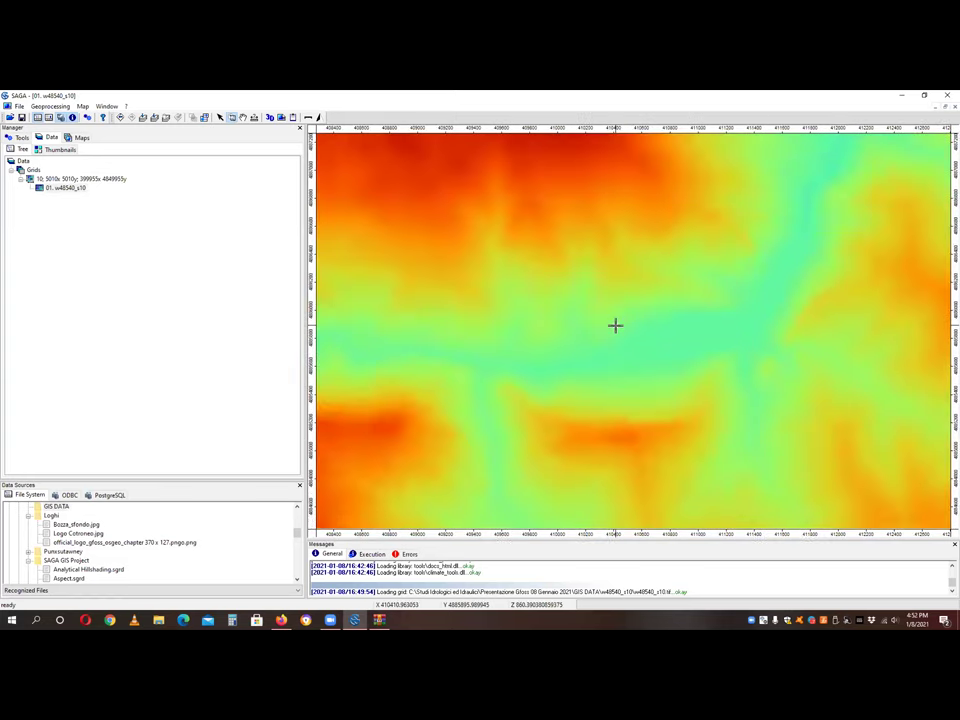
scroll(632, 332, down, 2)
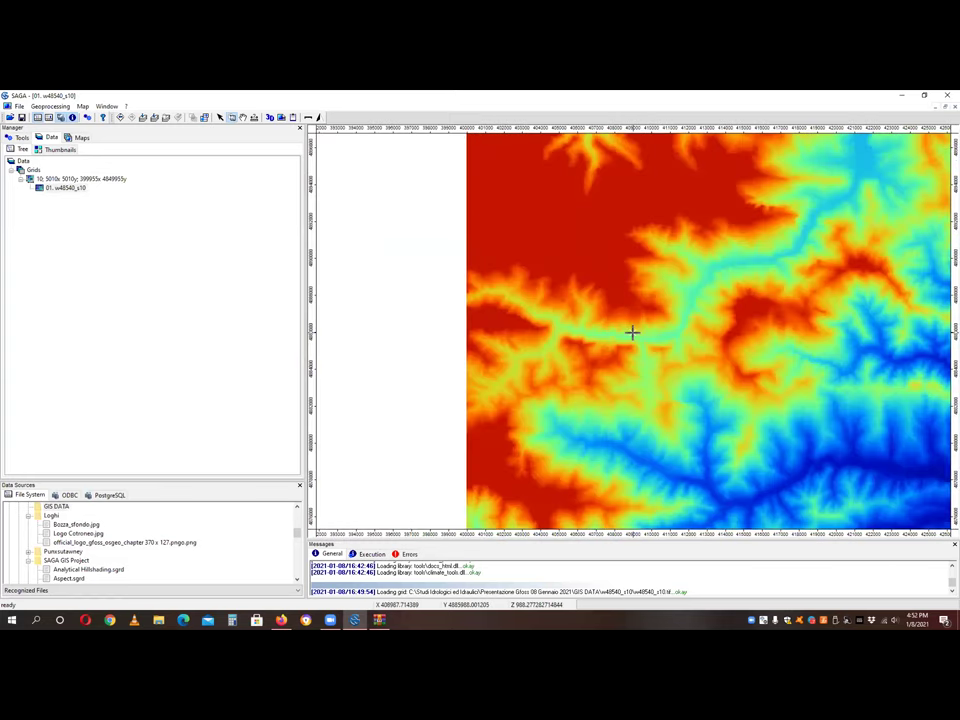
scroll(660, 332, down, 2)
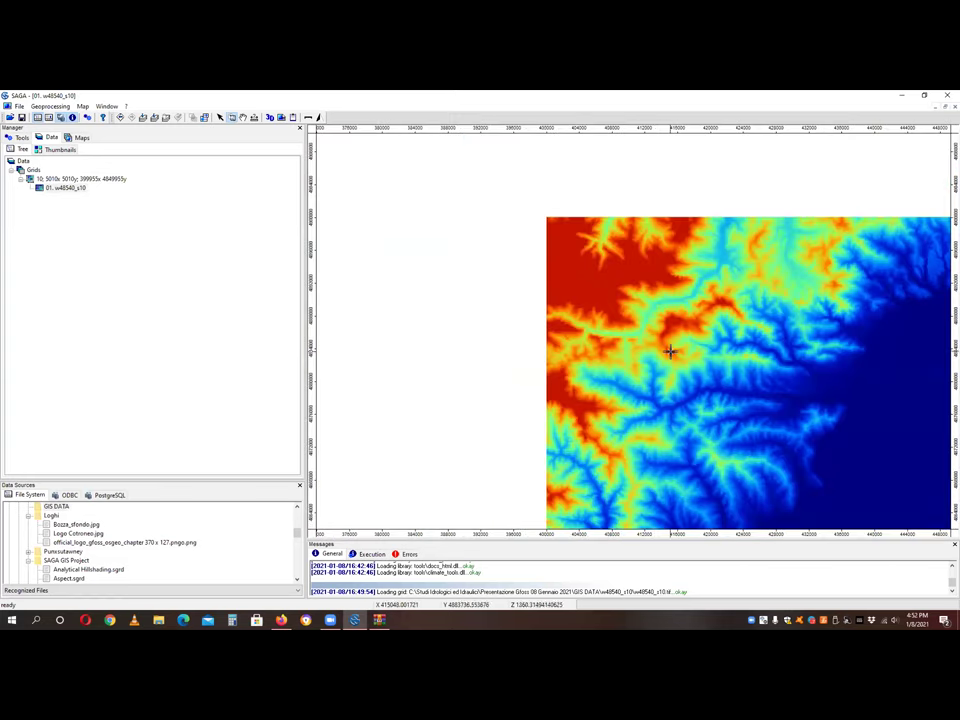
scroll(714, 364, up, 1)
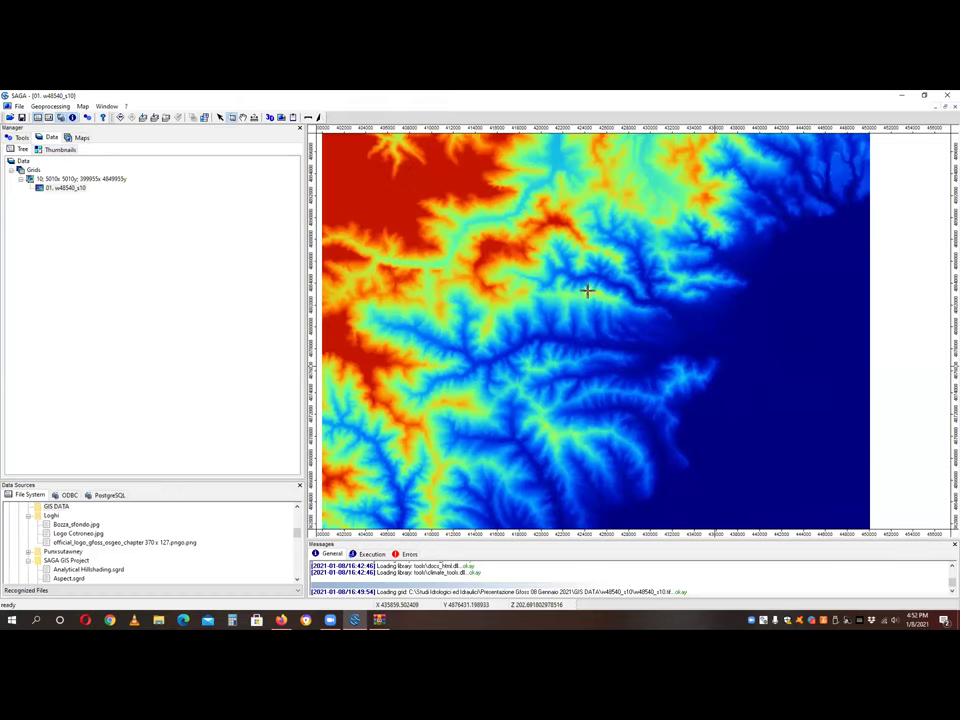
scroll(589, 291, down, 1)
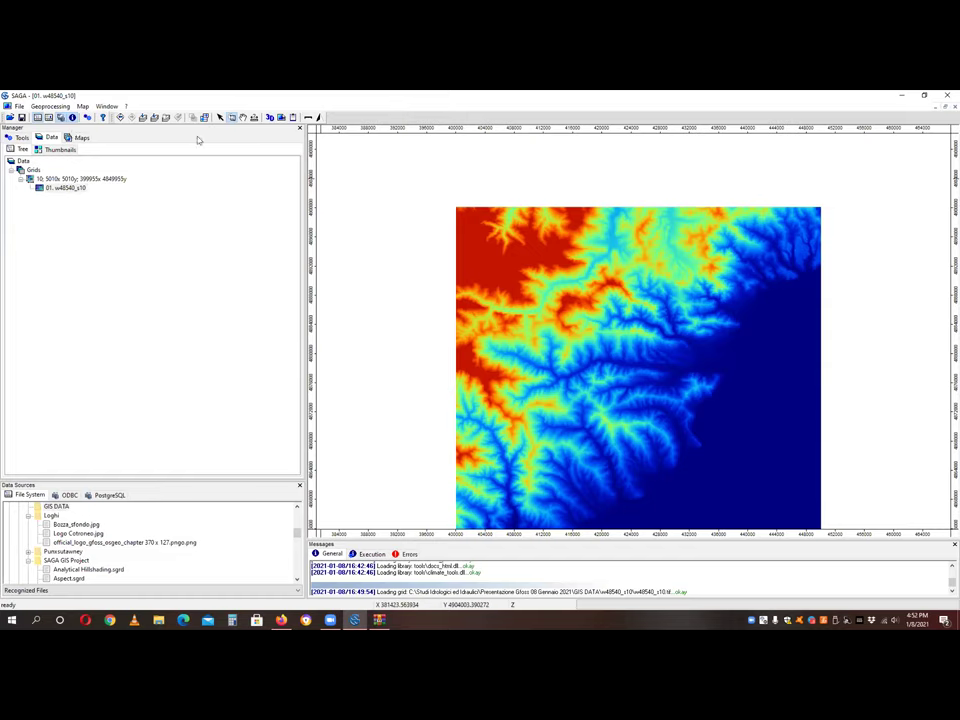
- Create a new shapes layer of type Polygon named Shape_Clip
click(18, 139)
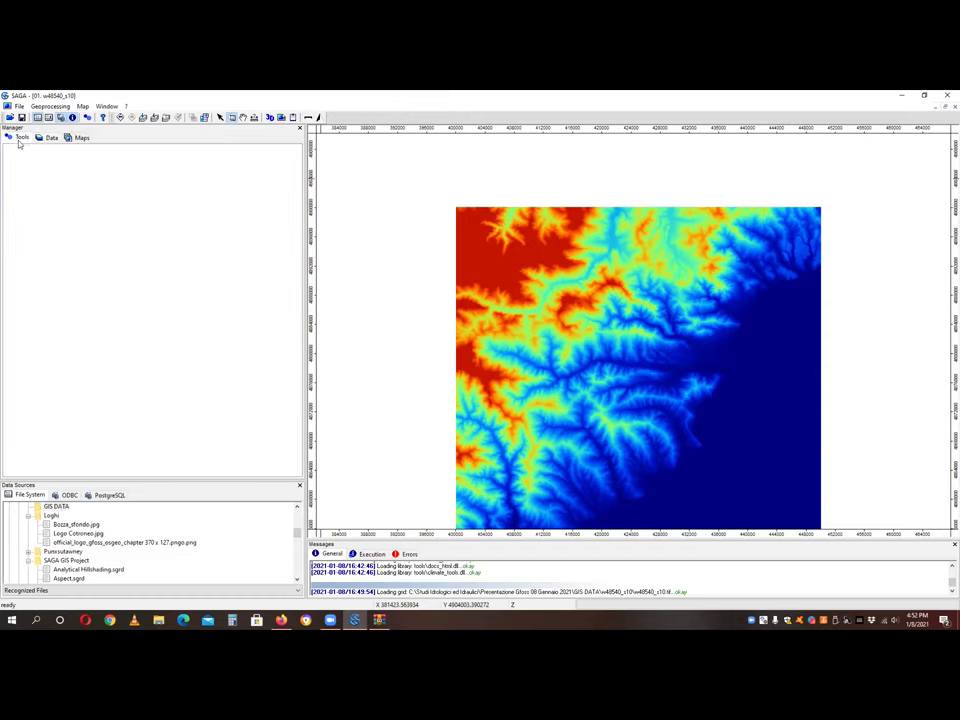
click(50, 138)
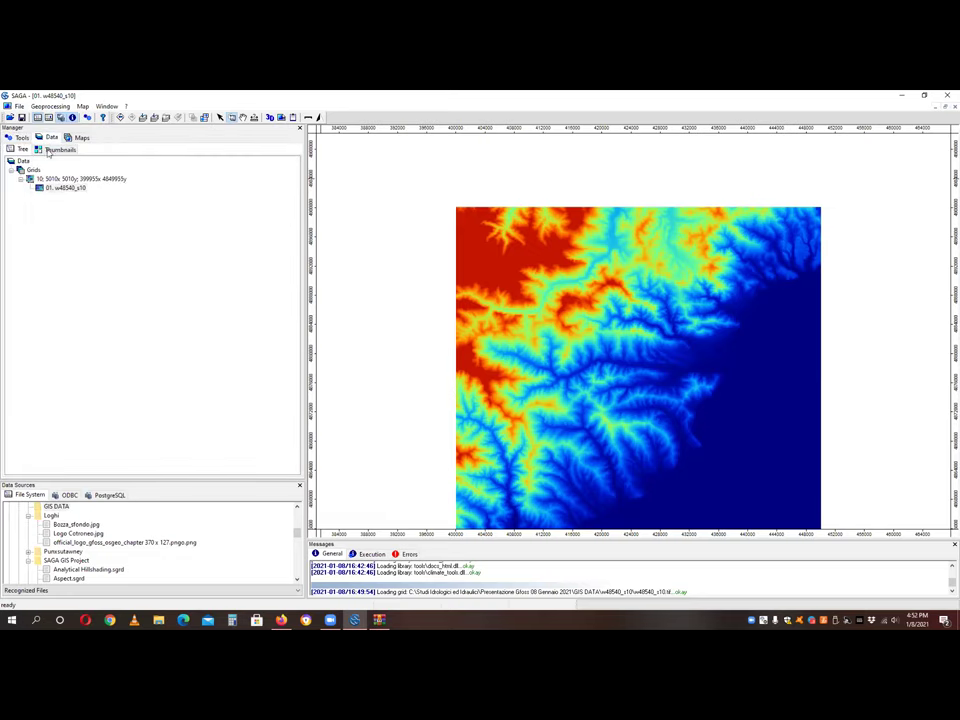
click(48, 106)
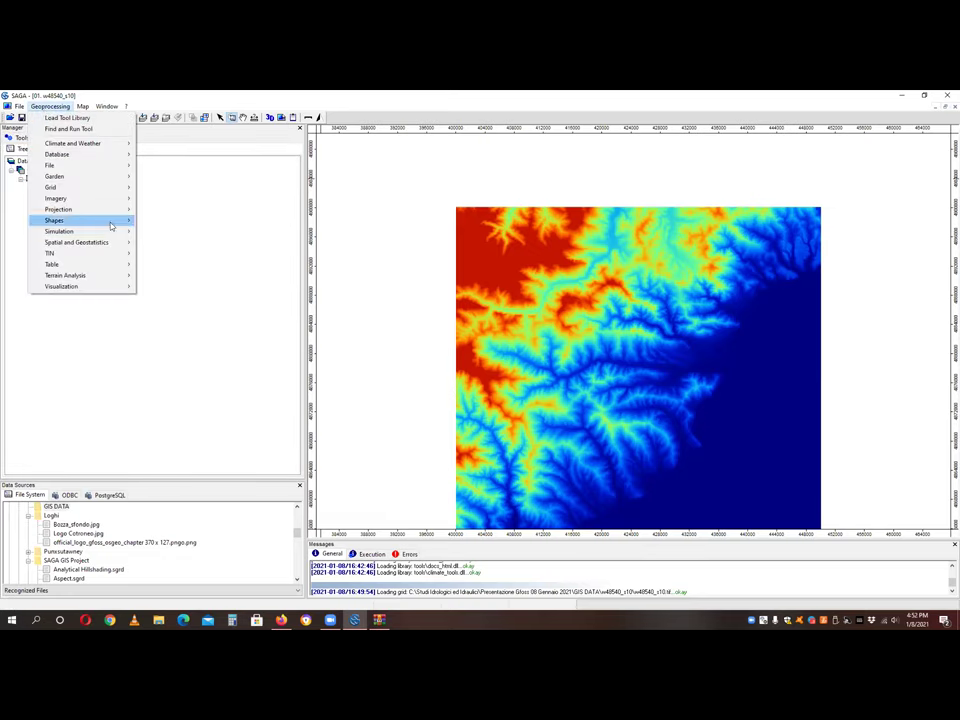
mouse_move(110, 221)
mouse_move(184, 222)
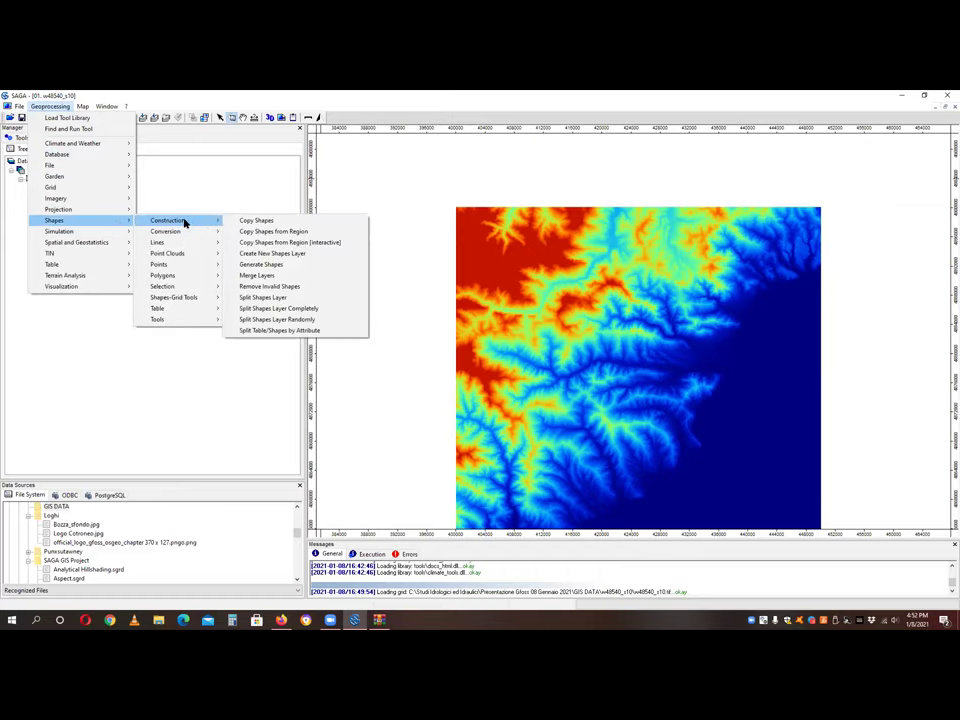
click(272, 254)
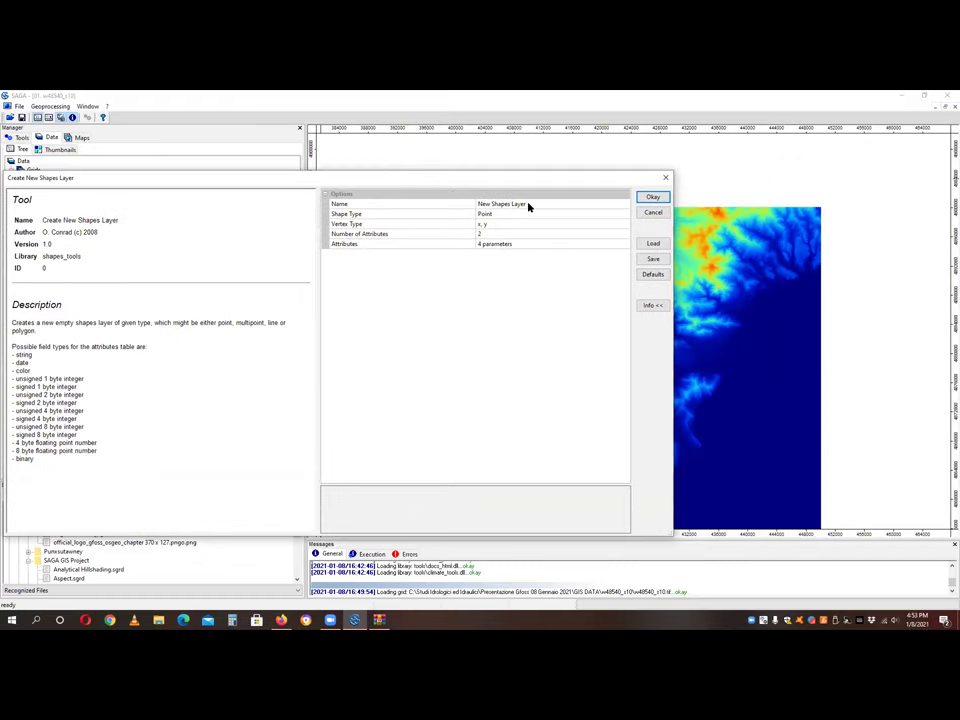
click(502, 215)
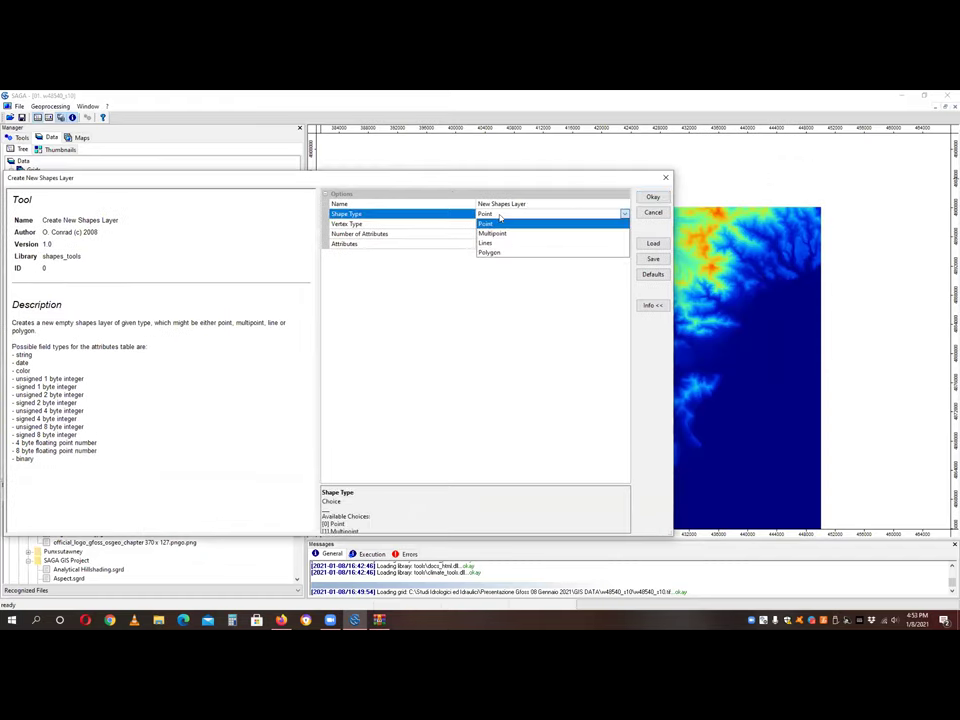
click(489, 250)
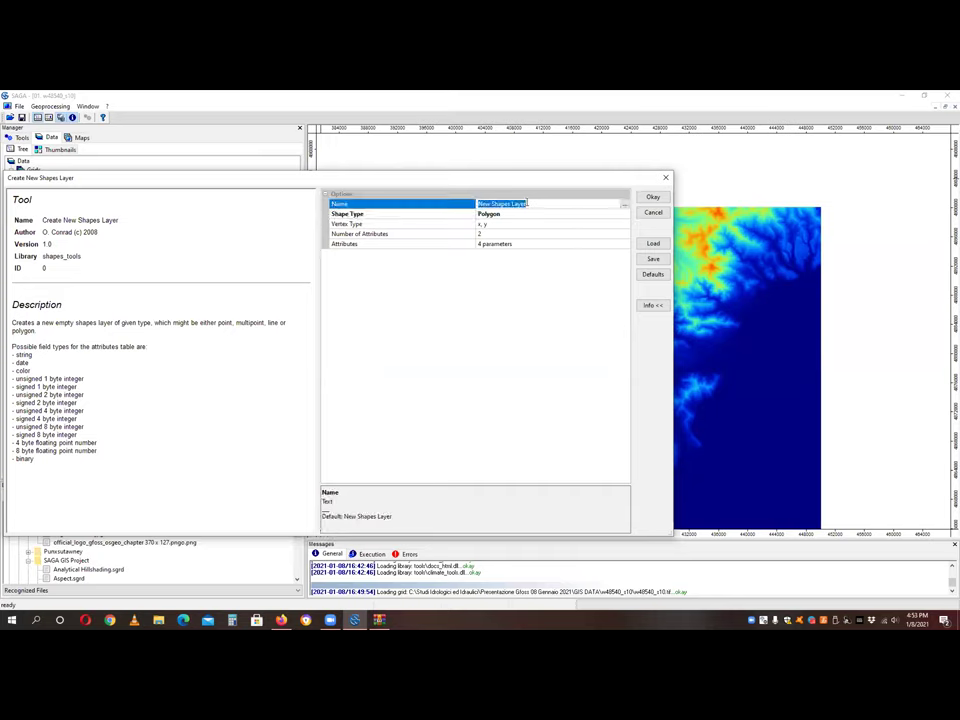
text(Shape_Clip)
click(651, 197)
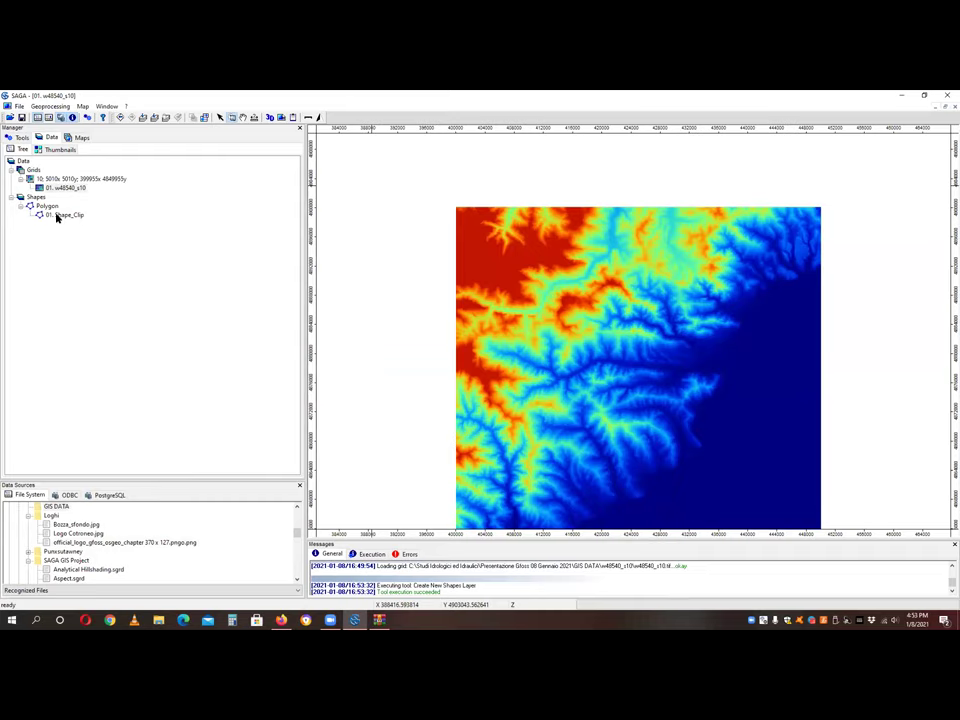
- Add the Shape_Clip layer to the existing w48540_s10 map rather than to a new map
double_click(57, 218)
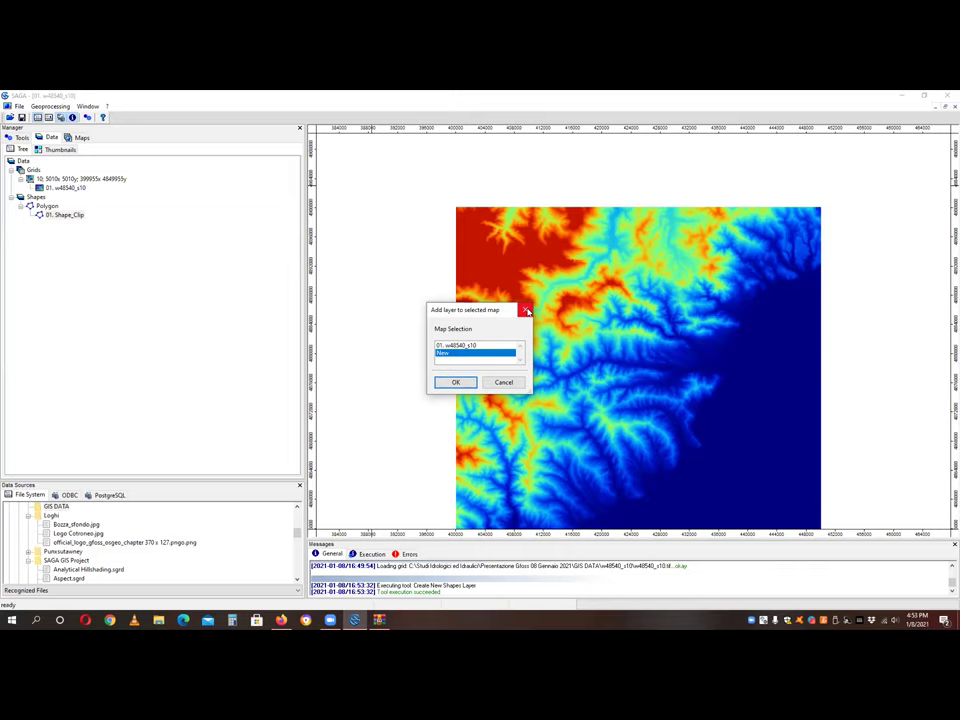
click(469, 347)
click(456, 354)
click(461, 346)
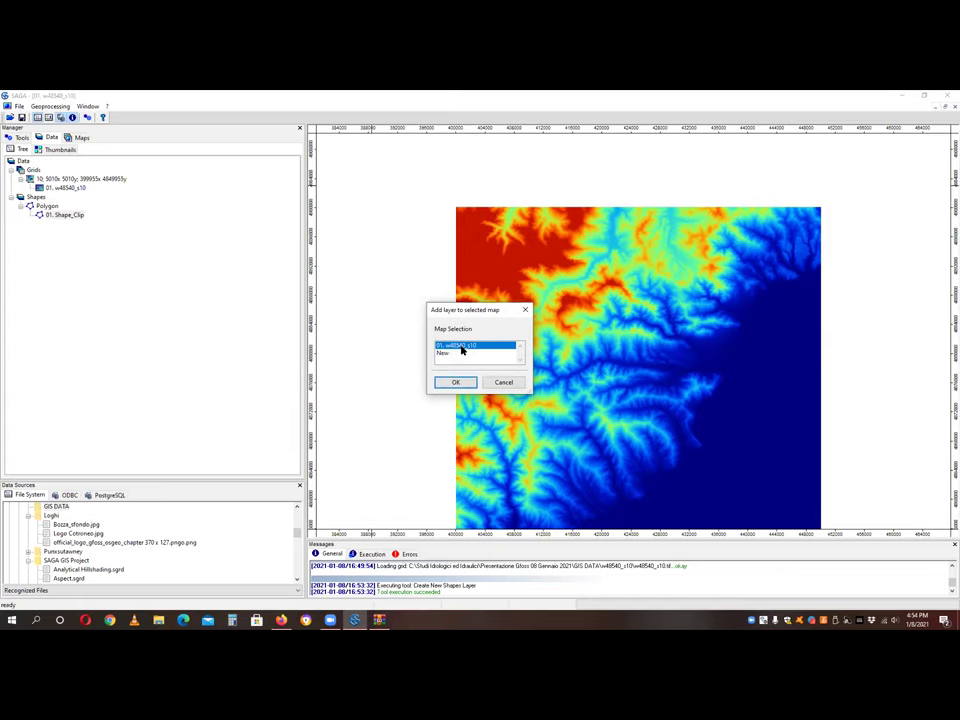
click(447, 354)
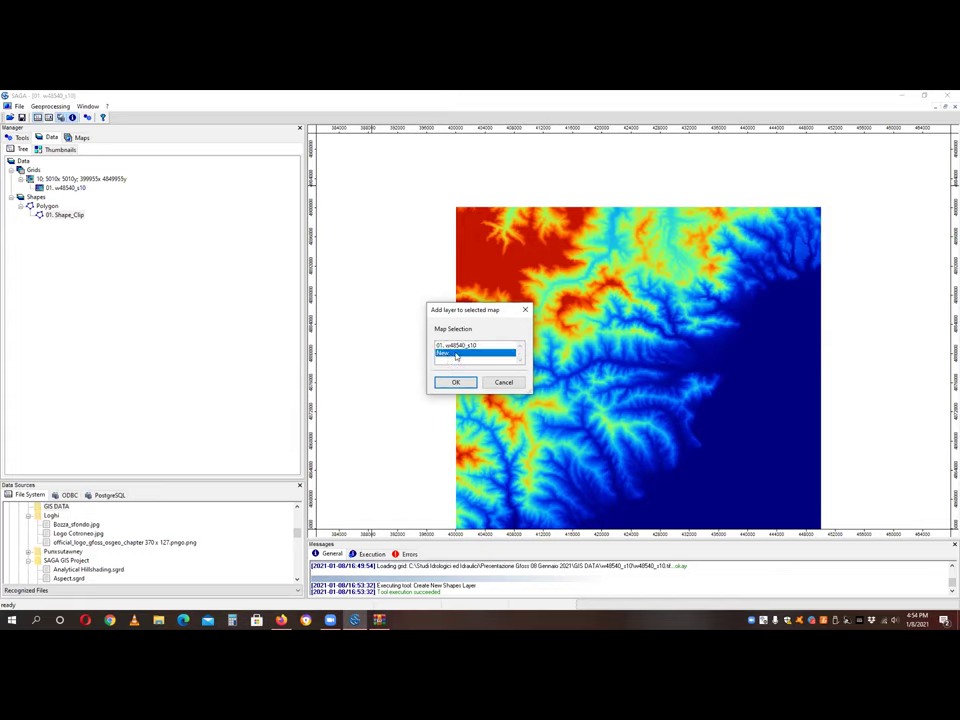
click(456, 345)
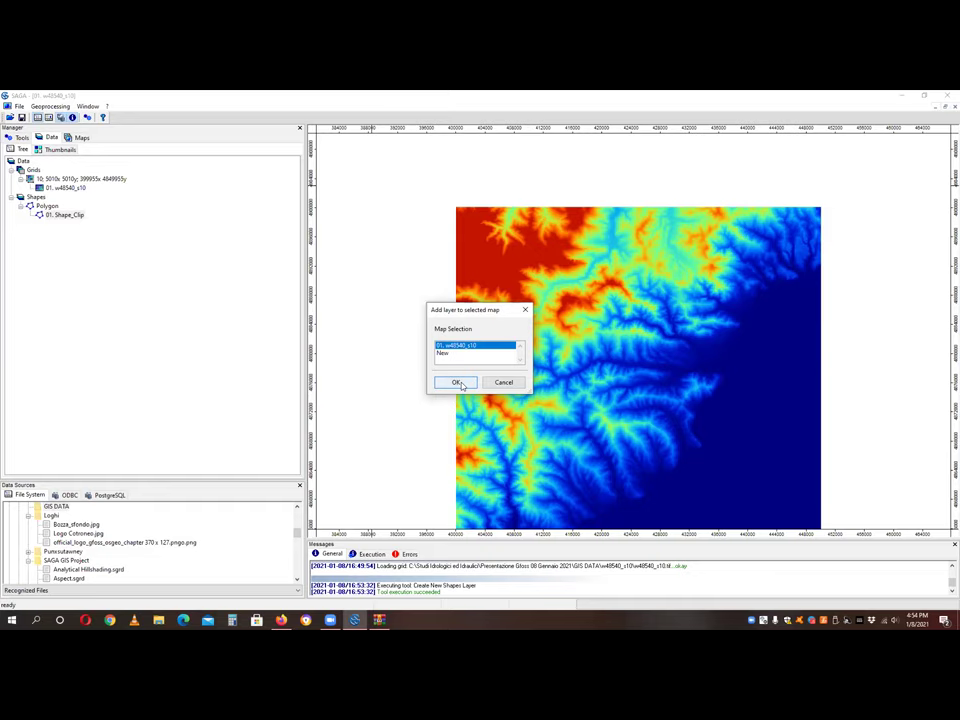
click(457, 383)
- Add a roughly square polygon, about 15 km by 15 km, to Shape_Clip over the DEM's north-west corner and finish editing it
click(60, 215)
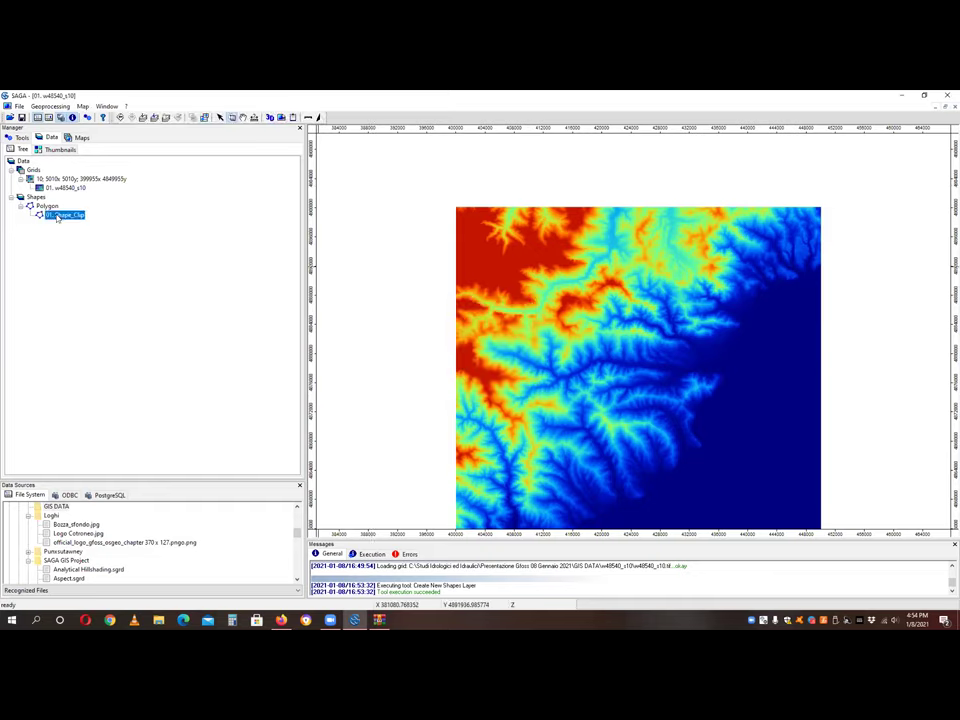
right_click(57, 217)
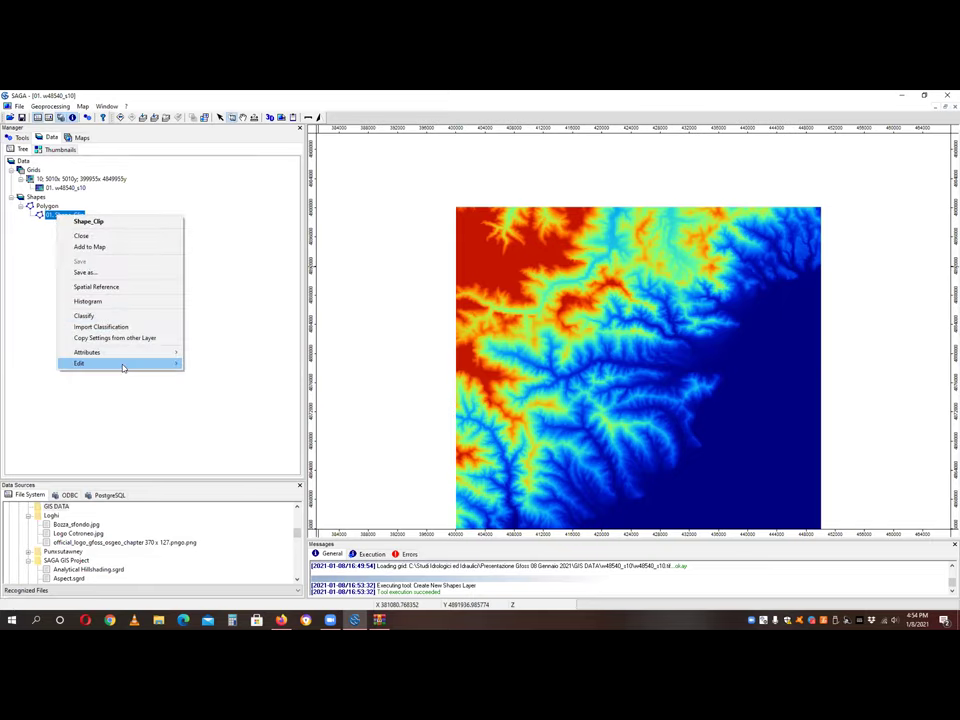
click(236, 379)
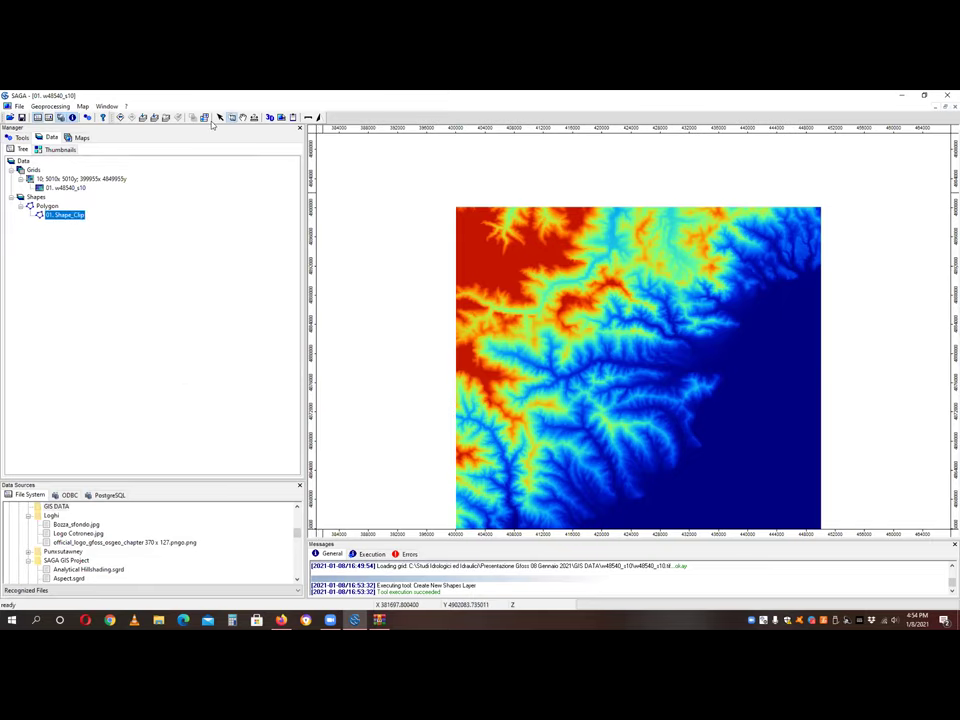
click(467, 226)
click(577, 226)
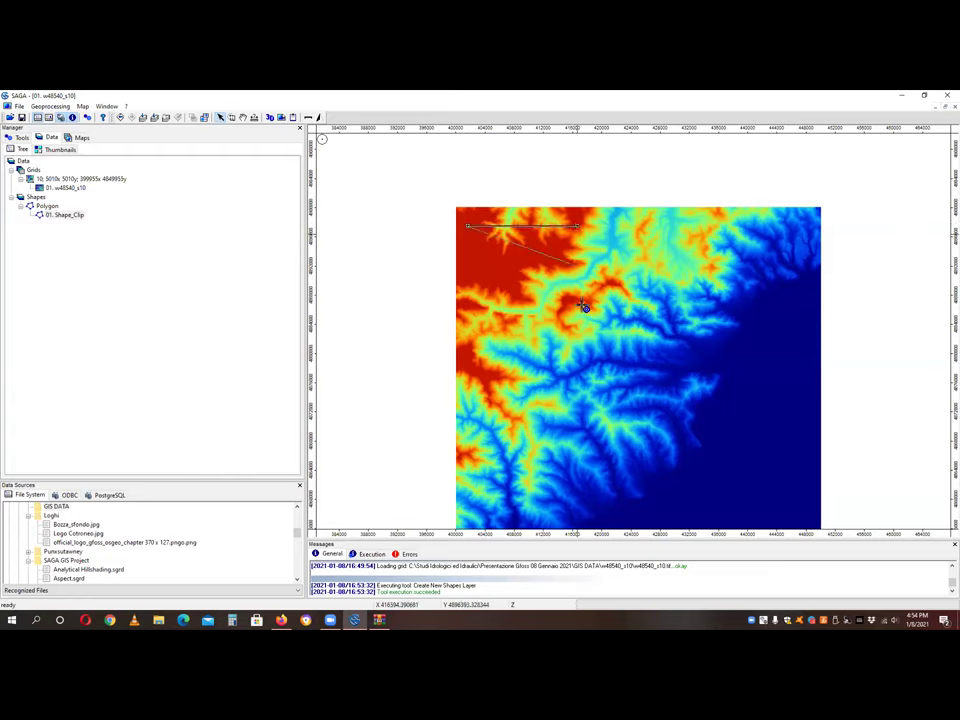
click(578, 336)
click(470, 338)
right_click(470, 339)
right_click(470, 339)
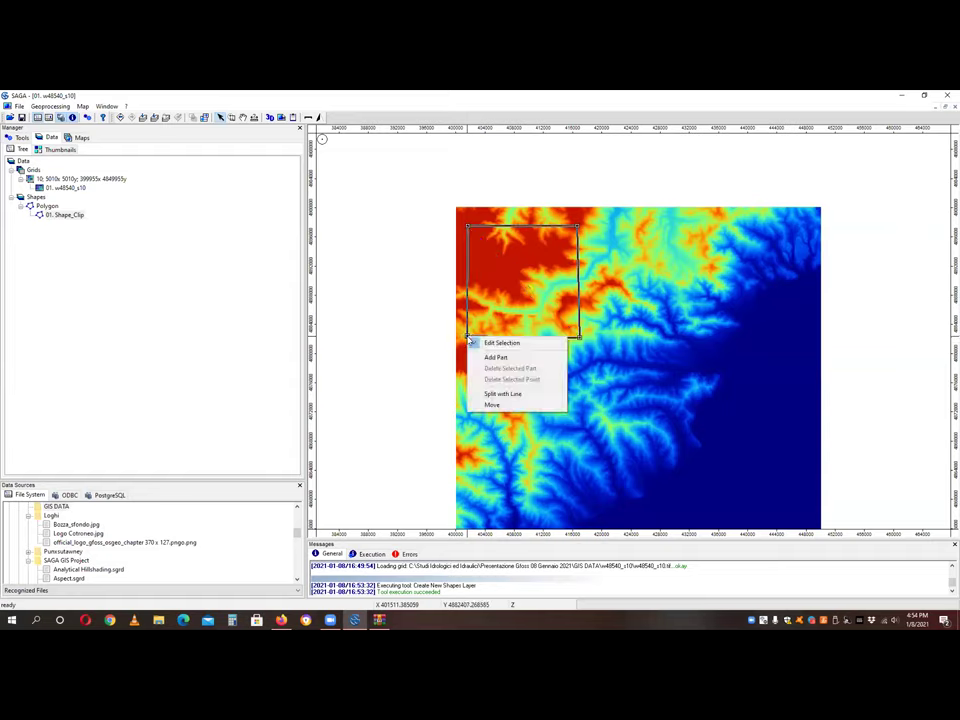
click(490, 342)
click(499, 351)
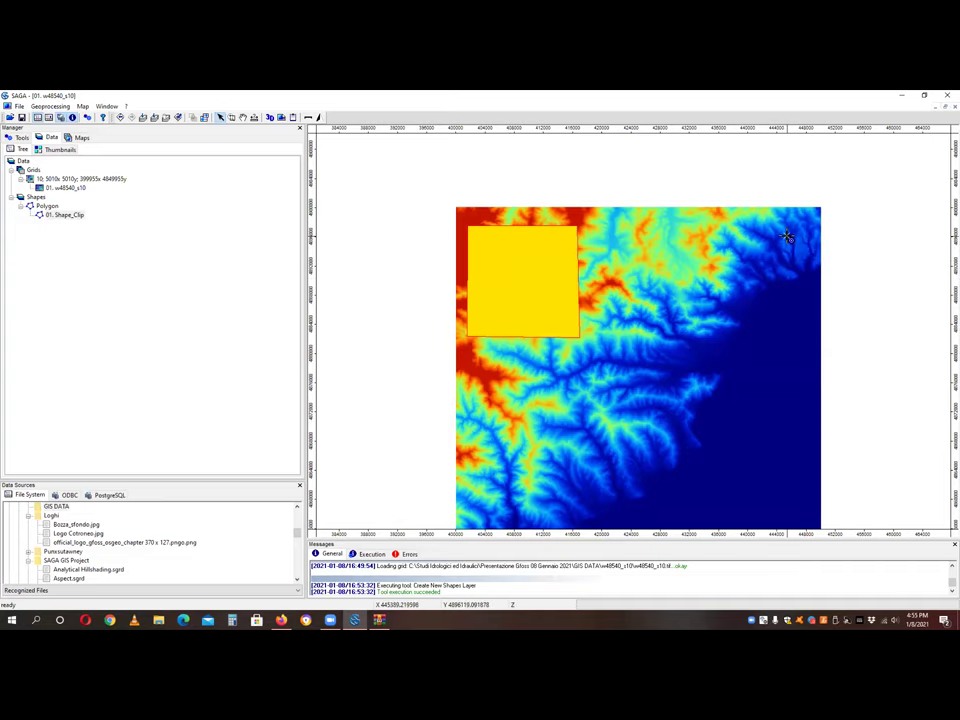
- Start the Clip Grid with Polygon tool from the Shapes-Grid Tools and set its grid system to 10; 5010x 5010y; 399955x 4849955y
click(19, 137)
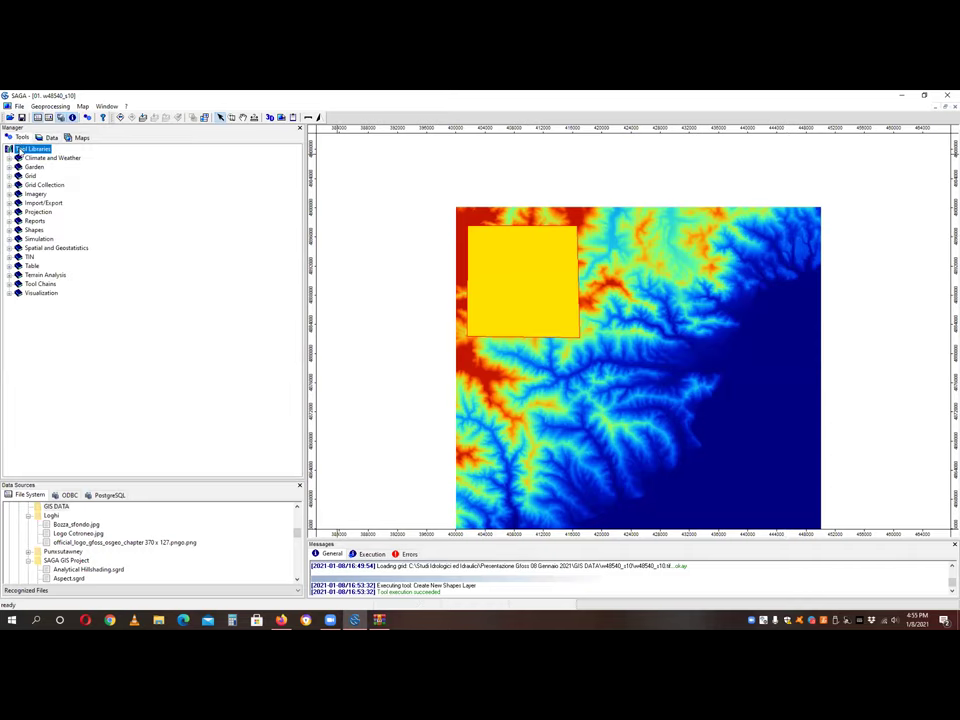
click(8, 230)
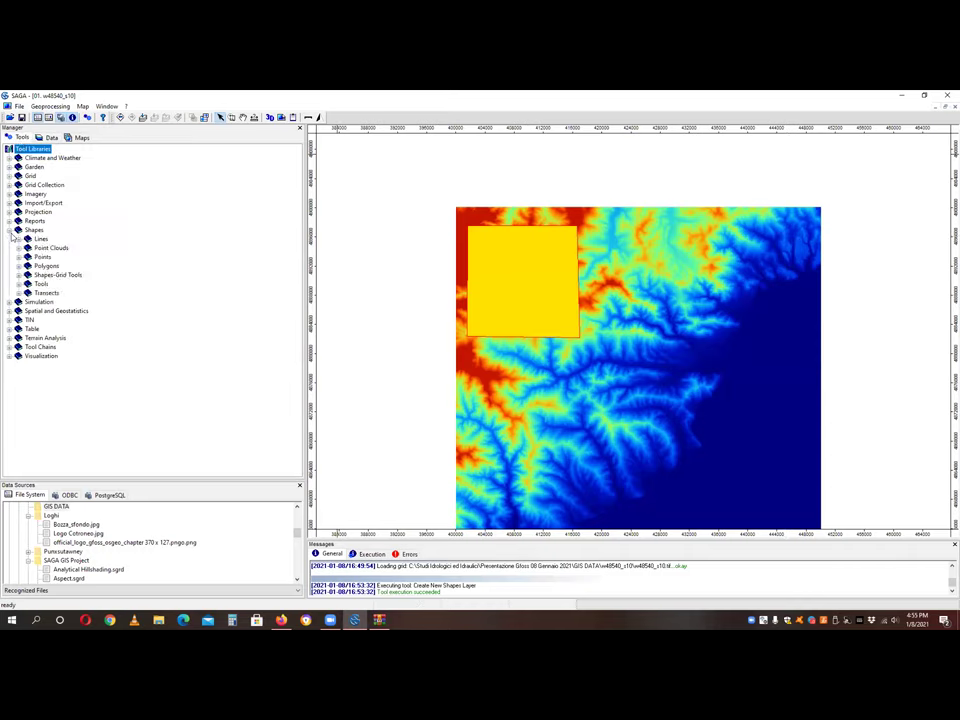
click(18, 275)
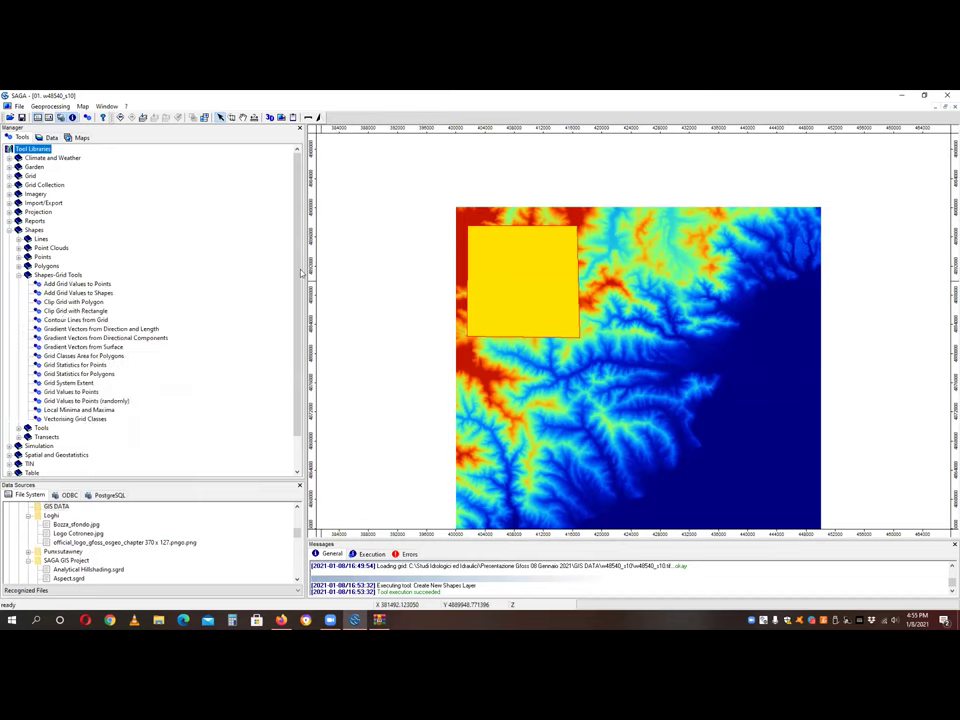
double_click(85, 302)
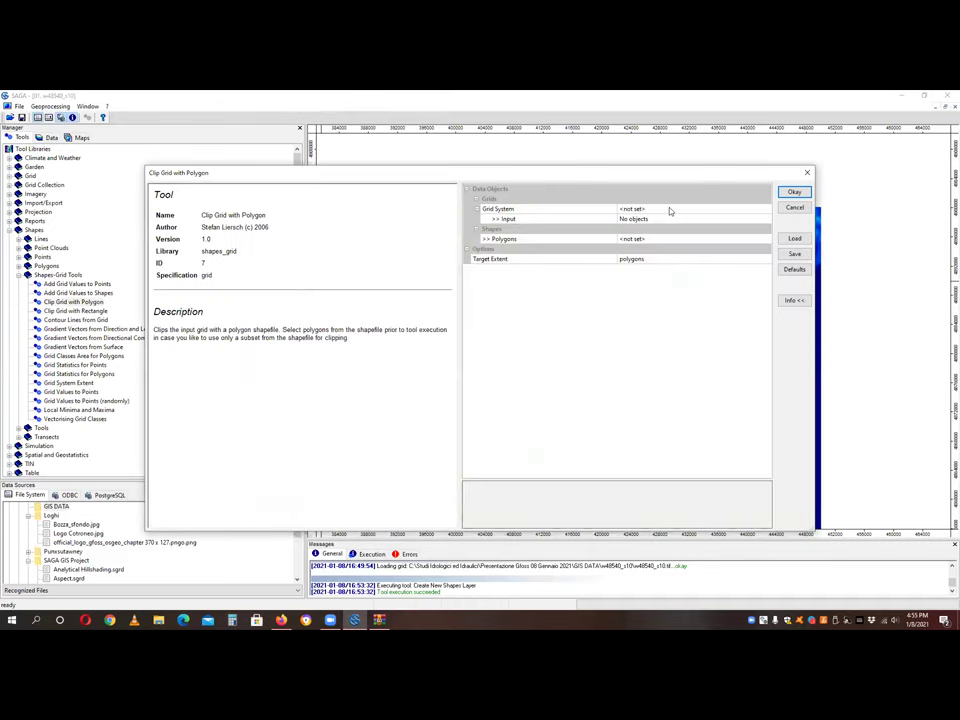
click(671, 210)
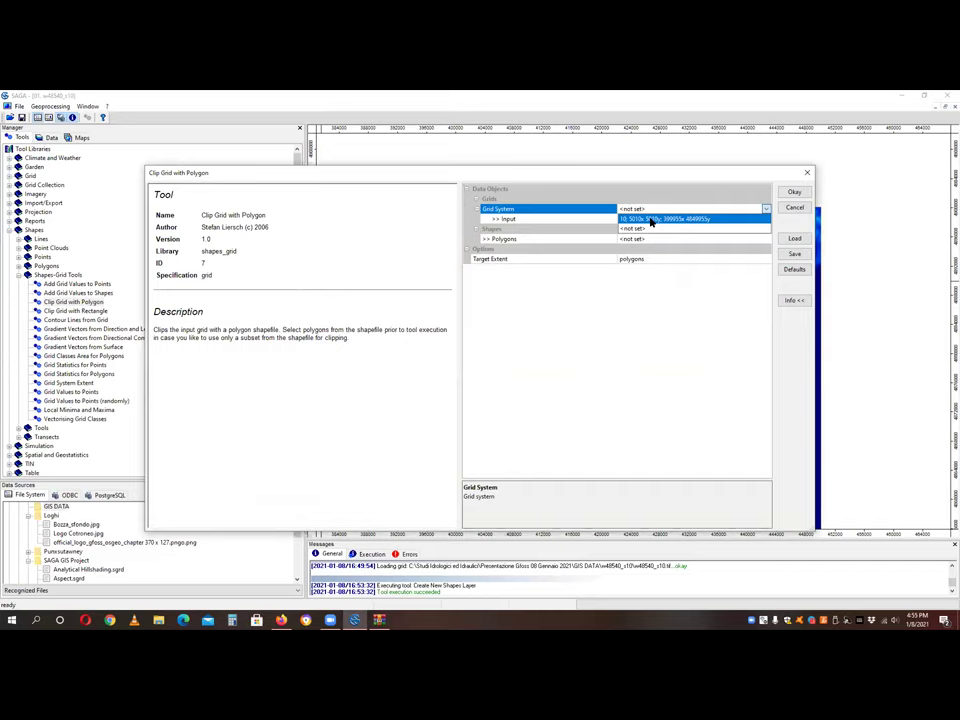
click(651, 219)
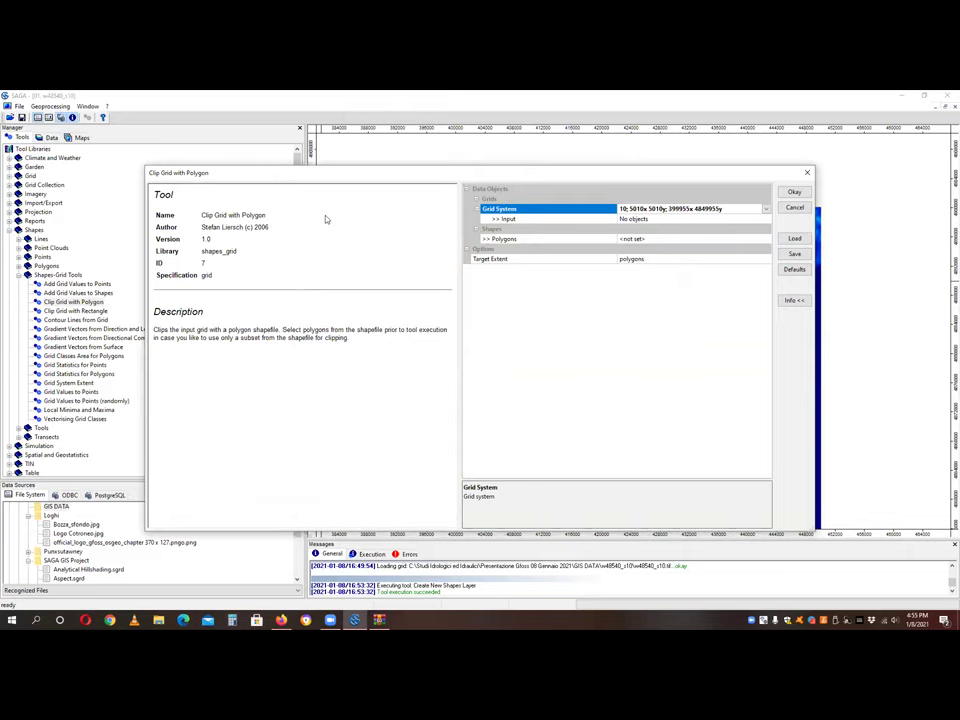
- Set Shape_Clip as the clipping polygons and try to run the clip with the polygons target extent
click(652, 240)
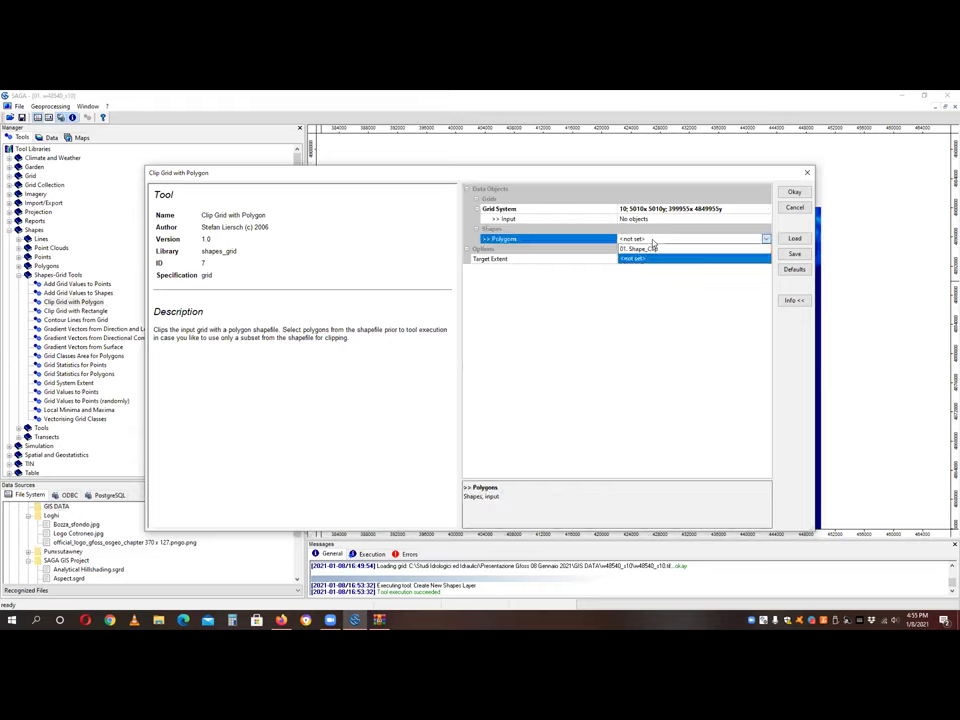
click(532, 238)
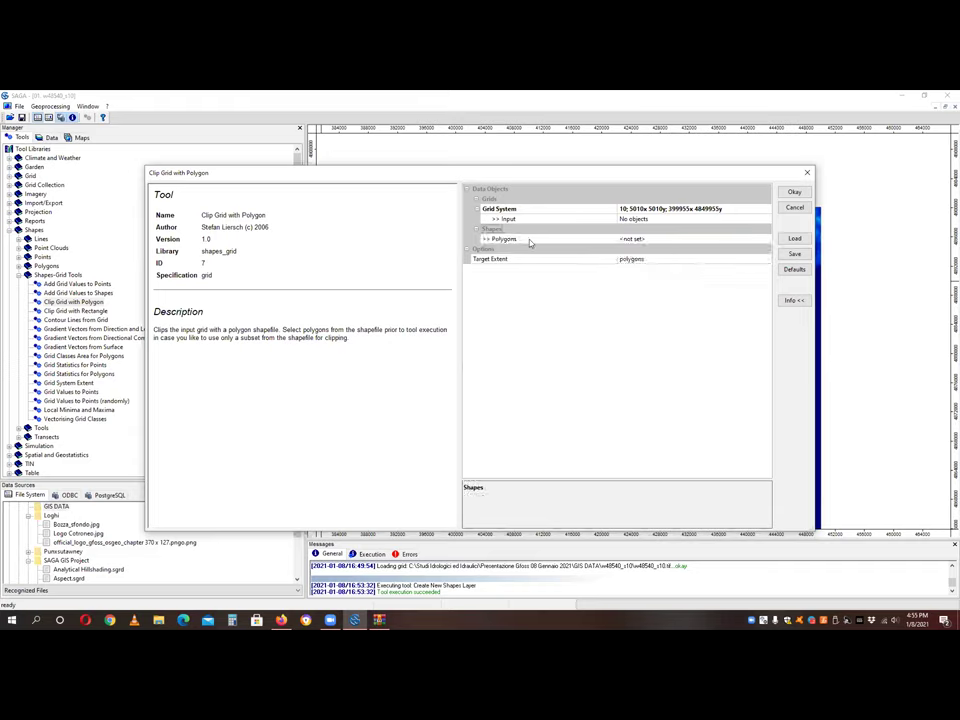
click(662, 240)
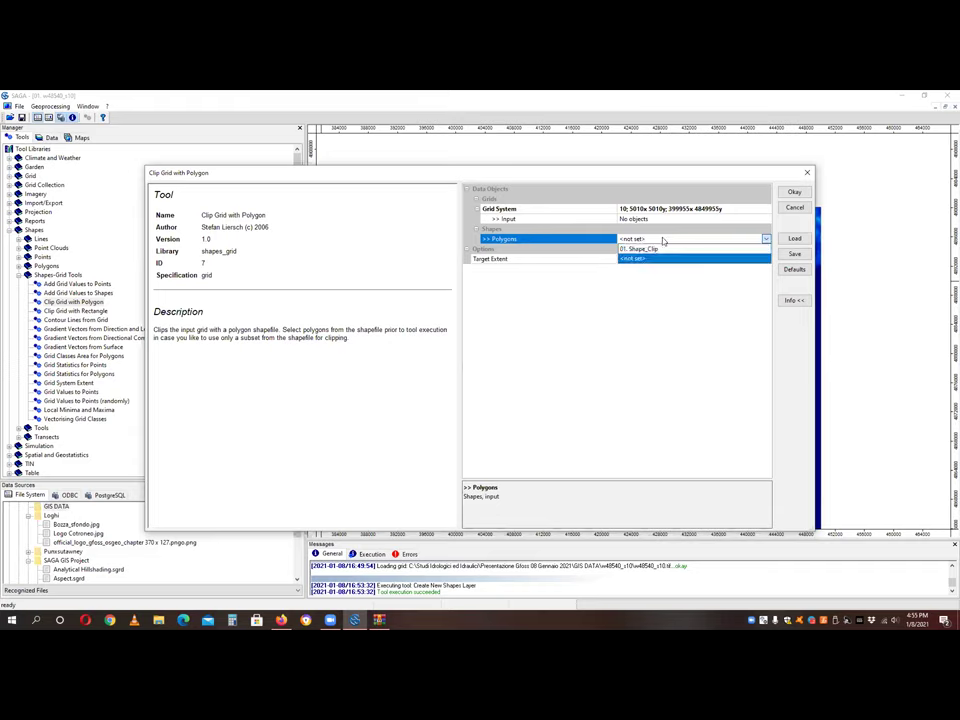
click(640, 248)
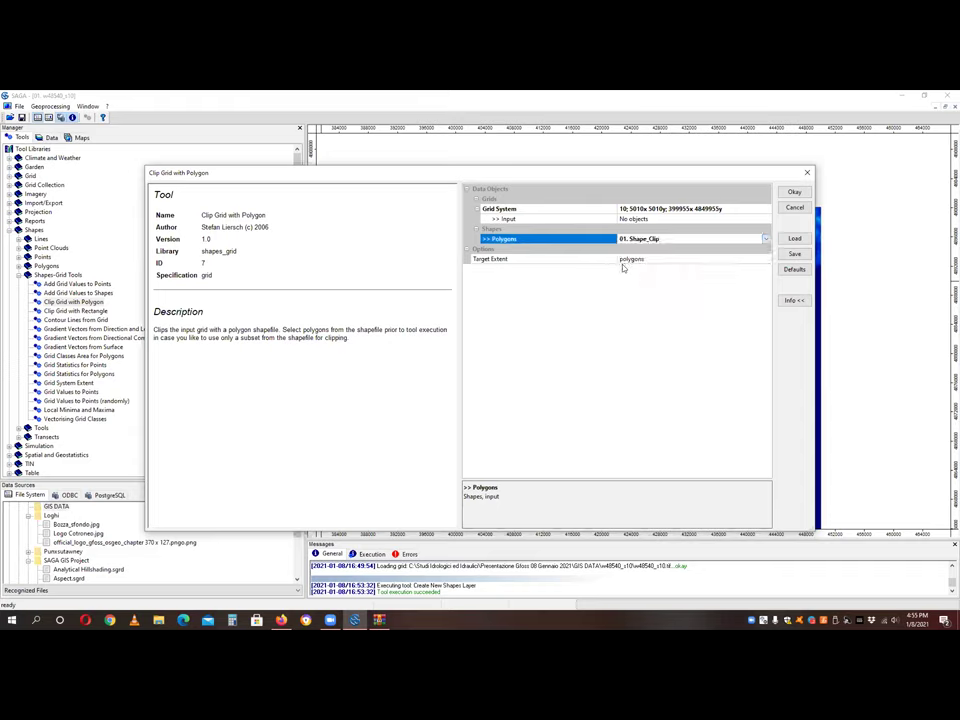
click(794, 193)
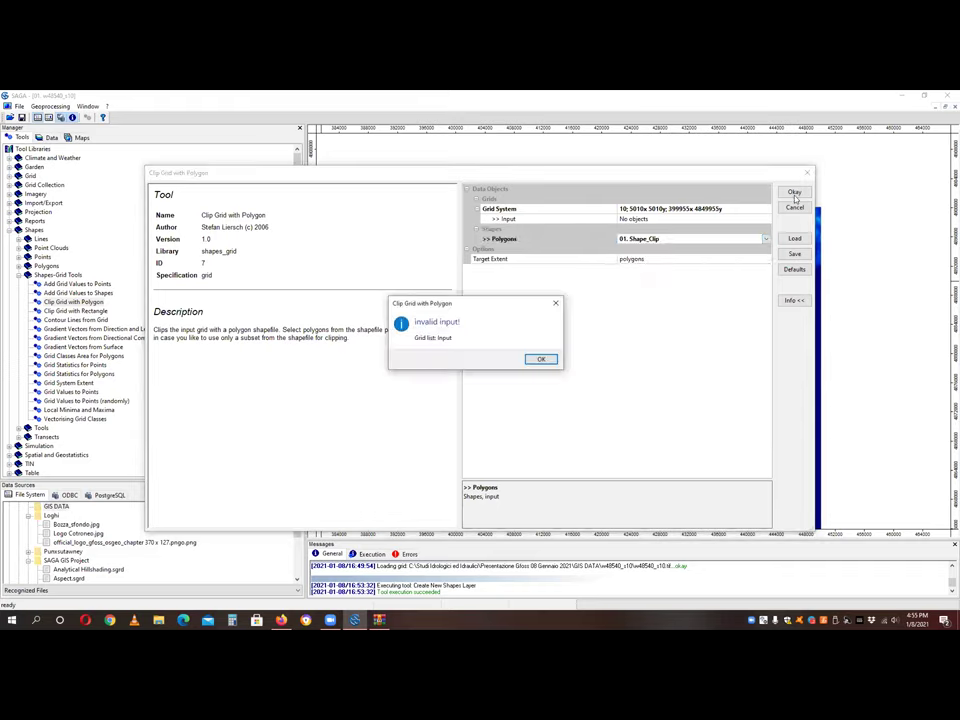
click(541, 359)
- Add the w48540_s10 grid as the input of Clip Grid with Polygon and run the clip
click(670, 219)
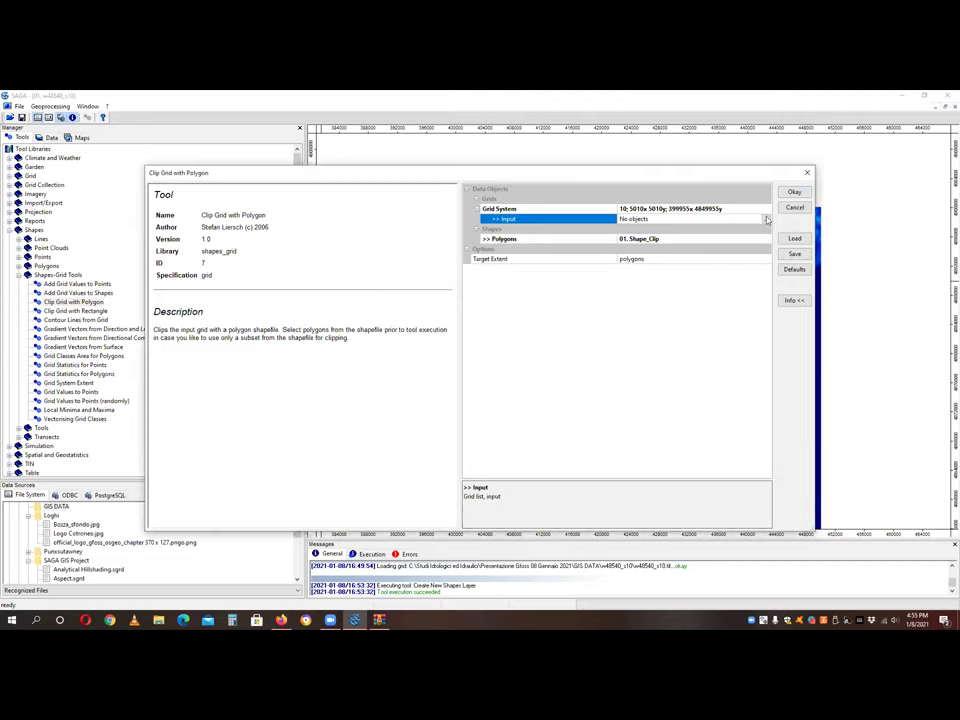
click(767, 218)
double_click(190, 191)
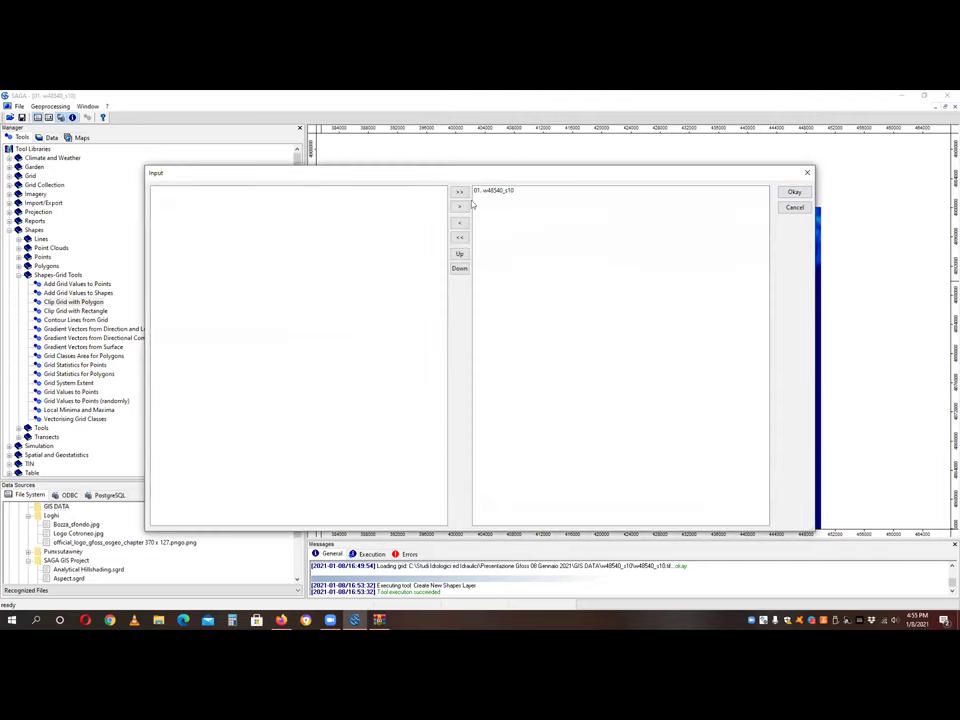
click(491, 191)
click(793, 192)
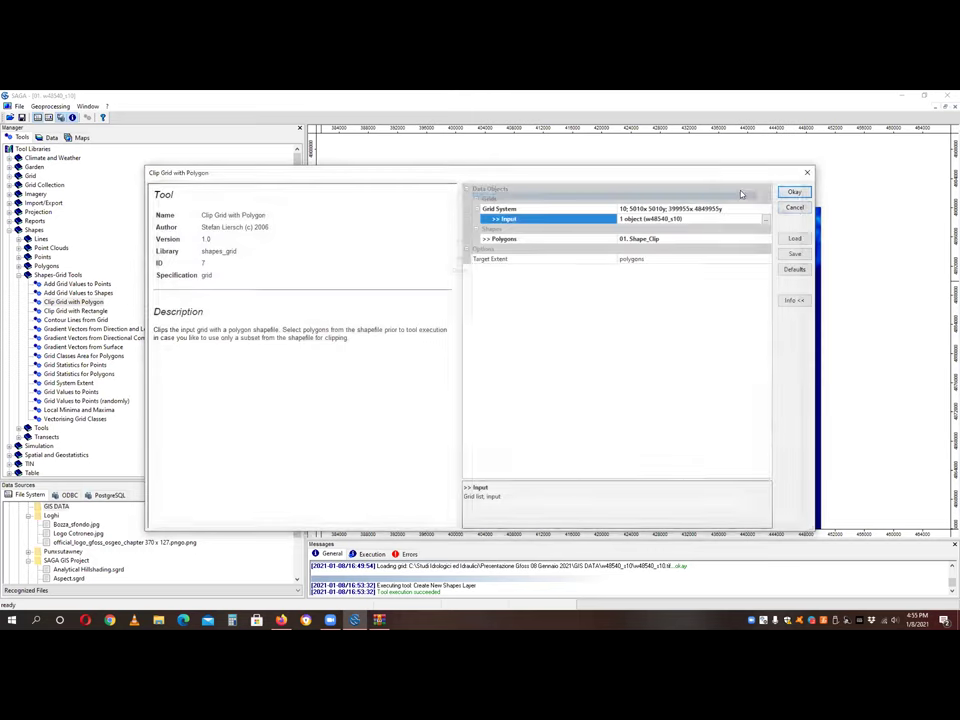
click(805, 193)
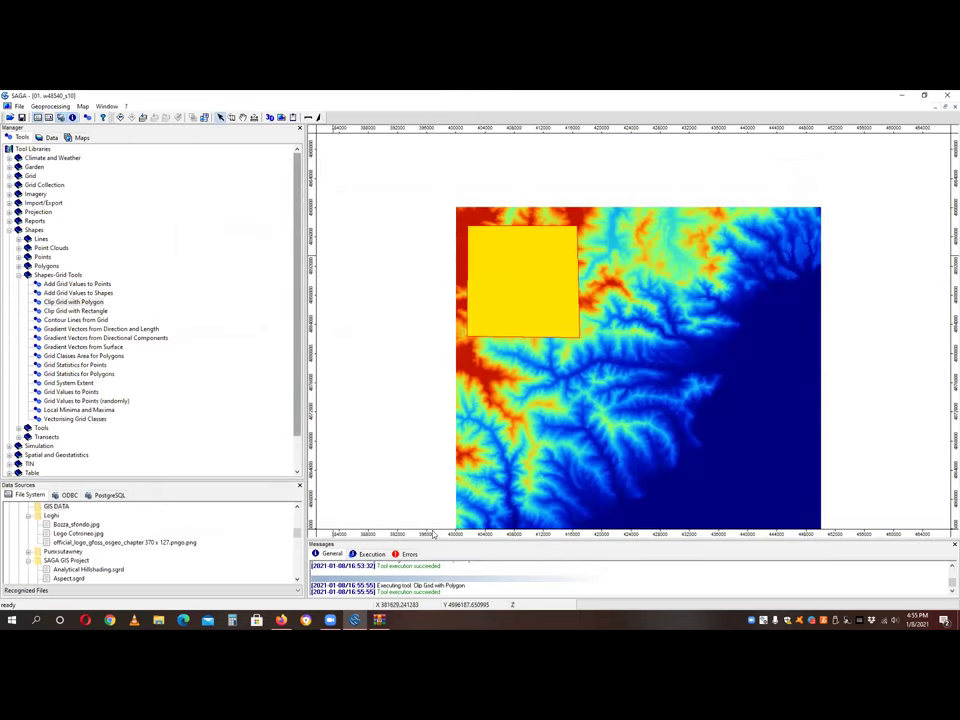
- Display the clipped w48540_s10 grid of the 10; 1543x 1536y; 401515x 4882135y system in a new map
click(48, 137)
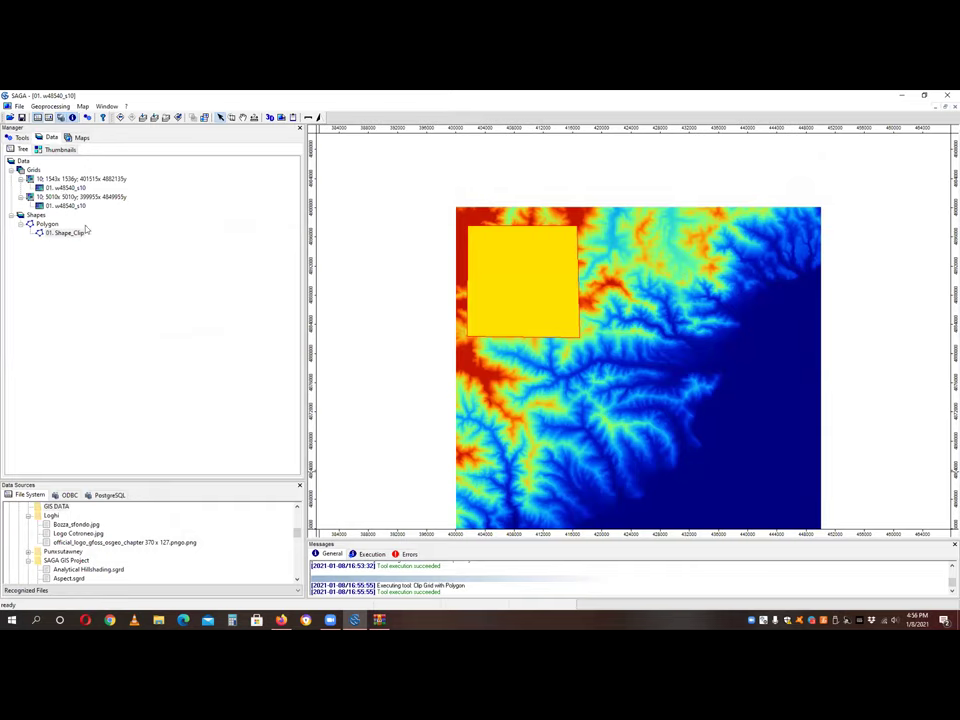
double_click(66, 188)
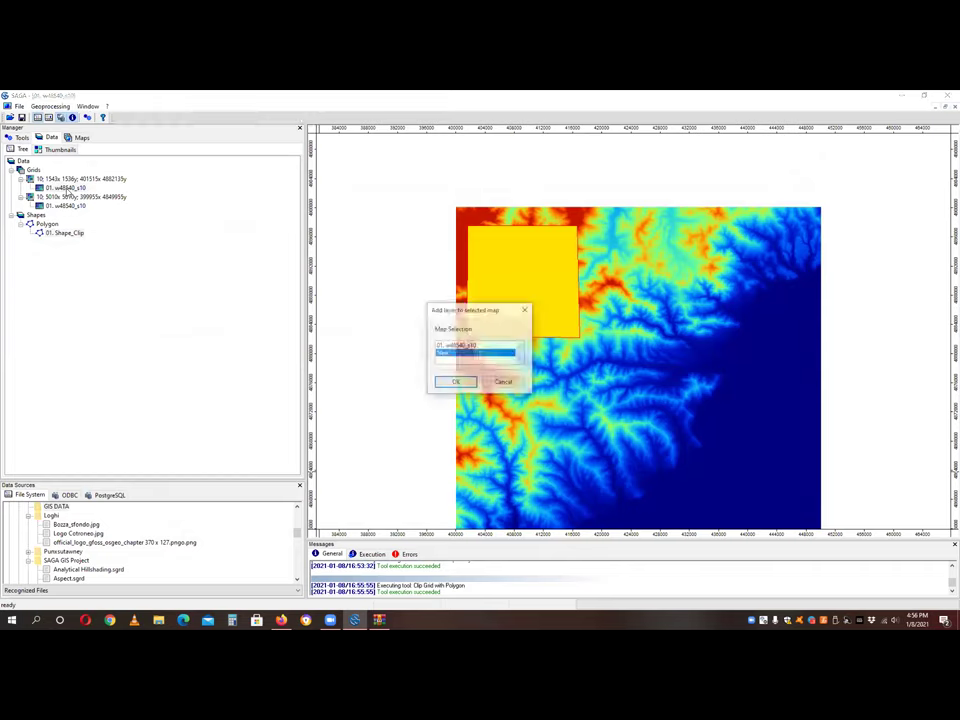
click(526, 311)
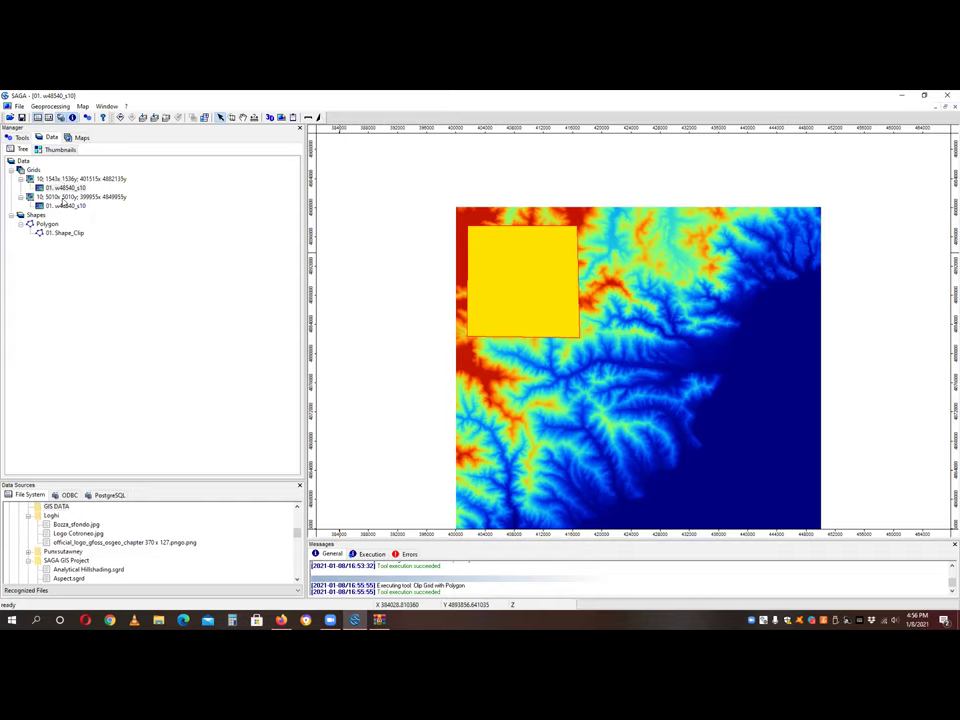
double_click(62, 188)
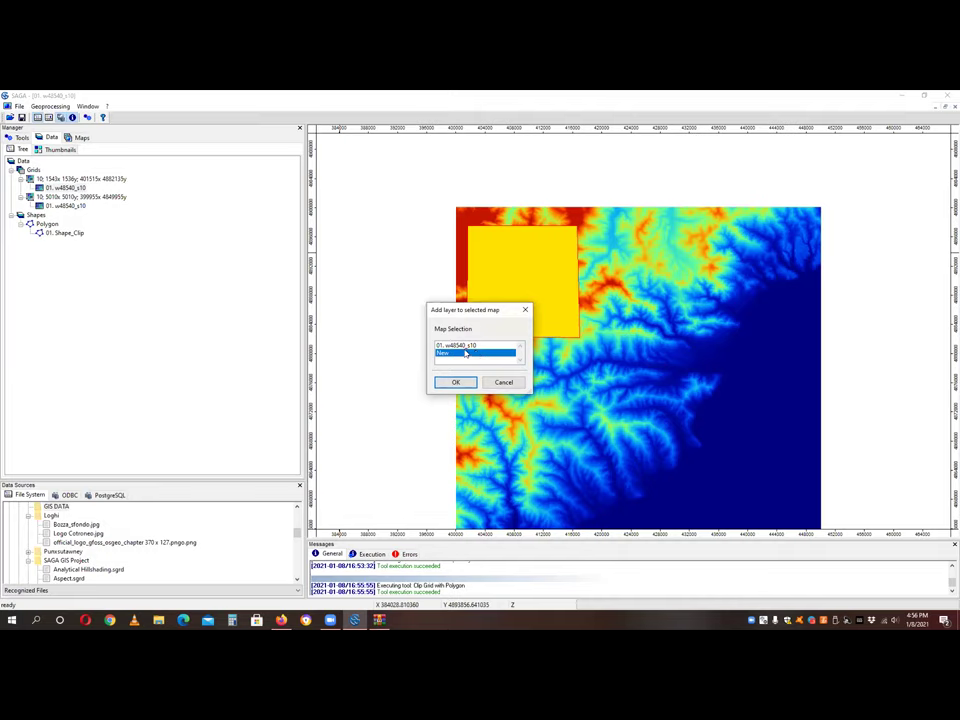
click(455, 381)
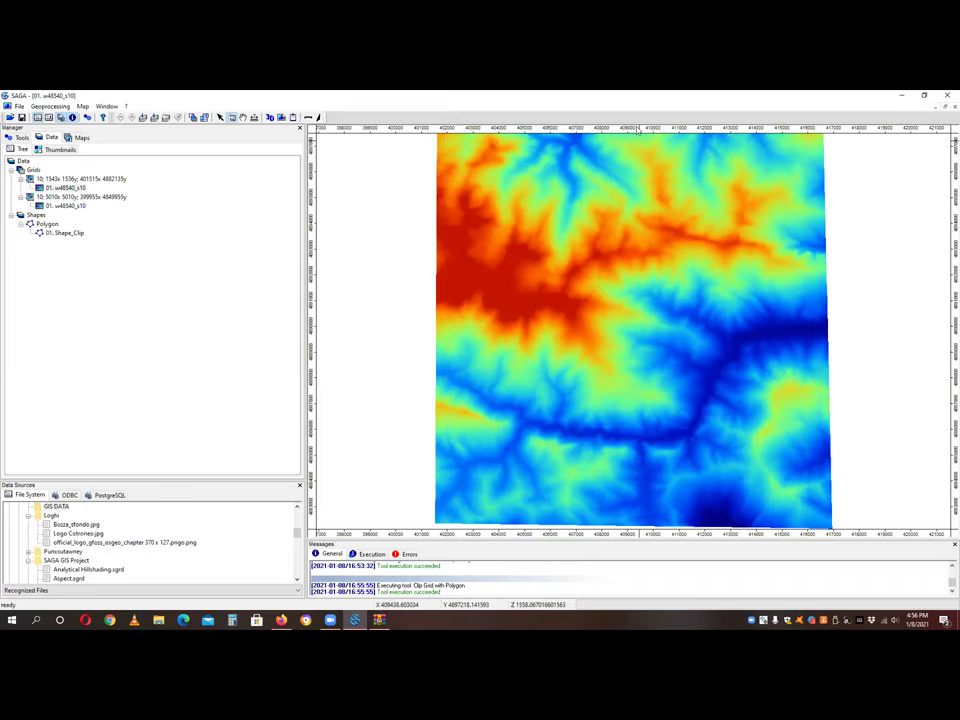
- Close the other application still running in the background
click(380, 620)
right_click(380, 620)
click(378, 598)
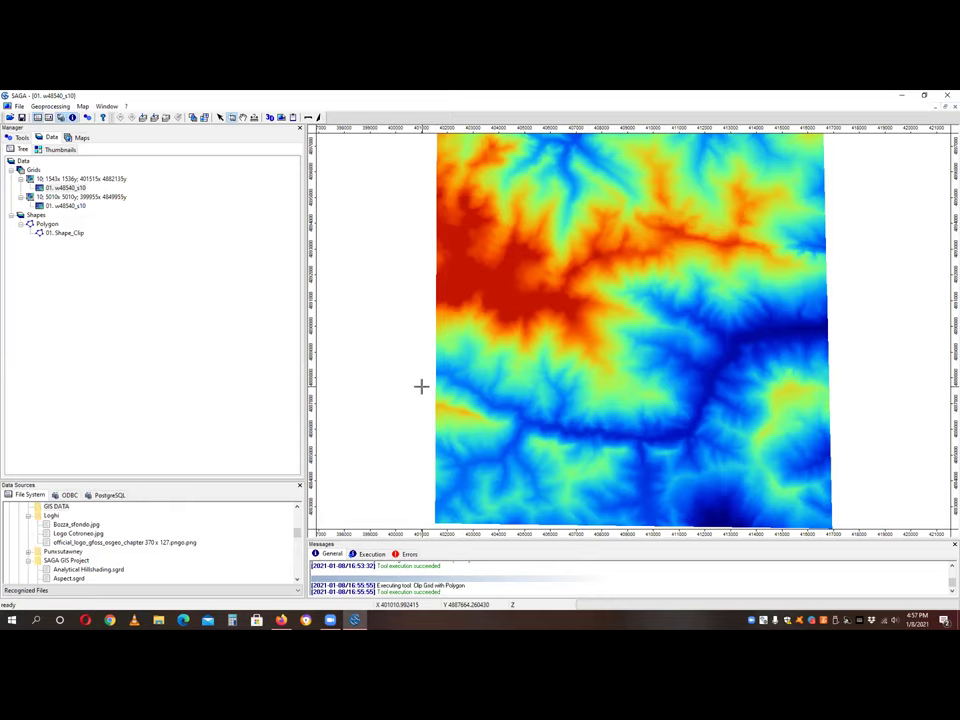
- Look through the geoprocessing tool categories and the contents of the Reports and Grid tool libraries
click(58, 106)
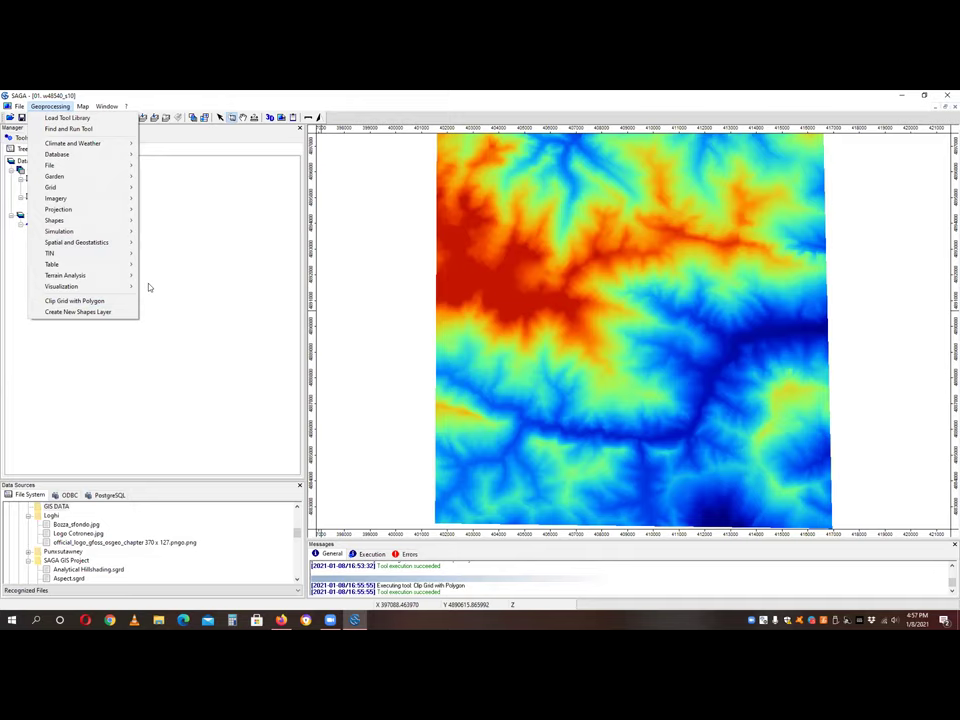
click(238, 98)
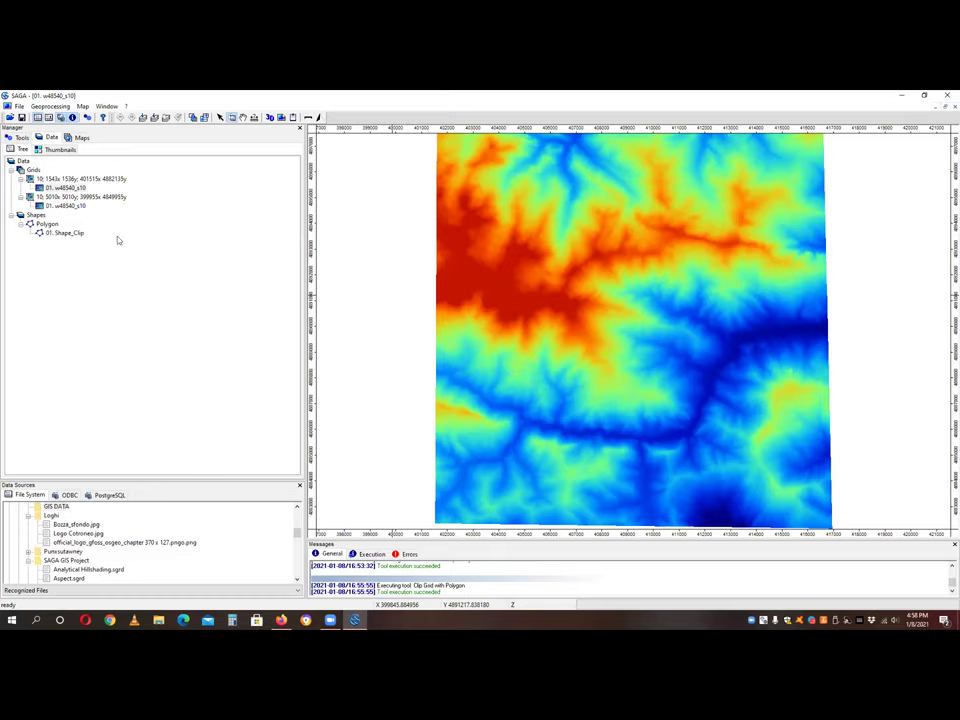
click(20, 137)
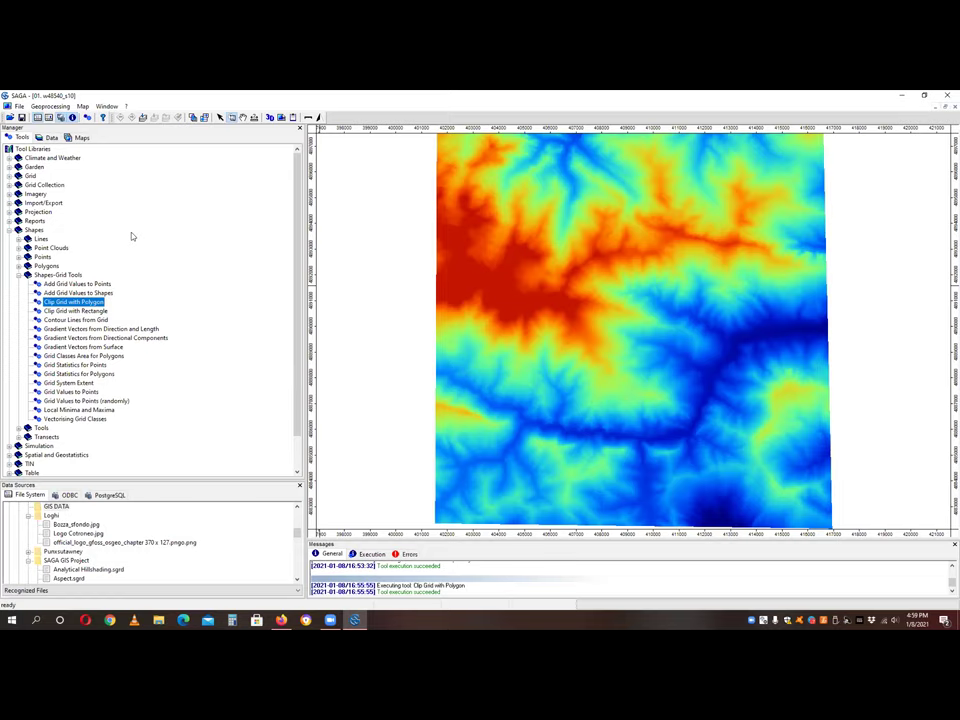
click(9, 222)
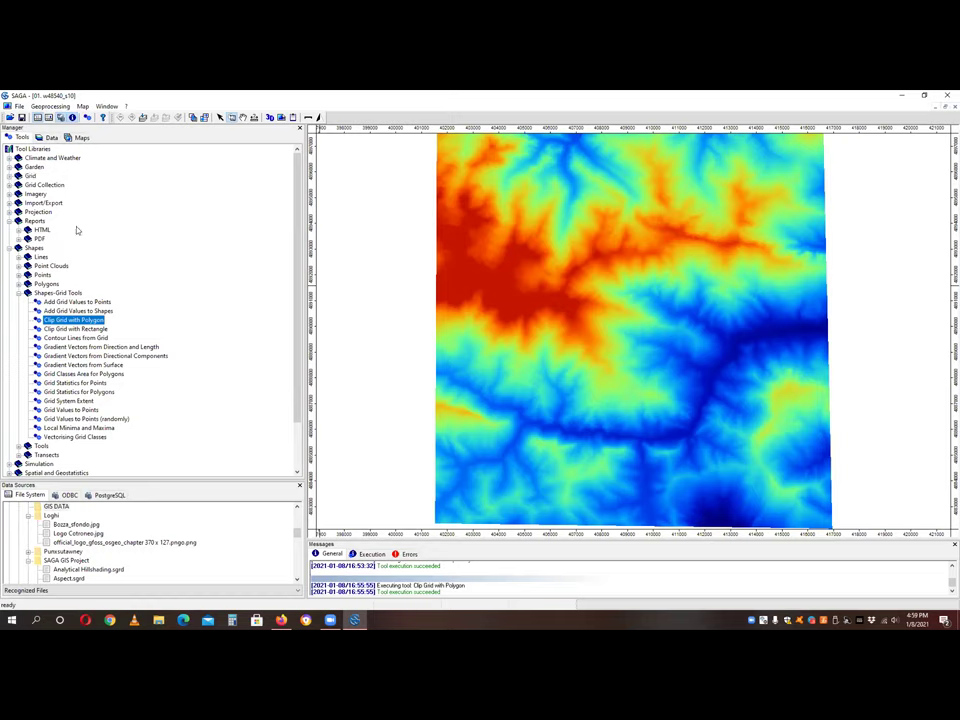
click(9, 220)
click(9, 229)
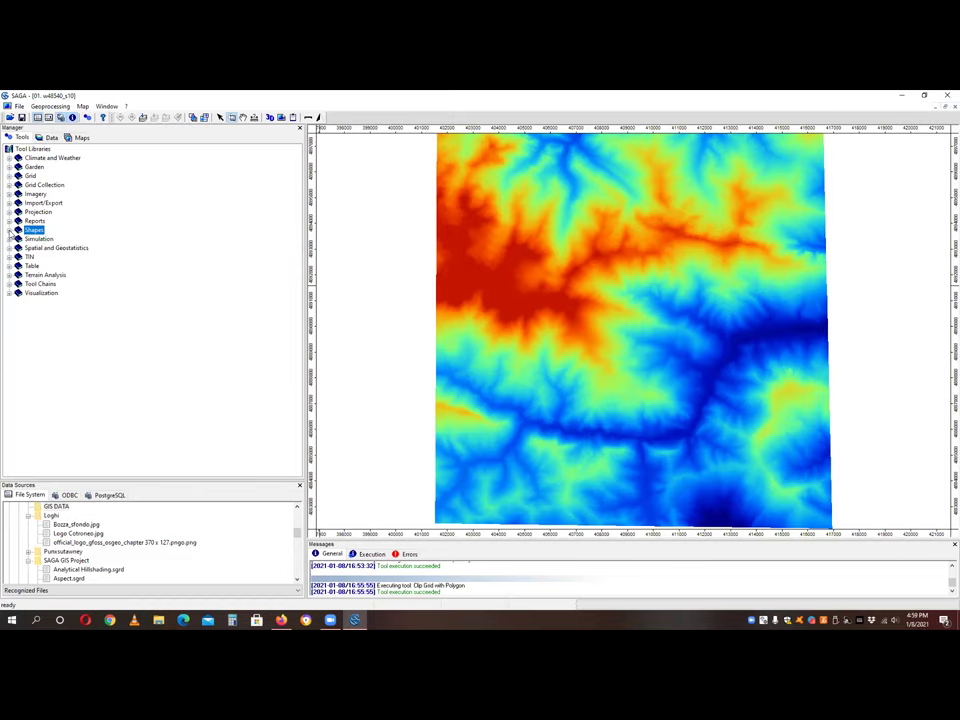
click(9, 176)
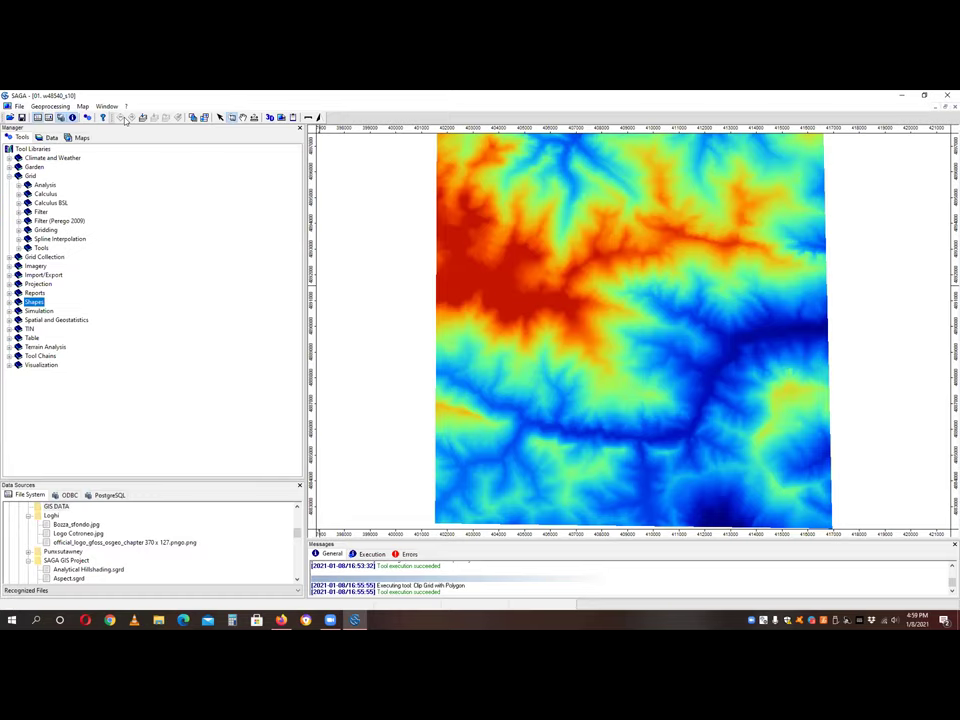
- Search the tools by name for GDAL and open the GDAL Formats tool
key(ctrl+f)
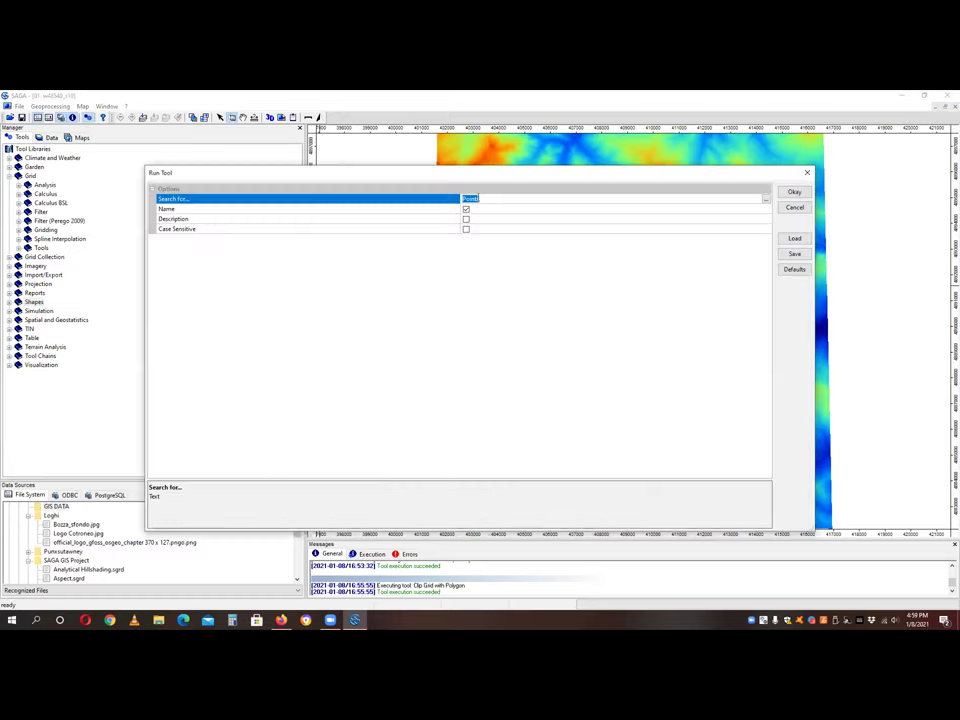
text(GDAL)
click(792, 193)
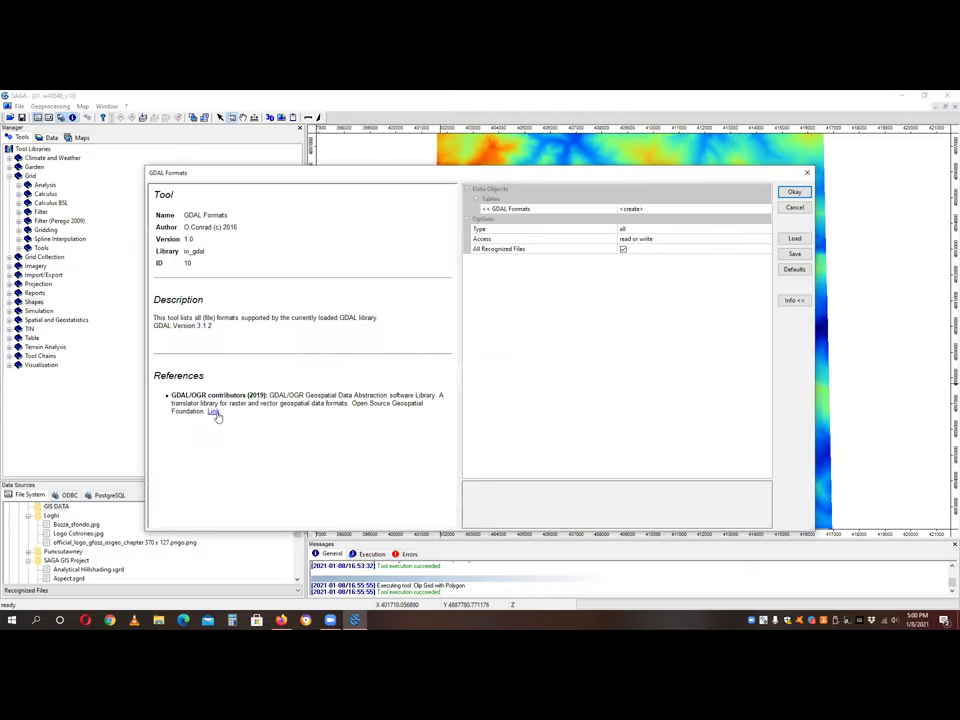
- Follow the GDAL reference link to the browser, examine the supported raster and vector drivers, then return to SAGA and close GDAL Formats
click(214, 411)
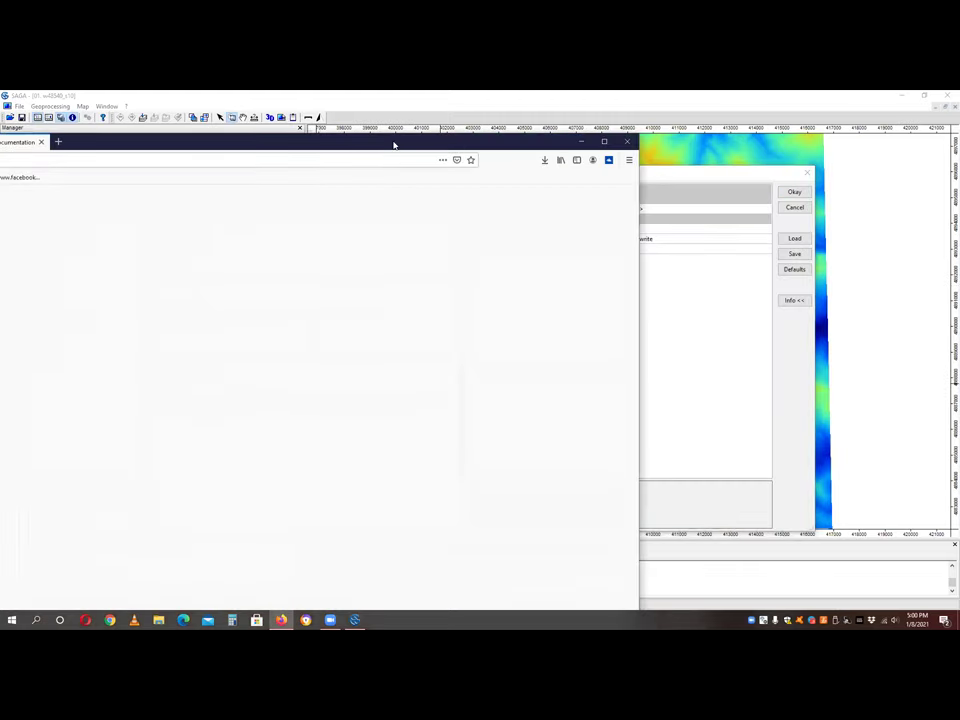
scroll(332, 321, down, 3)
scroll(334, 322, down, 7)
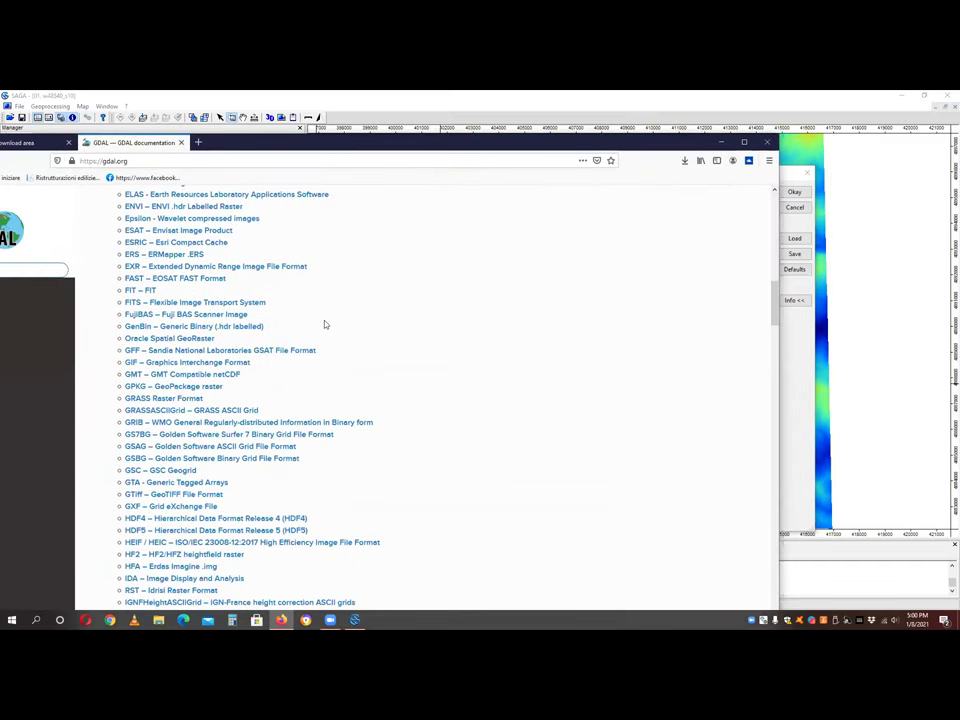
scroll(324, 324, down, 3)
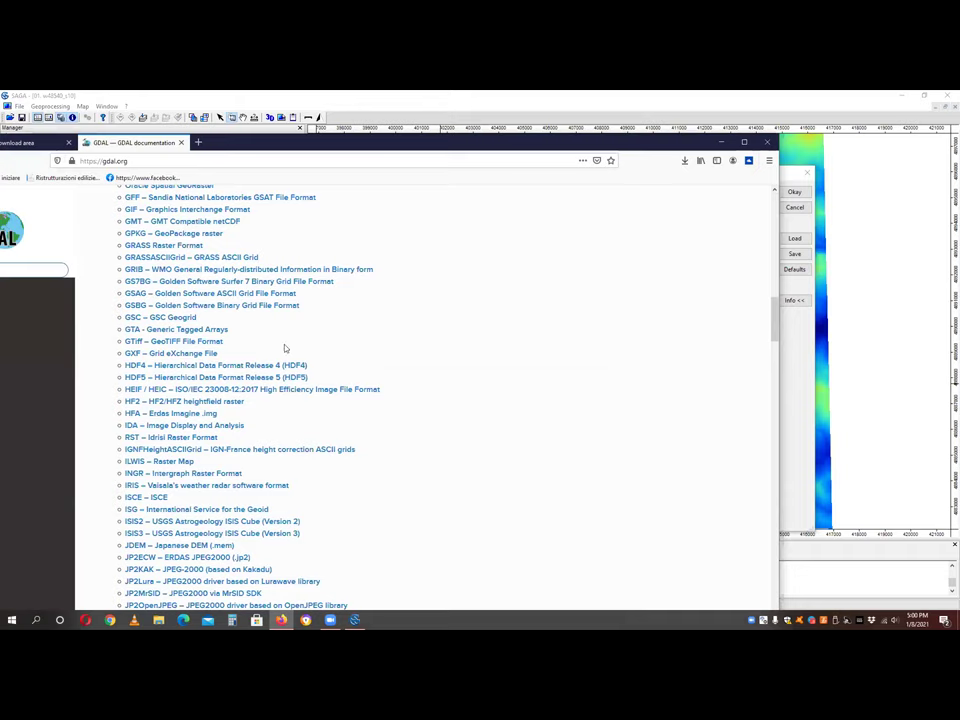
scroll(285, 350, down, 6)
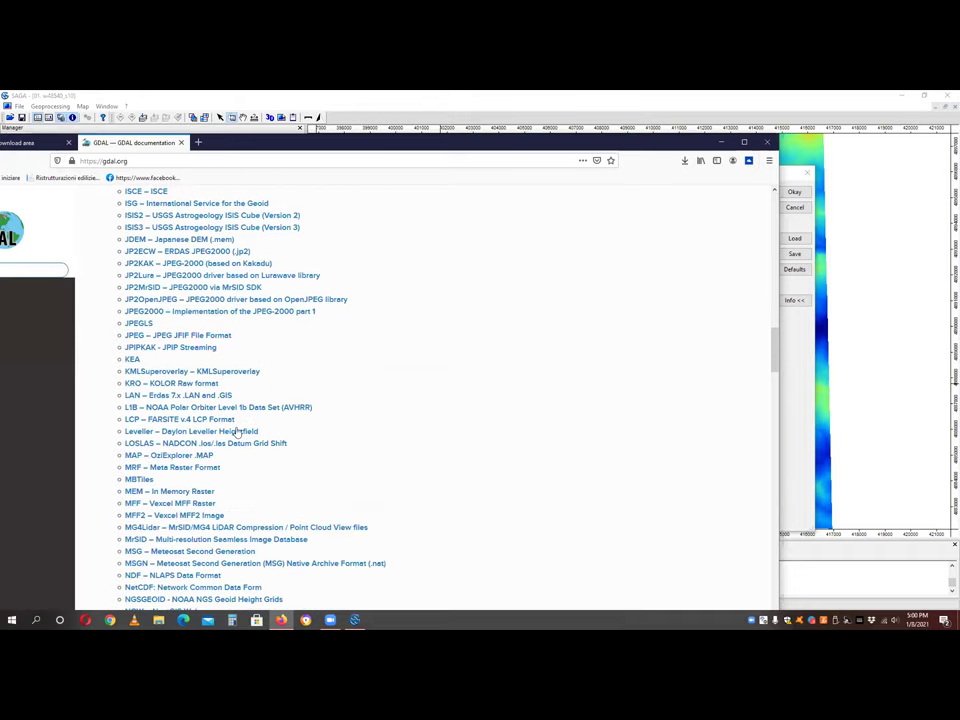
scroll(238, 432, down, 3)
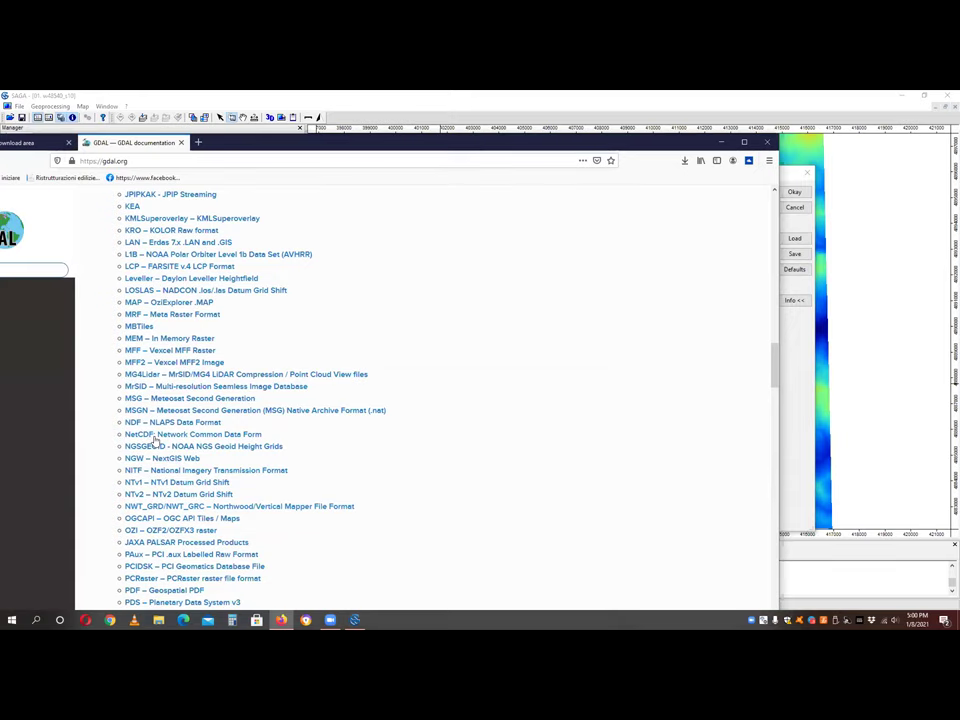
scroll(285, 378, down, 9)
scroll(283, 425, down, 5)
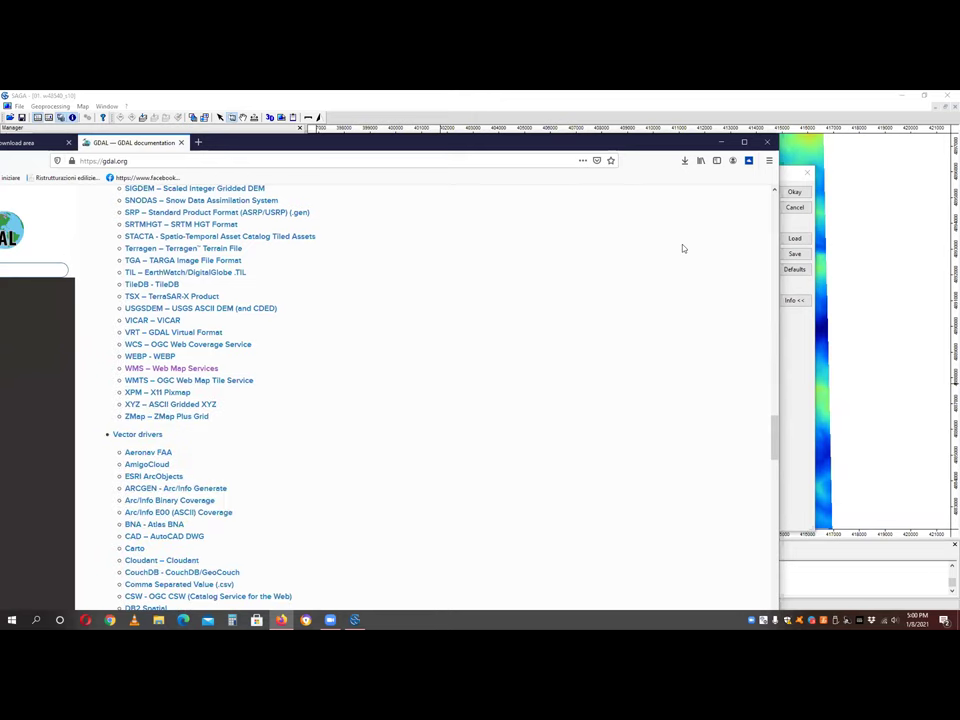
key(alt+Tab)
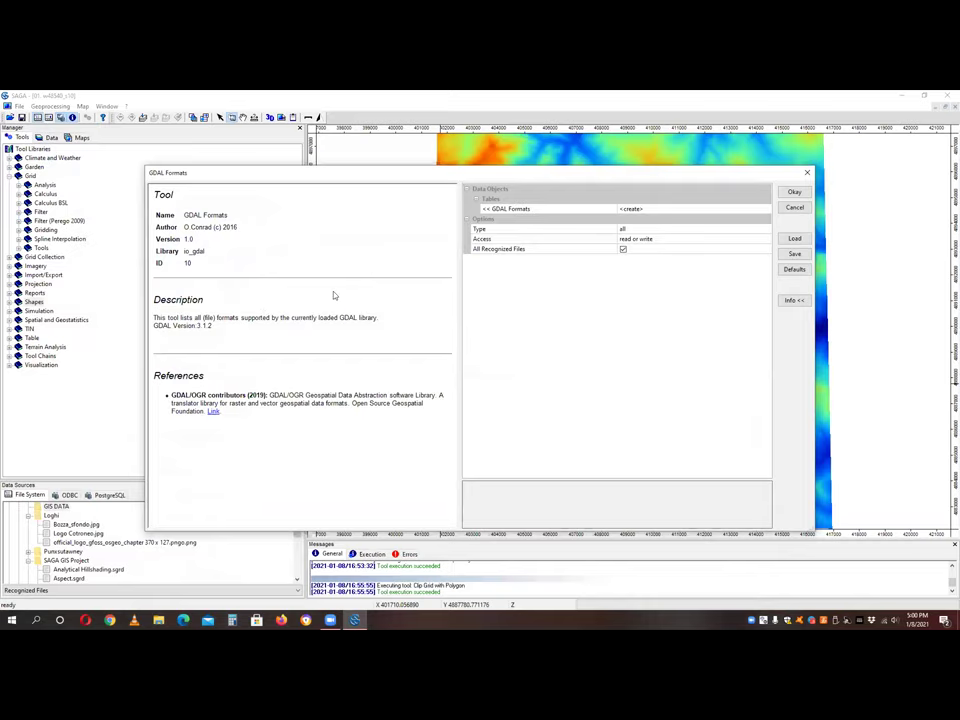
click(807, 173)
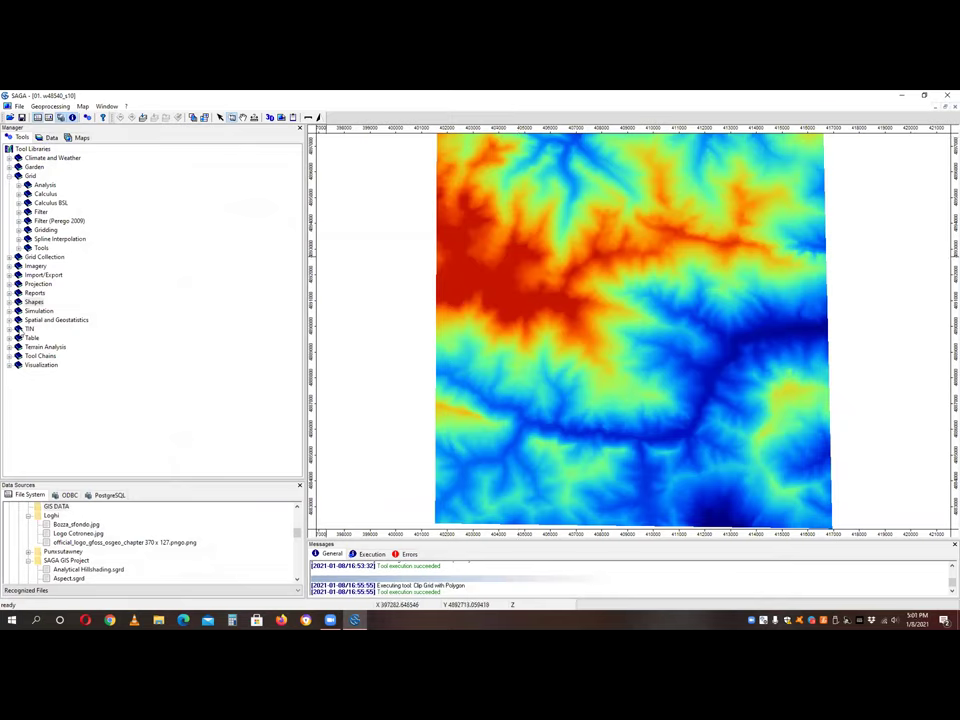
- Browse the Channels and Hydrology tools in the Terrain Analysis library
click(9, 347)
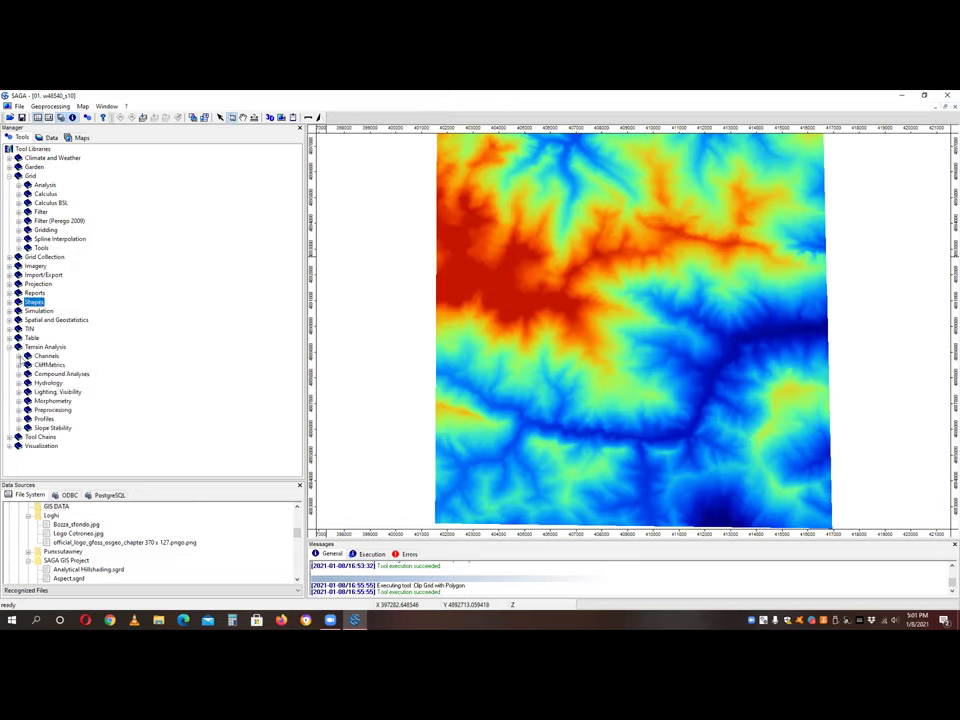
click(18, 357)
scroll(19, 362, down, 2)
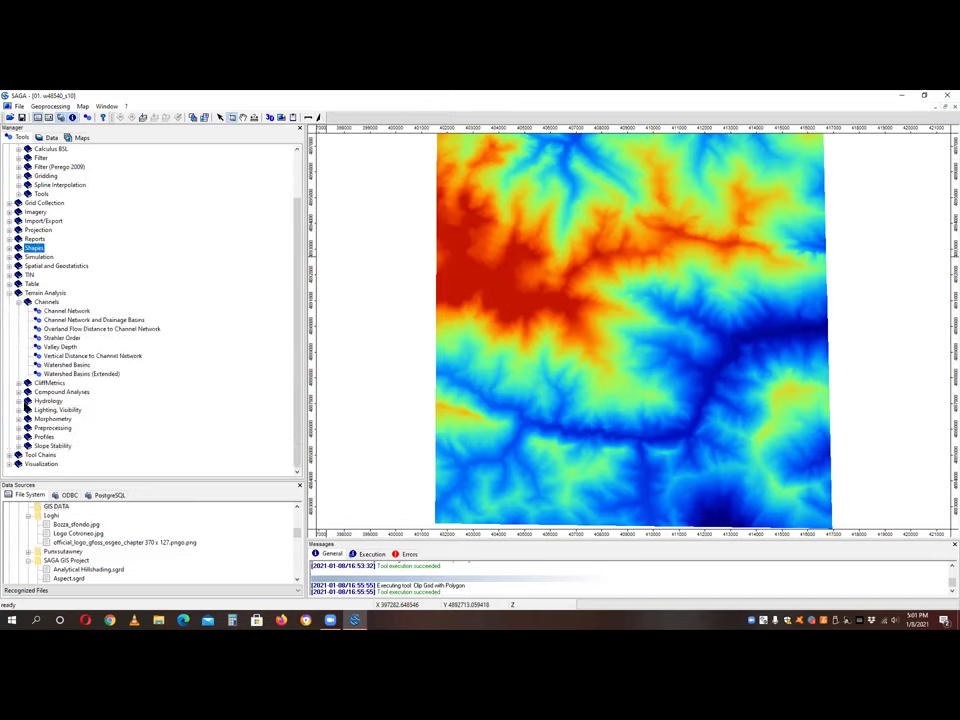
click(19, 401)
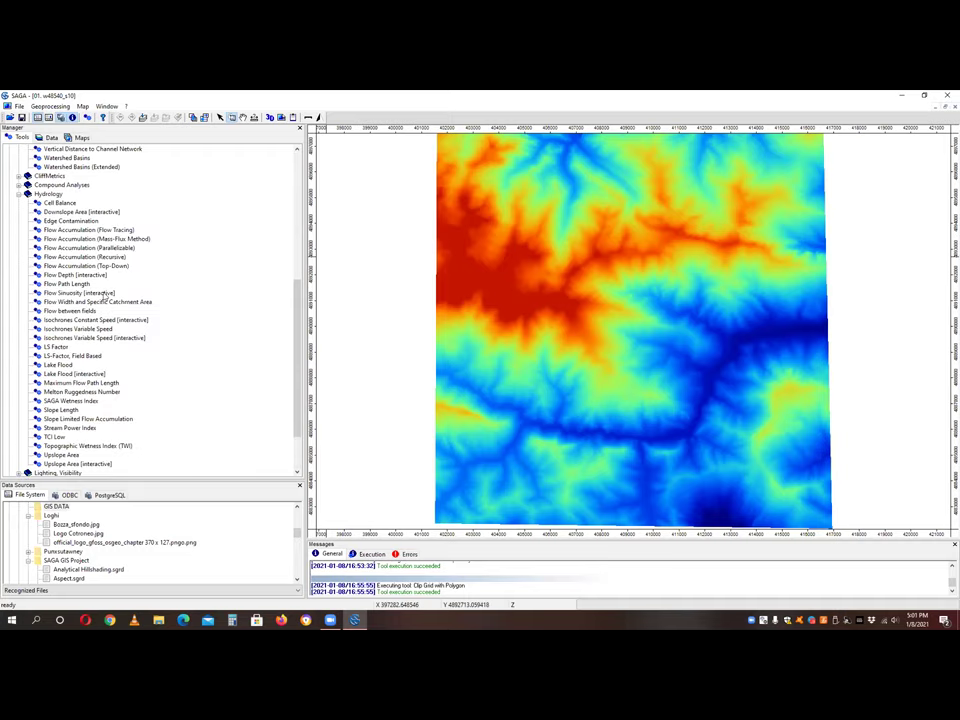
- Open the interactive Upslope Area tool, examine its description and references, then close it and return to the loaded data list
double_click(75, 463)
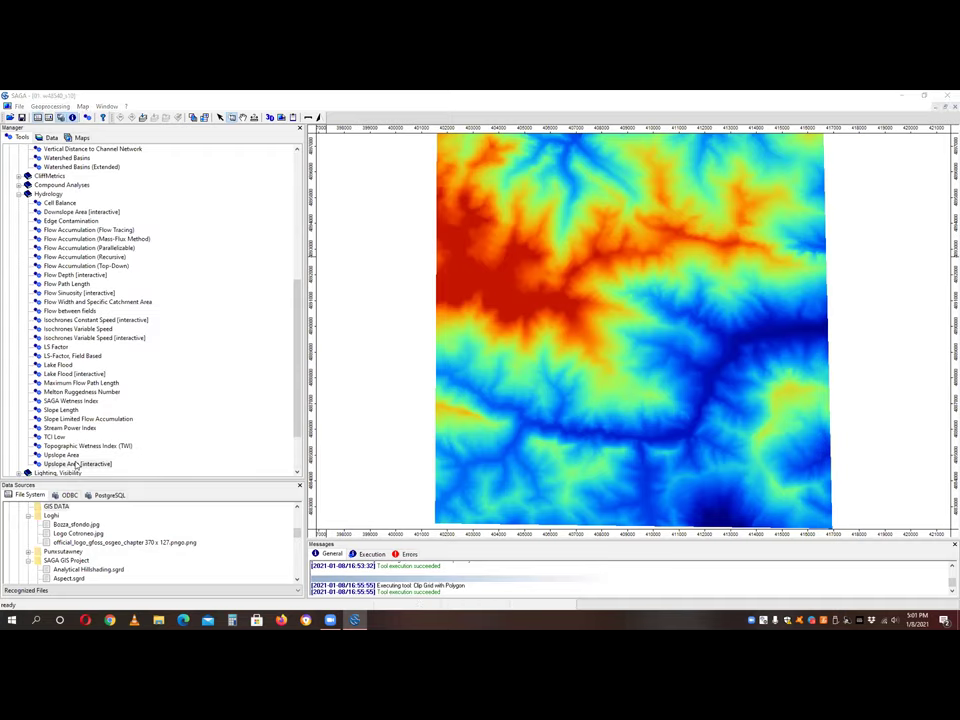
drag(524, 172, 442, 130)
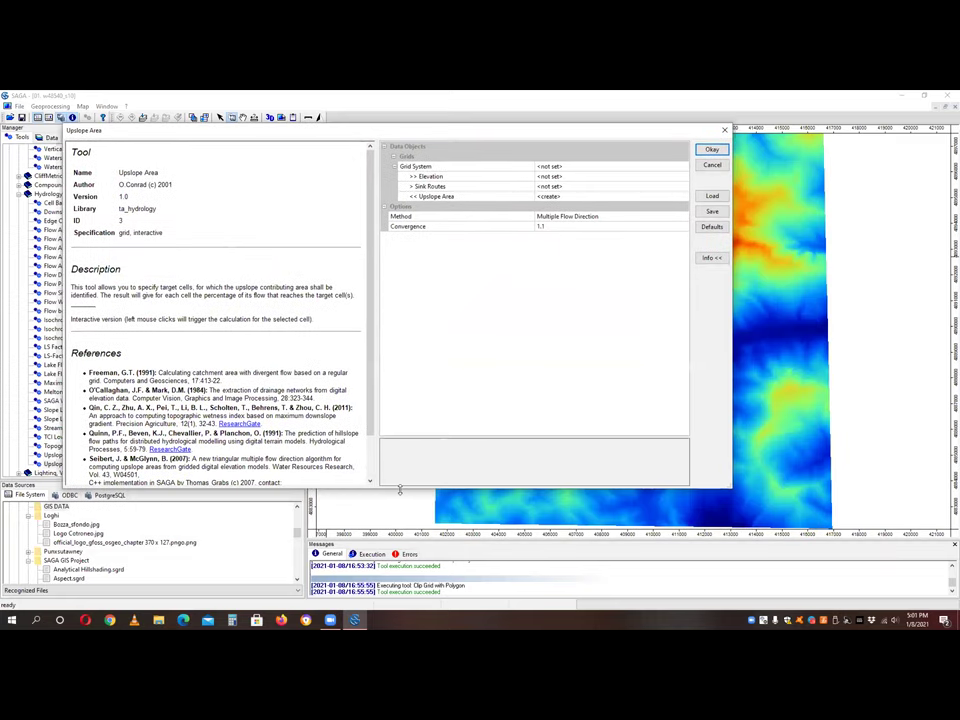
drag(400, 489, 400, 607)
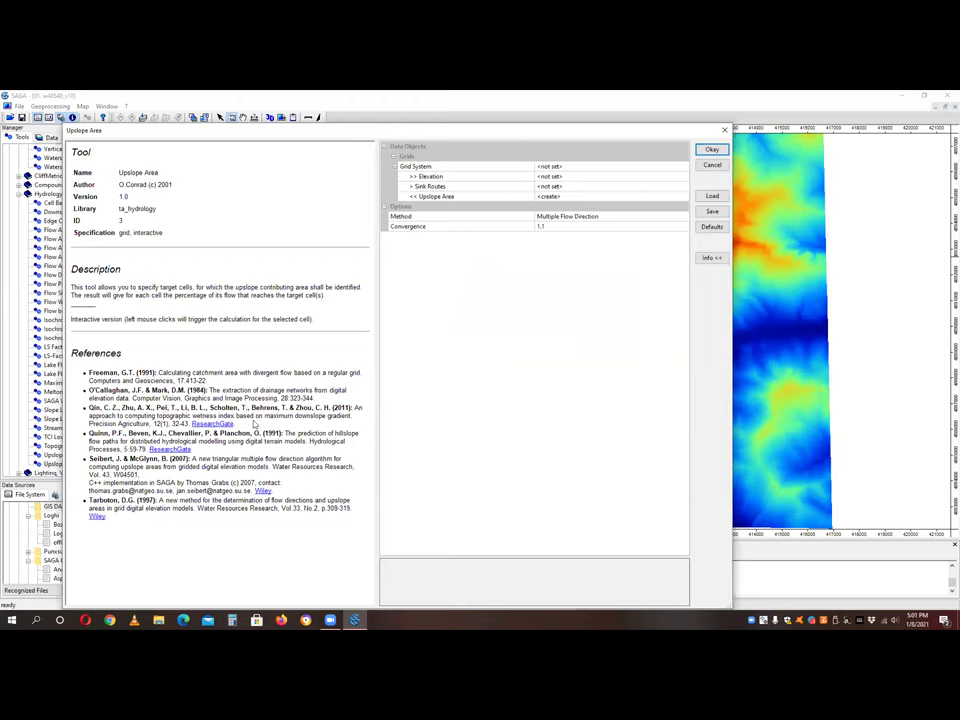
drag(267, 133, 277, 111)
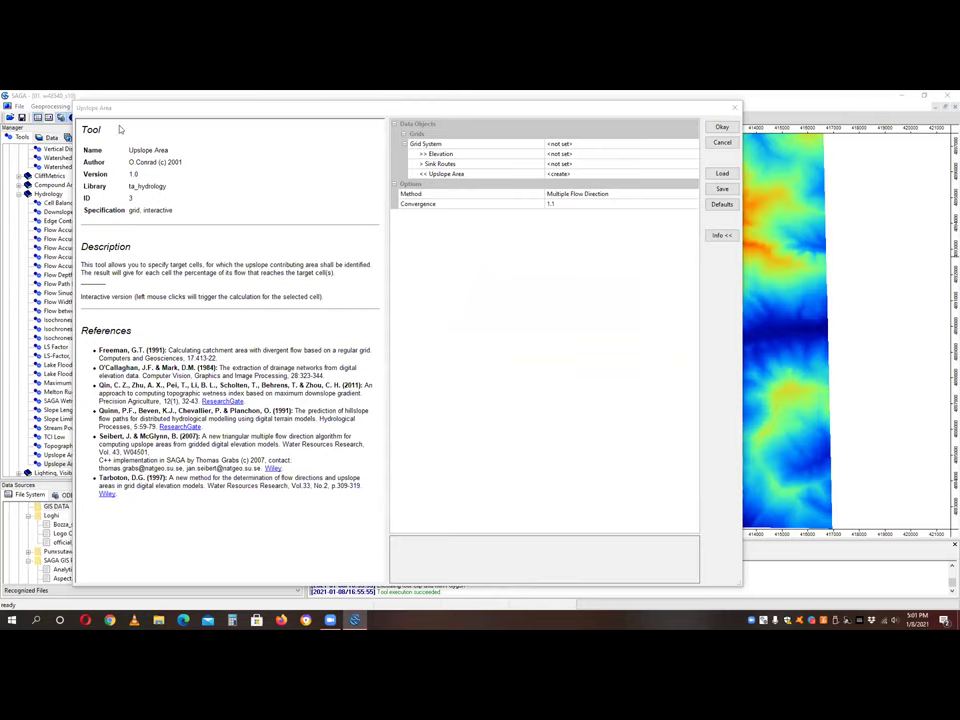
click(722, 127)
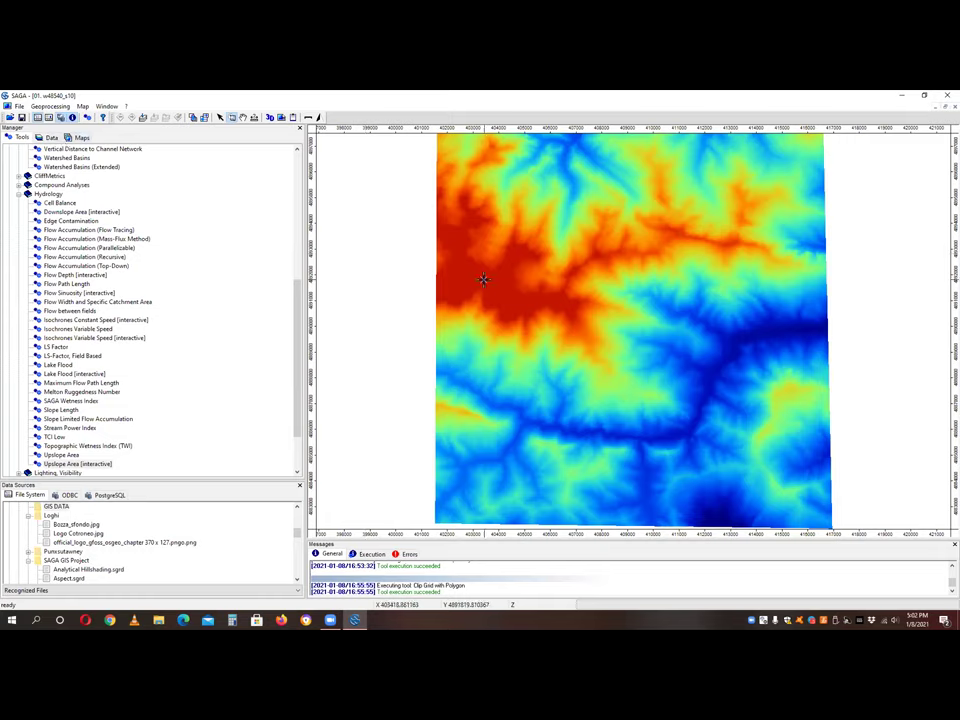
click(51, 137)
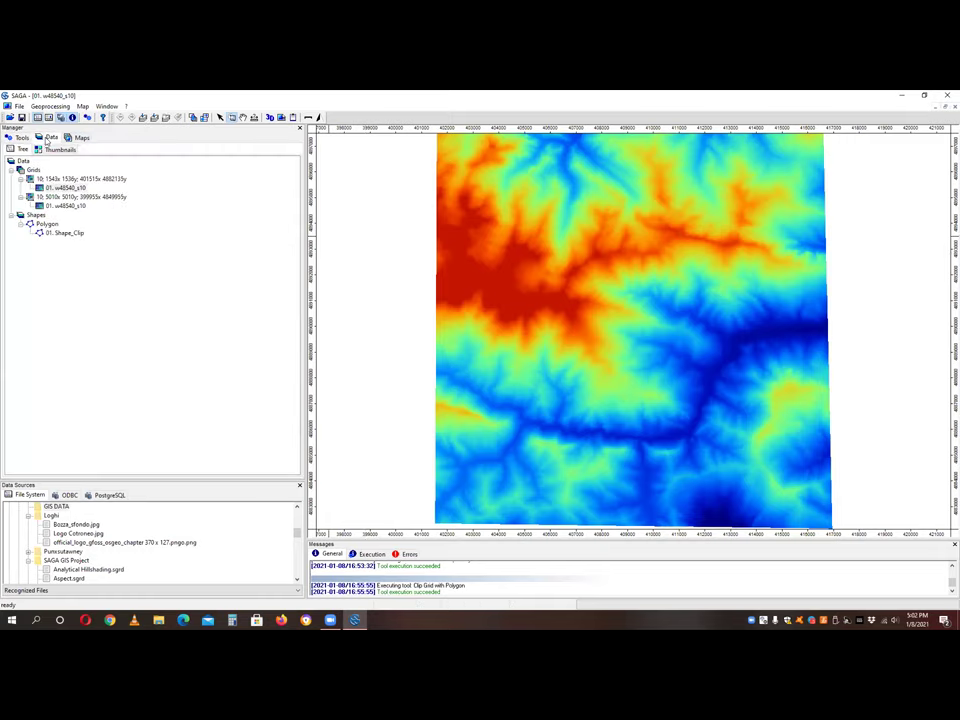
- Show the maps as thumbnails and display the original DEM map, followed by the clipped DEM map
click(82, 137)
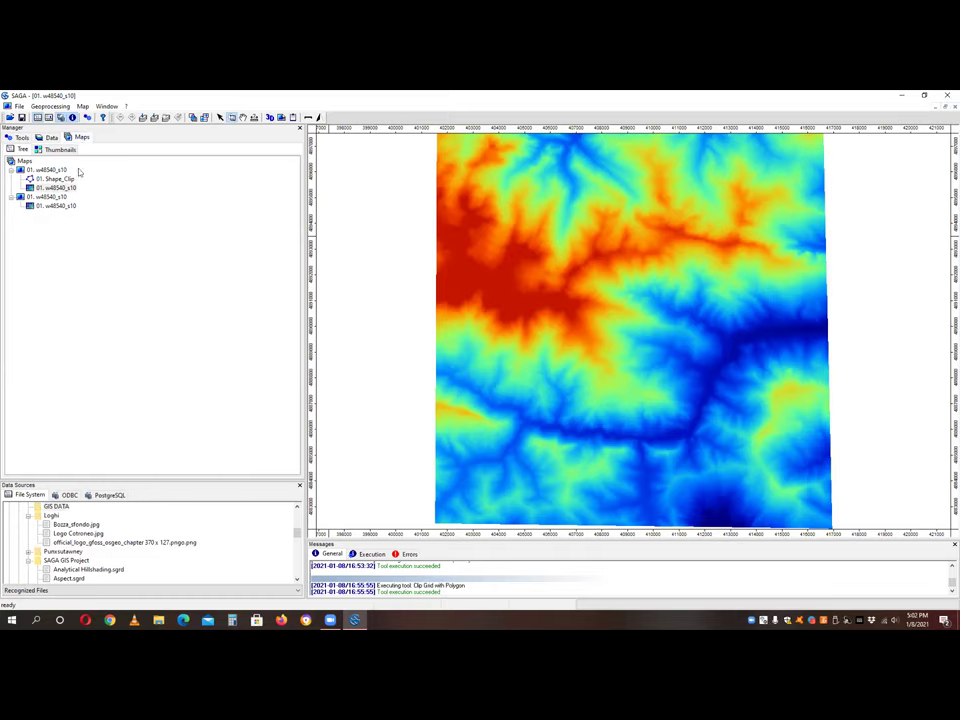
click(58, 149)
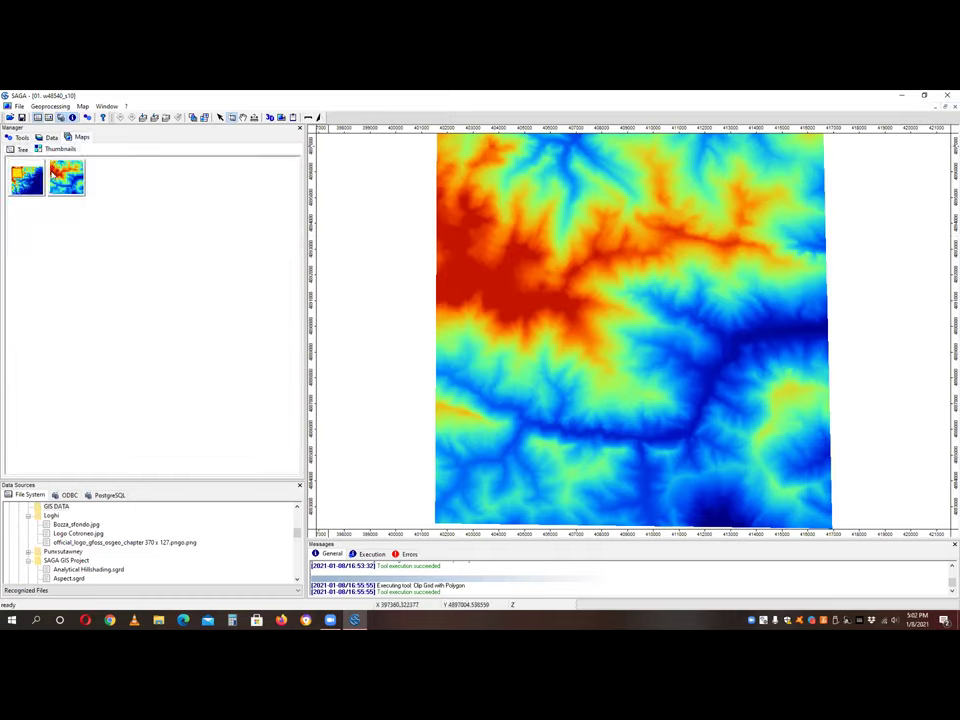
double_click(24, 180)
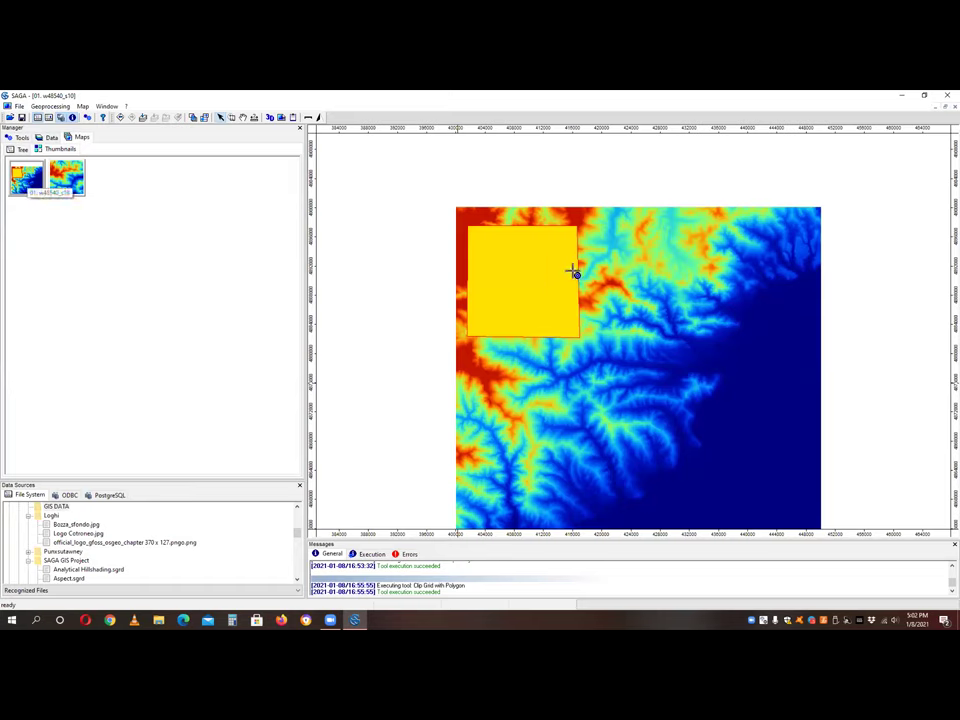
double_click(84, 190)
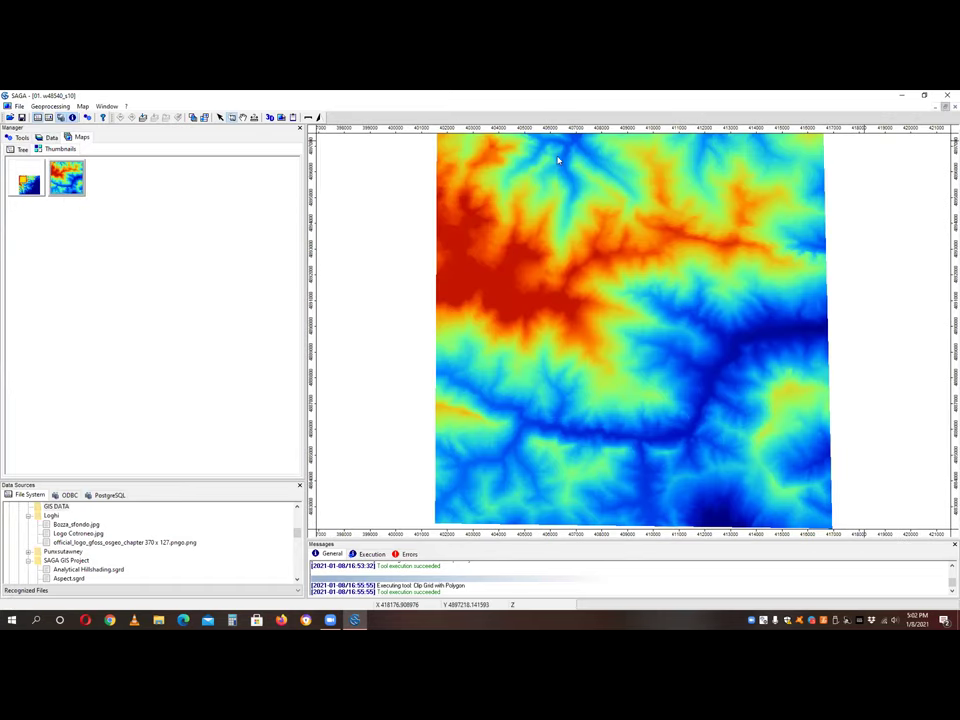
- Restore the maximized map view and enlarge the clipped and original DEM map windows side by side
click(931, 106)
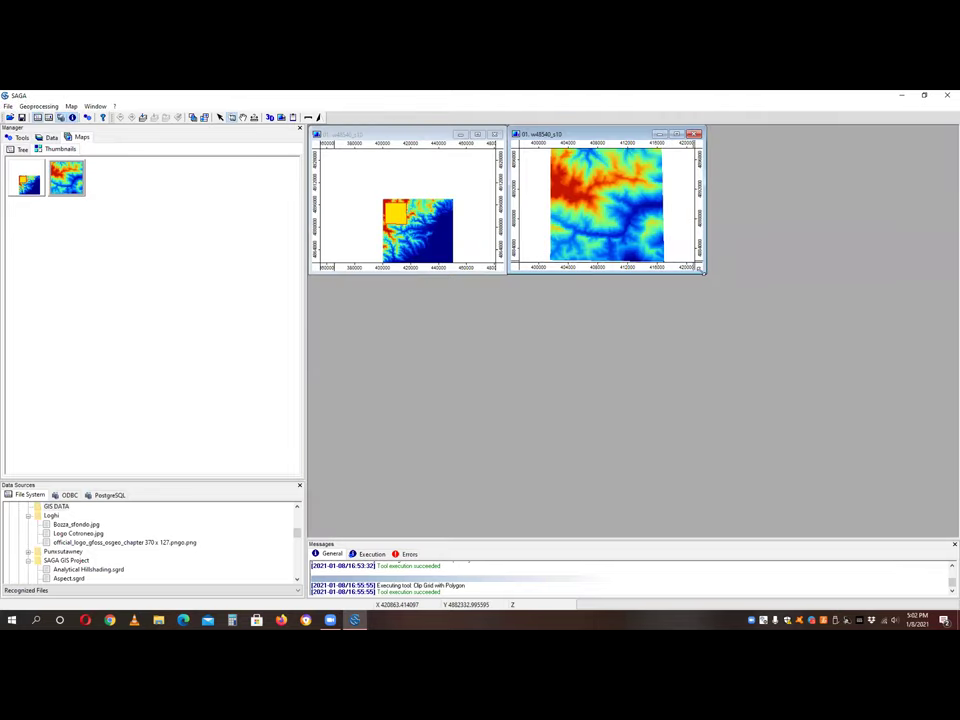
drag(704, 278, 753, 330)
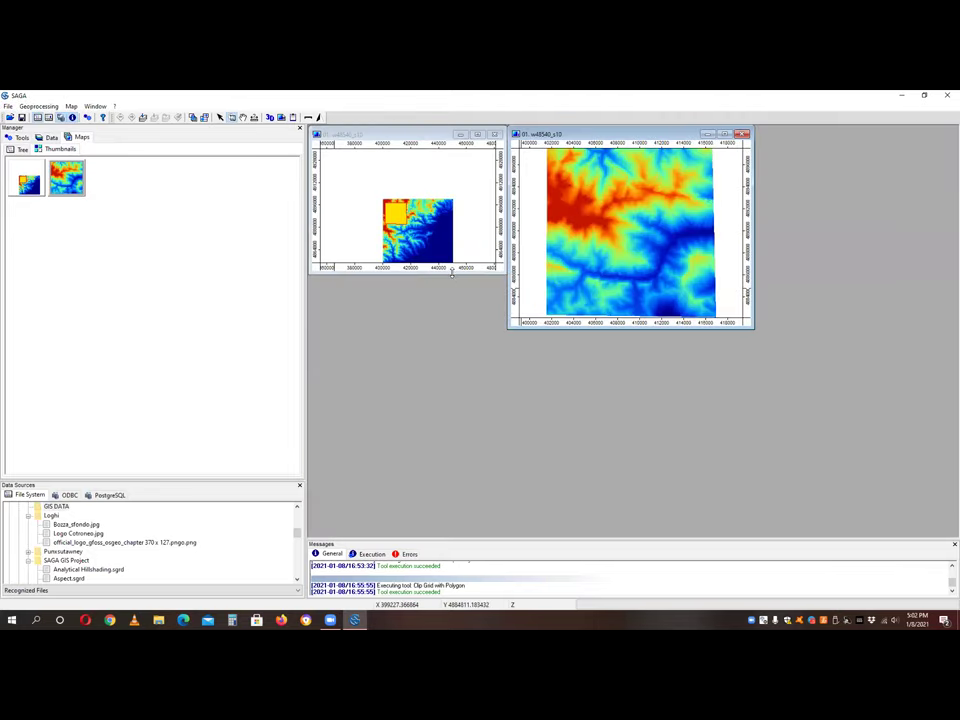
drag(451, 272, 451, 337)
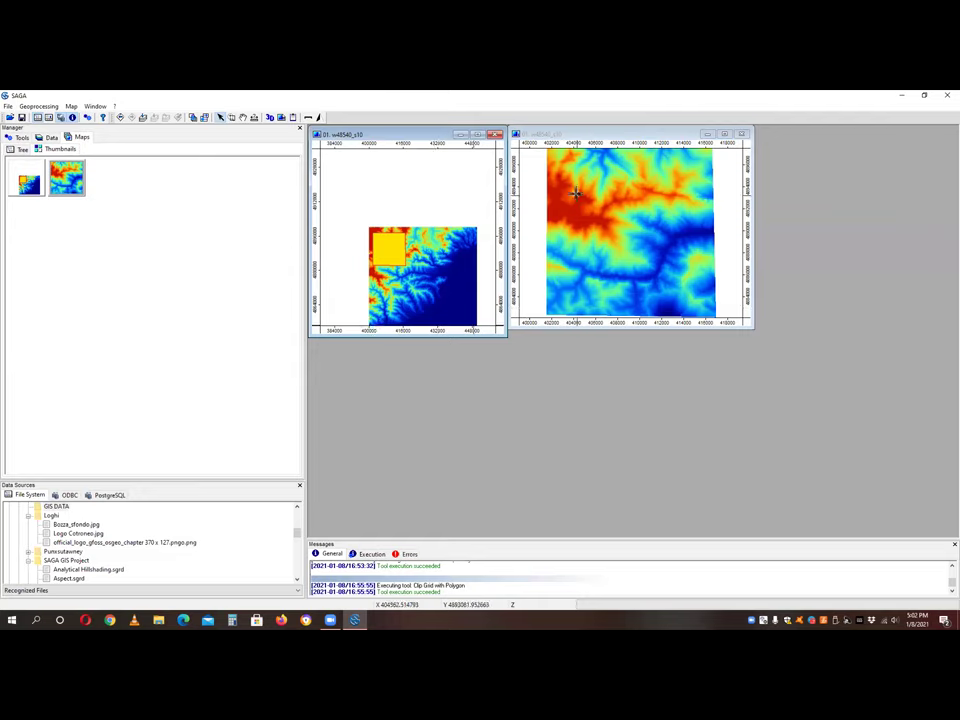
- Synchronize the two DEM maps' extents and pointer positions, and zoom out and back in to compare them
click(204, 118)
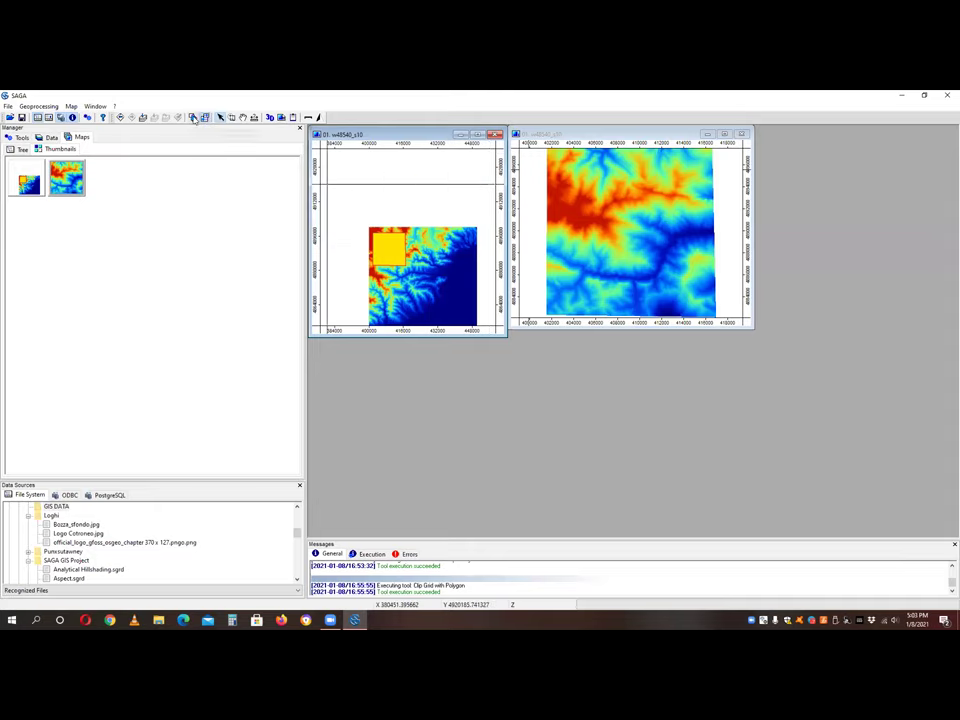
click(207, 119)
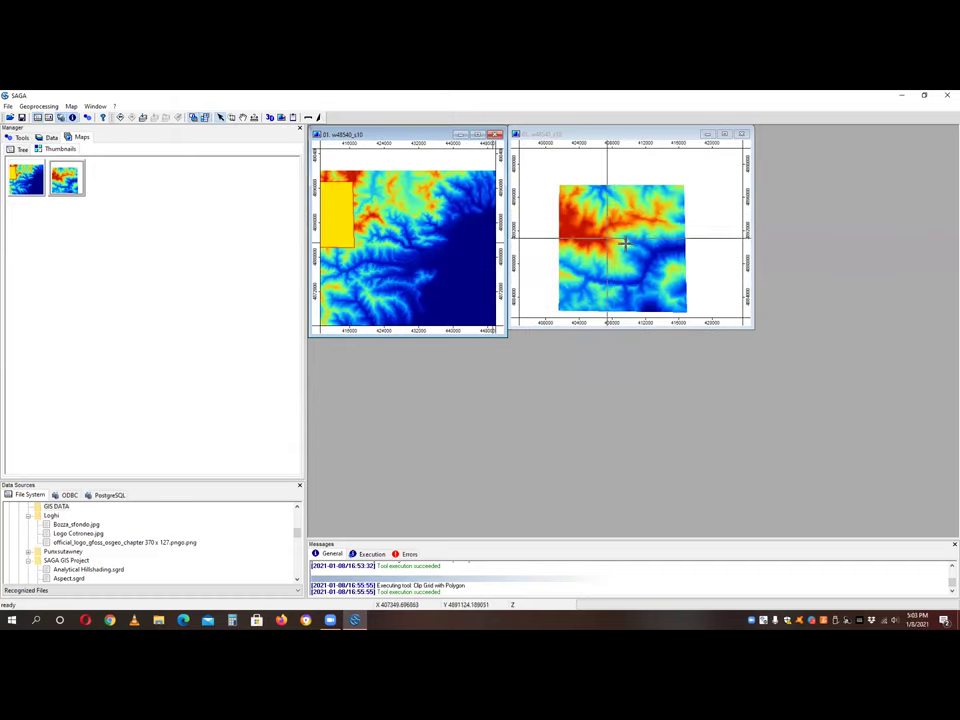
scroll(471, 226, down, 5)
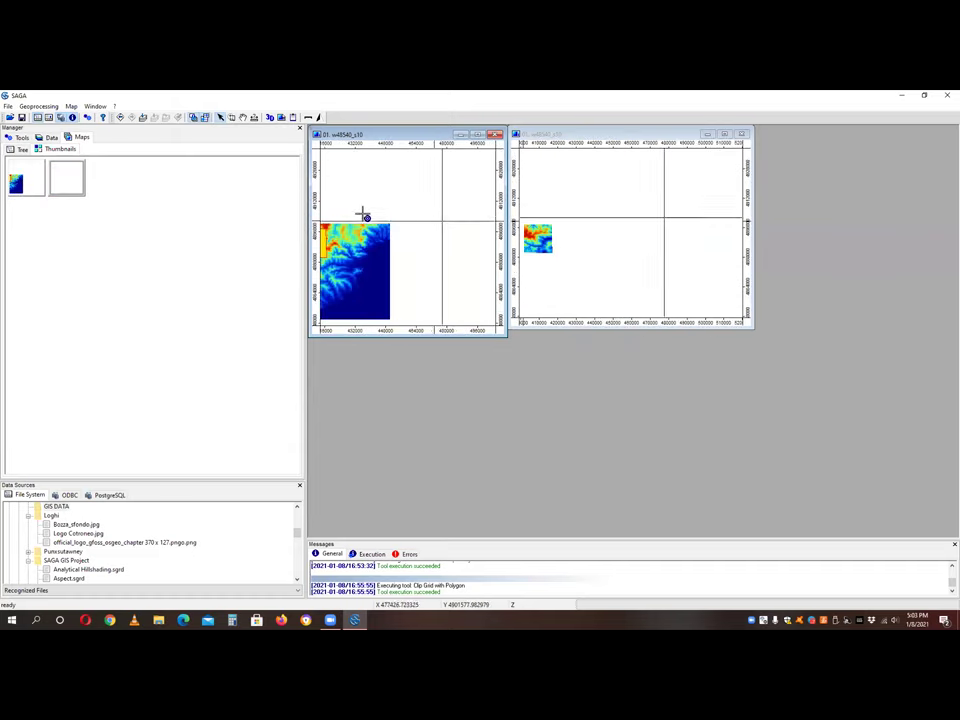
scroll(327, 248, up, 2)
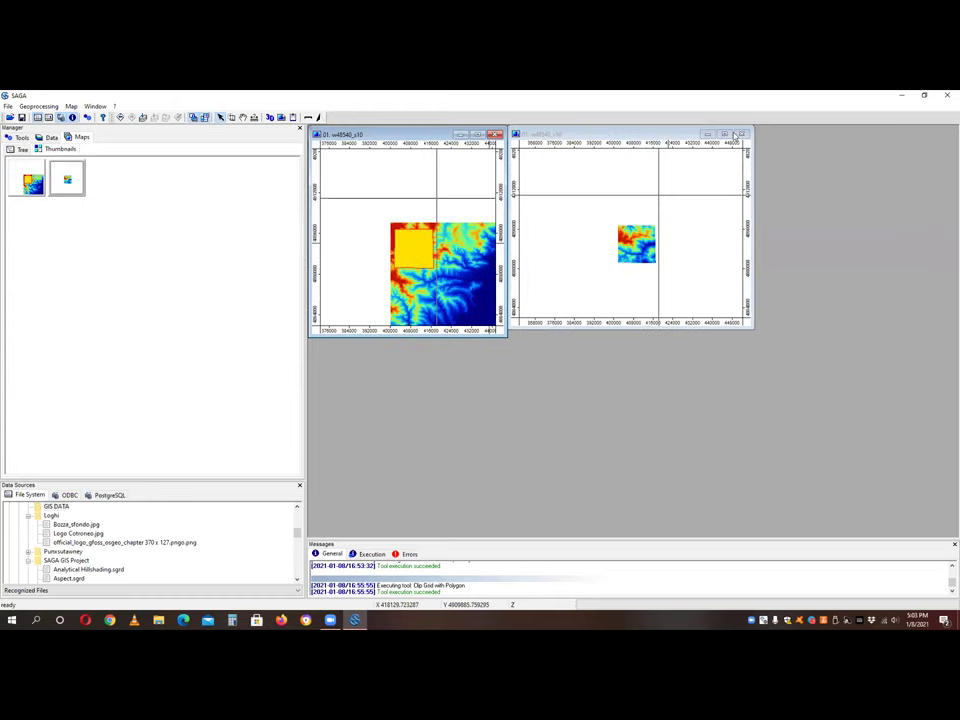
- Close the original DEM's map window and maximize the clipped DEM map, enlarging its view
click(492, 134)
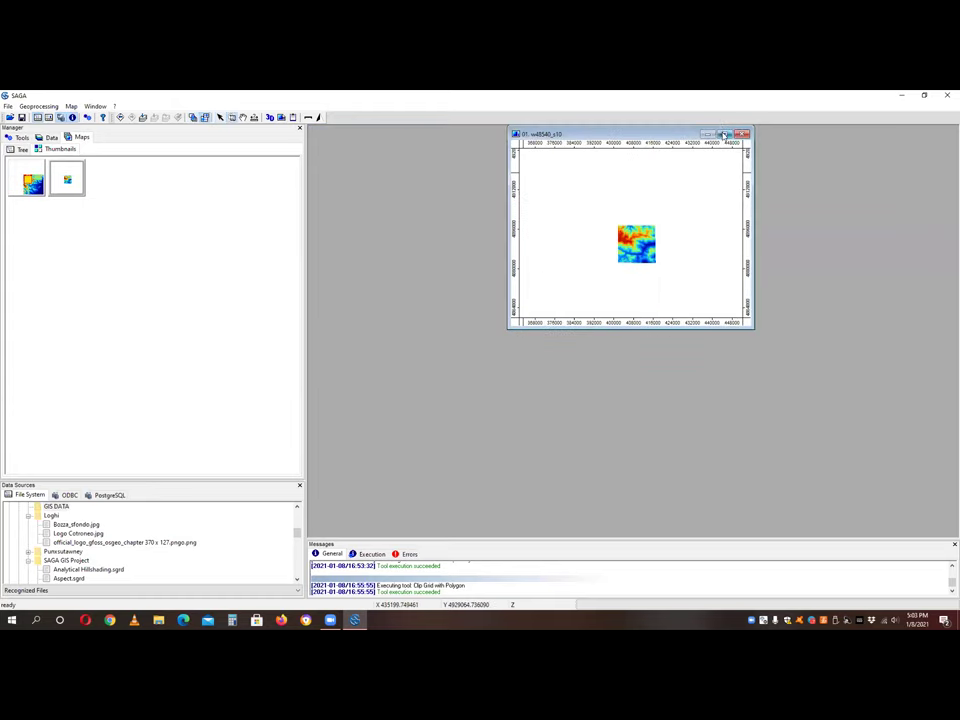
click(724, 134)
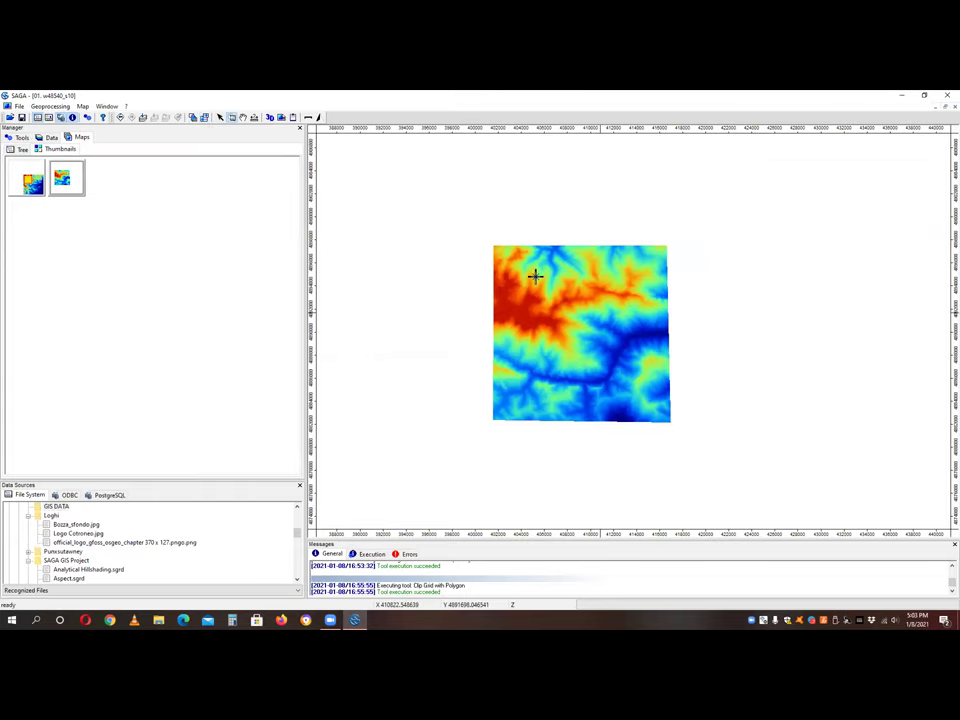
scroll(574, 264, up, 2)
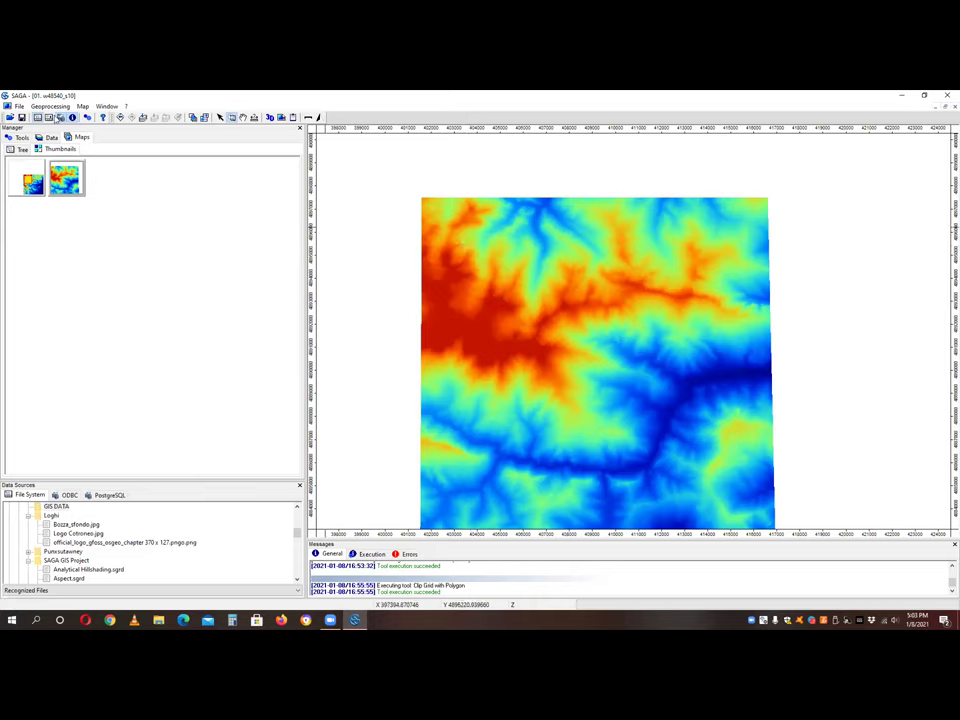
- Open the interactive Clip Grids tool and set its grid system to 10; 1543x 1536y; 401515x 4882135y
click(50, 106)
mouse_move(76, 233)
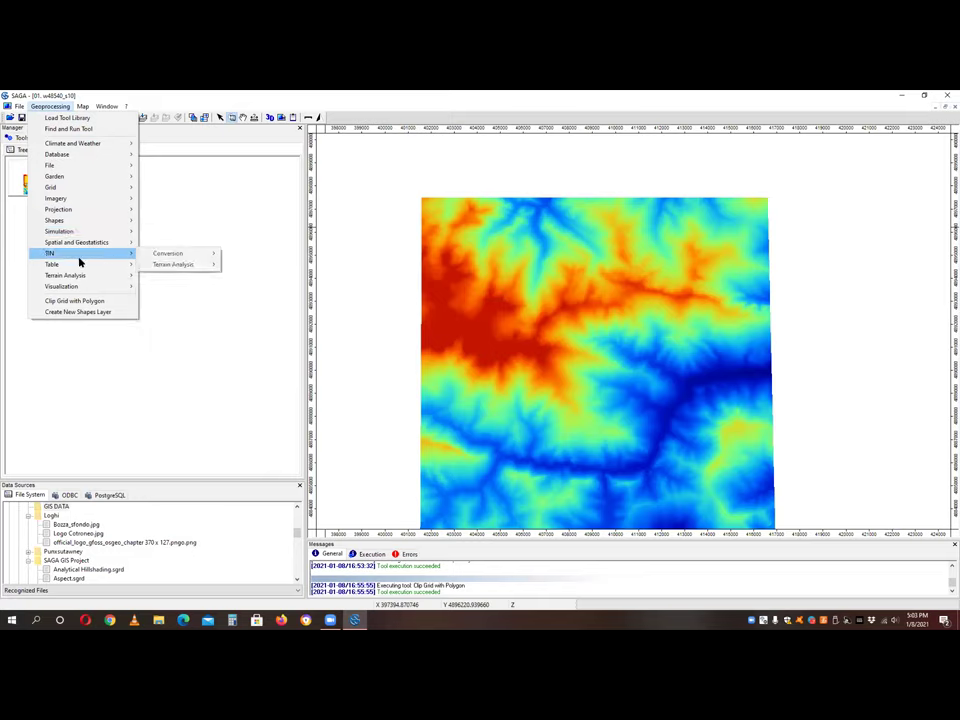
mouse_move(77, 265)
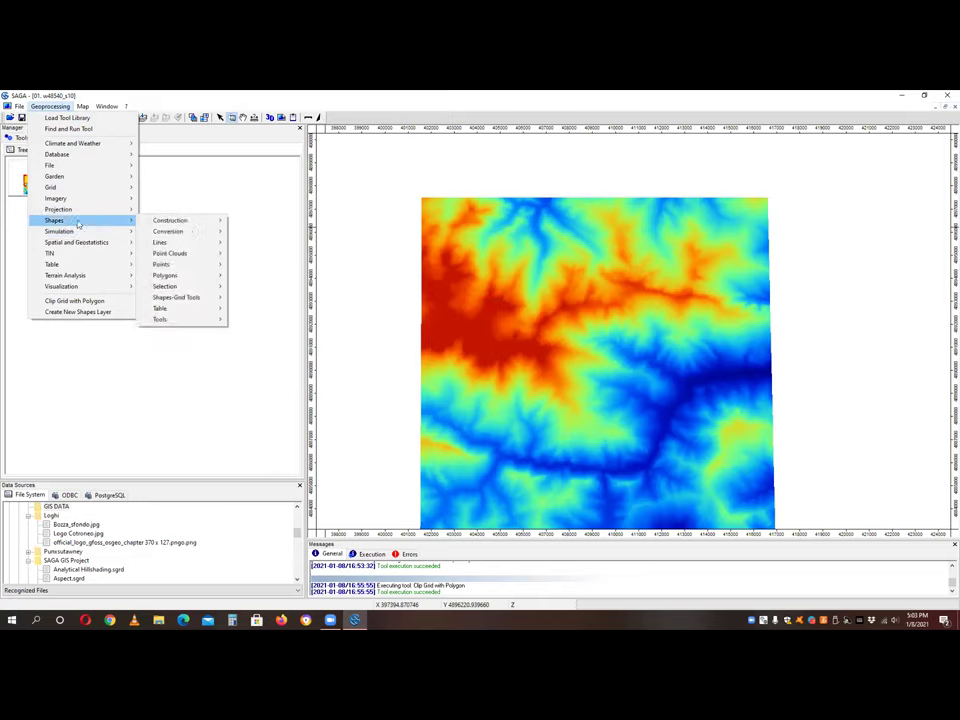
mouse_move(126, 187)
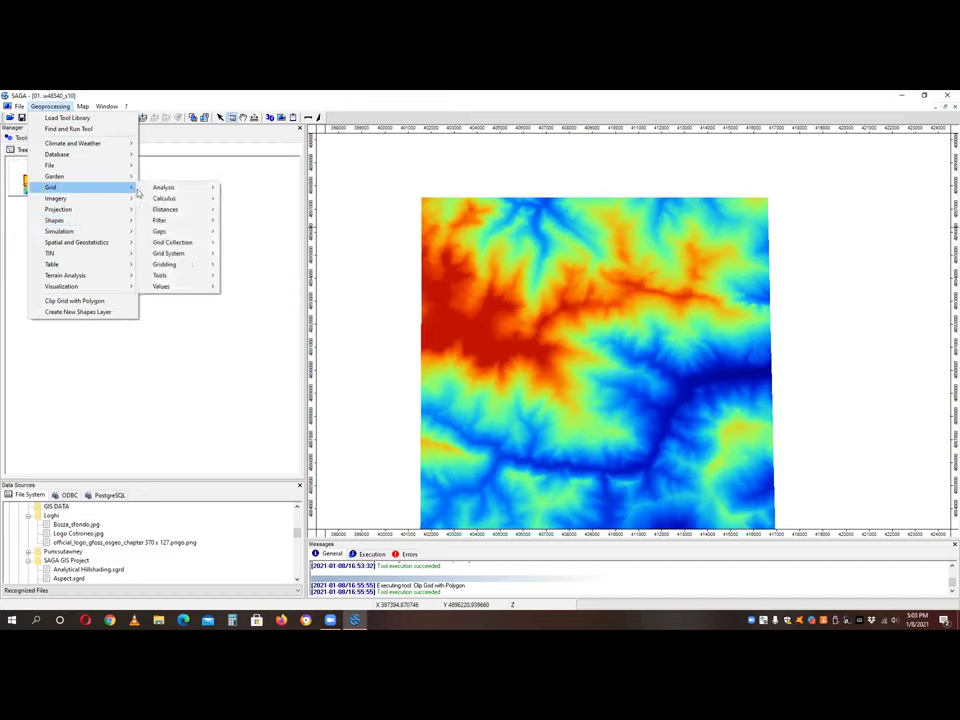
mouse_move(199, 254)
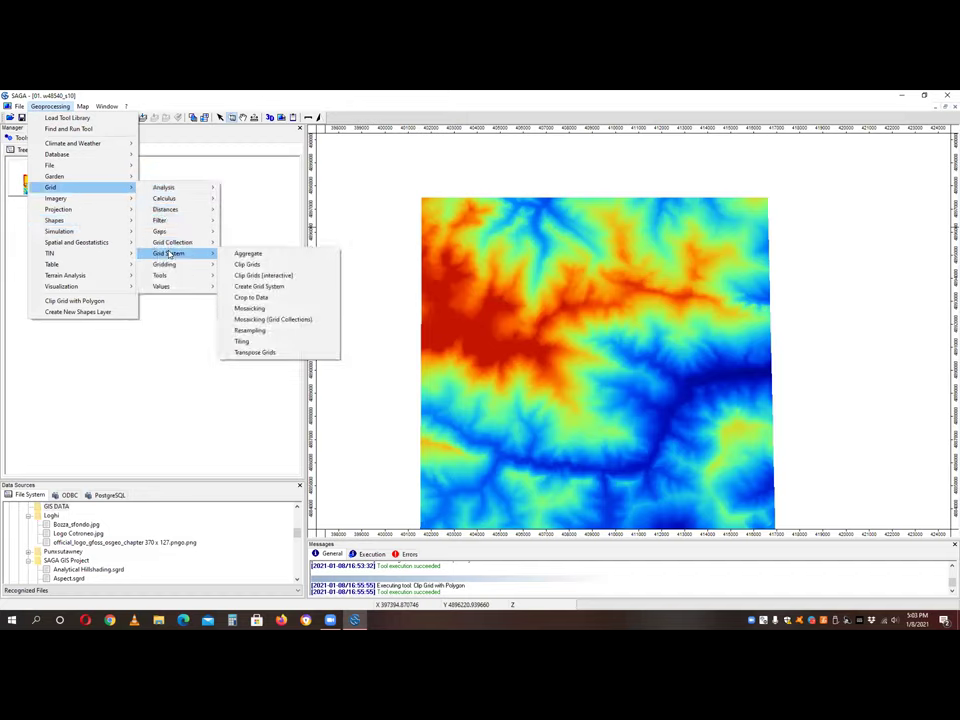
click(286, 276)
click(660, 210)
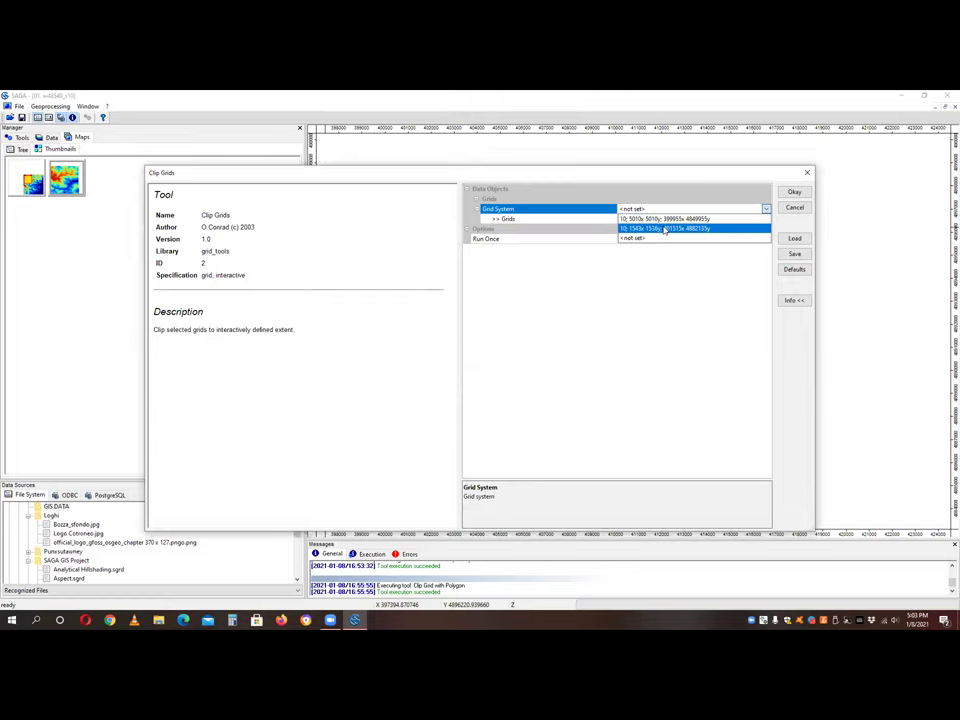
click(662, 229)
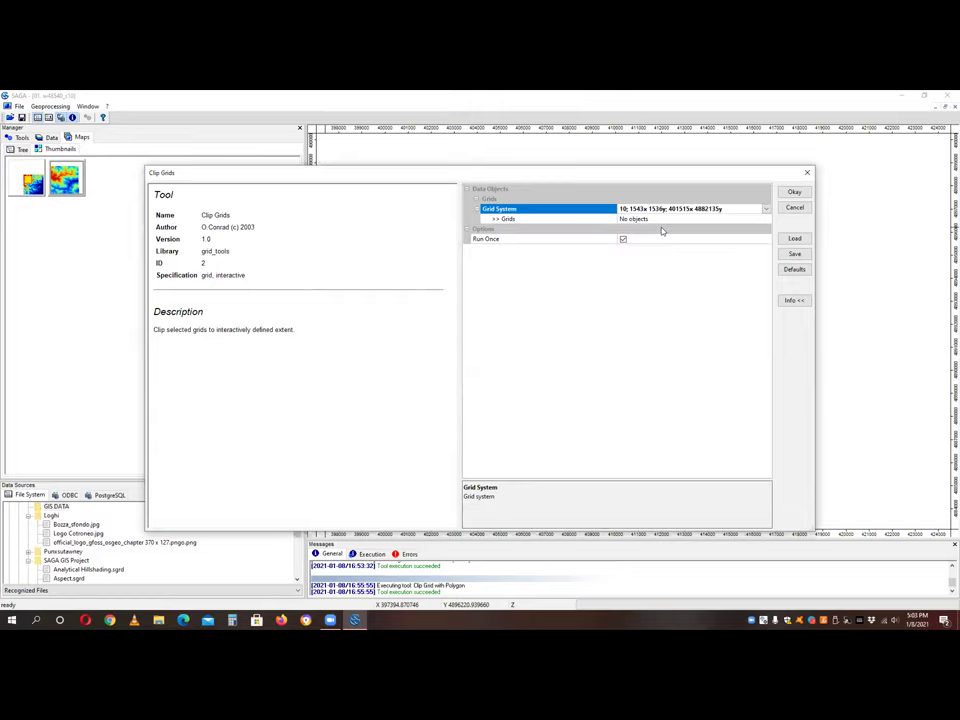
- Add w48540_s10 as the input grid for Clip Grids
click(656, 220)
click(766, 219)
double_click(186, 193)
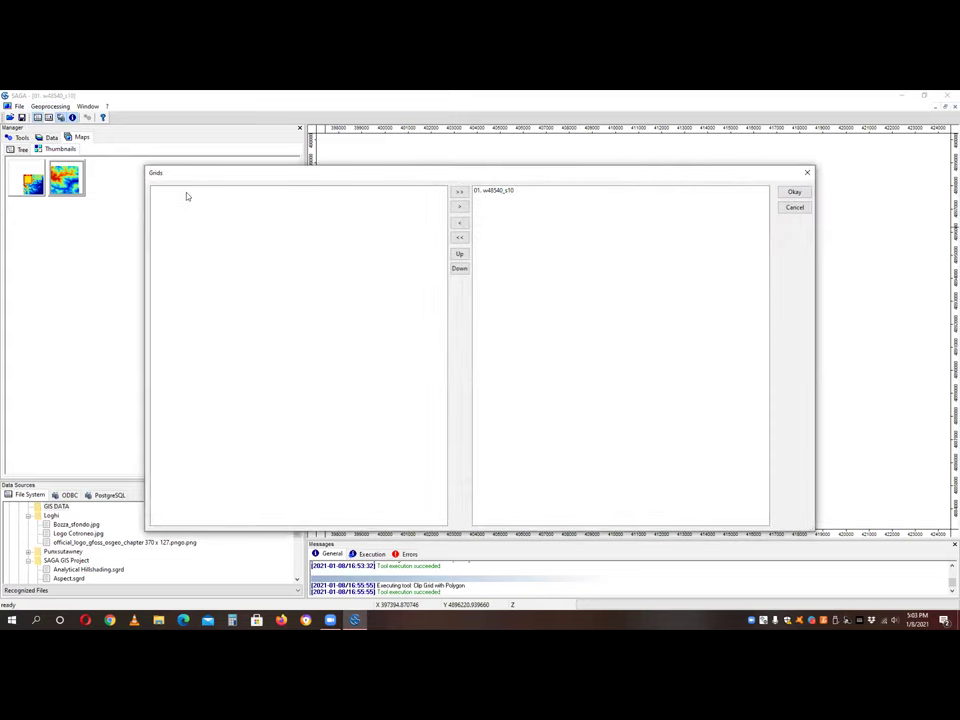
click(503, 193)
click(794, 192)
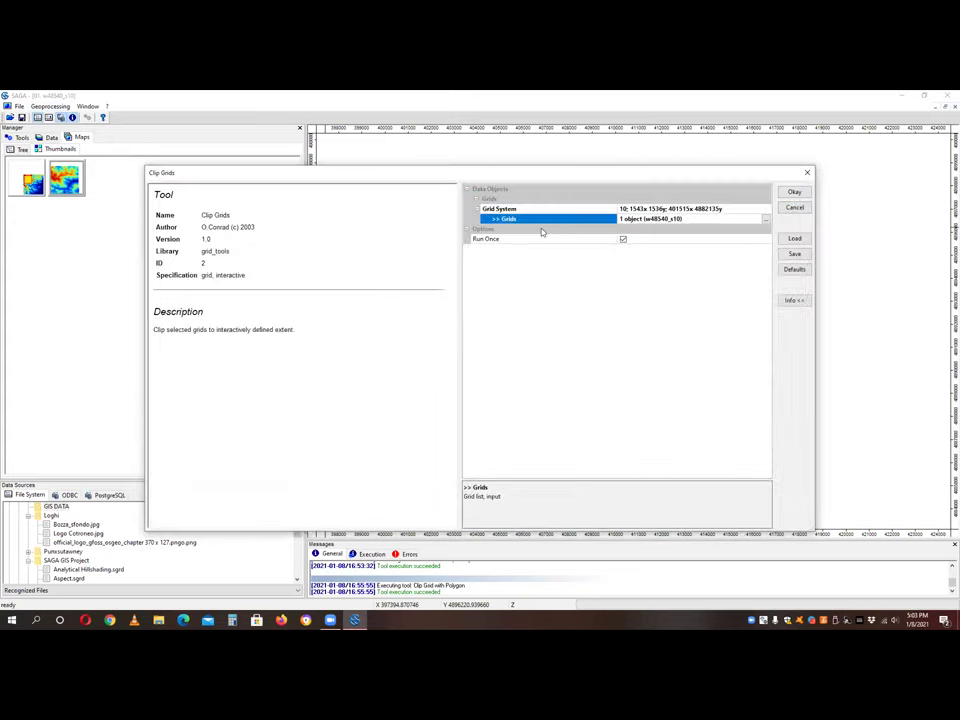
- Run Clip Grids and mark a rectangle over the DEM's northwest part, accepting the extent of about 832 columns by 854 rows
click(794, 192)
click(220, 118)
drag(413, 195, 611, 396)
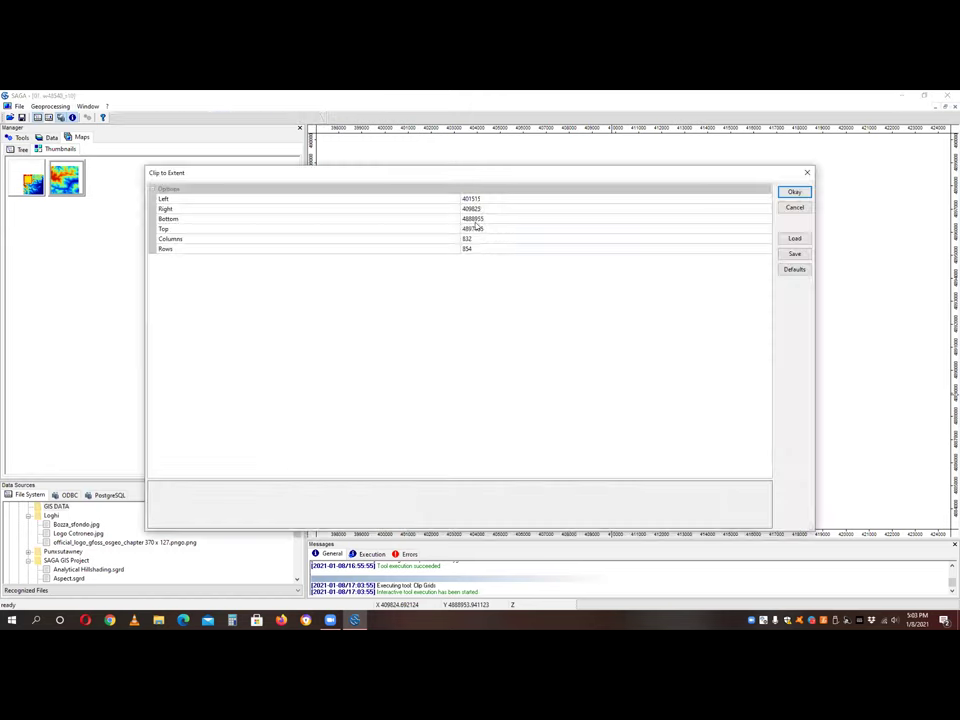
click(795, 193)
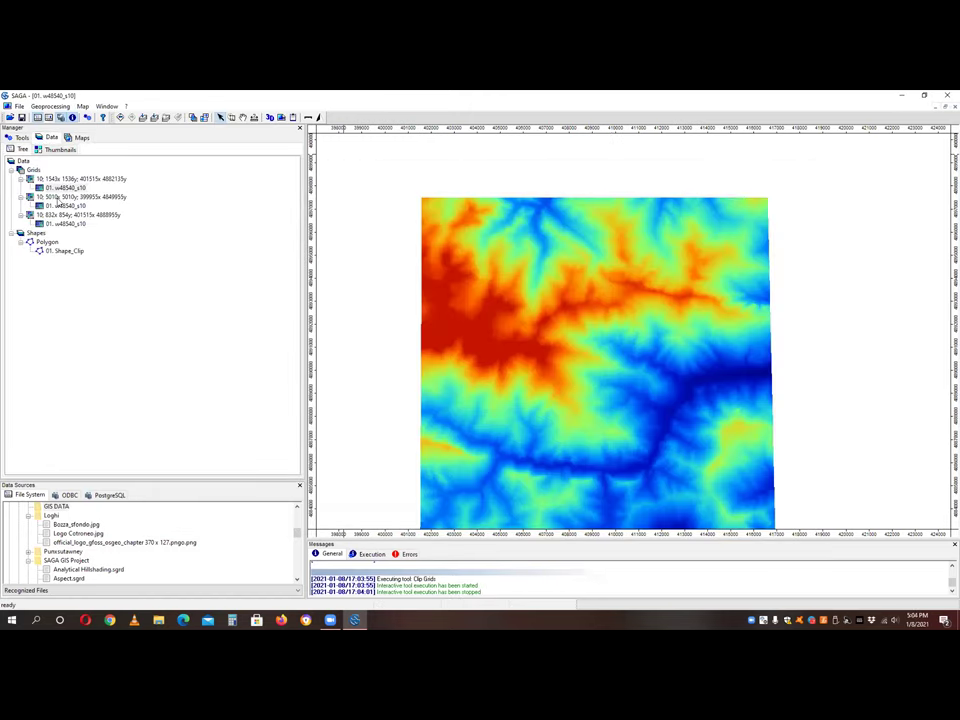
- Rename the newly clipped 832 x 854 grid as Grid_Clip and apply the change
click(62, 223)
click(48, 117)
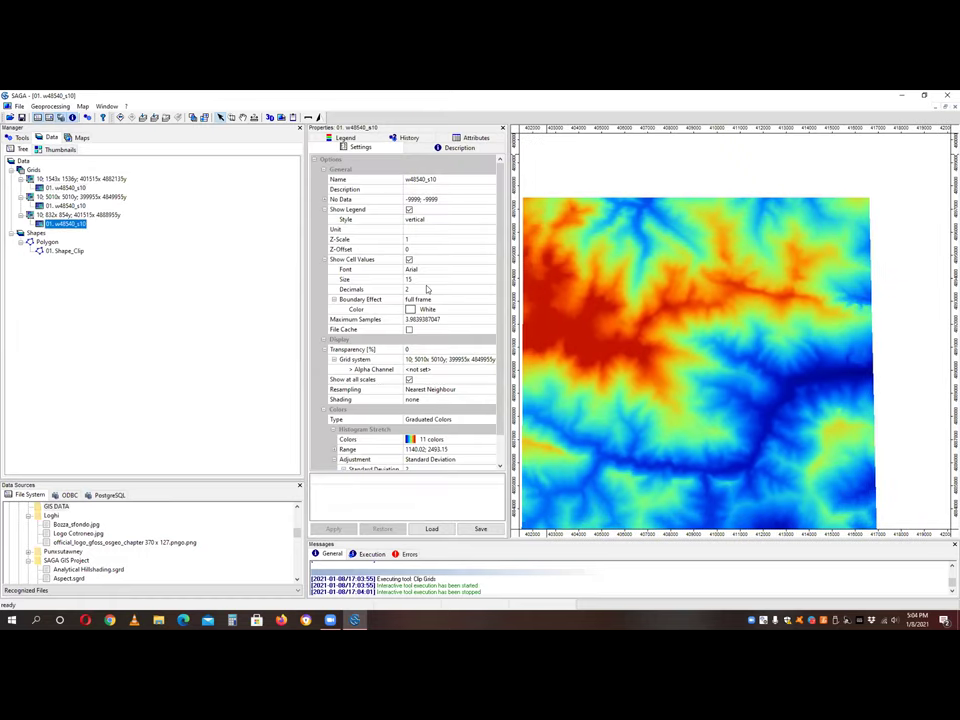
click(447, 180)
text(Gi)
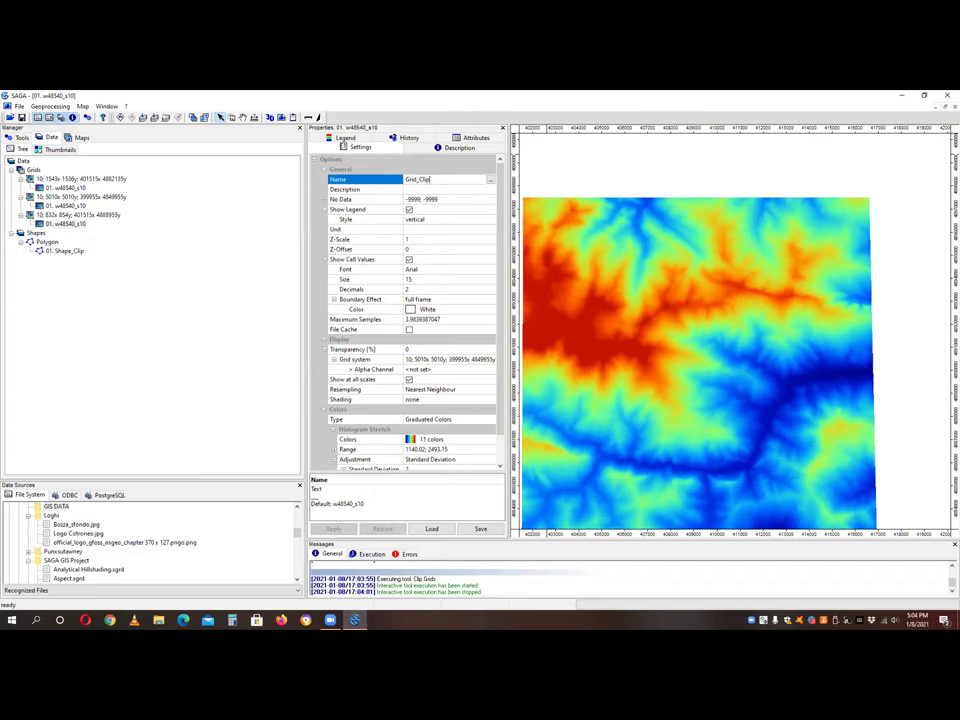
click(448, 190)
click(447, 180)
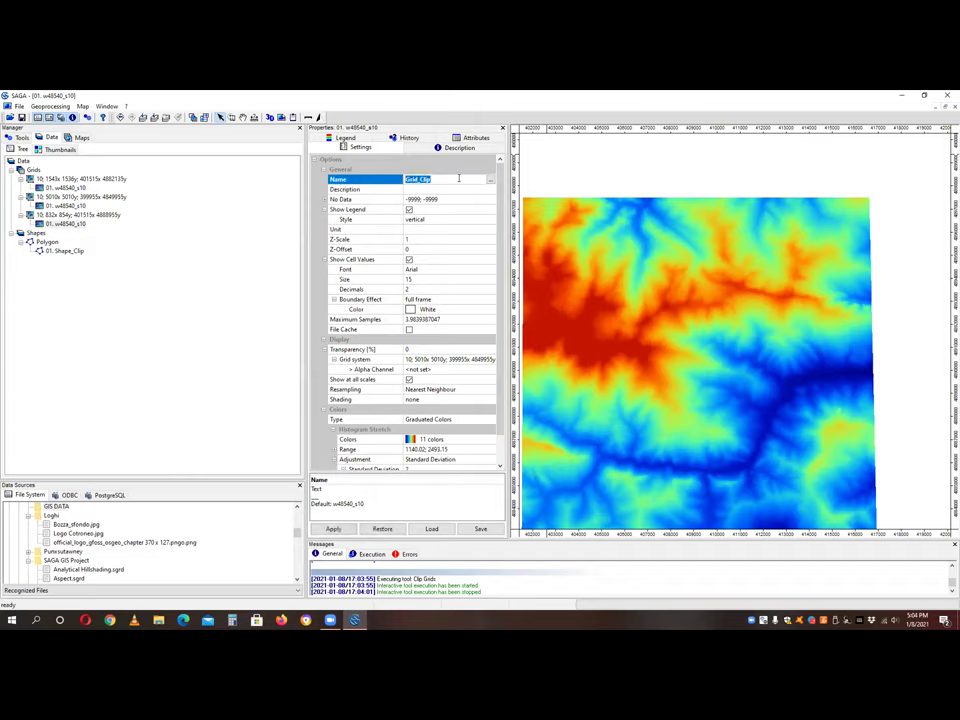
click(333, 528)
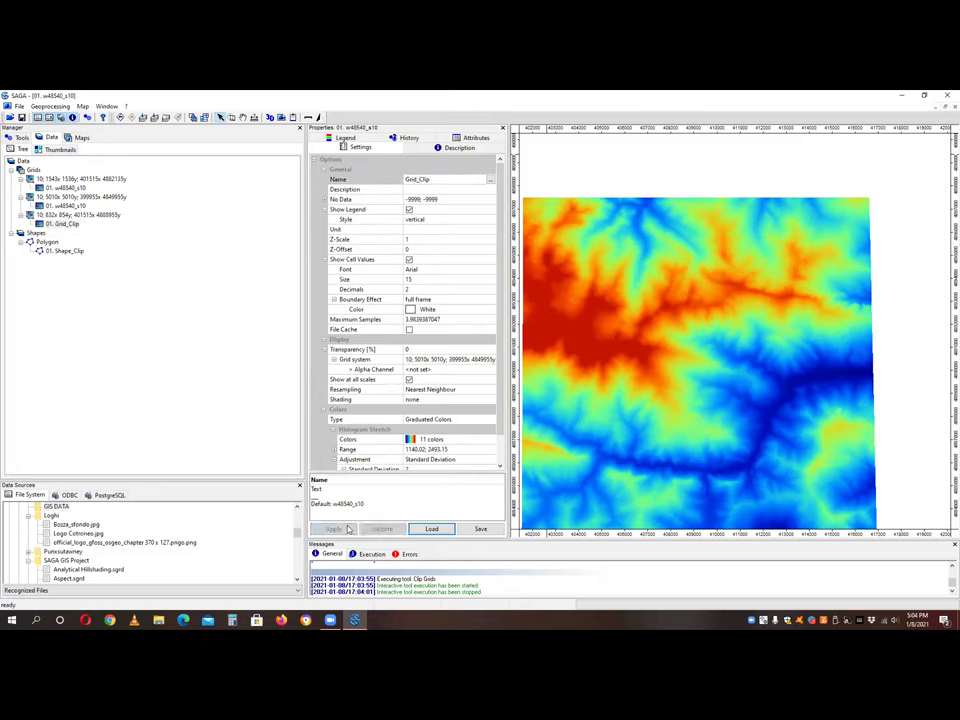
- Close the grid's properties and display Grid_Clip in a new map
click(503, 129)
click(64, 225)
double_click(65, 228)
click(456, 381)
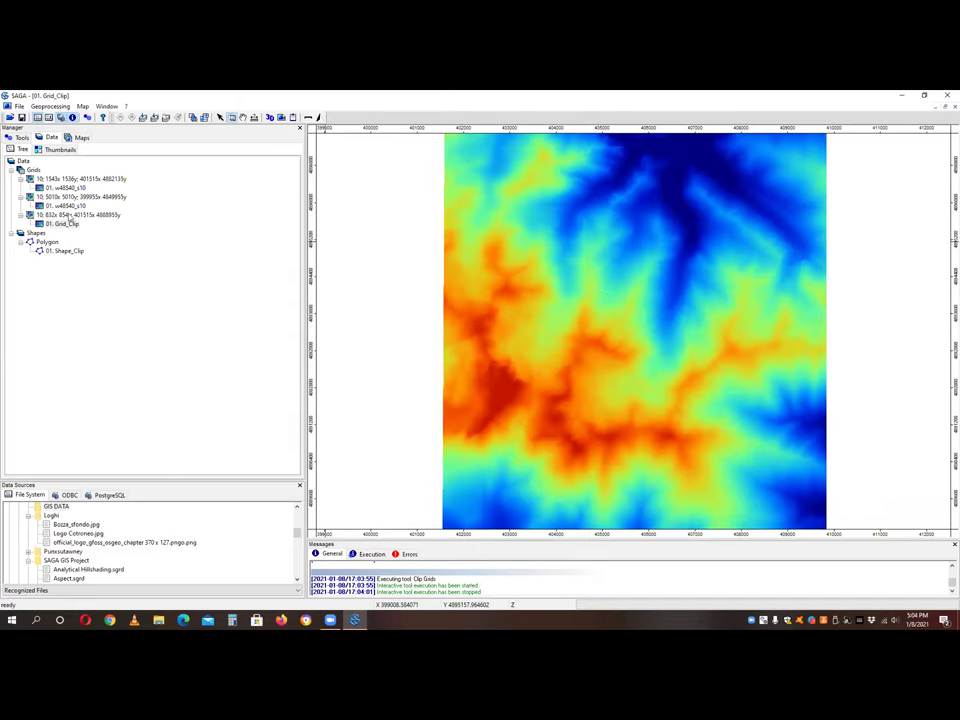
click(66, 181)
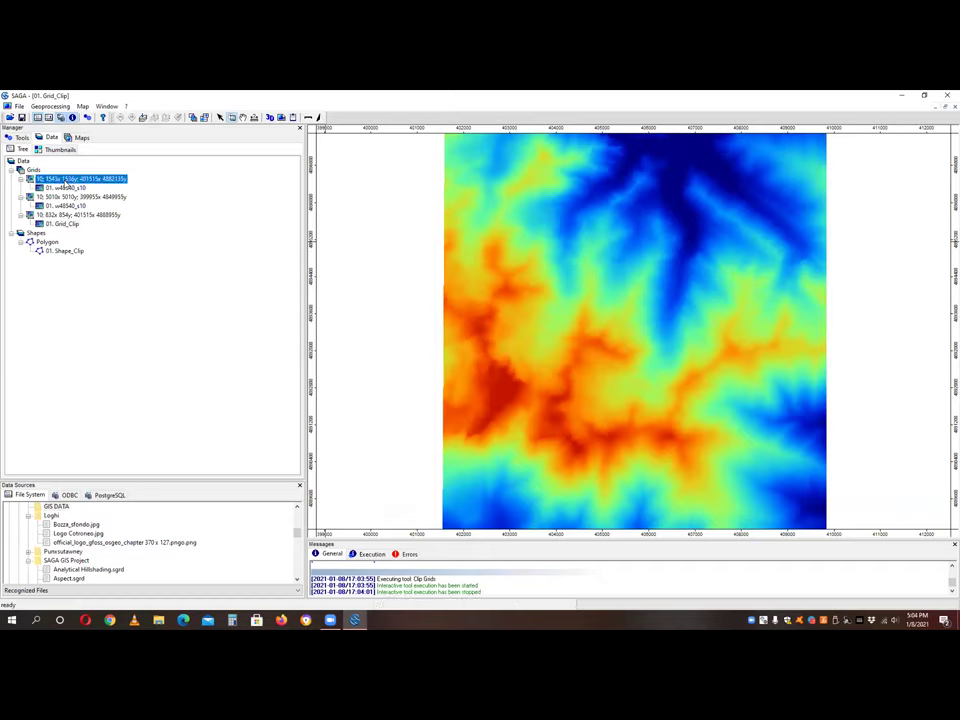
right_click(63, 180)
click(95, 202)
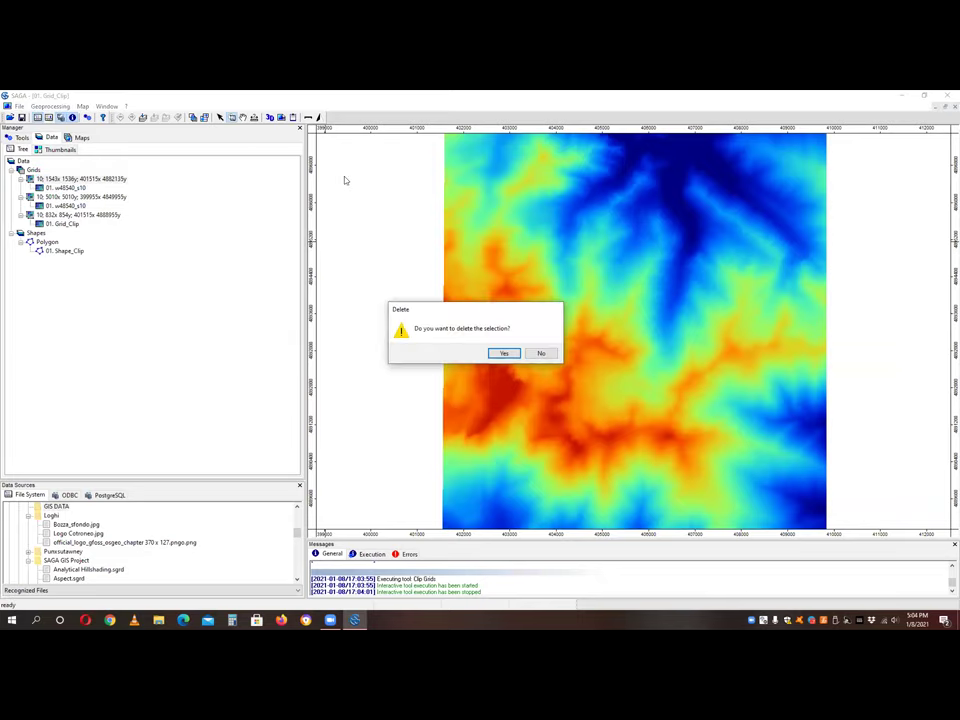
key(Return)
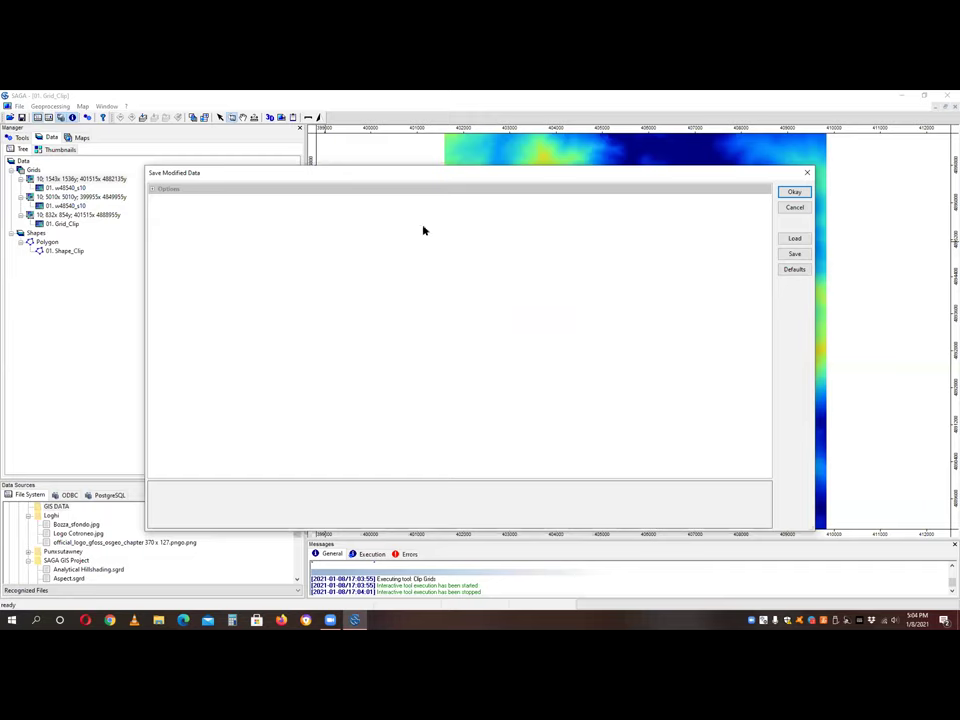
click(806, 172)
- Close the original 5010 x 5010 grid system and confirm its deletion from the loaded data
right_click(76, 197)
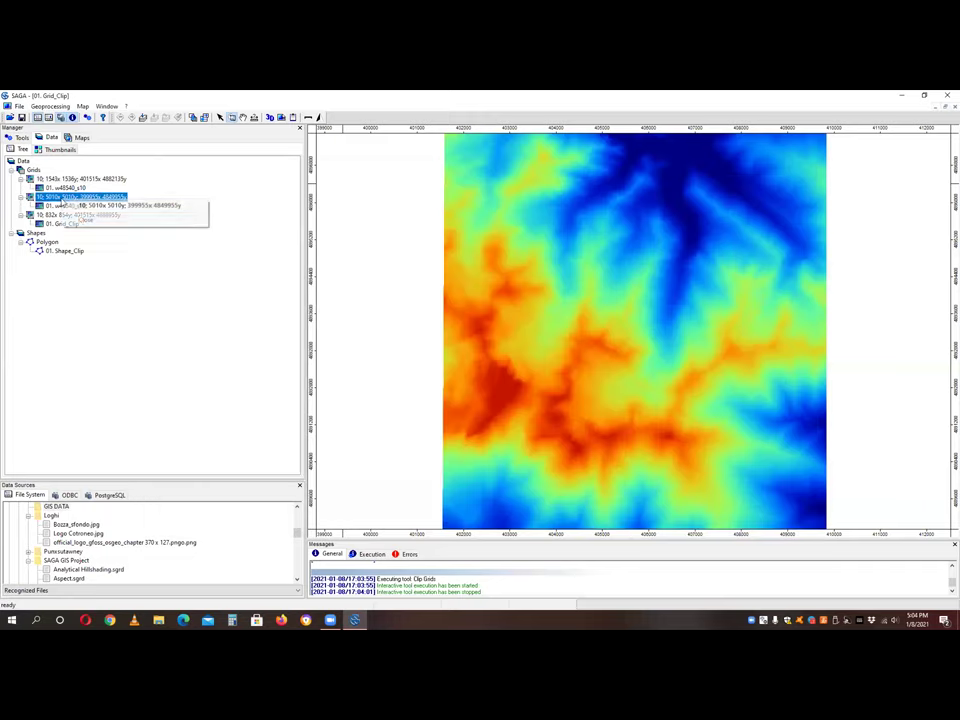
click(84, 219)
key(Return)
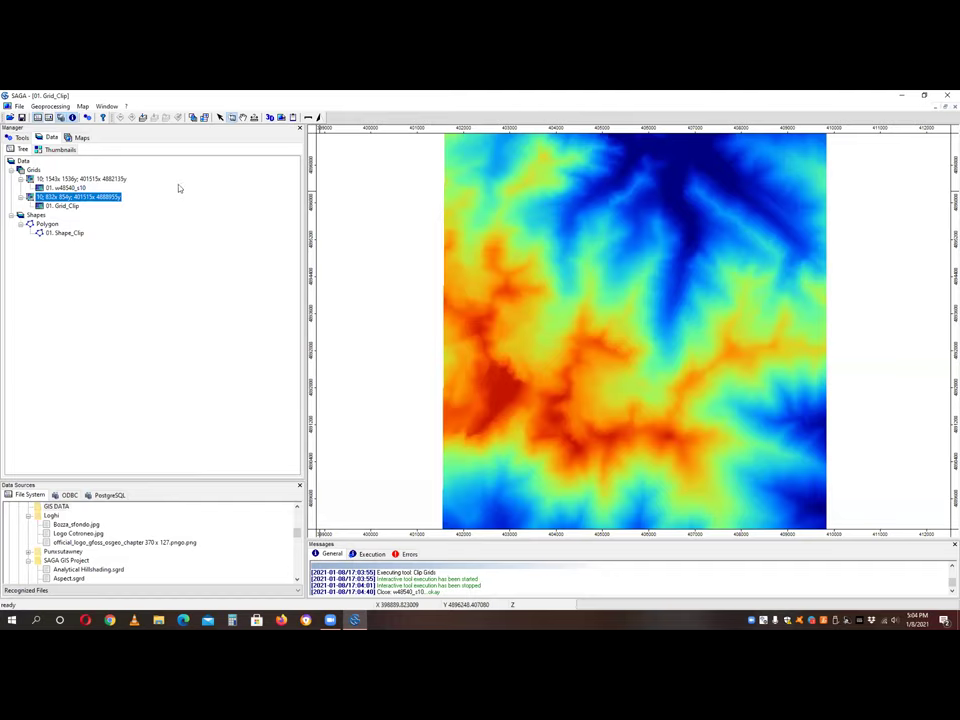
- Collapse the Grid and Terrain Analysis libraries and open Contour Lines from Grid from the Shapes-Grid Tools
click(22, 138)
scroll(116, 289, up, 6)
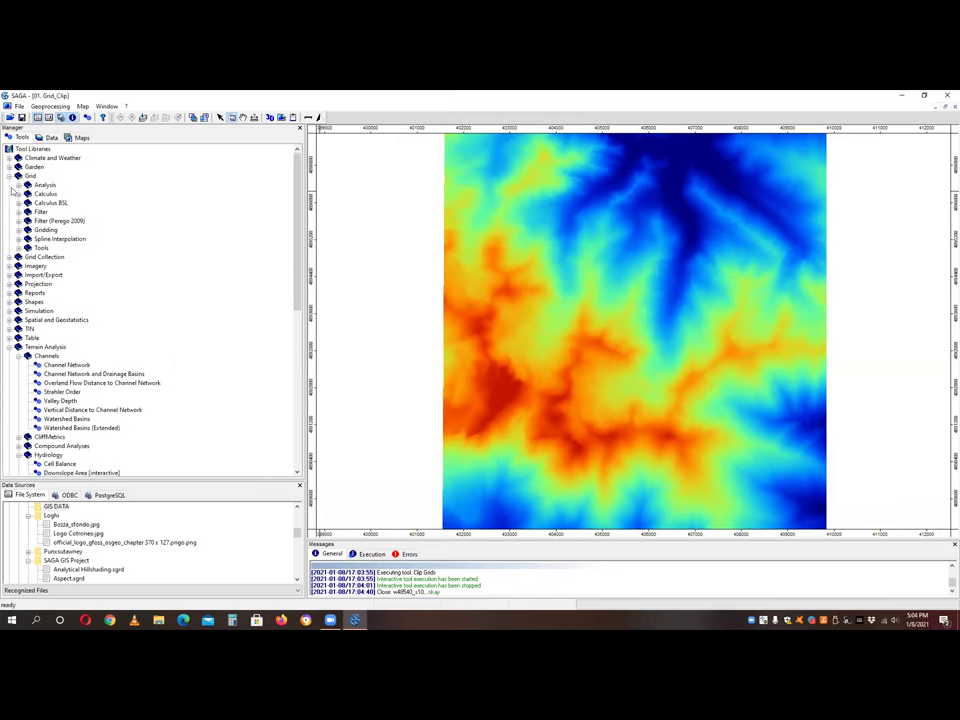
click(9, 176)
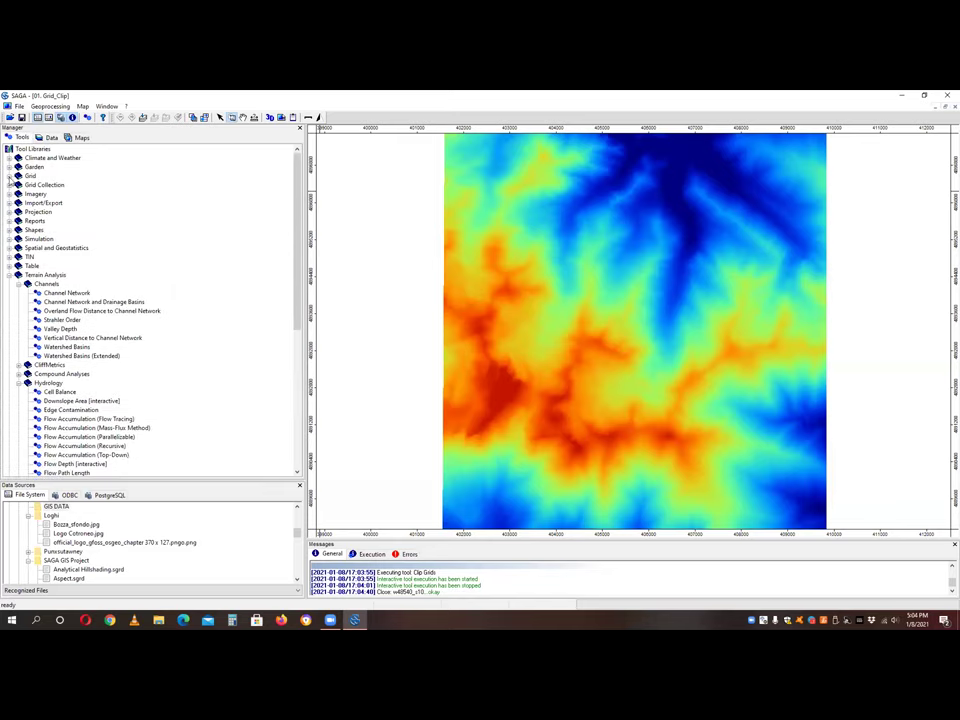
click(9, 275)
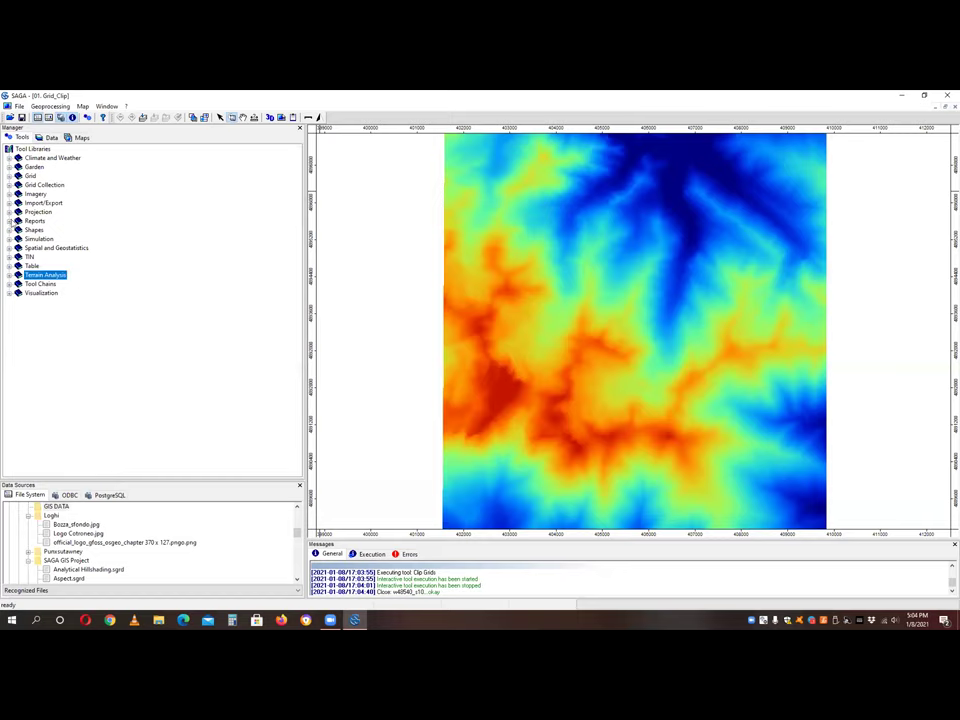
click(9, 231)
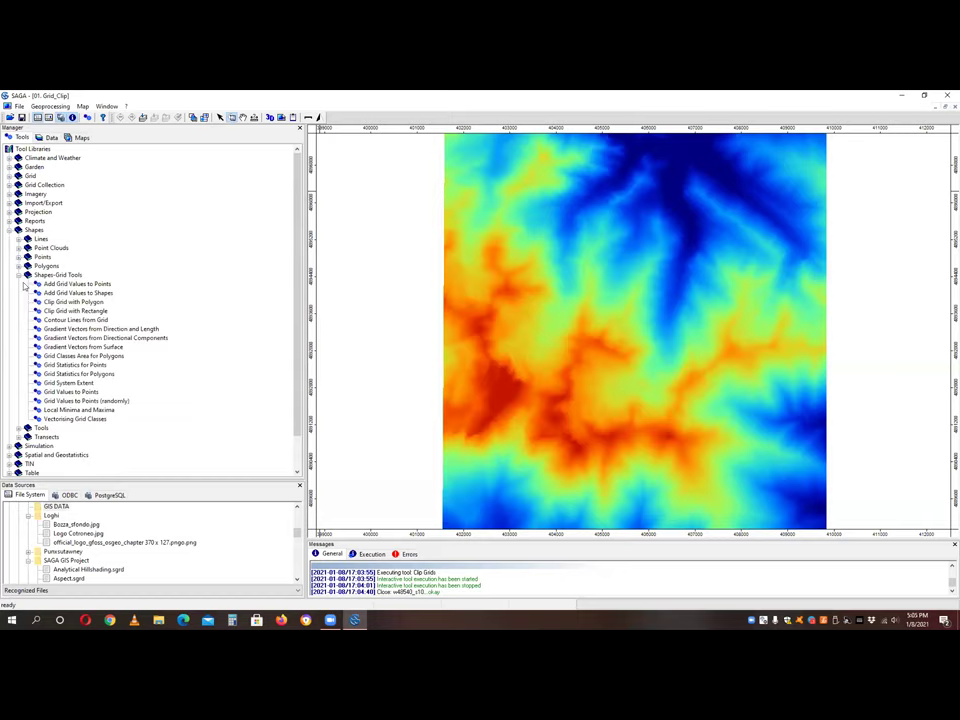
double_click(58, 320)
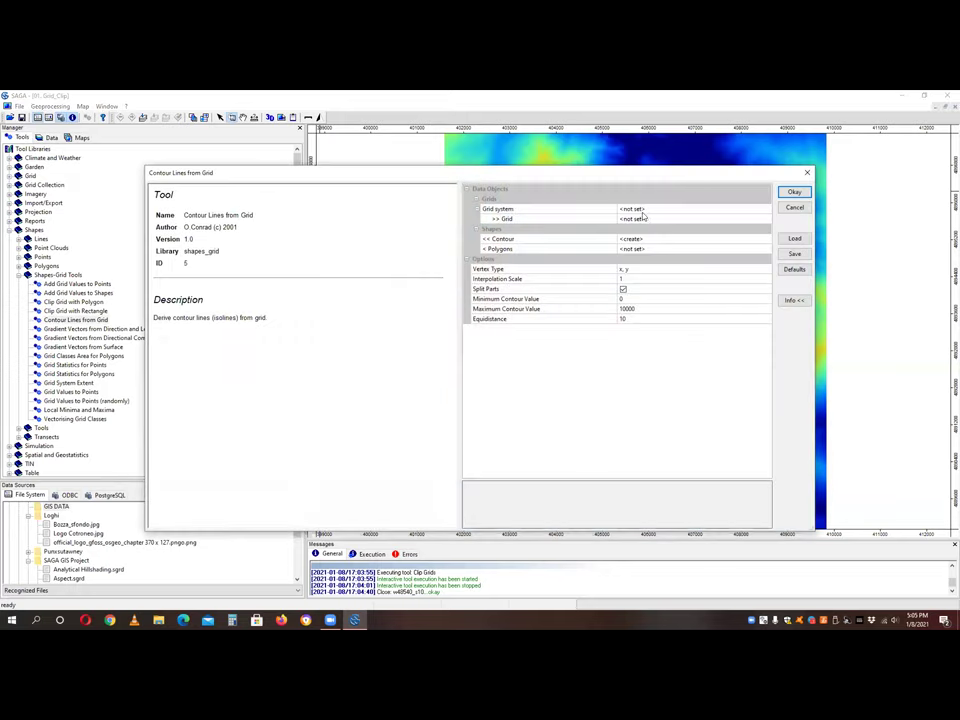
- Choose the 832 x 854 grid system and Grid_Clip as the input for the contour lines
click(640, 209)
click(652, 226)
click(550, 232)
click(550, 244)
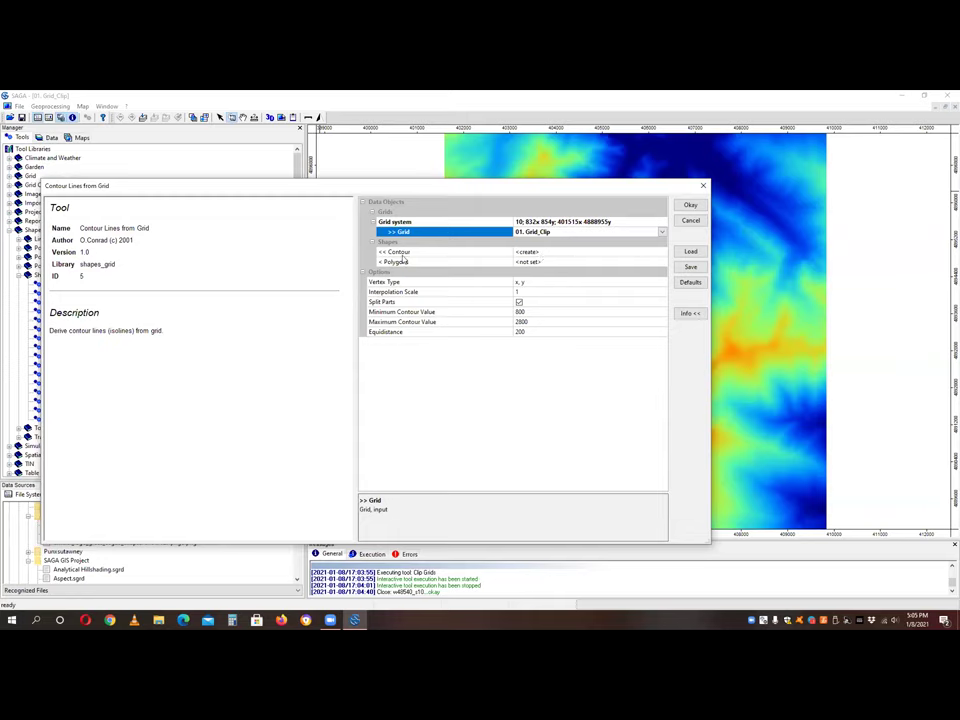
- Set the contour equidistance to 40 and run the contour extraction
click(522, 332)
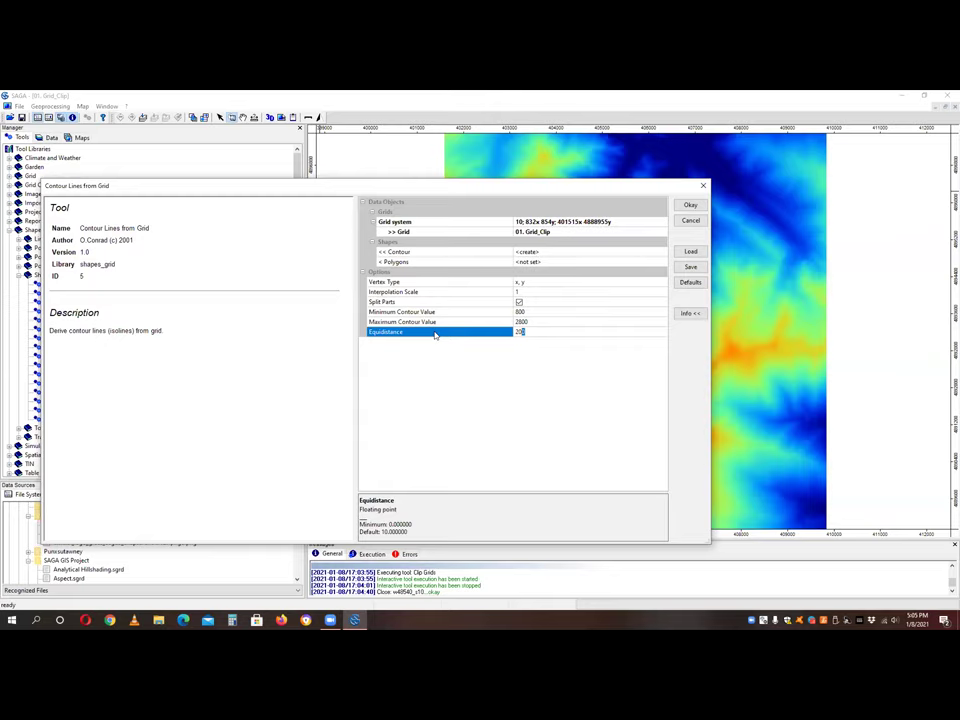
text(4)
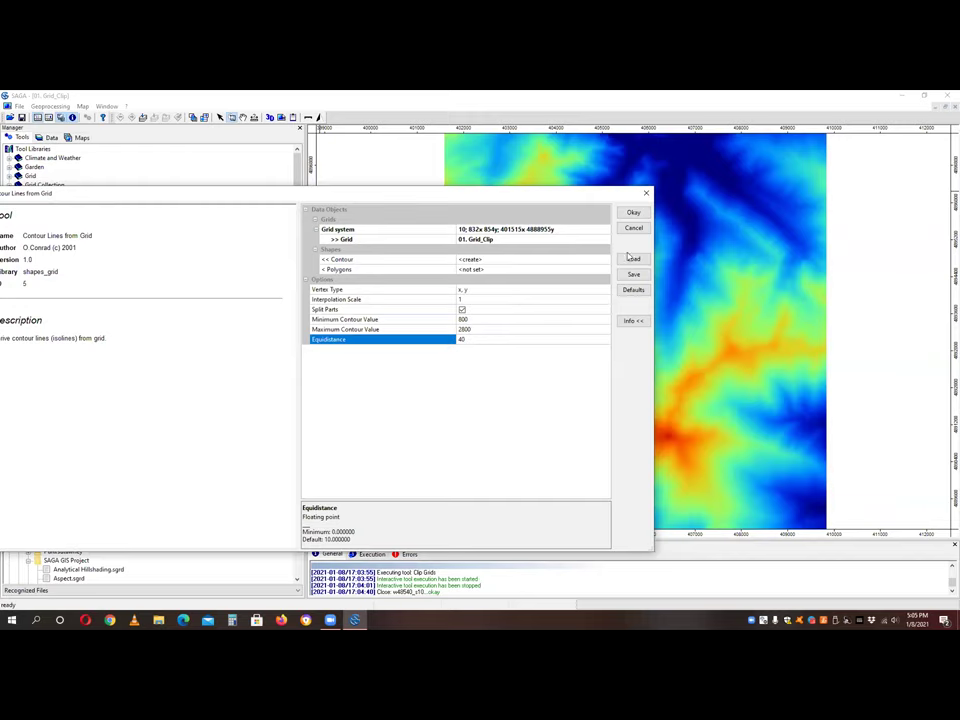
click(637, 213)
click(637, 213)
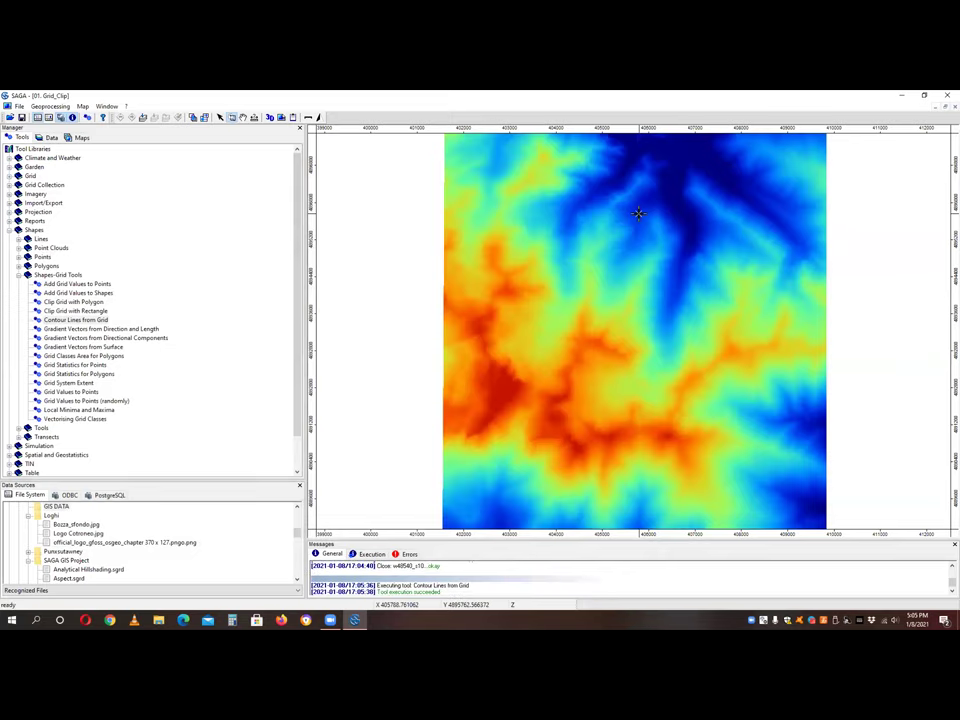
- Add the 40 m interval contour line layer to the existing Grid_Clip map
click(48, 138)
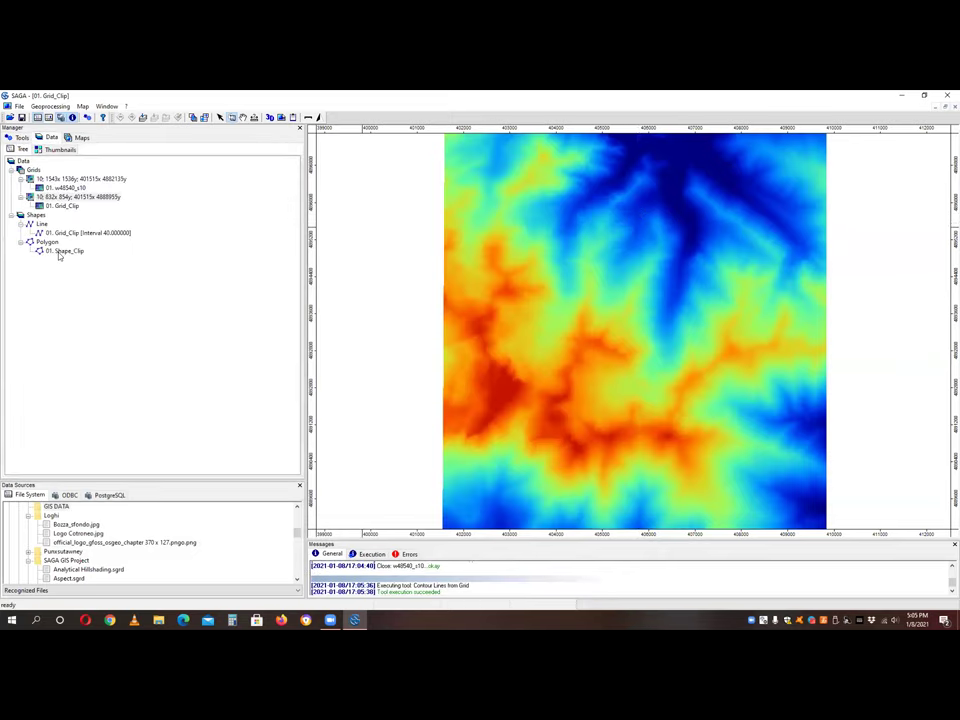
click(60, 251)
click(78, 233)
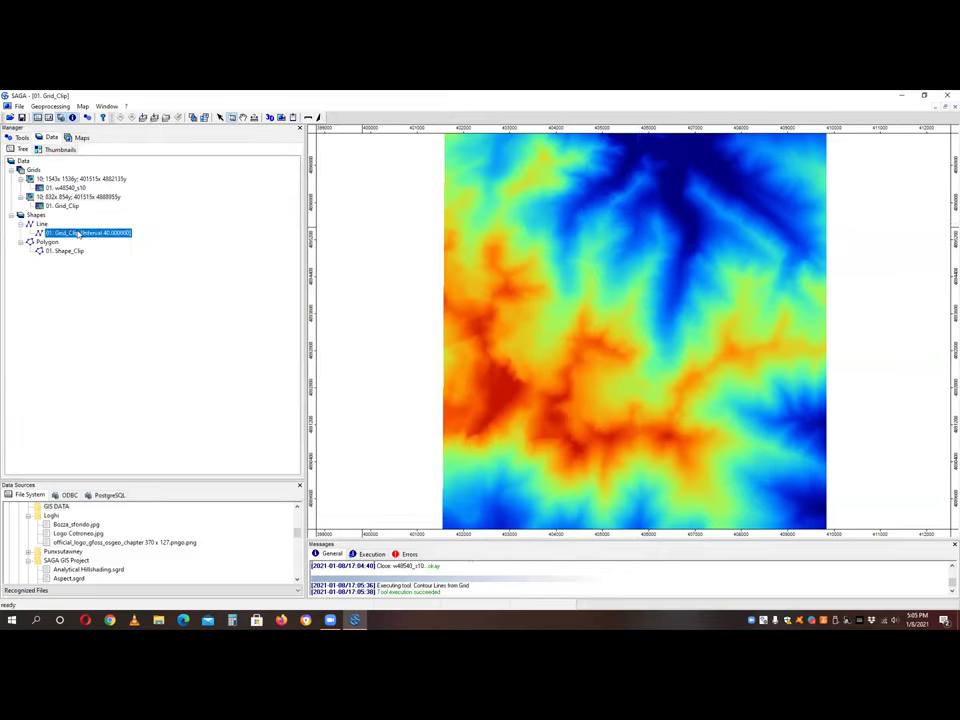
double_click(78, 233)
click(470, 356)
click(464, 387)
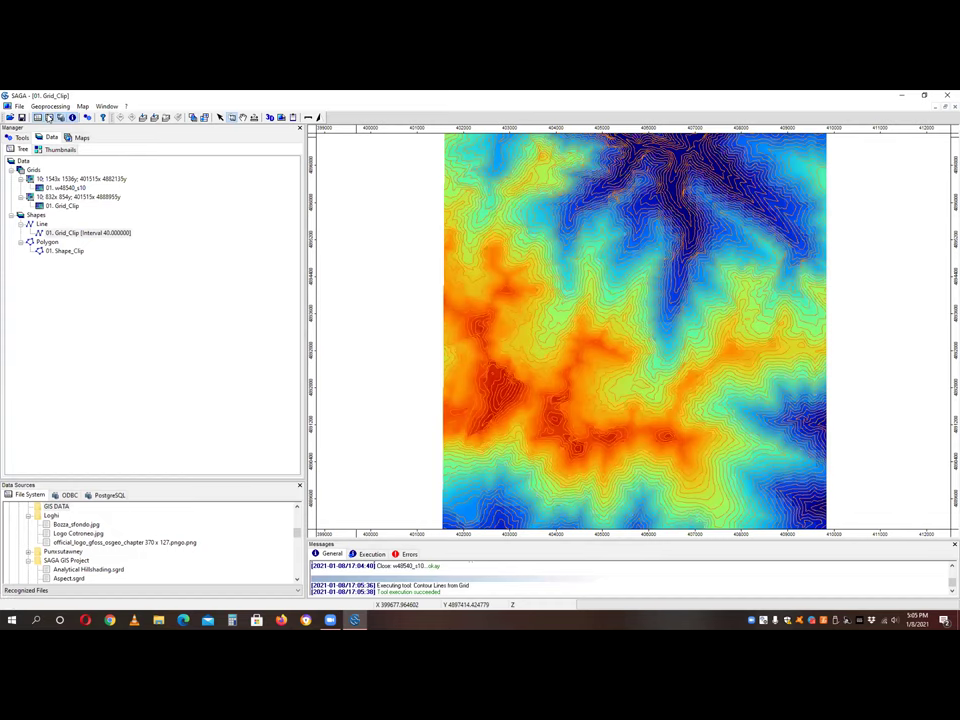
- Show the contour layer's properties, set its single symbol color to White and apply the change
click(48, 117)
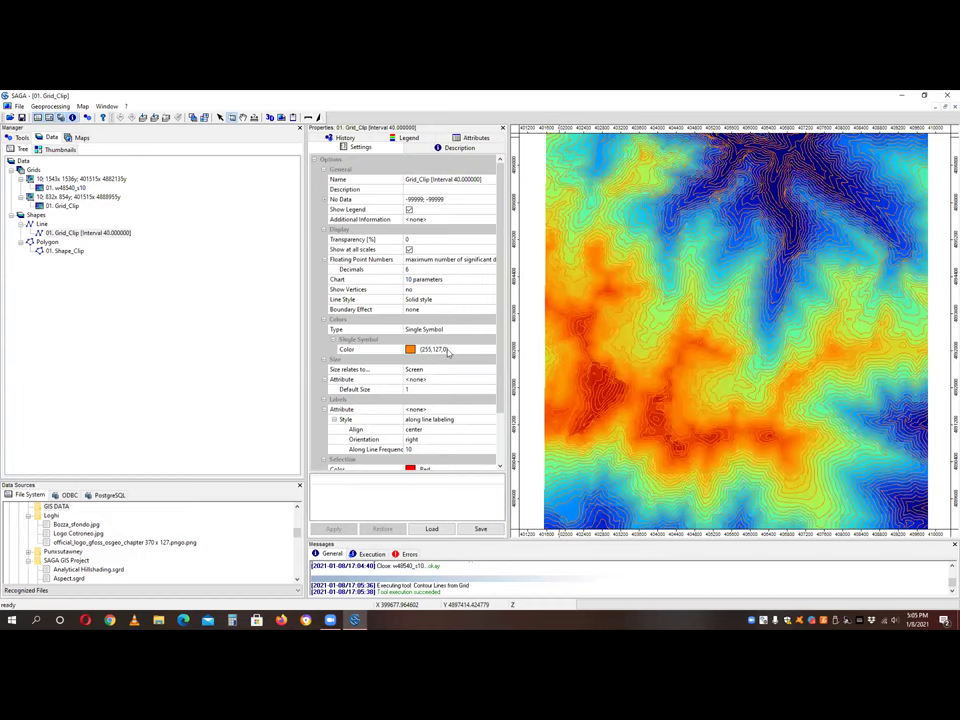
click(448, 352)
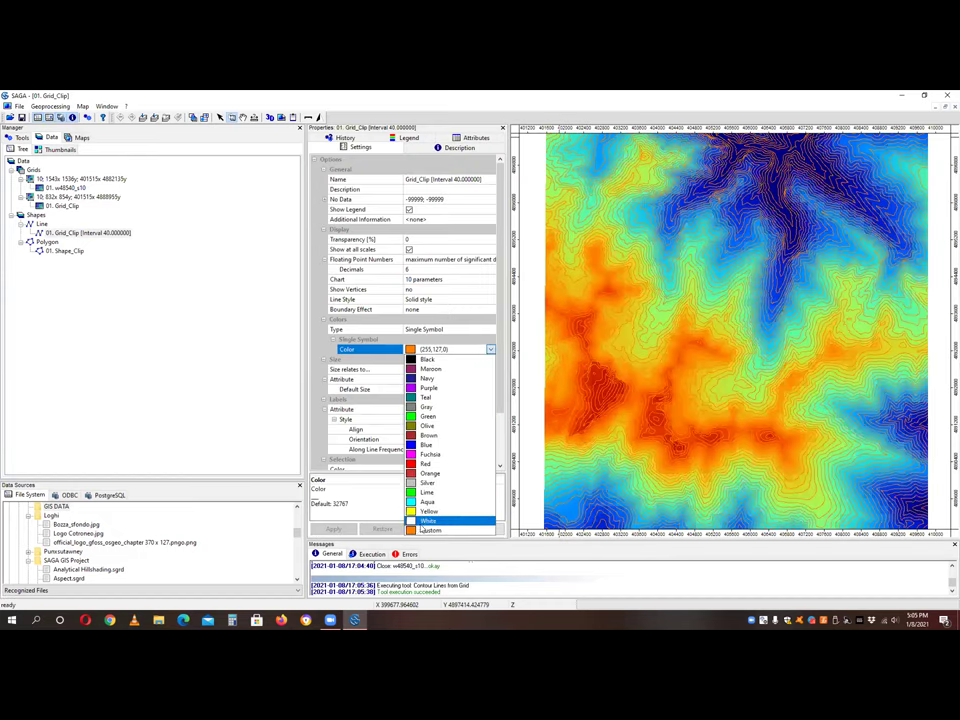
key(Escape)
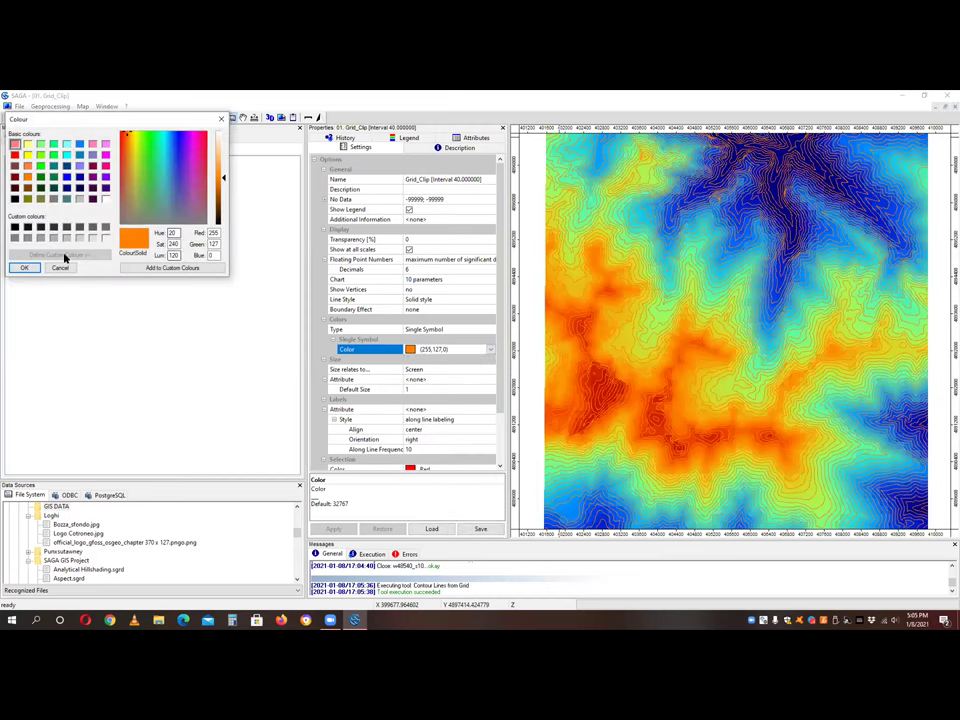
click(22, 269)
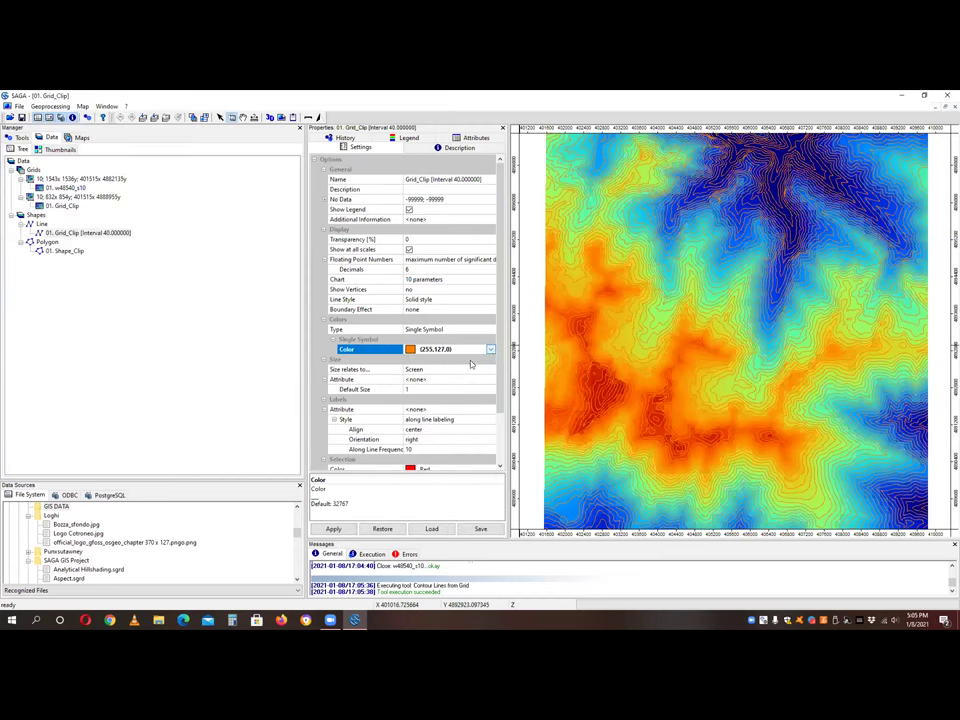
click(476, 349)
click(428, 520)
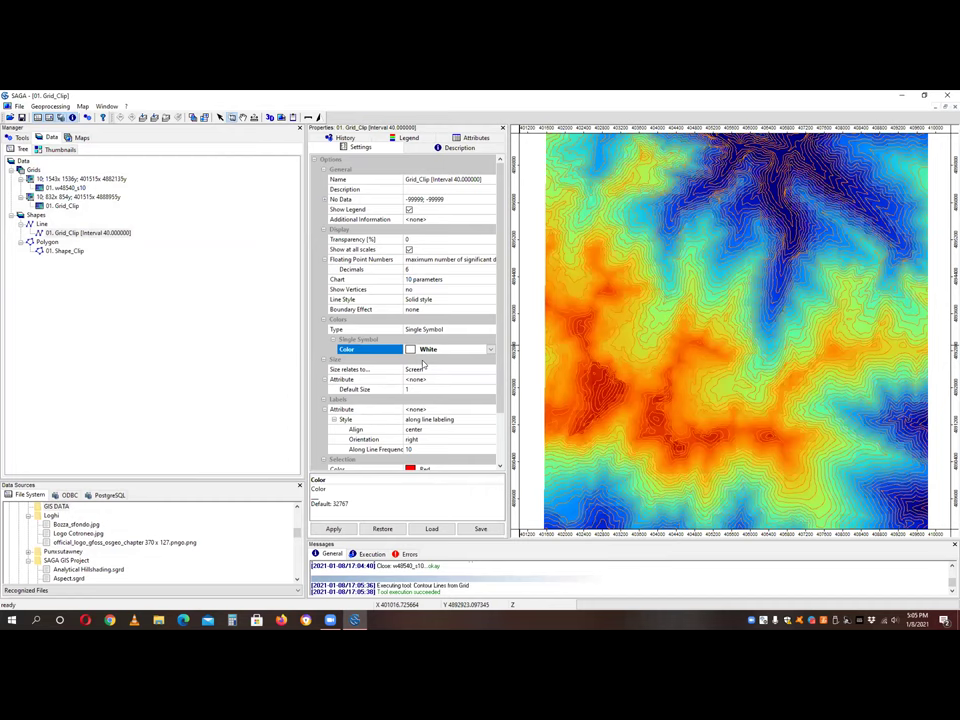
click(336, 529)
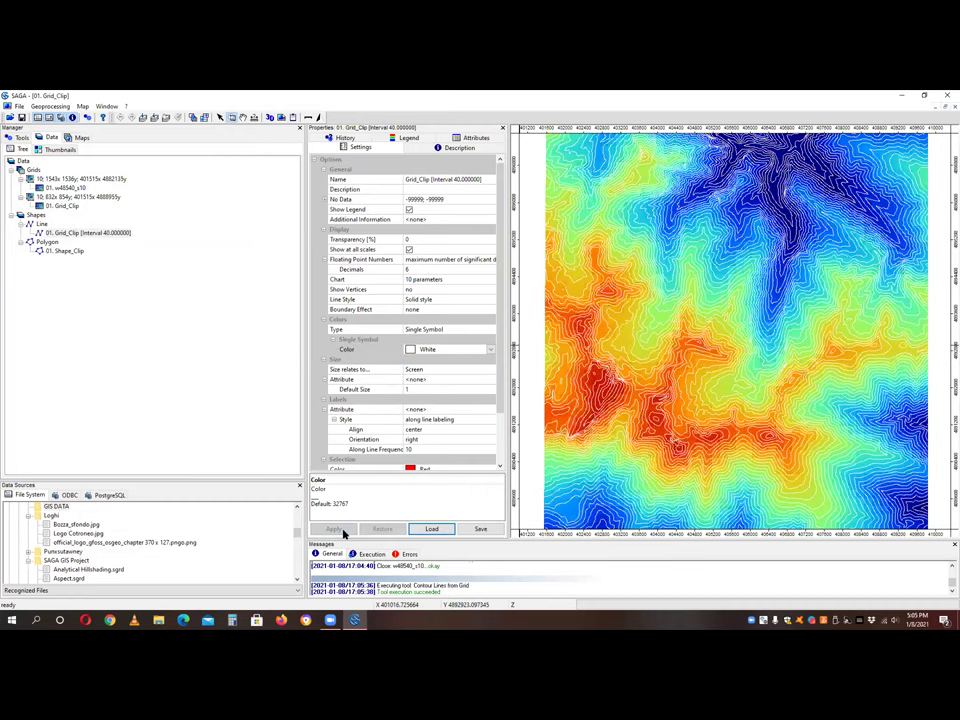
- Set both the size attribute and the label attribute of the contour layer to Z and apply them
click(420, 380)
click(420, 399)
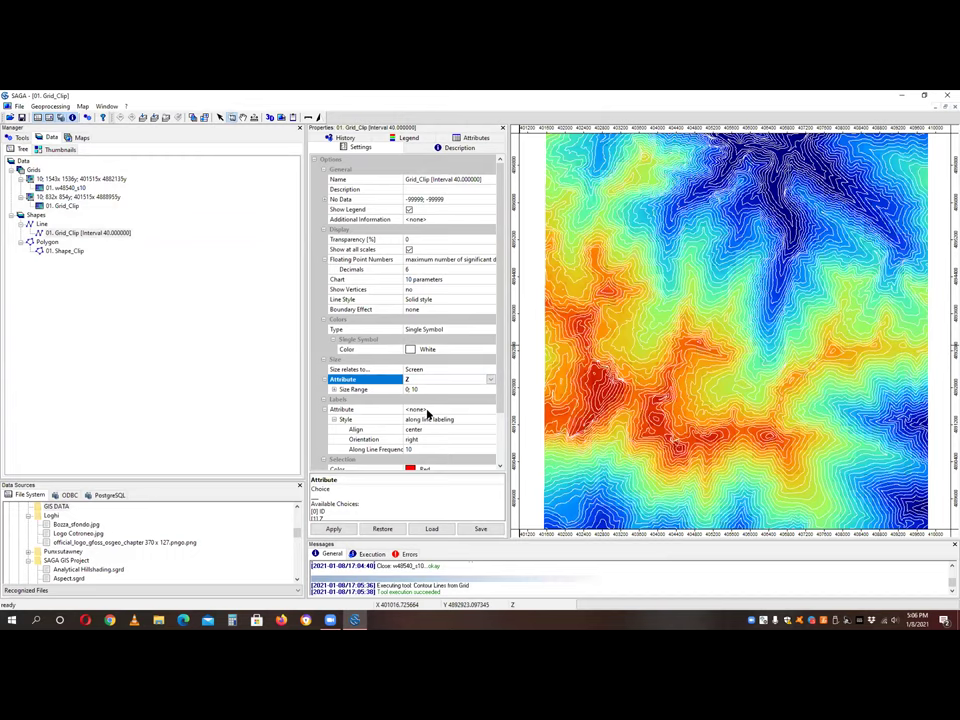
click(428, 410)
click(422, 429)
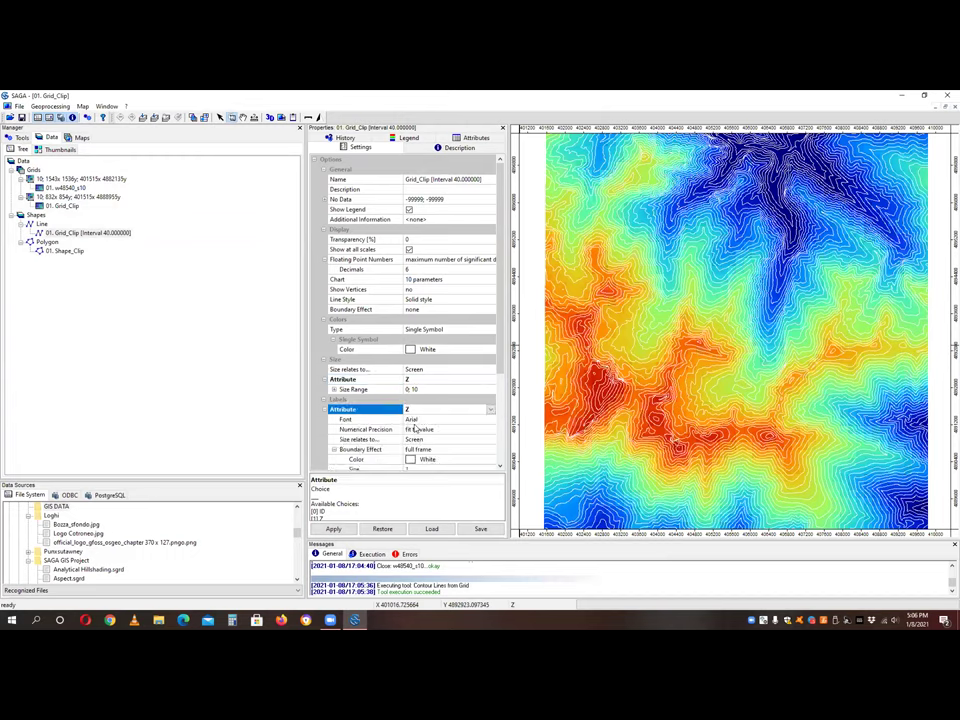
click(344, 531)
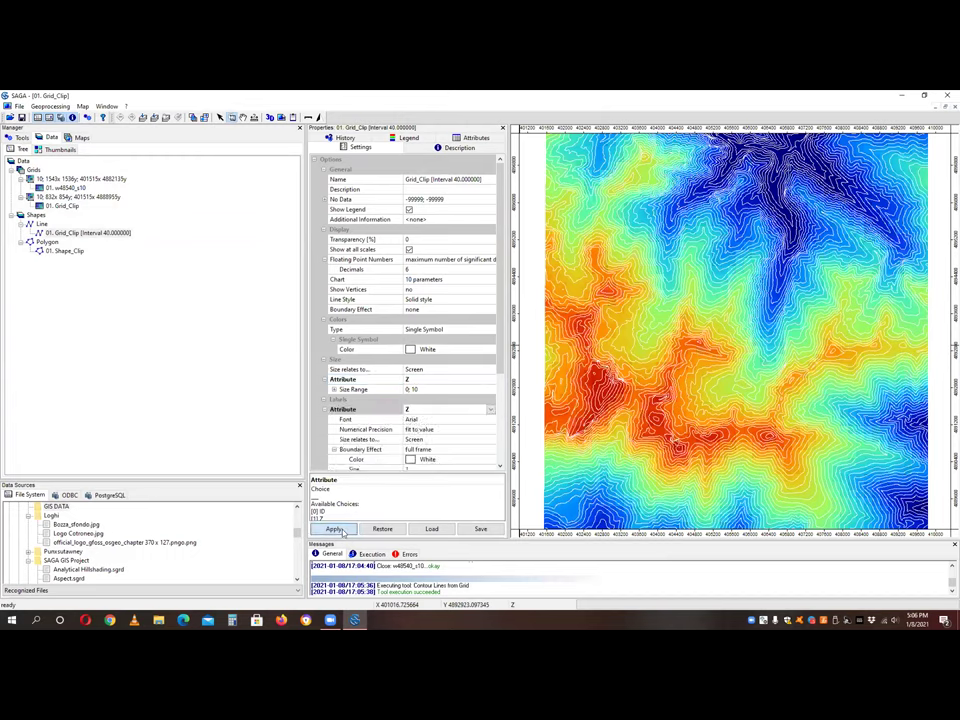
- Reset the contour layer's size attribute to none, apply it, and inspect the elevation labels on the map
click(430, 380)
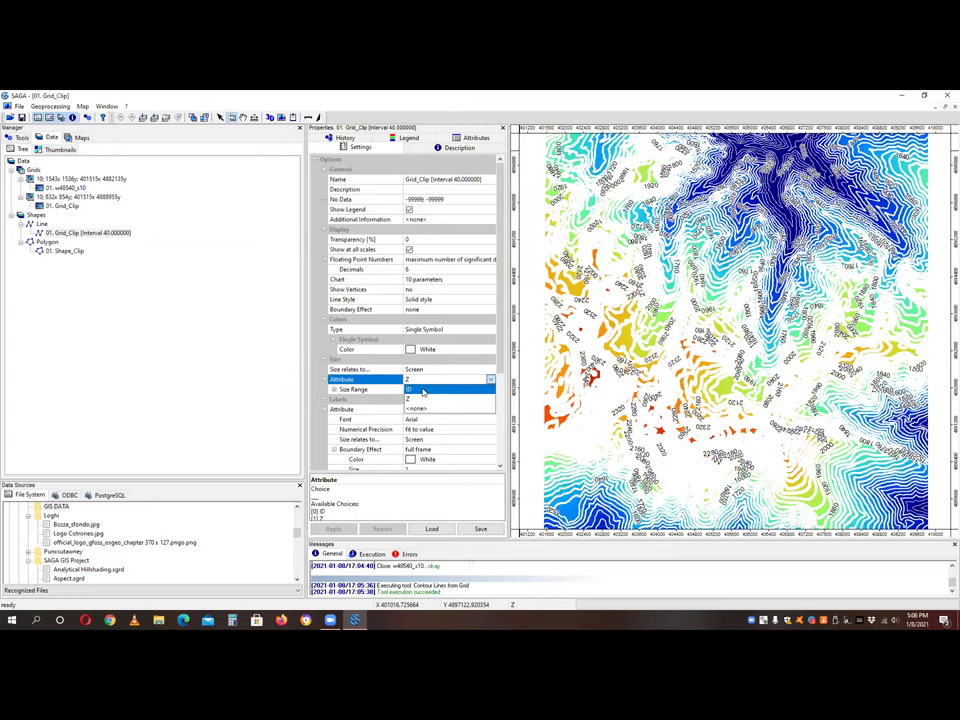
click(415, 408)
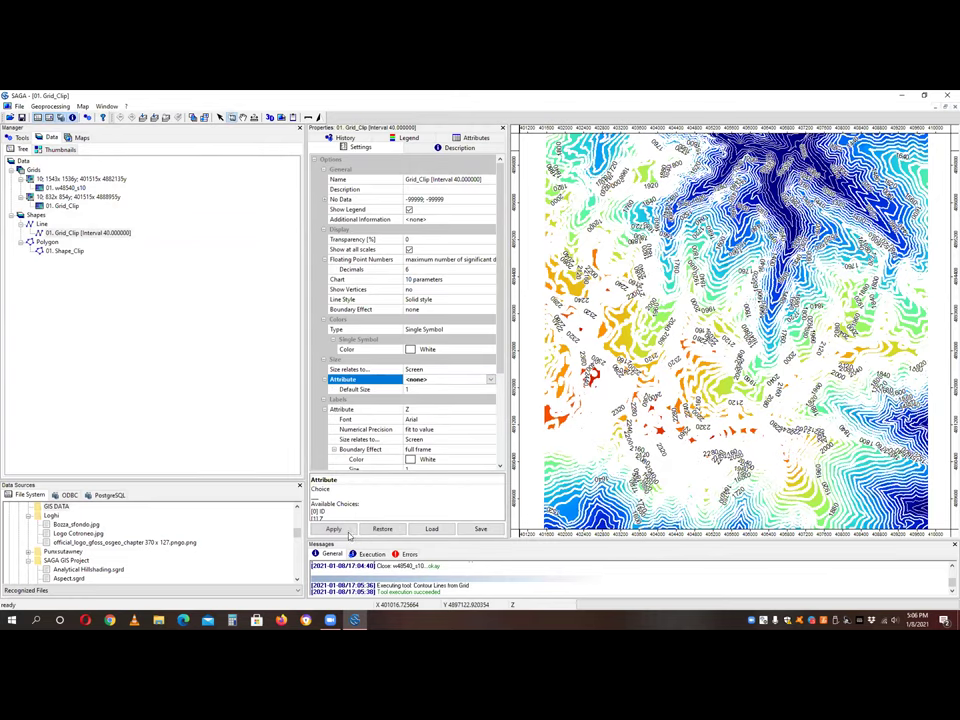
click(335, 529)
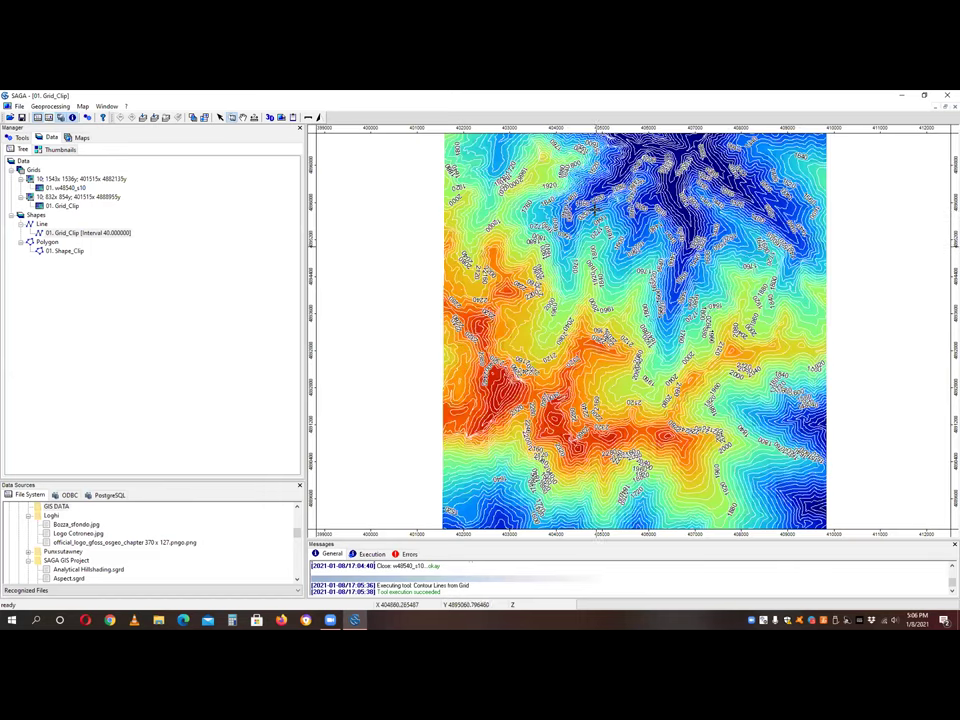
scroll(680, 265, up, 3)
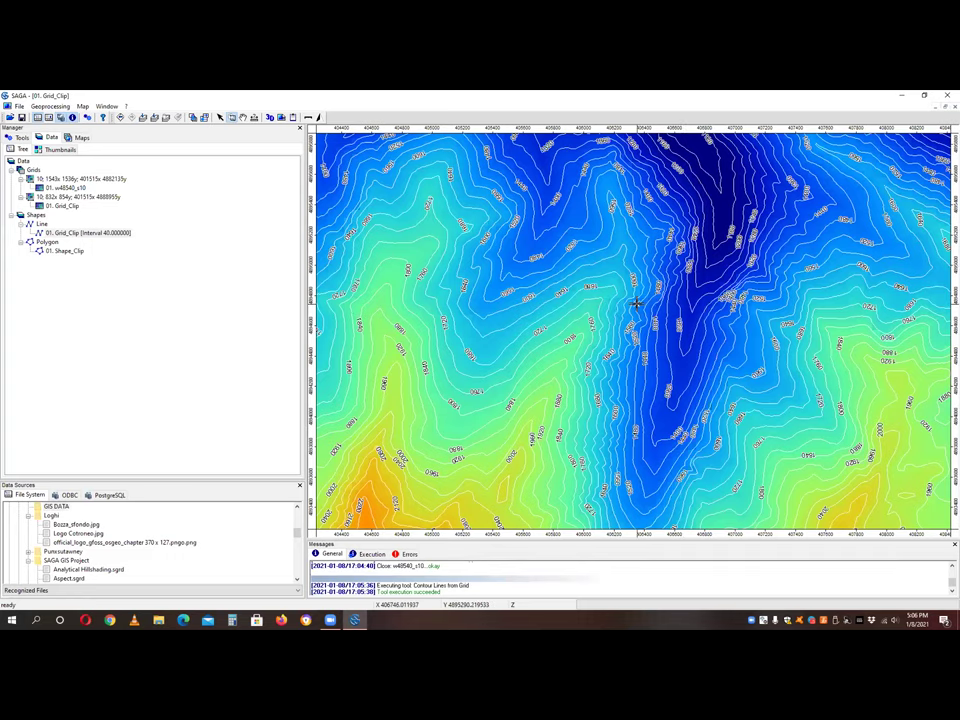
scroll(636, 303, up, 2)
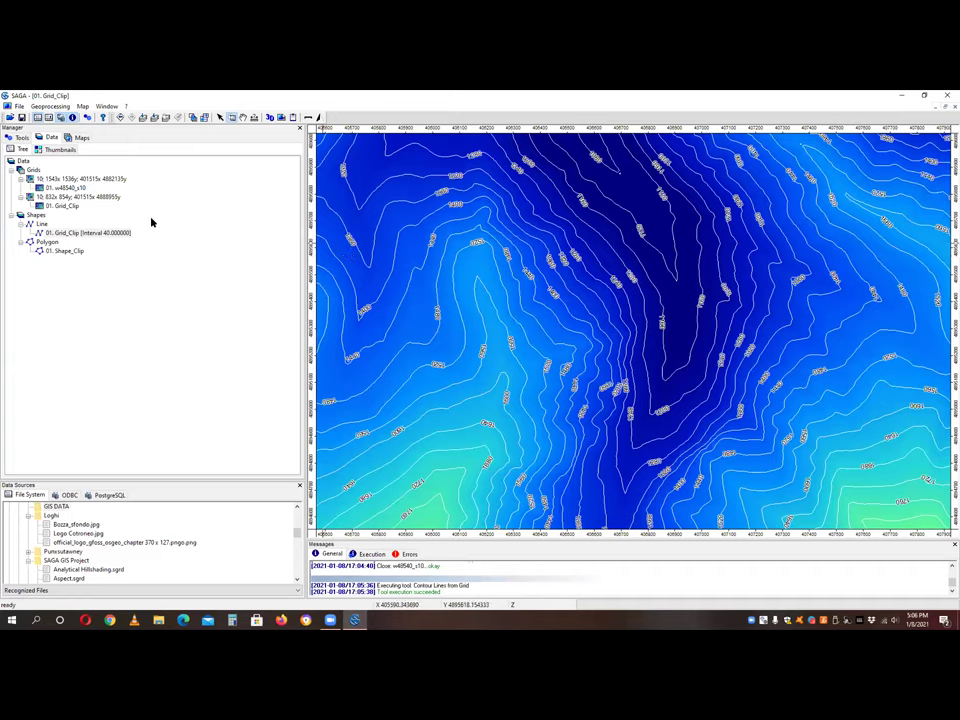
- Open Add Grid Values to Points, set the result to create, choose Grid_Clip as the input grid and try to run the tool
click(21, 137)
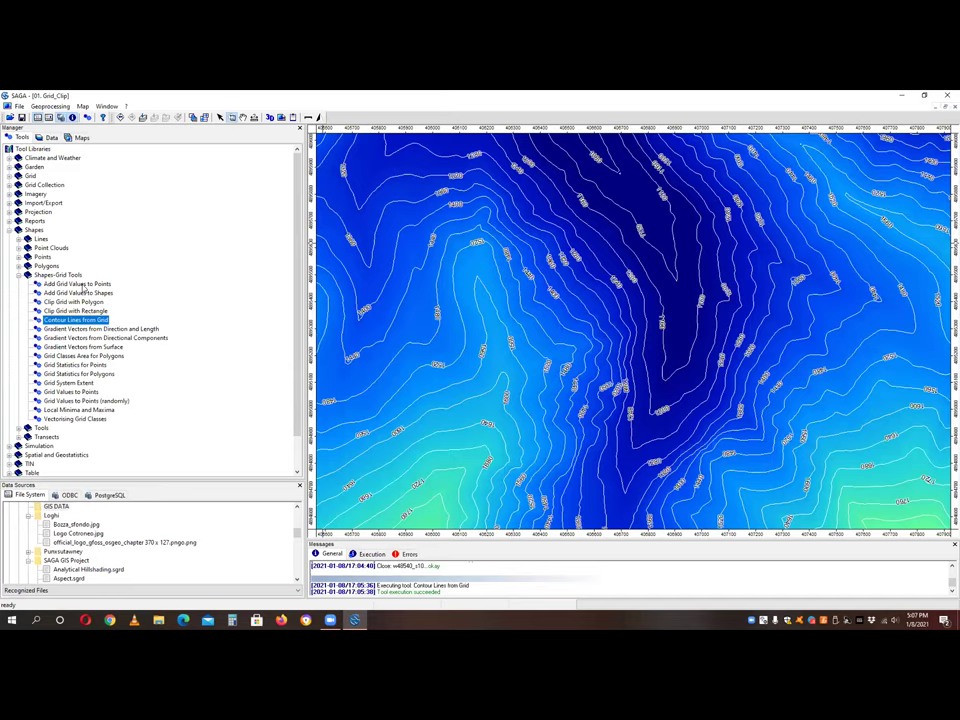
double_click(78, 284)
click(648, 208)
click(652, 218)
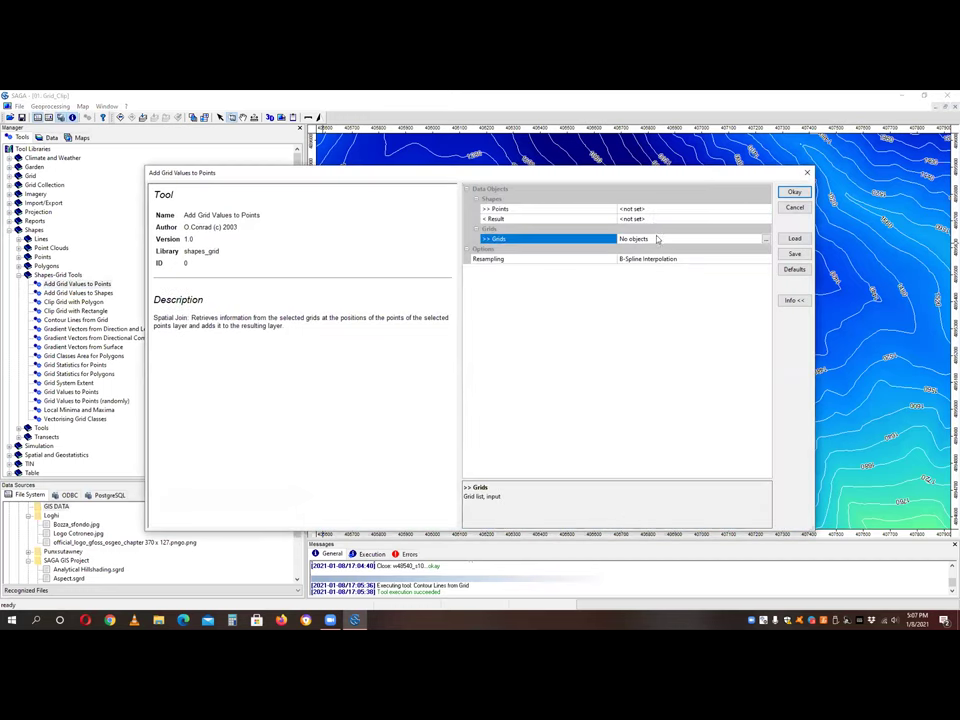
click(655, 219)
click(634, 225)
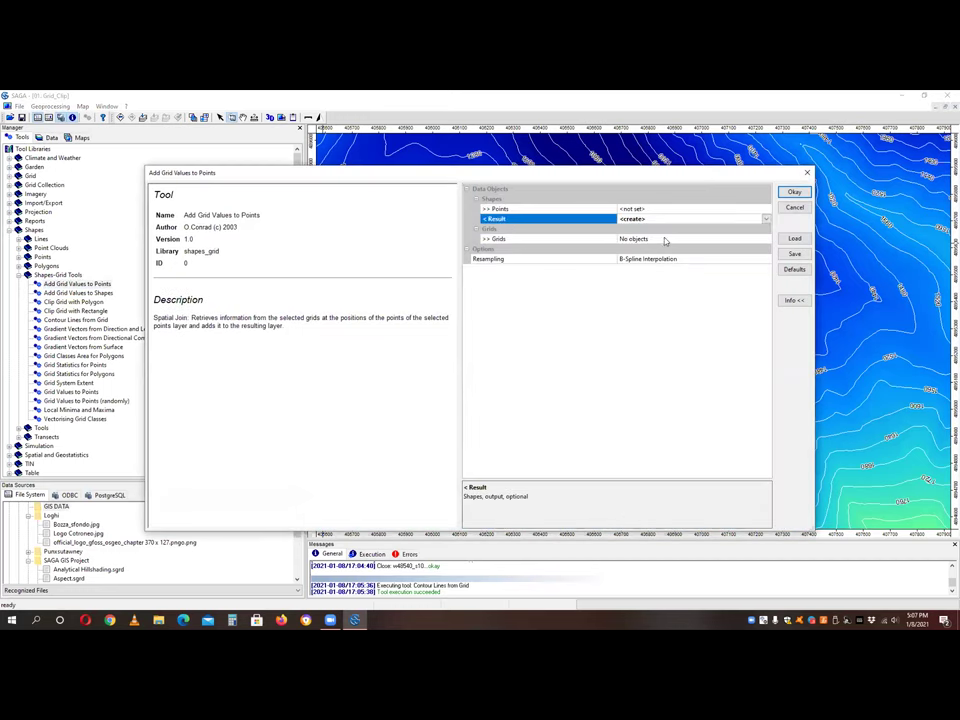
click(664, 239)
click(763, 240)
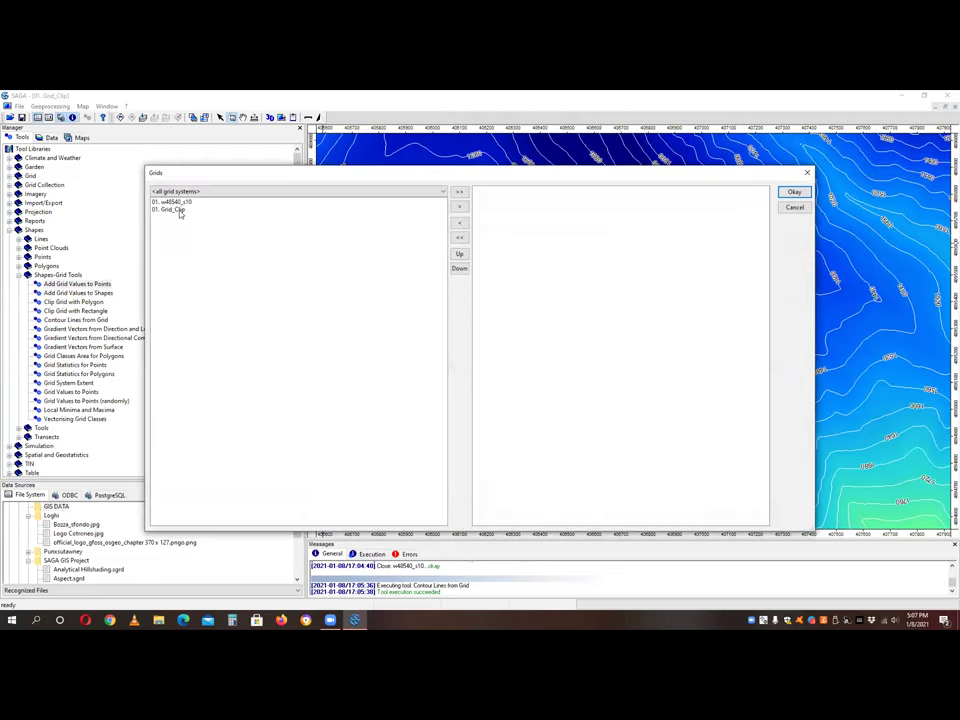
double_click(216, 212)
click(495, 192)
click(805, 193)
click(795, 193)
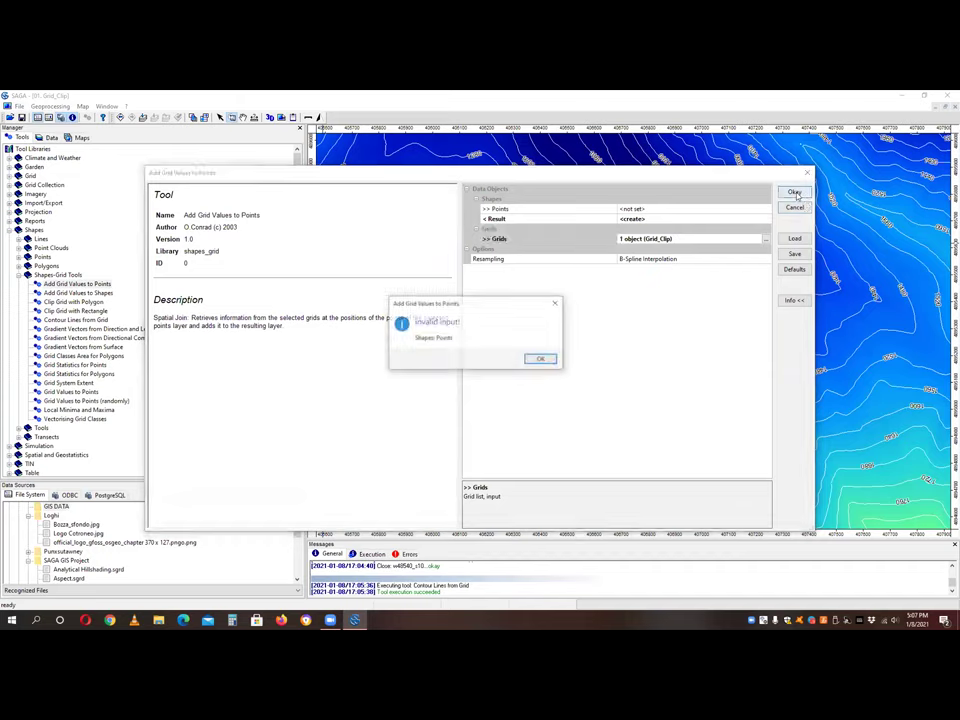
- Check the Points and Resampling choices, set the result to not set and try running Add Grid Values to Points again
click(543, 359)
click(667, 210)
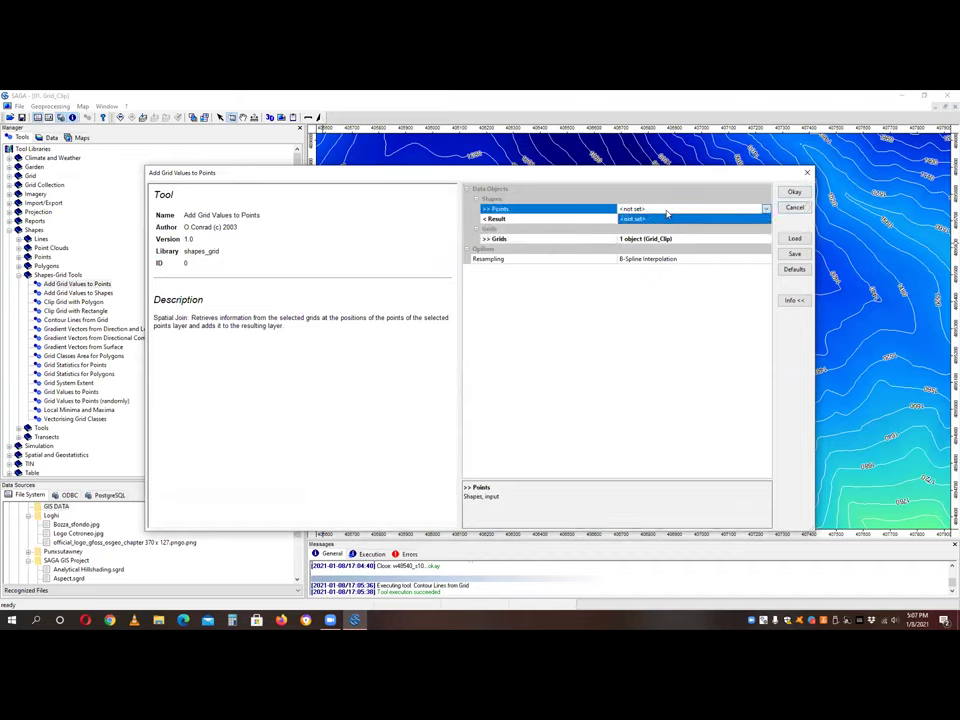
click(665, 218)
click(670, 259)
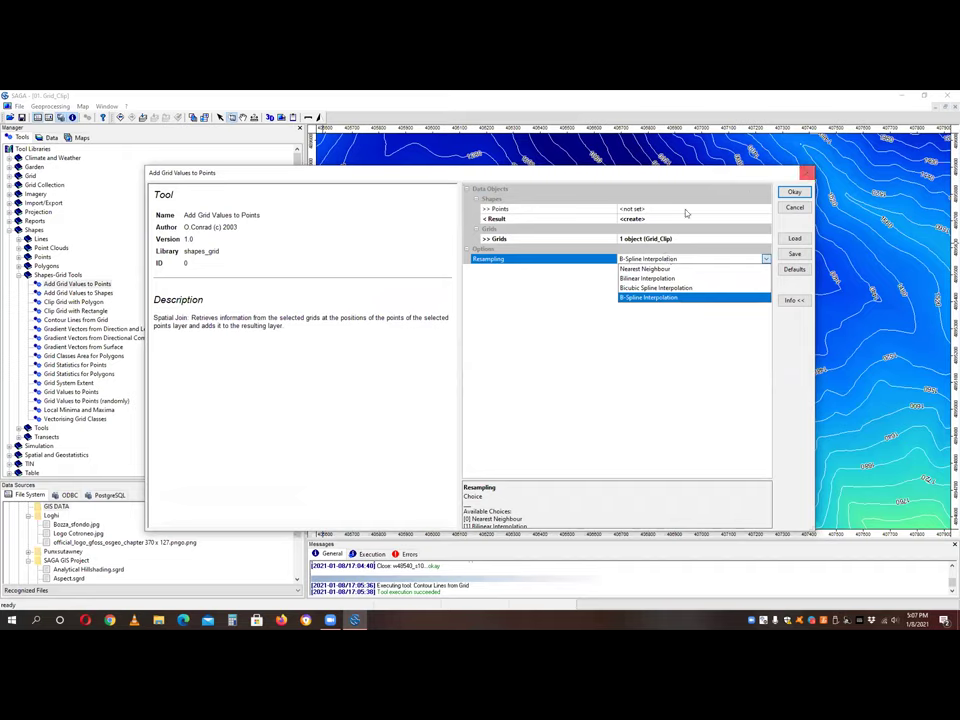
click(757, 218)
click(757, 228)
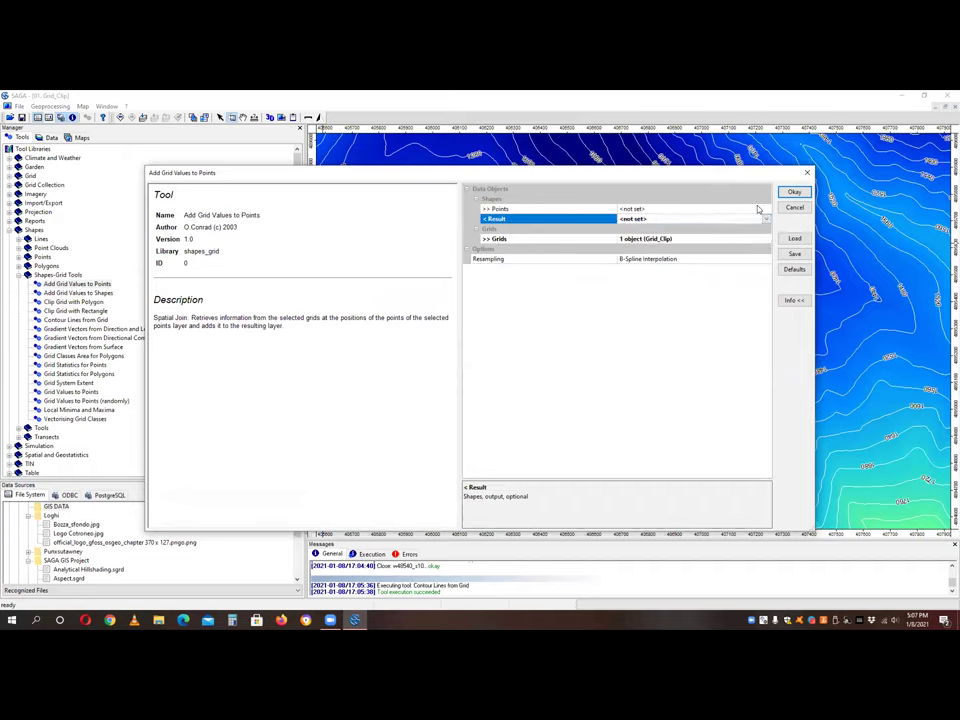
click(793, 192)
click(538, 358)
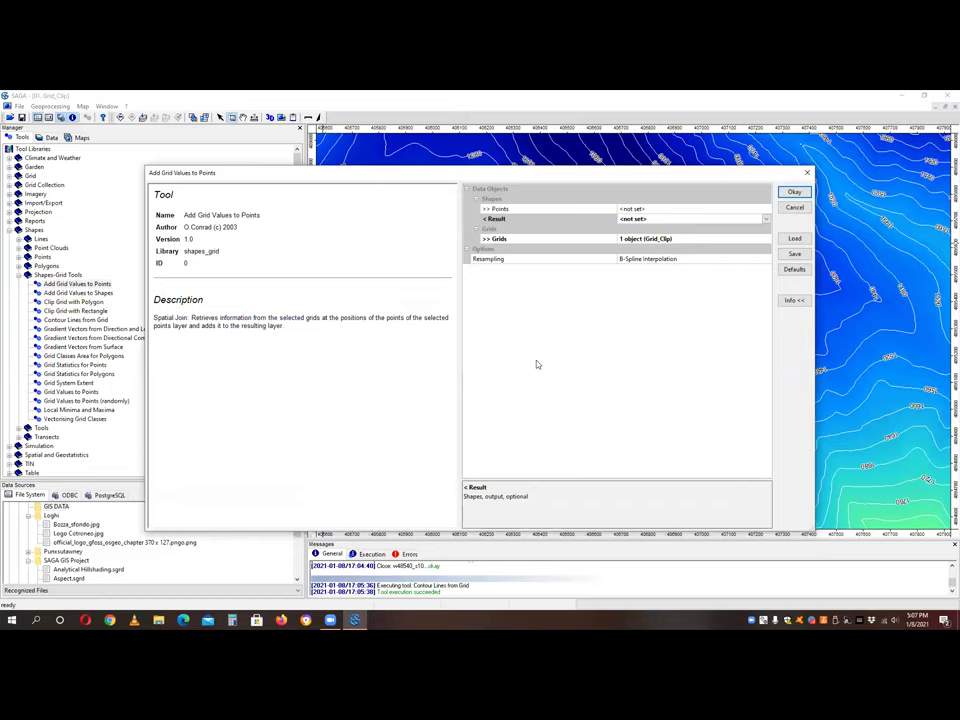
- Check the Points and Result inputs again and close Add Grid Values to Points without running it
click(658, 208)
click(658, 218)
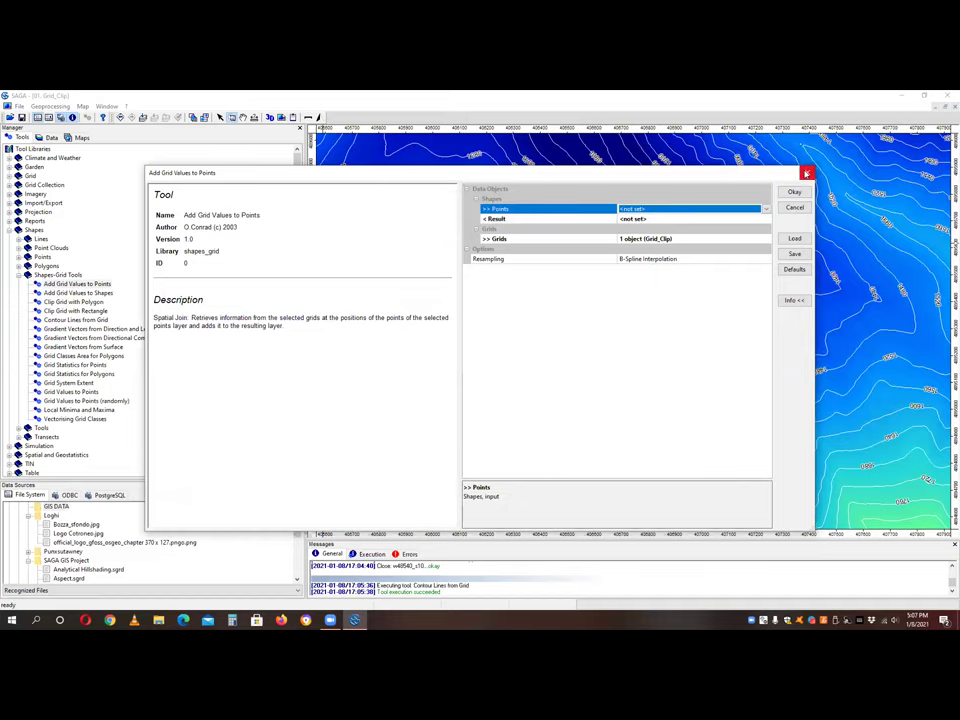
key(Escape)
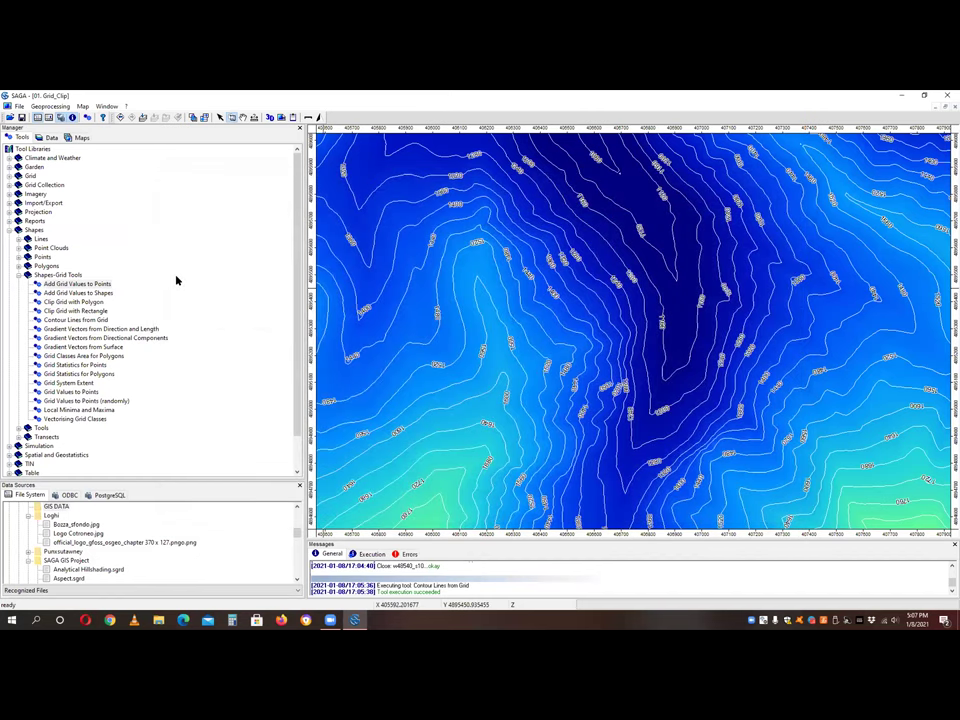
- Open Add Grid Values to Shapes, choose Grid_Clip as the input grid and try to run the tool
double_click(85, 293)
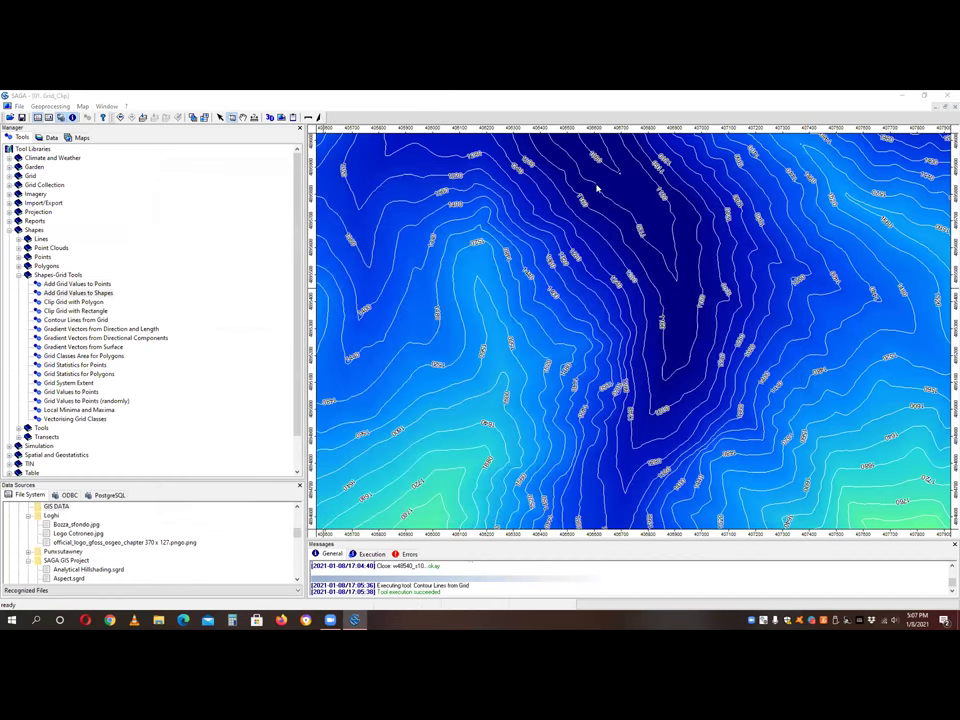
click(658, 210)
click(647, 238)
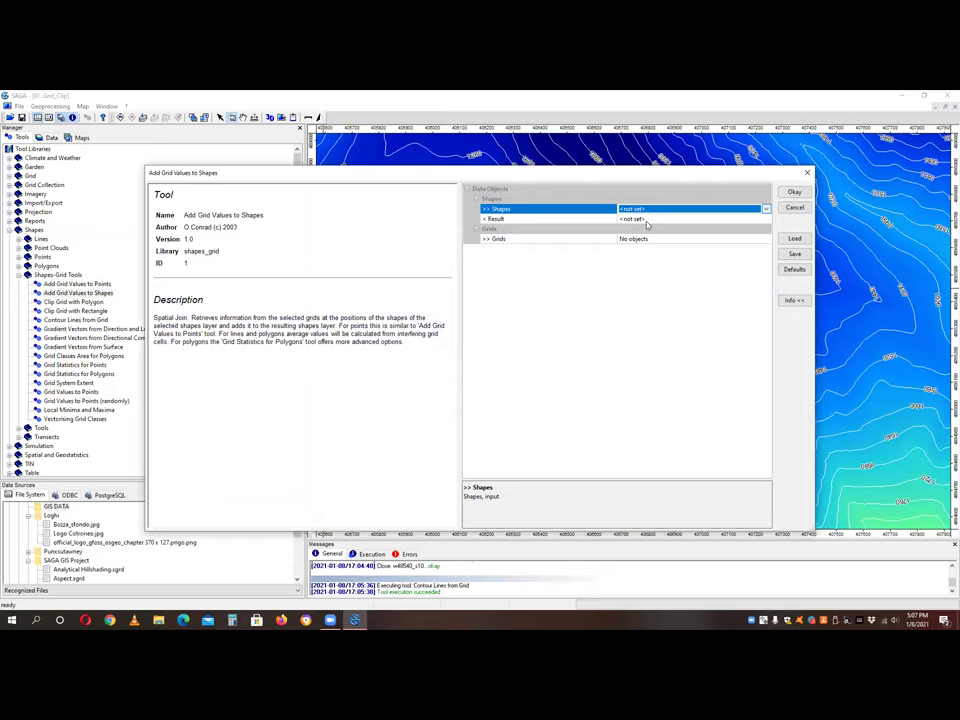
click(647, 240)
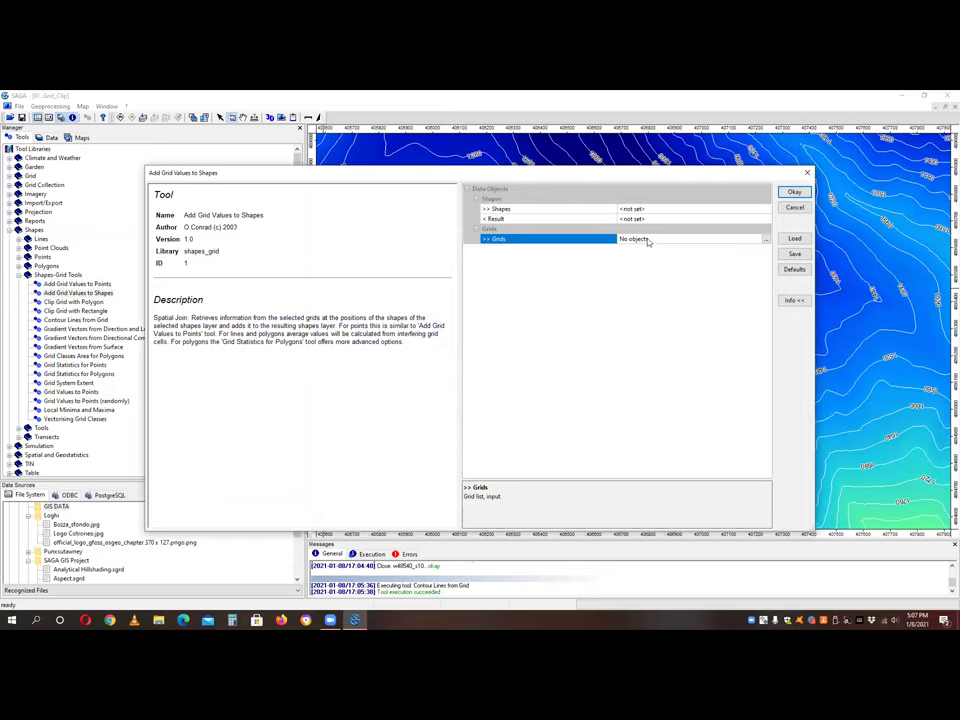
click(765, 240)
double_click(176, 208)
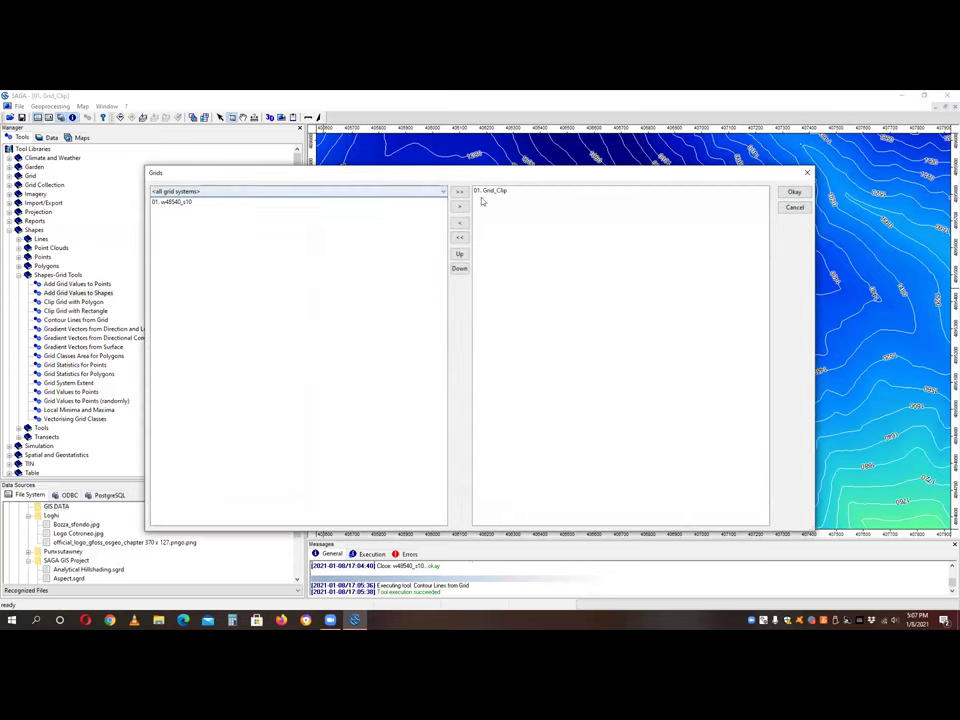
click(495, 191)
click(794, 191)
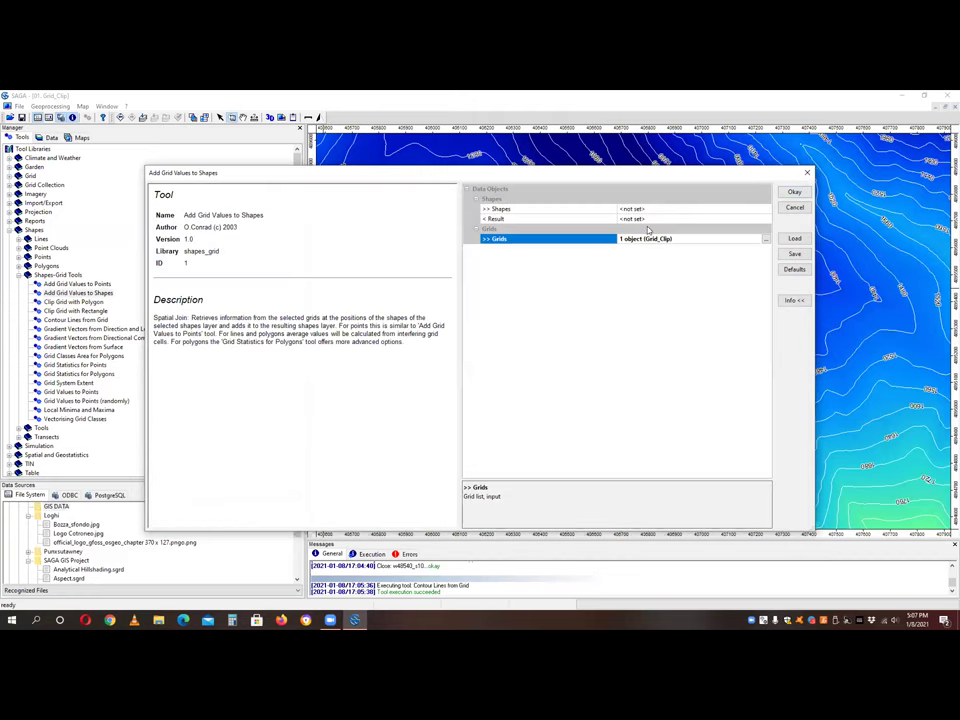
click(794, 191)
click(548, 359)
- Set Shape_Clip as the input shapes, run Add Grid Values to Shapes and check the list of loaded data
click(675, 211)
click(671, 212)
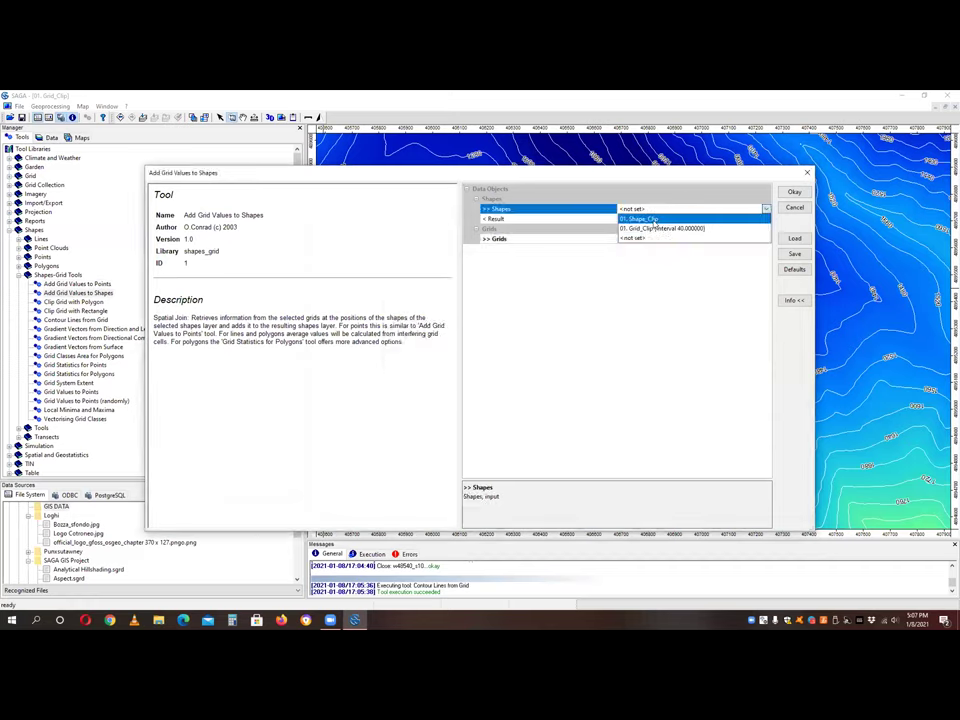
click(655, 219)
click(794, 191)
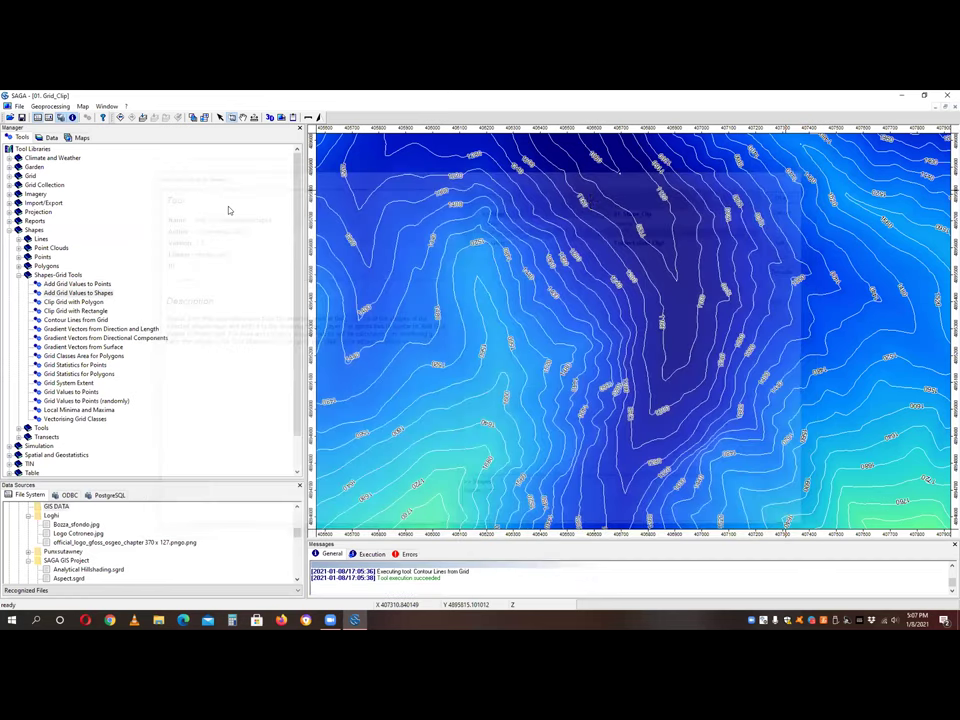
click(48, 137)
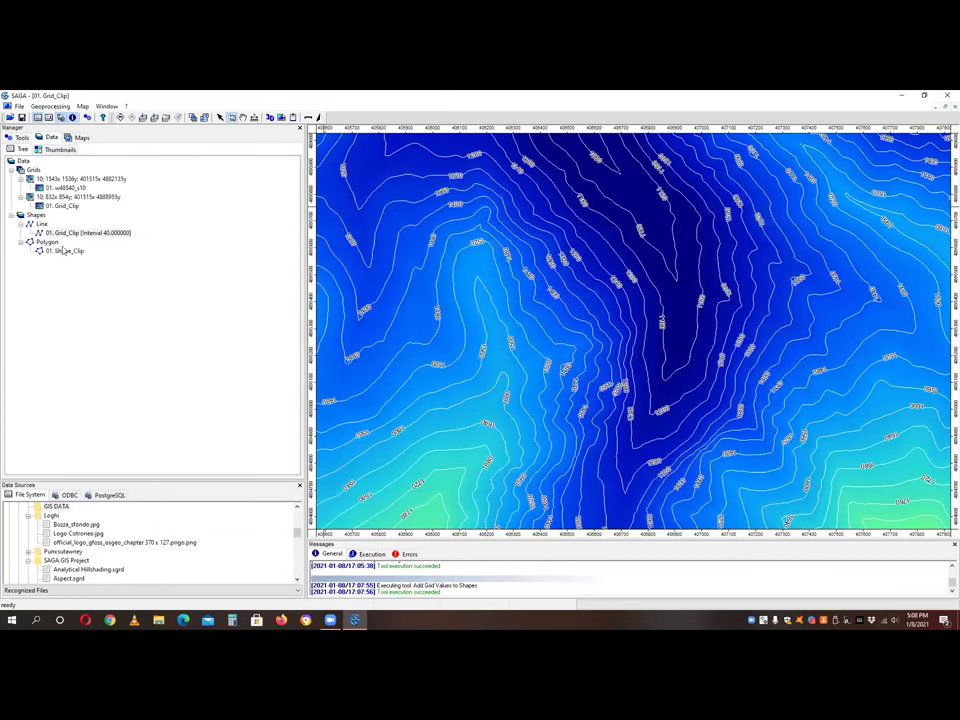
- Open Grid Values to Points and set its grid system to 10; 832x 854y; 401515x 4888955y
click(18, 137)
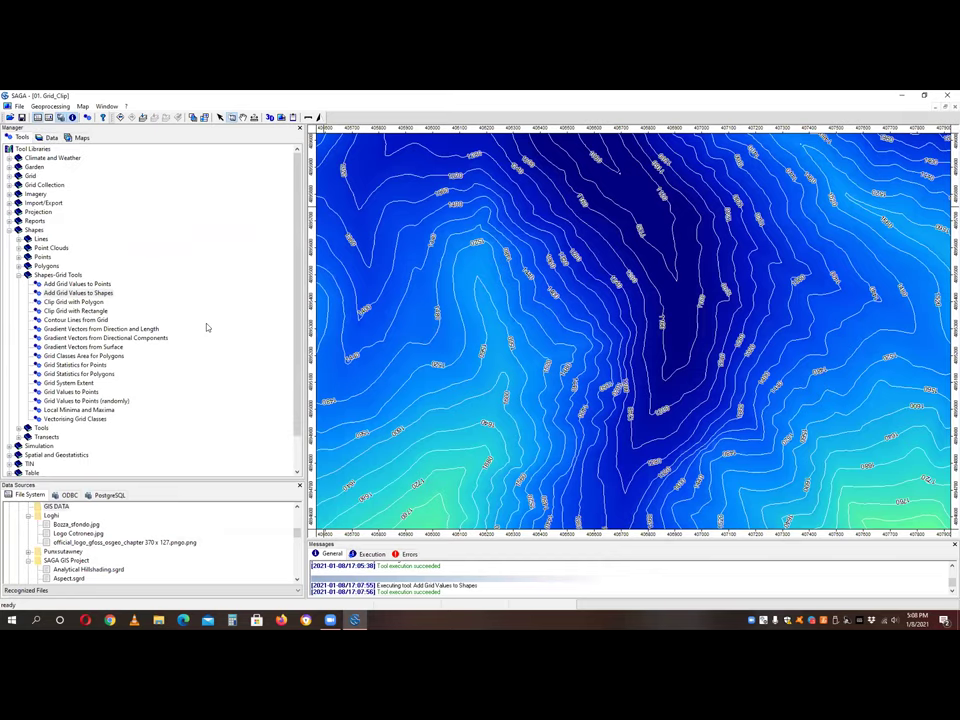
click(108, 290)
double_click(72, 392)
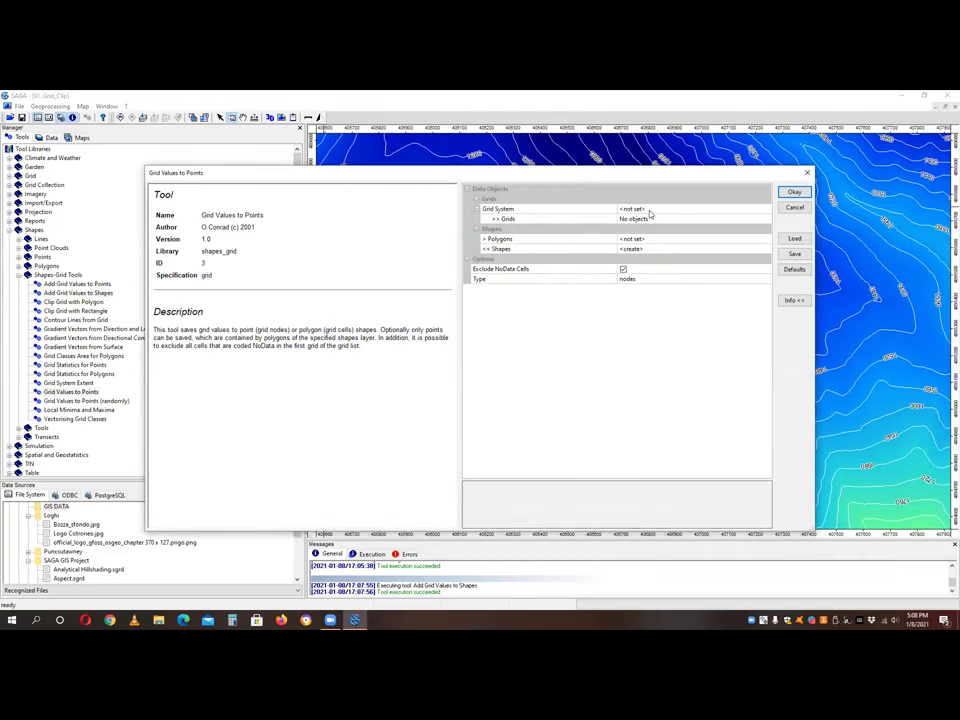
click(650, 212)
click(657, 223)
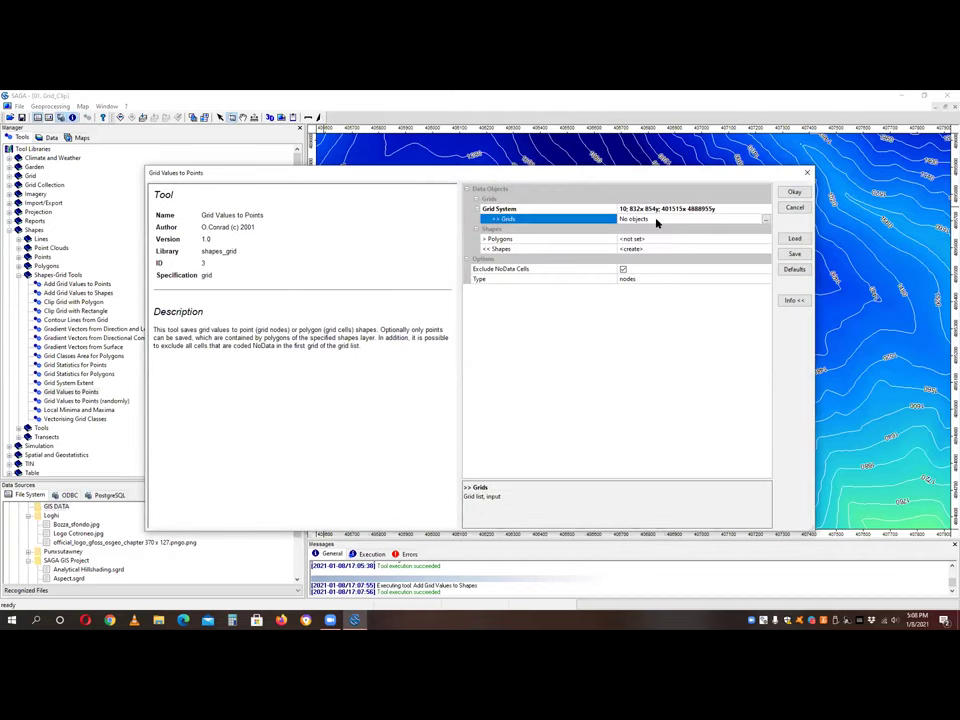
- Choose Grid_Clip as the input grid and run Grid Values to Points
click(765, 219)
click(245, 192)
click(459, 206)
click(794, 192)
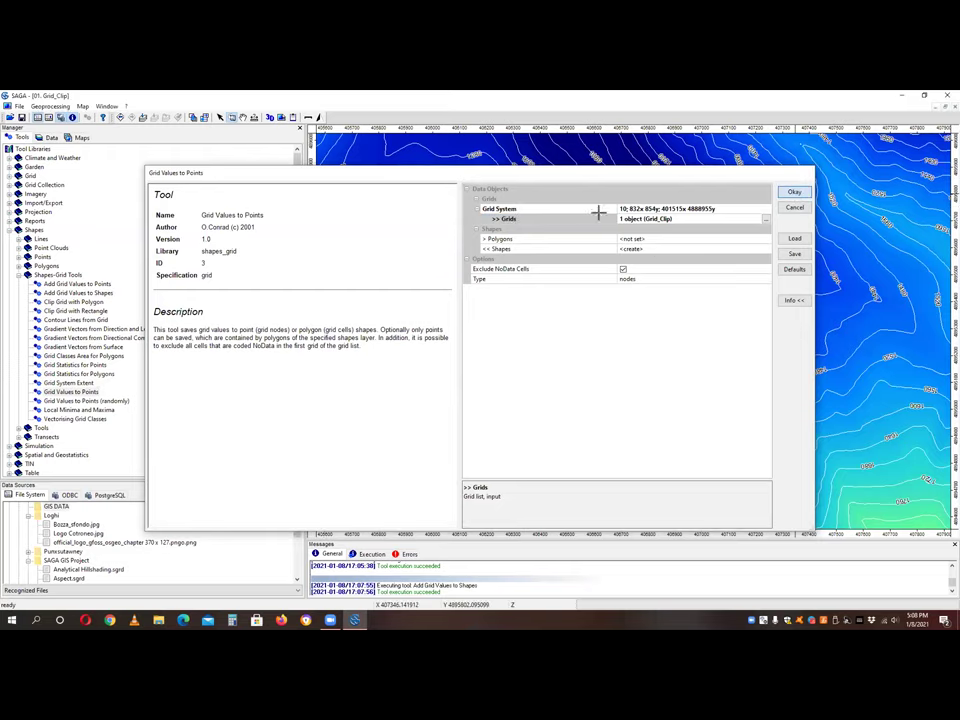
click(794, 193)
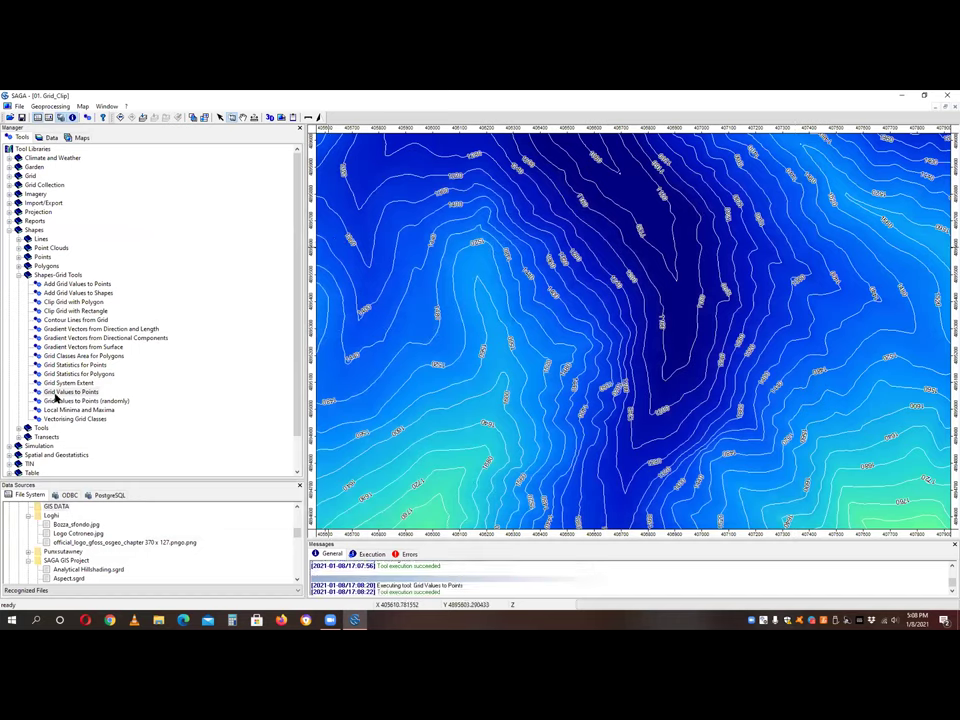
- Enlarge the message log area and display the Grid Values [Nodes] point layer in a new map
click(51, 138)
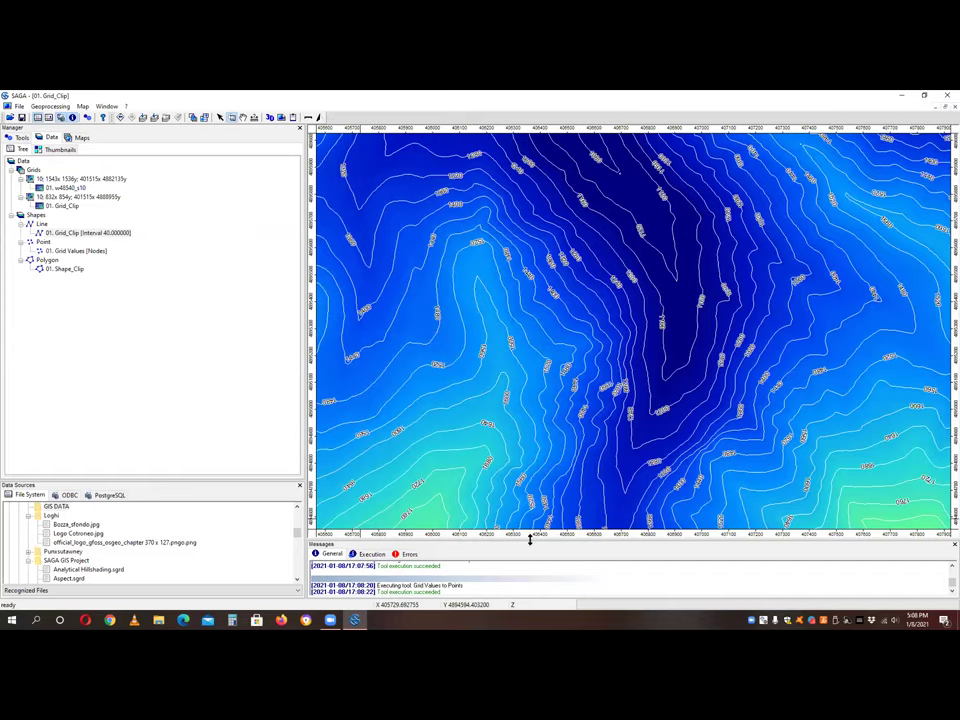
drag(435, 540, 435, 478)
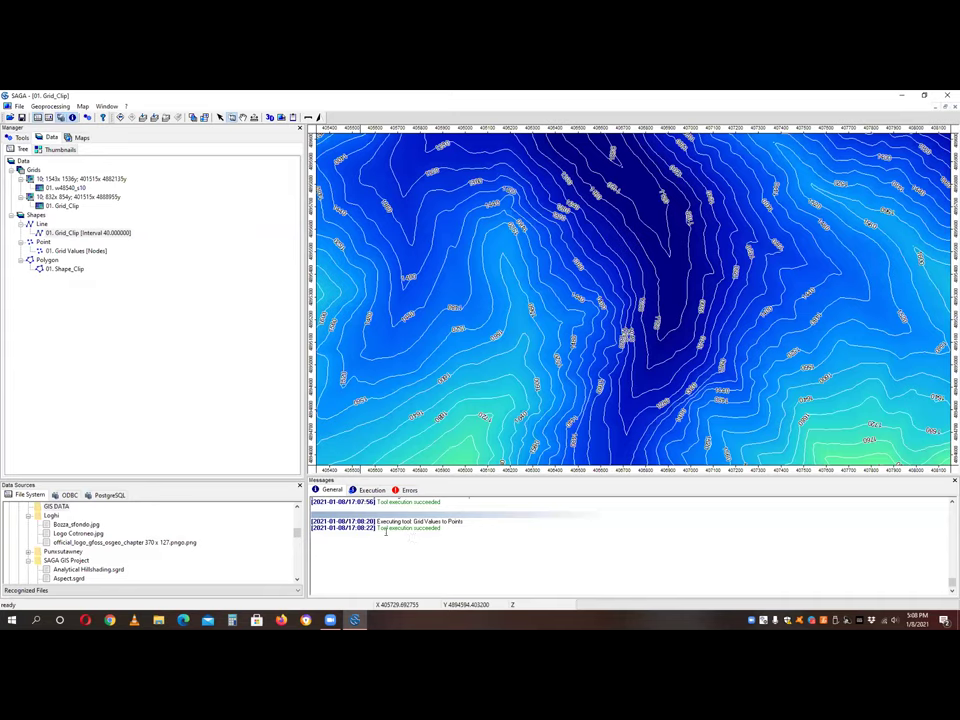
double_click(80, 251)
click(470, 356)
click(470, 364)
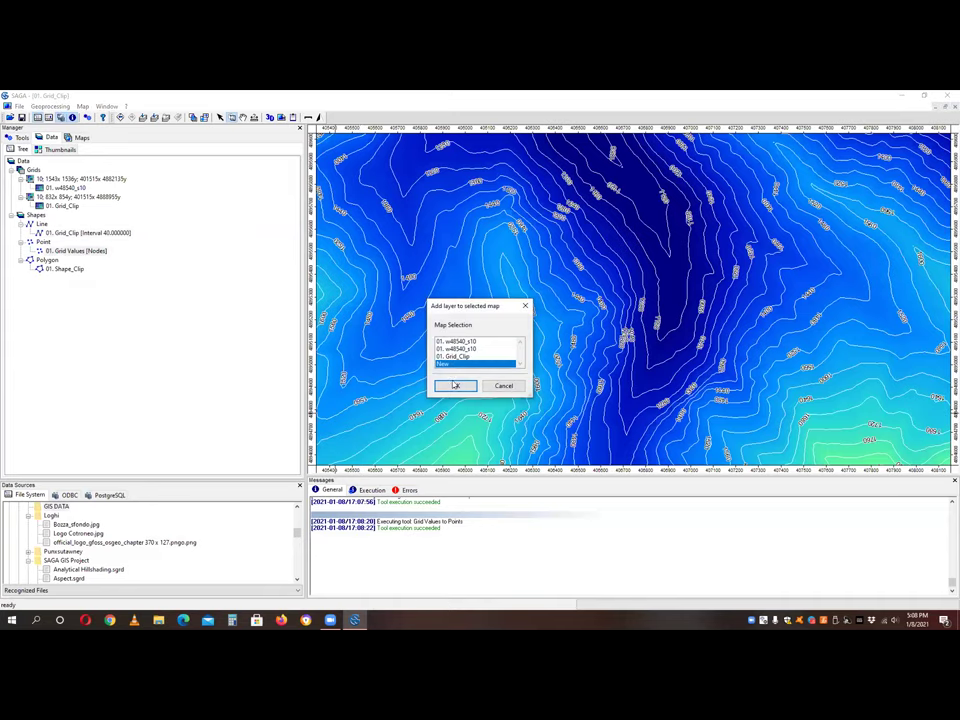
click(454, 385)
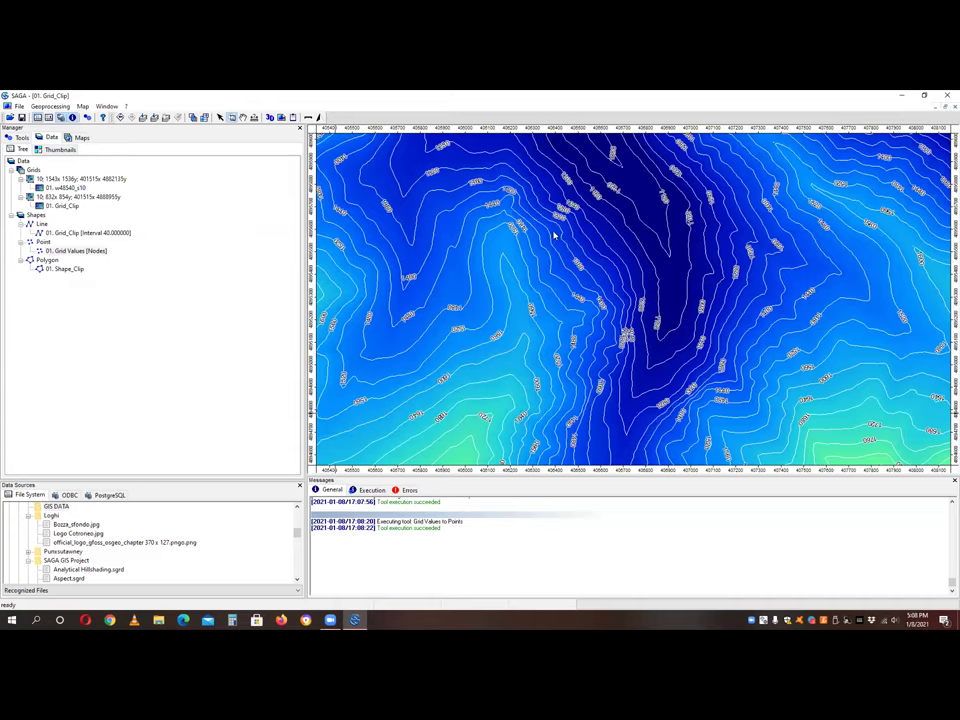
double_click(91, 252)
- Try to close the unresponsive program window, and choose to wait for the program to respond
right_click(816, 622)
click(831, 572)
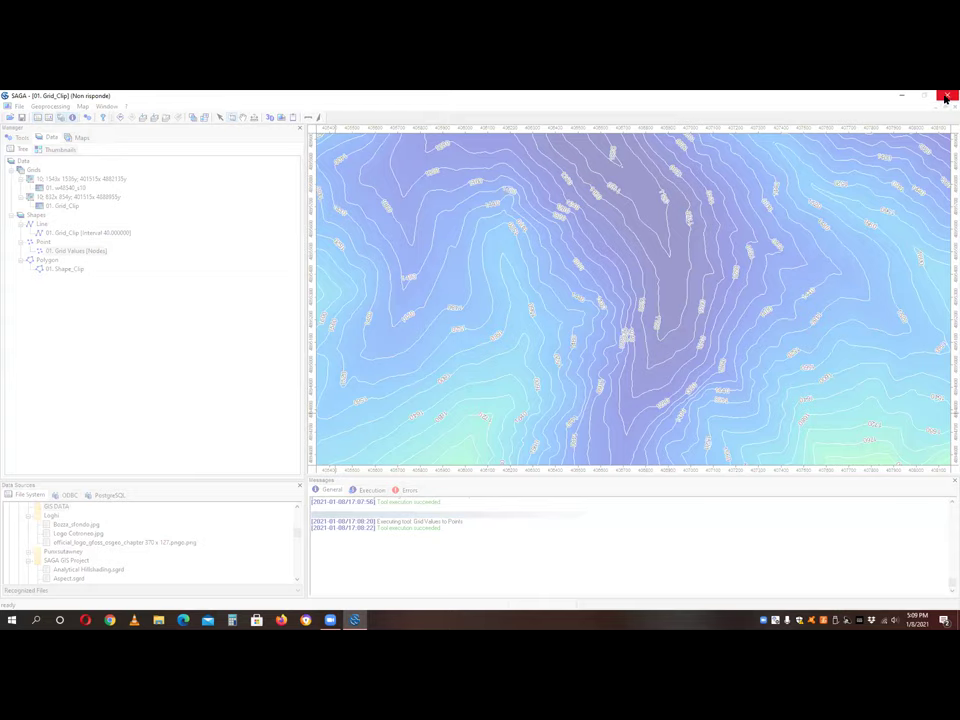
right_click(354, 620)
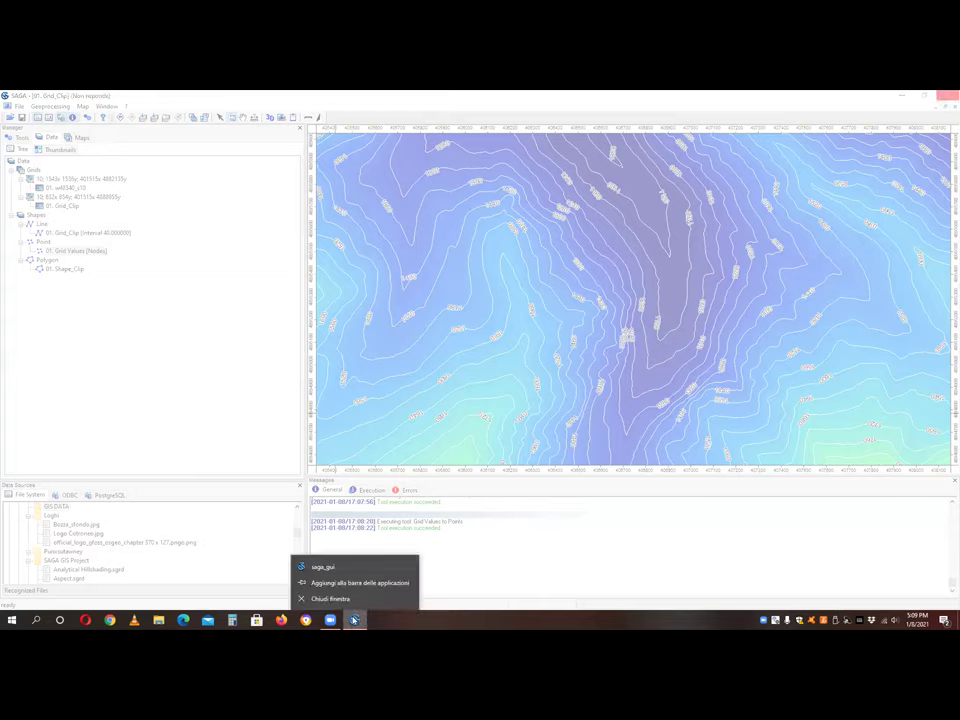
click(344, 600)
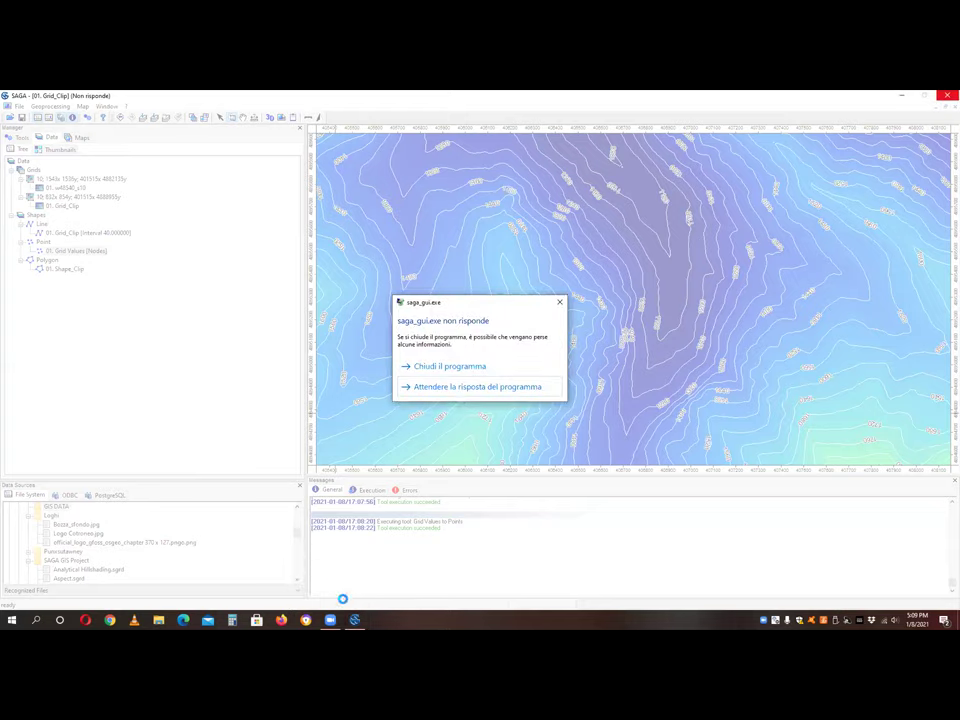
click(462, 387)
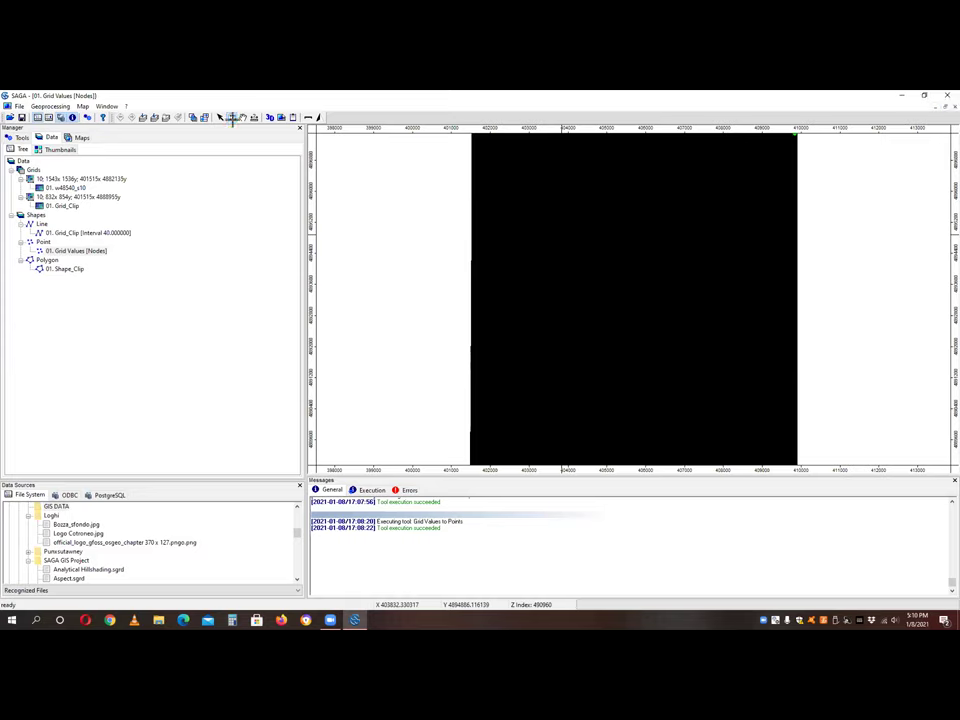
- Inspect the grid node points up close and close the Grid Values [Nodes] layer without saving it
click(232, 118)
drag(403, 167, 463, 247)
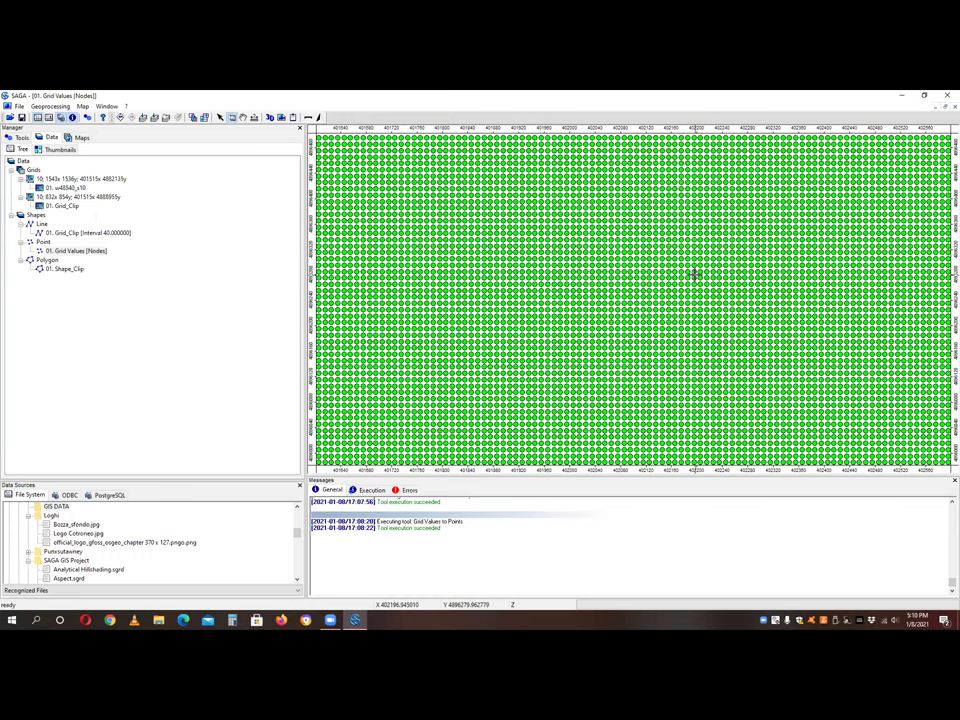
click(78, 251)
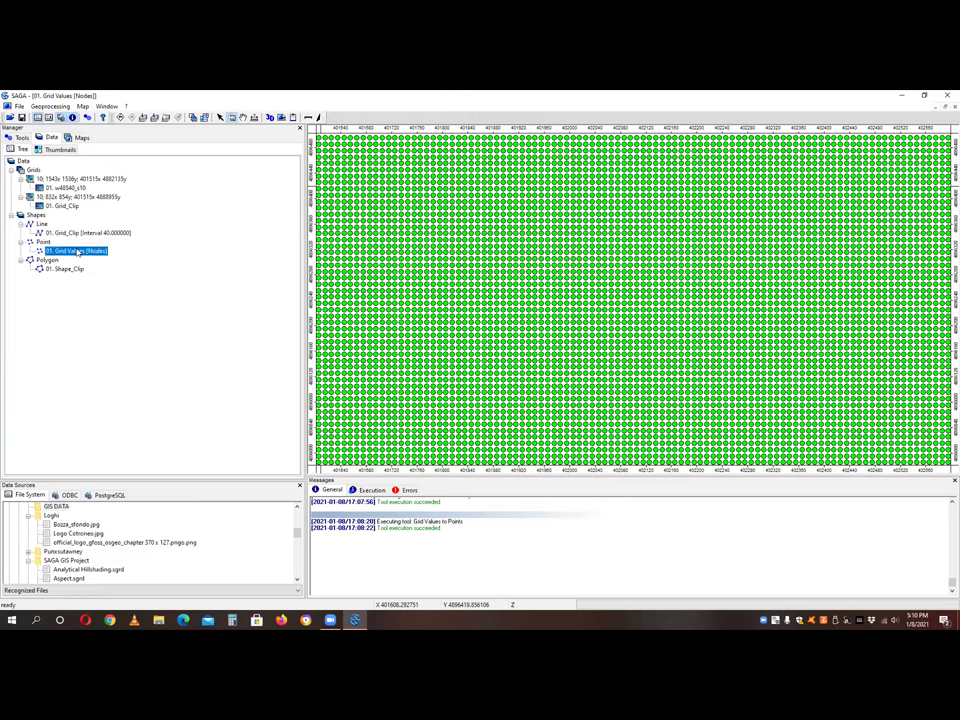
right_click(78, 251)
click(108, 269)
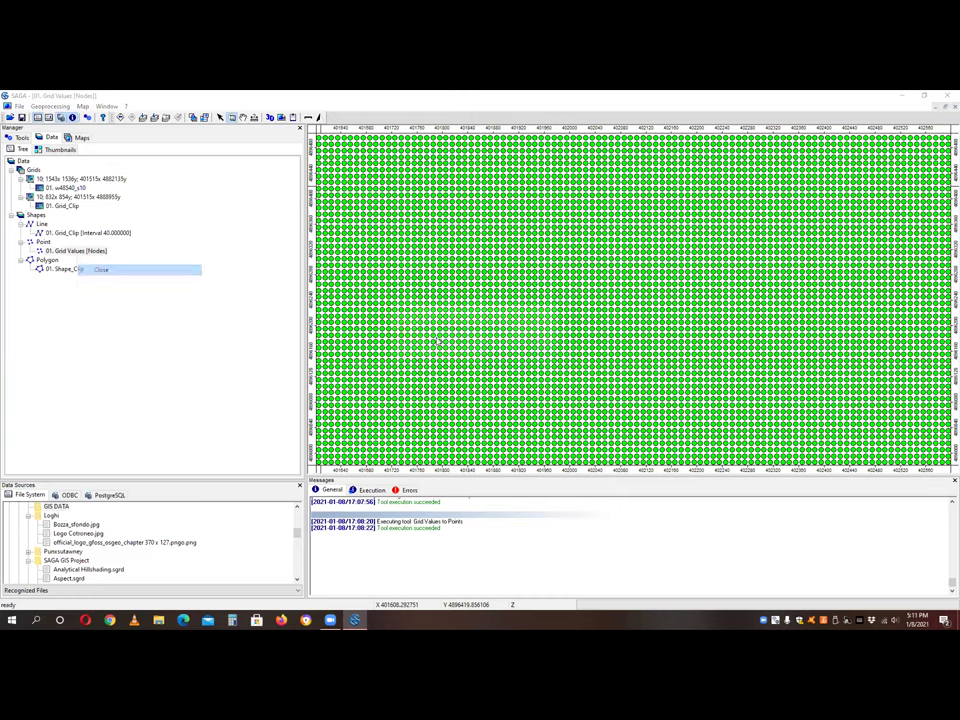
key(Return)
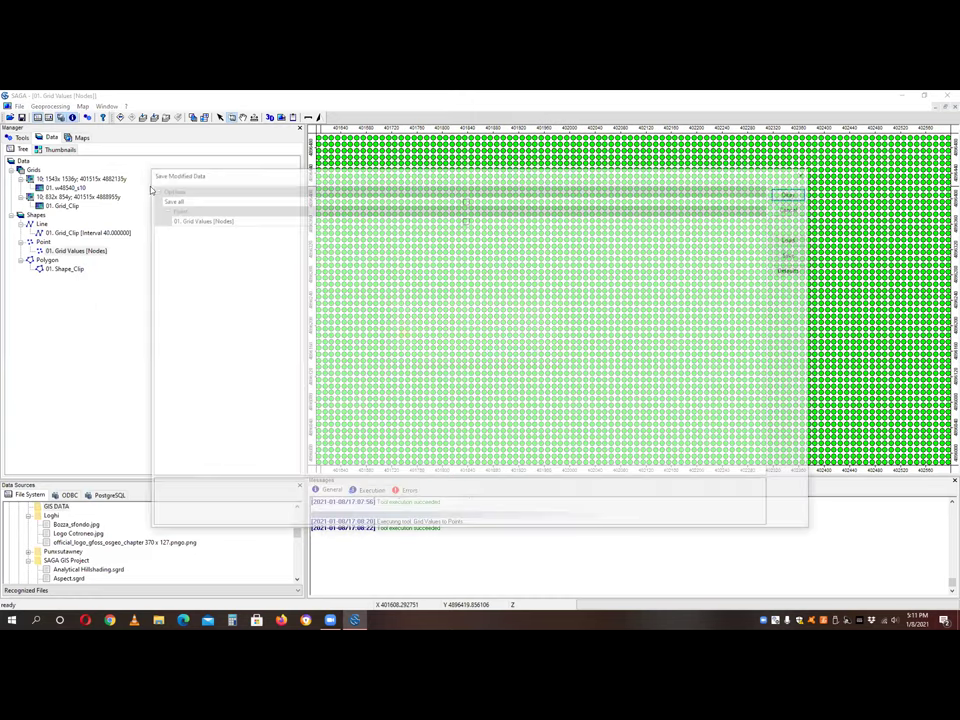
click(797, 193)
double_click(435, 156)
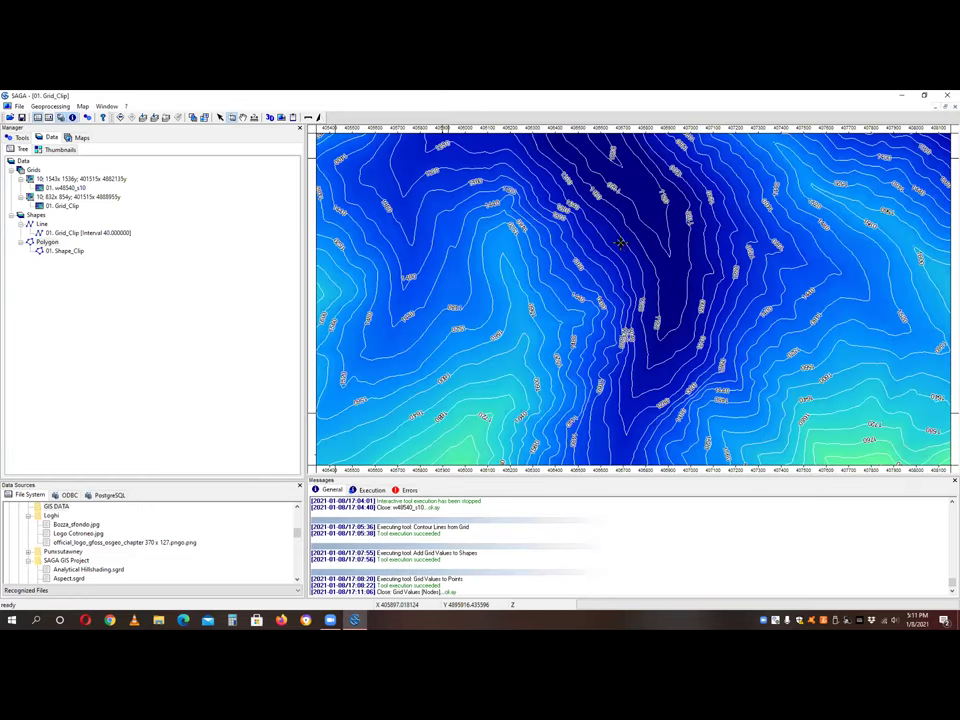
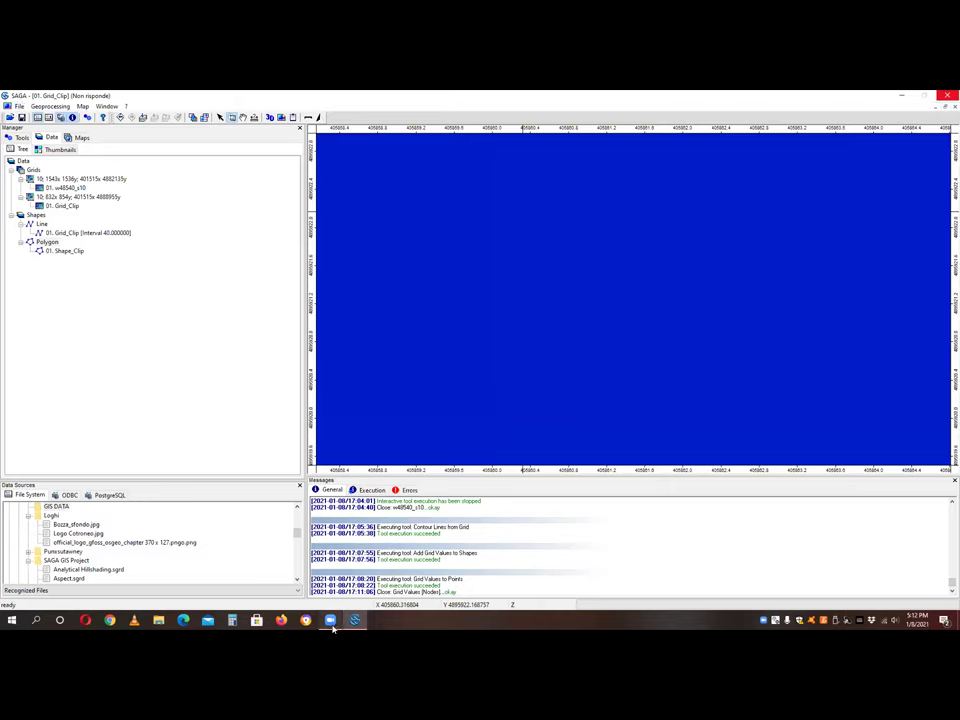
mouse_move(333, 627)
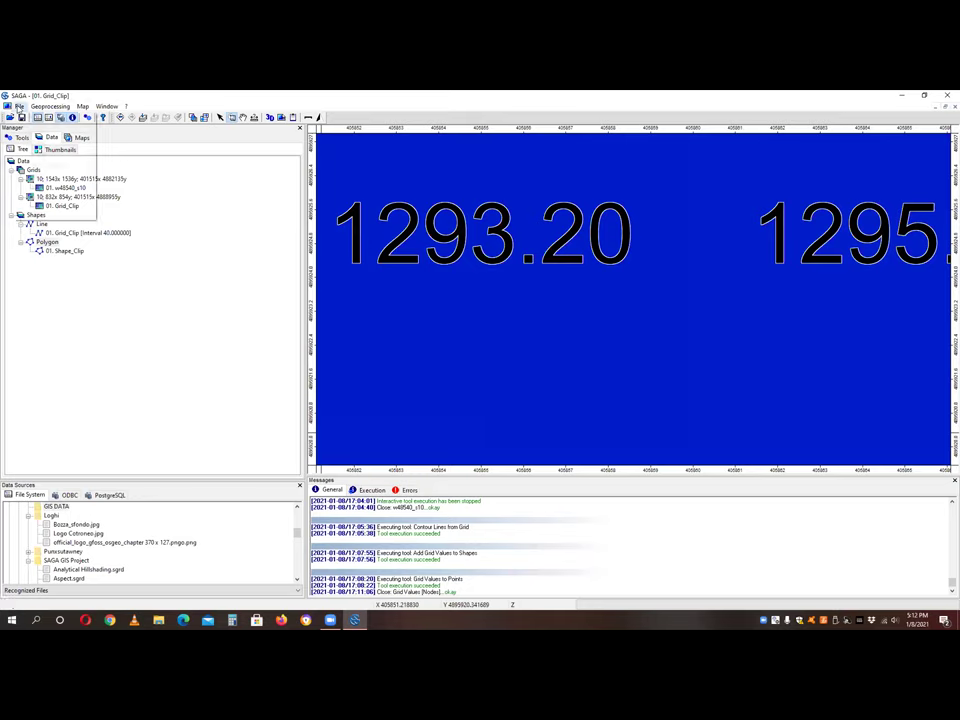
click(18, 106)
mouse_move(40, 154)
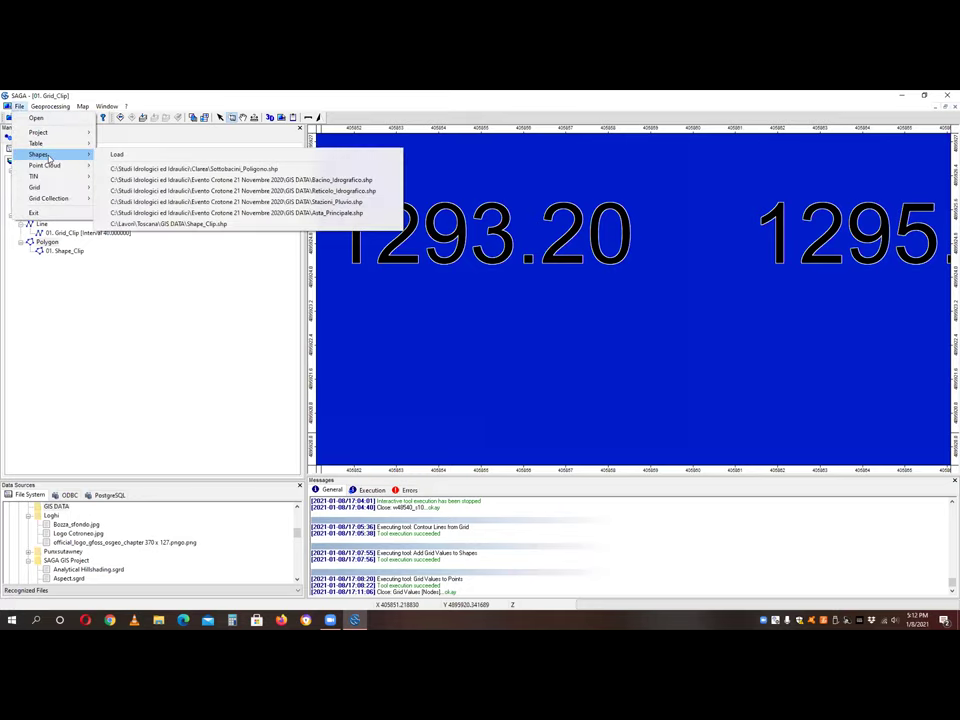
click(184, 93)
- Save the project as Presentazione in the Workshop folder of Presentazione Gfoss 08 Gennaio 2021, including all modified data
click(18, 106)
mouse_move(65, 135)
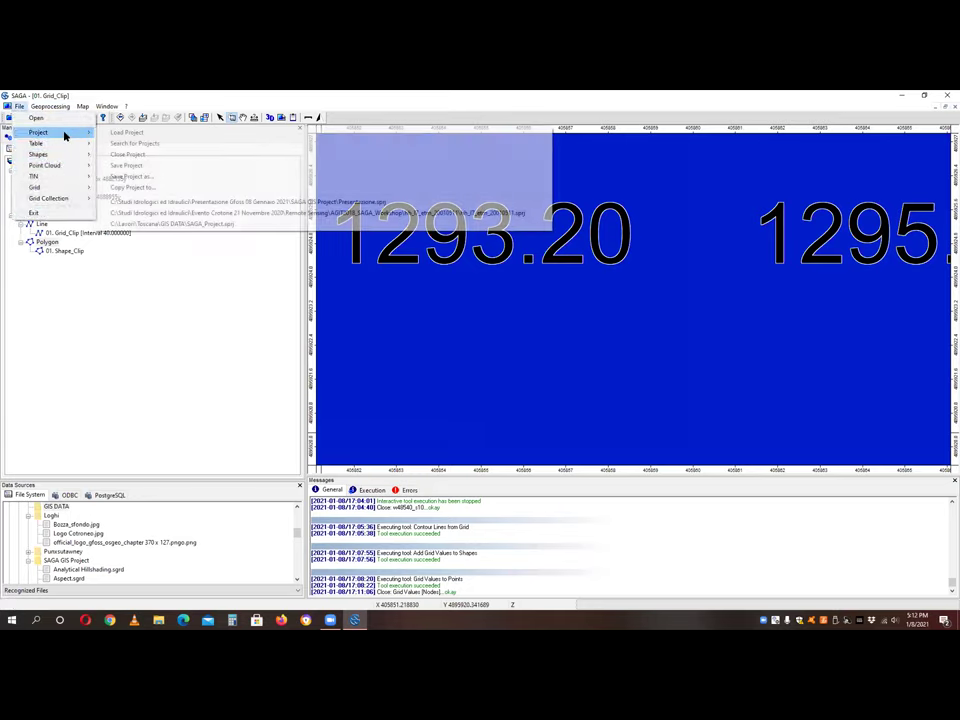
click(128, 165)
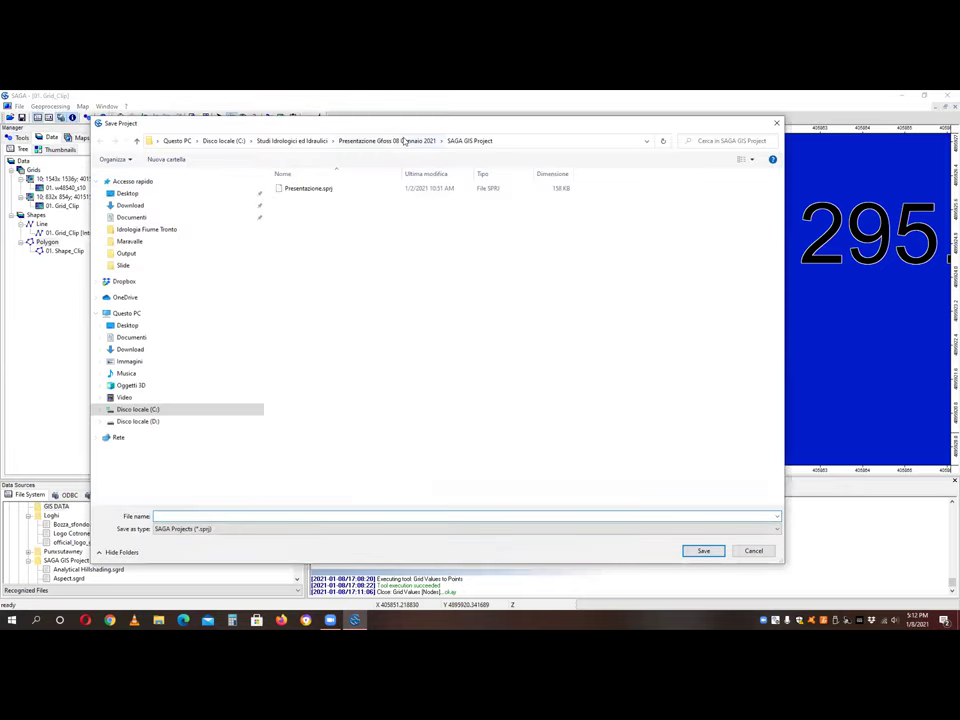
click(381, 141)
click(305, 243)
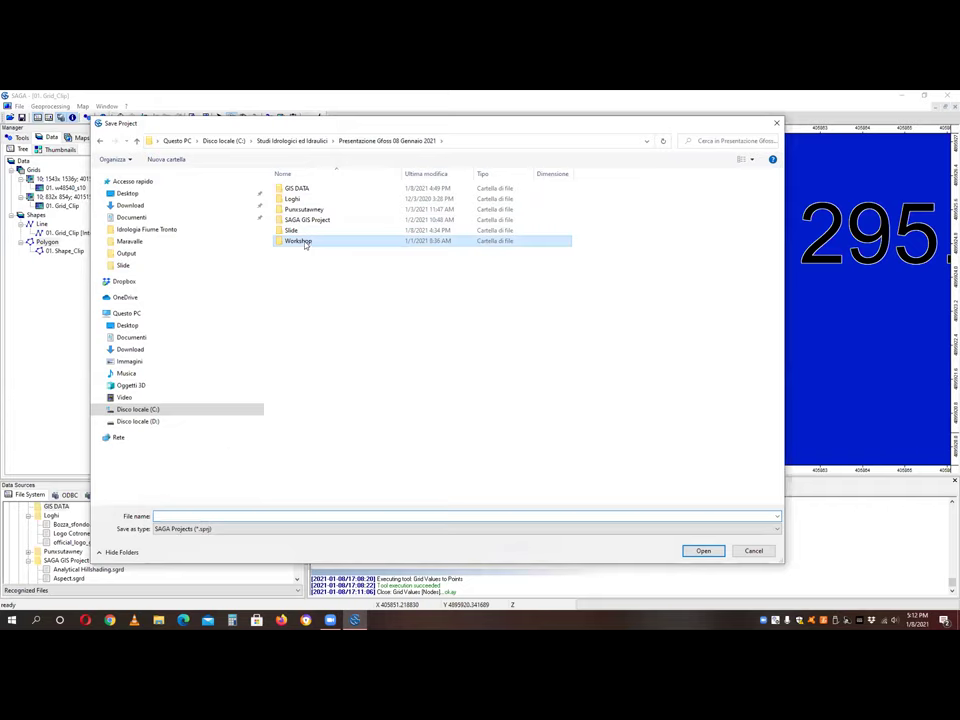
double_click(305, 243)
click(212, 515)
text(Presentazione)
click(706, 552)
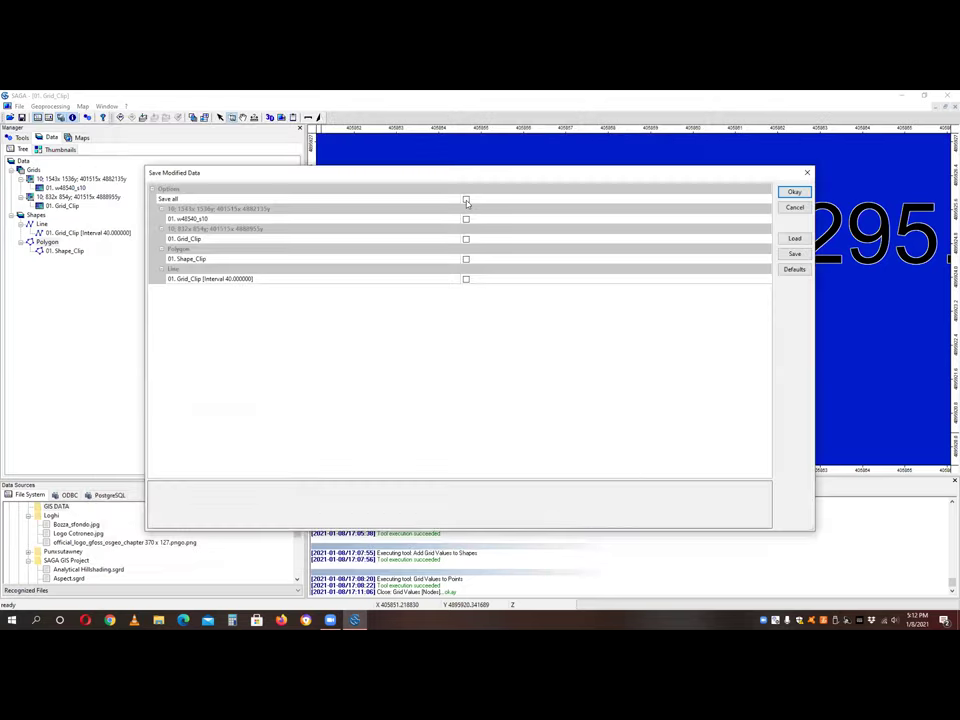
click(466, 199)
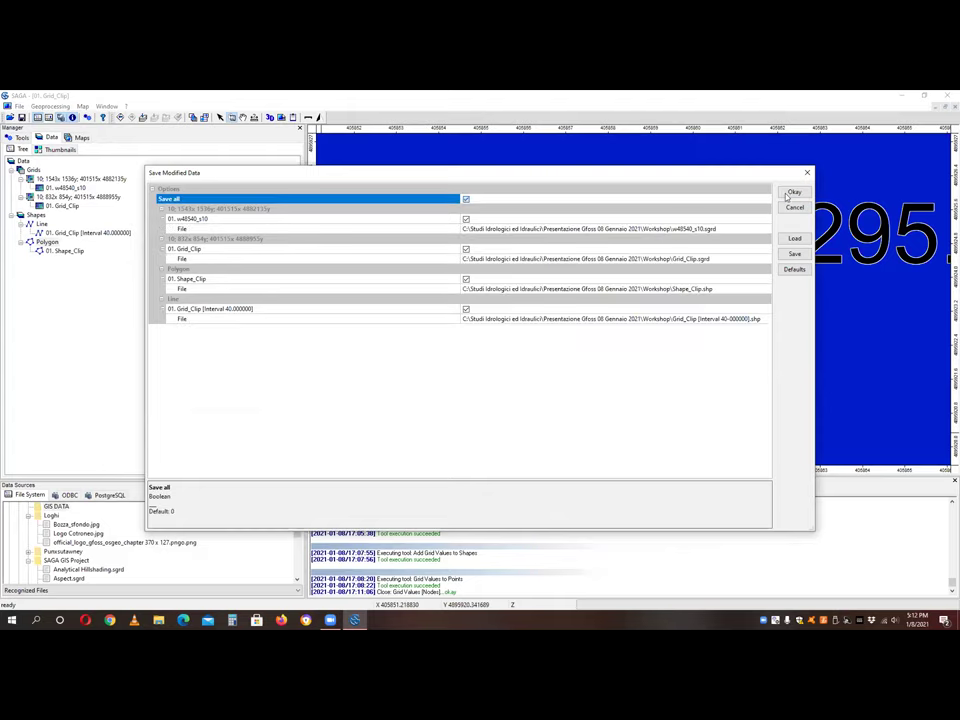
click(790, 190)
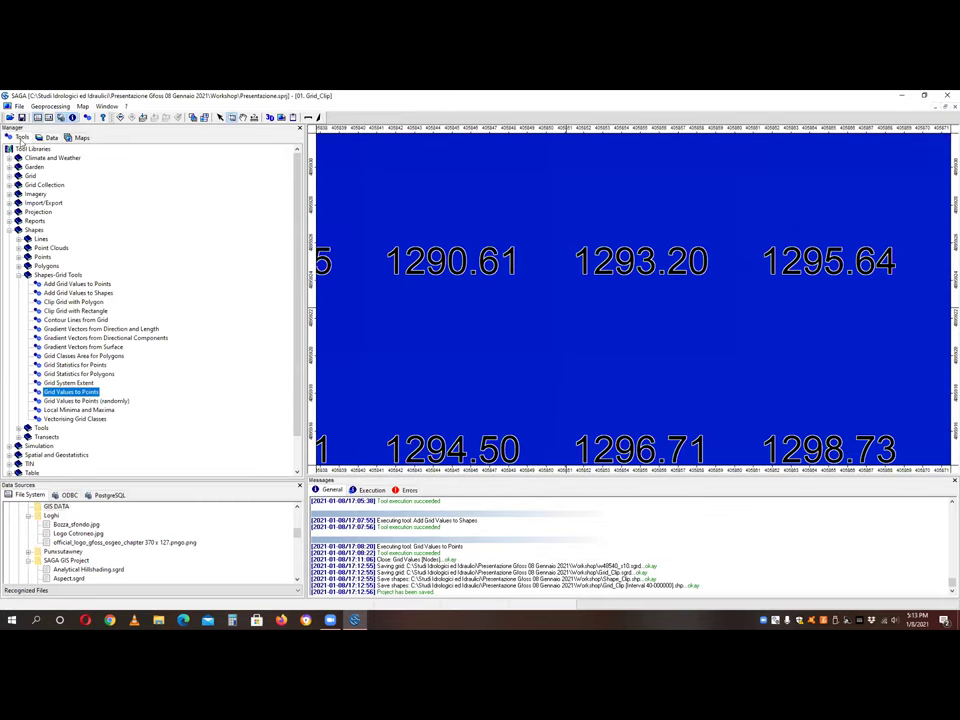
- Close the Grid_Clip contour line layer and the Shape_Clip polygon layer, keeping only the grids in the project
click(44, 137)
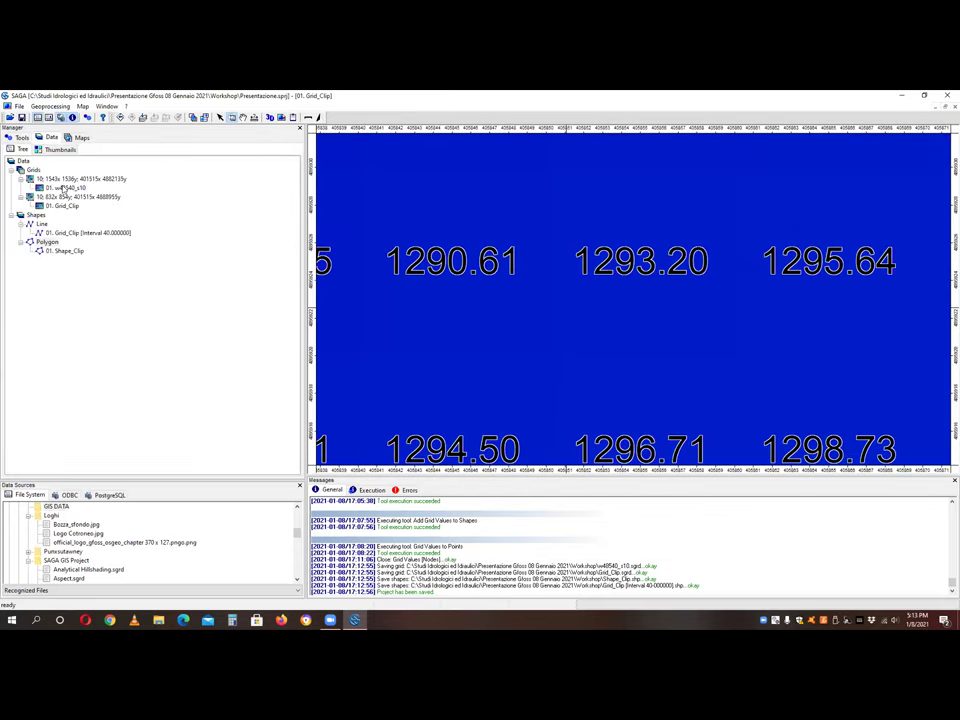
click(63, 188)
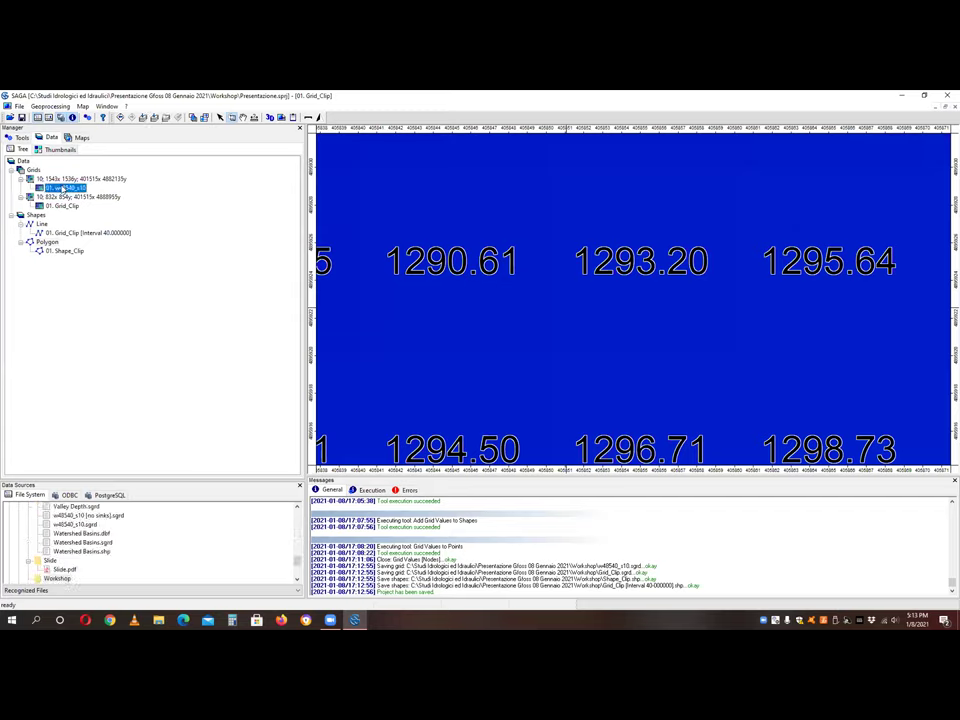
click(59, 206)
click(63, 188)
click(59, 233)
right_click(59, 233)
click(72, 251)
click(504, 353)
click(64, 233)
right_click(64, 233)
click(101, 256)
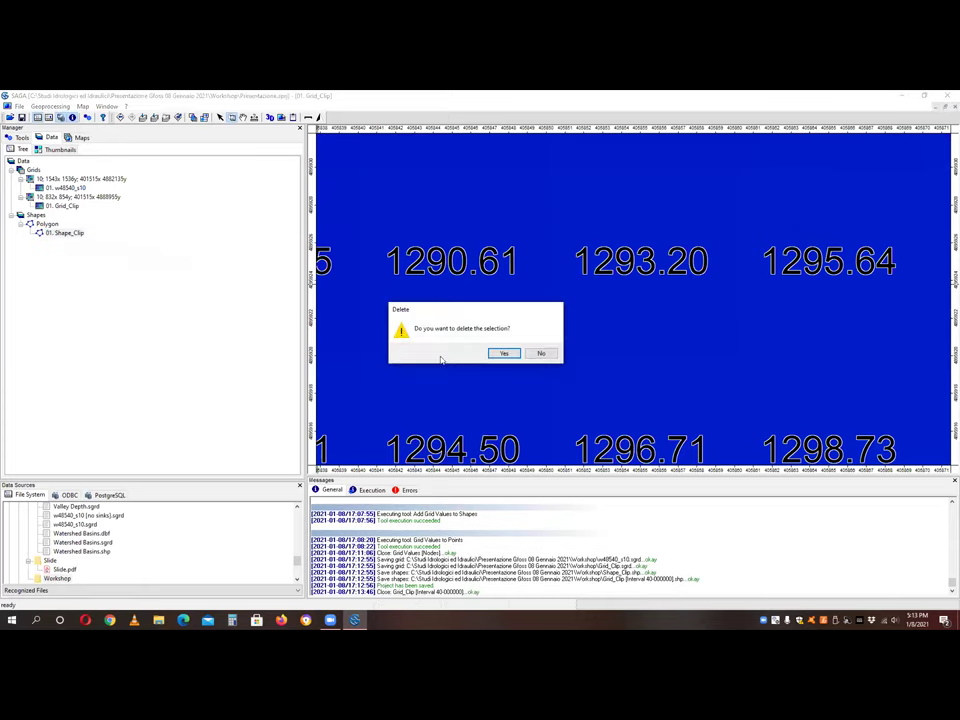
click(502, 352)
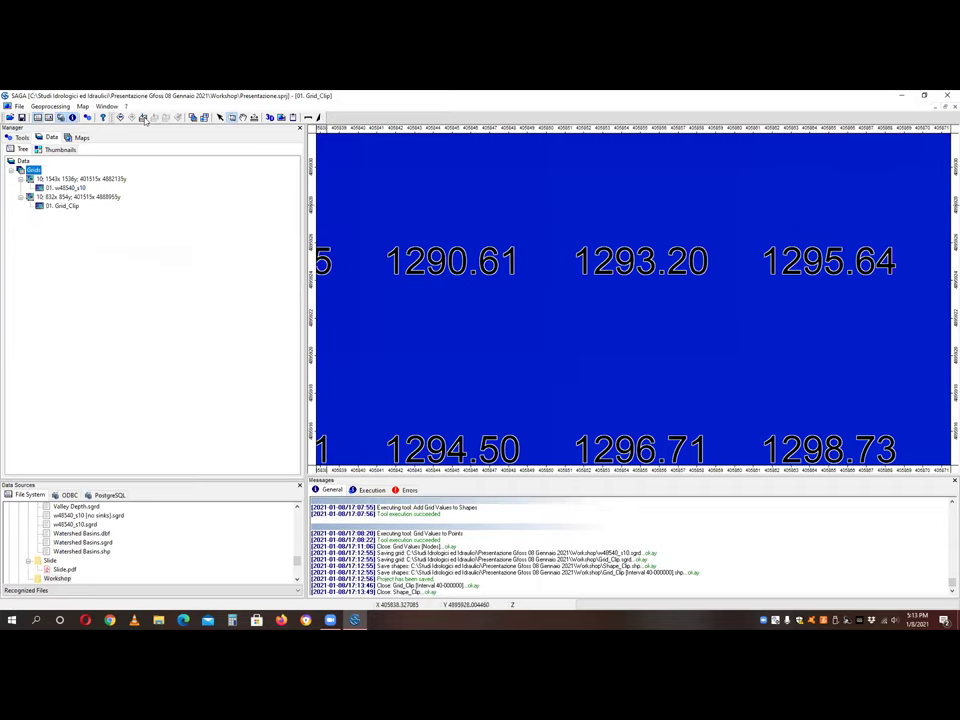
- Show the map at full extent and open its 3D view with grid system 10; 832x 854y; 401515x 4888955y and elevation Grid_Clip
click(144, 118)
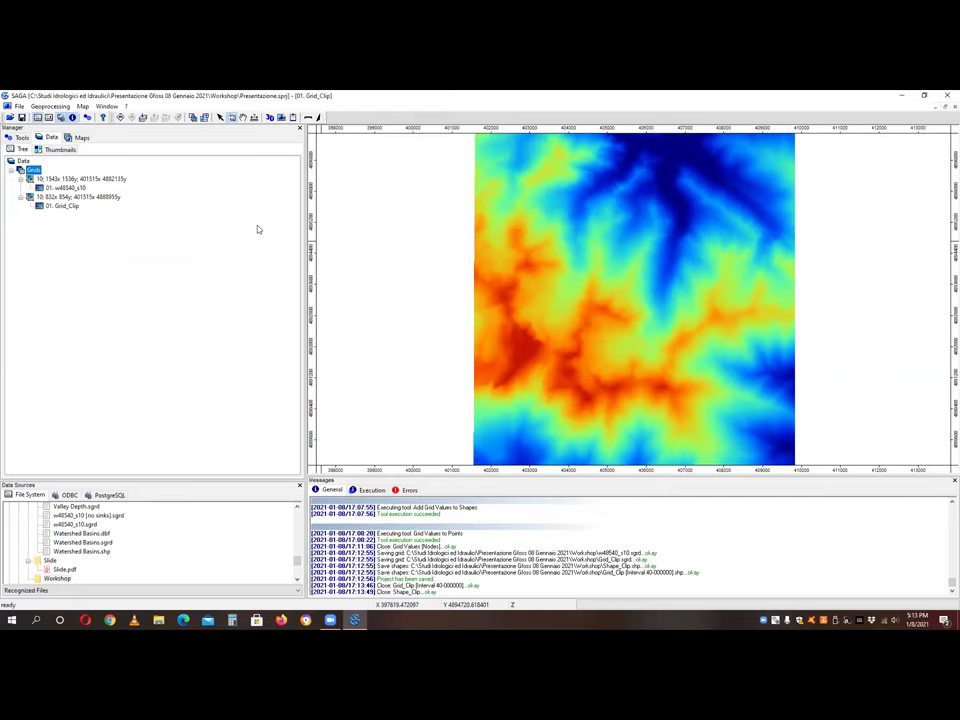
click(269, 117)
click(511, 209)
click(509, 209)
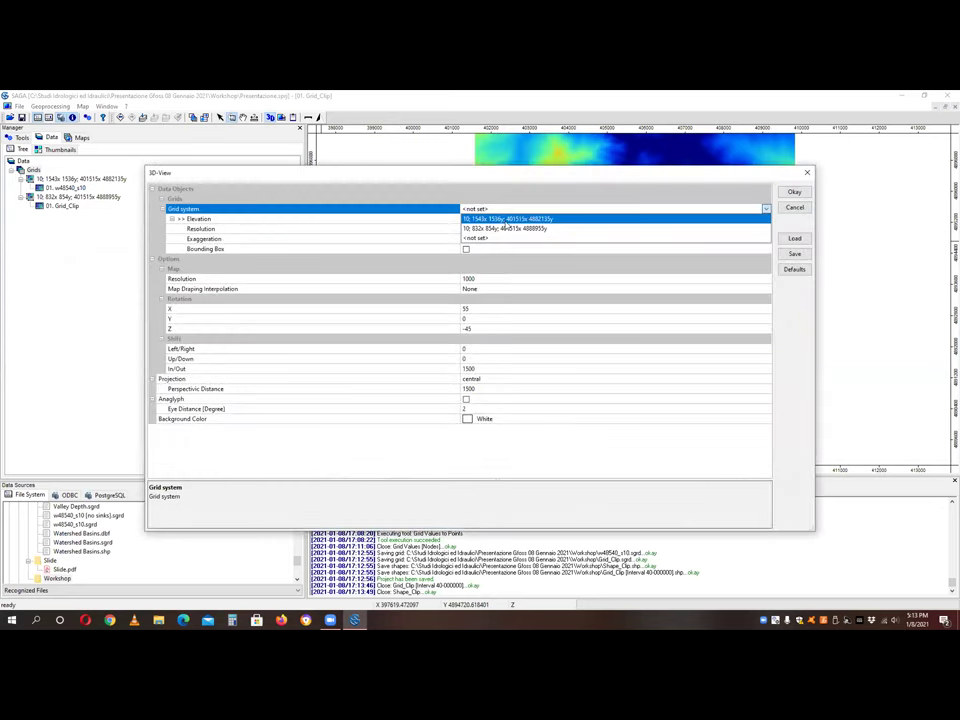
click(506, 229)
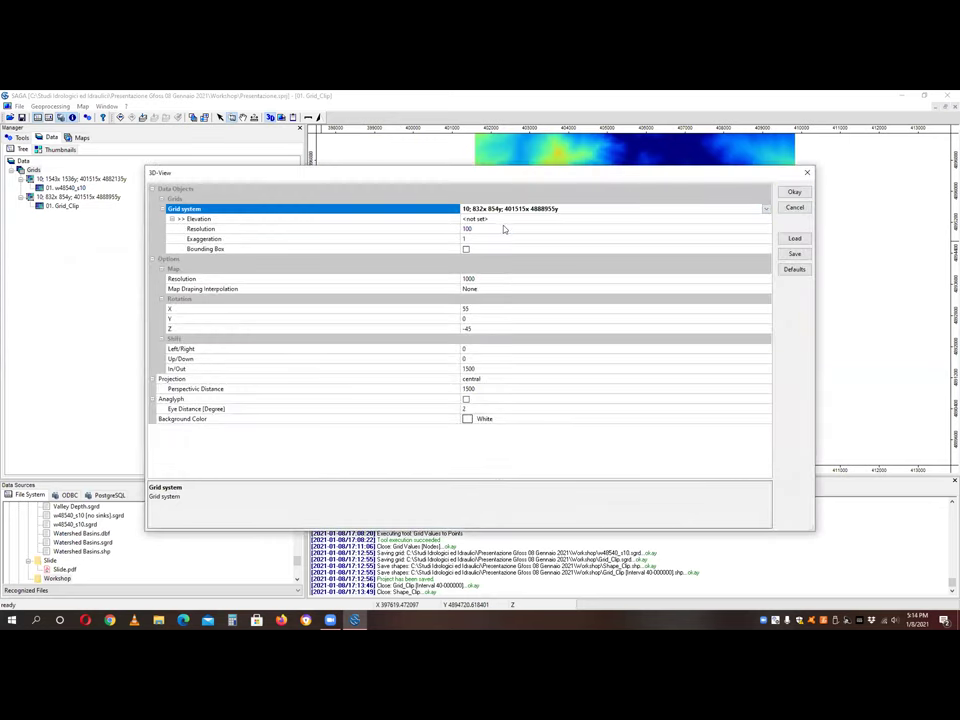
click(500, 219)
click(500, 219)
click(500, 229)
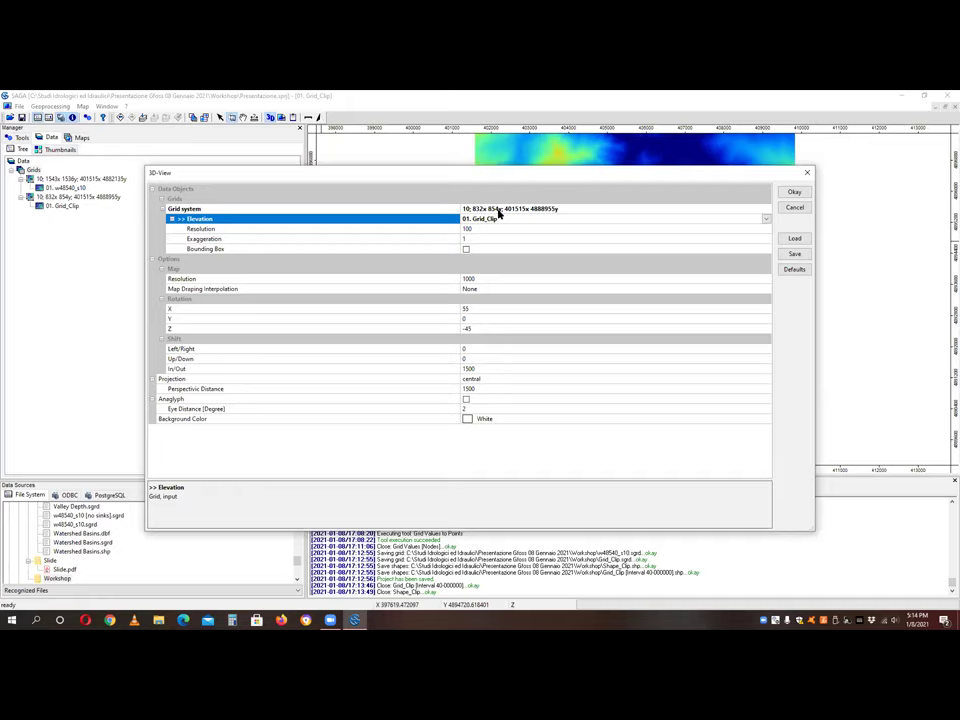
click(795, 192)
- Examine the 3D terrain by rotating and tilting it and changing the vertical exaggeration to 1.5, and close the 3D view
drag(589, 279, 553, 300)
drag(812, 265, 540, 373)
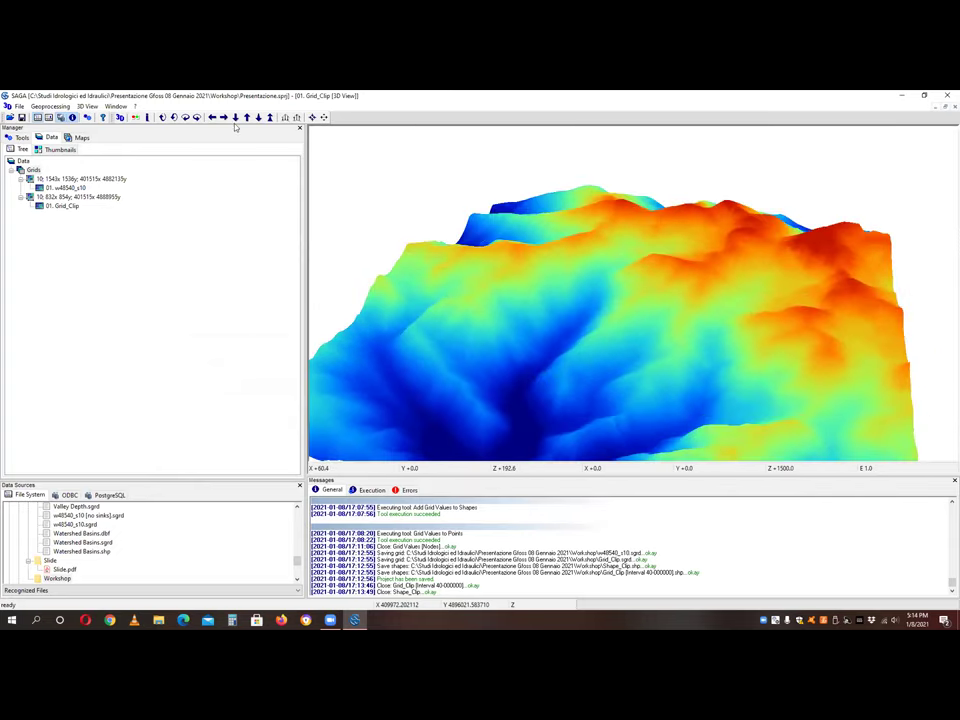
click(296, 117)
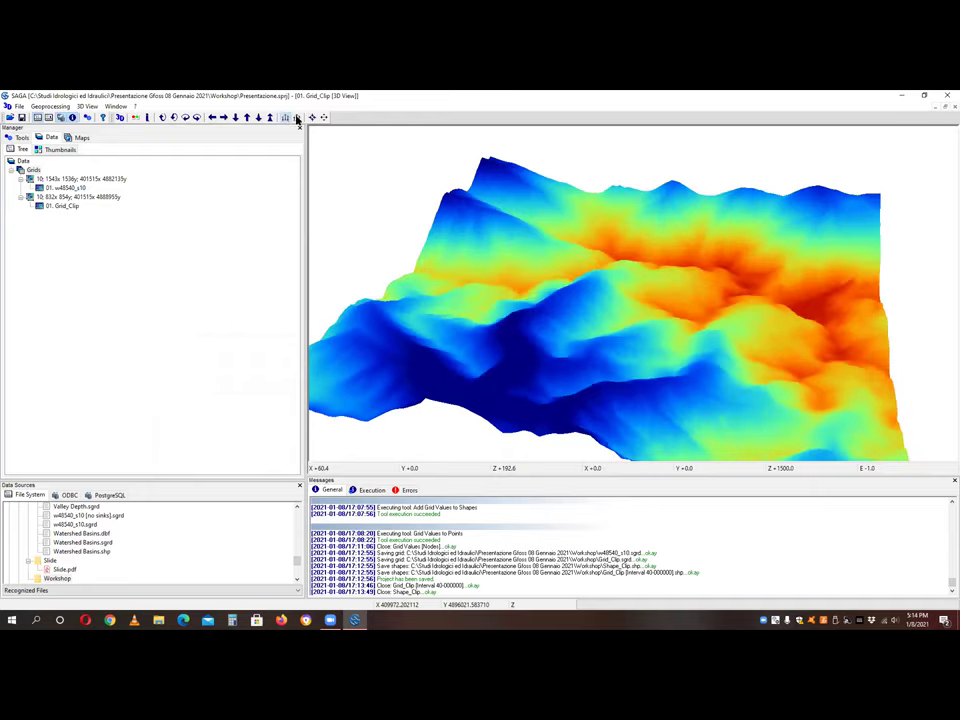
click(296, 117)
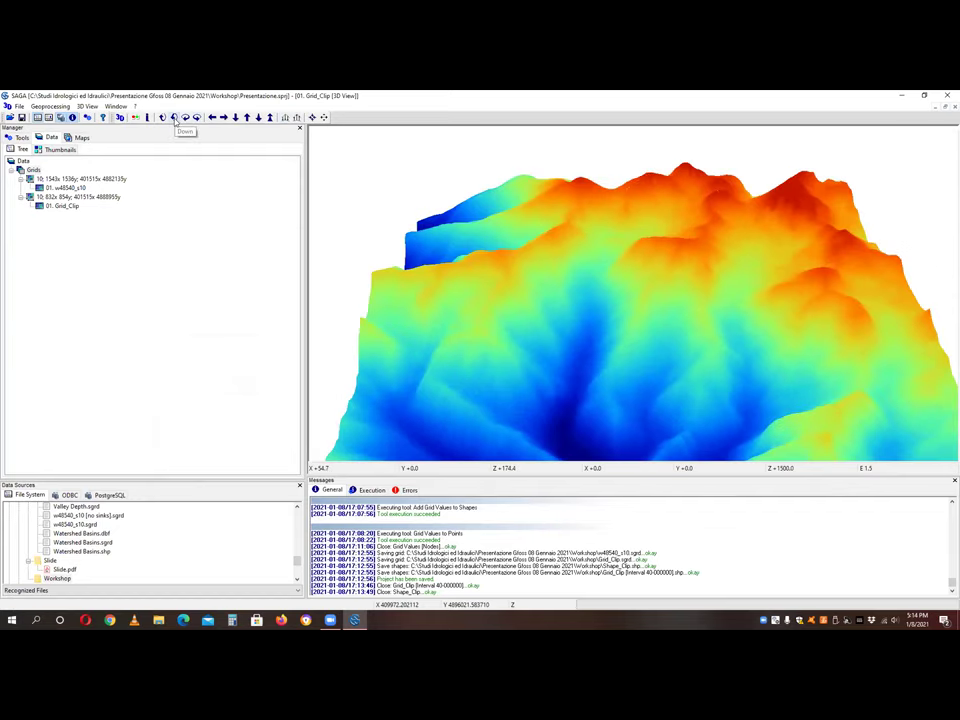
click(175, 118)
click(161, 118)
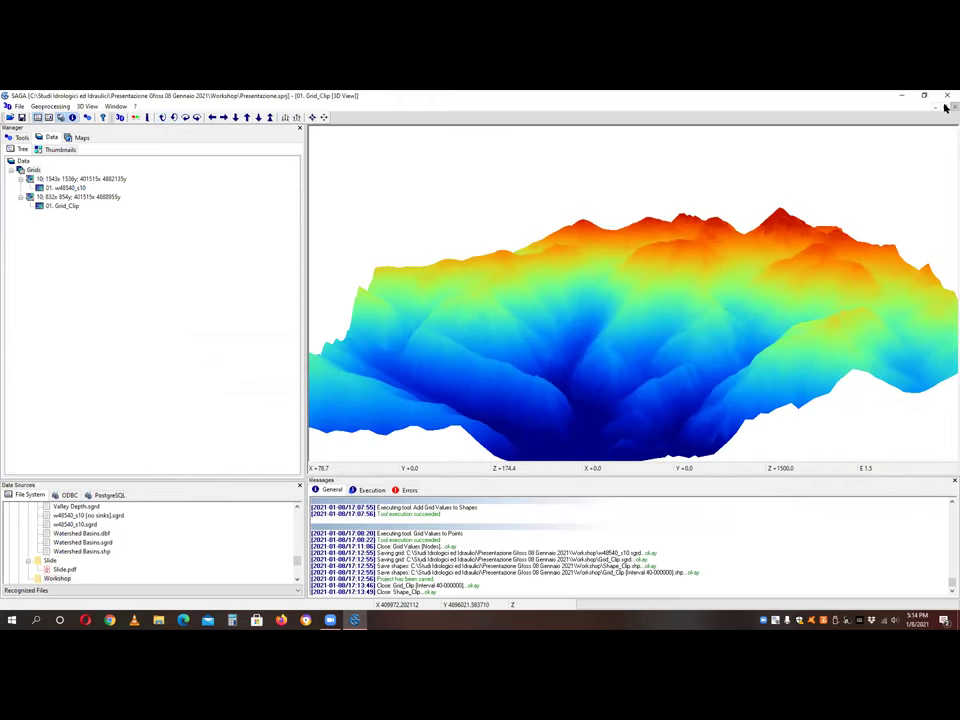
key(ctrl+F4)
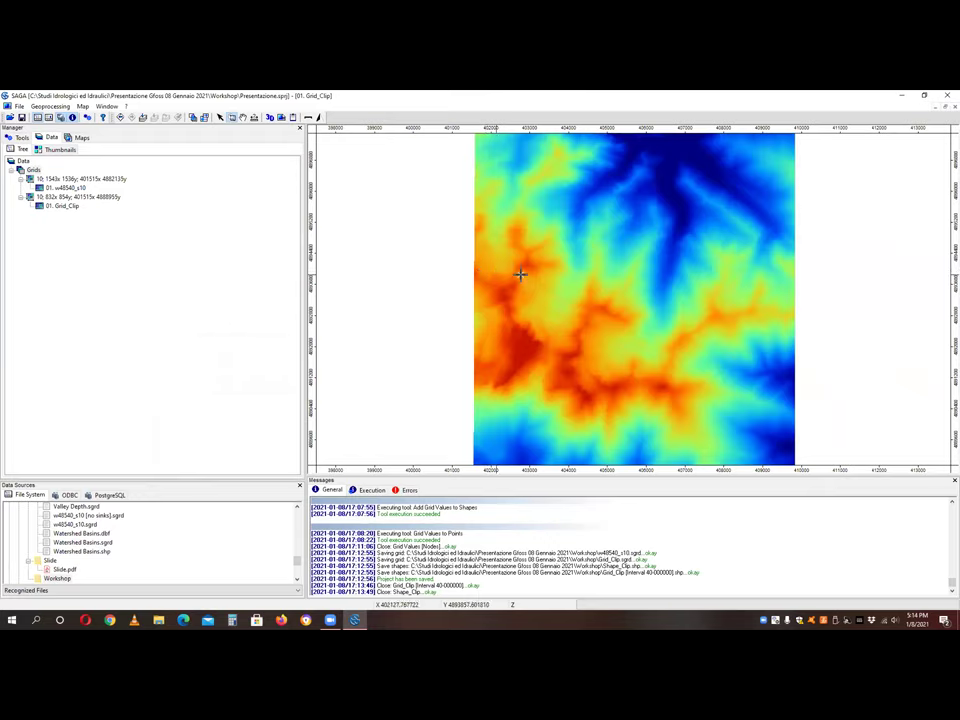
- Open the Basic Terrain Analysis tool from the Compound Analyses group of the Terrain Analysis library
click(22, 138)
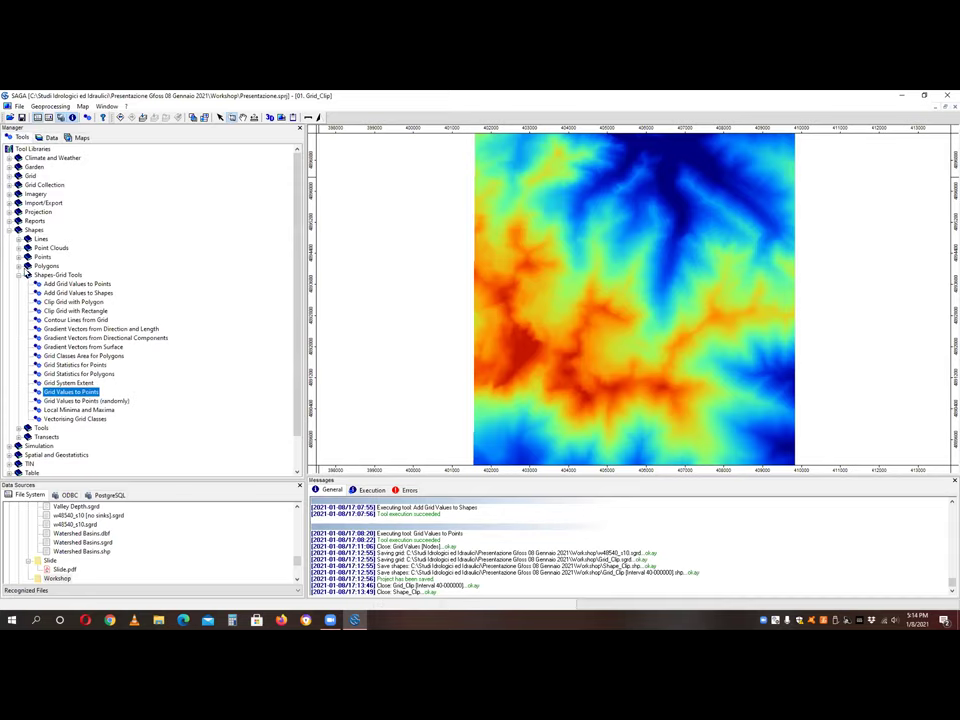
click(9, 230)
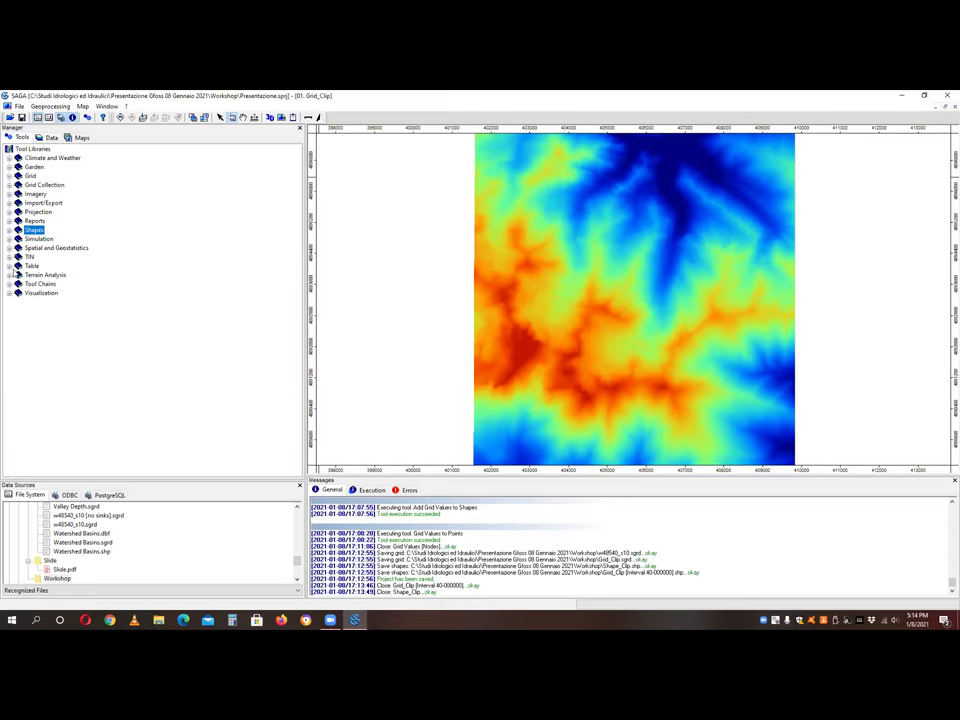
click(9, 275)
scroll(101, 277, up, 4)
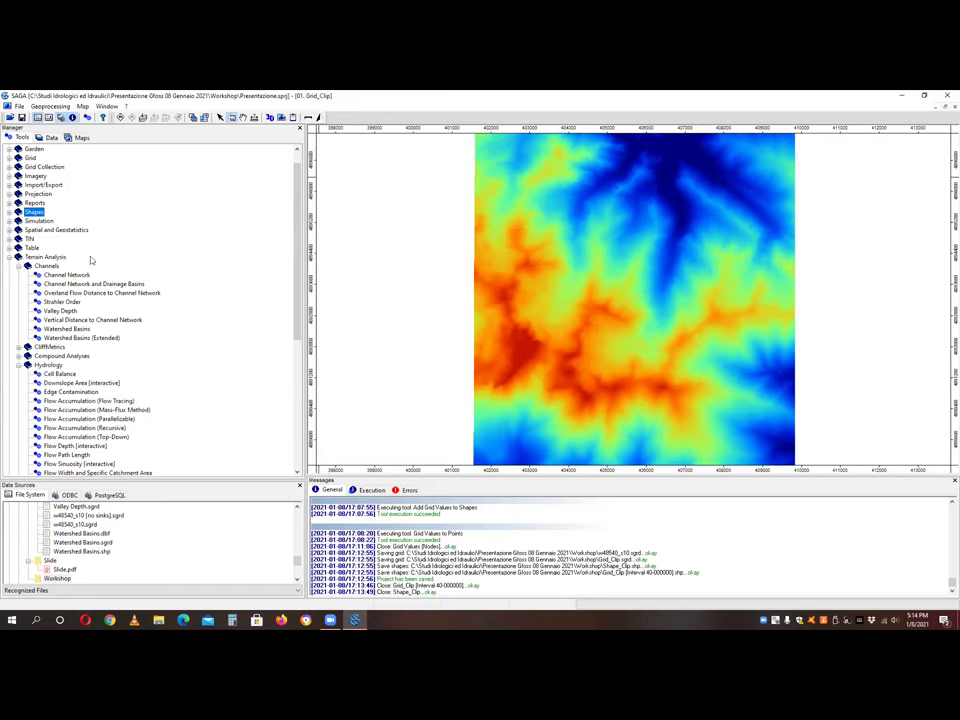
click(19, 347)
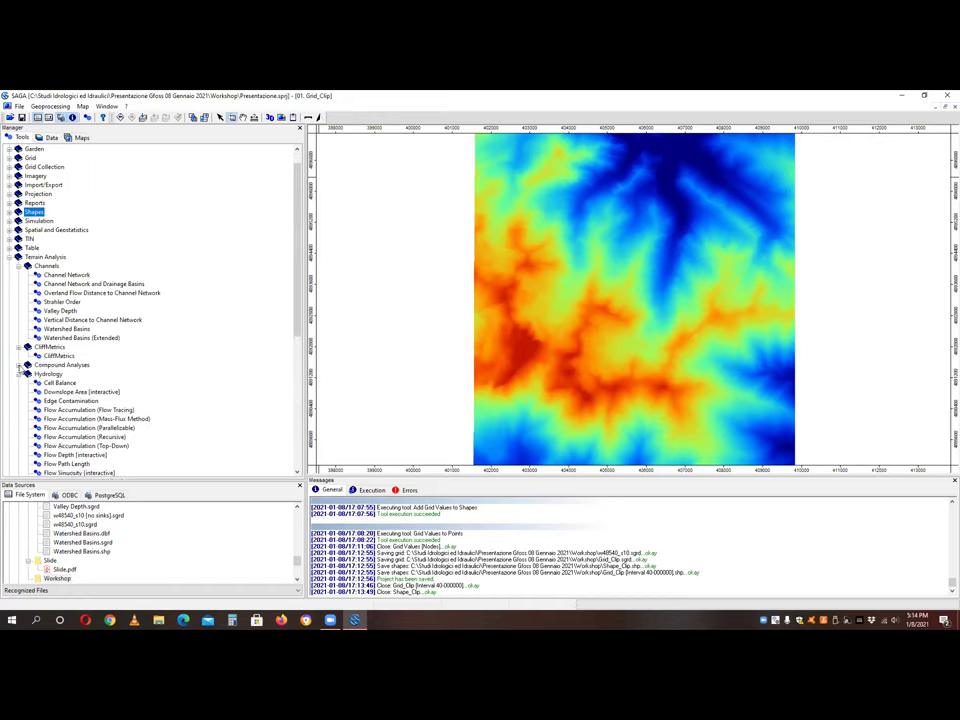
click(19, 365)
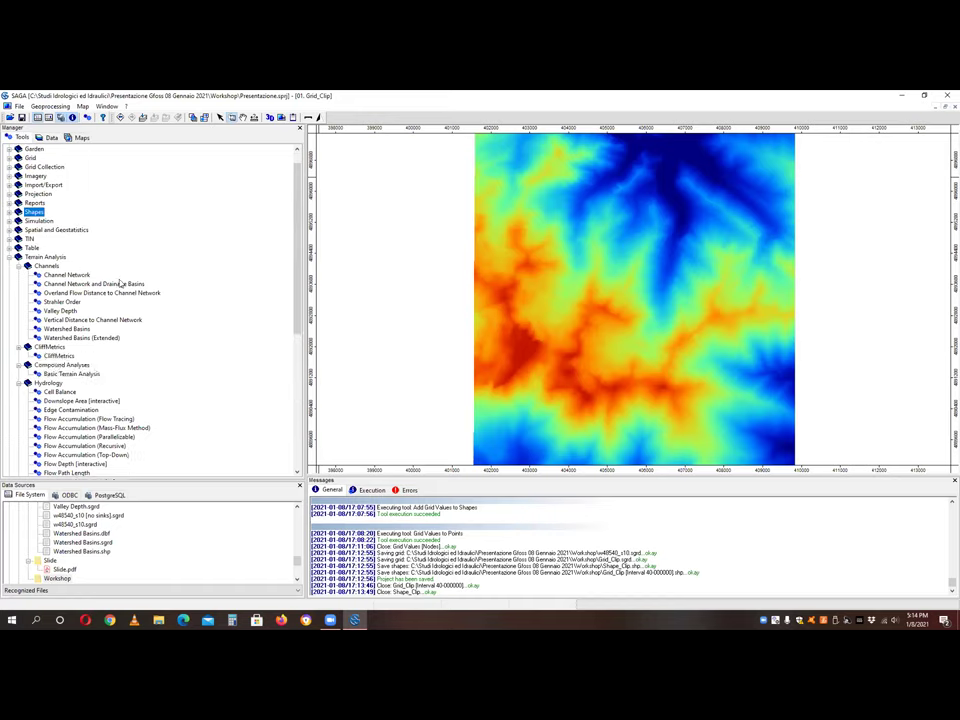
double_click(86, 376)
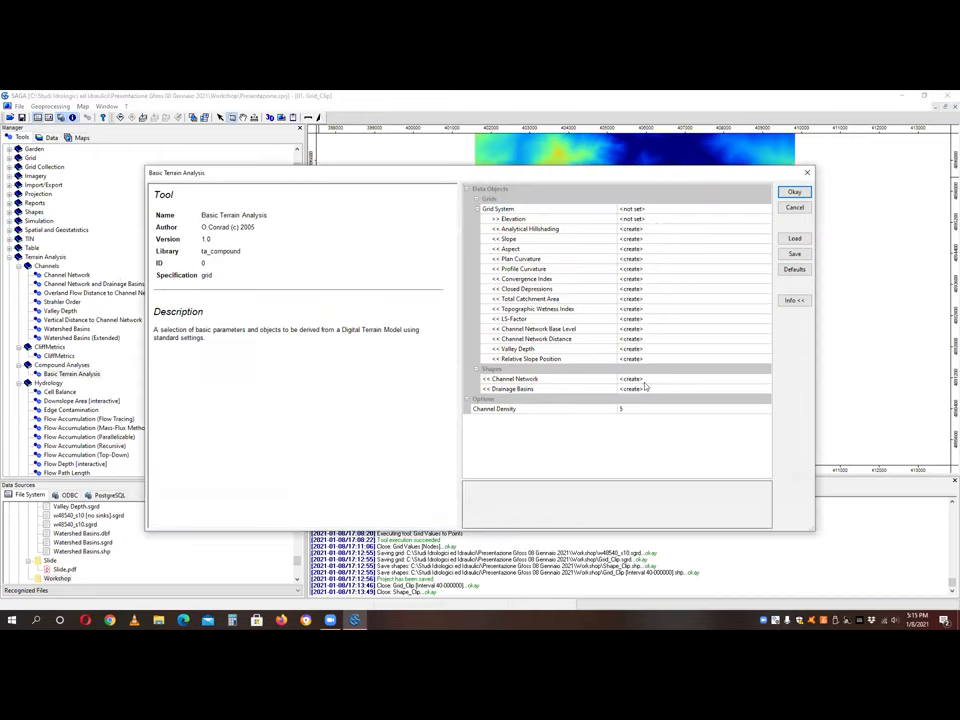
- Run Basic Terrain Analysis on grid system 10; 832x 854y; 401515x 4888955y with Grid_Clip as elevation, creating all outputs
click(656, 209)
click(658, 227)
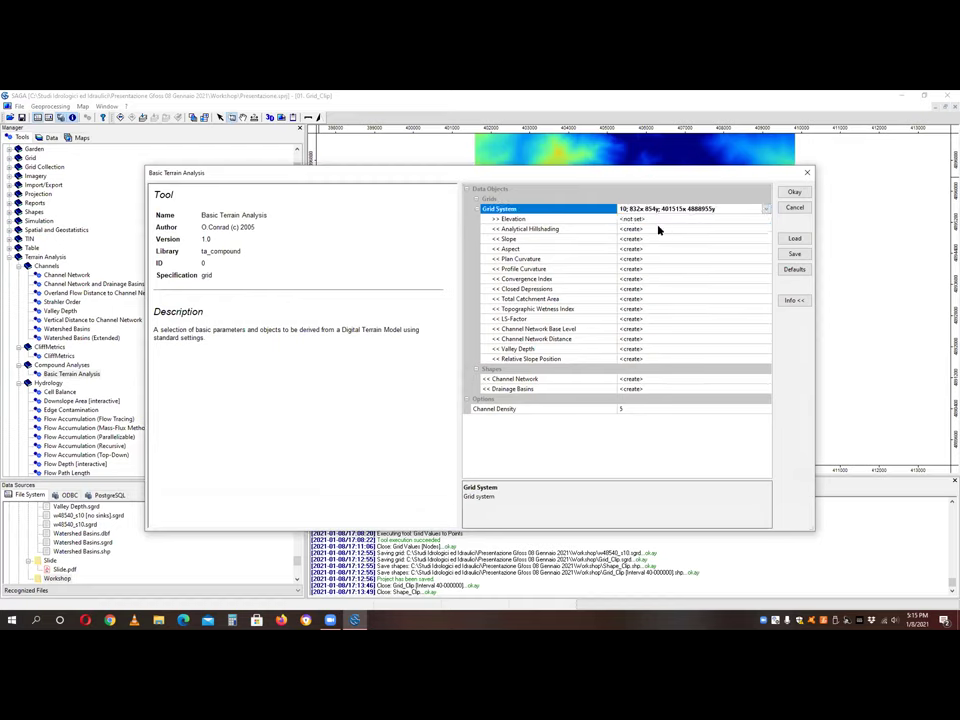
click(640, 219)
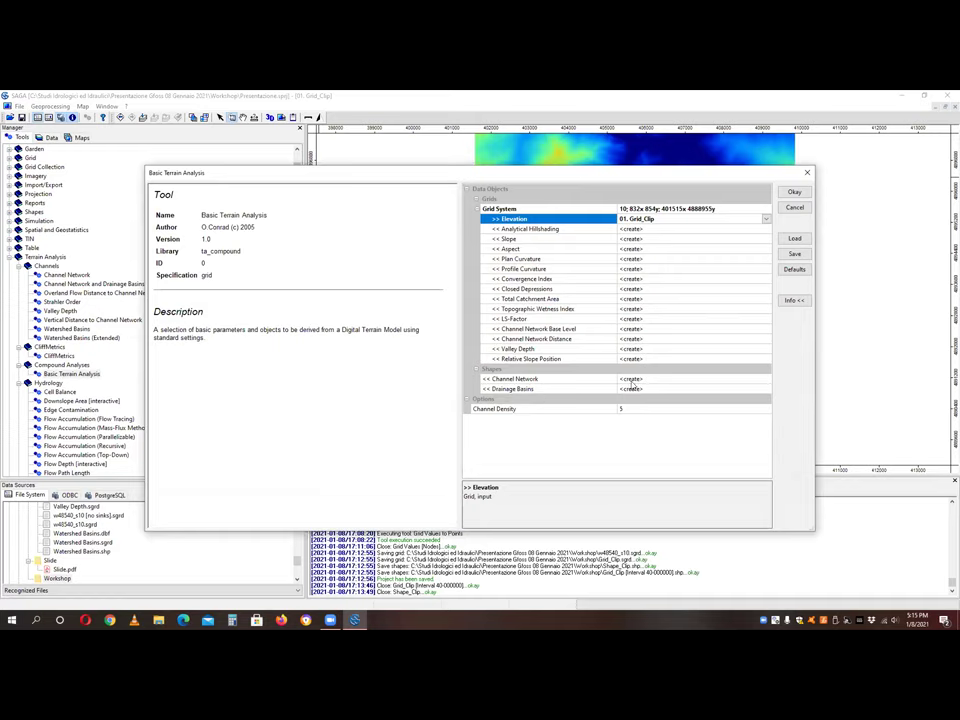
click(794, 193)
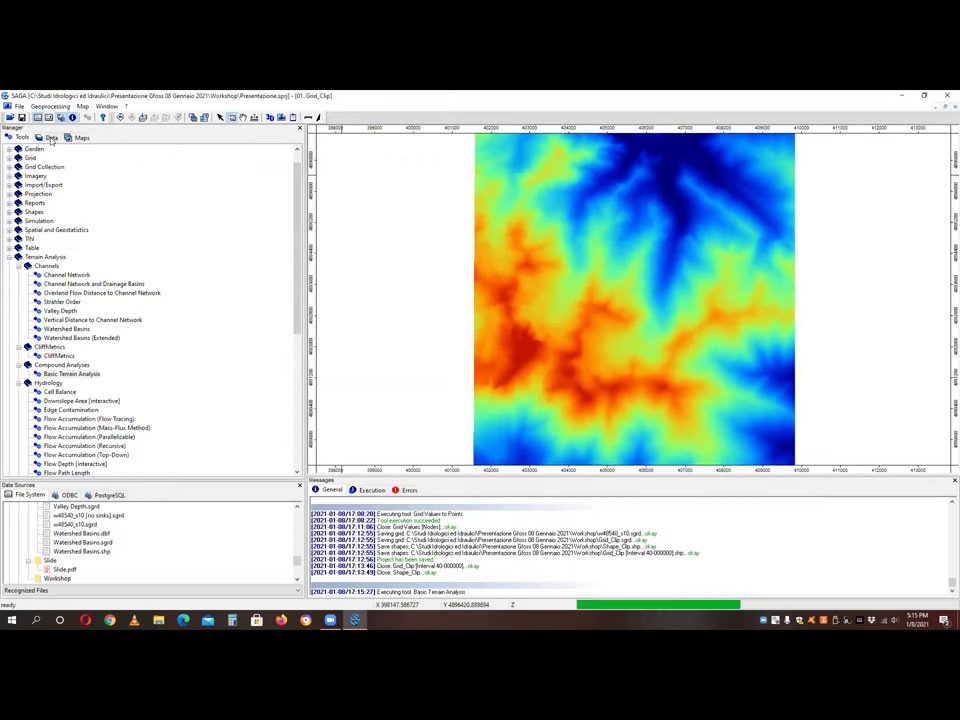
- Add the derived Channels line layer to the existing Grid_Clip map
click(50, 138)
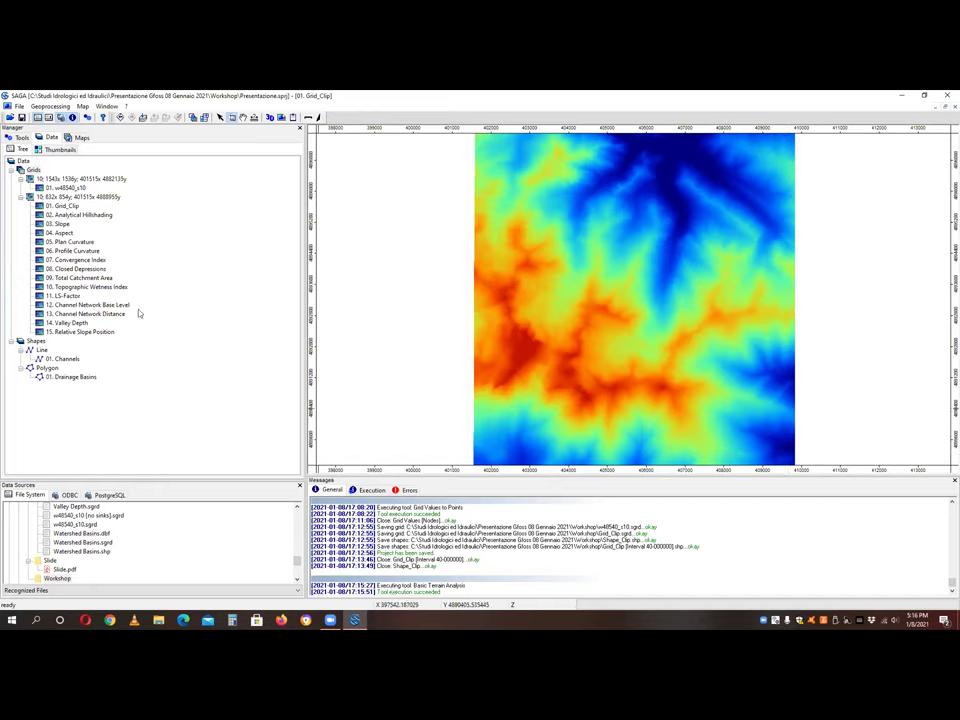
double_click(66, 359)
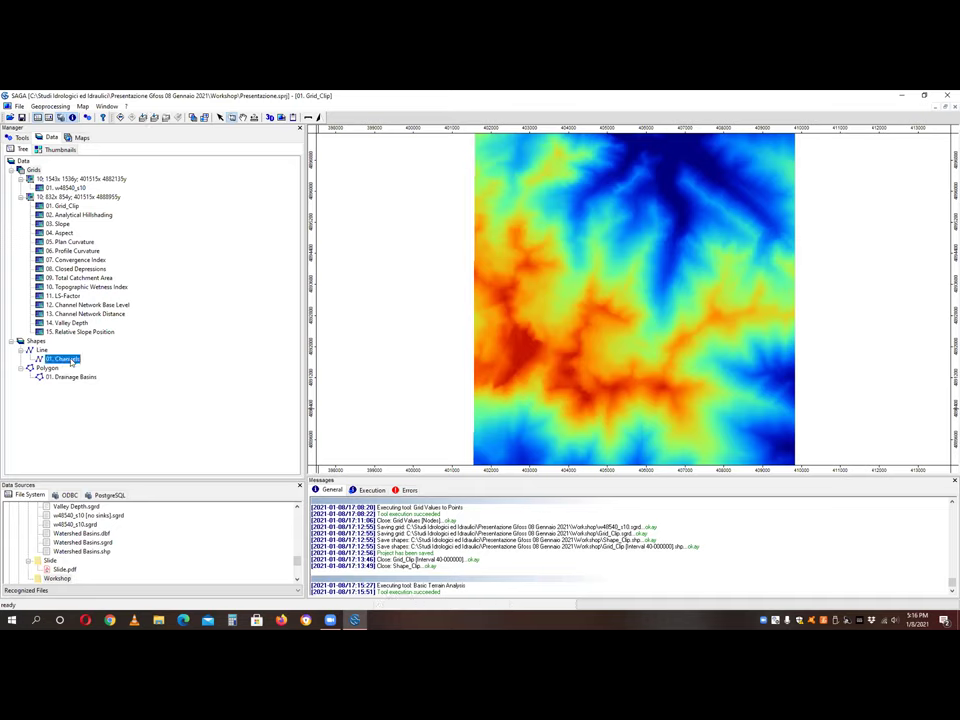
click(455, 353)
click(455, 382)
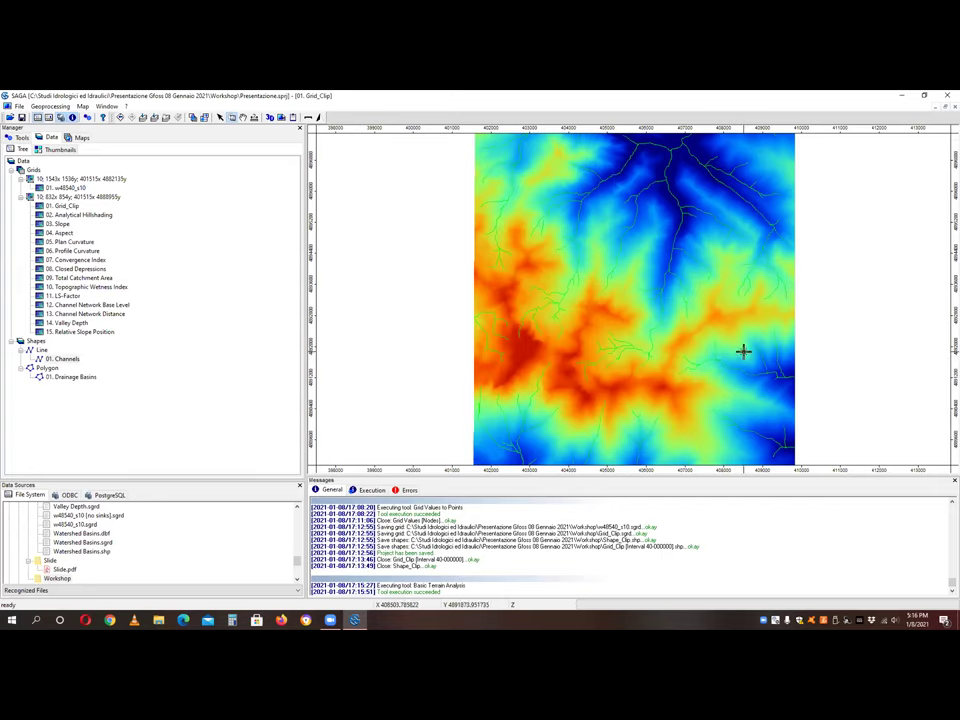
click(14, 138)
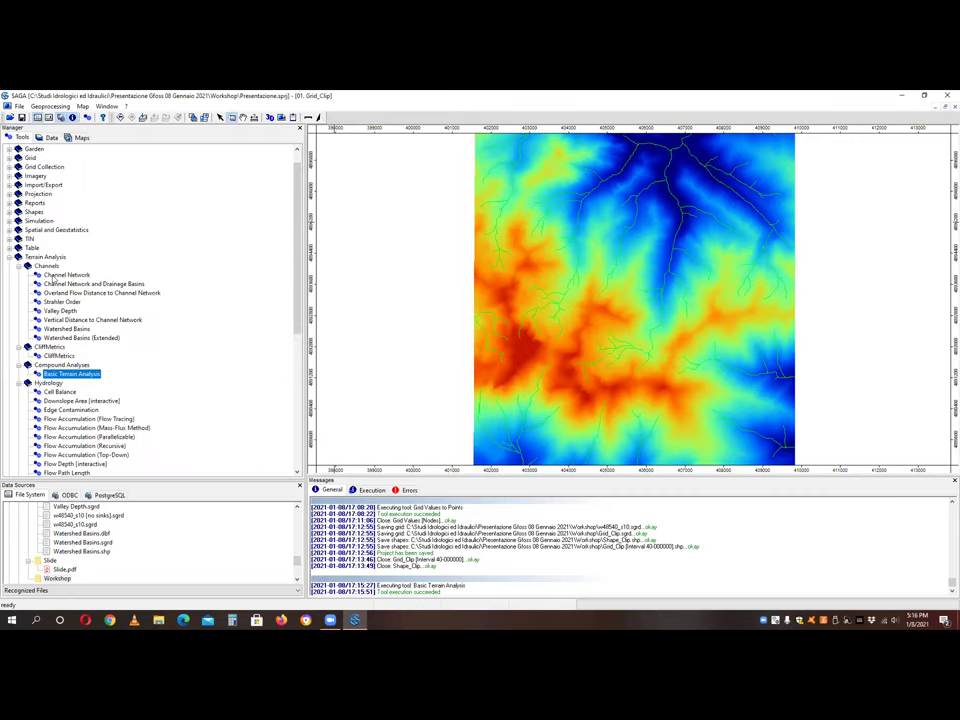
click(51, 137)
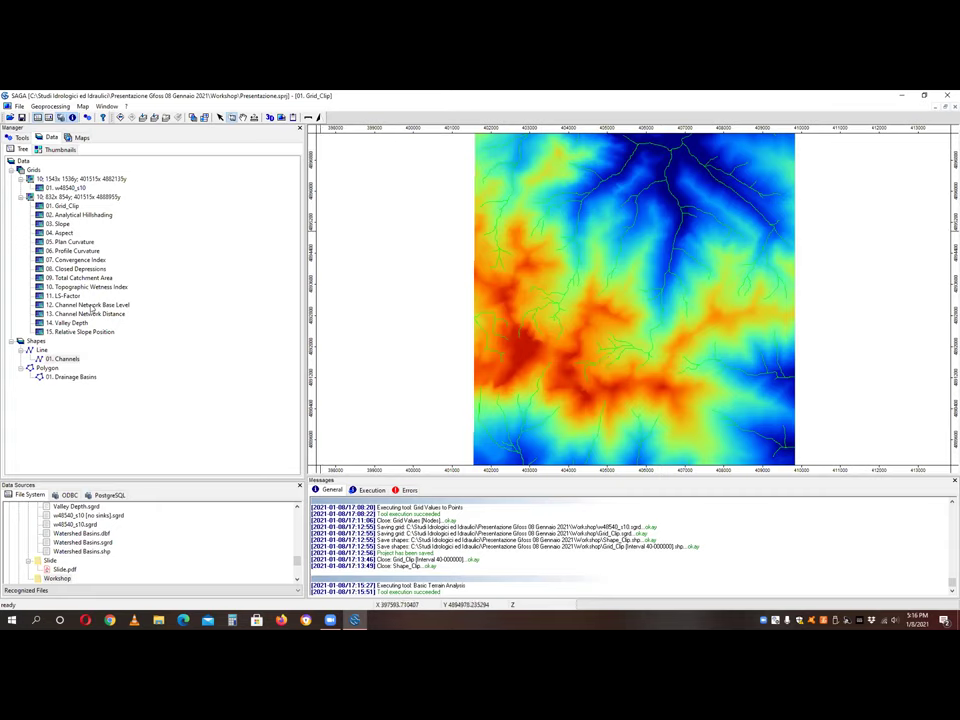
click(20, 137)
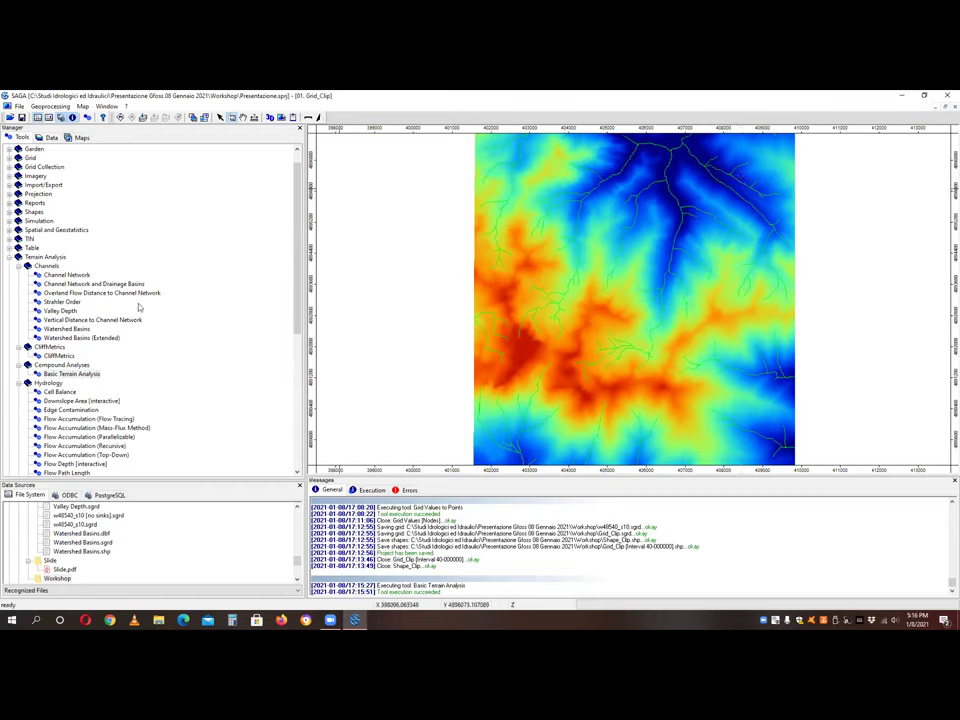
- Display the Analytical Hillshading grid in a new map
click(48, 137)
click(72, 216)
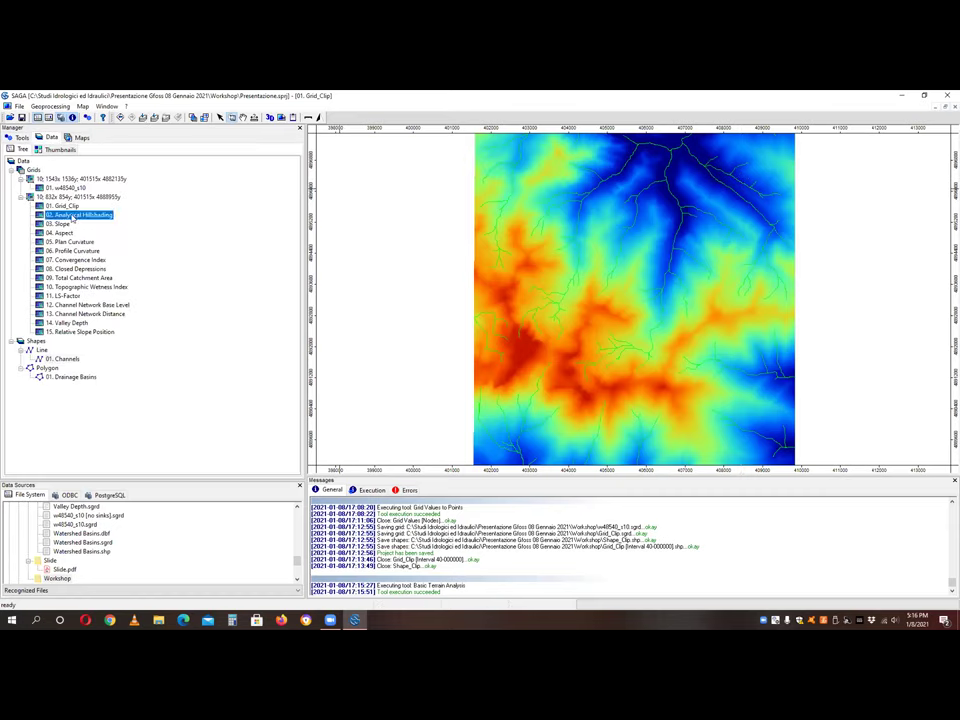
double_click(72, 216)
key(Return)
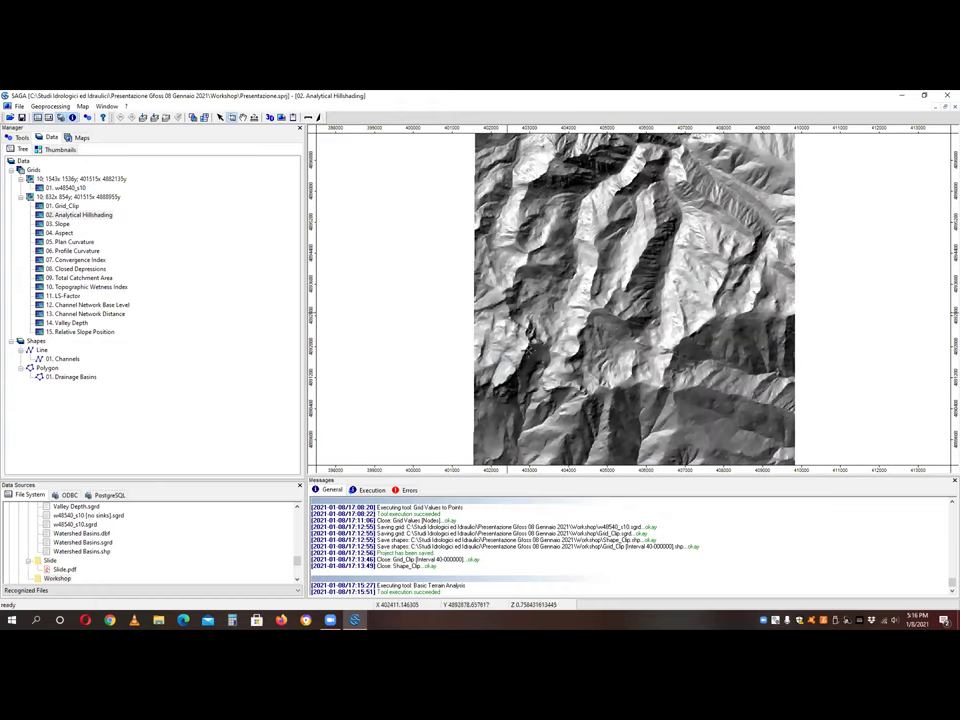
- Add the Analytical Hillshading grid as a layer to the existing Grid_Clip map
double_click(81, 217)
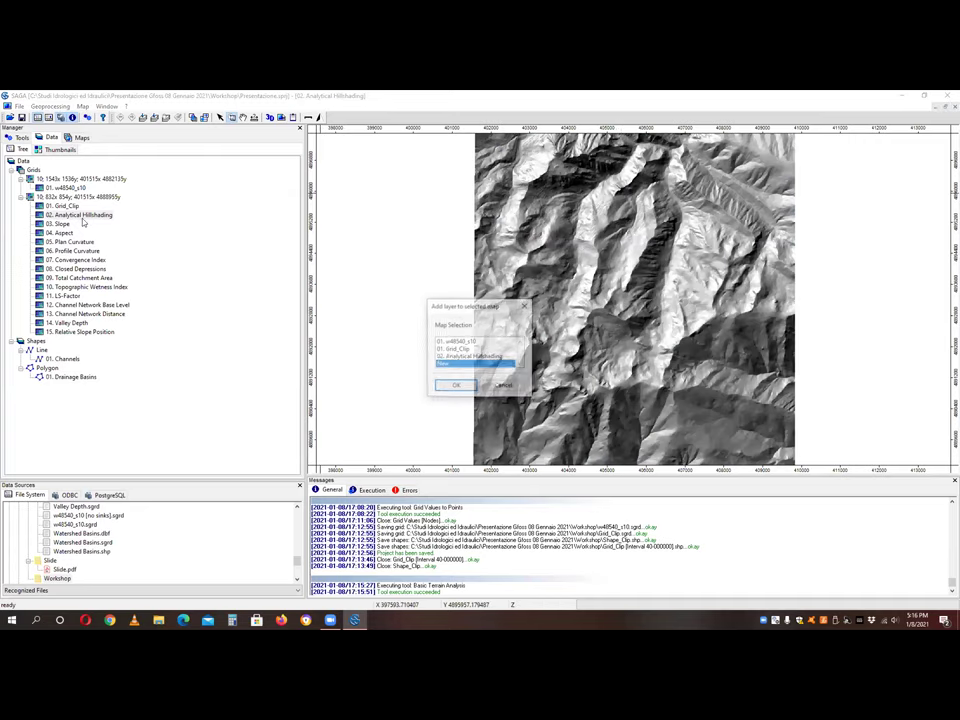
click(455, 348)
click(455, 386)
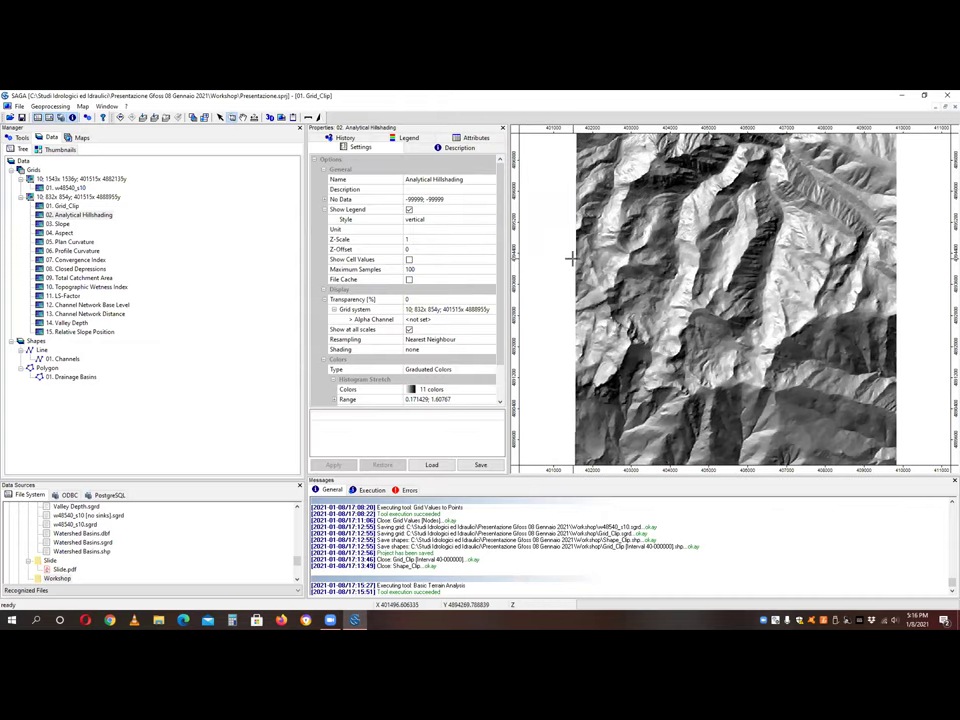
- Set the Analytical Hillshading layer's transparency to 50 % and apply it so the elevation colours show through
click(428, 298)
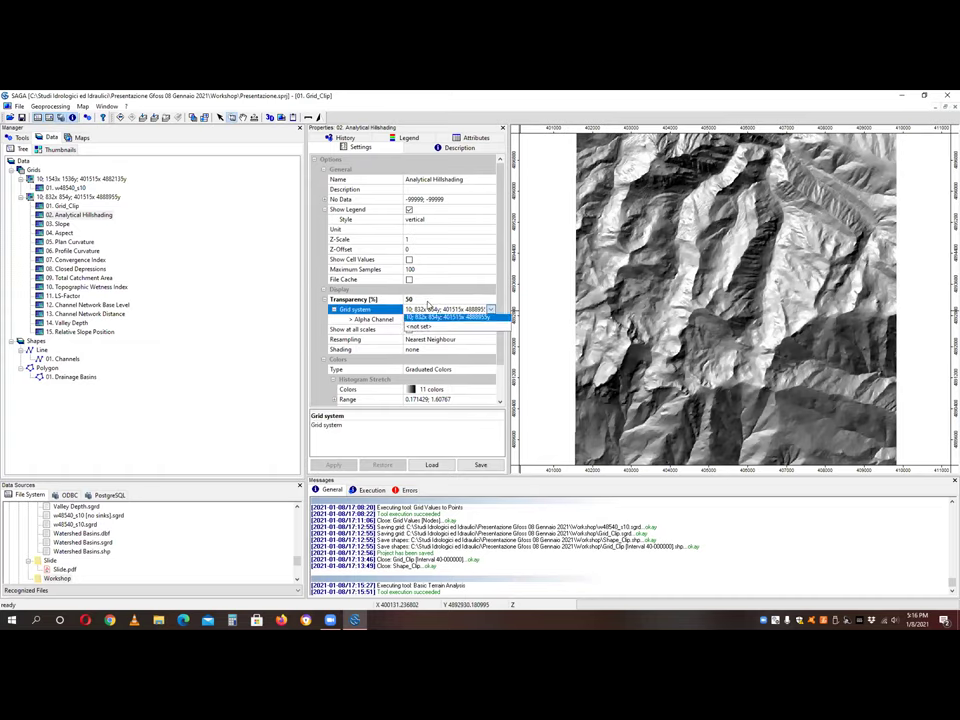
click(433, 299)
click(333, 465)
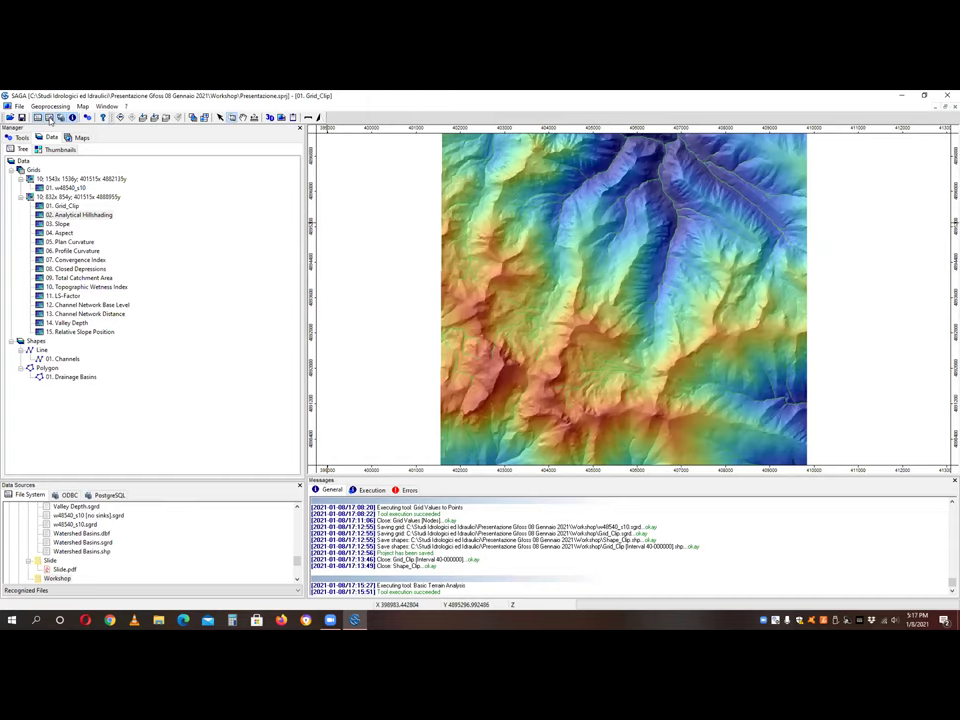
- Change the Grid_Clip elevation colours to the preset ramp running from dark red through yellow to green, apply it, and hide the layer properties
click(45, 117)
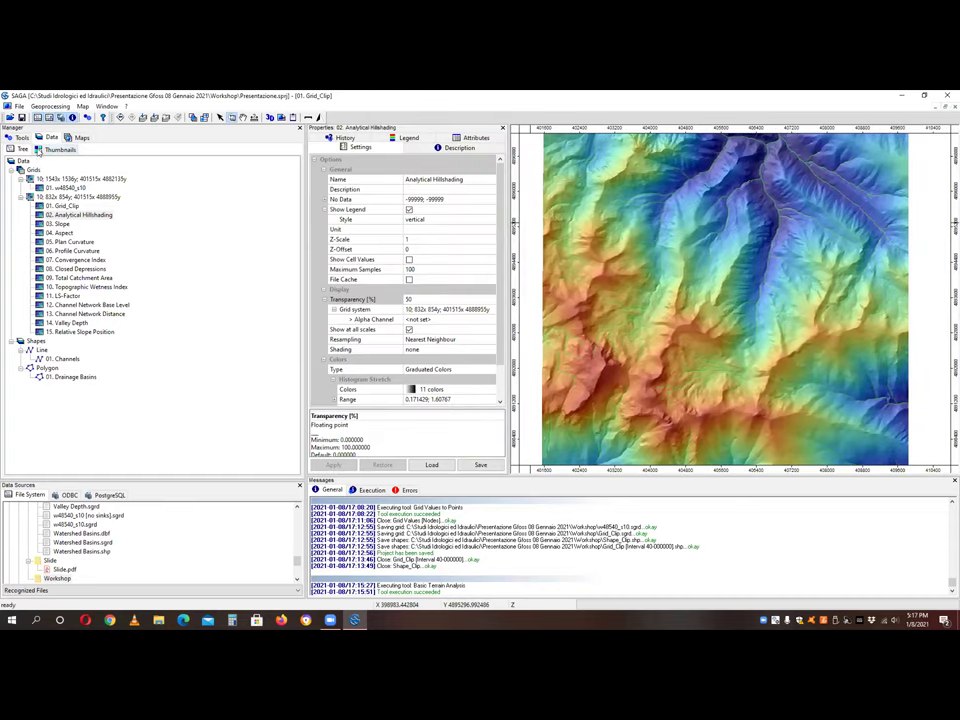
click(18, 137)
click(51, 137)
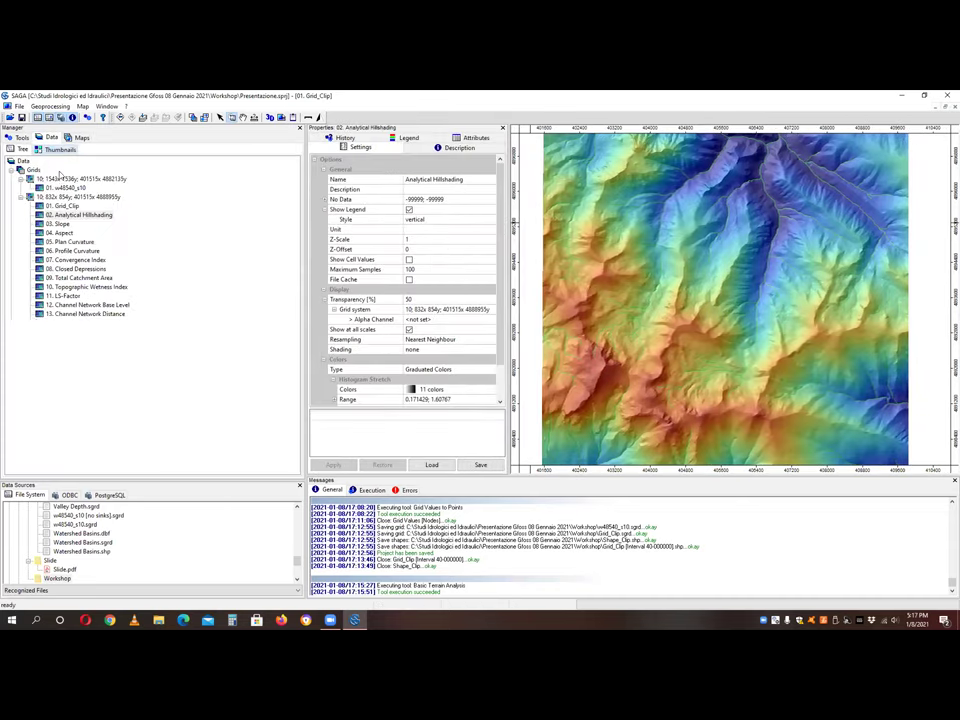
click(63, 188)
click(60, 205)
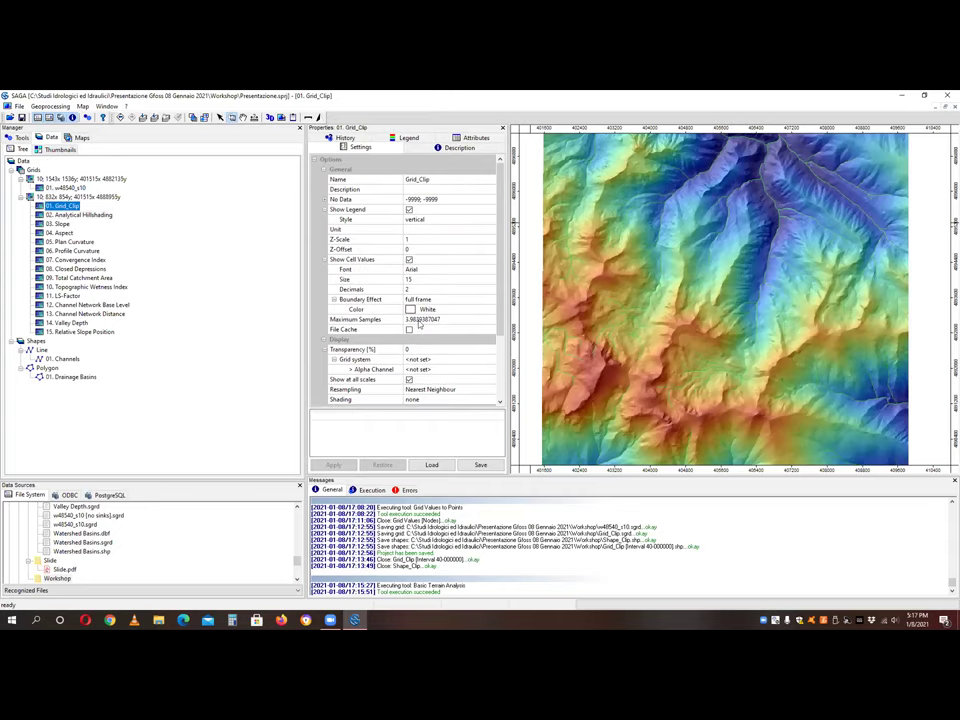
scroll(463, 363, down, 3)
click(488, 349)
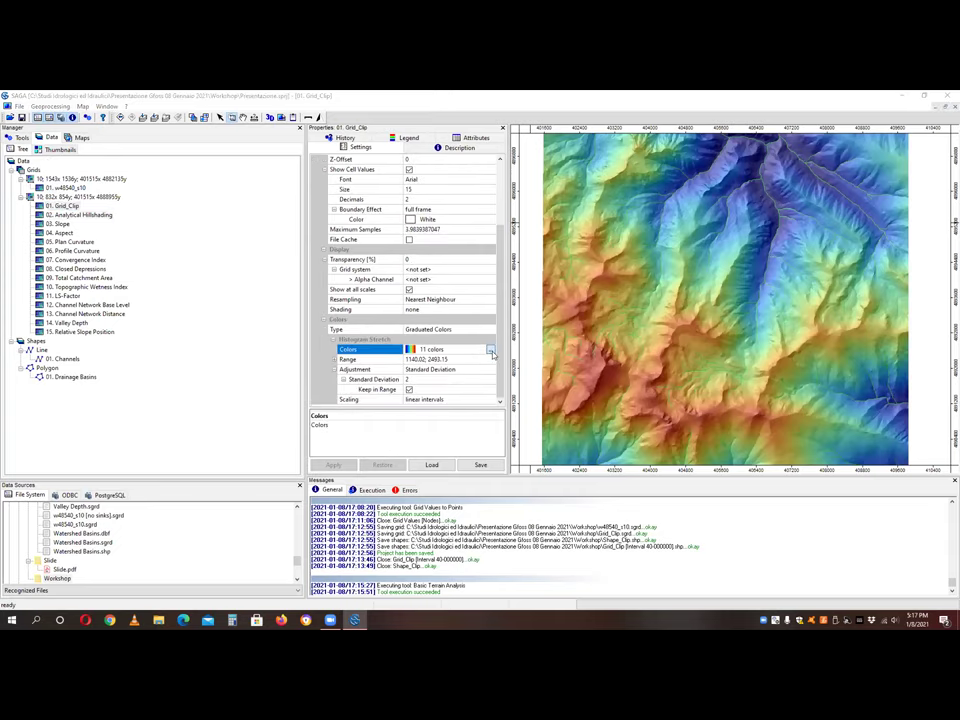
click(496, 349)
click(806, 285)
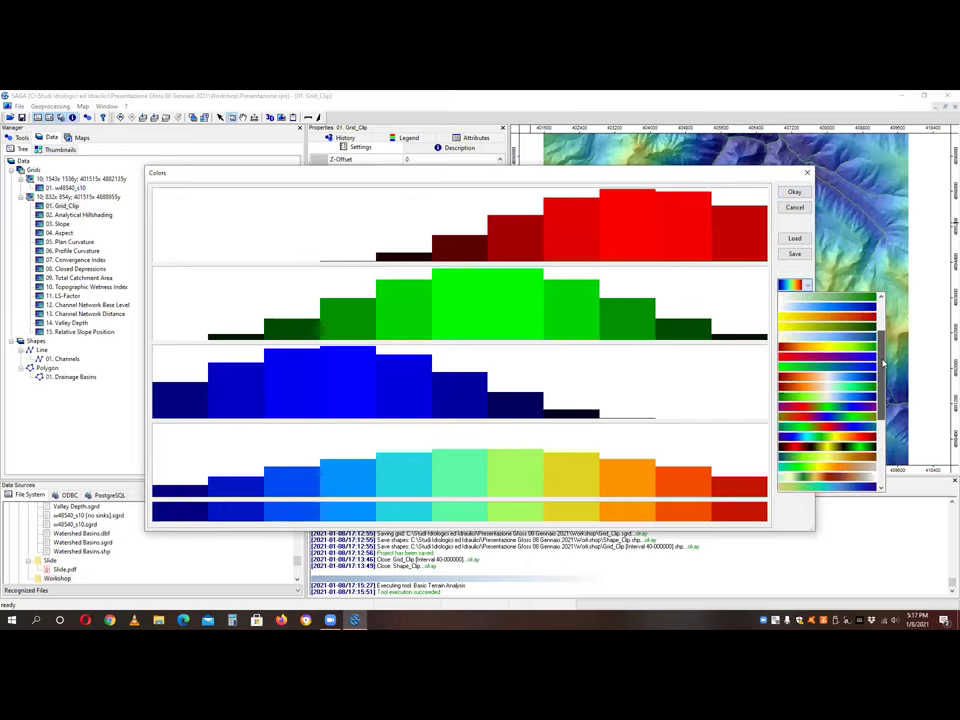
click(831, 343)
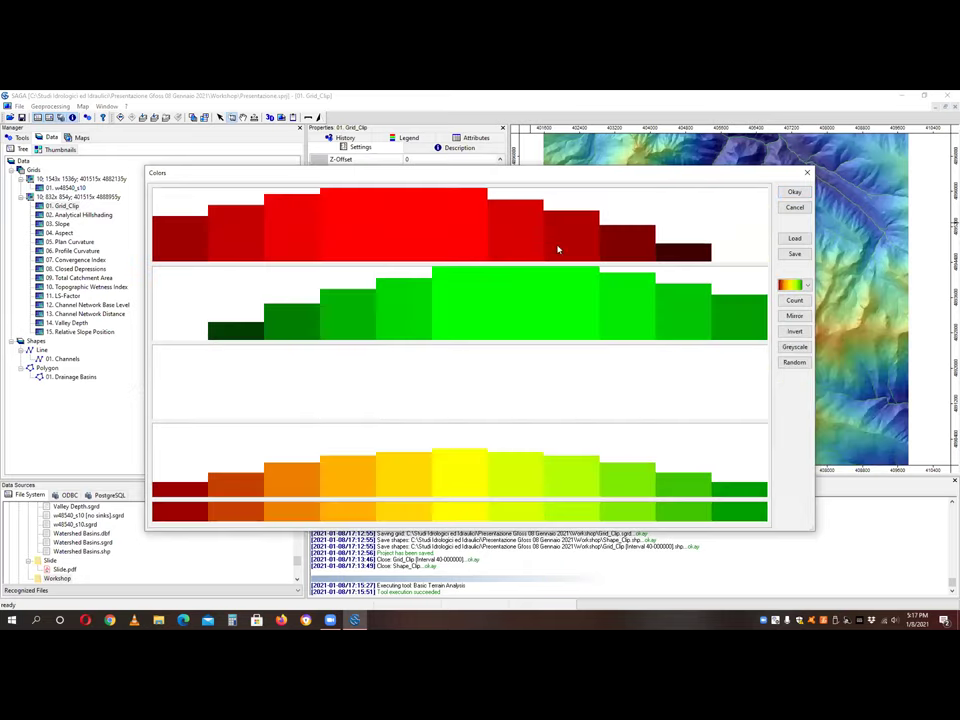
click(794, 192)
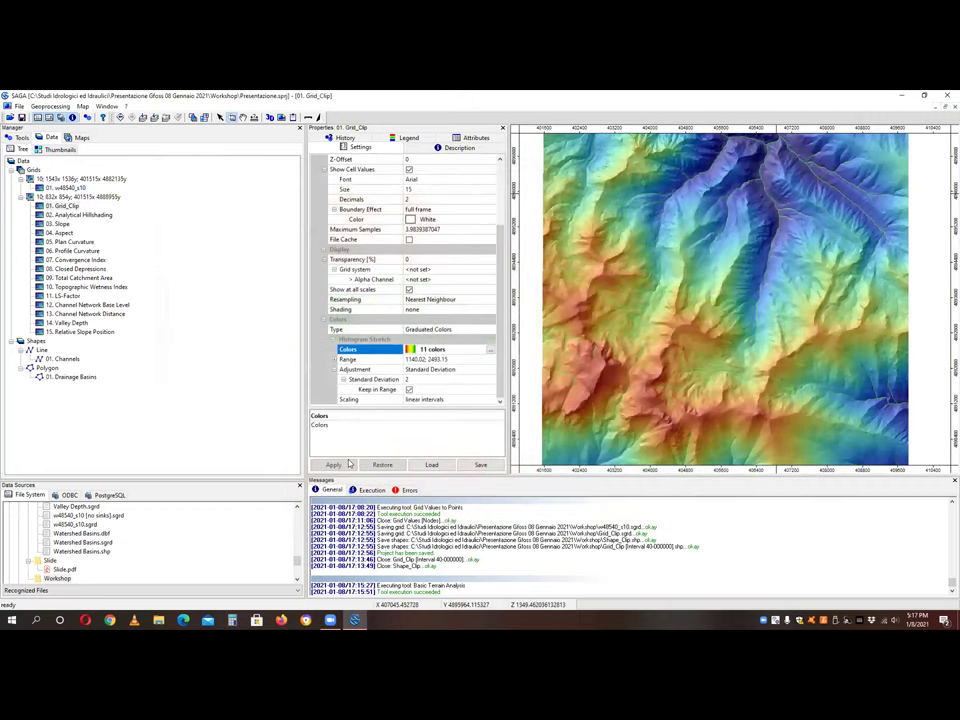
click(347, 464)
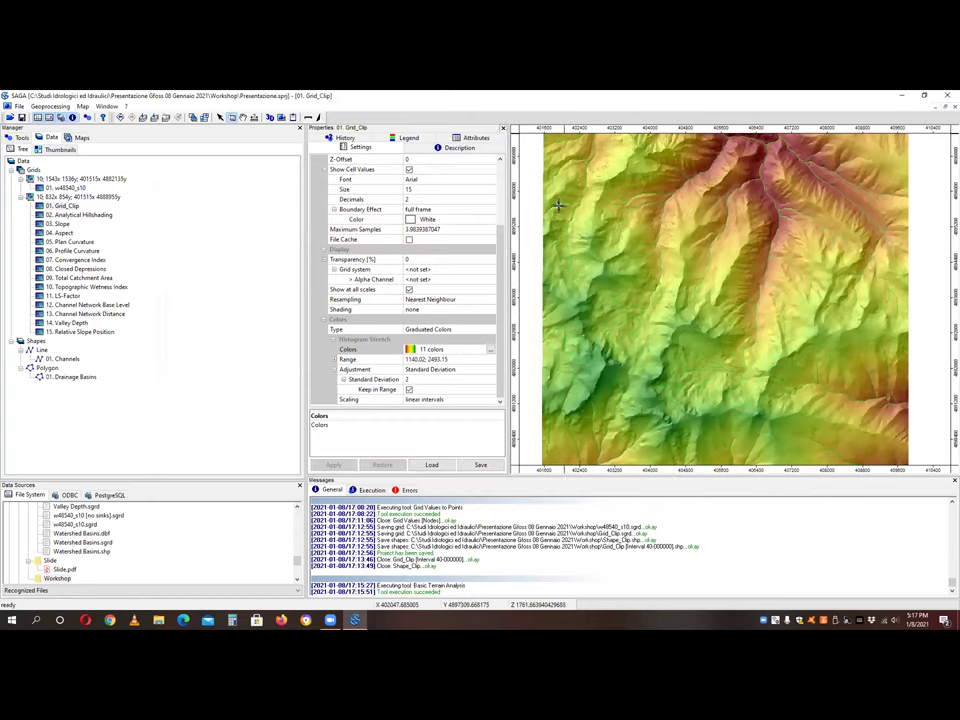
click(502, 128)
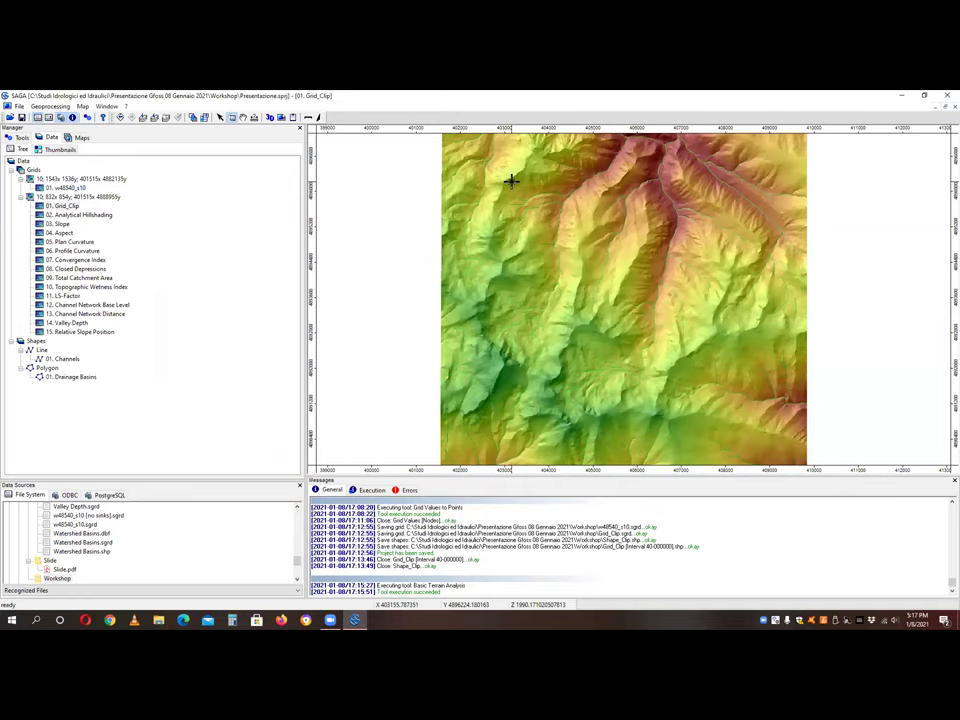
- Display the Slope grid in a new map and bring up its layer settings
double_click(73, 233)
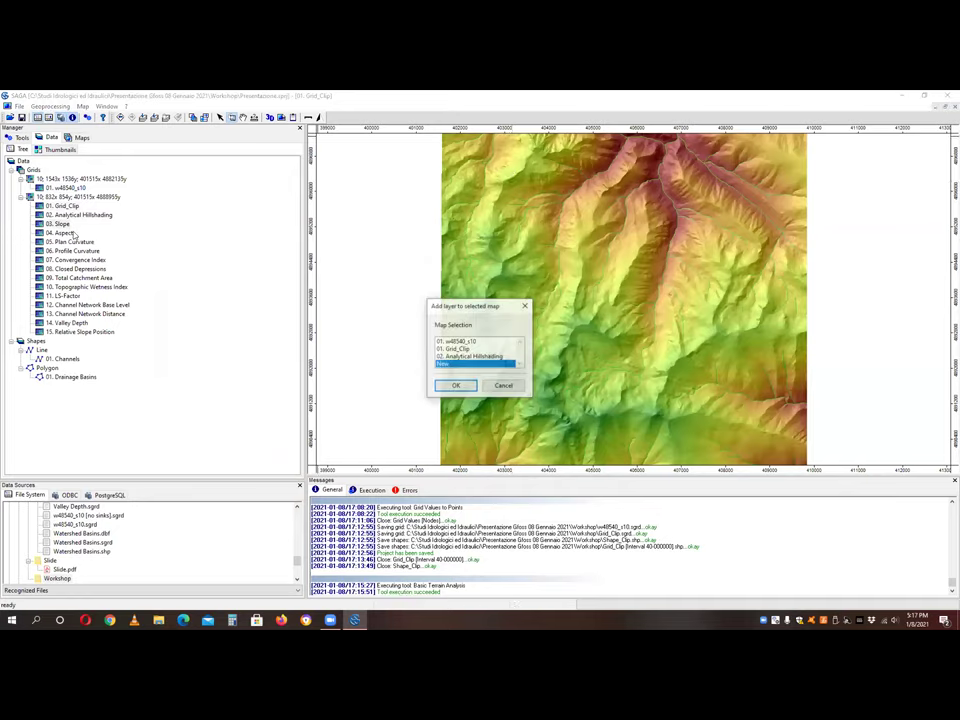
click(455, 385)
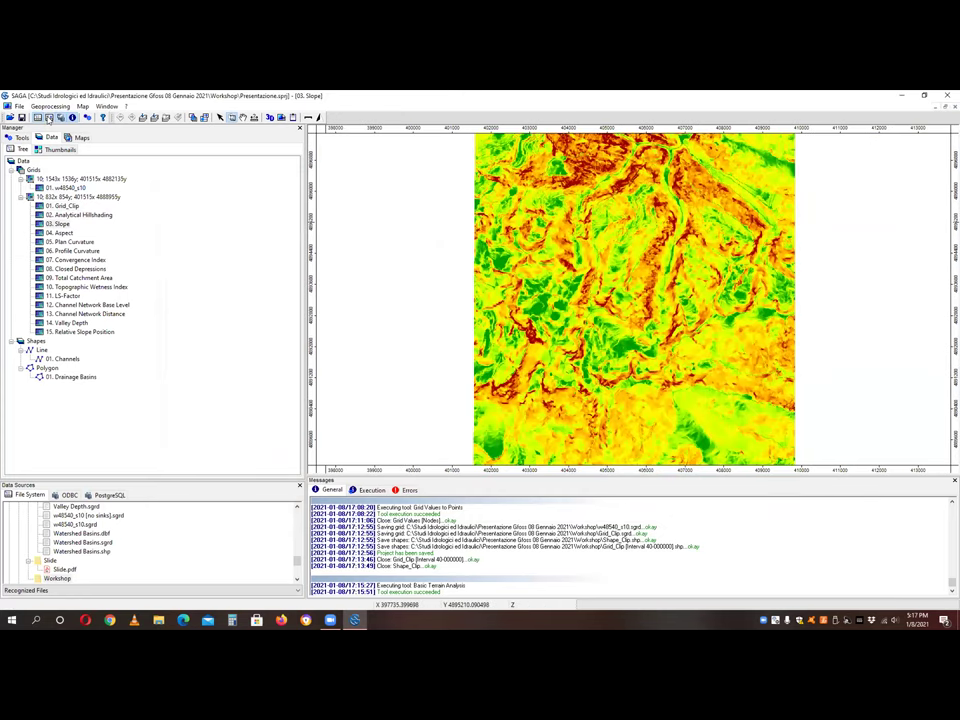
click(72, 227)
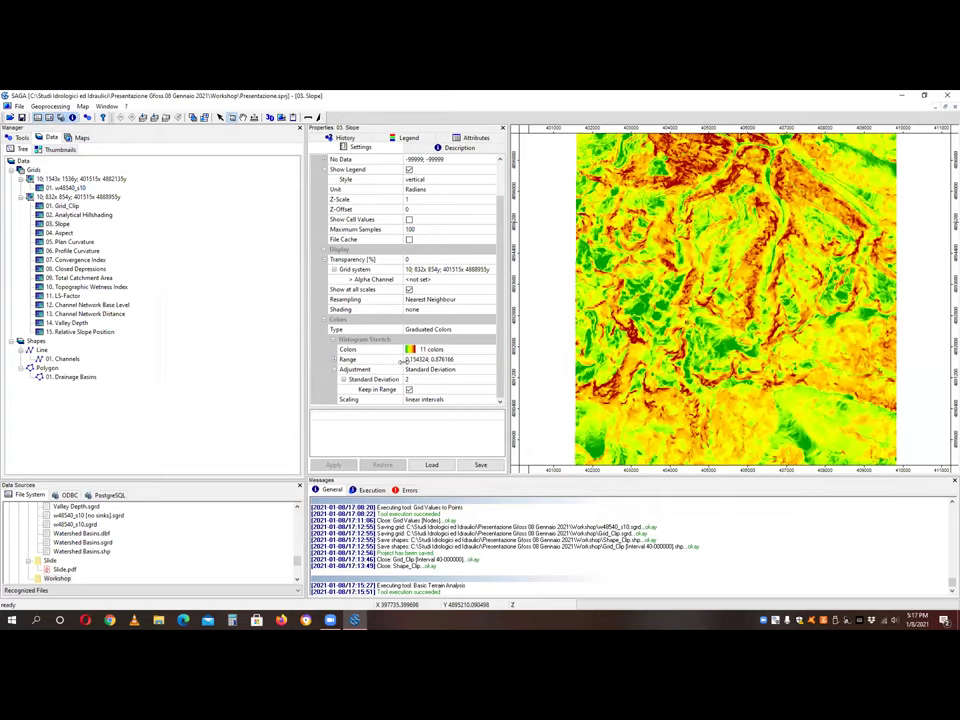
- Expand the color range of the 03. Slope grid to examine its minimum and maximum
click(336, 360)
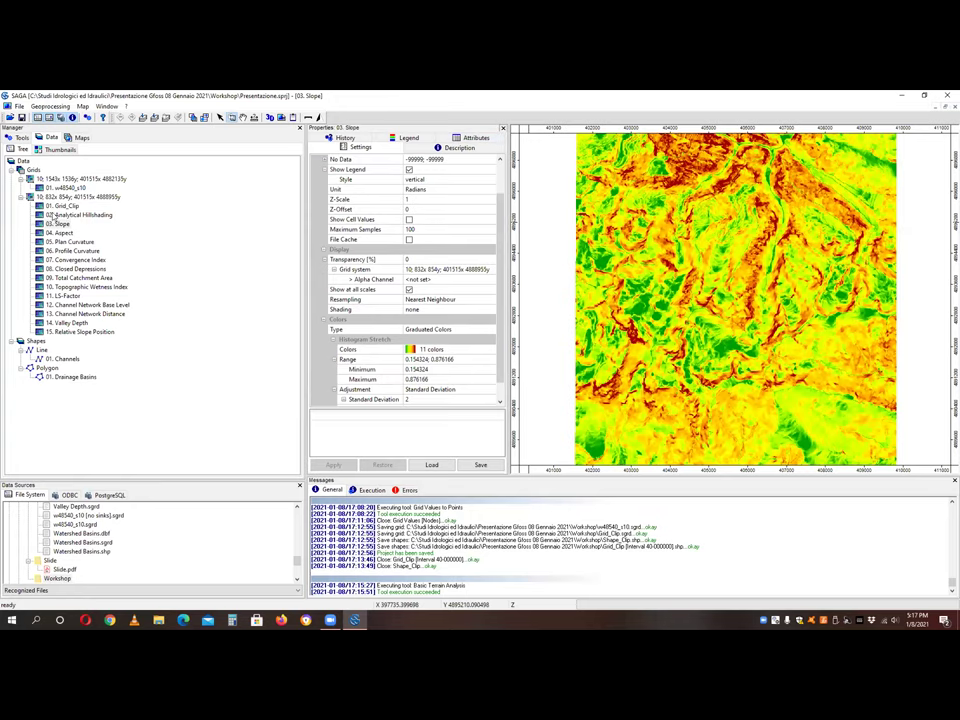
- Search the tools by name for "Slope" and open the Slope, Aspect, Curvature tool
click(17, 137)
scroll(34, 347, down, 4)
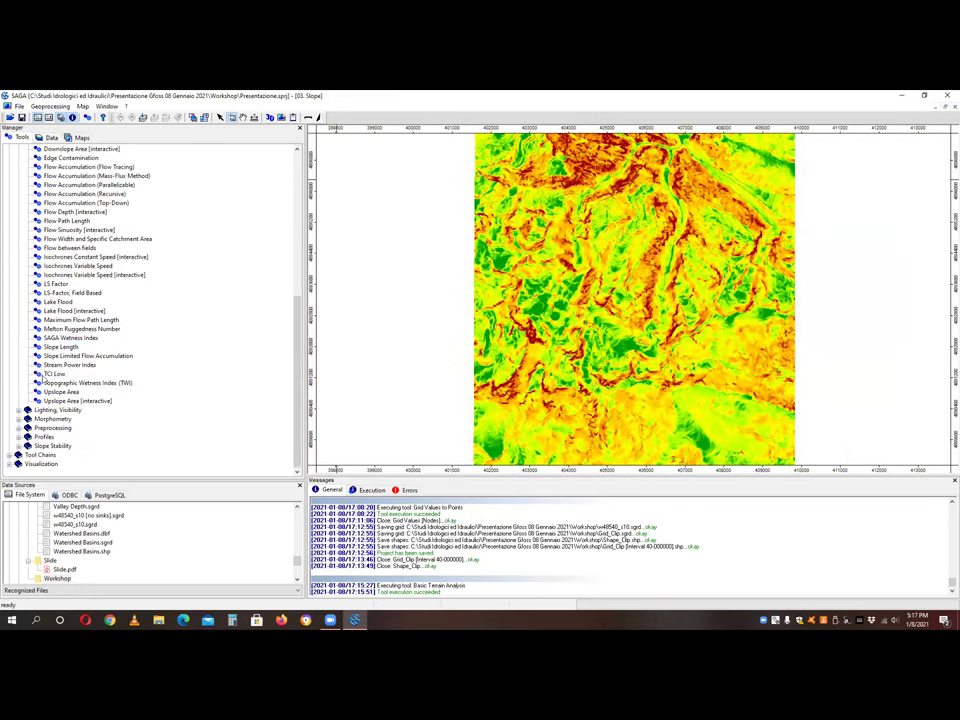
scroll(60, 349, up, 1)
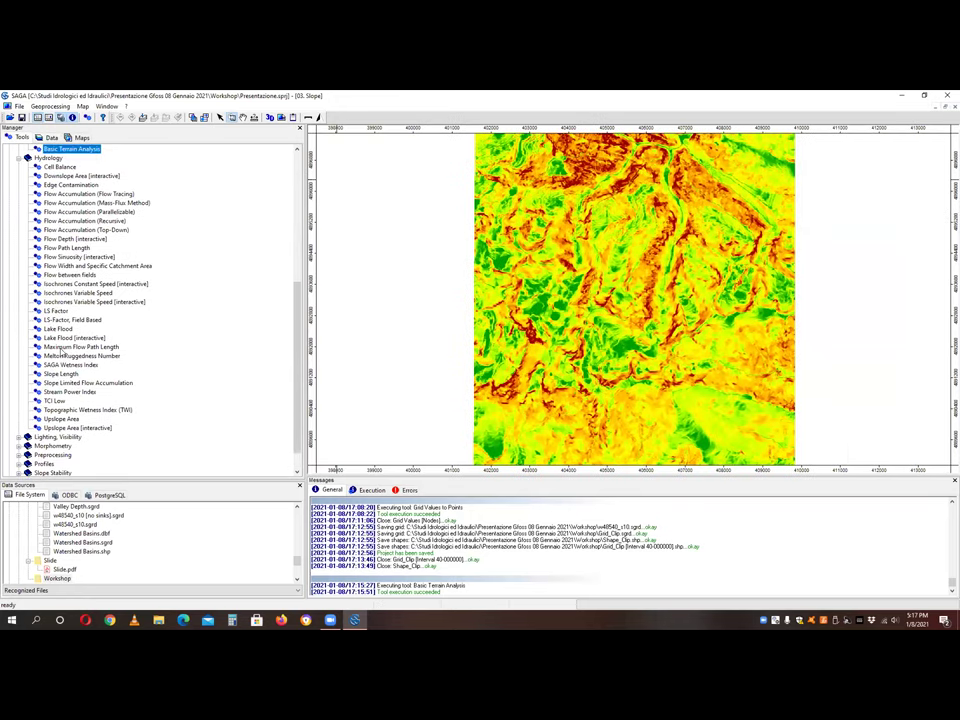
scroll(62, 352, up, 9)
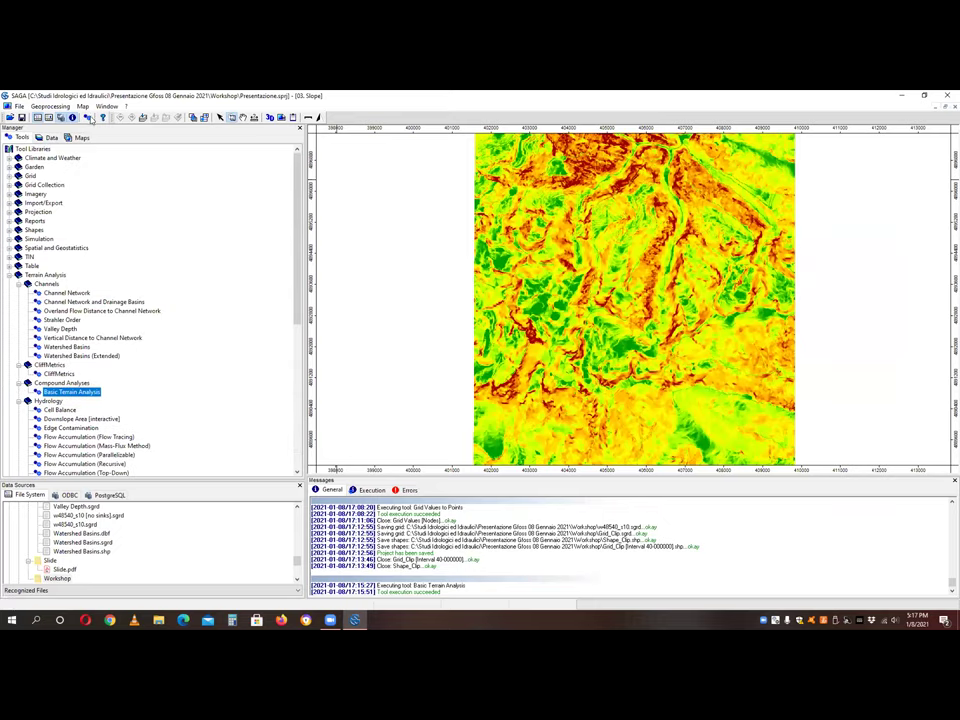
click(88, 117)
text(Slope)
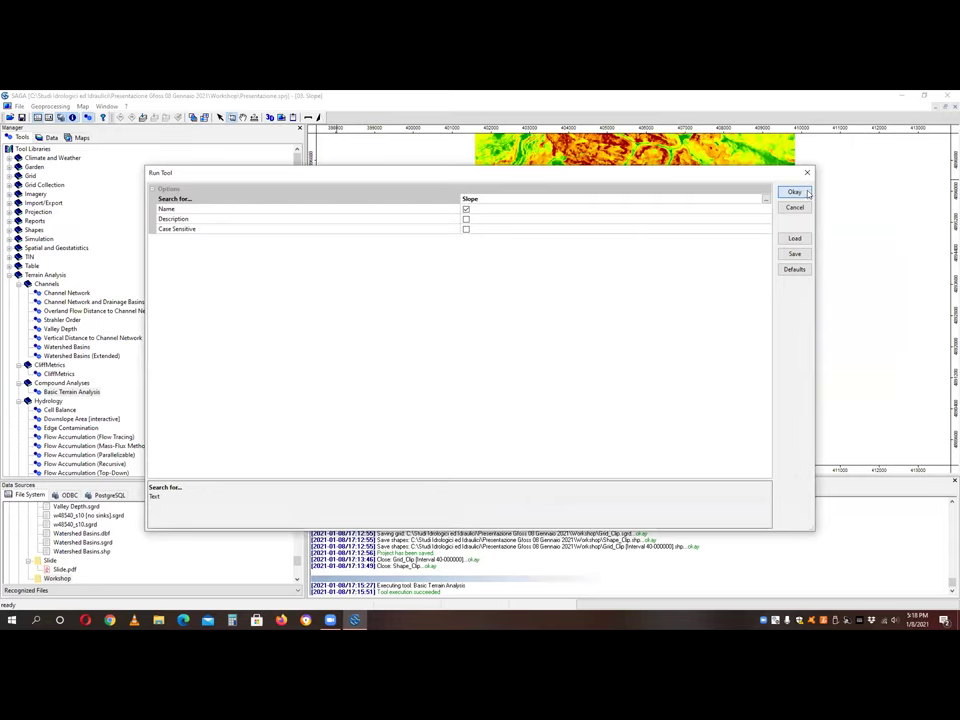
click(805, 193)
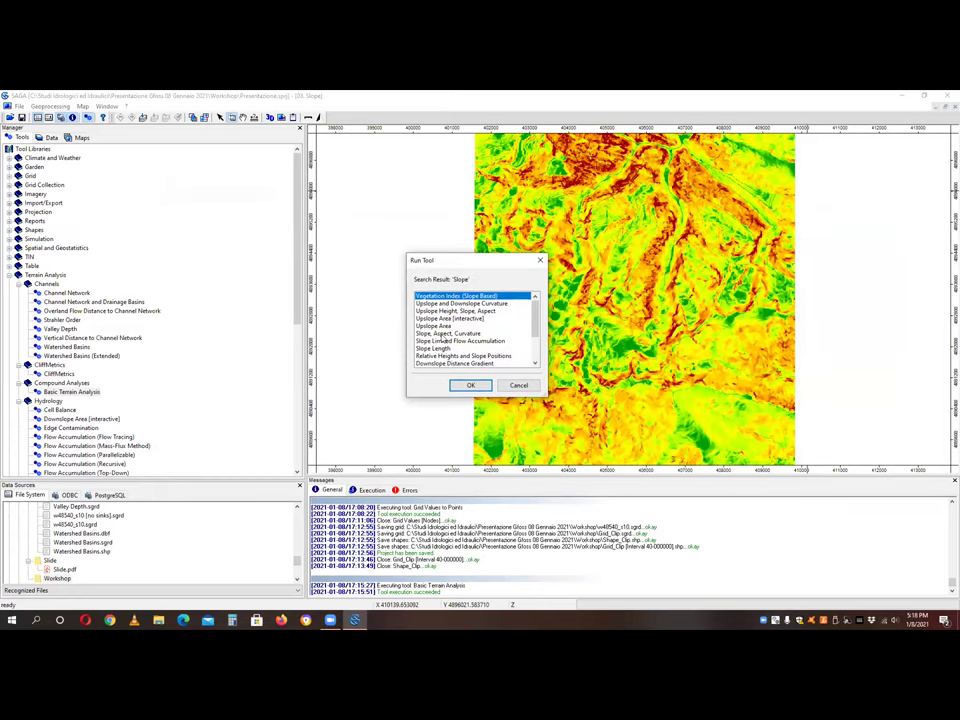
double_click(445, 333)
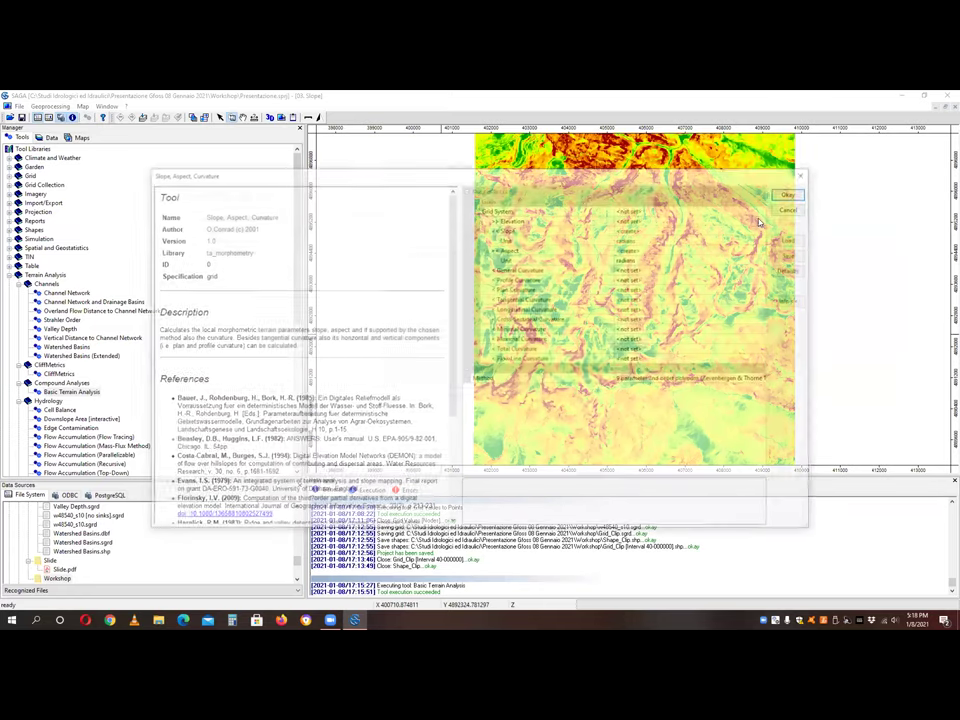
- Set the grid system to 10; 832x 854y; 401515x 4888955y, the elevation to 01. Grid_Clip and the slope unit to percent rise
click(640, 208)
click(643, 218)
click(648, 239)
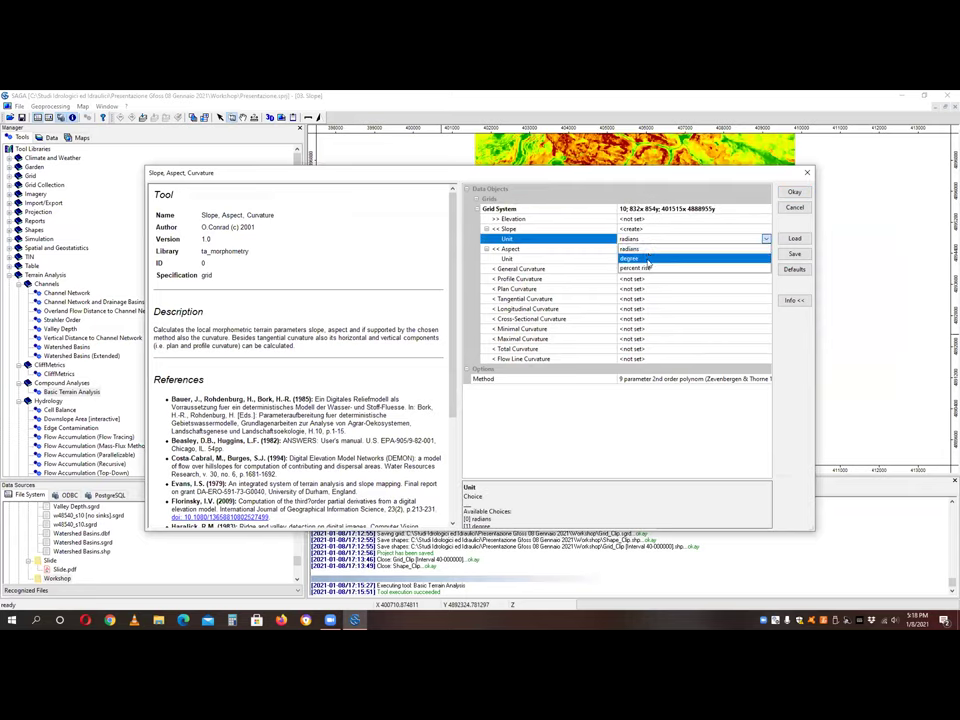
click(640, 268)
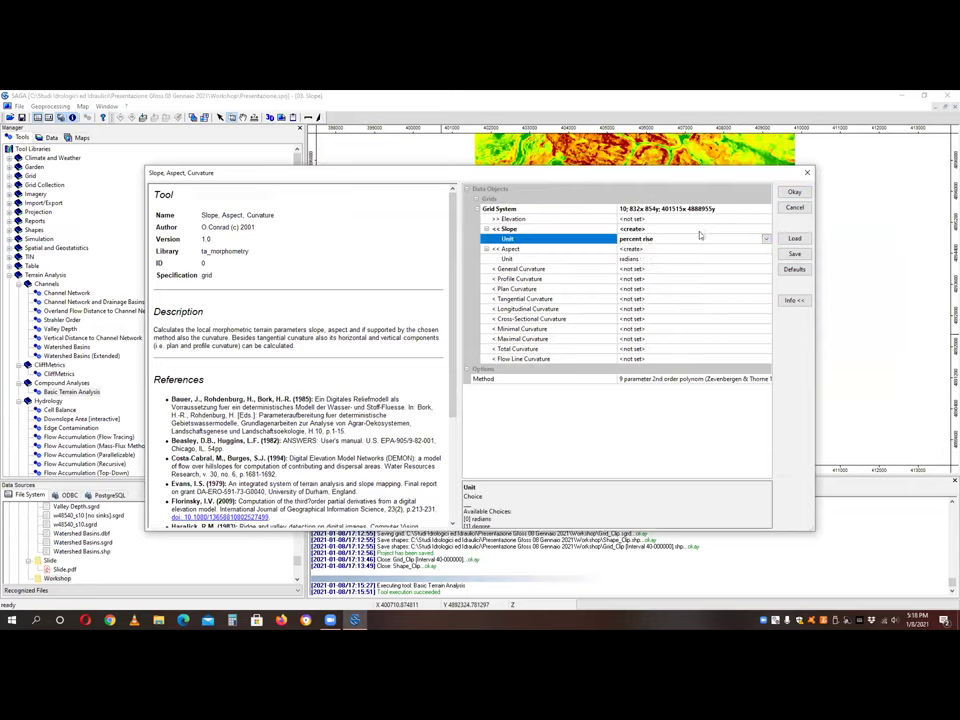
click(640, 218)
click(640, 238)
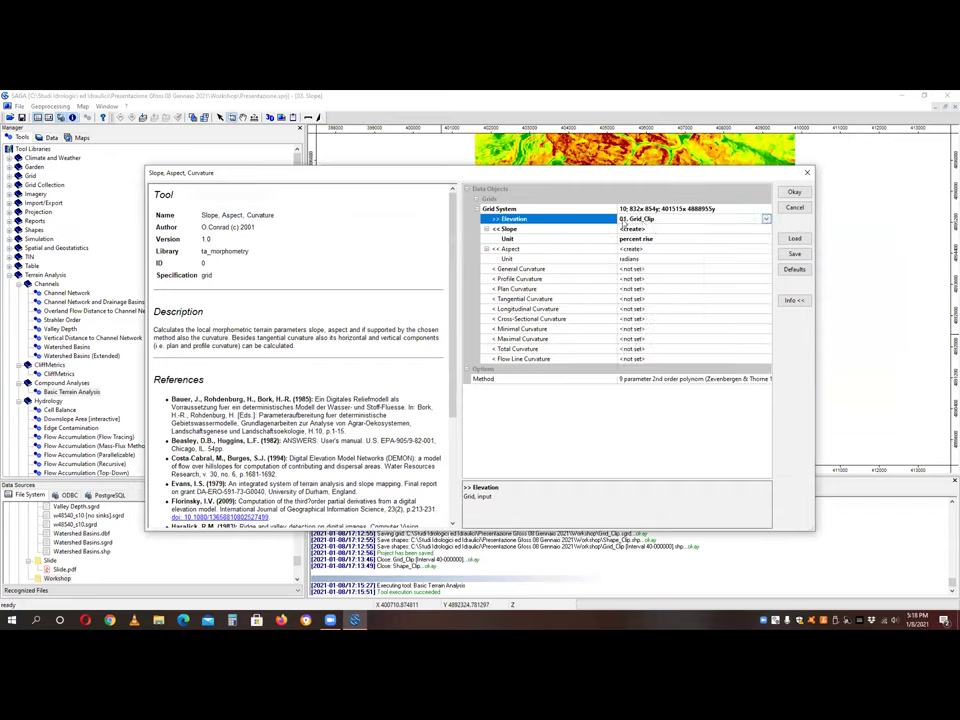
- Set the aspect unit to degree and run the Slope, Aspect, Curvature tool
click(646, 255)
click(632, 258)
click(636, 279)
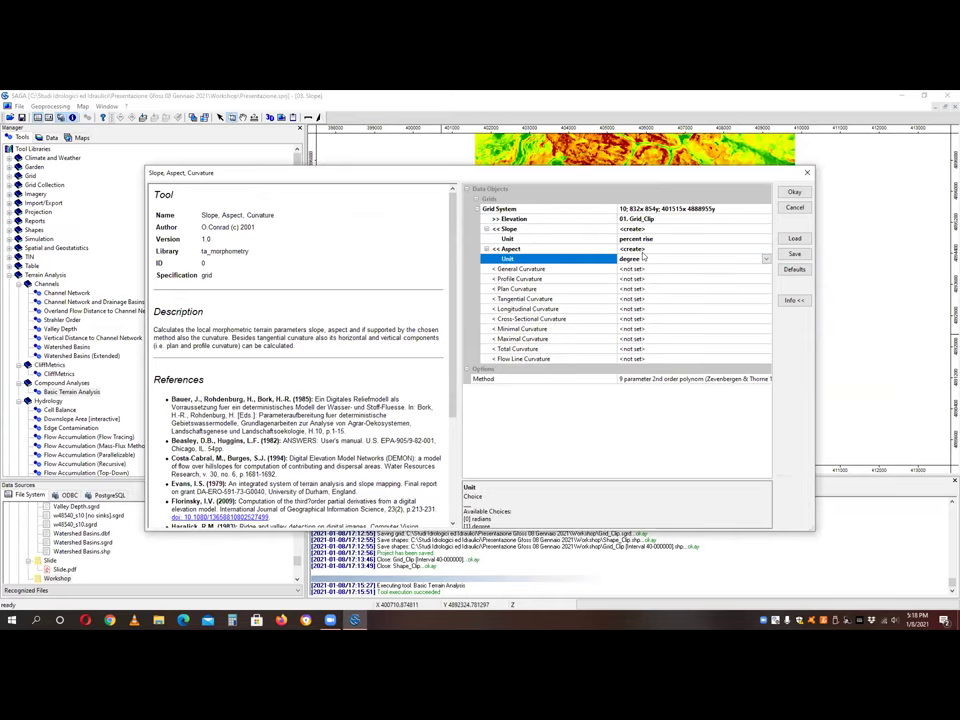
click(794, 191)
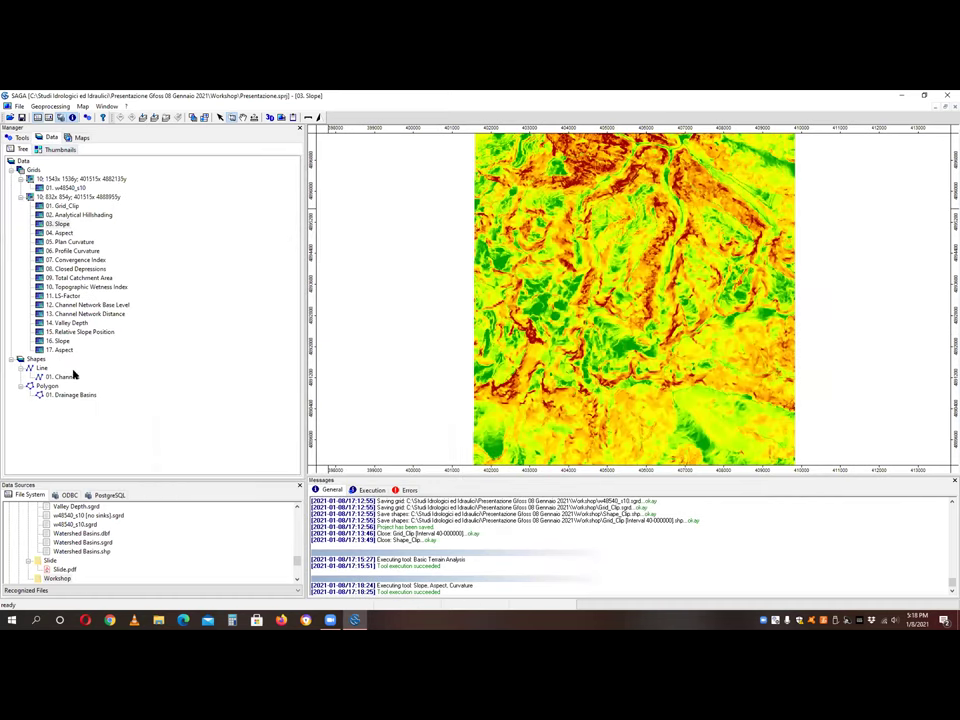
- Display the newly computed 16. Slope grid in a new map
click(60, 342)
double_click(60, 342)
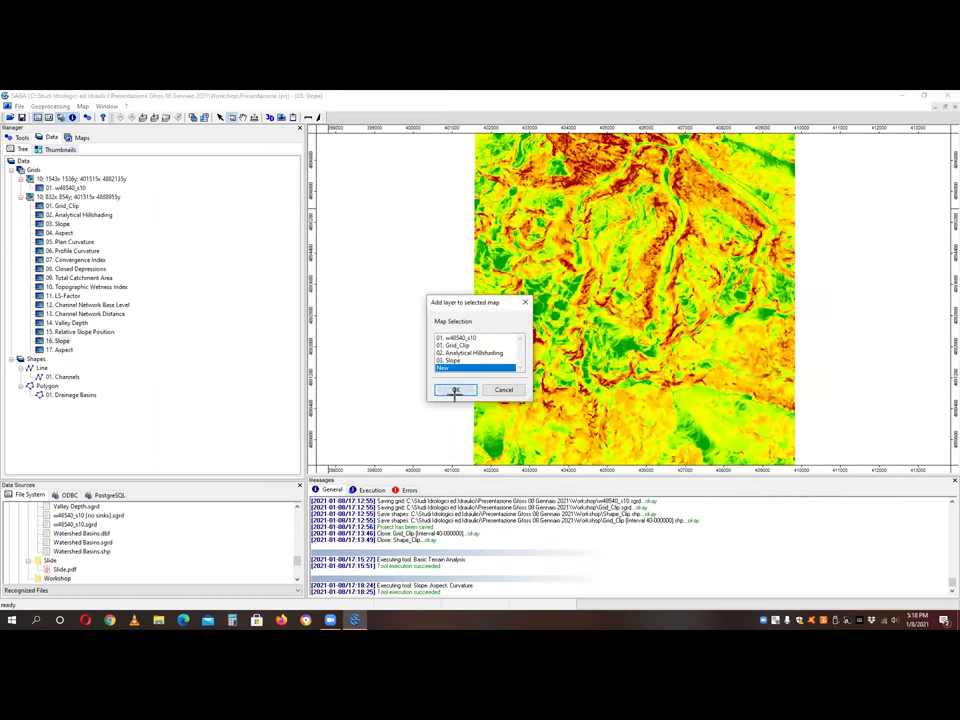
click(455, 389)
- Examine the minimum and maximum of the 16. Slope grid's color range in its properties
click(52, 116)
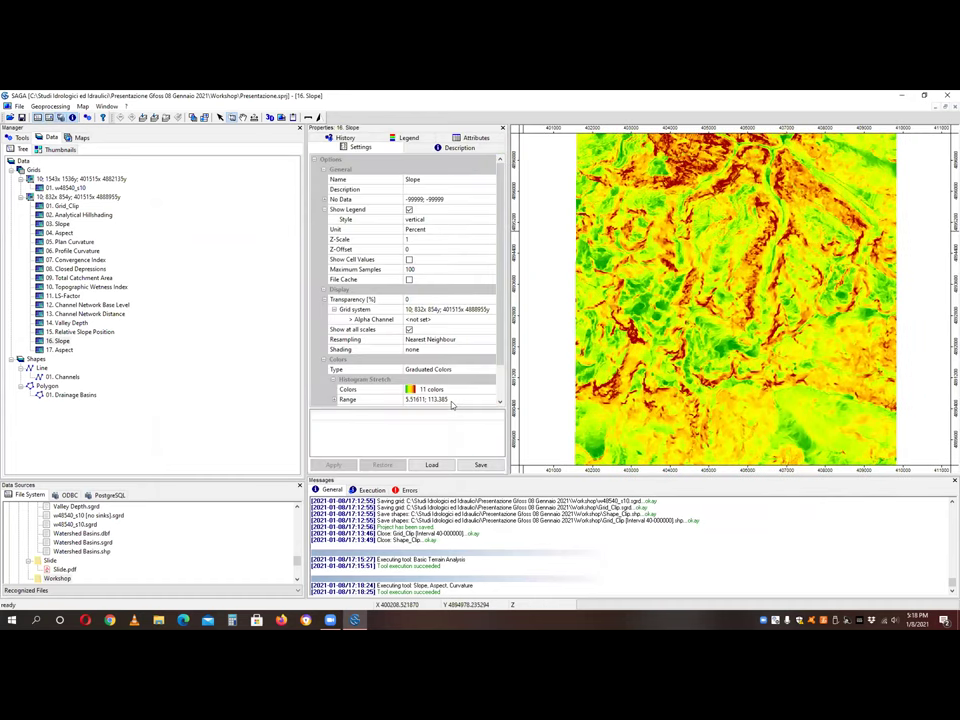
click(336, 399)
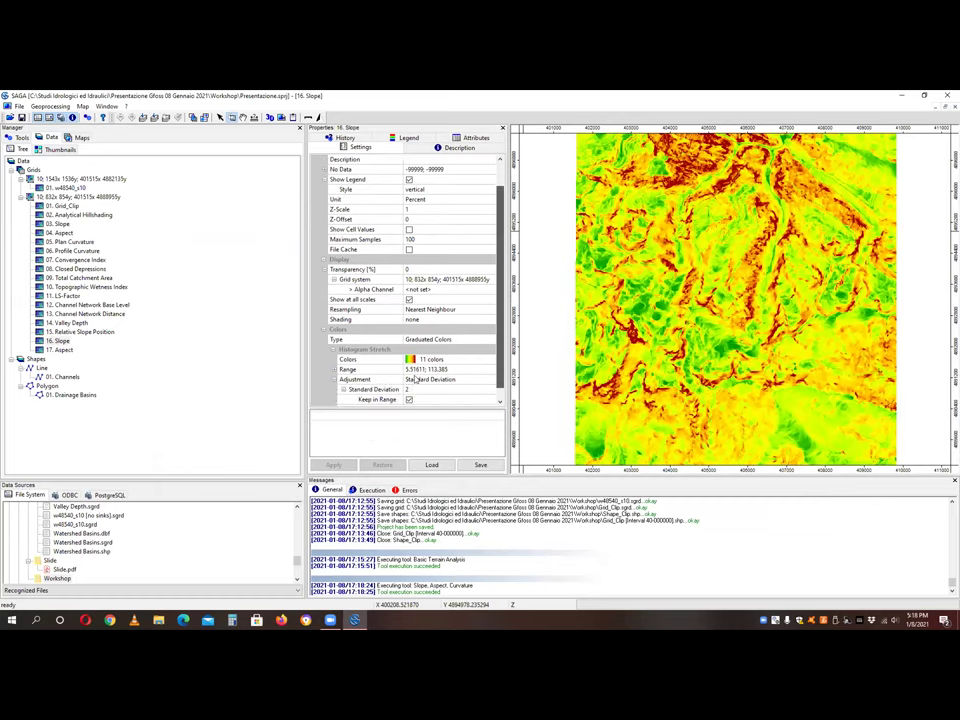
click(334, 370)
click(334, 370)
click(335, 370)
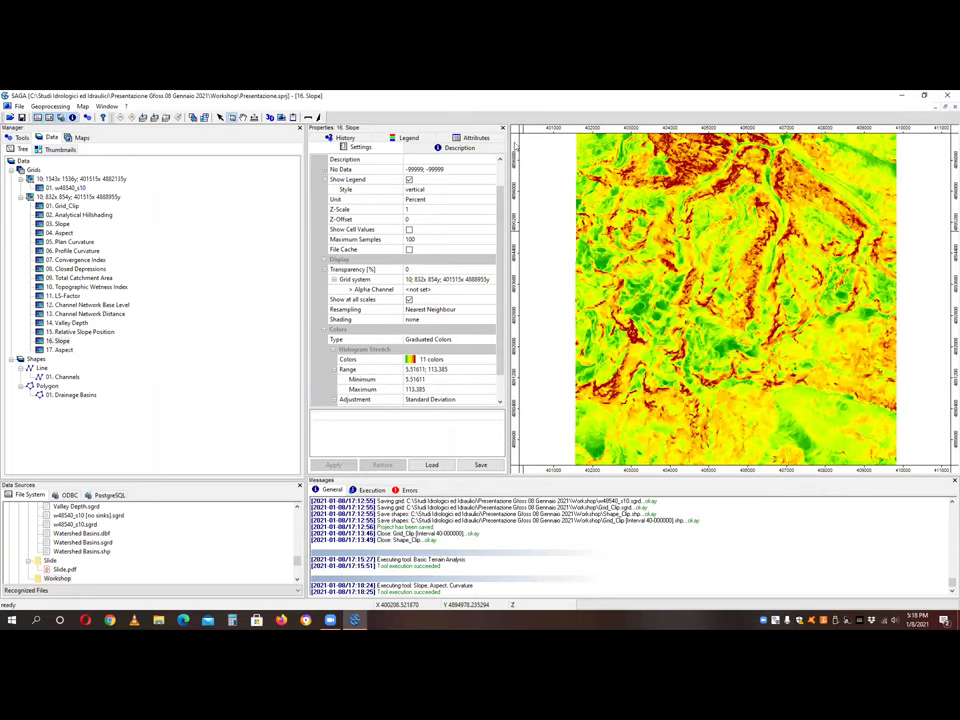
click(502, 127)
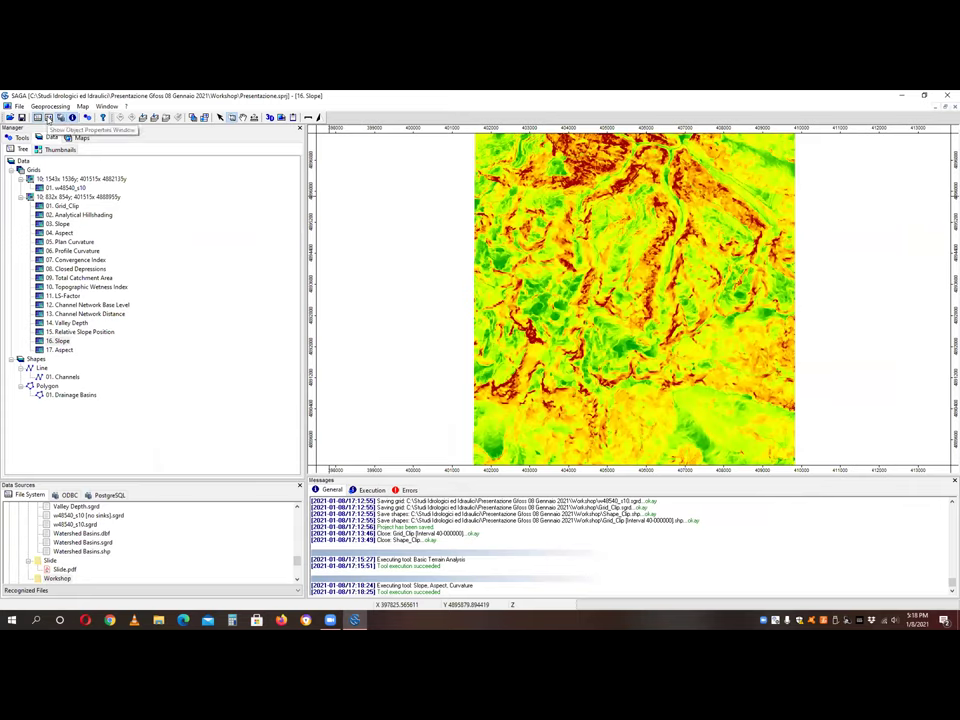
- Turn on the display of cell values for the 16. Slope grid
click(48, 118)
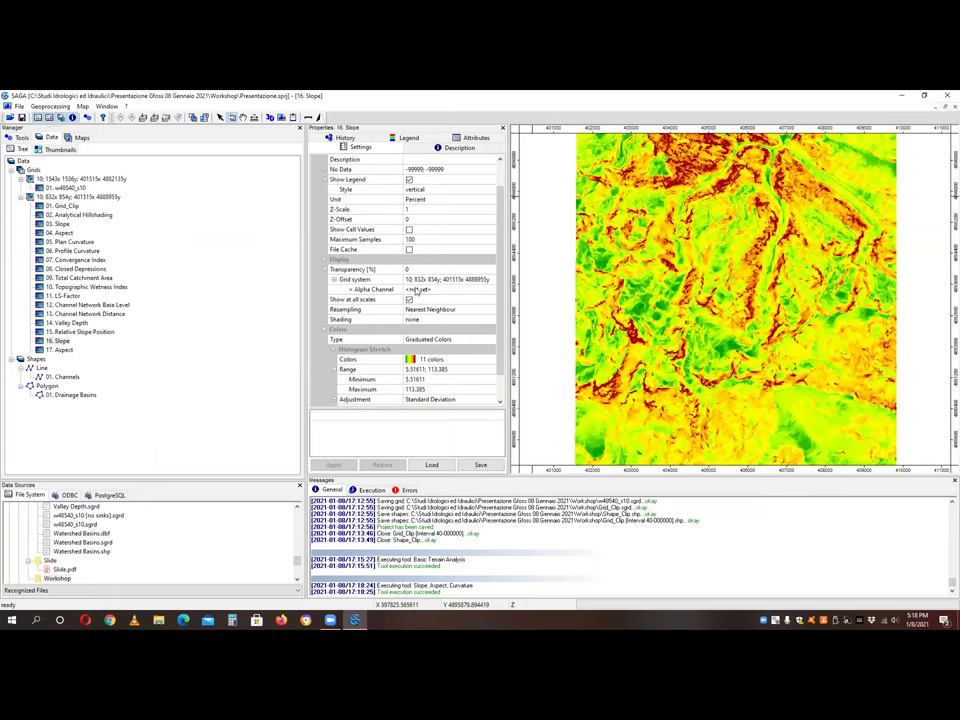
click(409, 231)
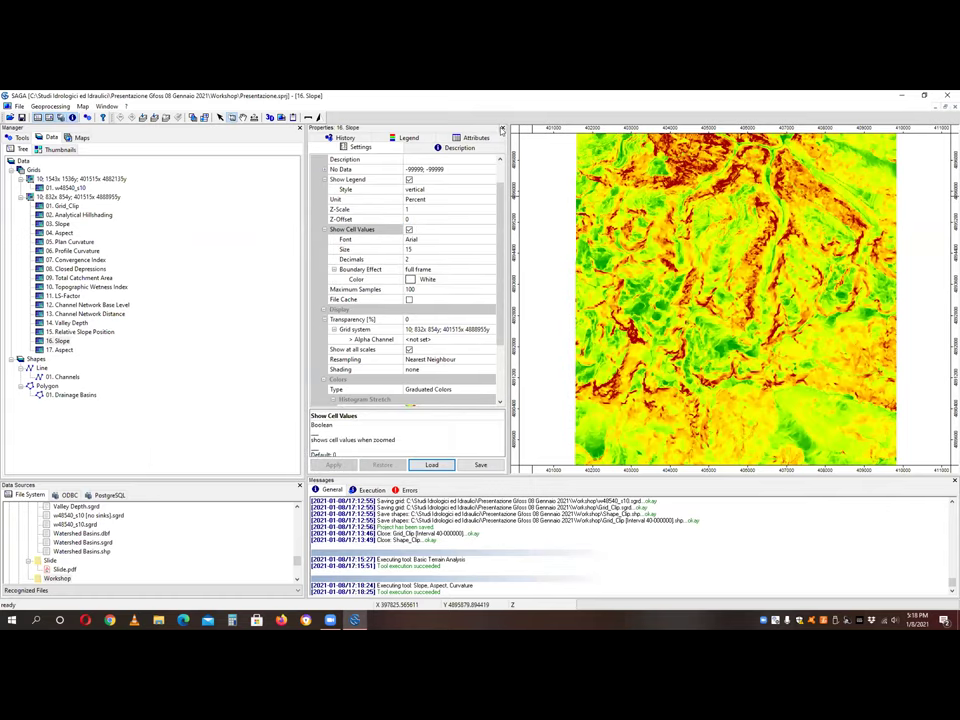
click(502, 129)
- Inspect the percent slope values of individual cells on the Slope map
scroll(601, 241, up, 2)
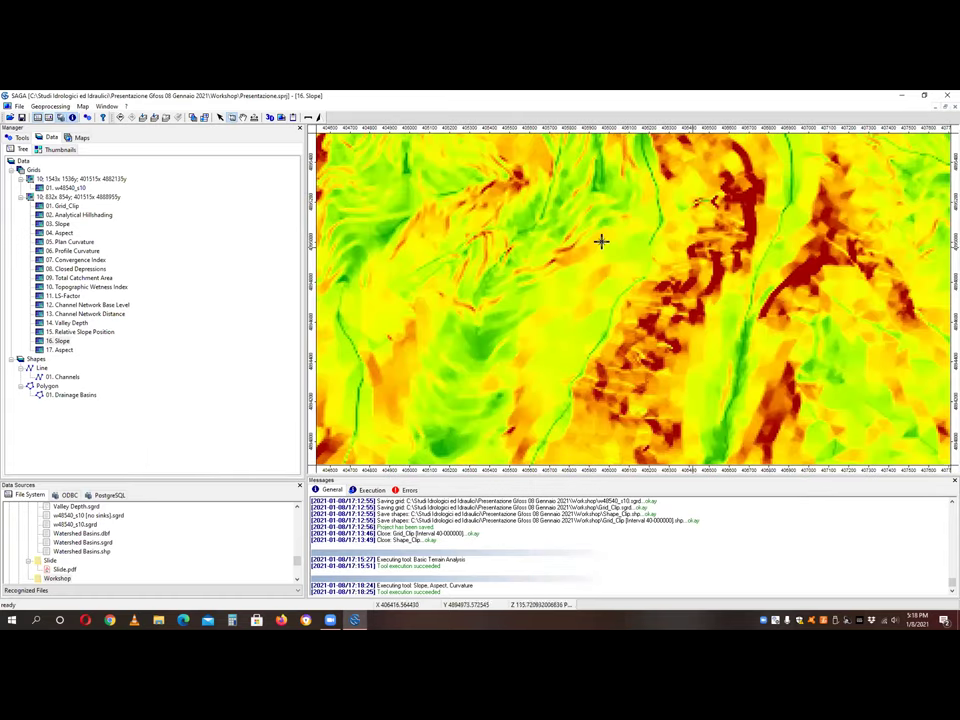
scroll(601, 241, up, 6)
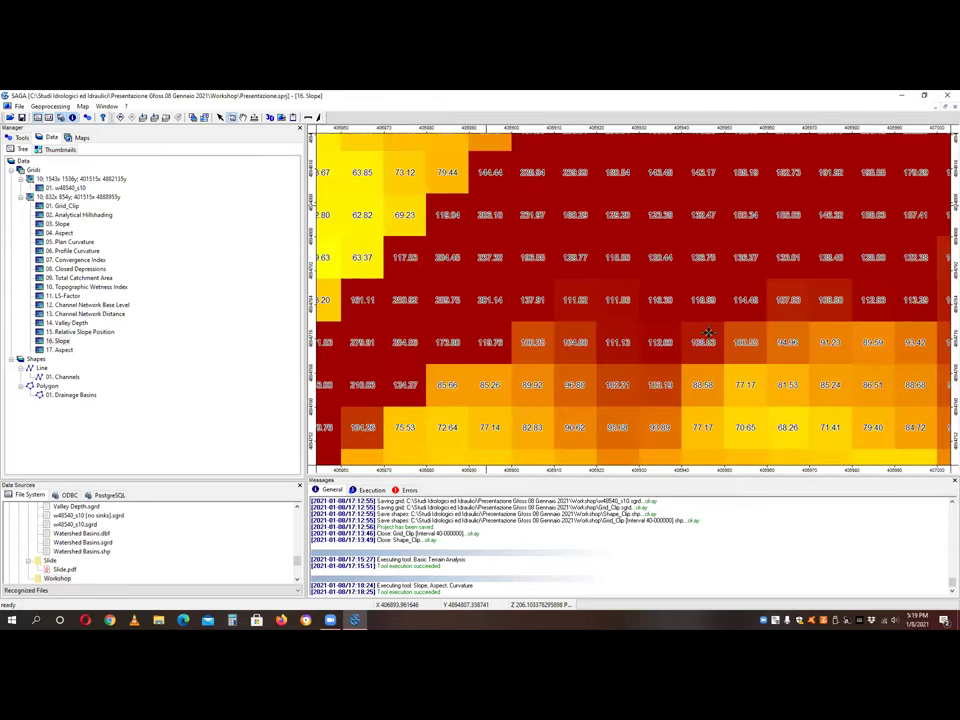
scroll(582, 327, down, 4)
scroll(583, 300, up, 6)
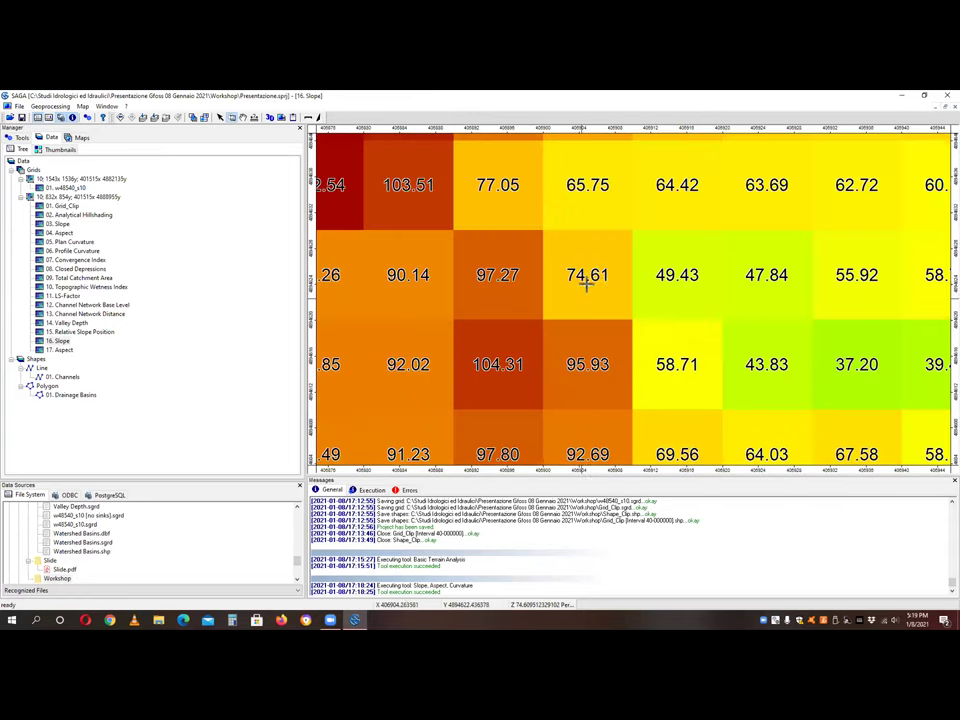
scroll(587, 283, down, 2)
scroll(602, 297, down, 2)
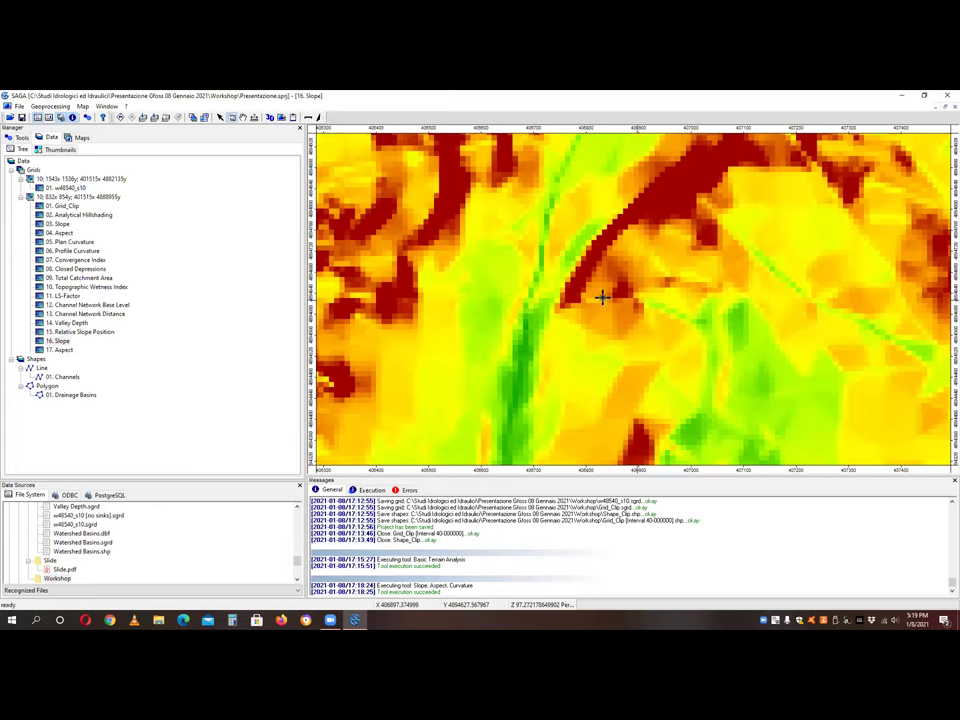
scroll(602, 297, down, 3)
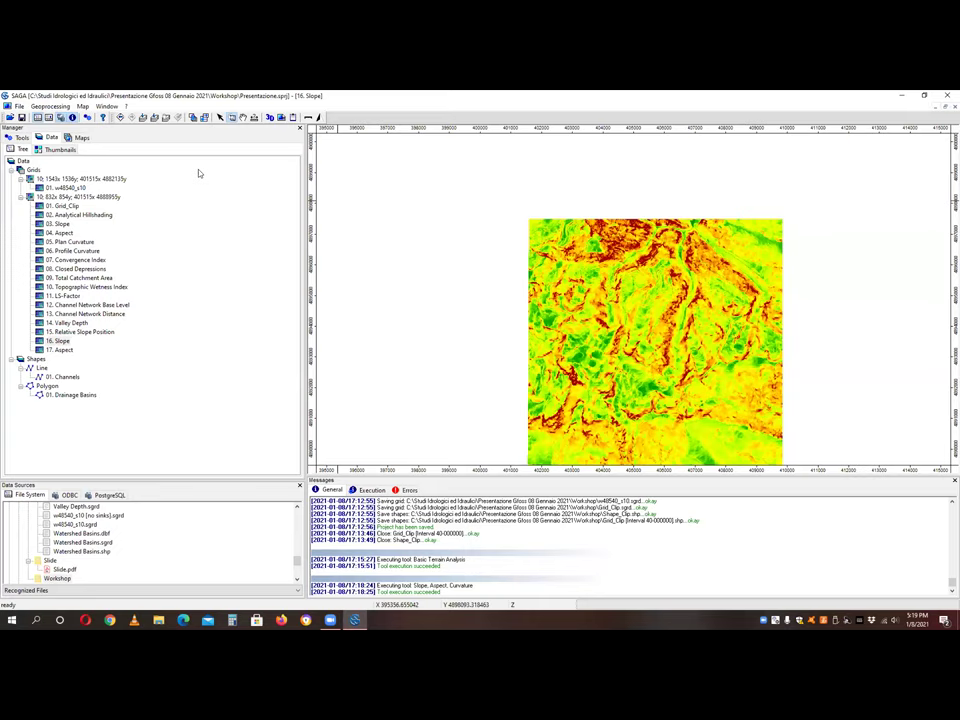
- Open the Terrain Ruggedness Index (TRI) tool from the Morphometry terrain analysis library
click(20, 137)
scroll(131, 338, down, 10)
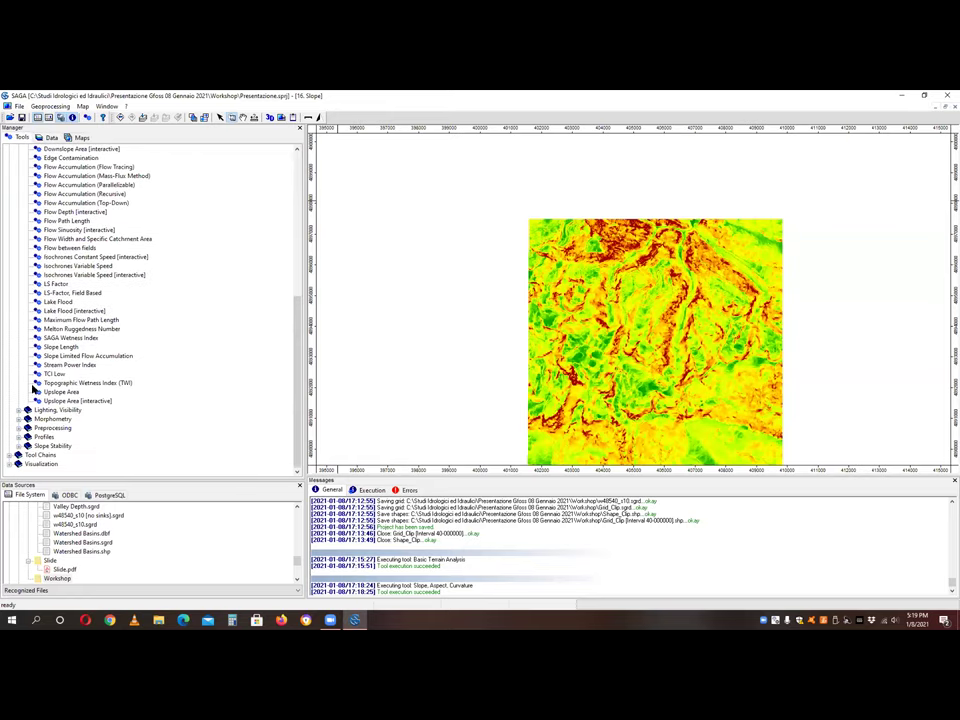
scroll(43, 254, up, 5)
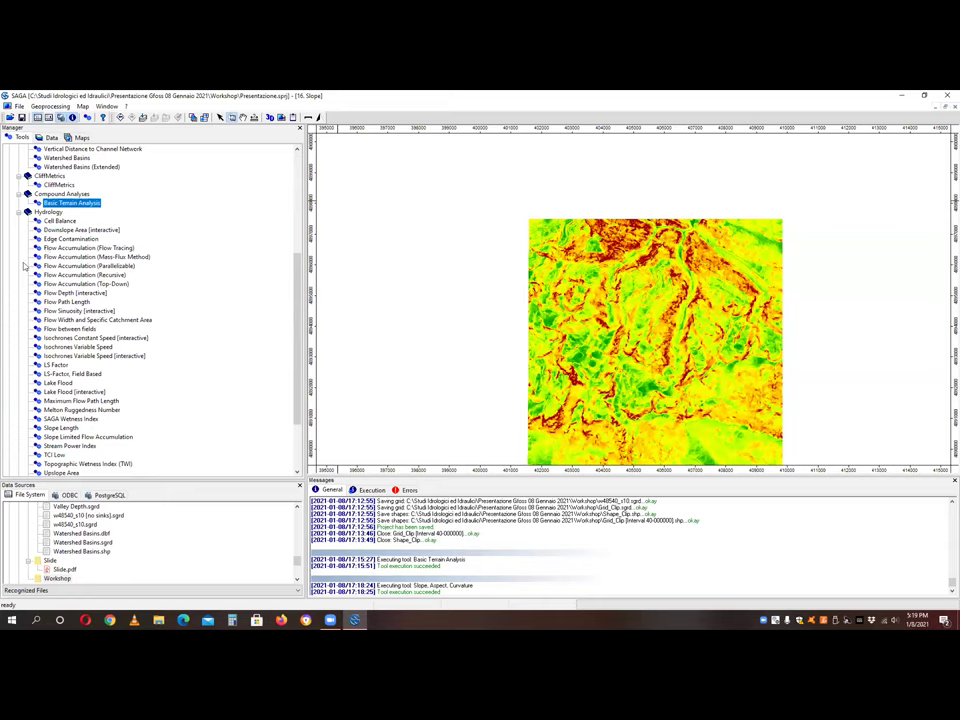
scroll(25, 265, down, 3)
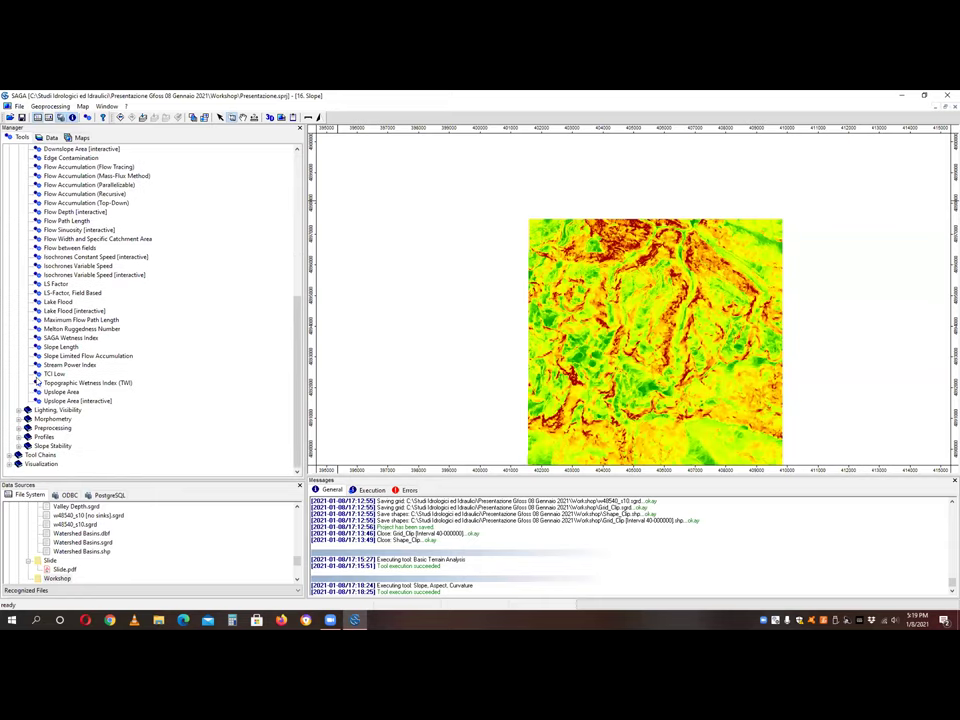
click(19, 418)
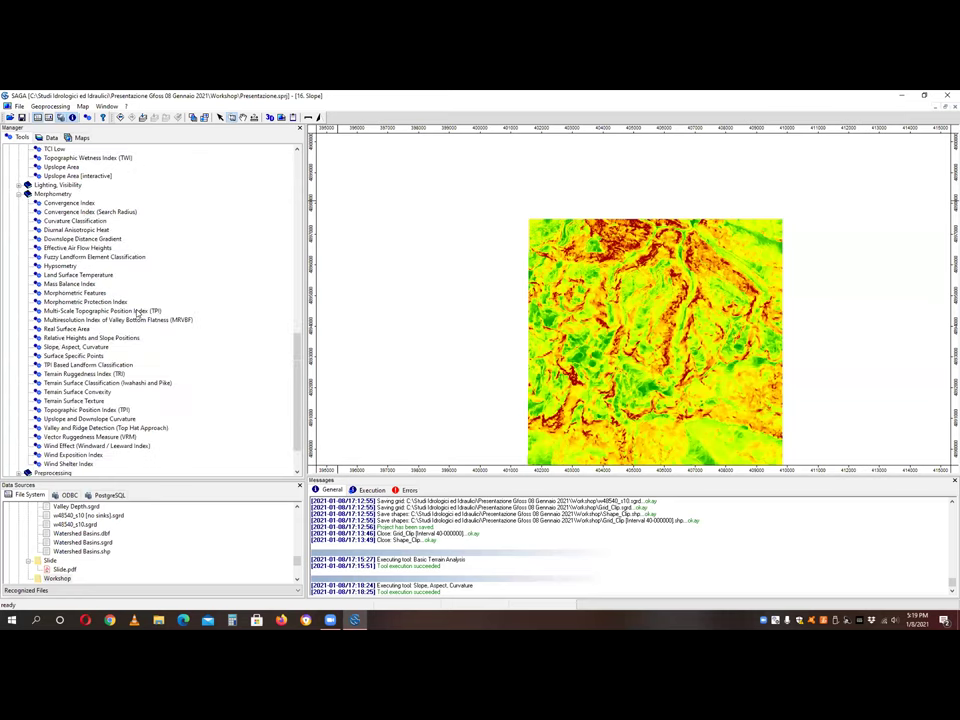
double_click(105, 373)
- Run the Terrain Ruggedness Index on grid system 10; 832x 854y; 401515x 4888955y with 01. Grid_Clip as the elevation
click(649, 209)
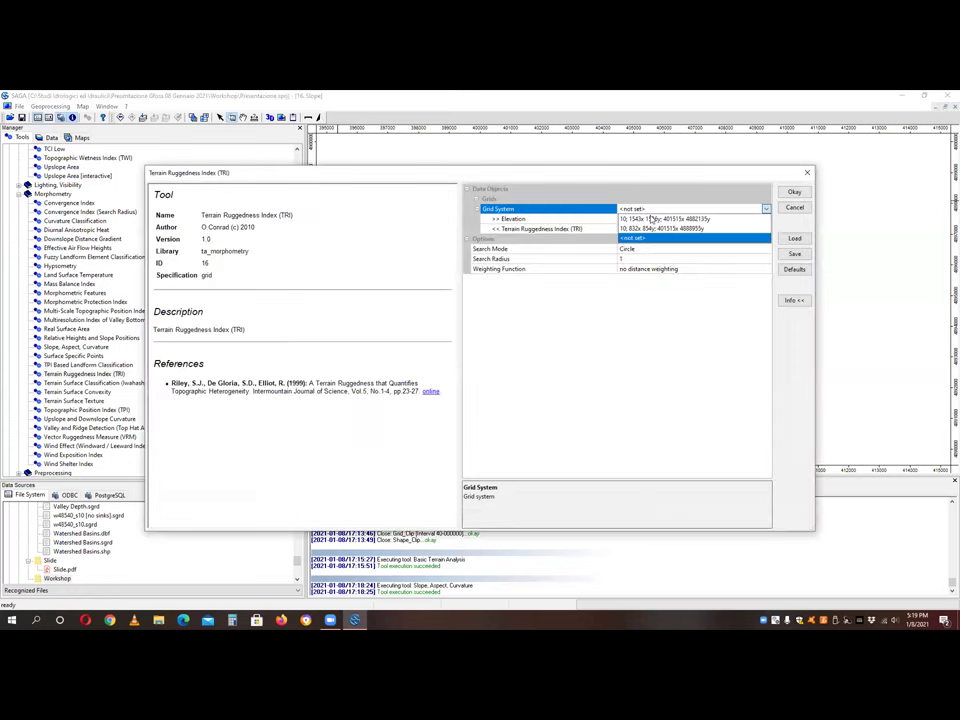
click(651, 228)
click(650, 219)
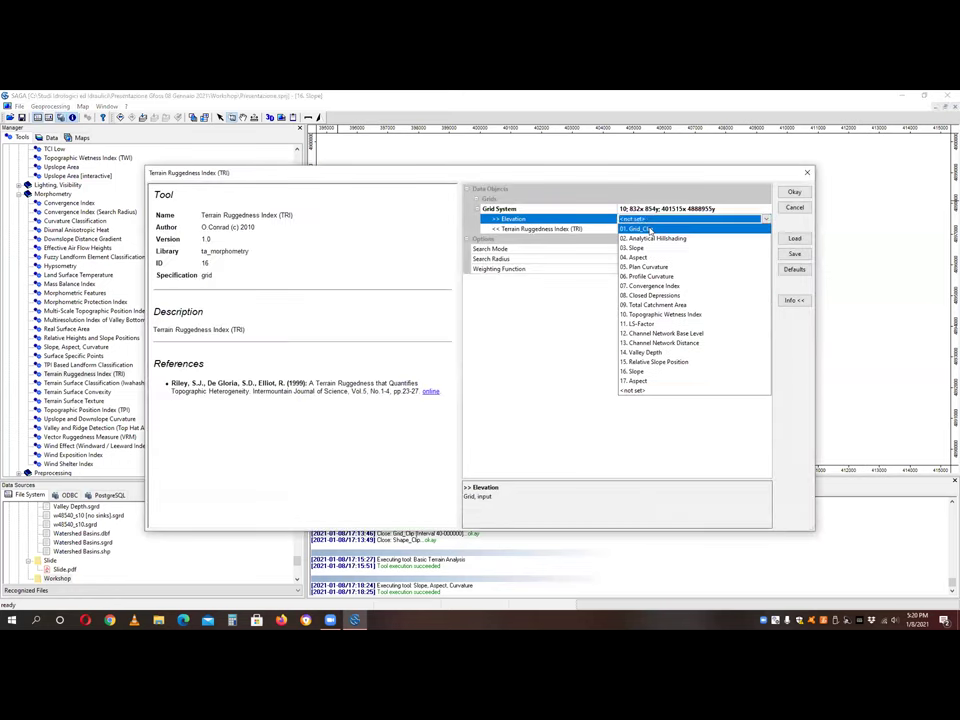
click(652, 231)
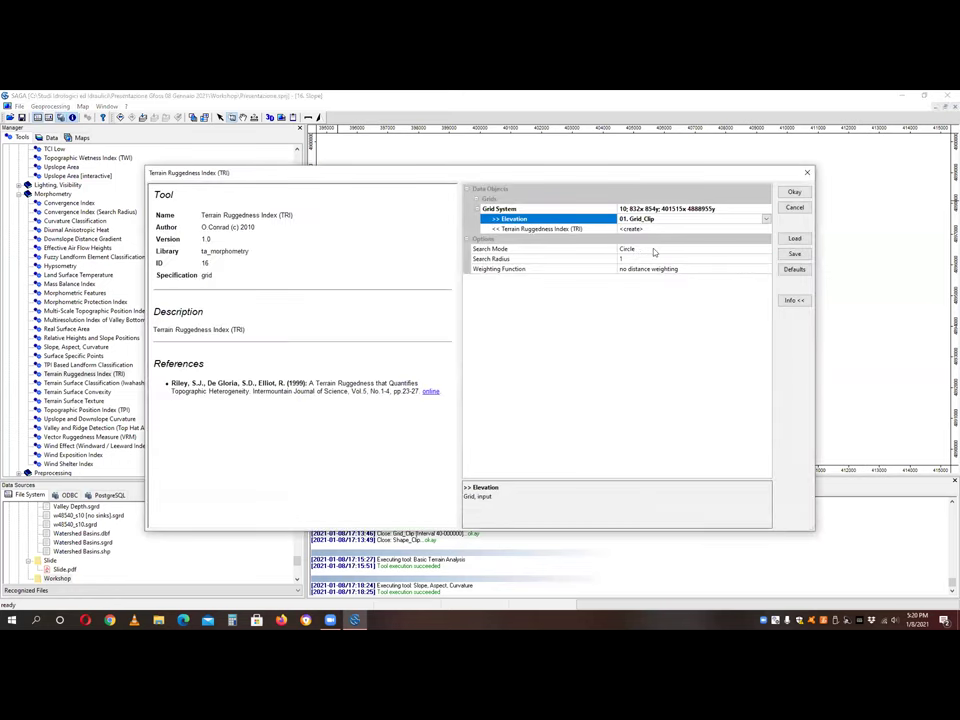
click(793, 192)
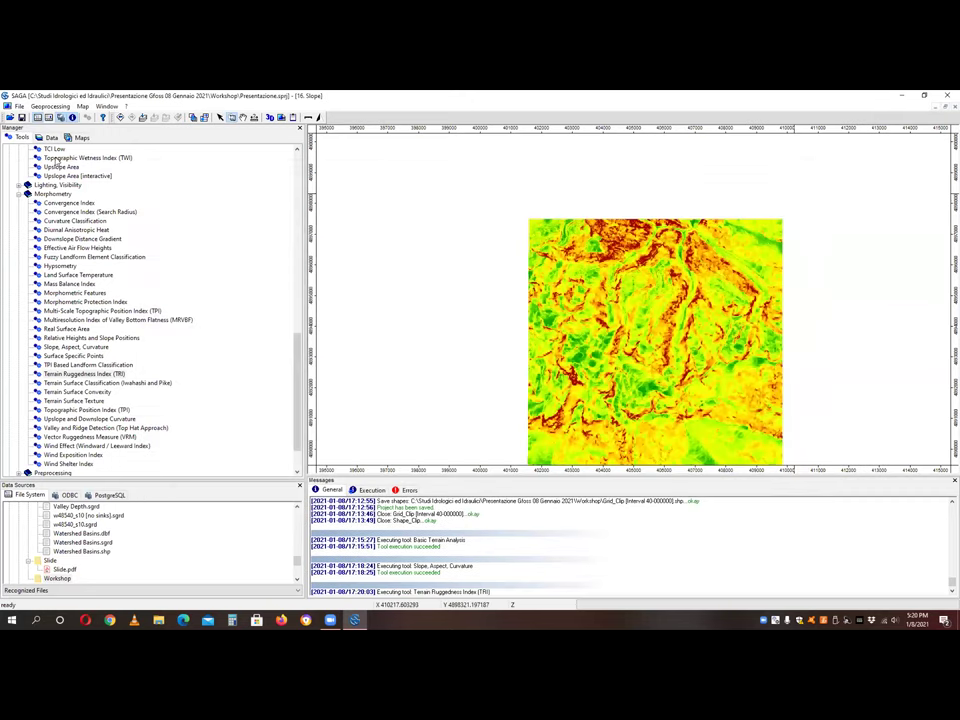
- Display the computed Terrain Ruggedness Index (TRI) grid in a new map
click(51, 138)
click(75, 358)
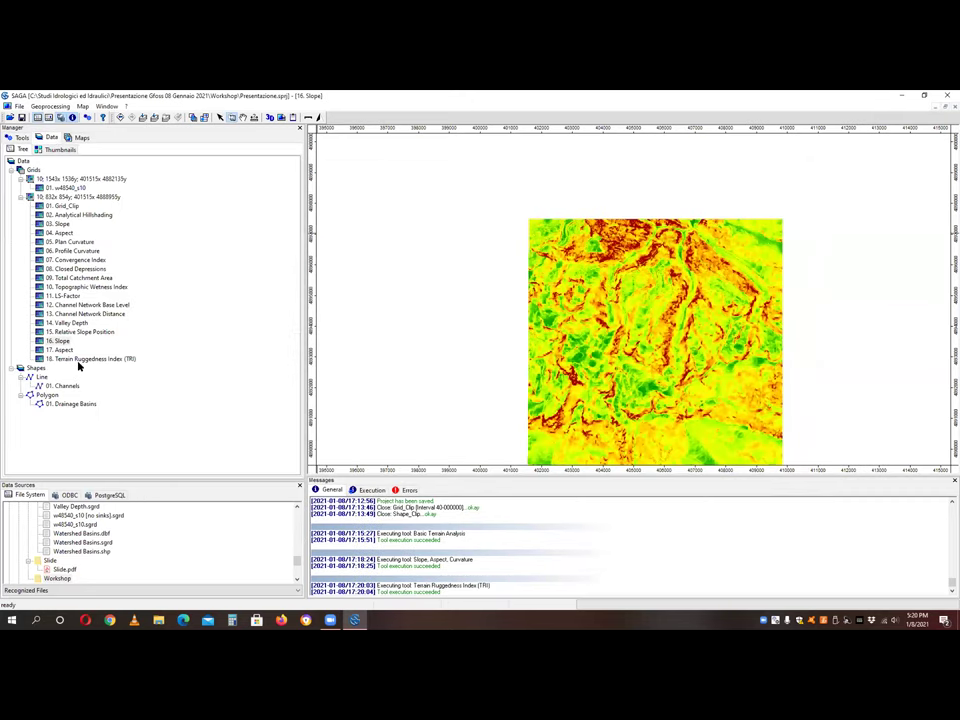
double_click(75, 358)
click(454, 394)
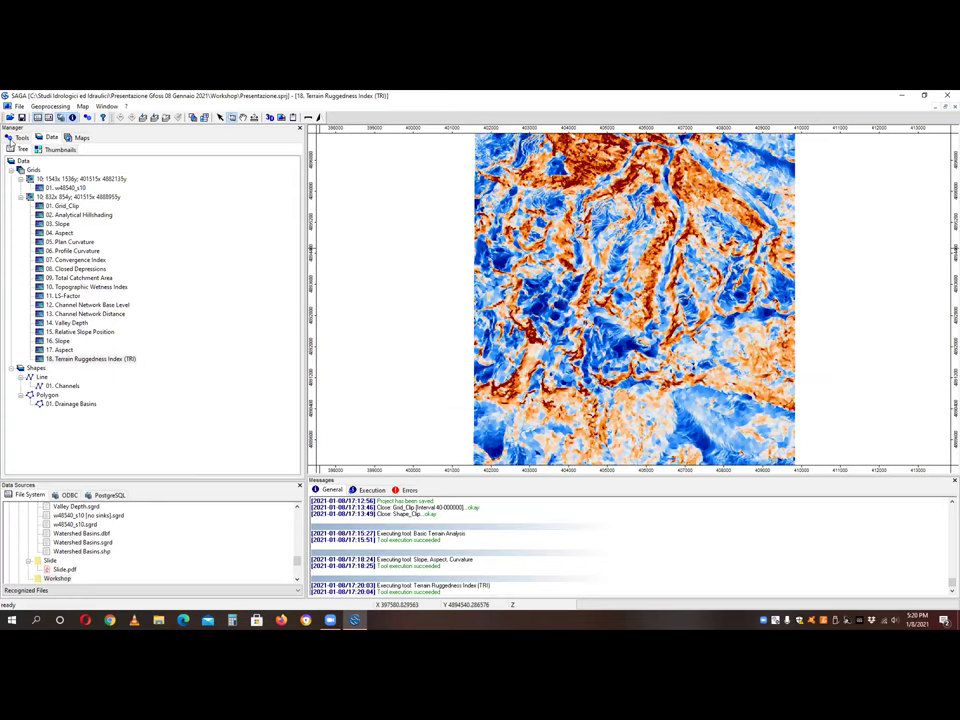
- Run the Topographic Position Index (TPI) tool on grid system 10; 832x 854y; 401515x 4888955y with 01. Grid_Clip as the elevation
click(18, 137)
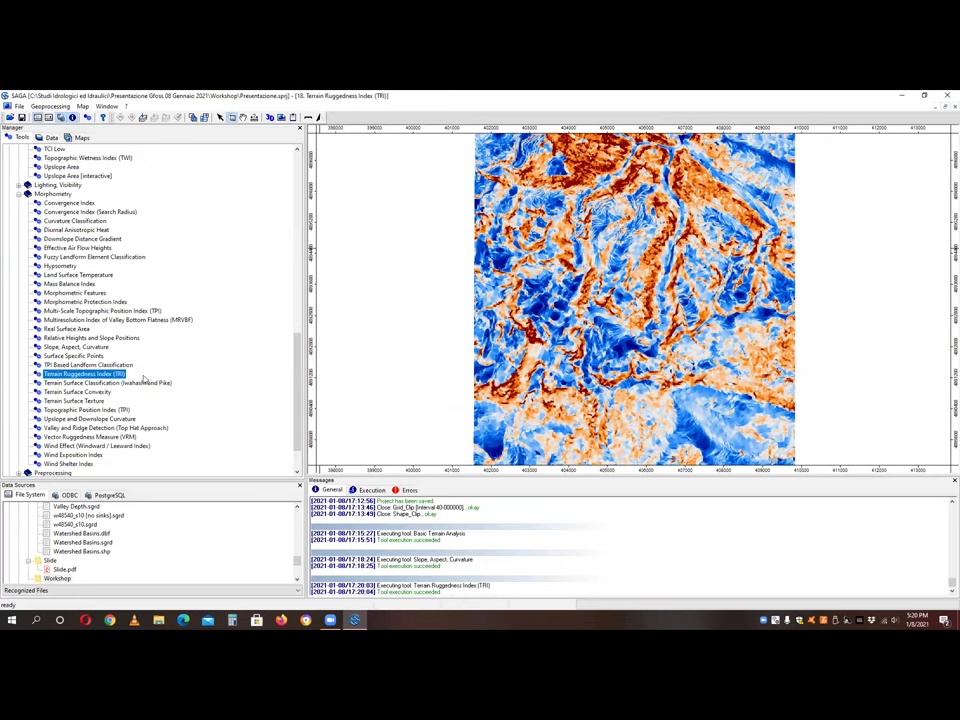
double_click(88, 410)
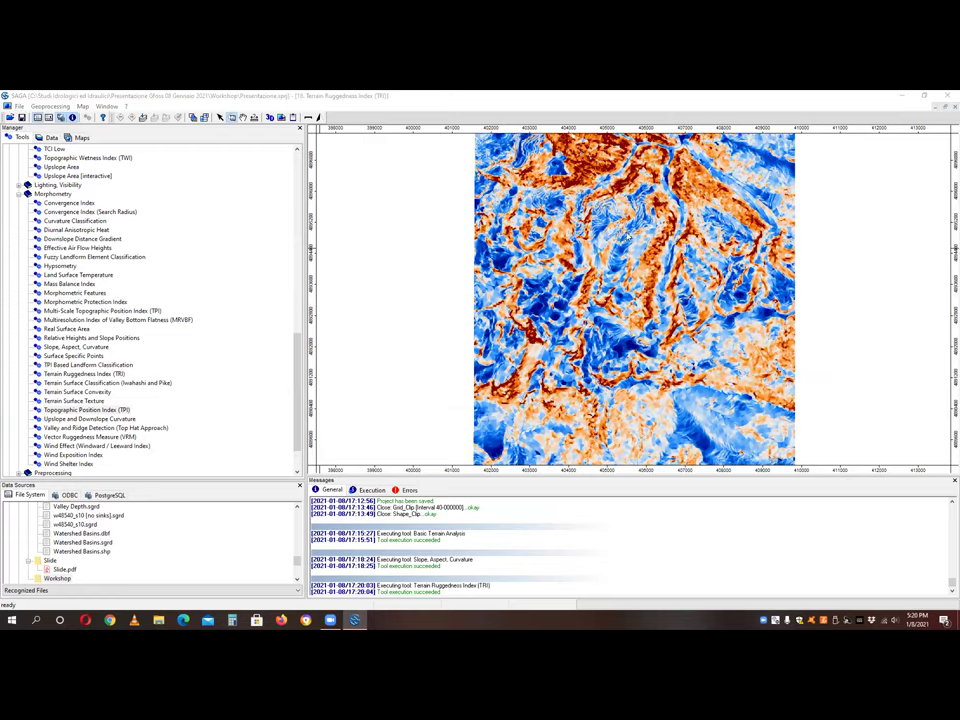
click(649, 208)
click(649, 221)
click(645, 218)
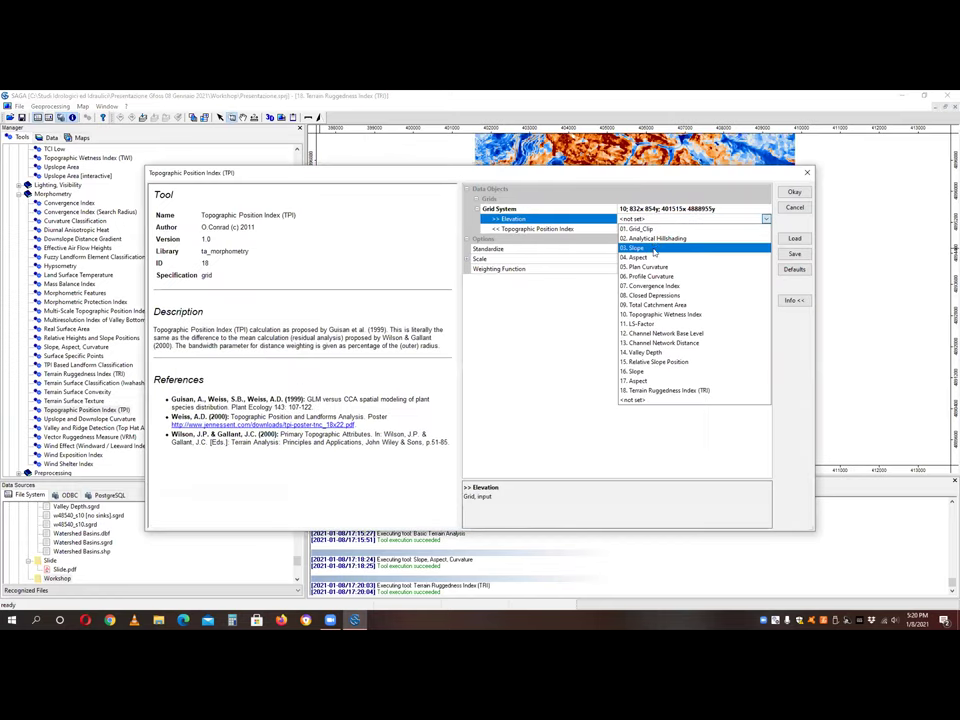
click(645, 228)
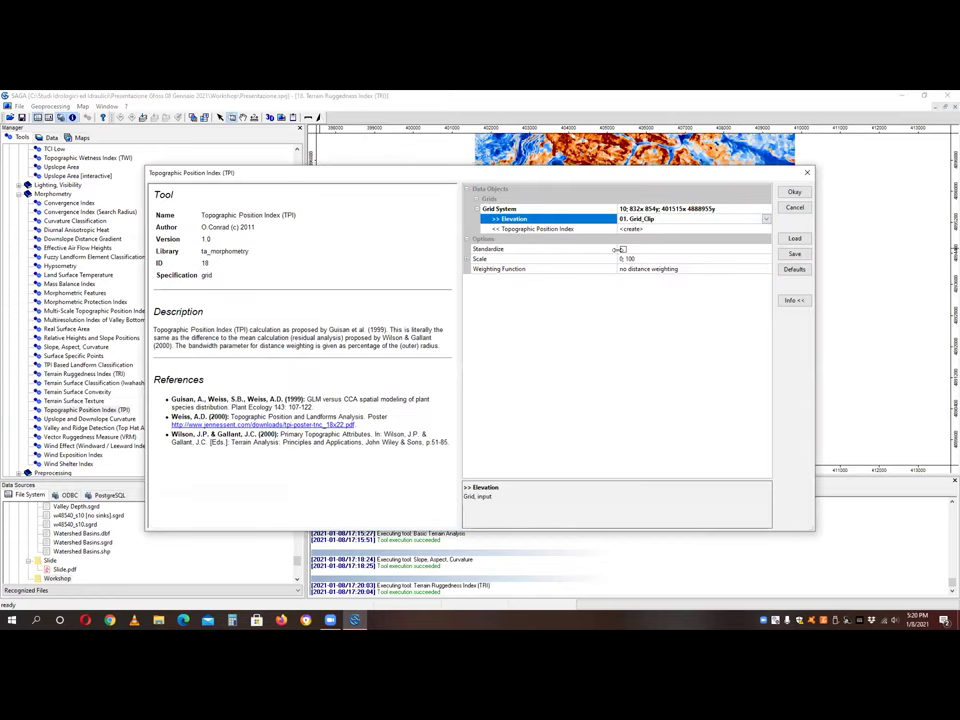
click(794, 193)
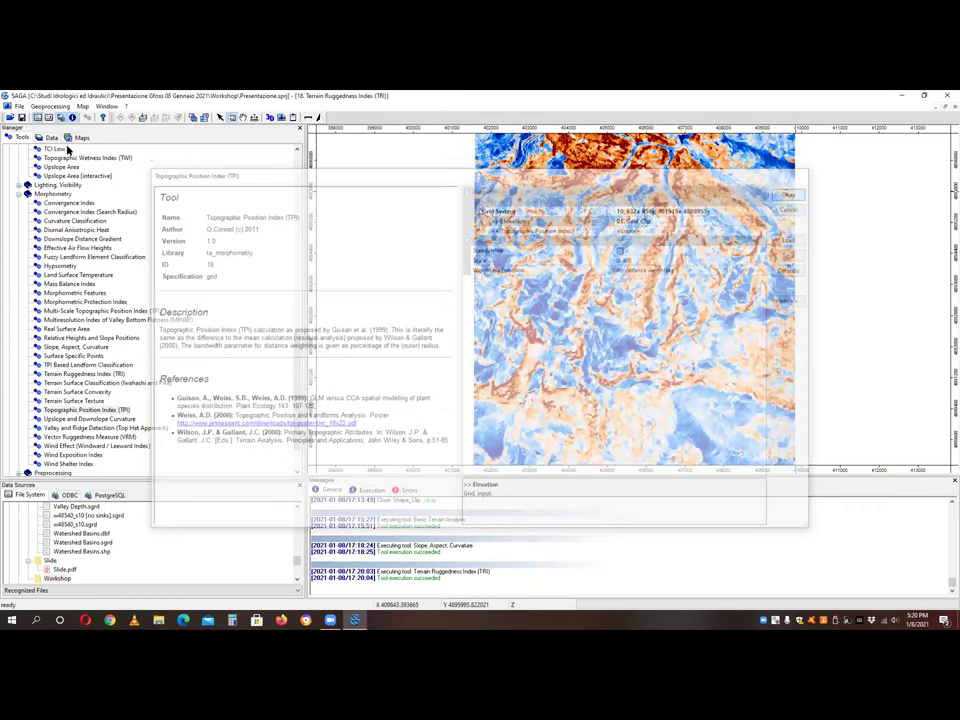
- Display the computed Topographic Position Index grid in a new map
click(49, 139)
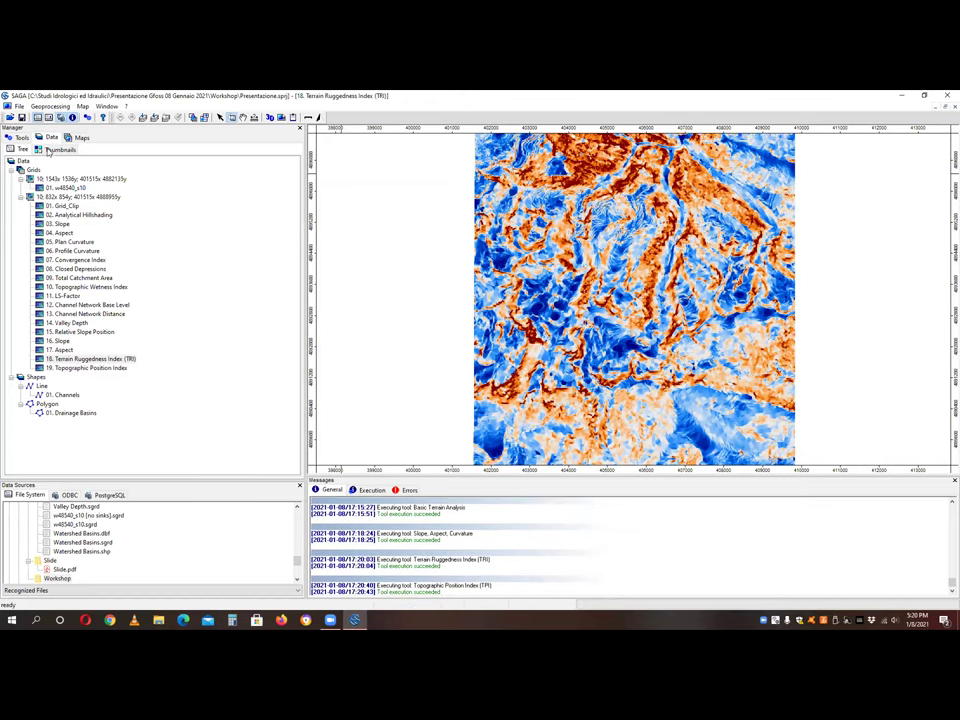
double_click(70, 368)
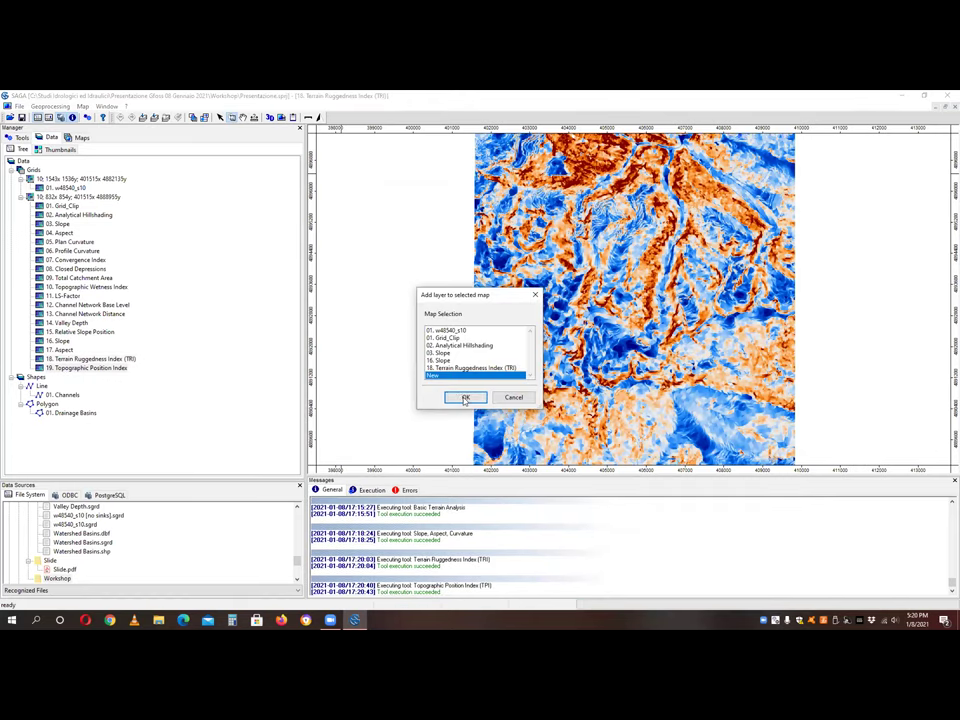
click(459, 396)
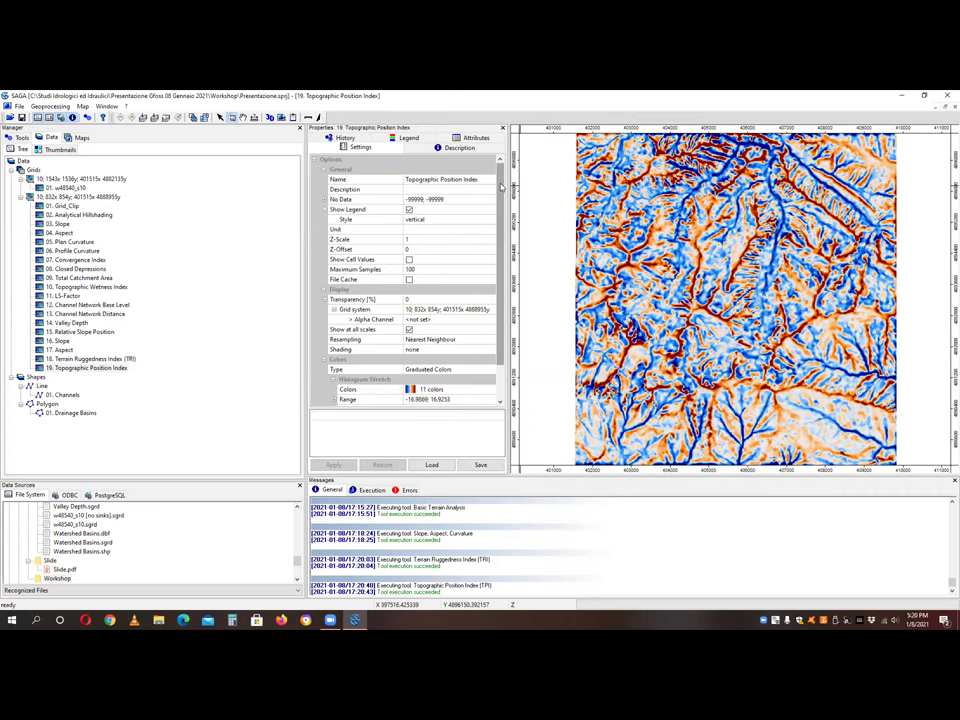
- Enable cell values for the Topographic Position Index grid and examine the values of individual cells on its map
scroll(501, 187, down, 2)
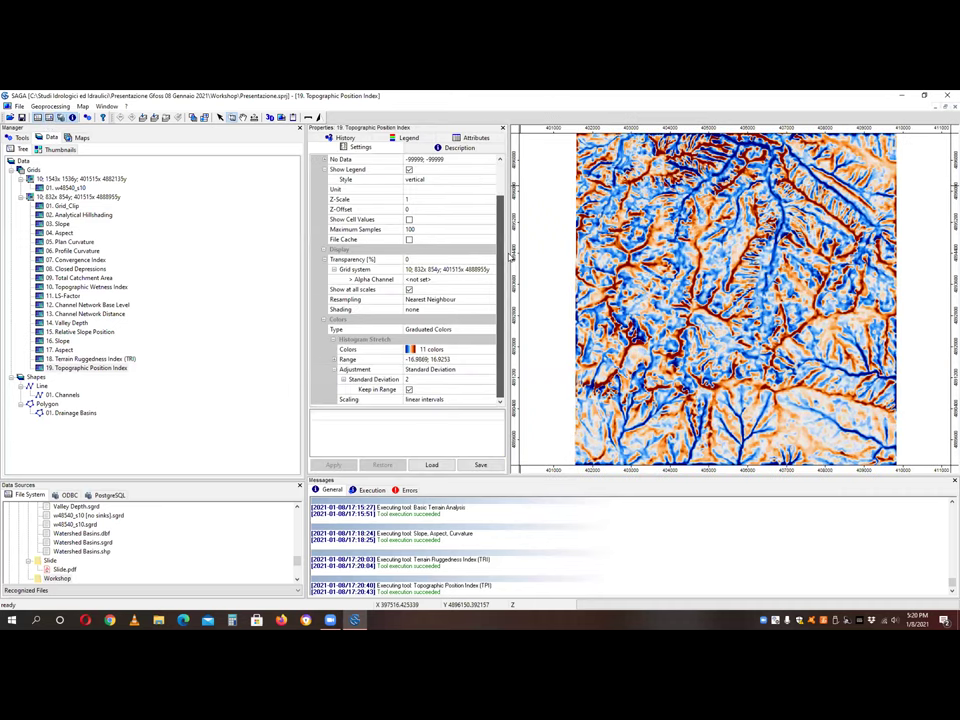
click(409, 219)
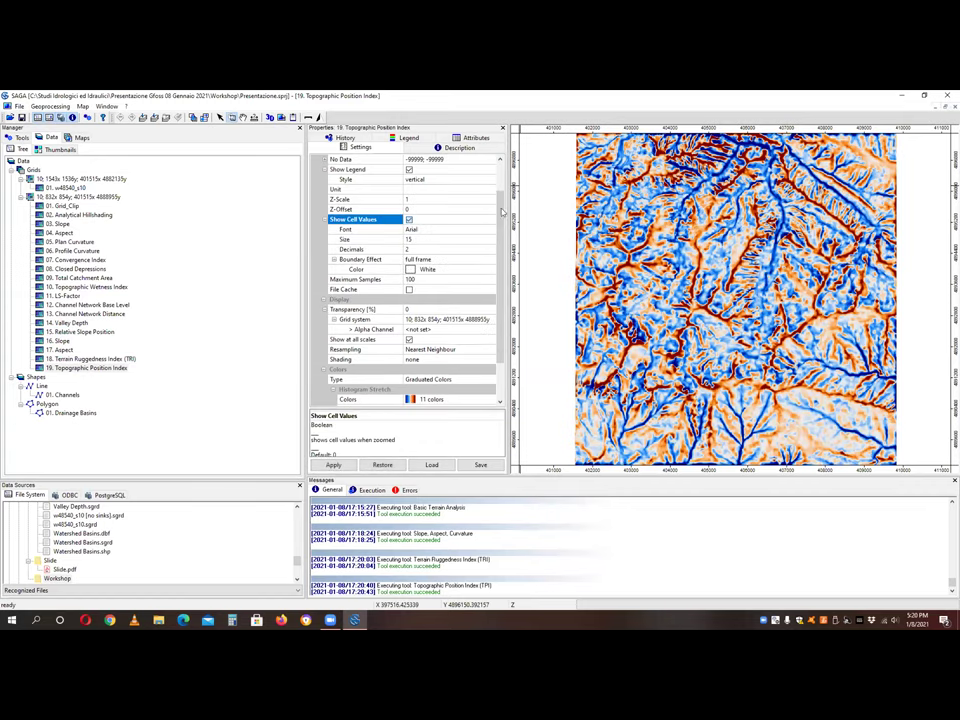
scroll(502, 211, down, 1)
scroll(736, 320, up, 1)
scroll(736, 320, up, 2)
scroll(736, 320, up, 1)
scroll(681, 289, up, 3)
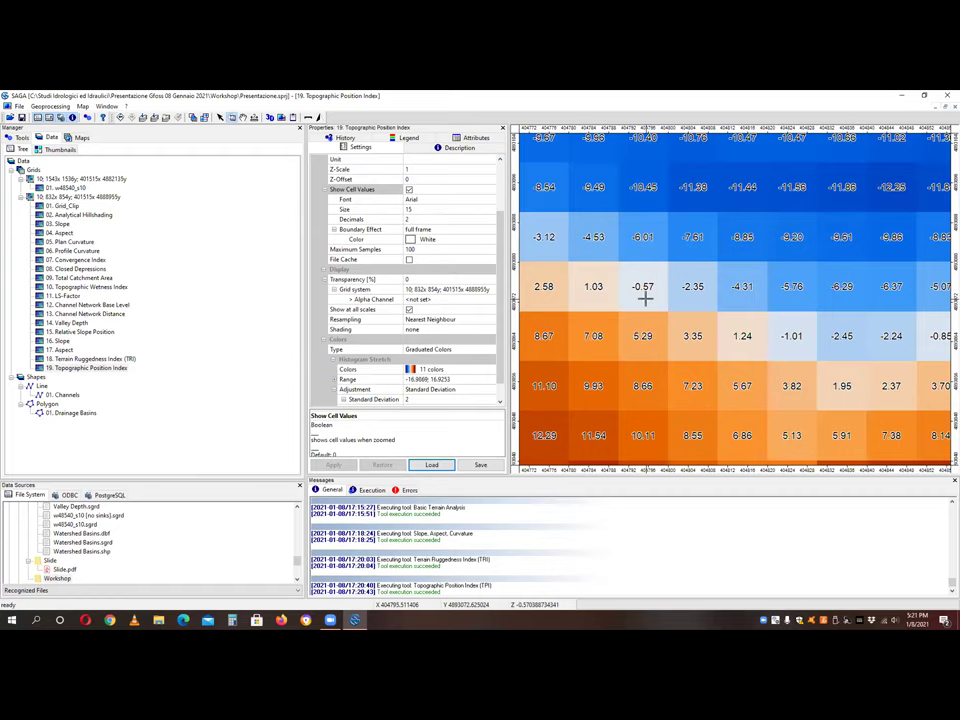
scroll(645, 297, down, 4)
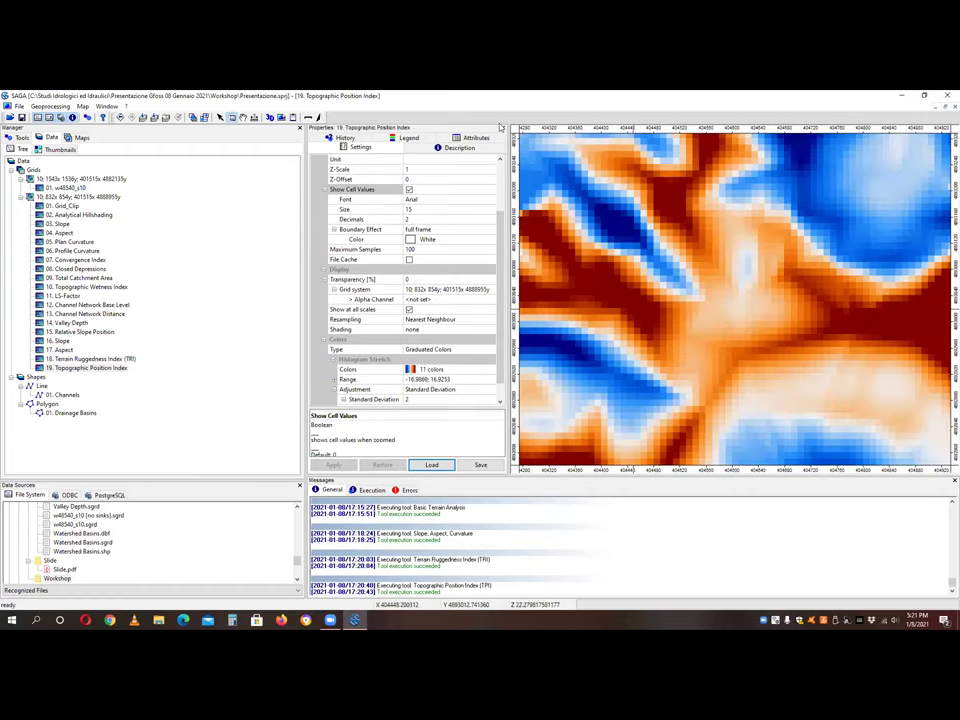
scroll(640, 295, down, 3)
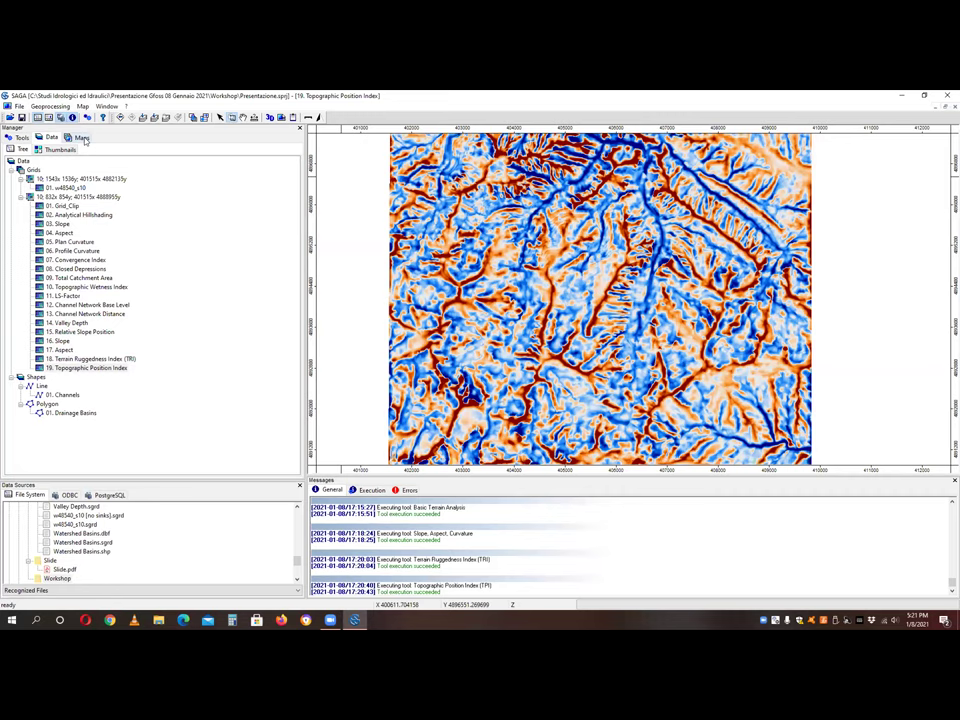
- Bring up the 01. w48540_s10 map and add a latitude/longitude graticule to it
click(82, 138)
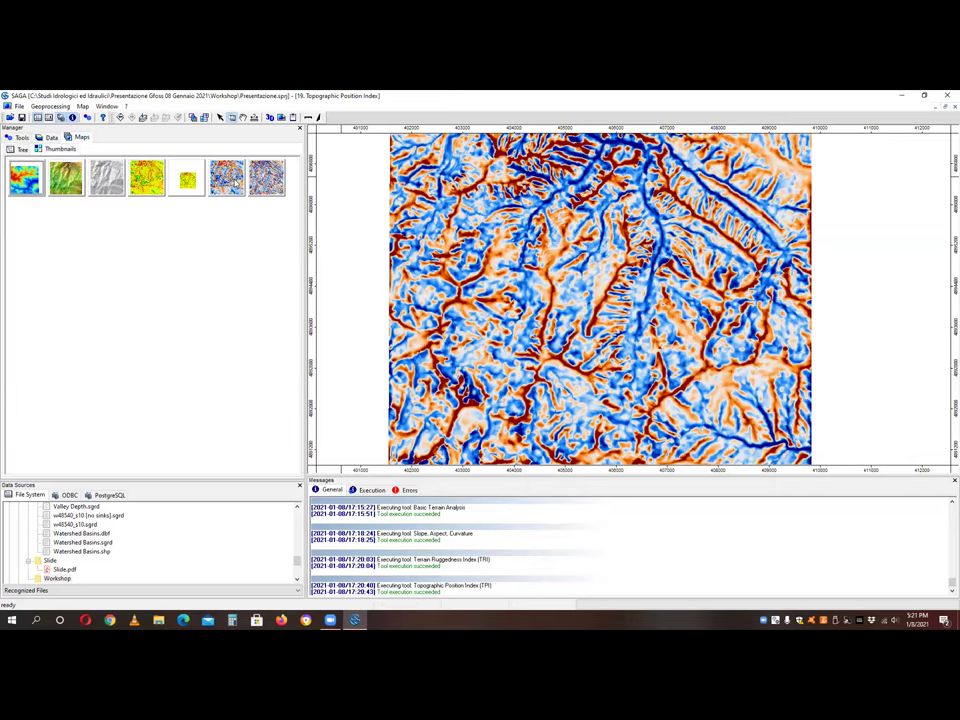
double_click(30, 183)
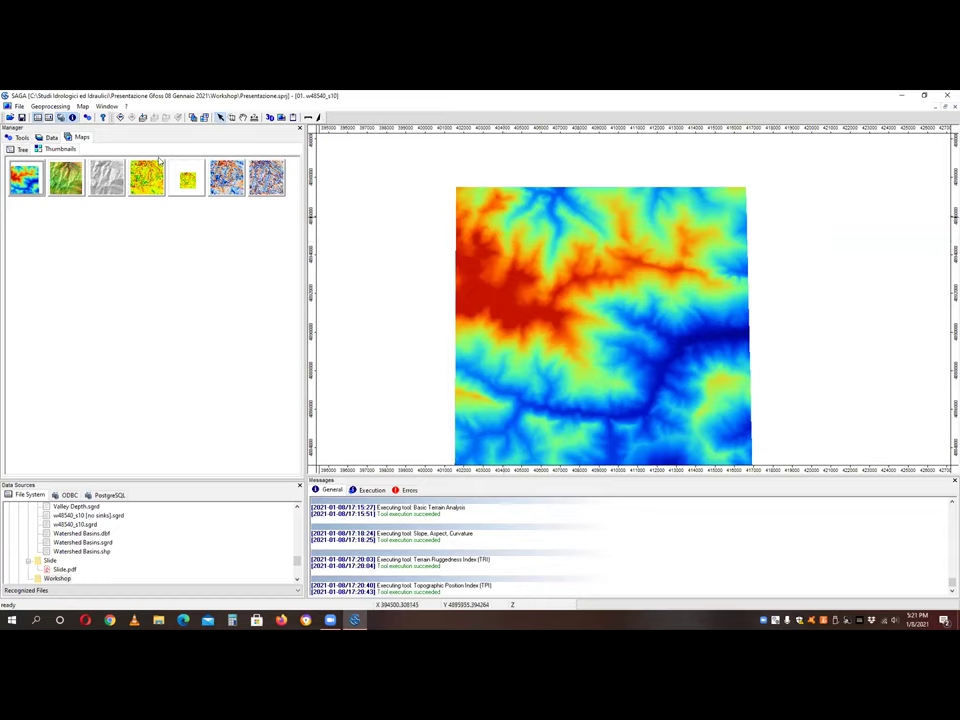
click(83, 106)
click(109, 168)
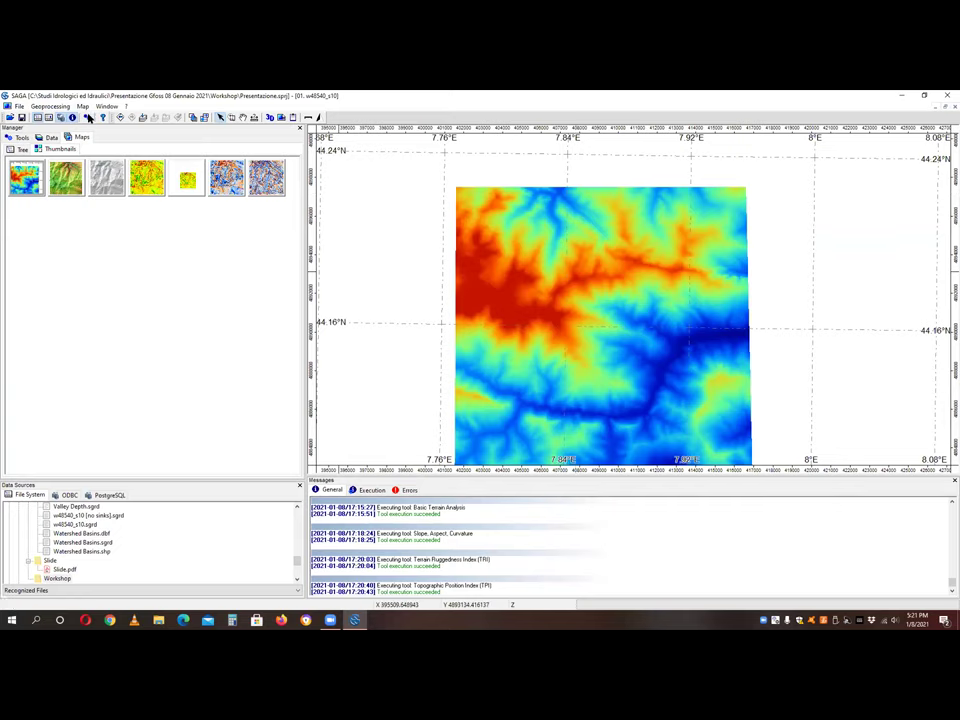
- Add a Google Satellite base map with 30% transparency to the w48540_s10 map and view the area surrounding the grid
click(83, 106)
click(109, 179)
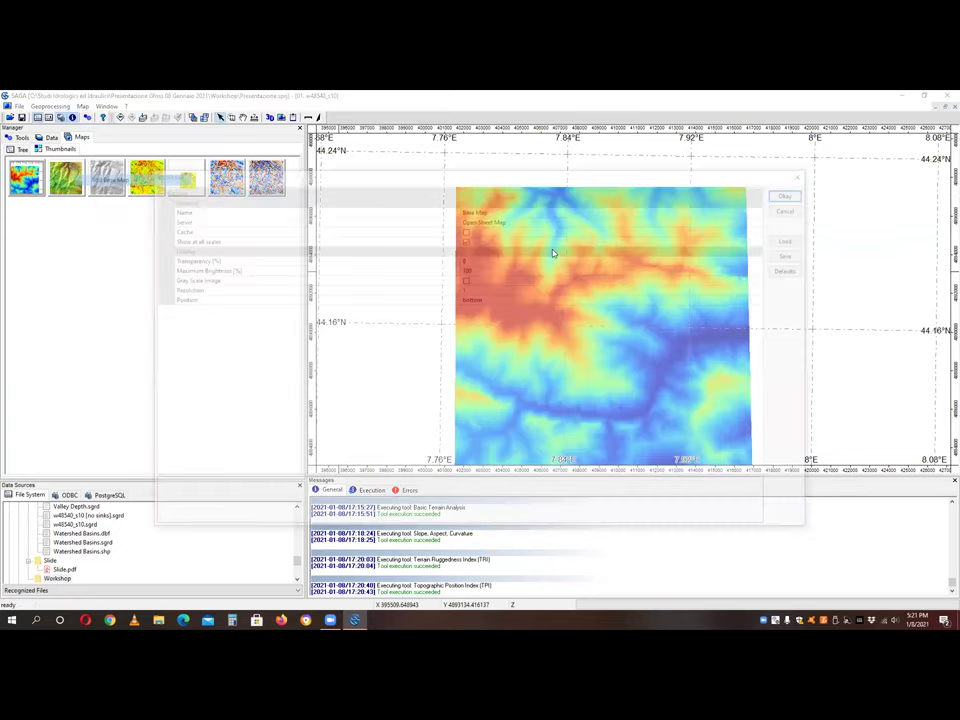
click(518, 220)
click(518, 220)
click(490, 239)
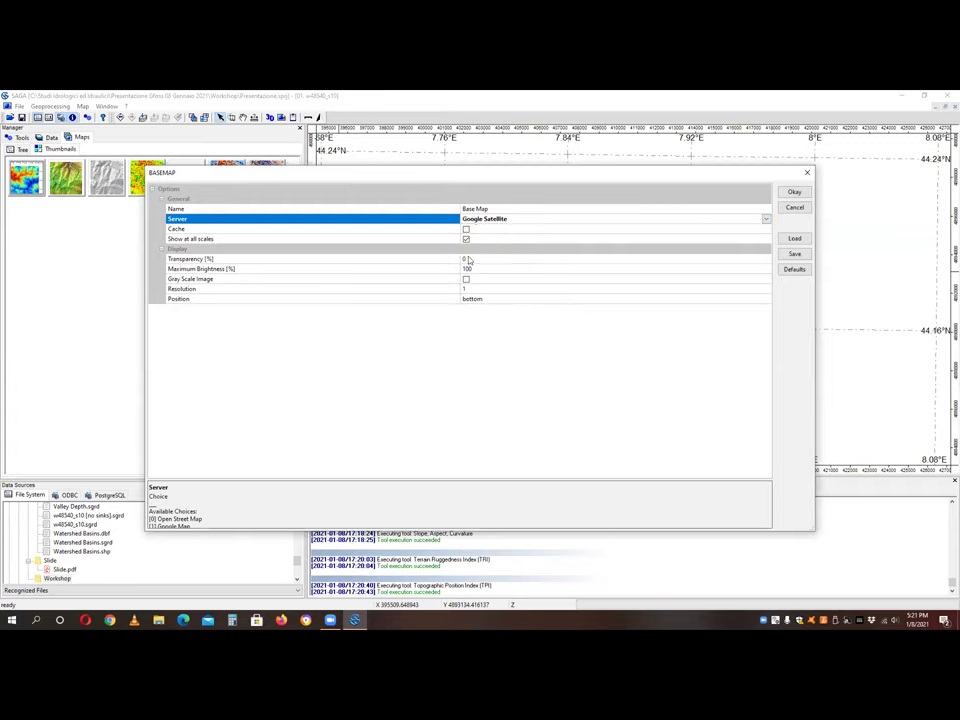
click(466, 259)
text(30)
key(Return)
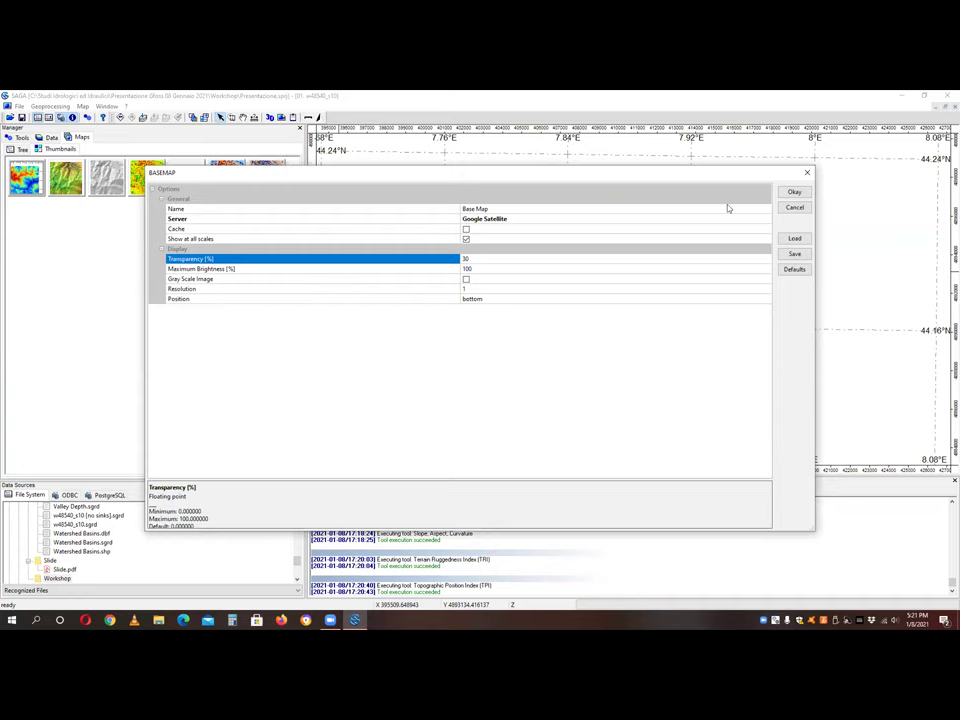
click(793, 192)
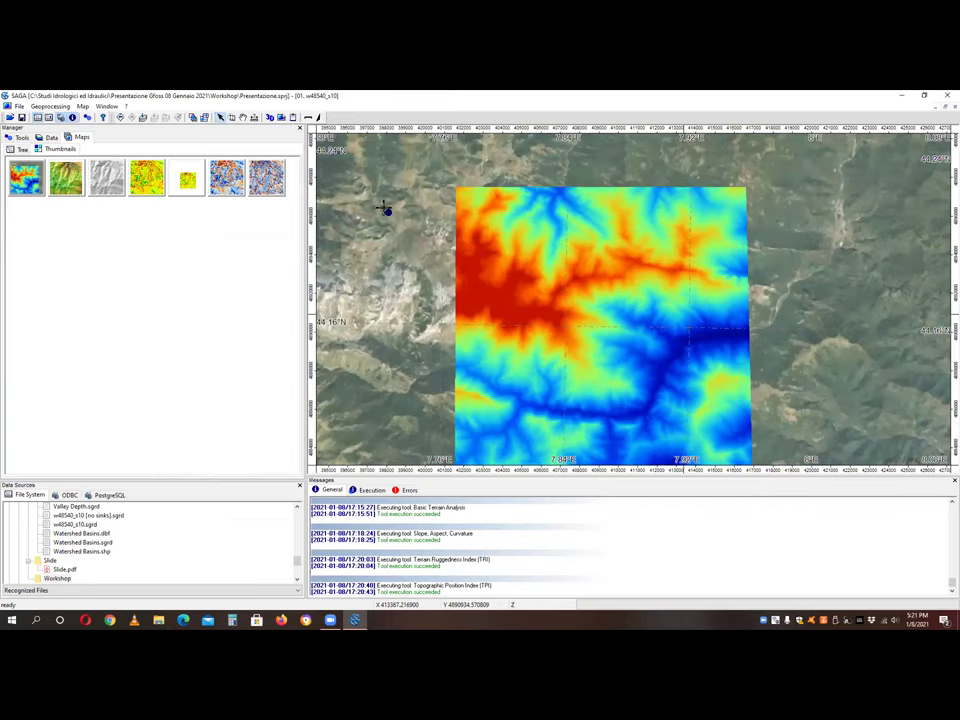
scroll(534, 269, down, 2)
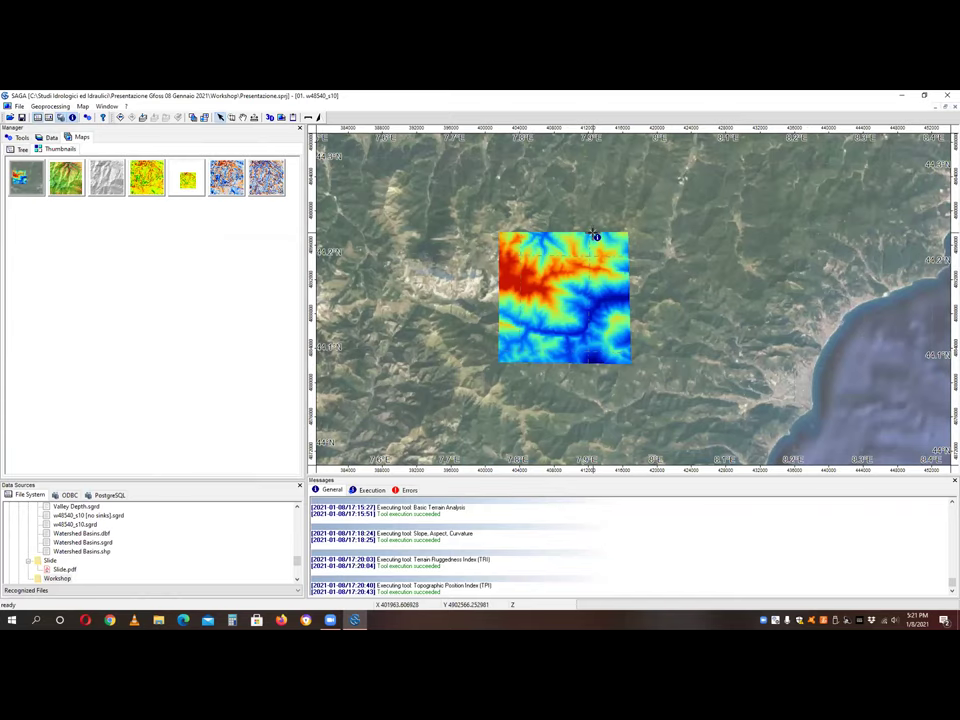
scroll(594, 235, down, 1)
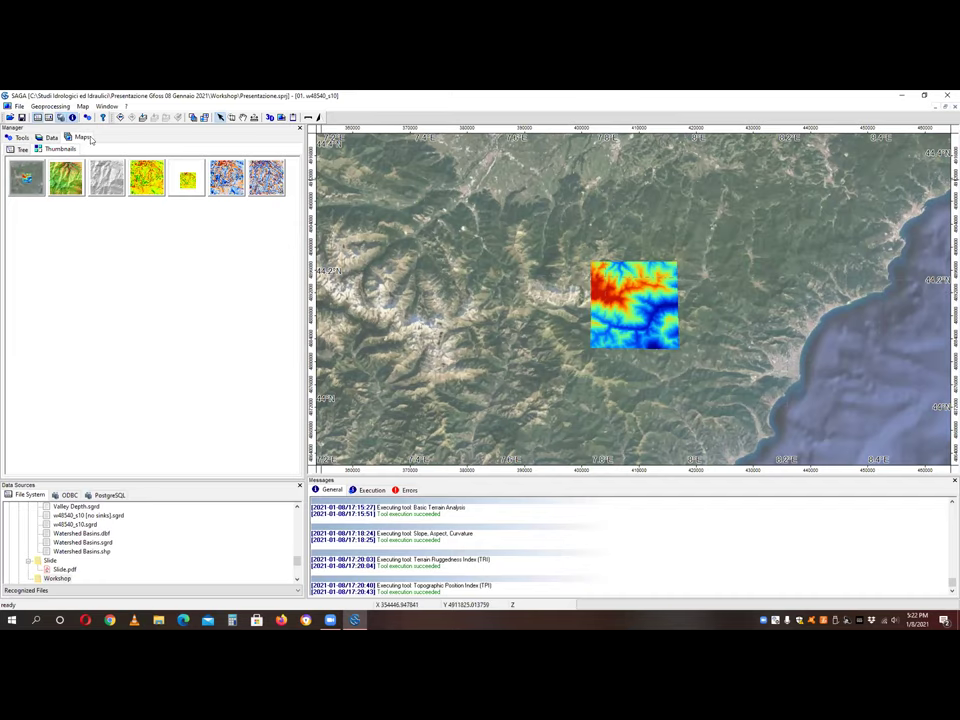
- Run the Strahler Order channels tool on grid system 10; 832x 854y; 401515x 4888955y with 01. Grid_Clip as the elevation
click(46, 137)
click(19, 138)
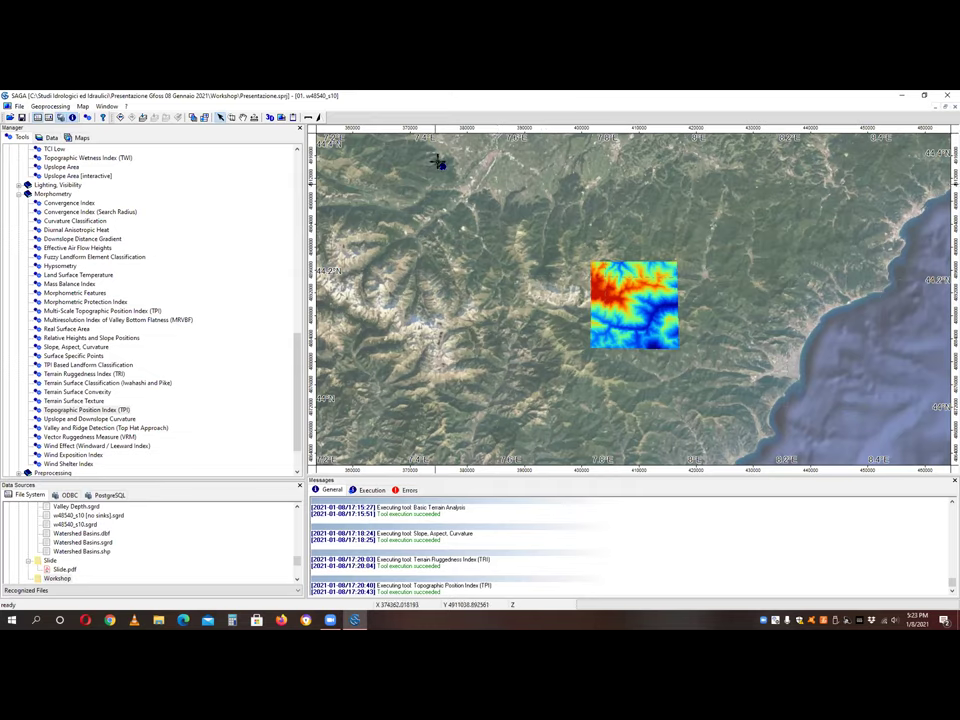
scroll(68, 290, up, 15)
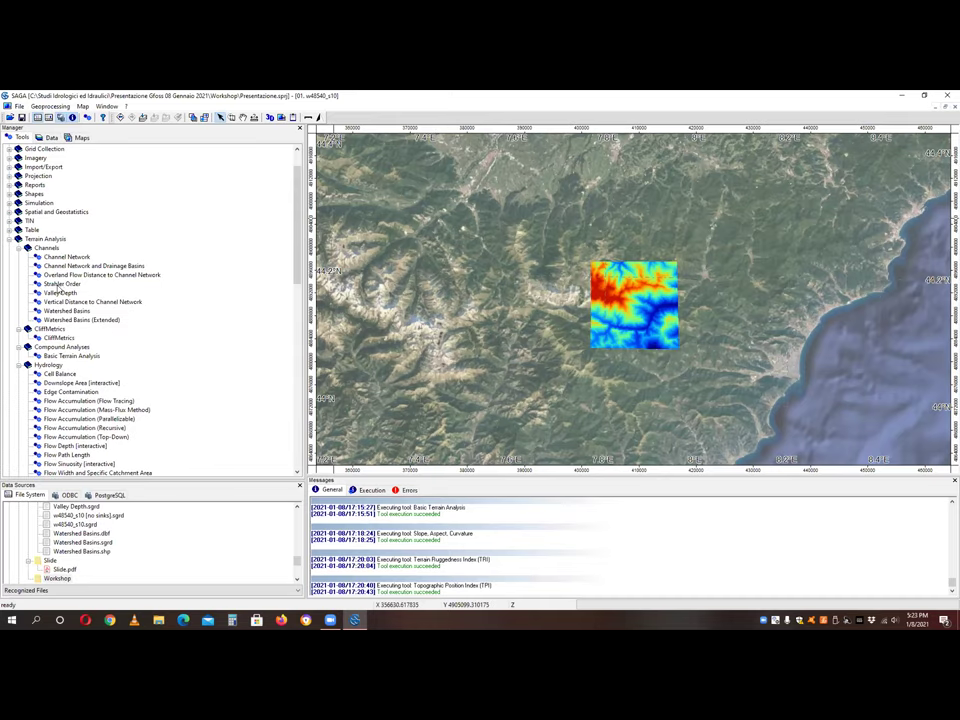
double_click(61, 284)
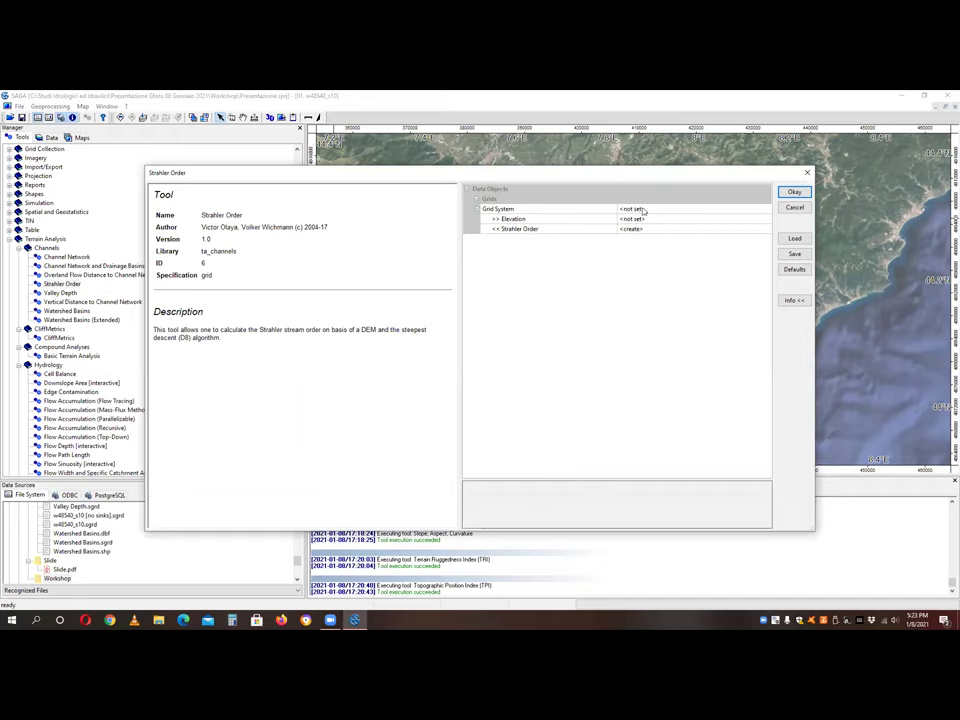
click(645, 209)
click(648, 228)
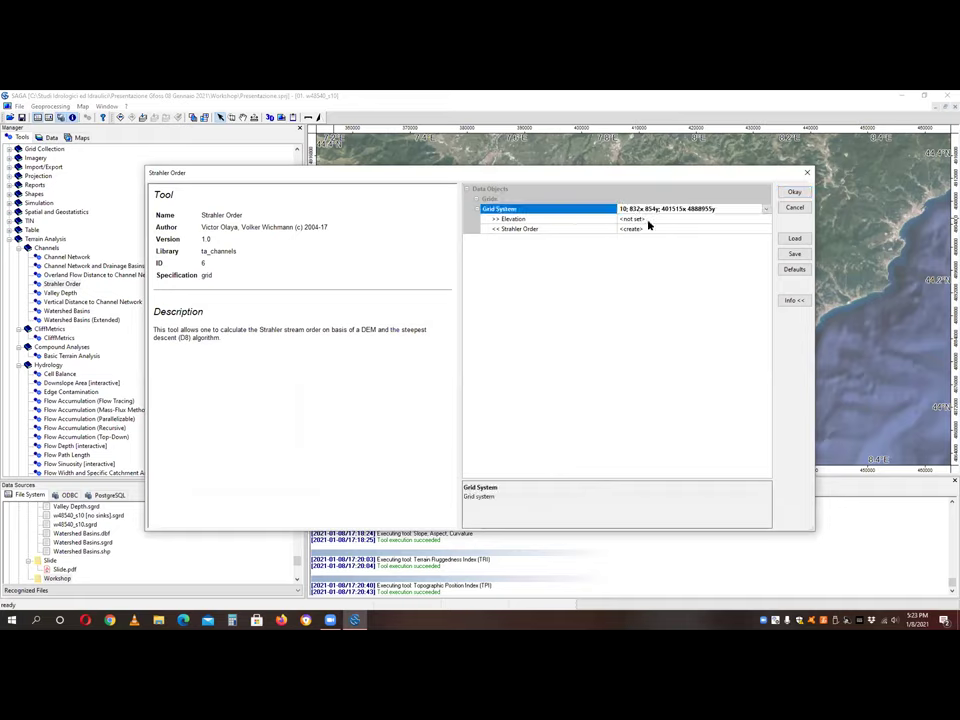
click(648, 221)
click(648, 228)
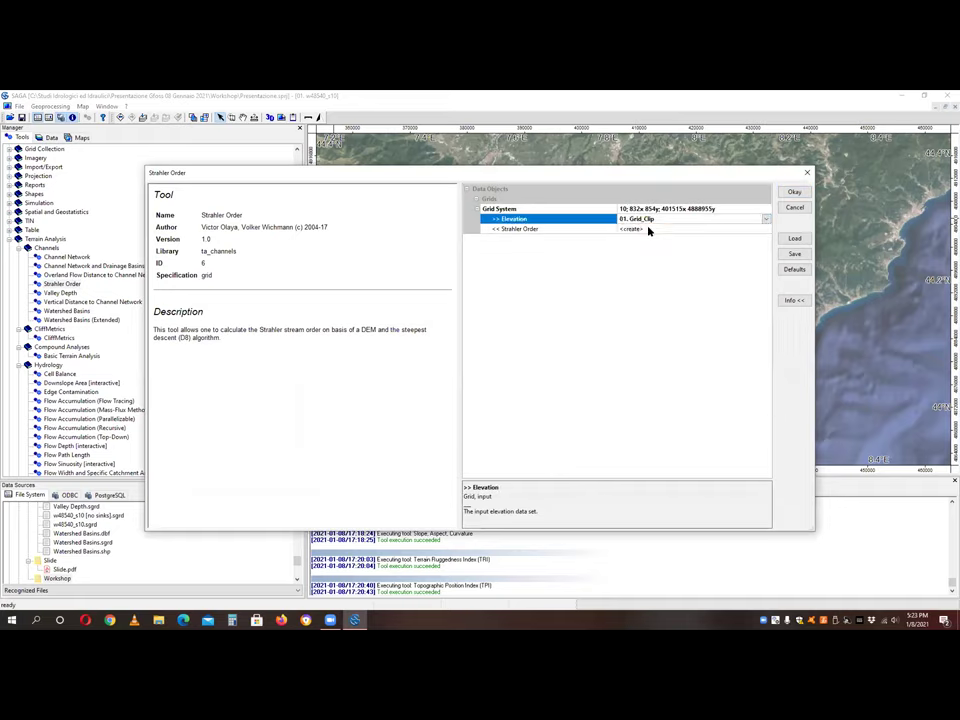
click(794, 191)
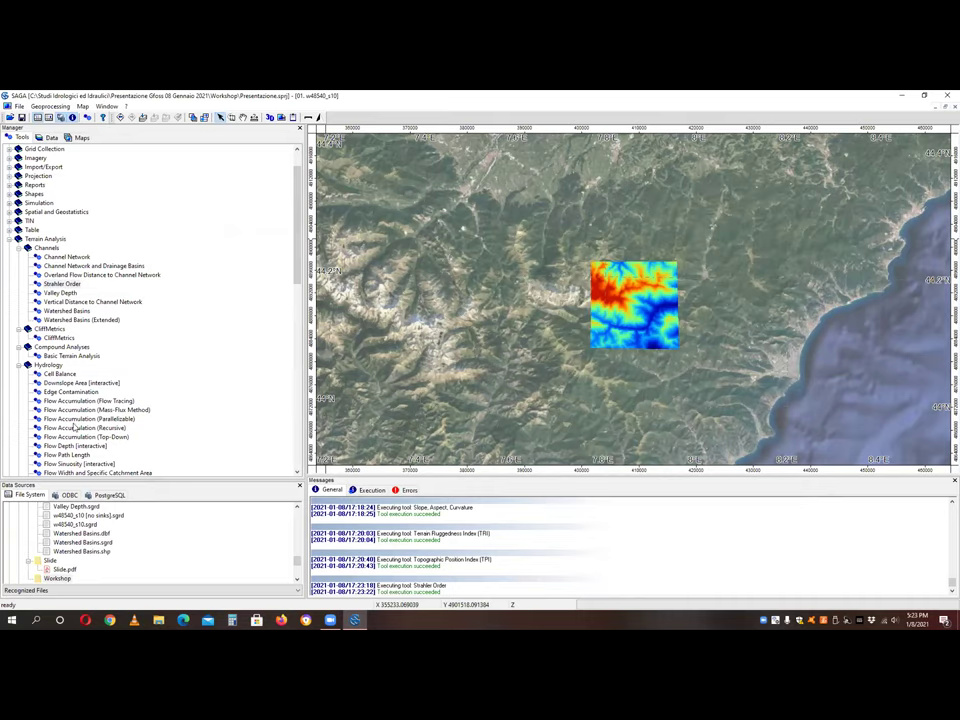
- Display the computed Strahler Order grid in a new map
click(52, 138)
click(464, 401)
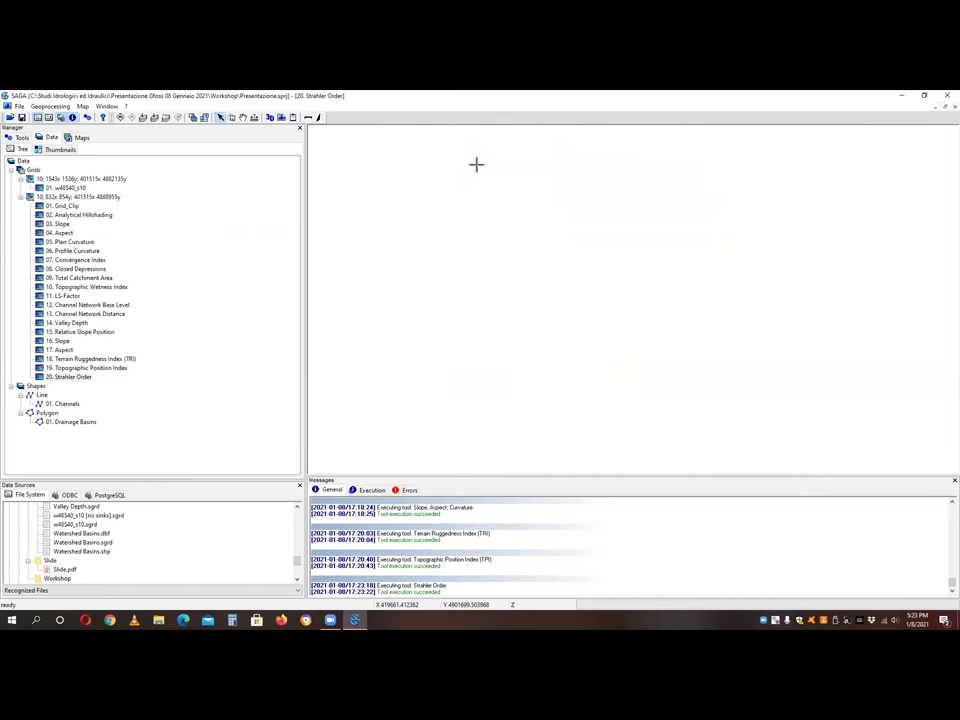
click(20, 137)
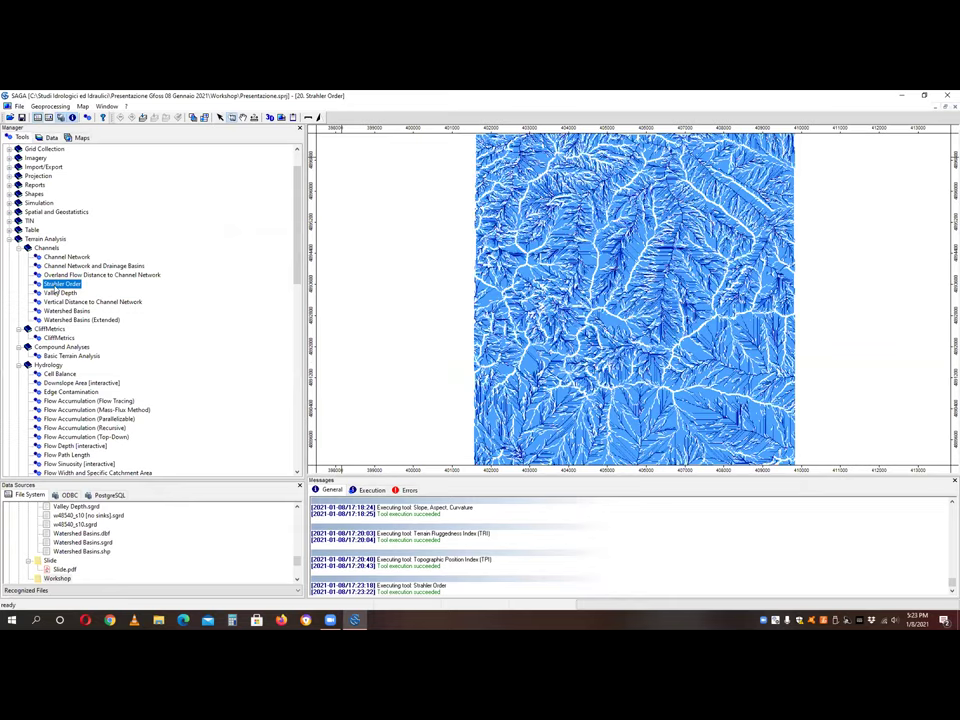
click(50, 118)
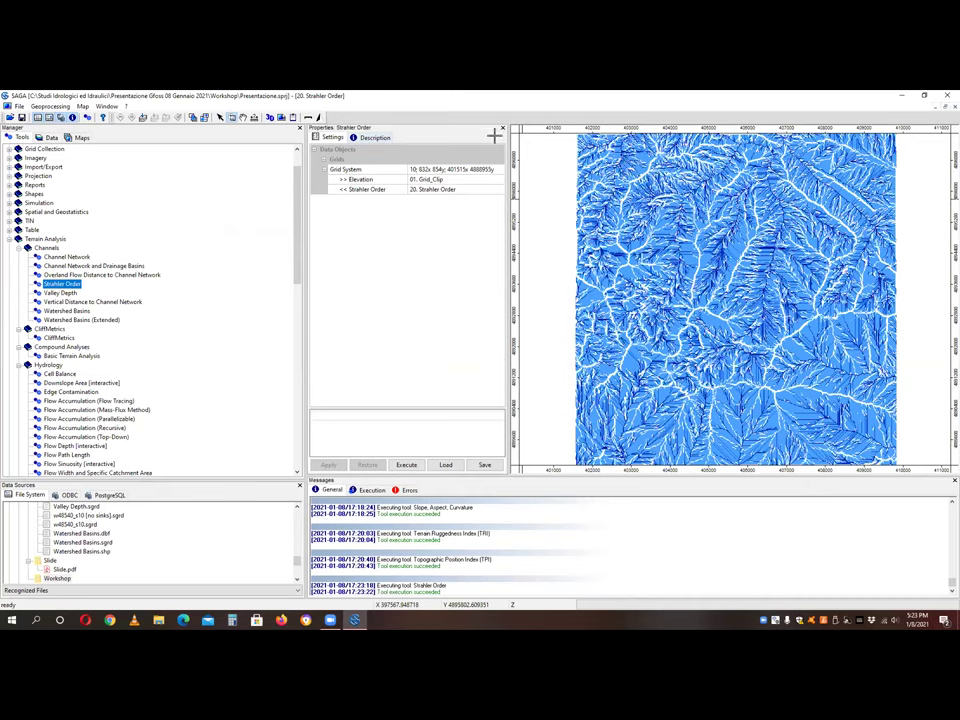
click(503, 129)
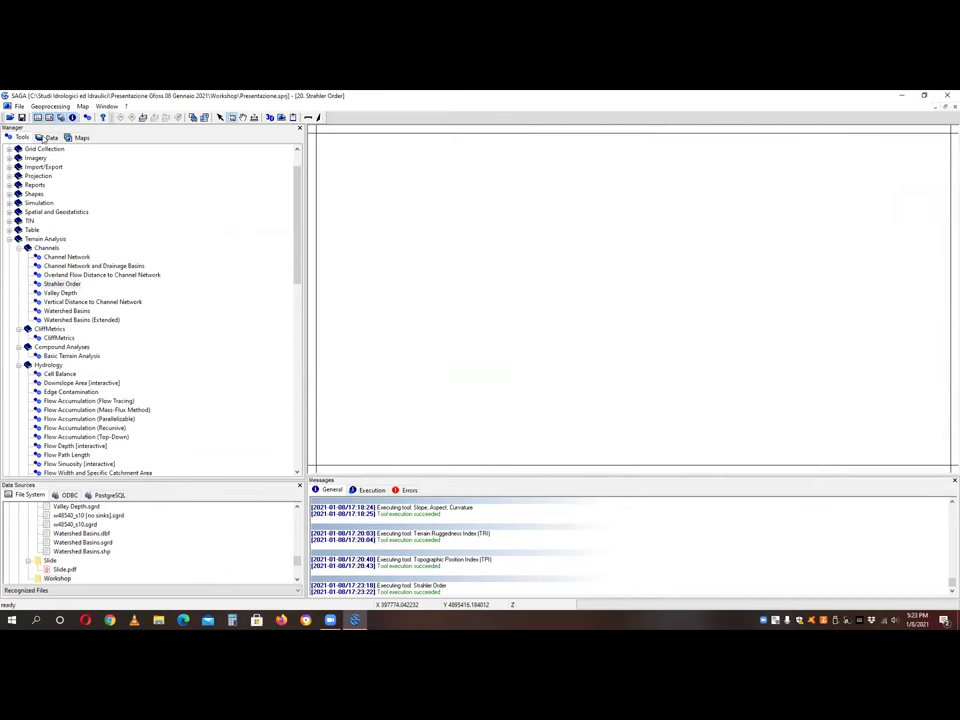
- Enable cell values for the Strahler Order grid and examine its channel cells up close on the map
click(50, 137)
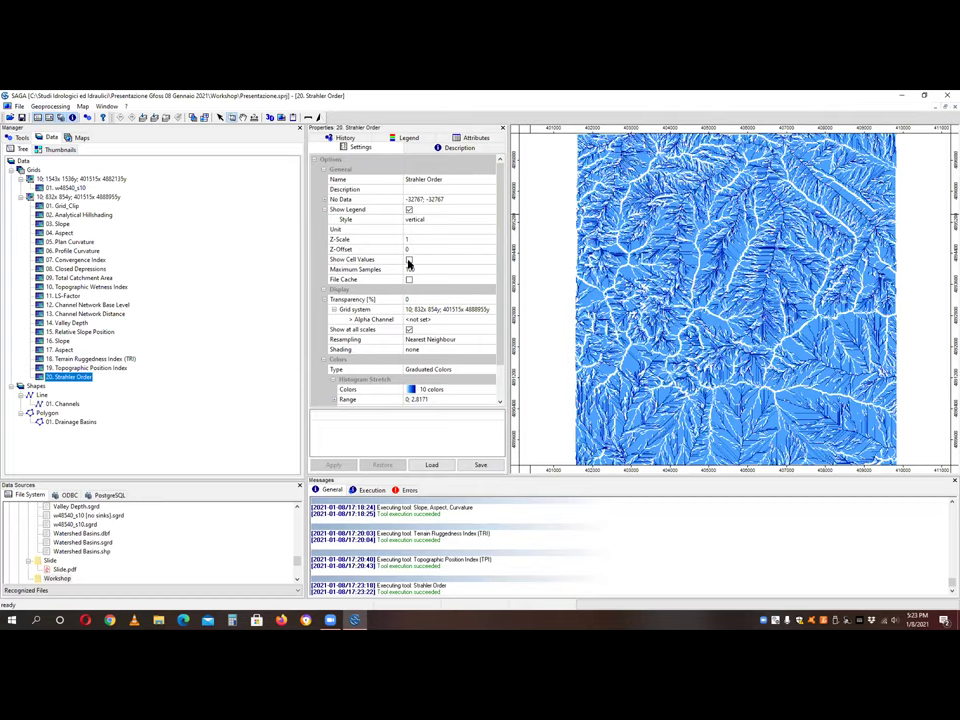
click(408, 261)
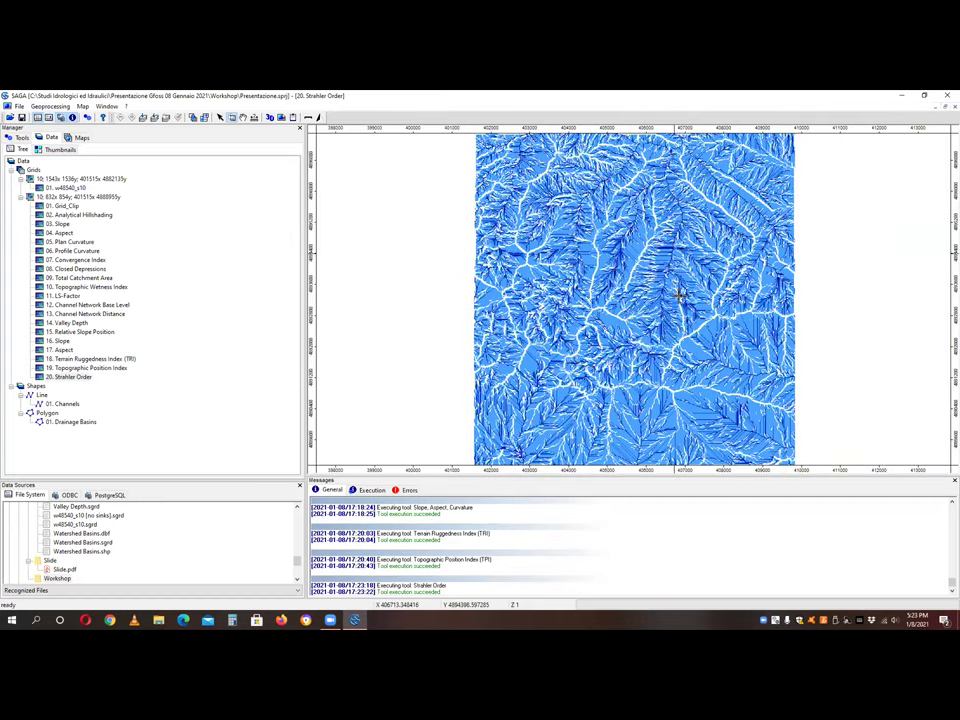
scroll(512, 250, up, 5)
scroll(512, 281, up, 3)
scroll(556, 280, down, 2)
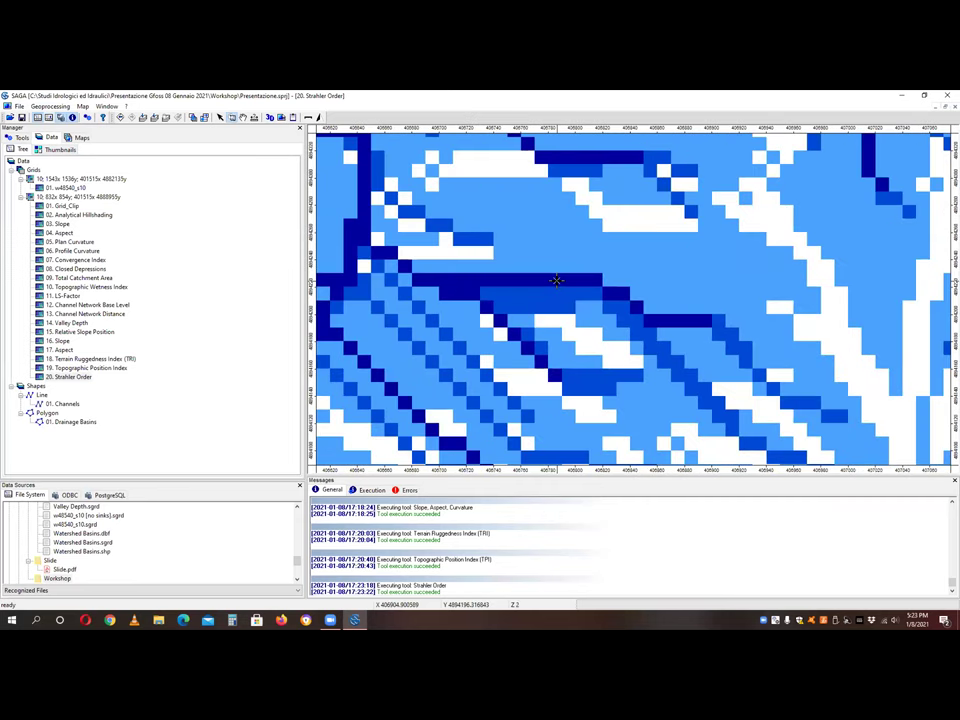
- Examine the Strahler Order channel network at several scales, from individual labelled cells to the whole grid extent
scroll(556, 280, down, 4)
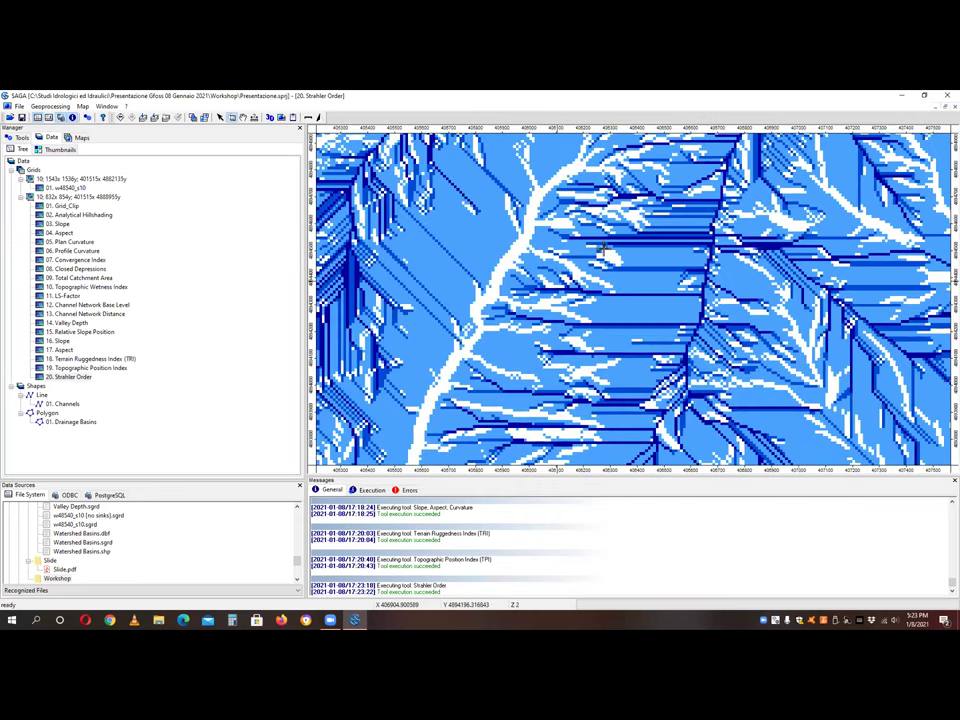
scroll(606, 278, up, 5)
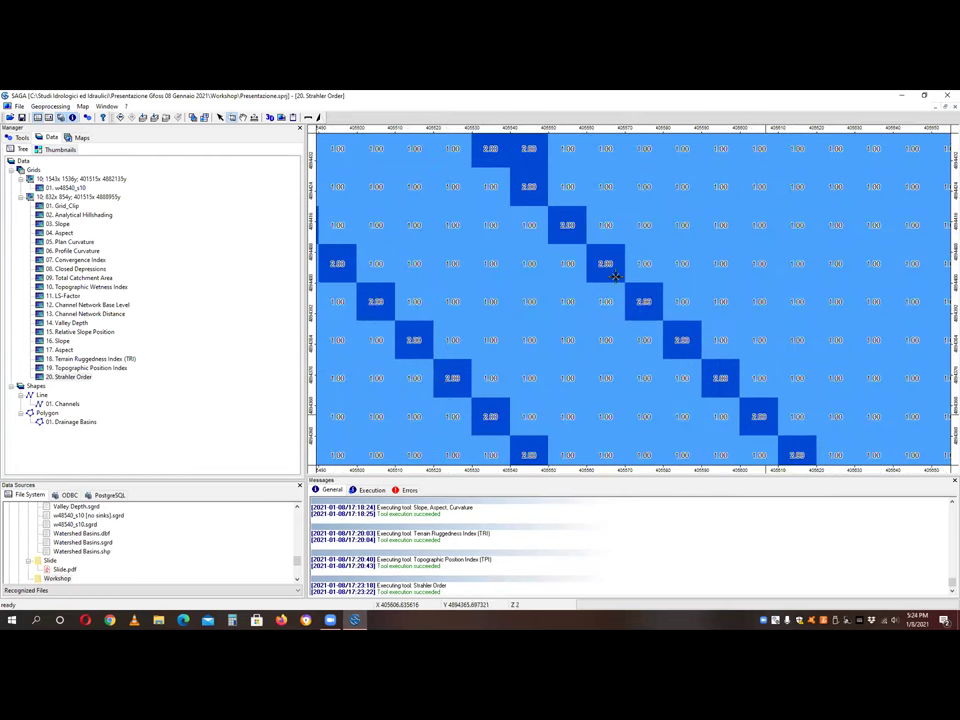
scroll(602, 326, down, 3)
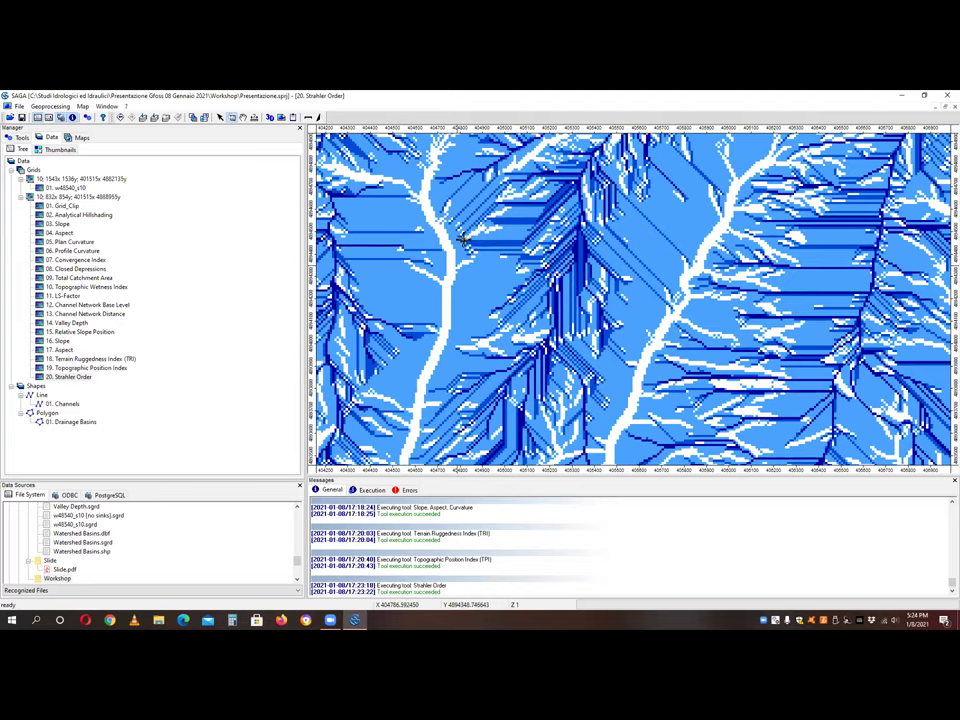
scroll(602, 302, down, 2)
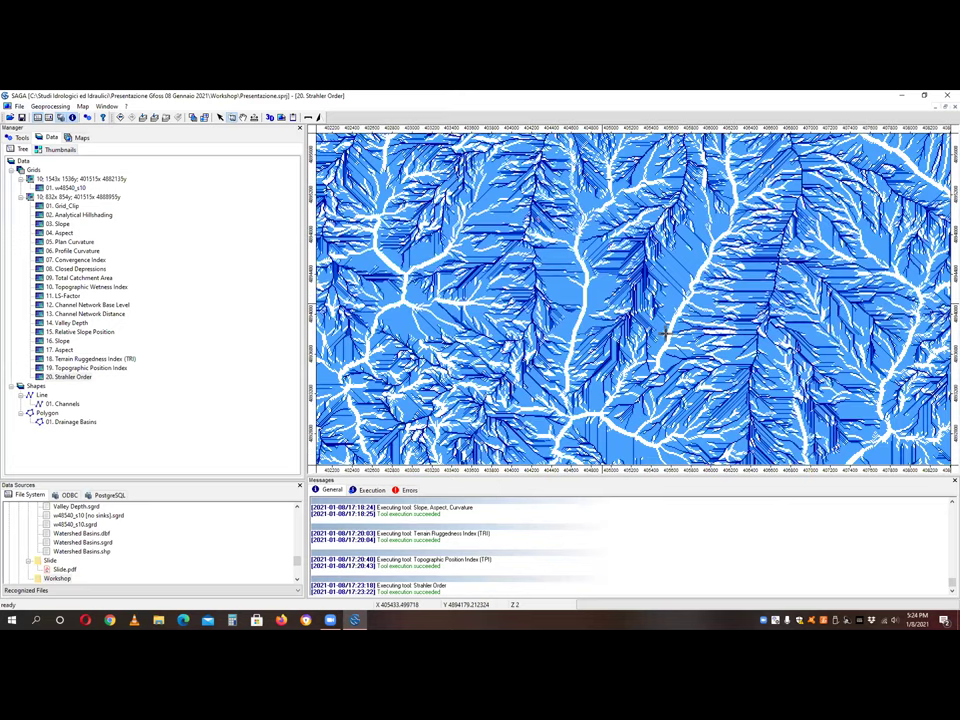
scroll(663, 330, down, 2)
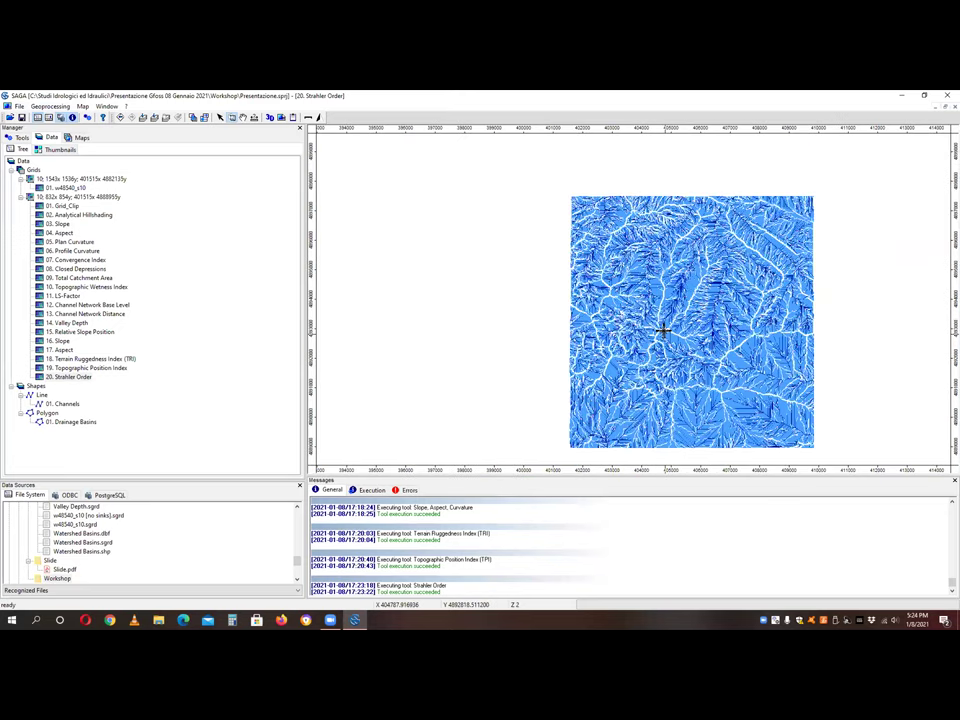
scroll(663, 330, up, 1)
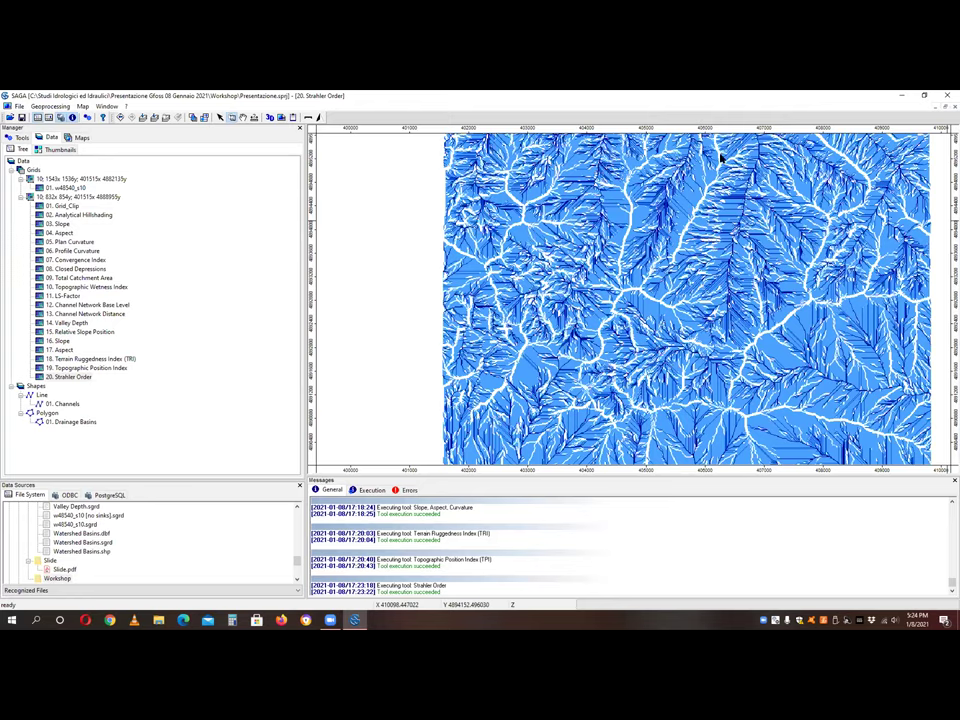
- Close the Strahler Order map view and hide the base map and graticule layers in the maximized w48540_s10 map
click(946, 107)
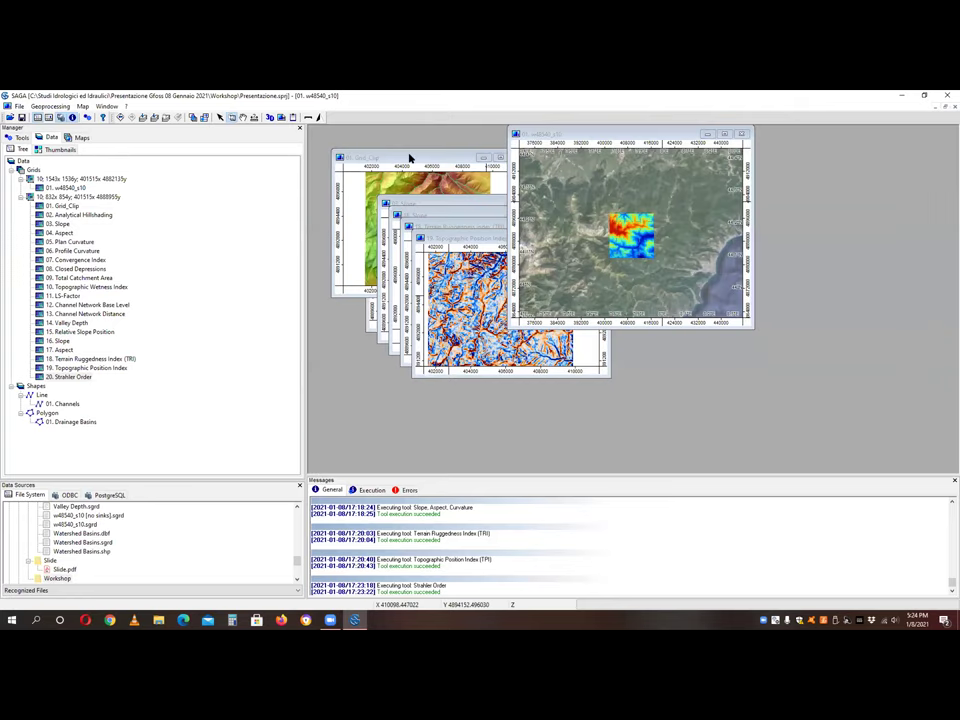
double_click(600, 133)
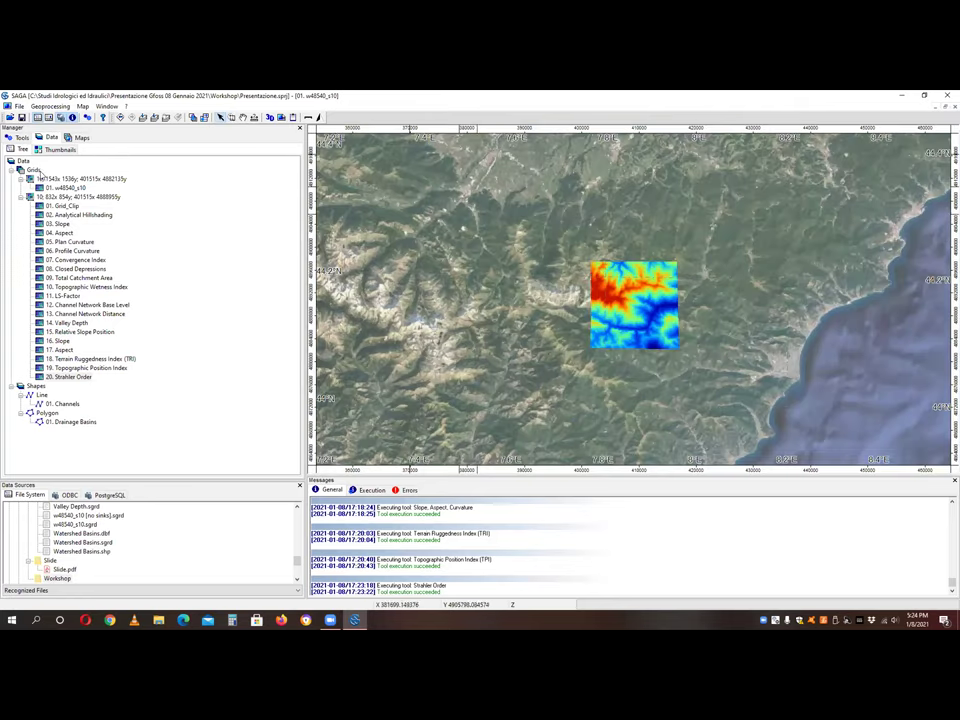
click(16, 137)
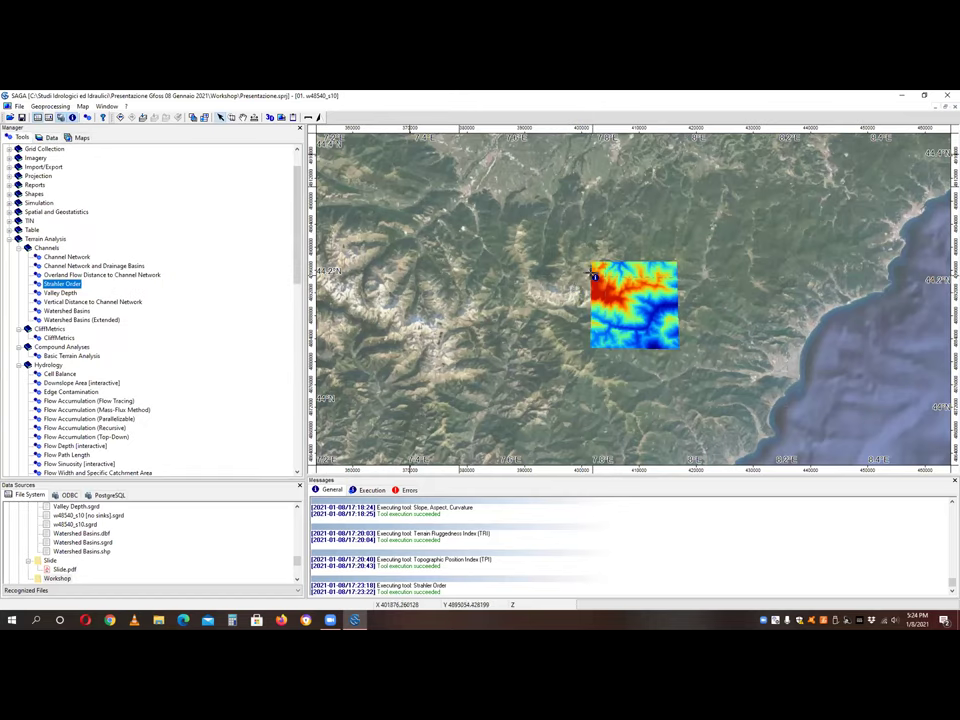
click(643, 308)
click(82, 106)
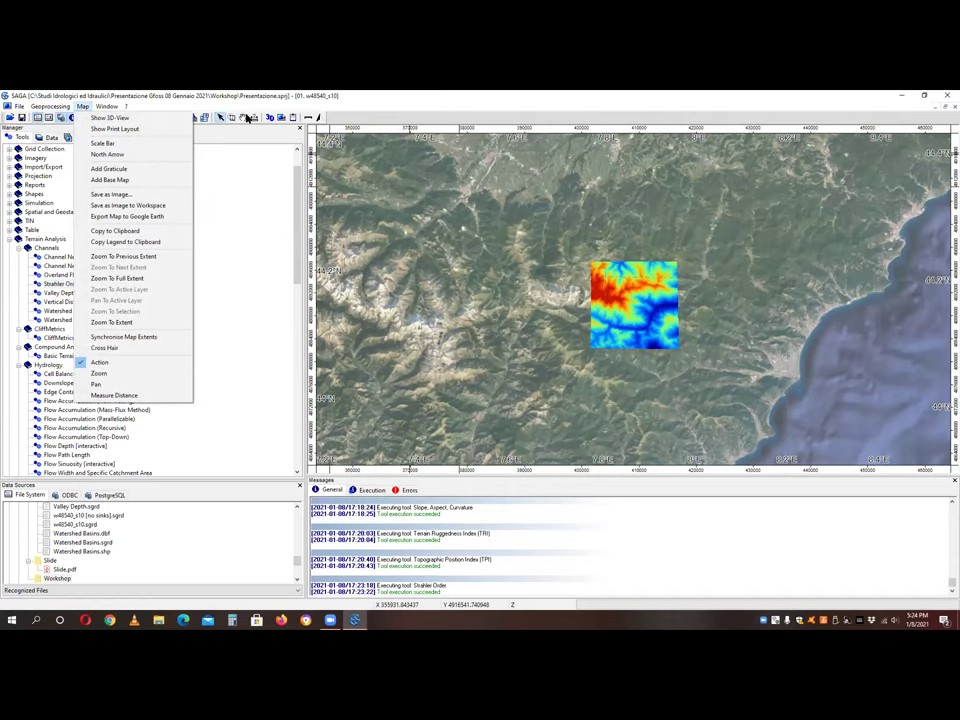
click(227, 109)
click(80, 137)
click(20, 149)
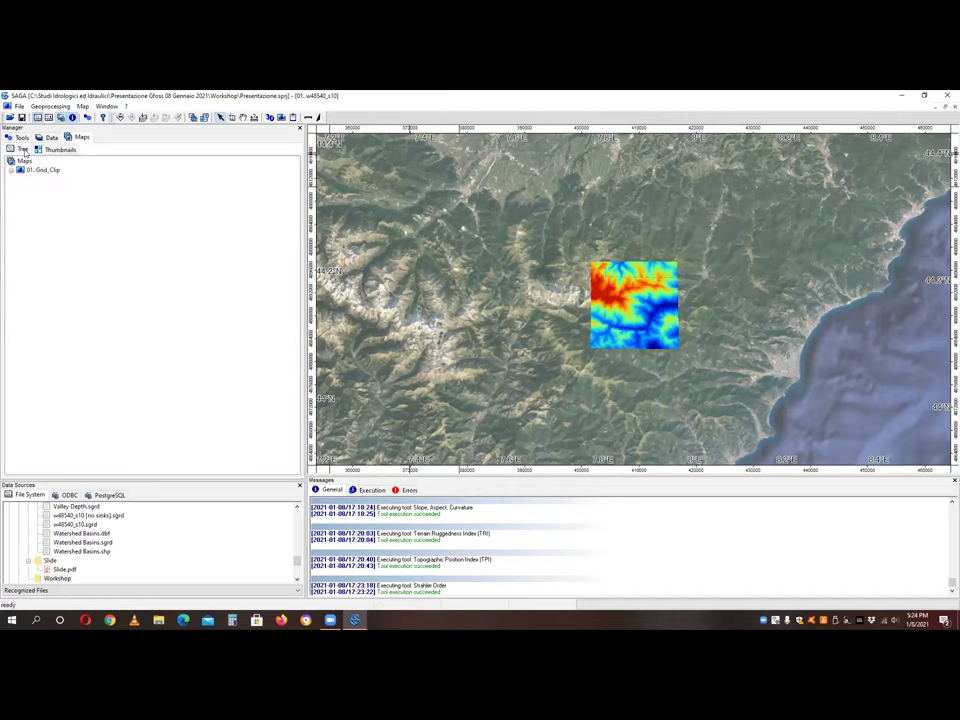
double_click(48, 232)
double_click(48, 215)
click(675, 336)
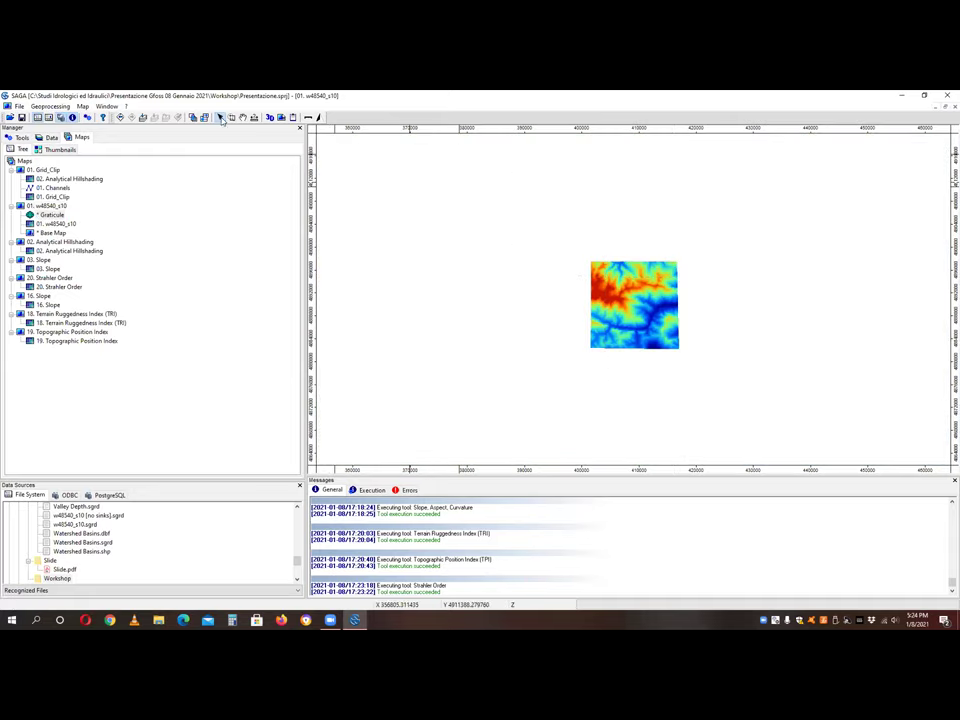
- Close the grid system 10; 832x 854y; 401515x 4888955y without saving its modified grids, and display w48540_s10 in a map
click(51, 137)
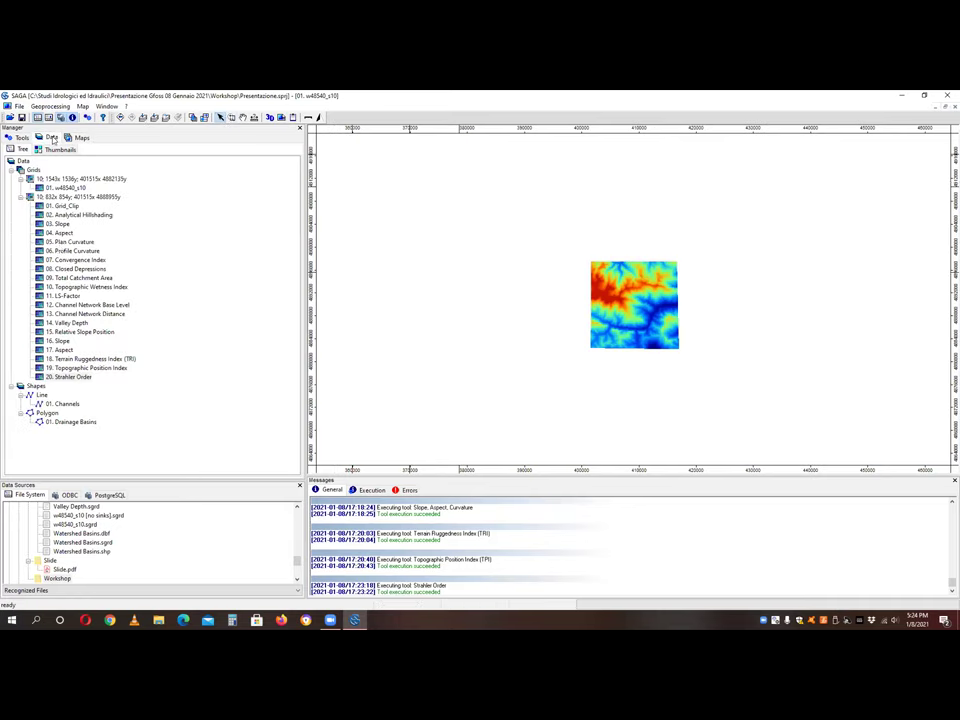
click(62, 197)
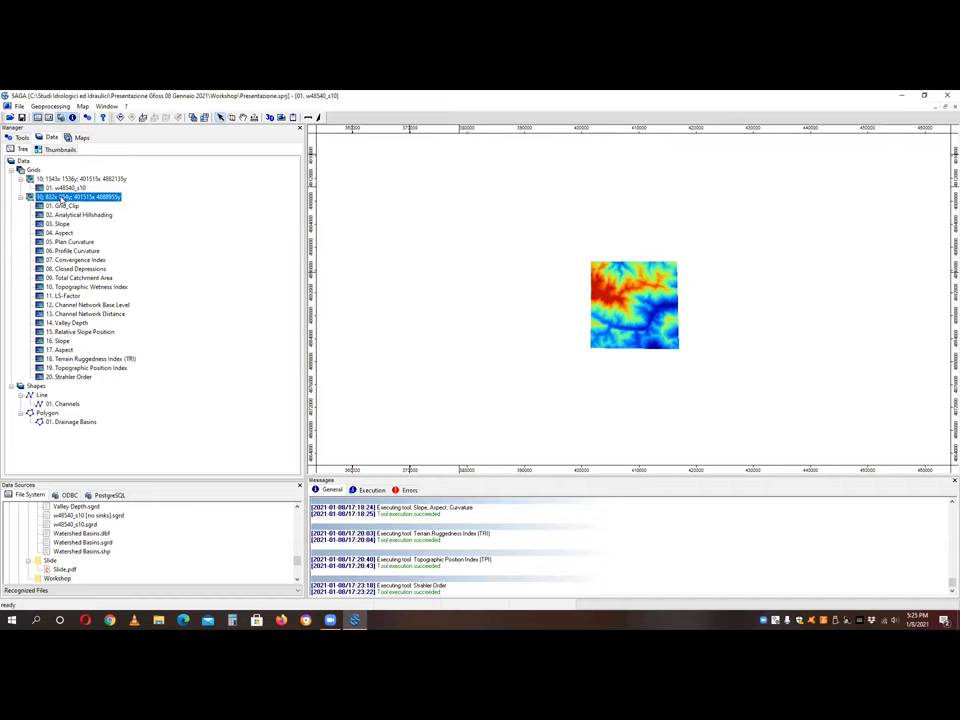
right_click(62, 197)
click(86, 216)
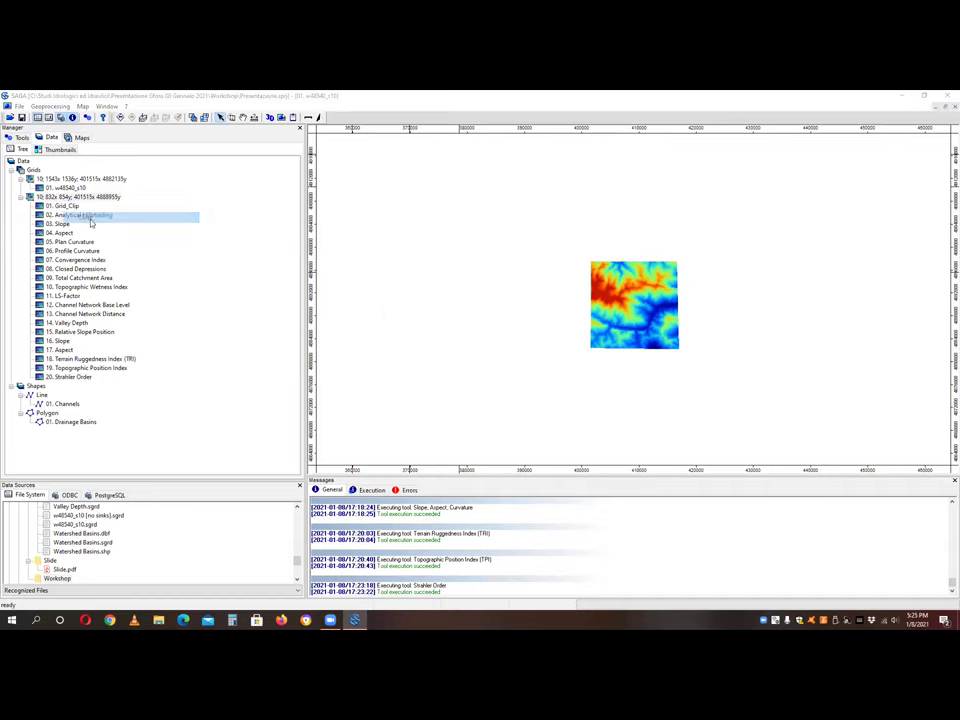
click(494, 353)
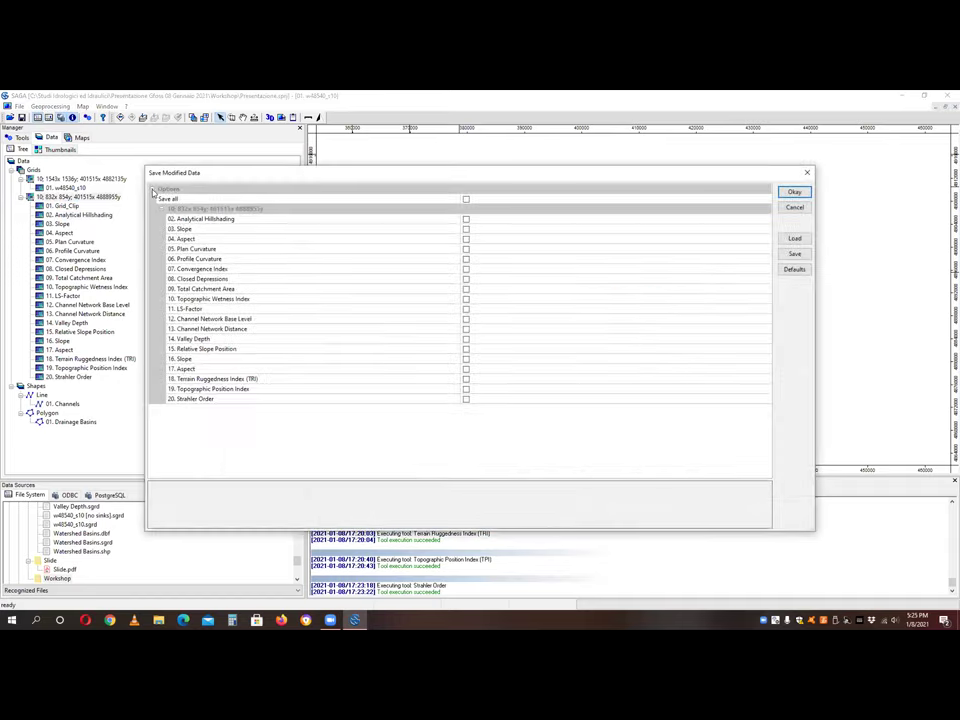
click(794, 192)
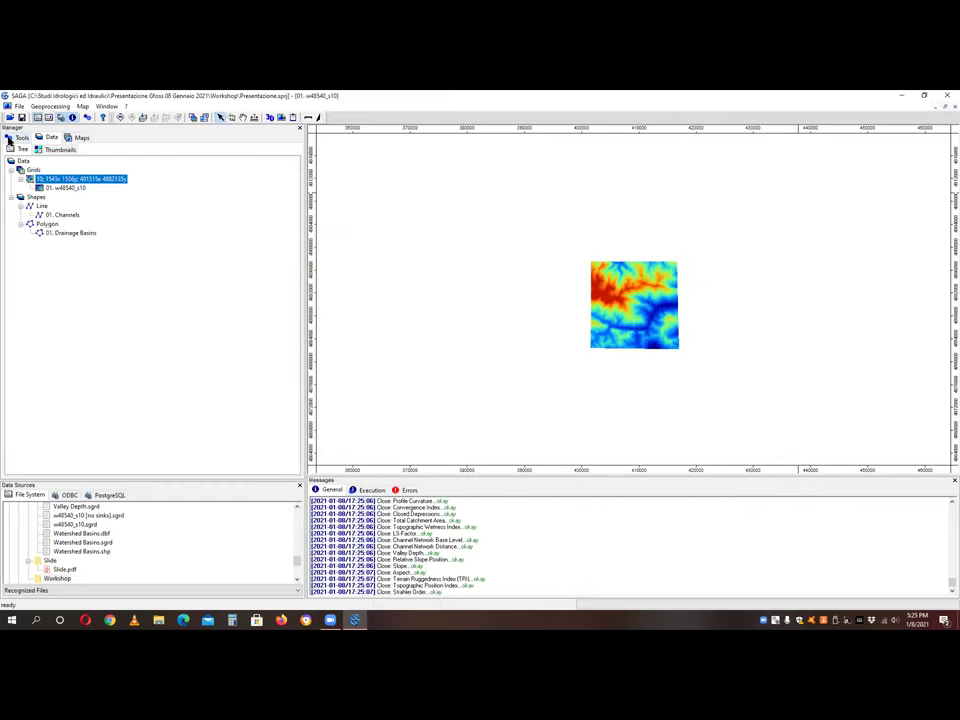
double_click(62, 187)
click(455, 382)
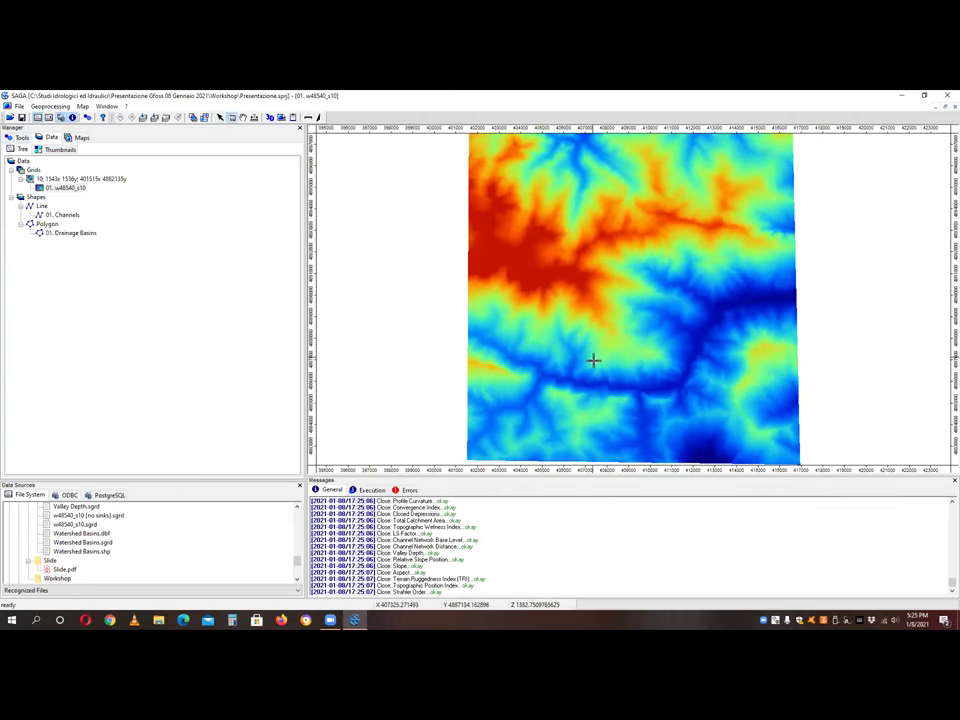
- Open the interactive Change Cell Values grid tool with grid system 10; 1543x 1536y; 401515x 4882135y and grid 01. w48540_s10
click(14, 138)
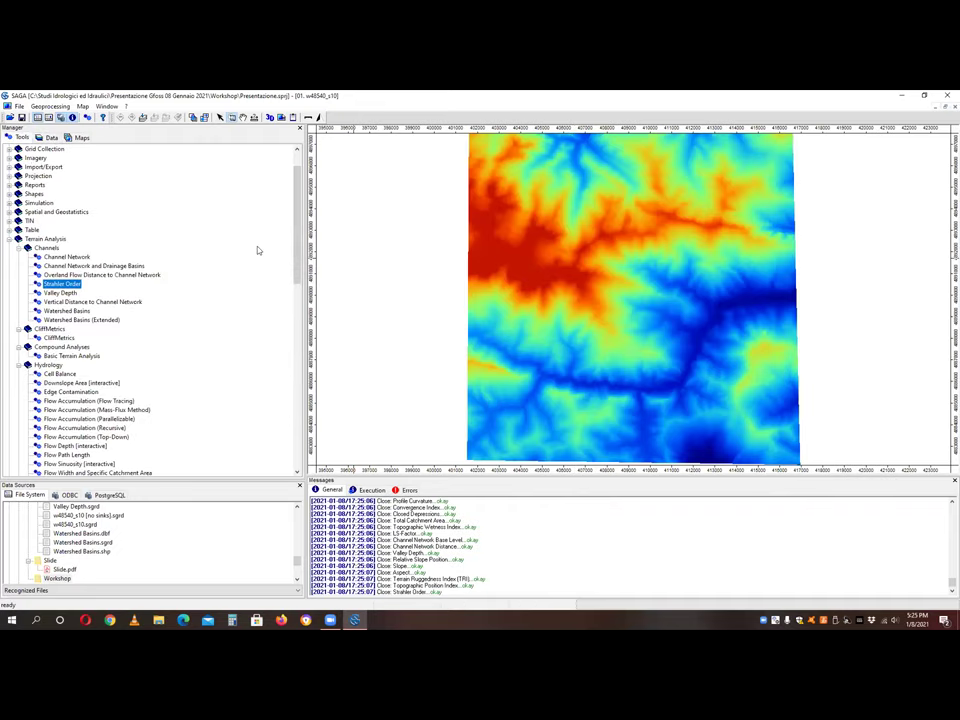
click(9, 240)
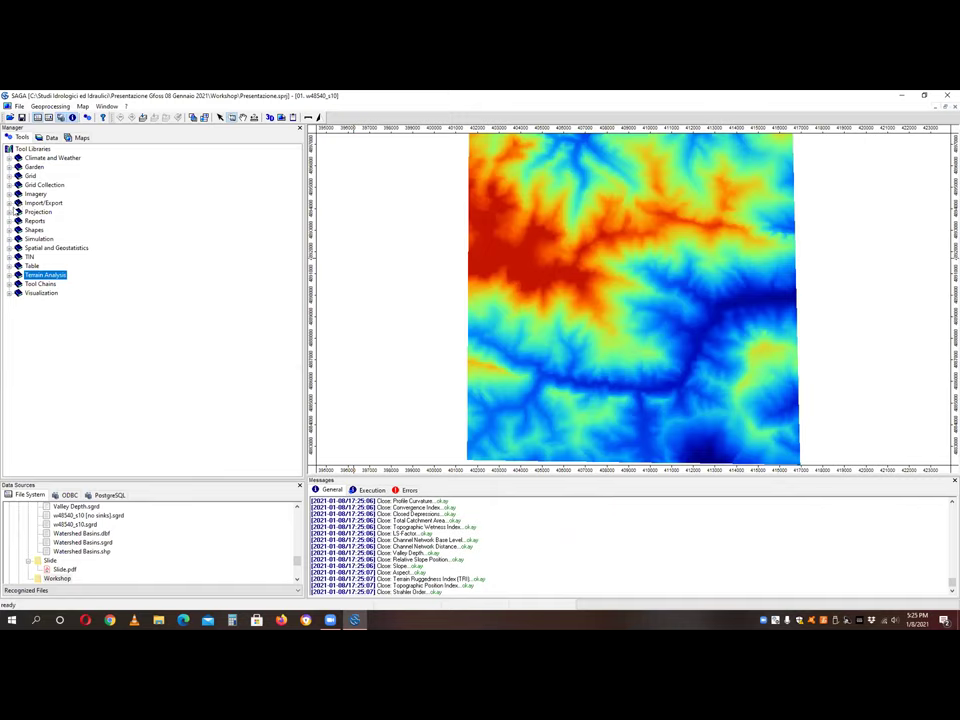
click(9, 176)
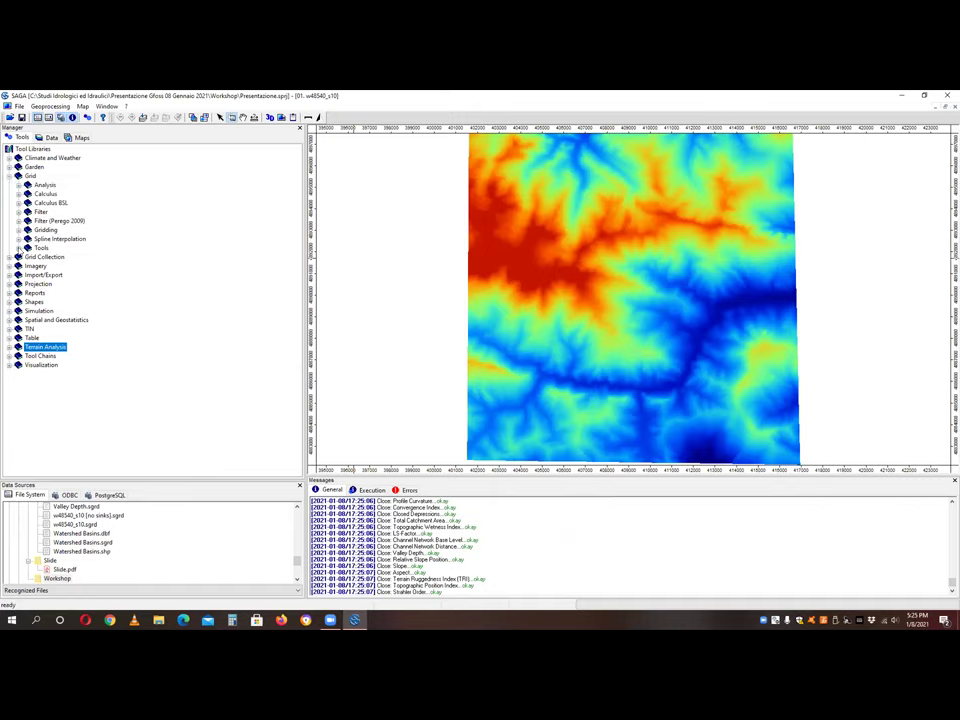
click(18, 249)
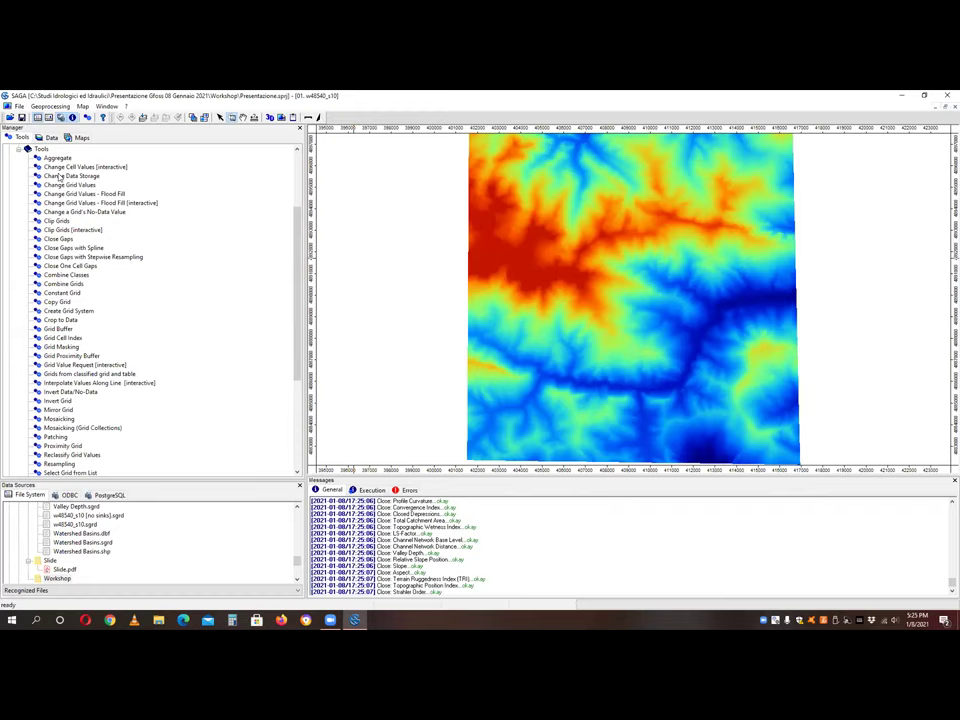
scroll(110, 161, up, 3)
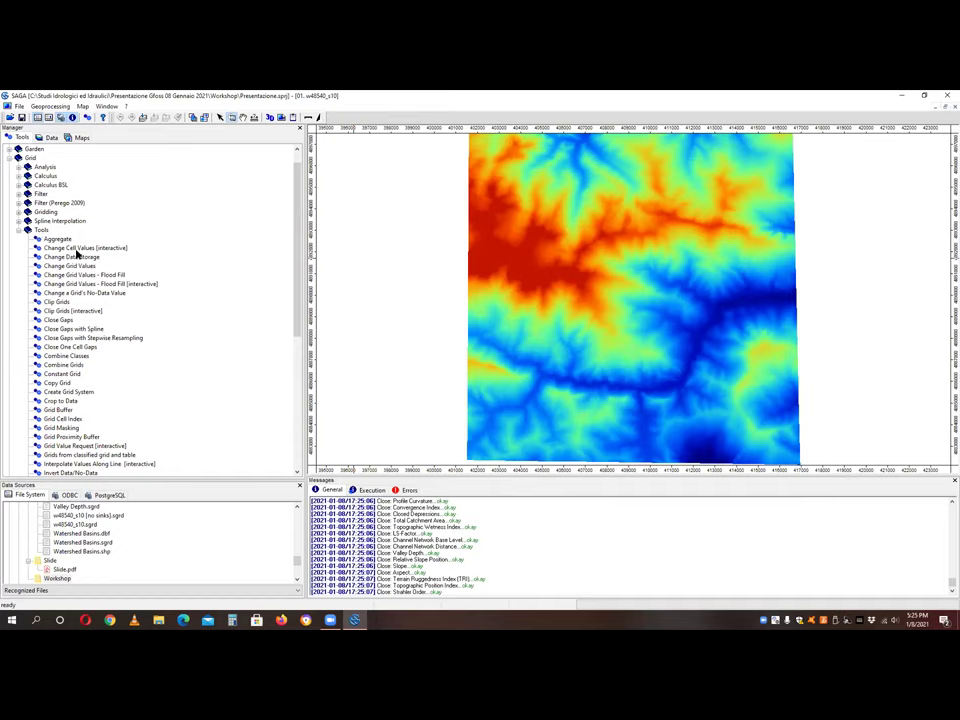
double_click(72, 248)
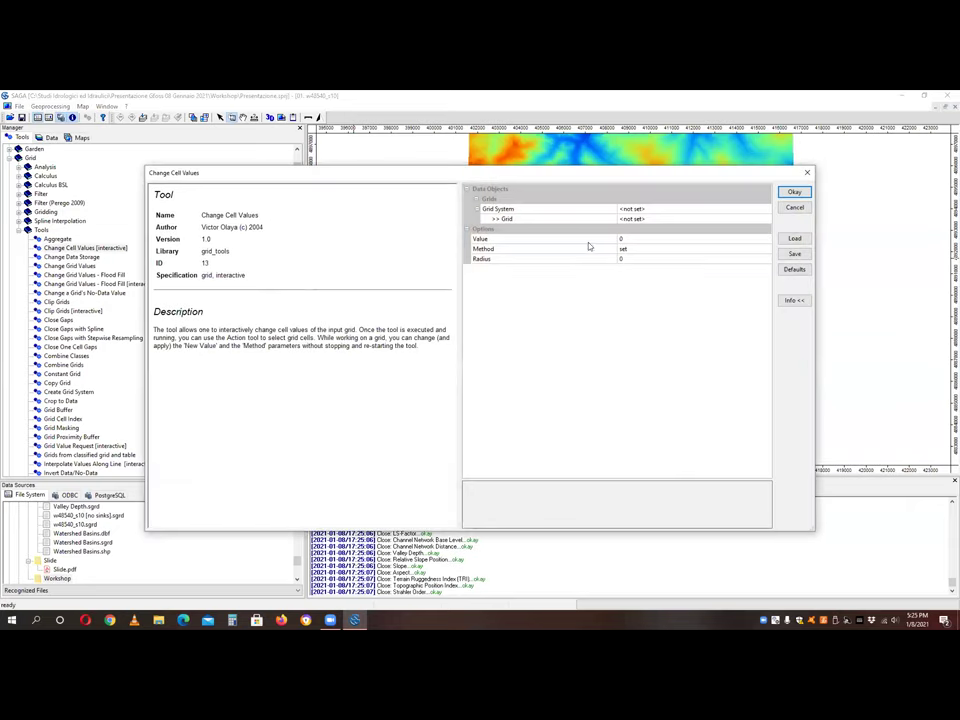
drag(637, 173, 484, 189)
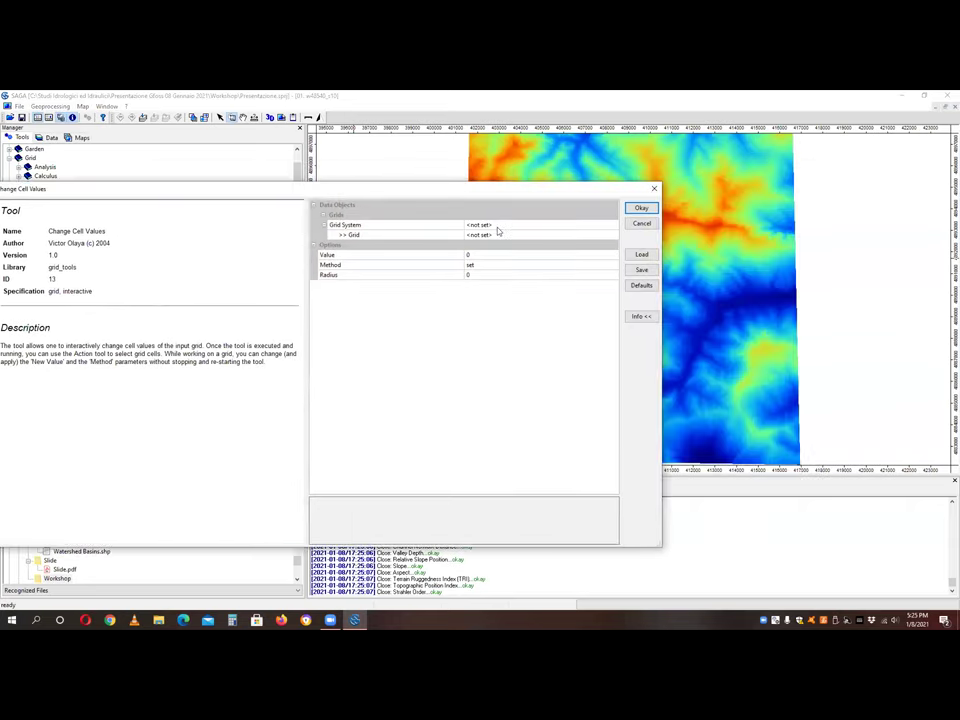
click(502, 225)
click(503, 235)
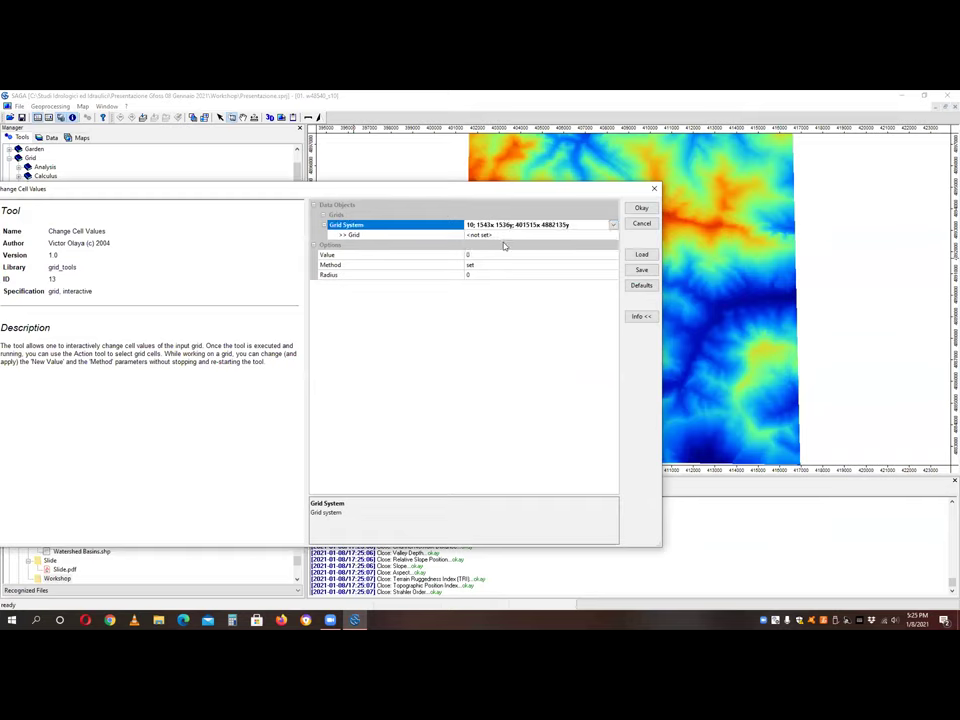
click(505, 236)
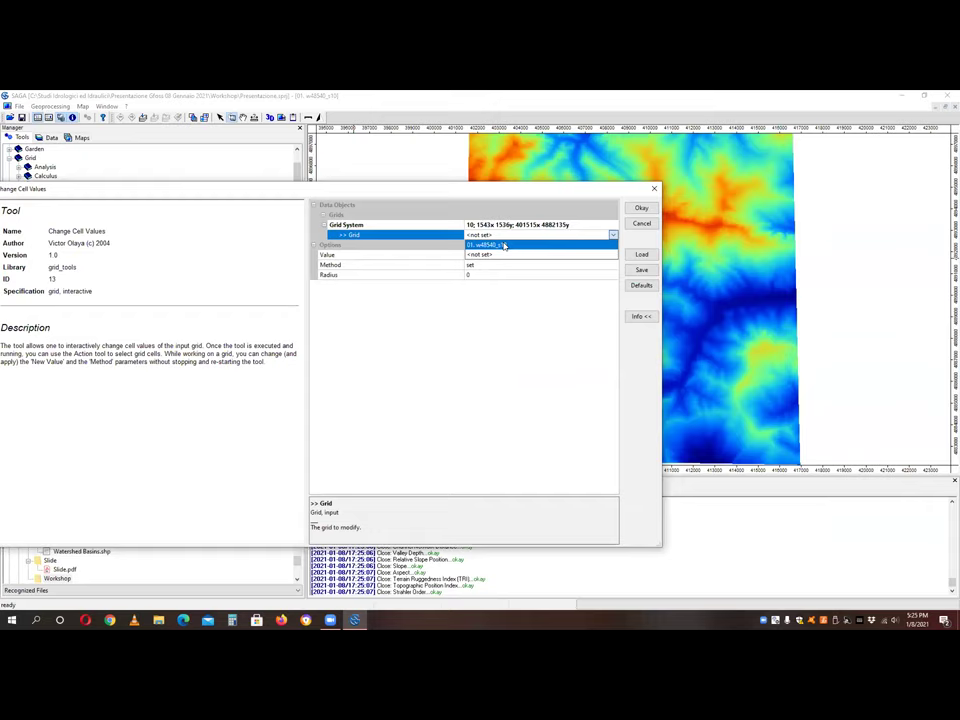
click(505, 245)
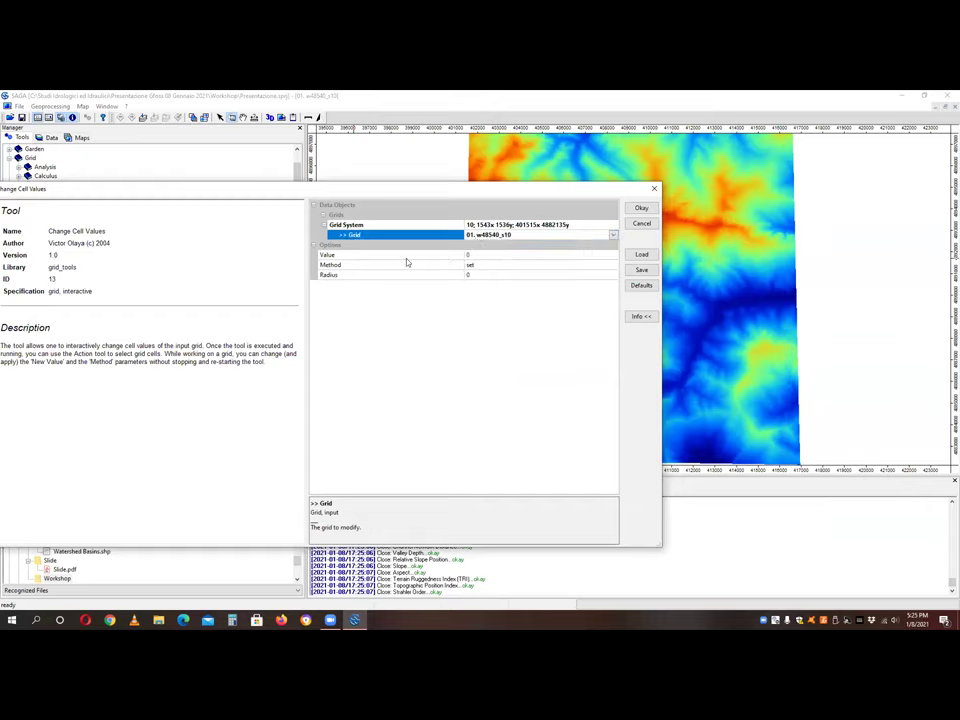
- Set the cell change value to 3 with the add method and start the interactive Change Cell Values tool
click(473, 255)
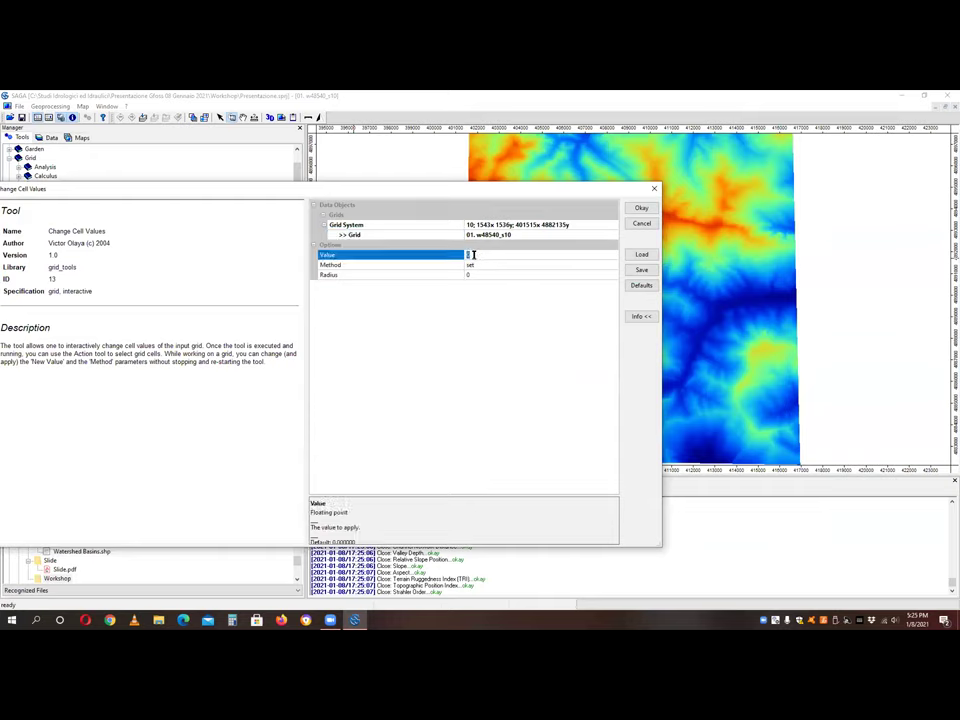
text(1)
click(495, 266)
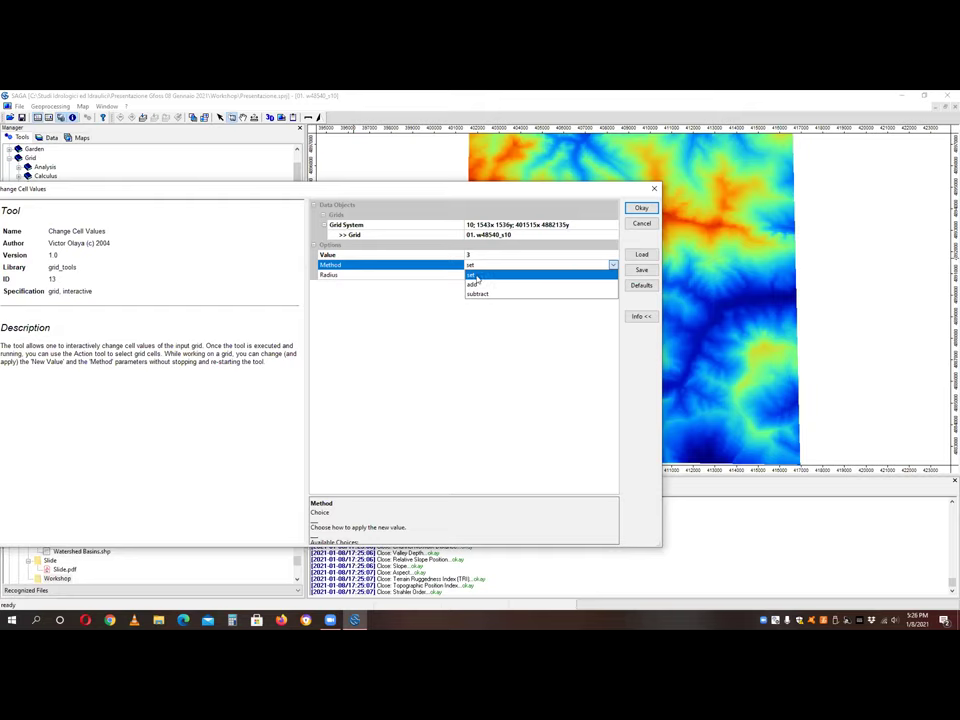
click(478, 284)
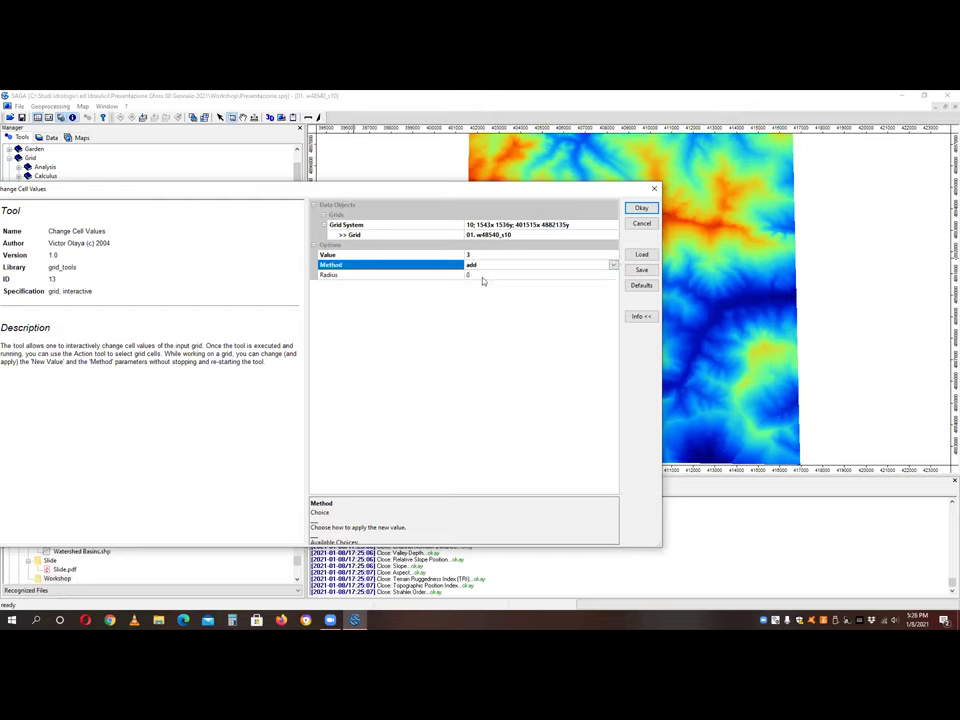
click(641, 208)
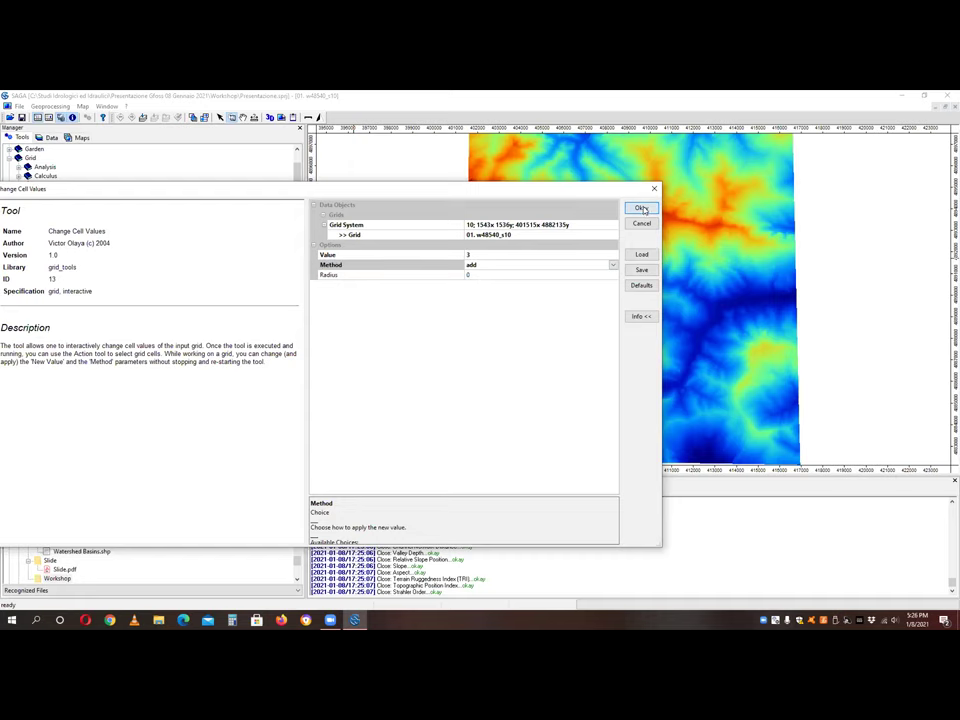
- Add 3 repeatedly to two vertically adjacent cells of the w48540_s10 map, and stop the interactive tool
scroll(561, 238, up, 5)
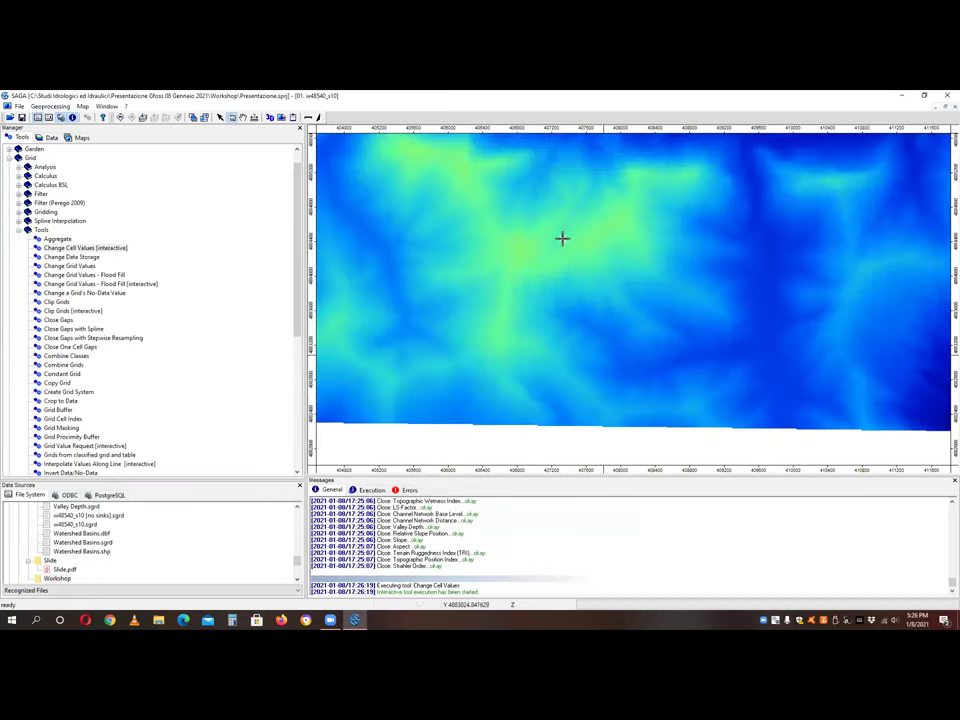
scroll(592, 253, up, 2)
scroll(585, 248, up, 2)
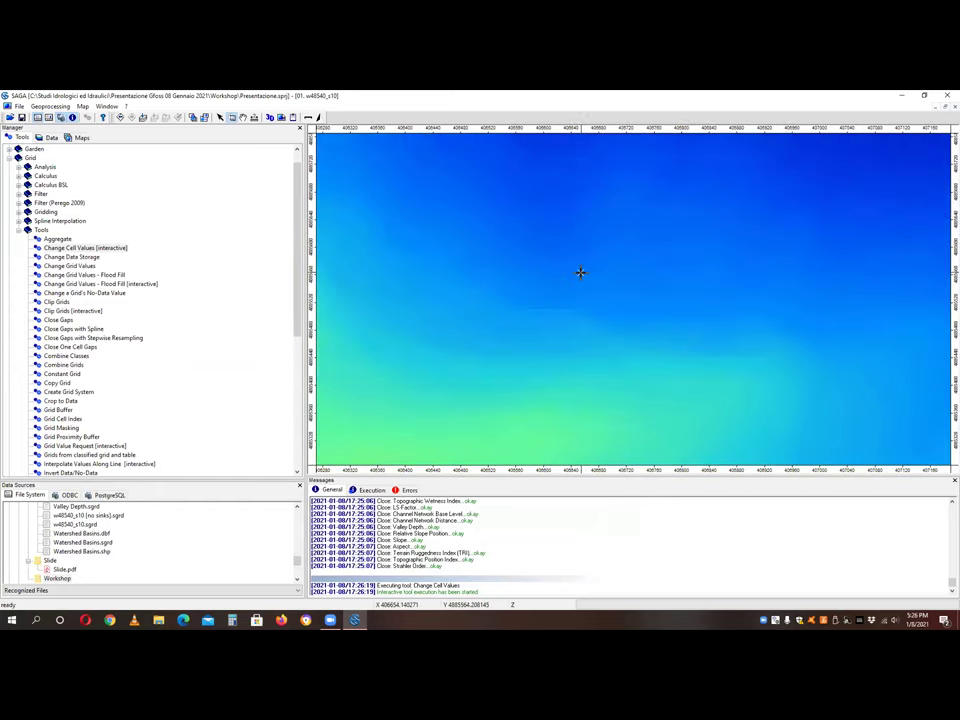
scroll(580, 272, up, 2)
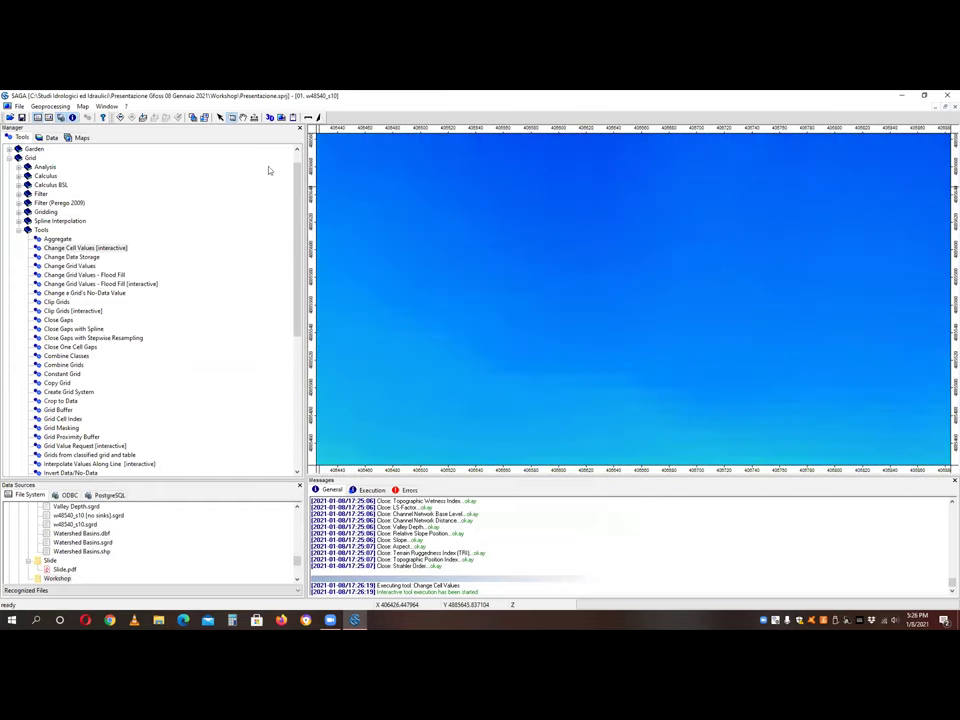
click(220, 118)
scroll(506, 274, up, 2)
scroll(519, 301, up, 2)
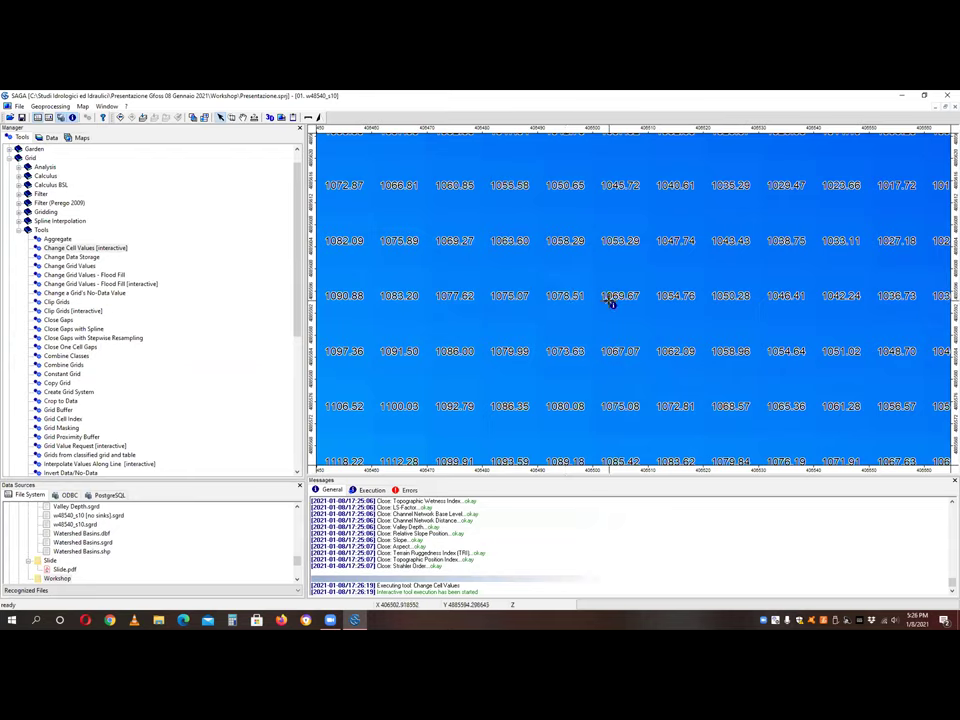
click(623, 354)
double_click(78, 247)
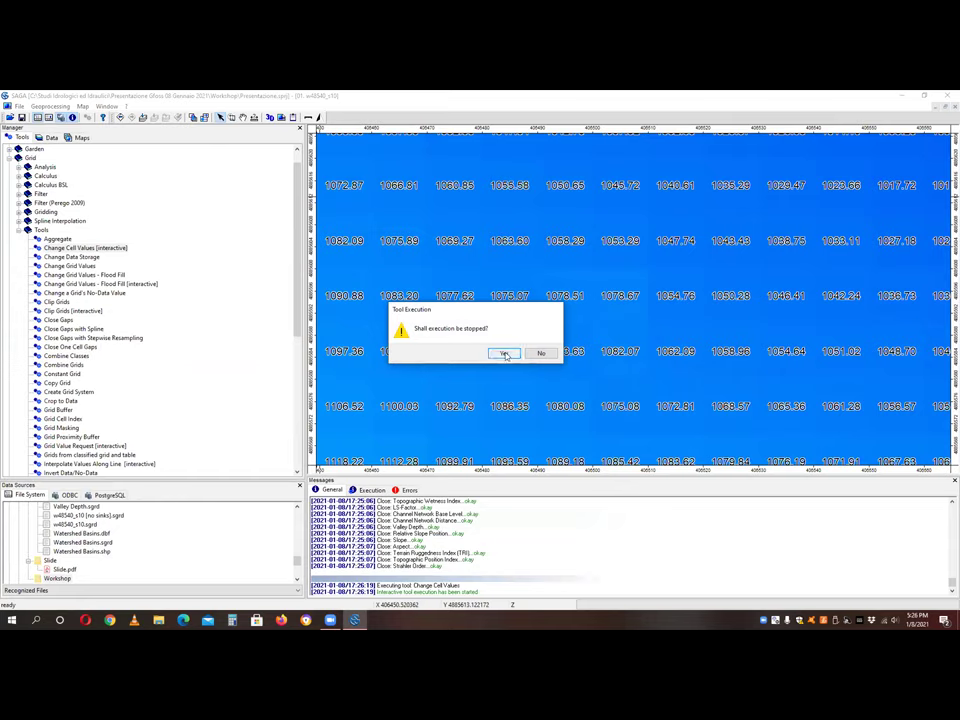
click(505, 354)
- Restart the interactive Change Cell Values tool on w48540_s10 with the value 300 and the add method
double_click(88, 247)
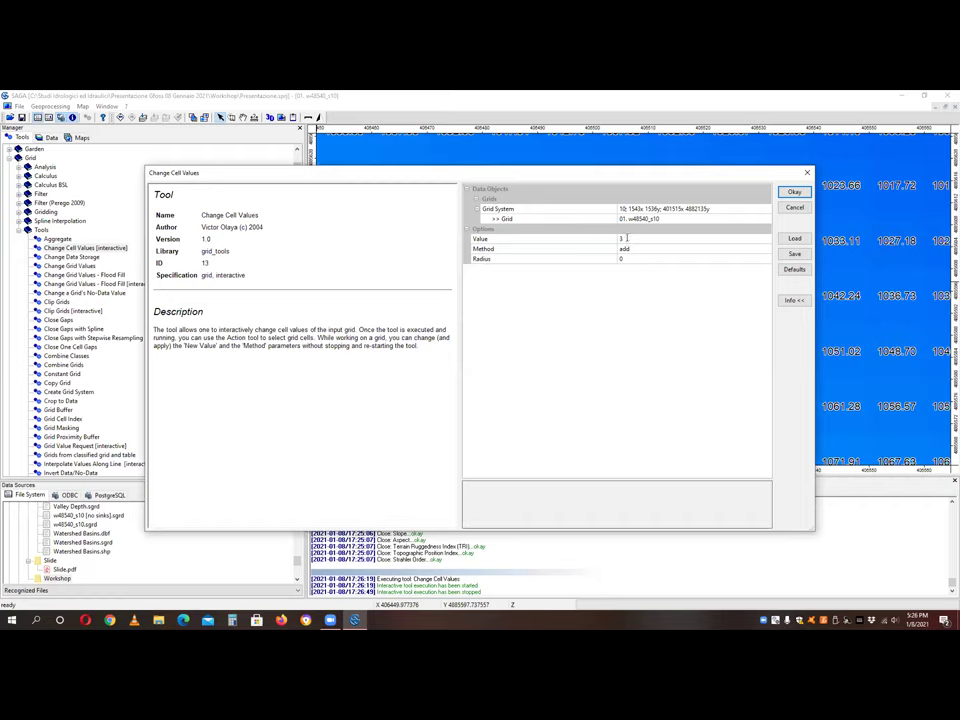
click(624, 238)
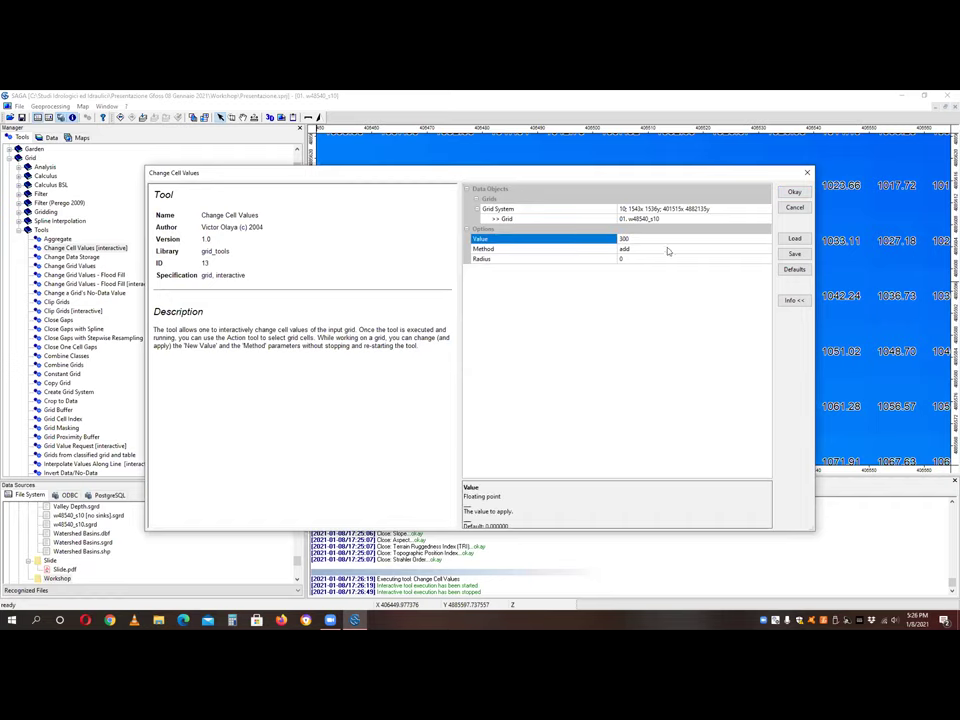
key(Tab)
key(Return)
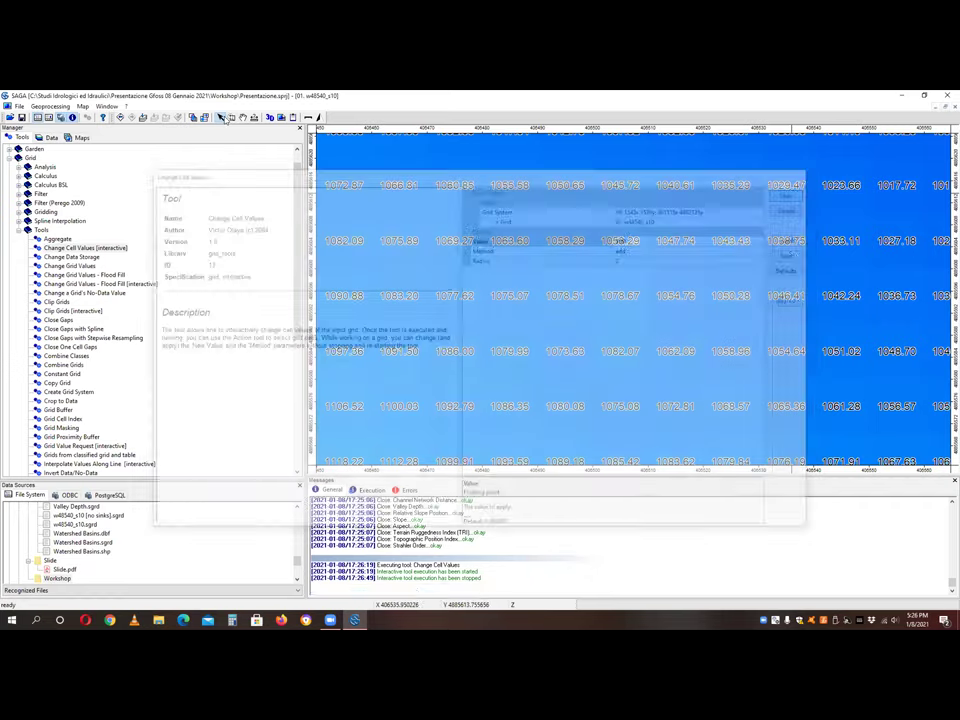
- Add 300 to a block of cells three rows by nine columns, applying it twice to a few cells, and stop the tool
click(509, 296)
mouse_move(427, 304)
mouse_down()
mouse_move(632, 298)
mouse_move(600, 349)
mouse_move(455, 358)
mouse_move(572, 407)
mouse_move(755, 410)
mouse_move(797, 379)
mouse_move(754, 354)
mouse_move(690, 349)
mouse_move(677, 300)
mouse_move(814, 296)
mouse_move(846, 336)
mouse_move(846, 404)
mouse_move(896, 399)
mouse_move(891, 289)
mouse_move(945, 242)
mouse_up()
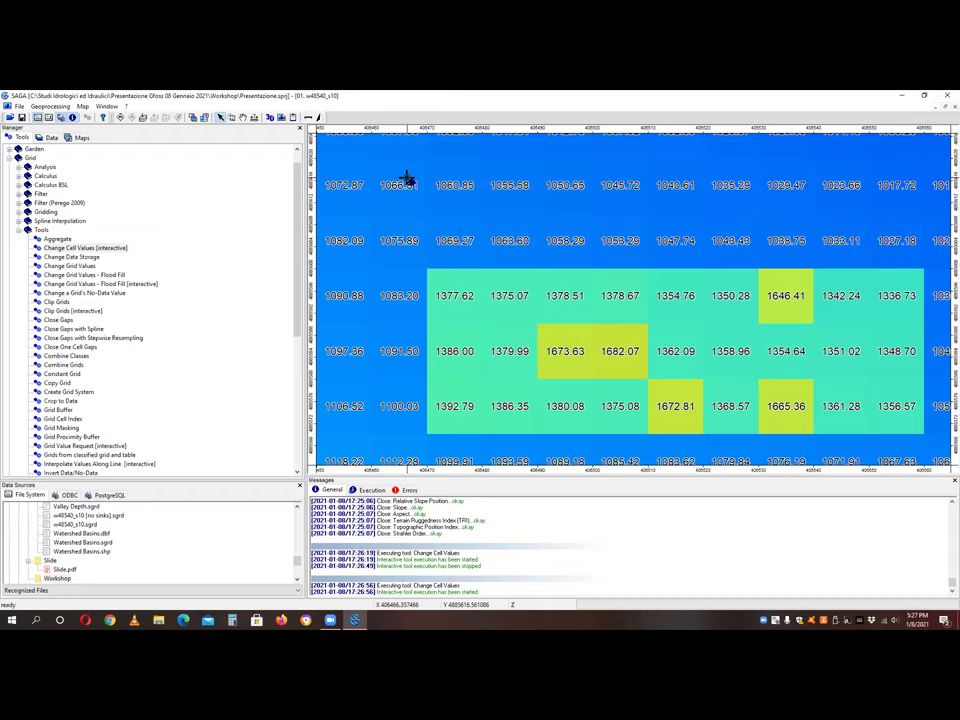
double_click(85, 247)
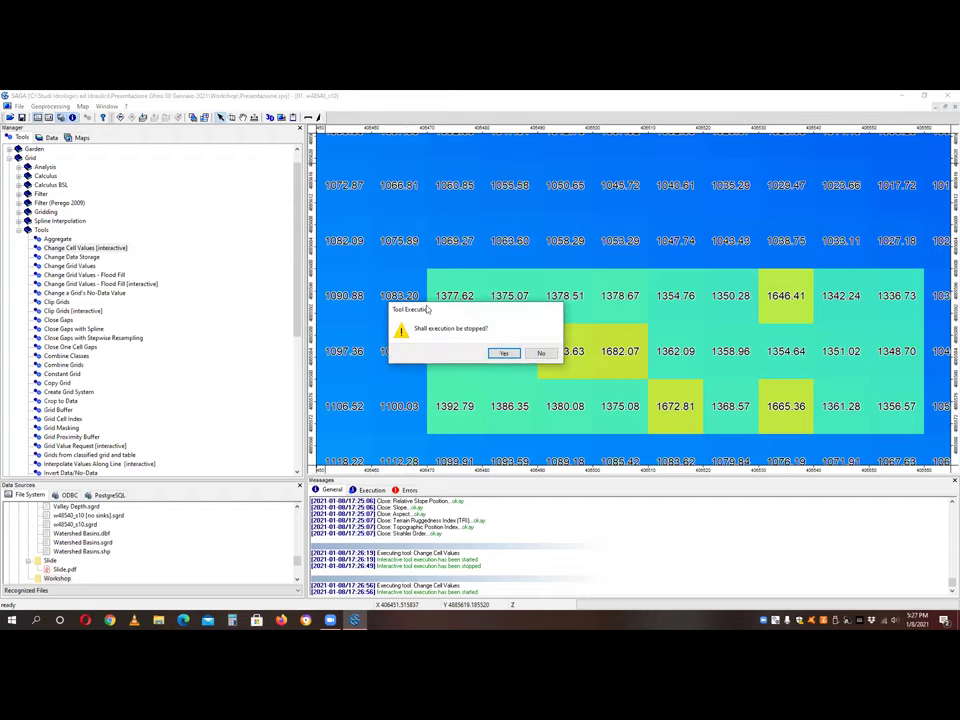
click(507, 354)
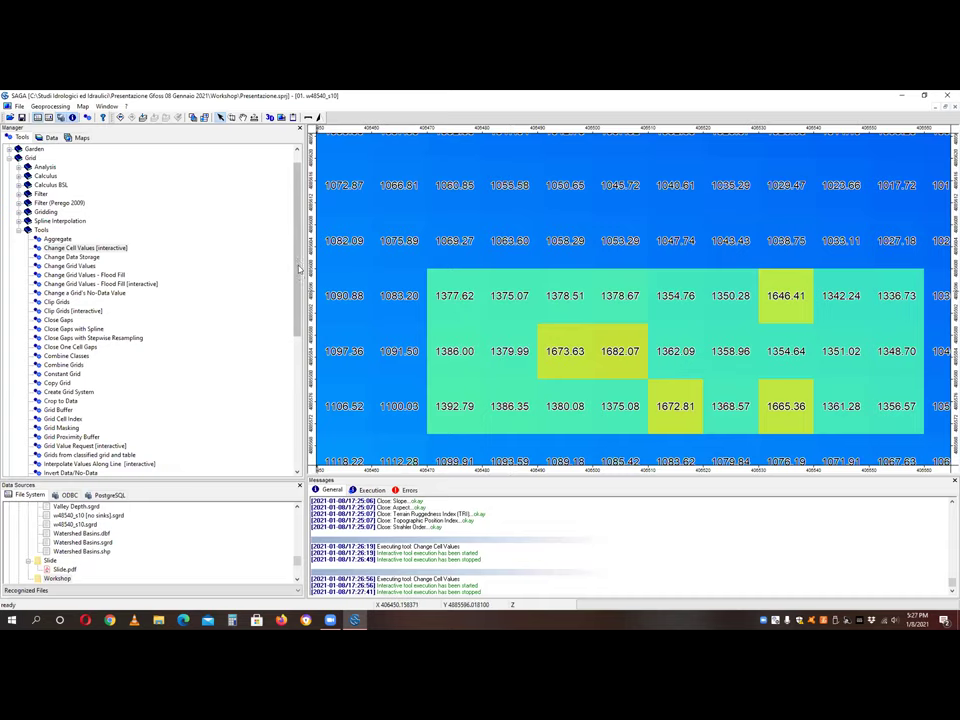
- Look through the tools available in the Grid library's Tools group, from Aggregate to Transpose Grids
drag(298, 268, 301, 410)
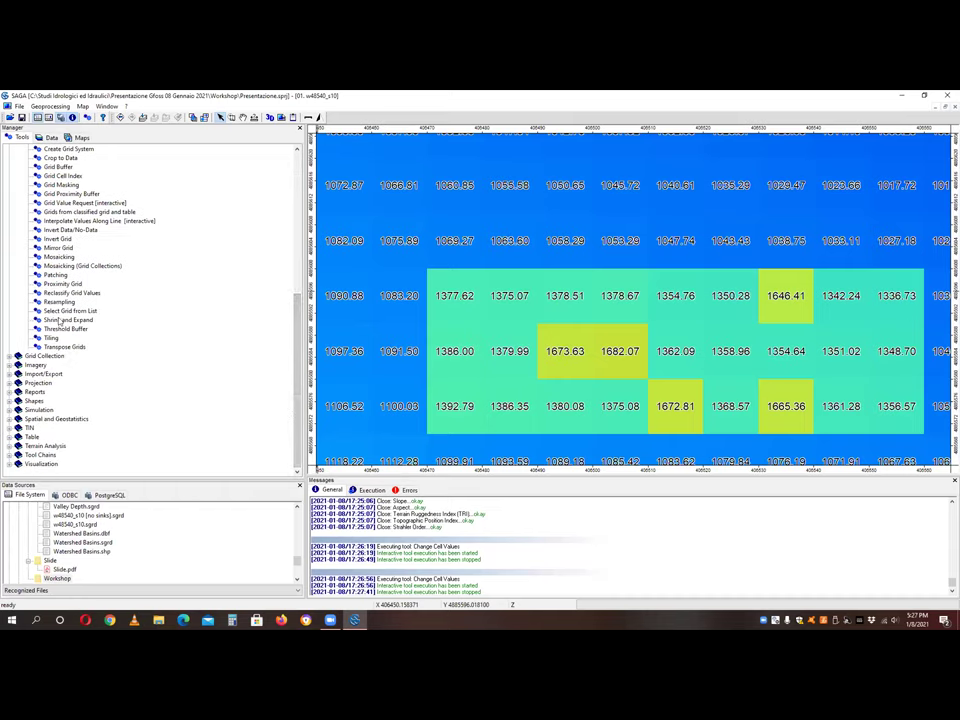
scroll(62, 320, up, 10)
scroll(62, 320, down, 10)
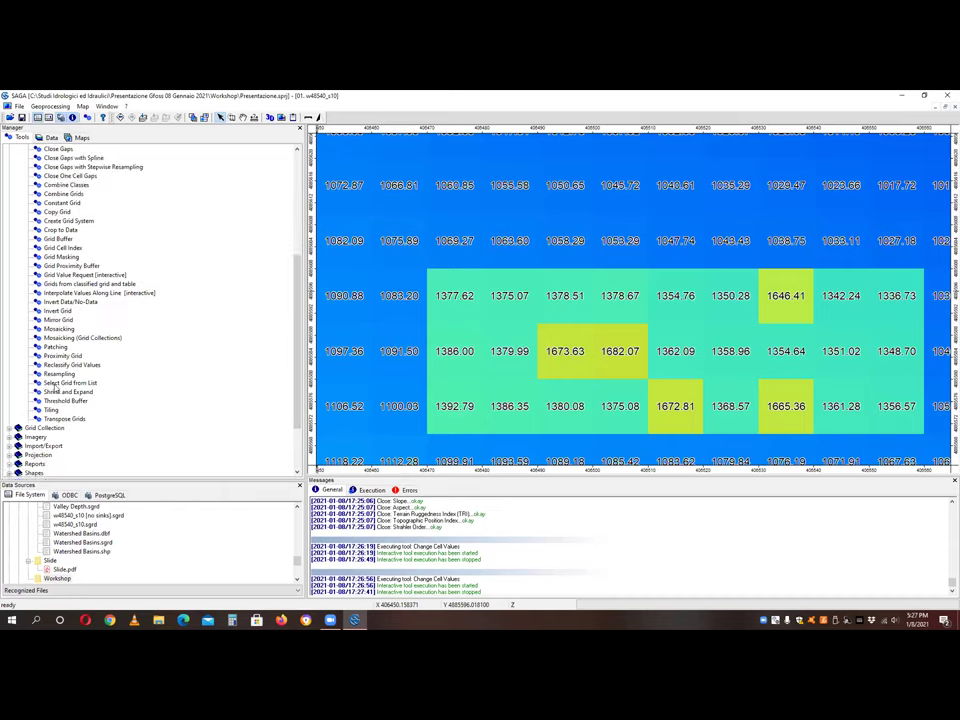
scroll(16, 372, up, 10)
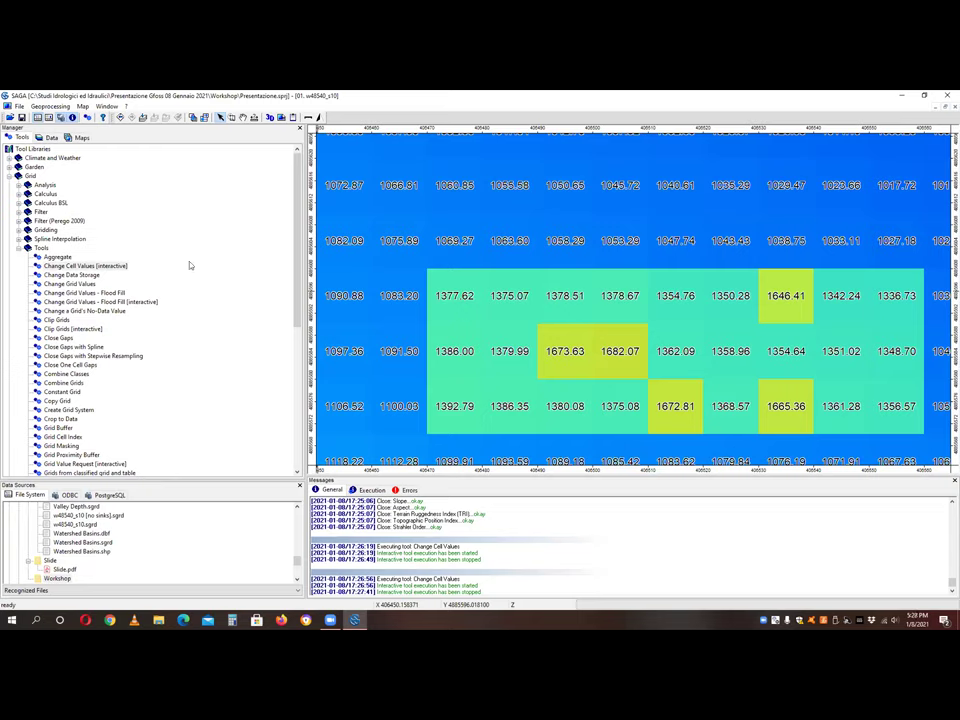
scroll(189, 266, down, 3)
scroll(188, 267, down, 3)
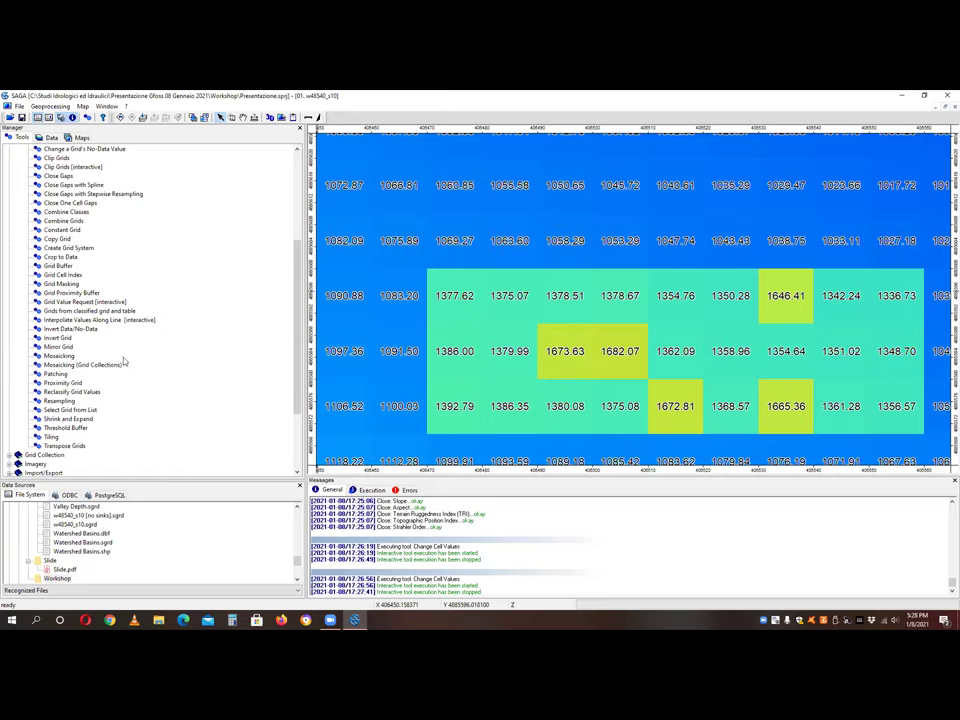
scroll(122, 323, up, 6)
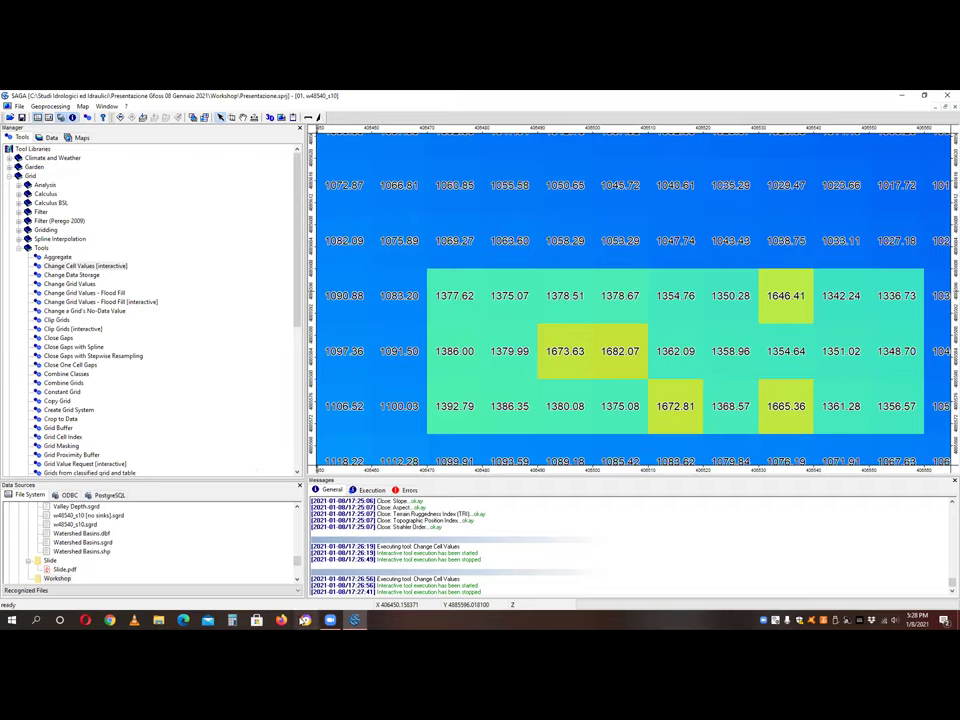
- Switch to Firefox and open the video page of the YouTube channel Modellazione Idraulica & GIS
click(283, 621)
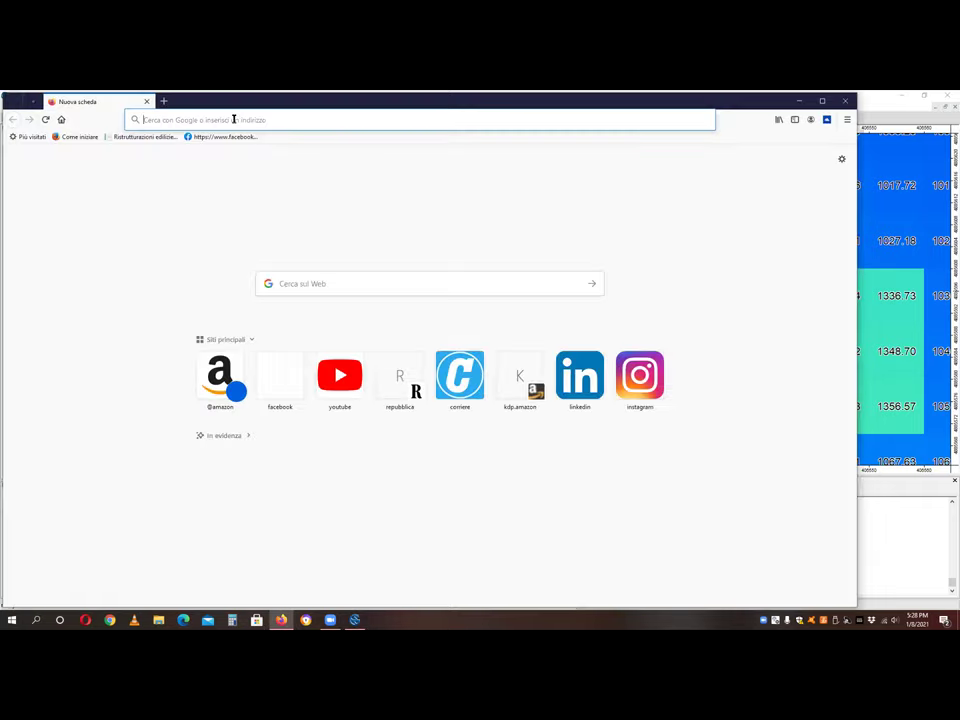
text(youtube.com/)
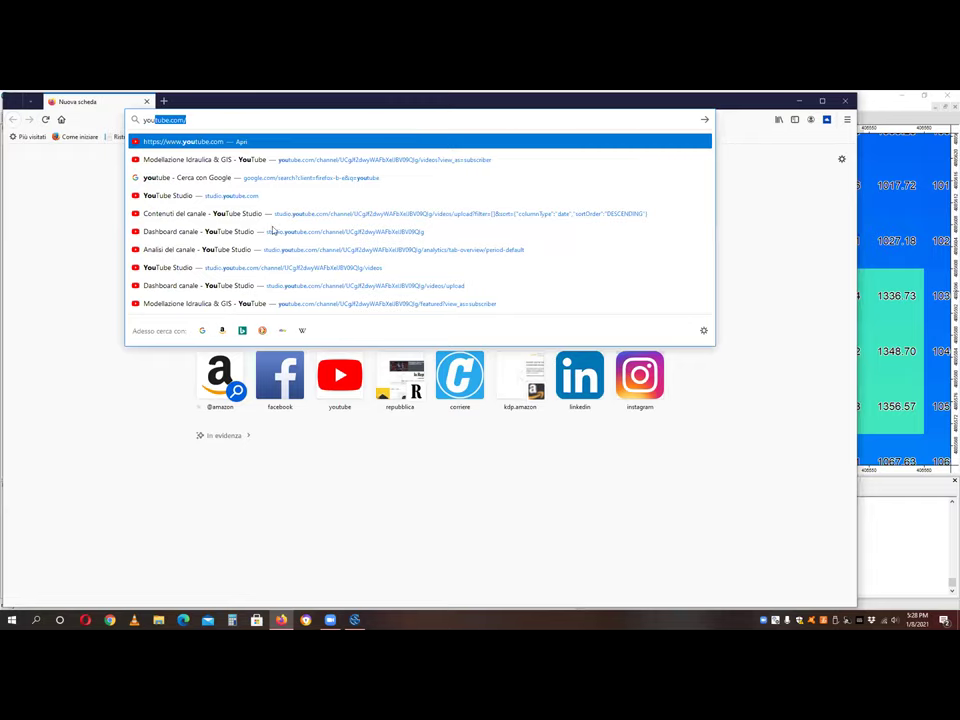
key(Down)
key(Return)
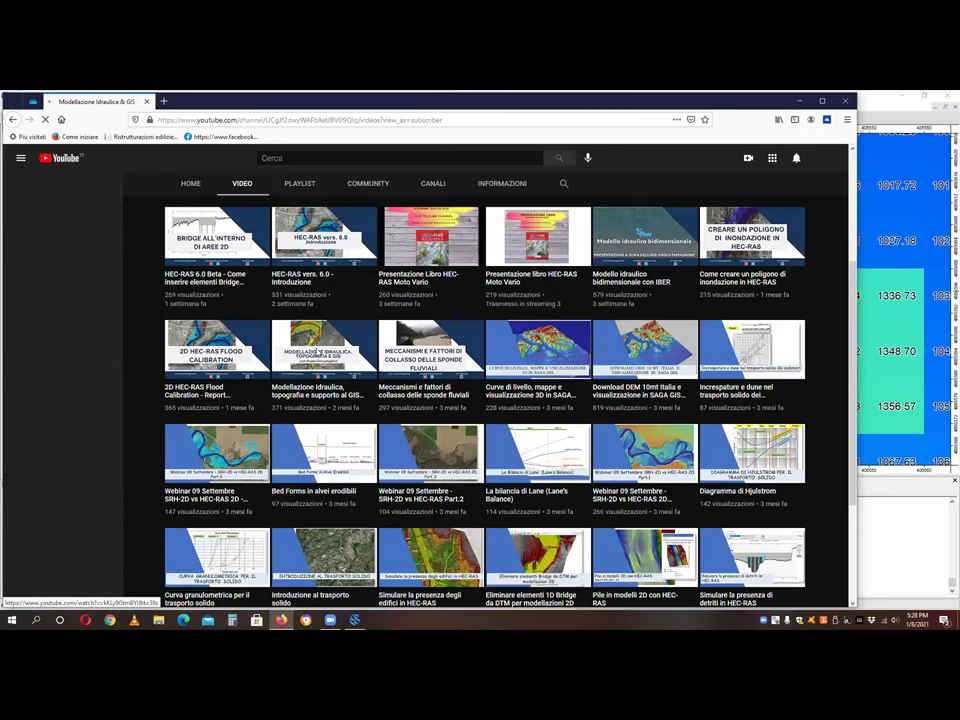
- Find the video Shapes Grid Tools in SAGA GIS in the channel's video list and open it
scroll(300, 400, down, 1)
scroll(290, 413, down, 5)
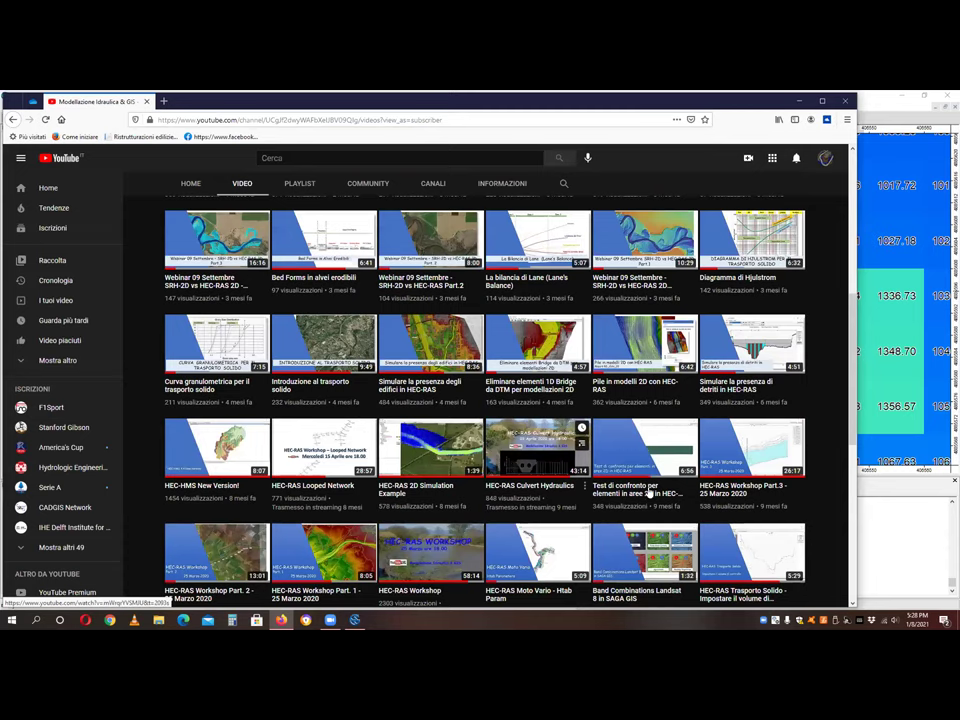
scroll(442, 464, down, 1)
scroll(442, 464, down, 5)
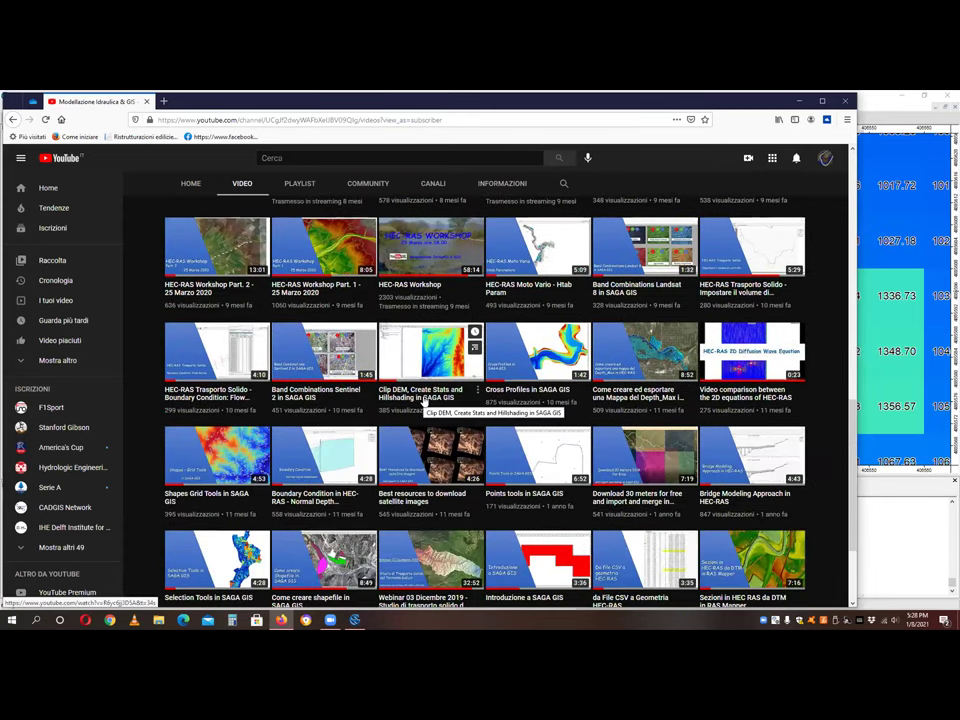
click(203, 497)
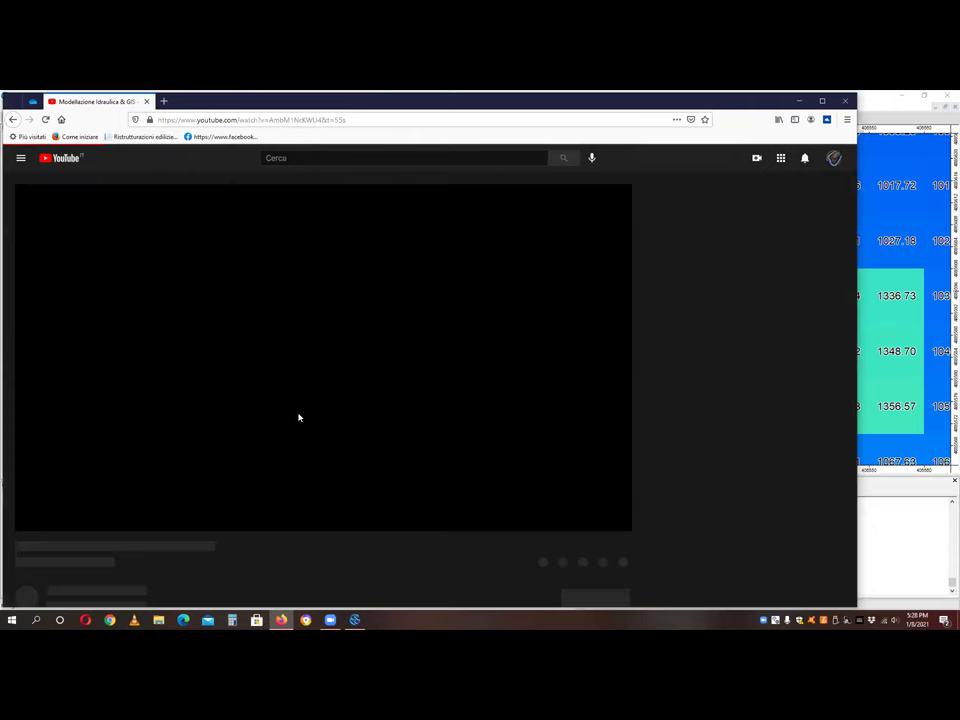
- Skim the video at reduced volume for the contour line and Gradient Vectors from Direction and Length tools, and close the browser
click(227, 511)
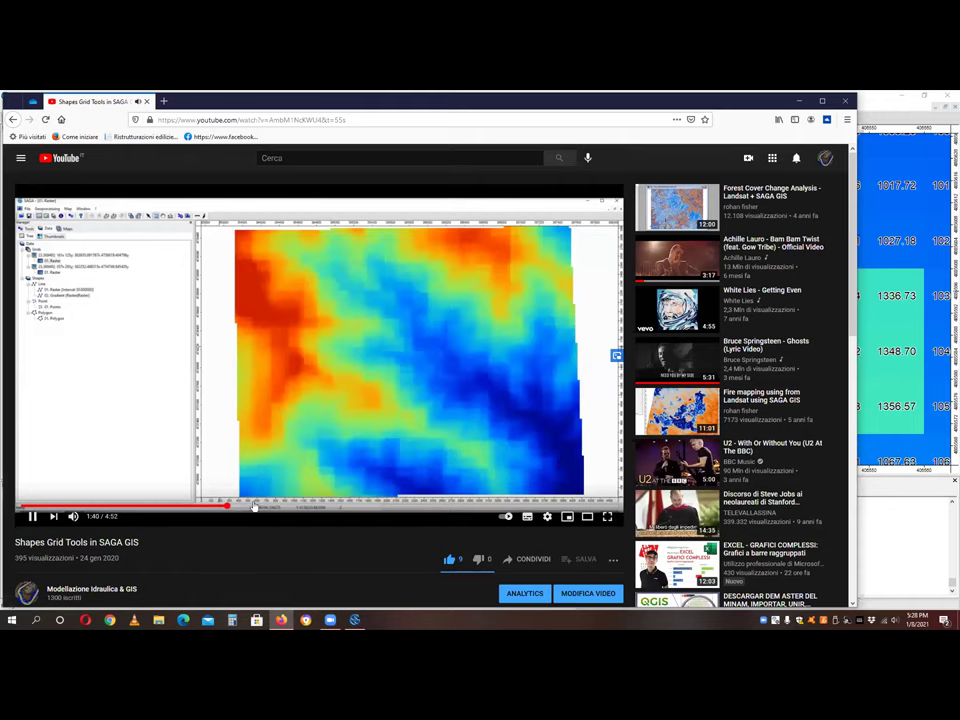
key(XF86AudioLowerVolume)
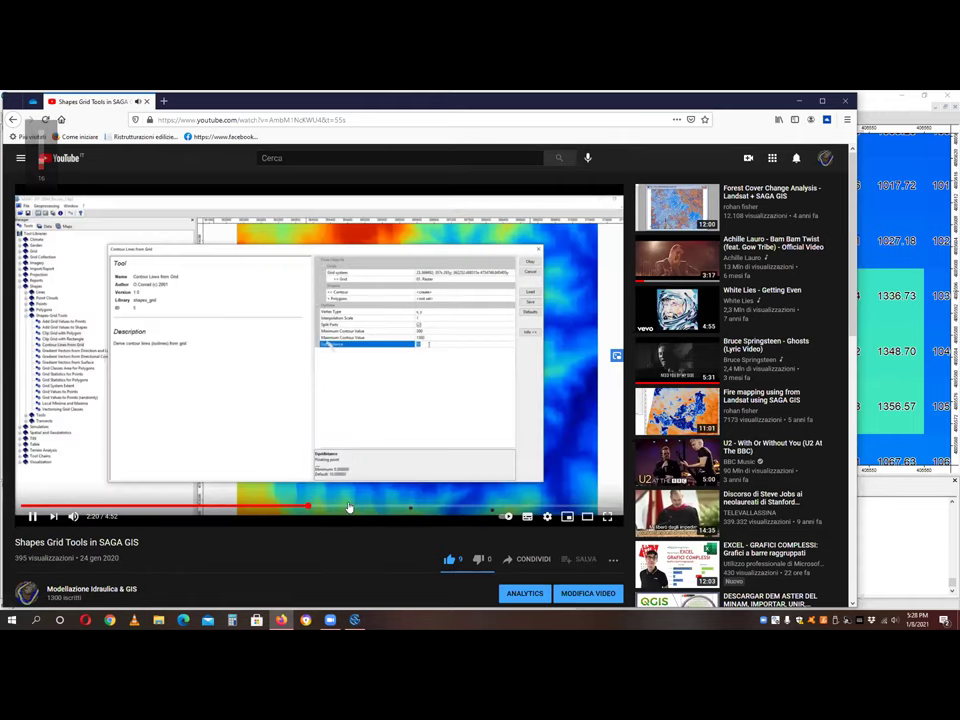
click(348, 507)
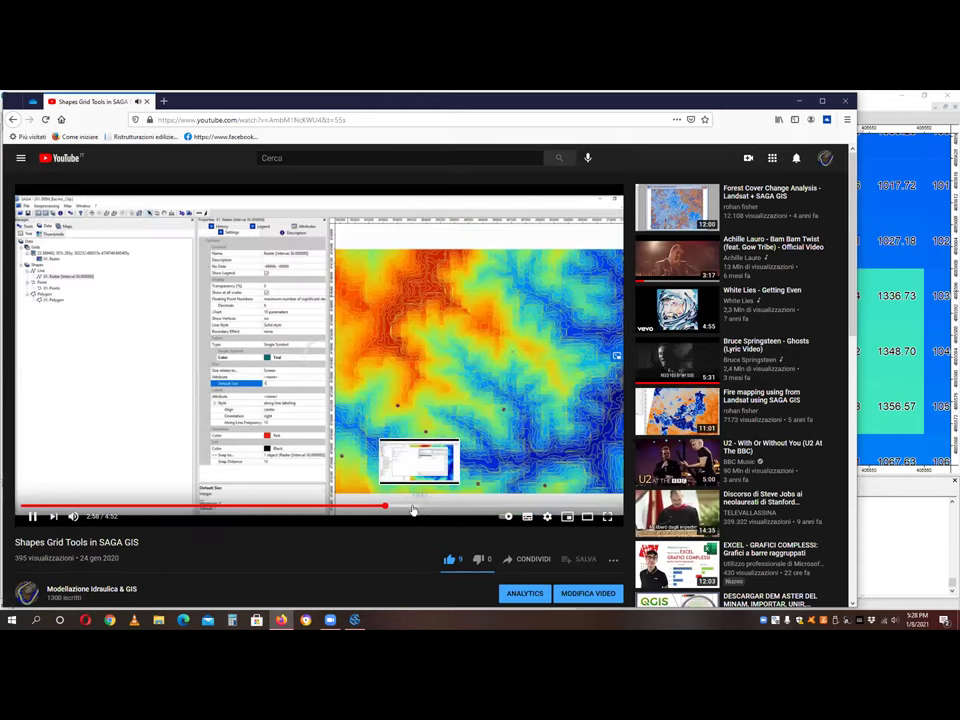
click(386, 507)
click(418, 507)
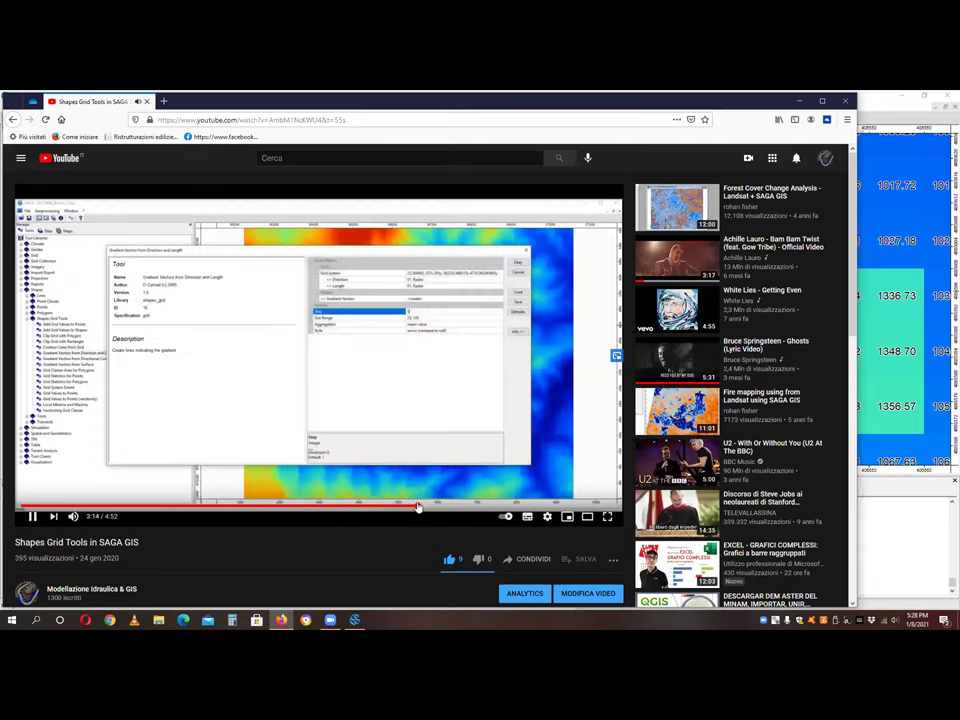
key(XF86AudioLowerVolume)
key(XF86AudioLowerVolume)
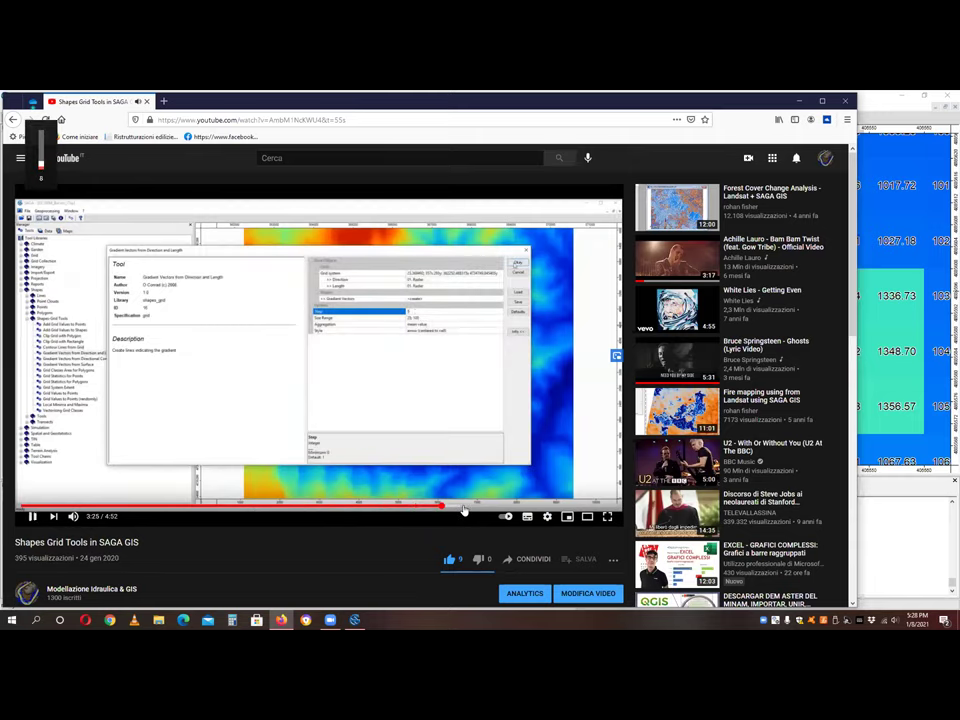
click(443, 507)
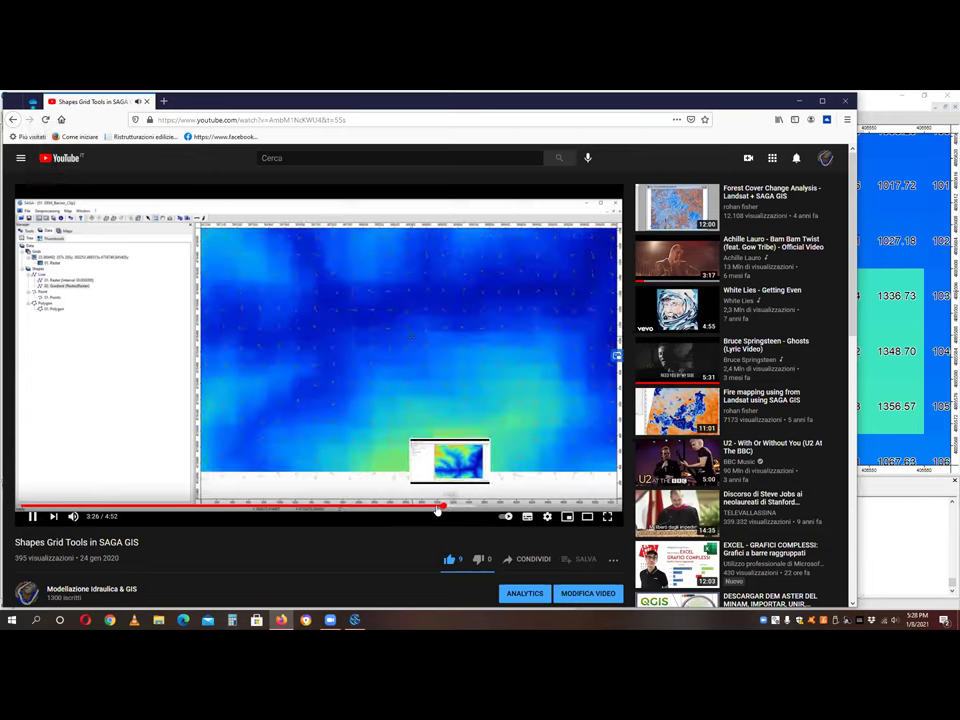
click(431, 508)
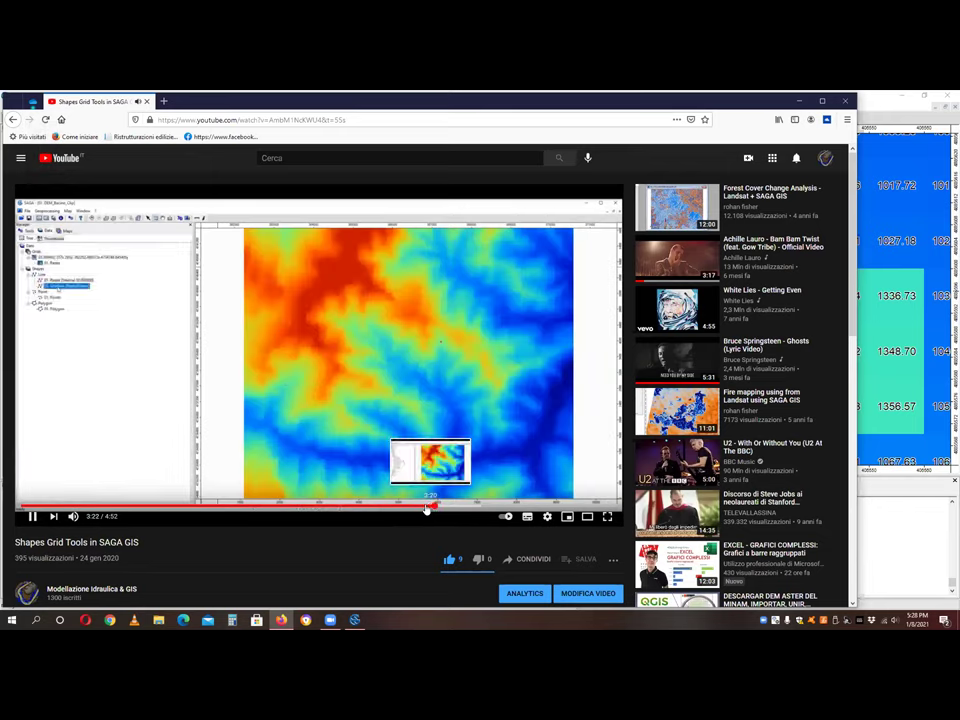
click(421, 508)
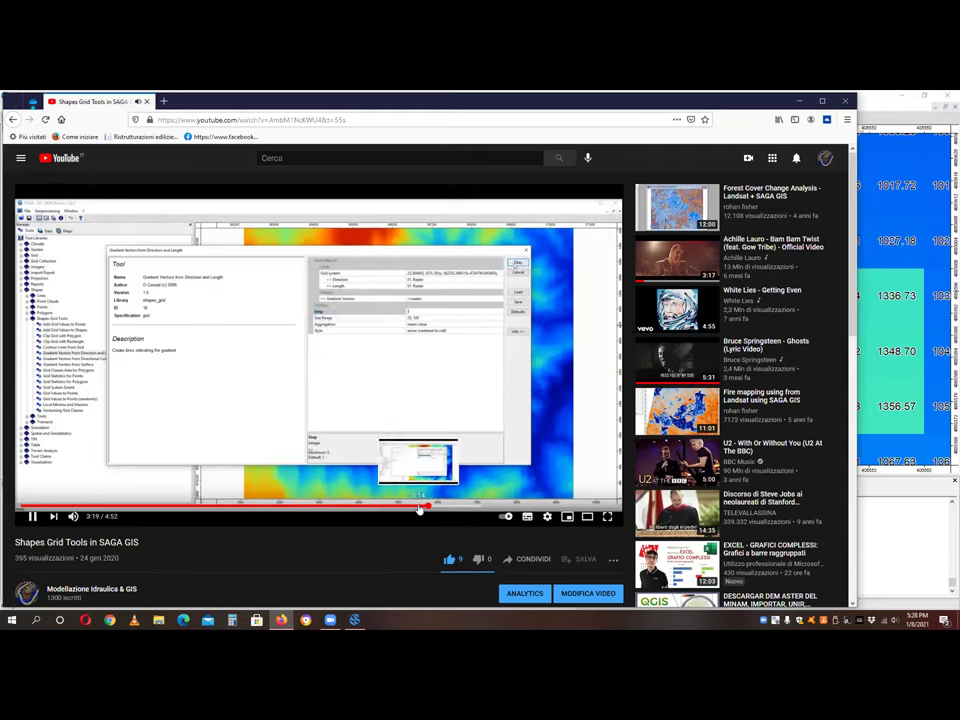
click(414, 508)
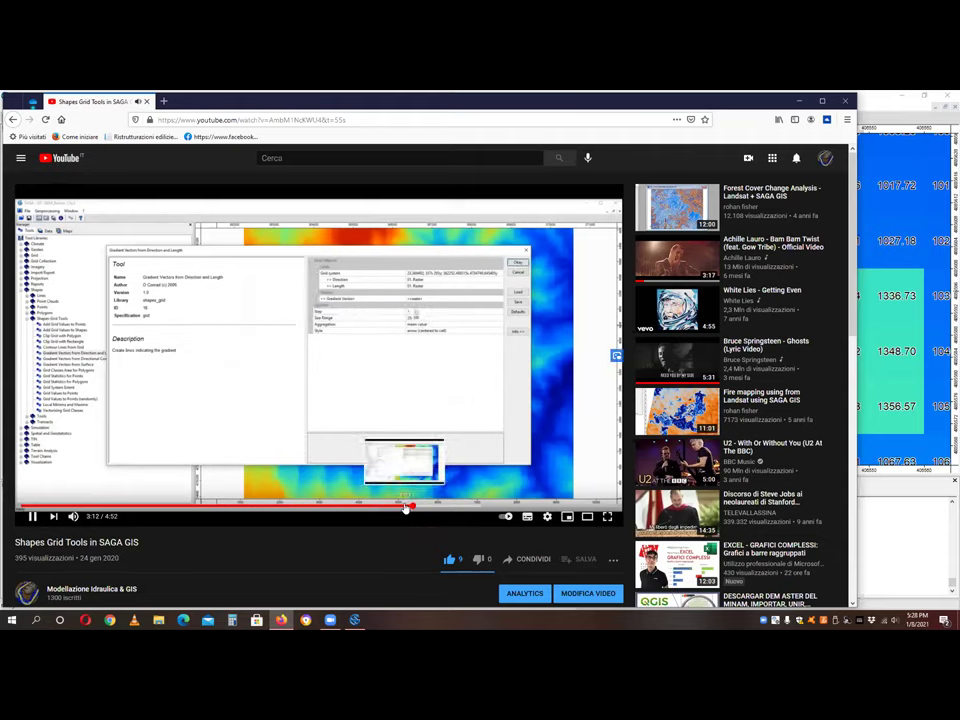
click(396, 508)
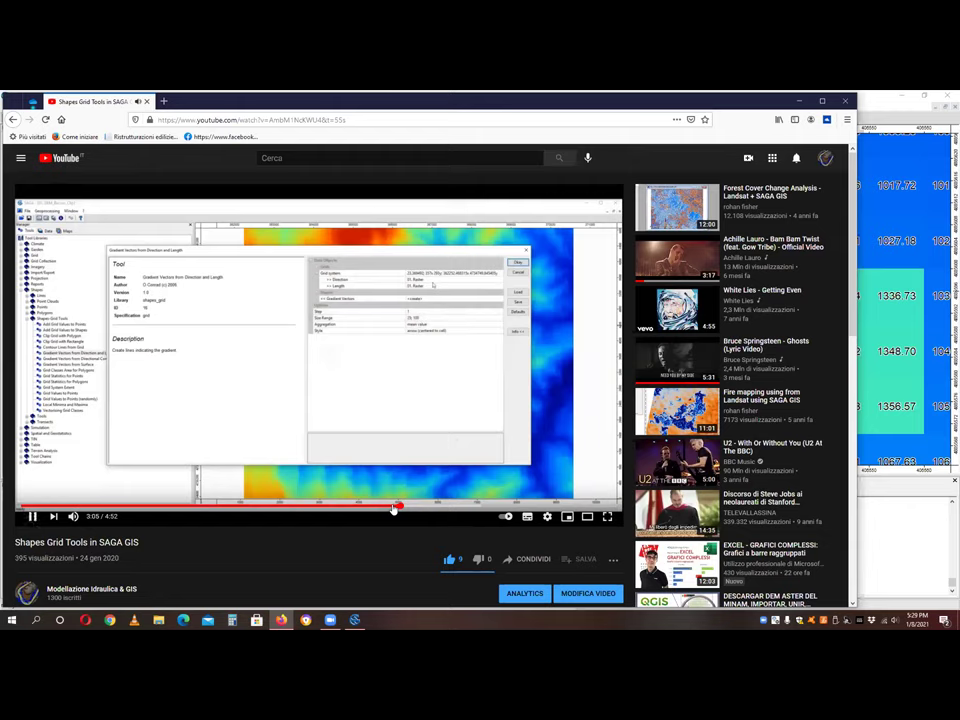
click(388, 508)
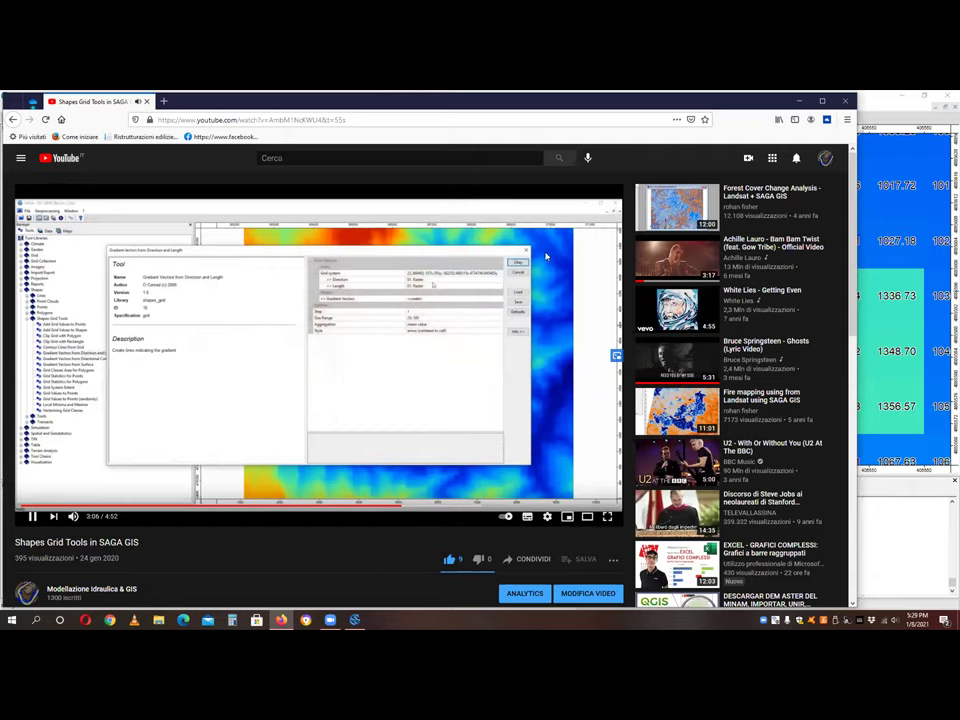
click(844, 103)
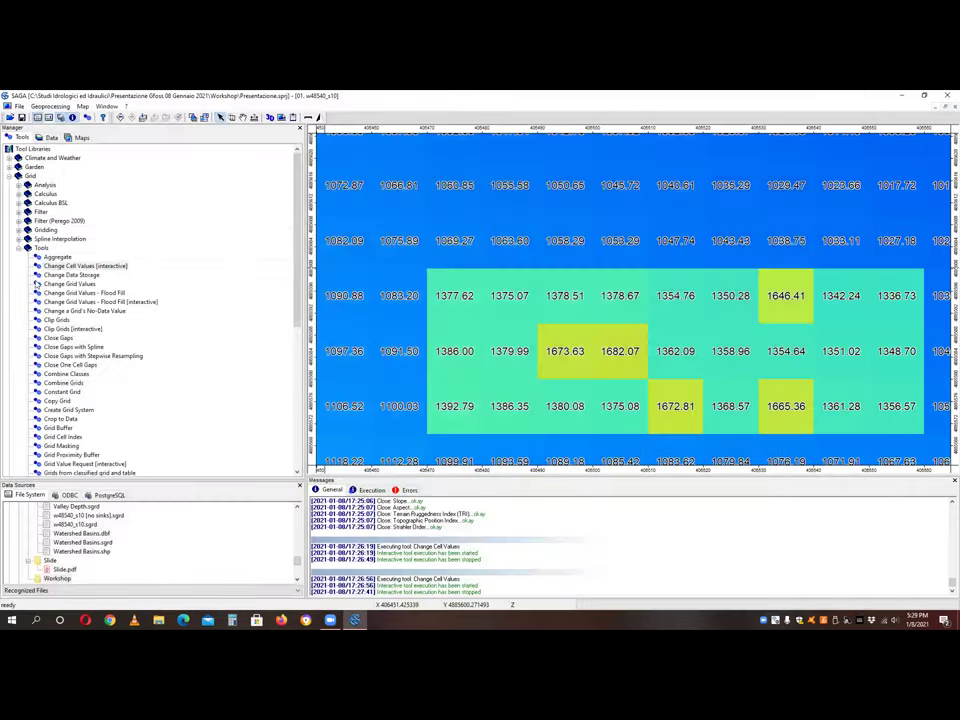
- Collapse the Grid library in the tool tree
scroll(35, 285, down, 2)
scroll(35, 285, up, 2)
click(9, 175)
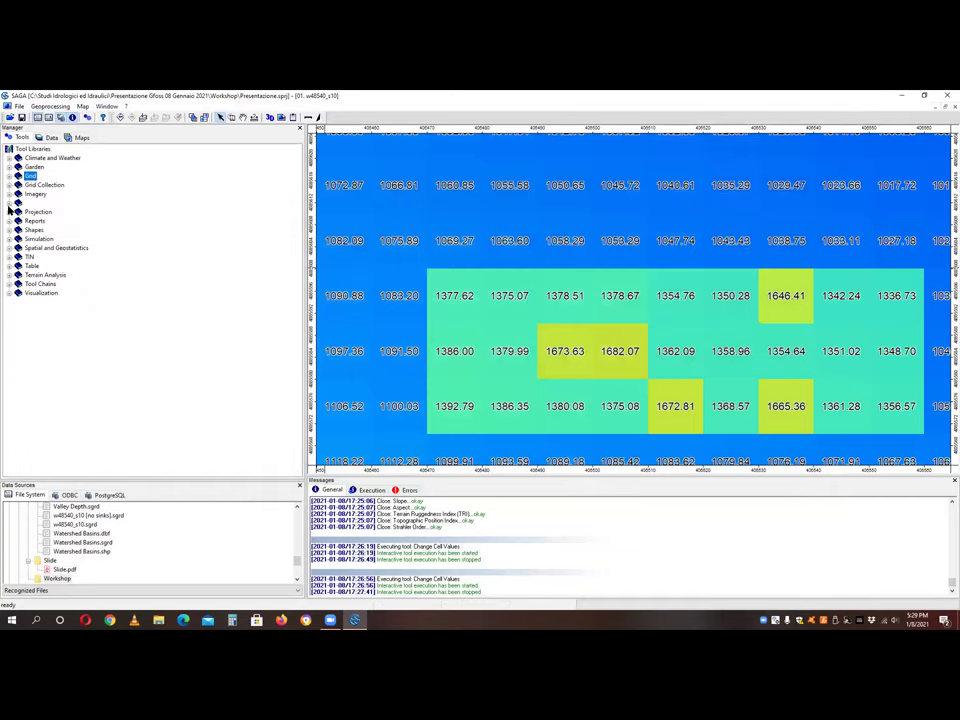
- Run Gradient Vectors from Direction and Length from the Shapes-Grid Tools, with w48540_s10 as both the direction and length grid
click(9, 230)
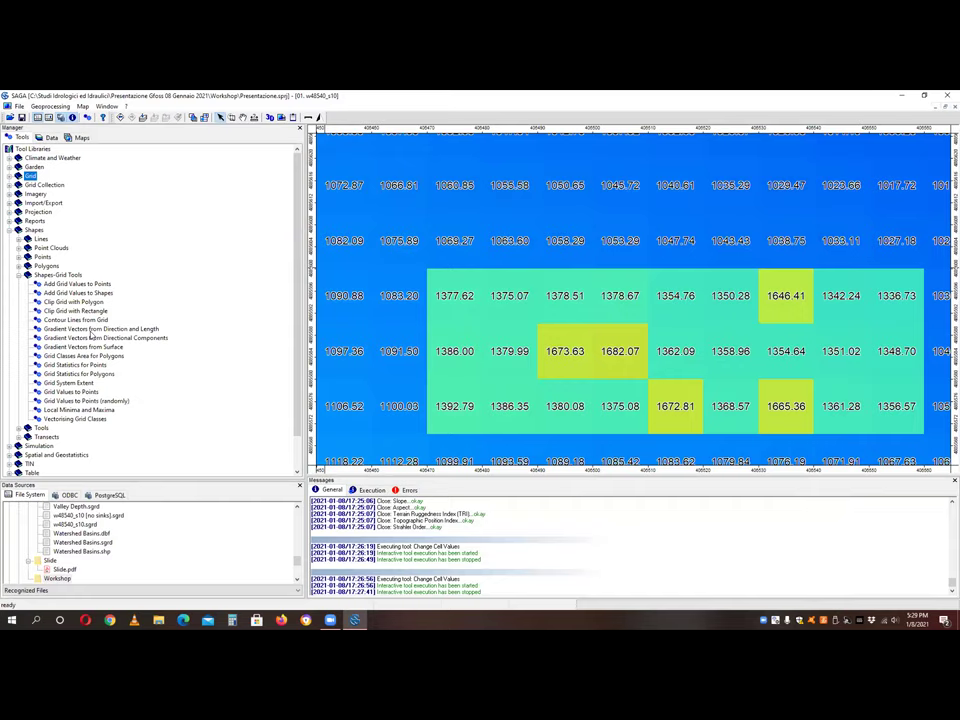
double_click(92, 329)
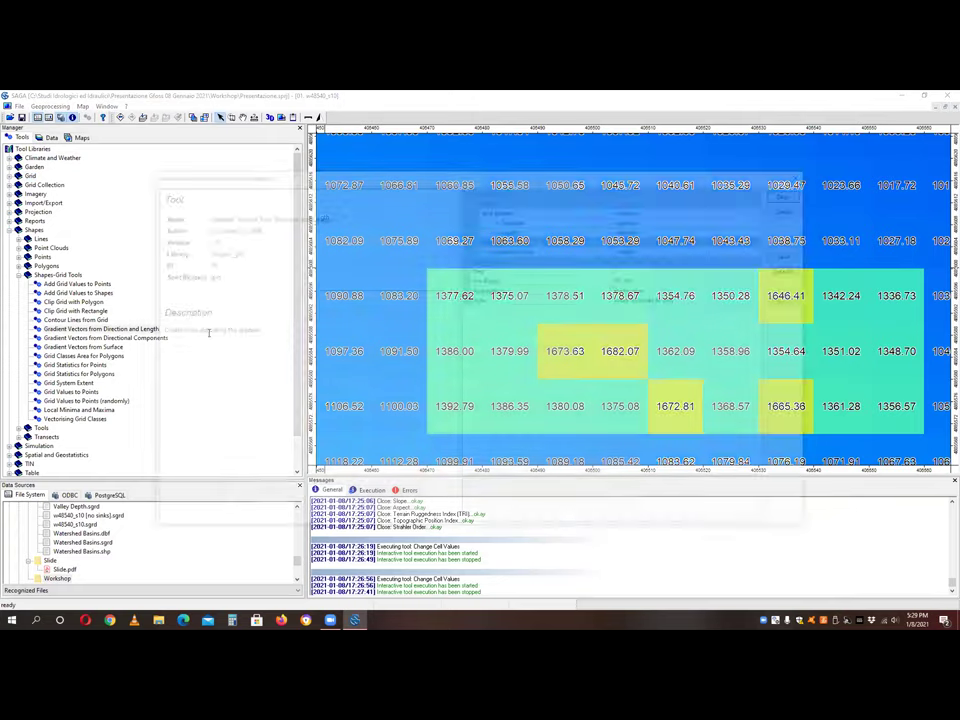
click(659, 222)
click(640, 229)
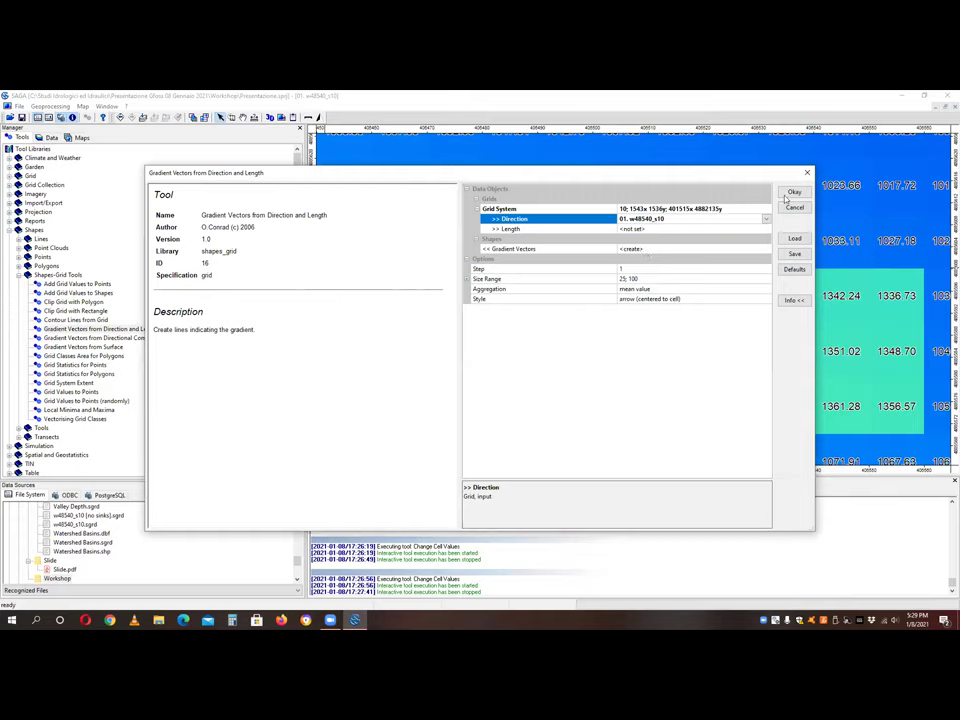
click(544, 359)
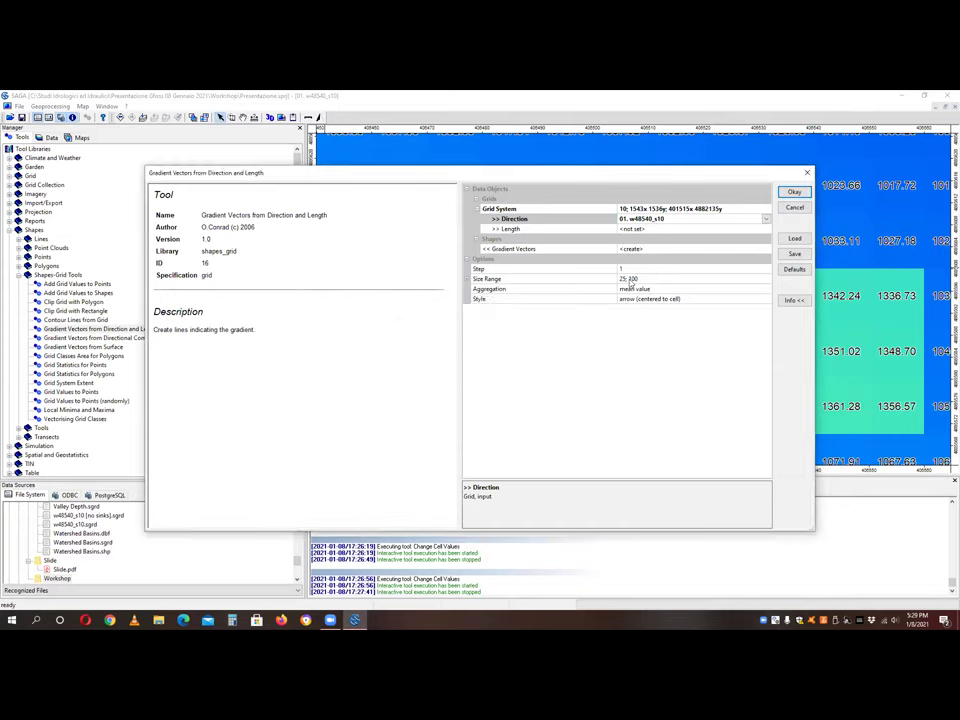
click(645, 229)
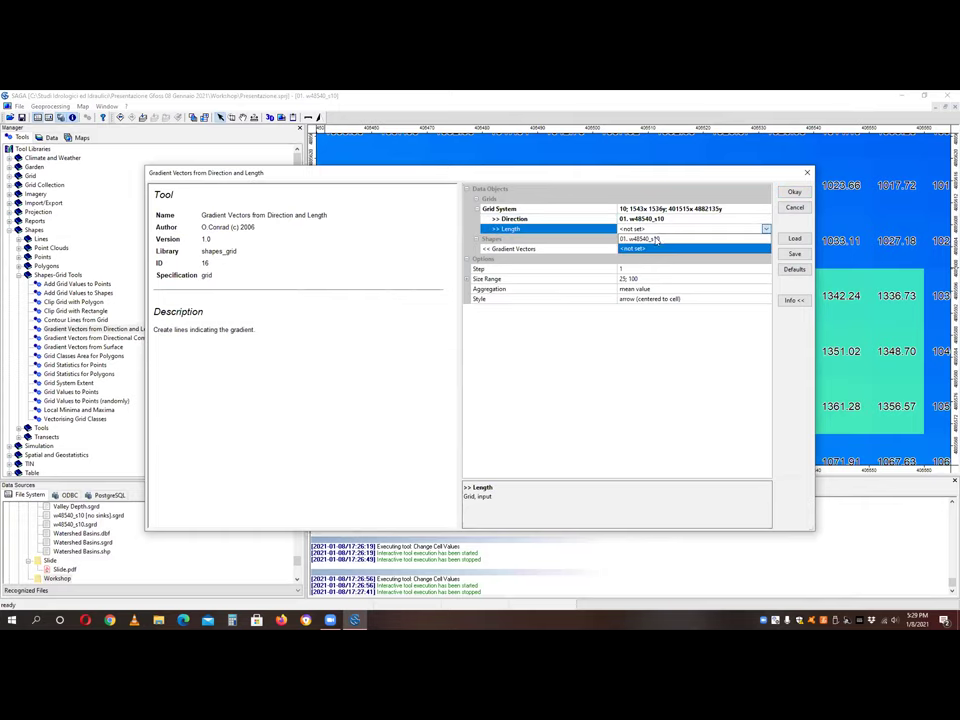
click(657, 240)
key(Return)
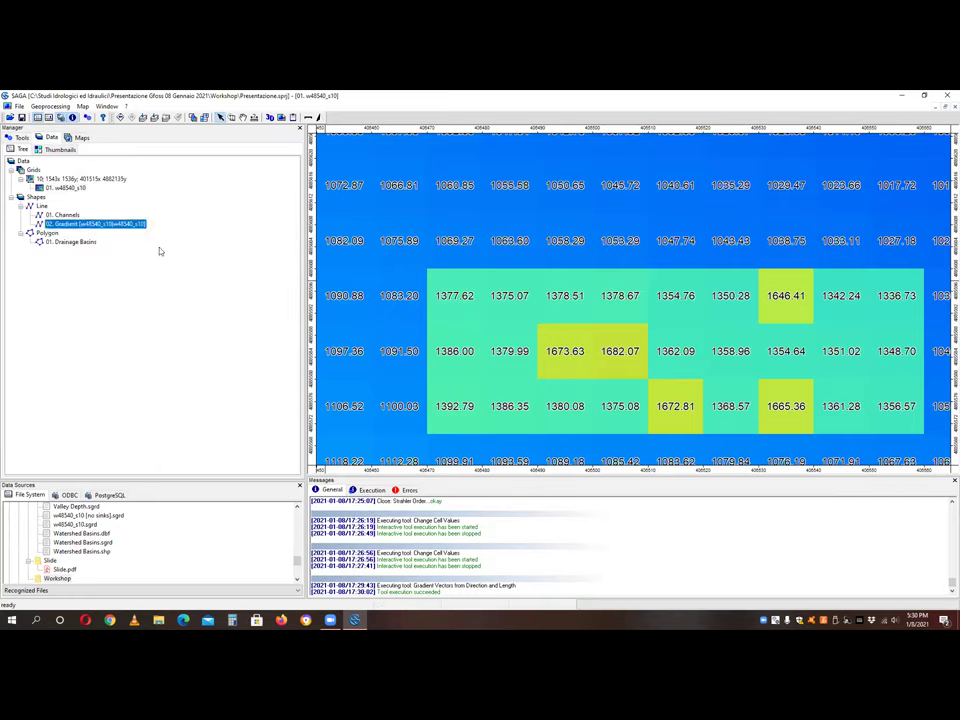
- Add the new gradient vector layer to the w48540_s10 map and set its colour to red
double_click(122, 223)
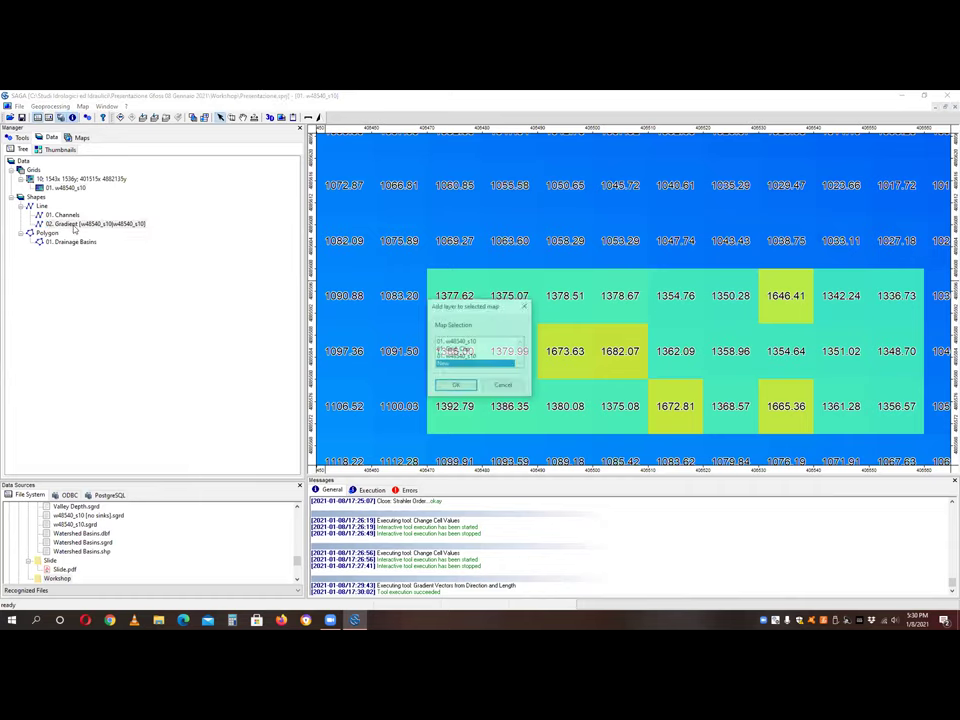
click(455, 385)
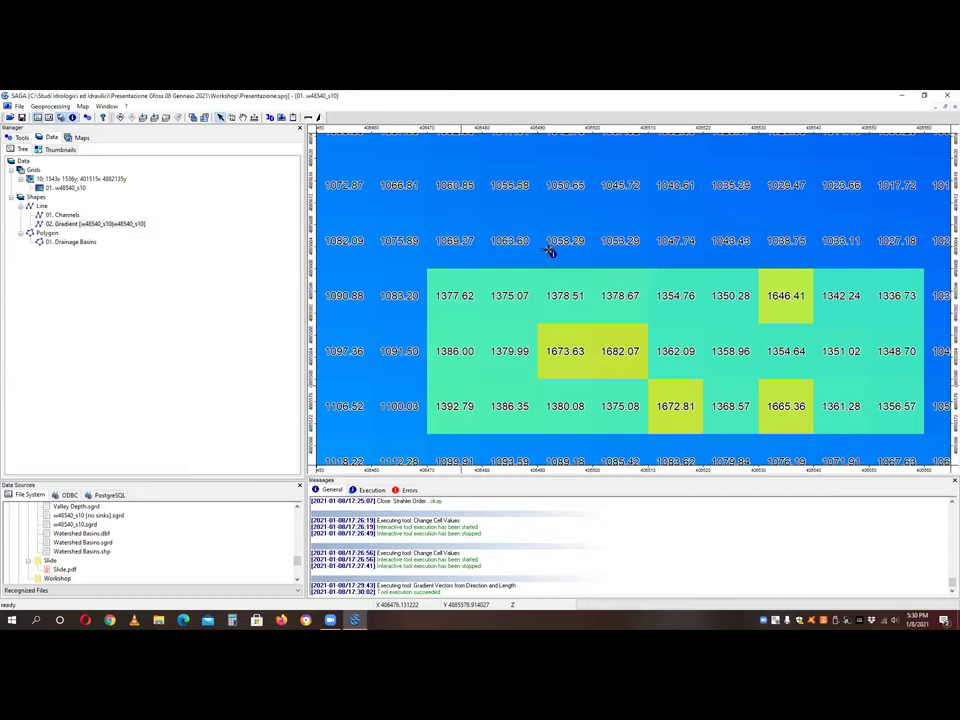
click(48, 117)
click(431, 352)
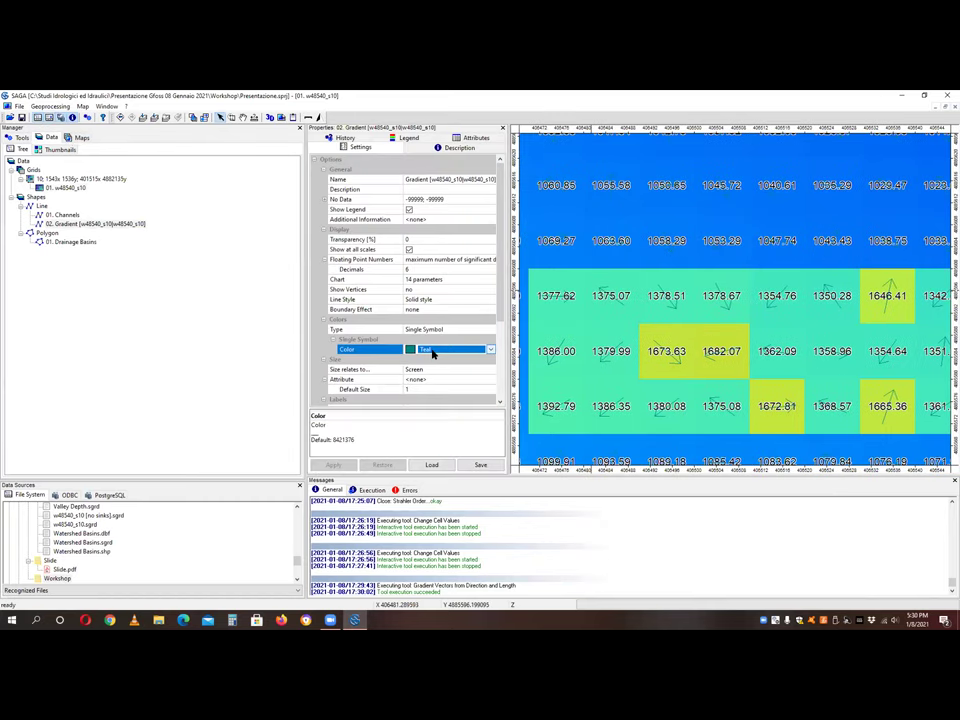
click(430, 350)
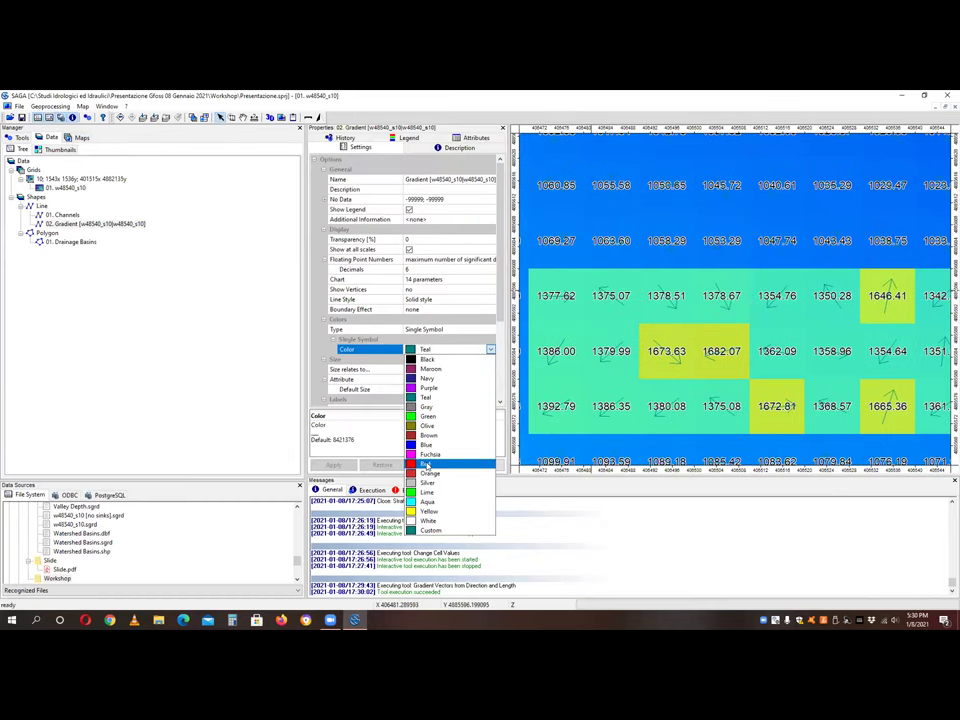
click(425, 465)
click(333, 465)
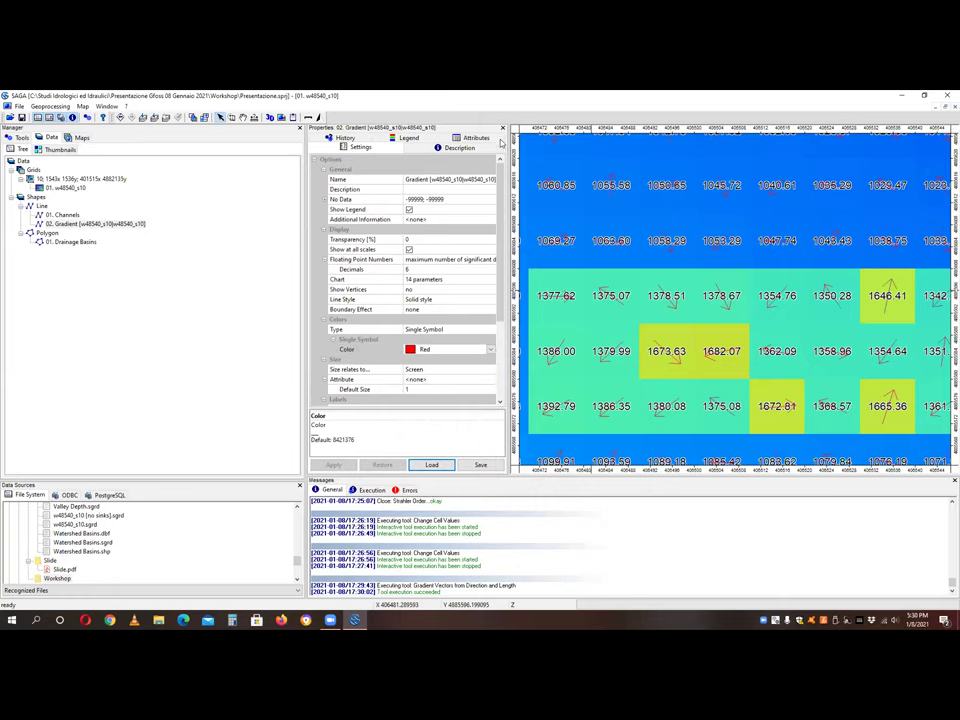
click(502, 128)
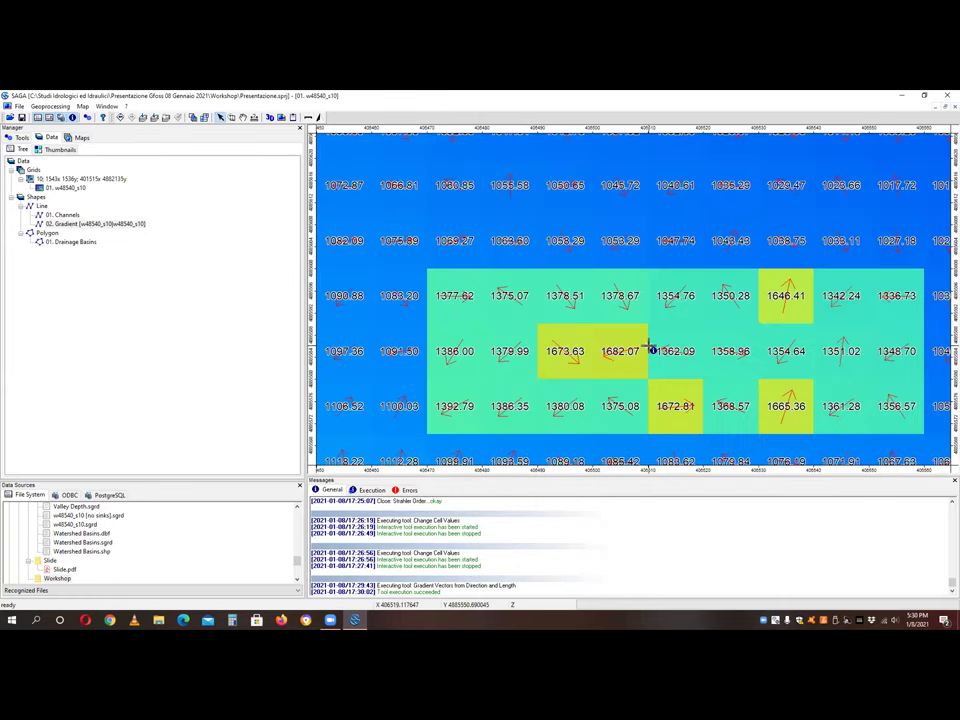
scroll(646, 328, down, 1)
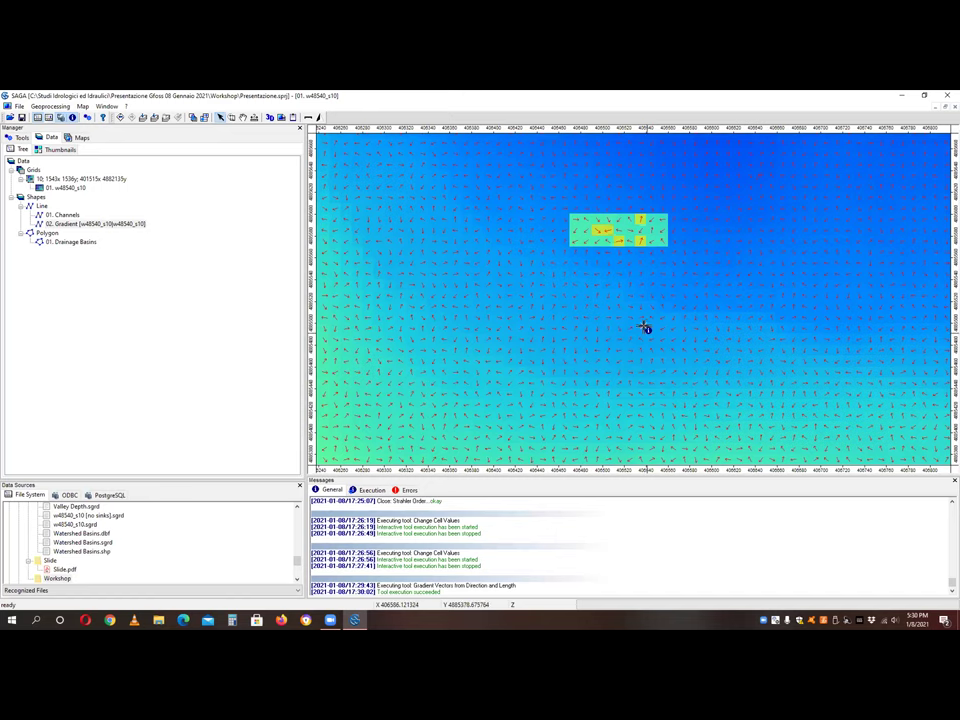
scroll(609, 250, down, 2)
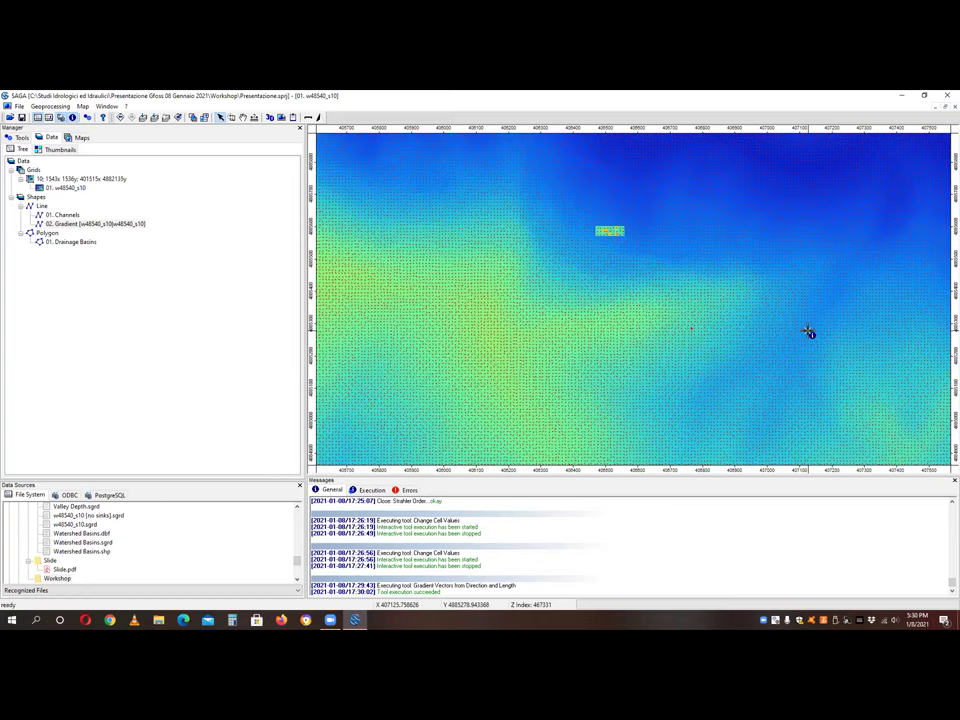
key(XF86AudioLowerVolume)
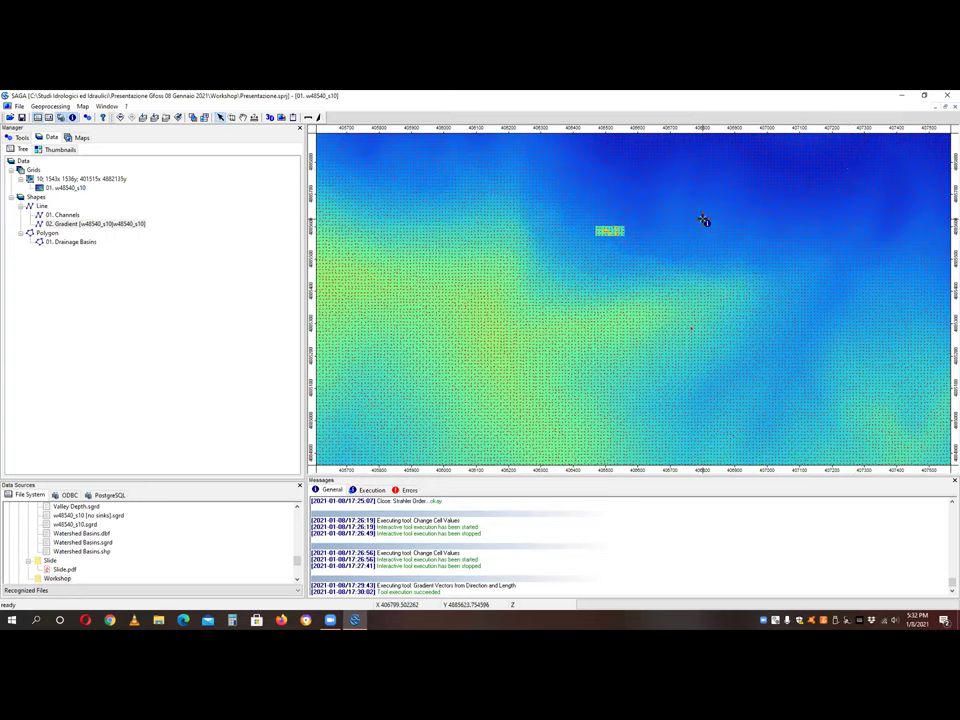
- Exit SAGA, confirming the exit and the saving of modified data
click(946, 100)
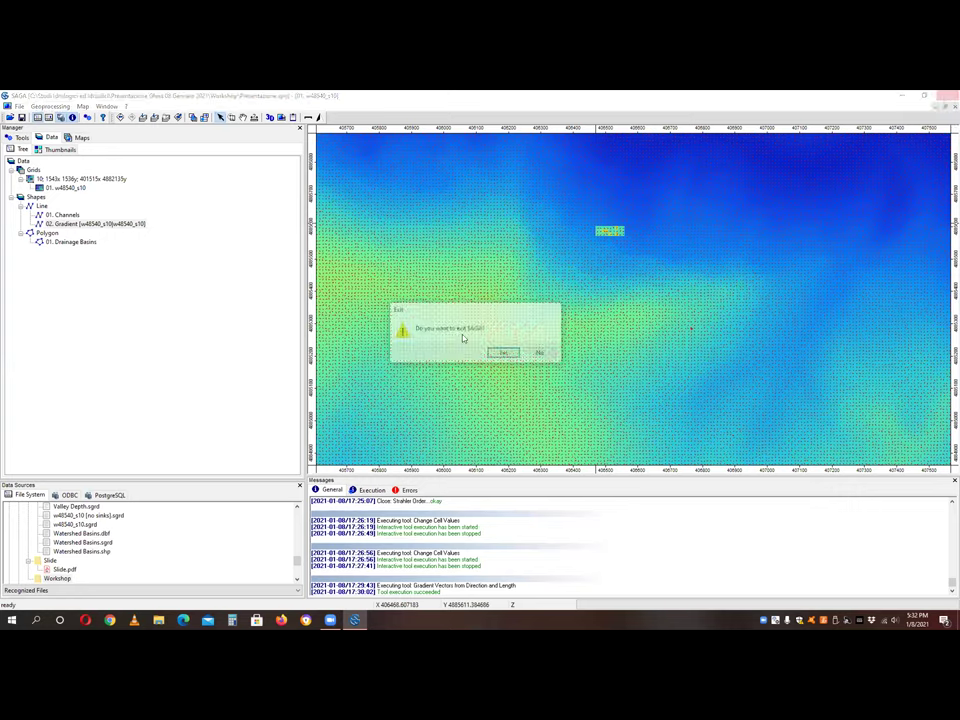
click(500, 352)
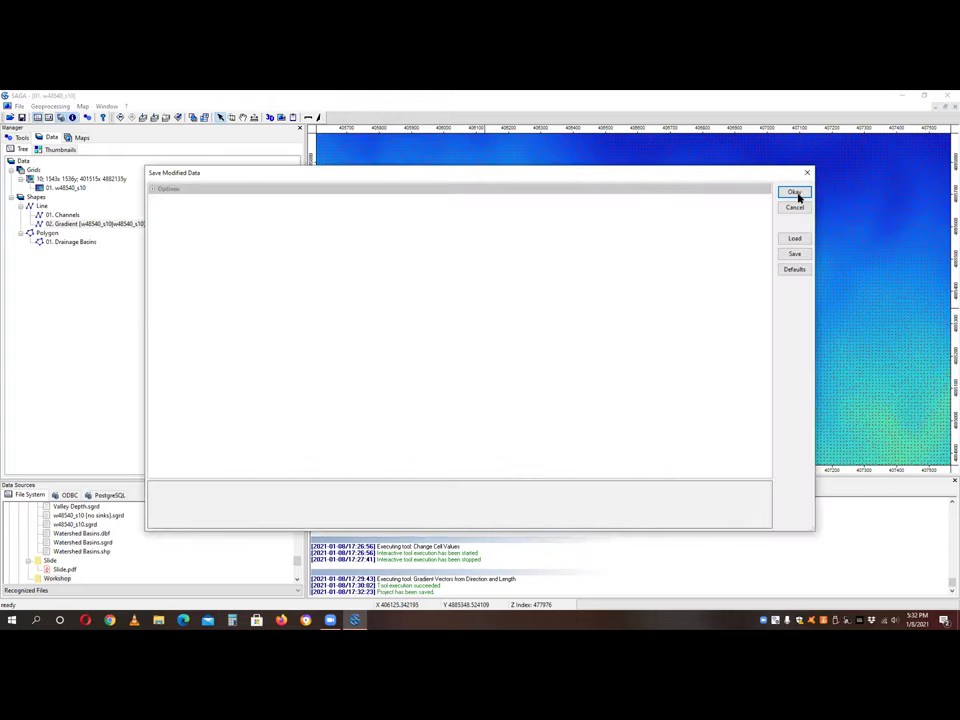
click(795, 192)
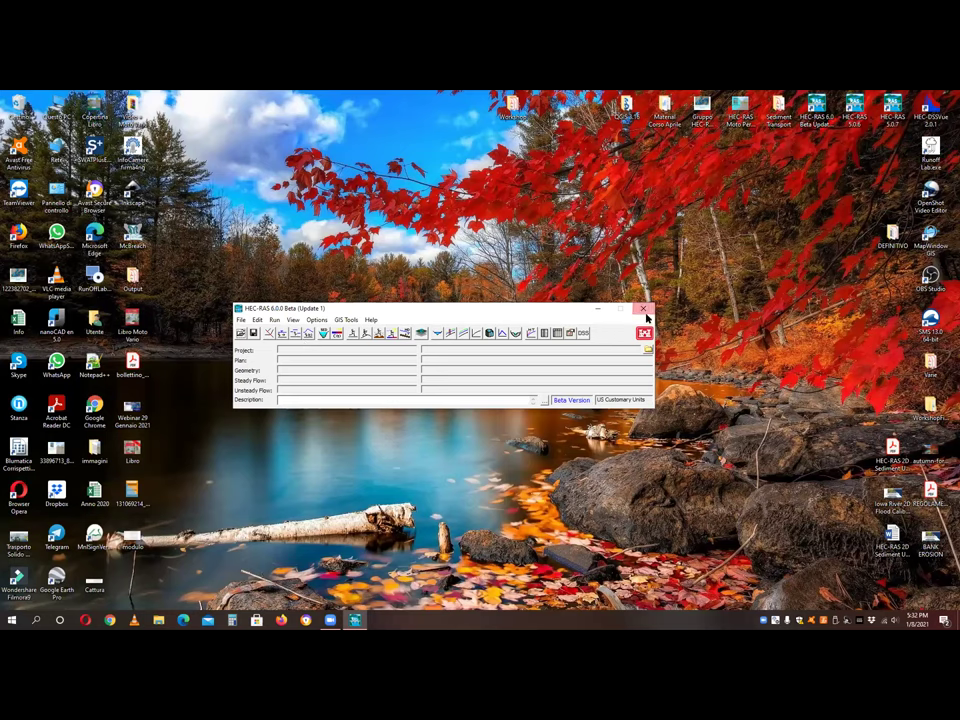
- Close HEC-RAS 6.0 Beta and start HEC-RAS 5.0.6 from the desktop instead
key(alt+F4)
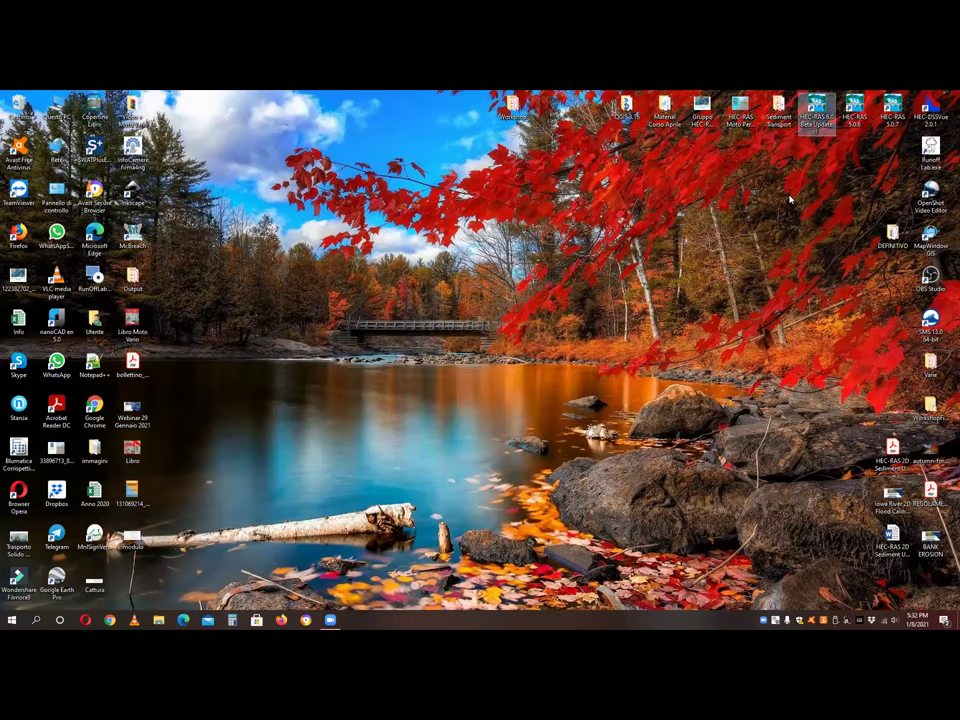
double_click(855, 108)
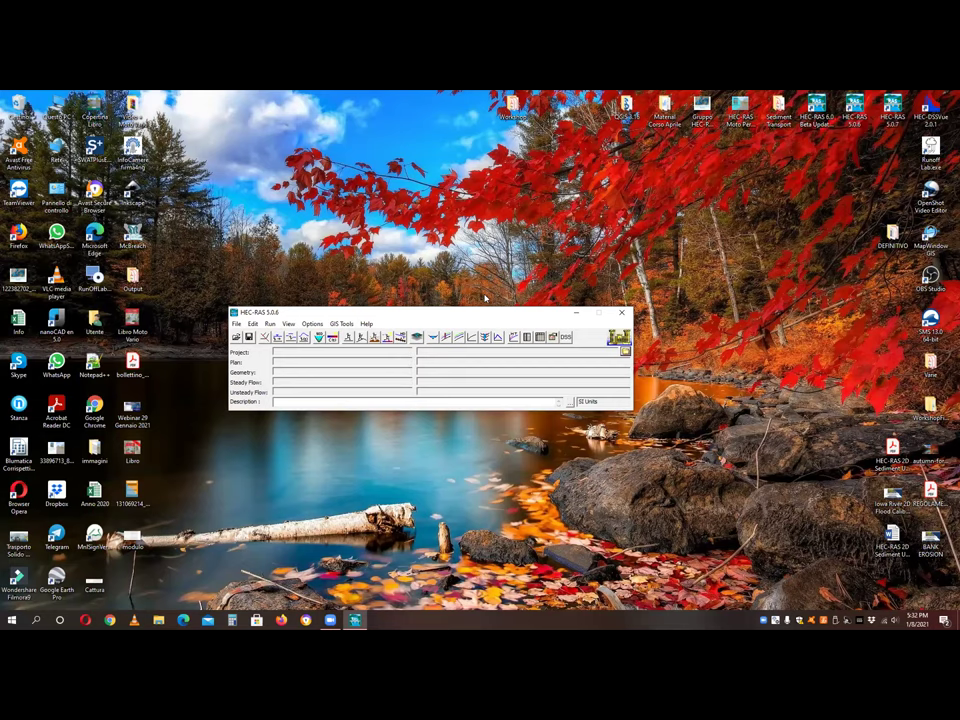
drag(485, 312, 530, 291)
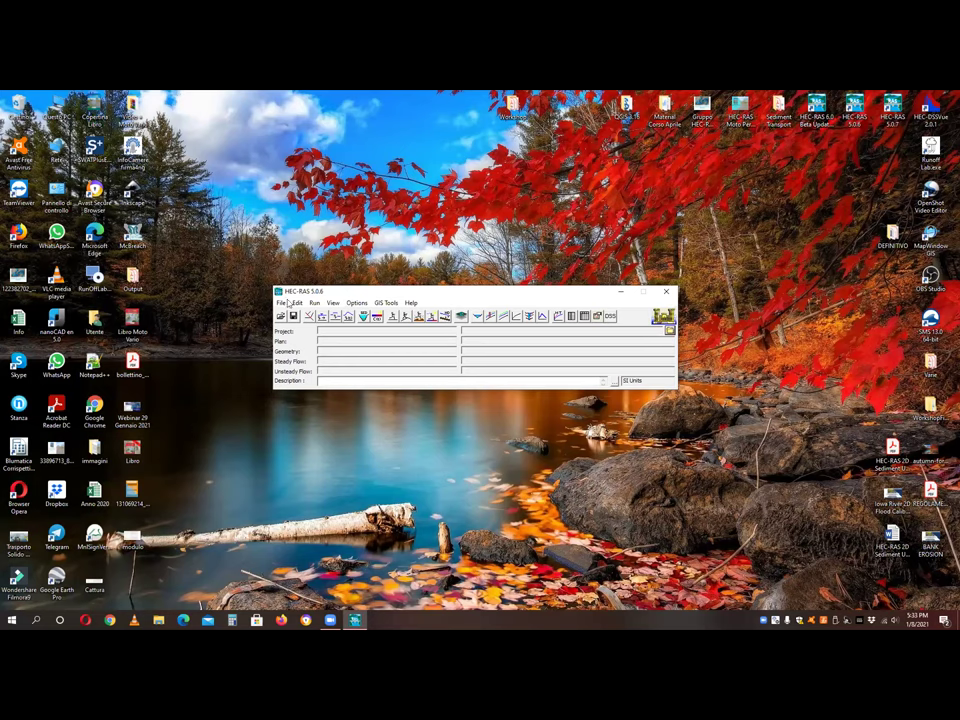
- Save the HEC-RAS project as Presentazione in the Workshop folder of Presentazione Gfoss 08 Gennaio 2021
key(alt)
click(281, 302)
click(305, 346)
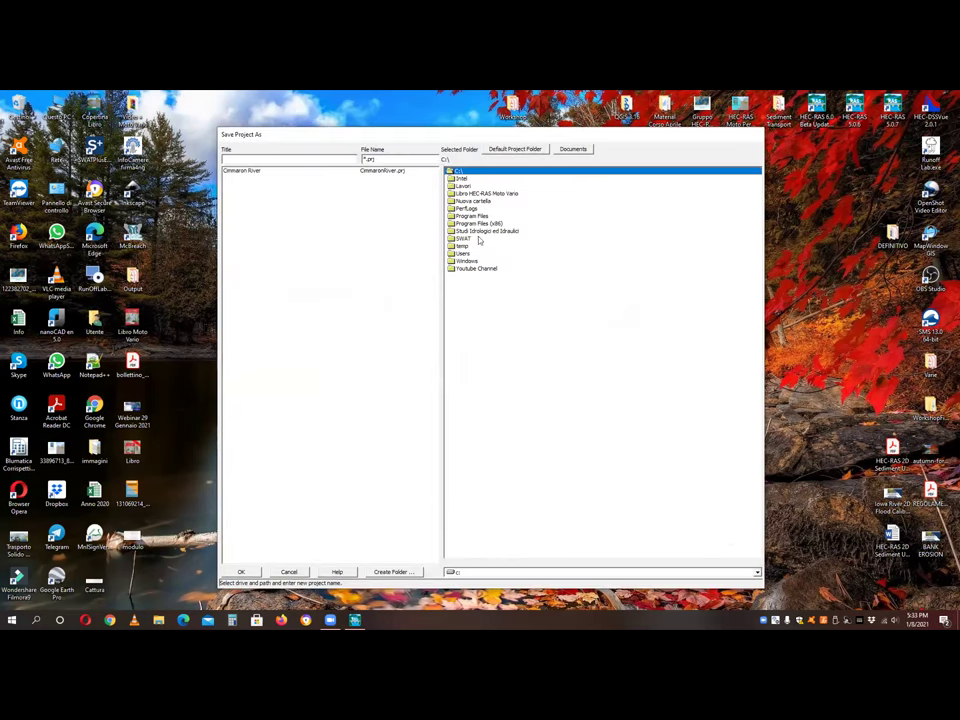
double_click(480, 231)
double_click(478, 230)
double_click(472, 231)
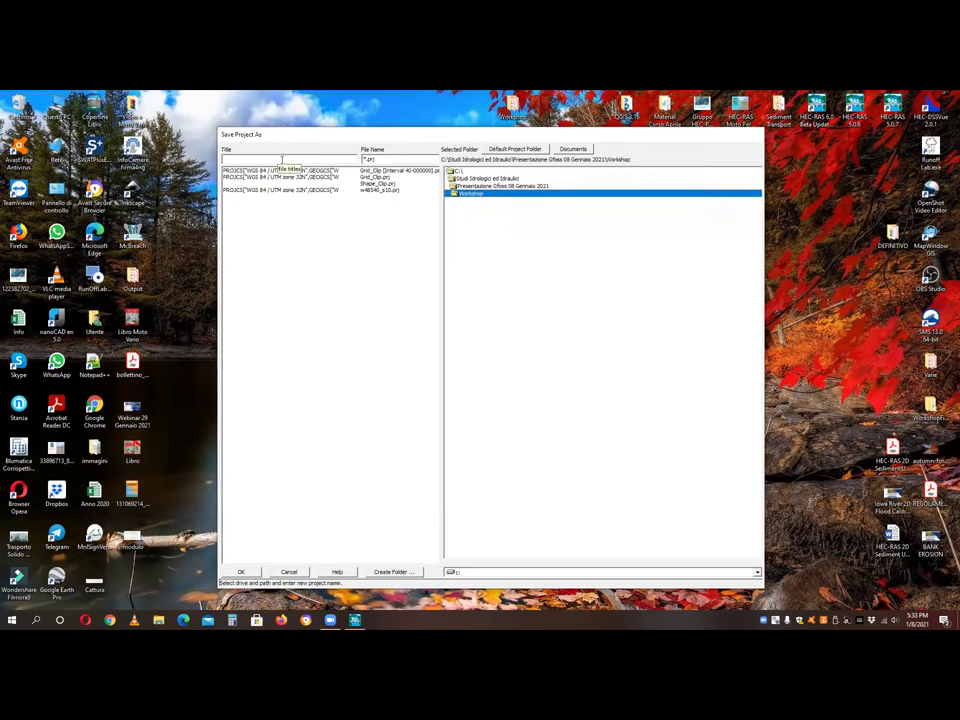
text(Presentazione)
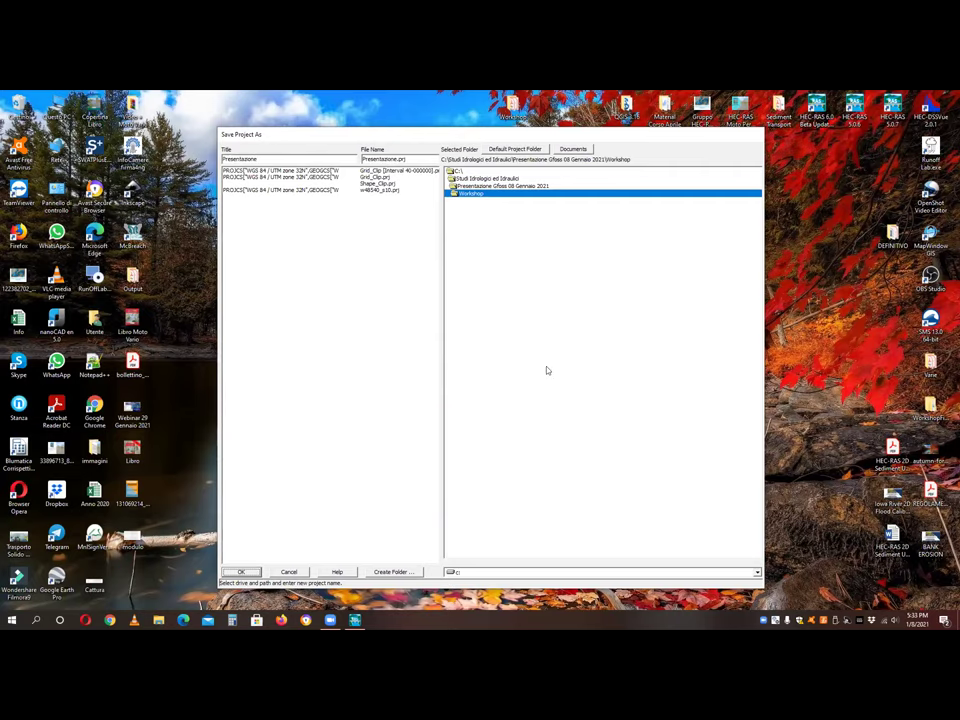
key(Return)
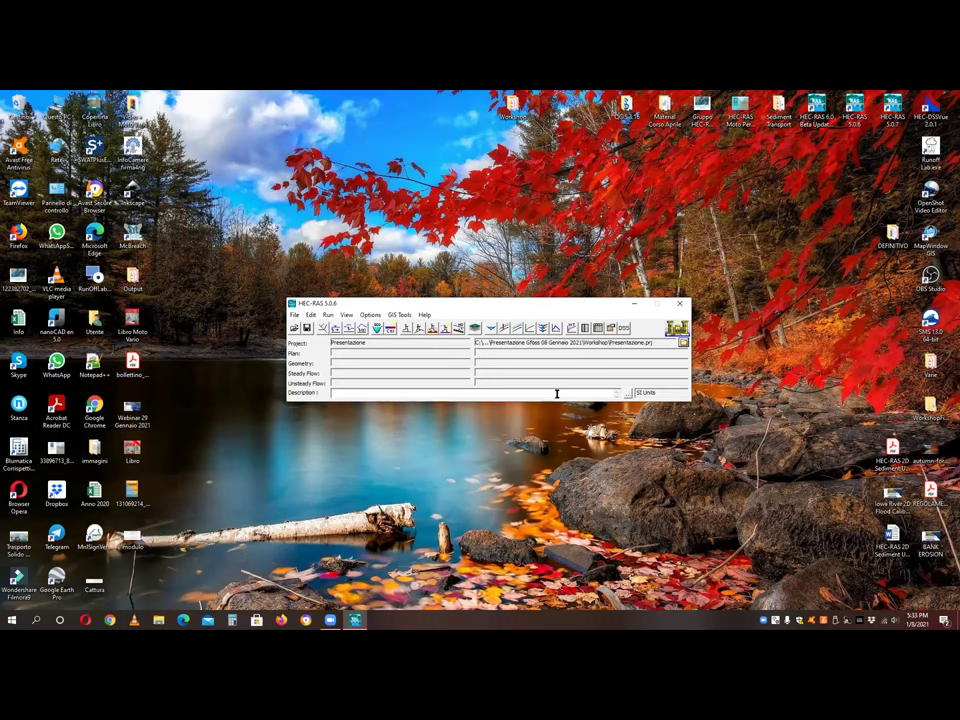
- Open RAS Mapper for the Presentazione project
click(475, 330)
key(alt+F4)
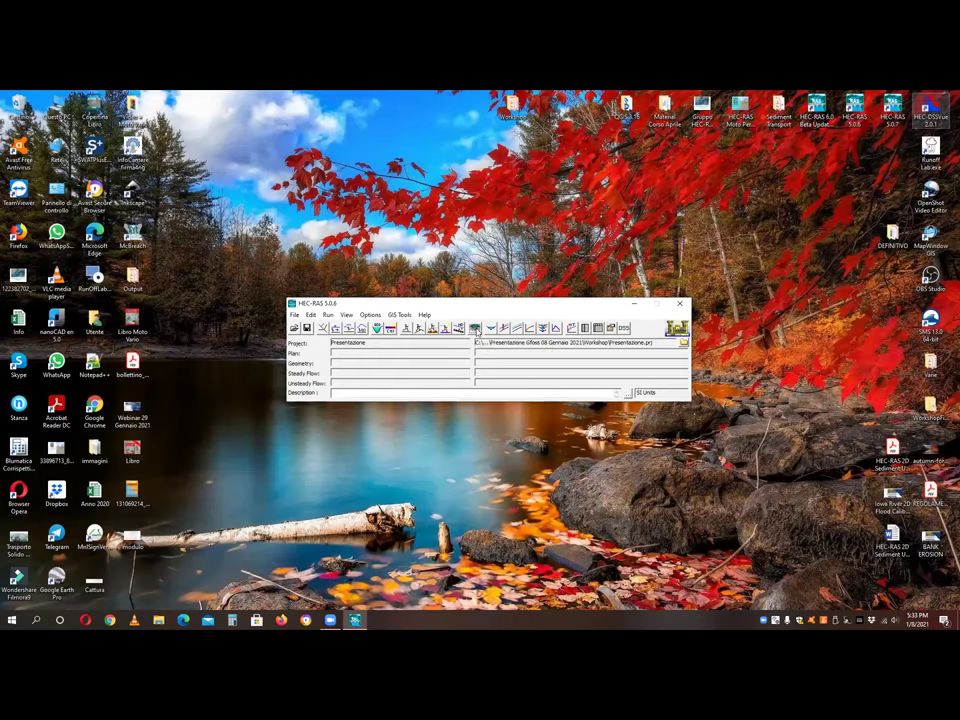
click(474, 328)
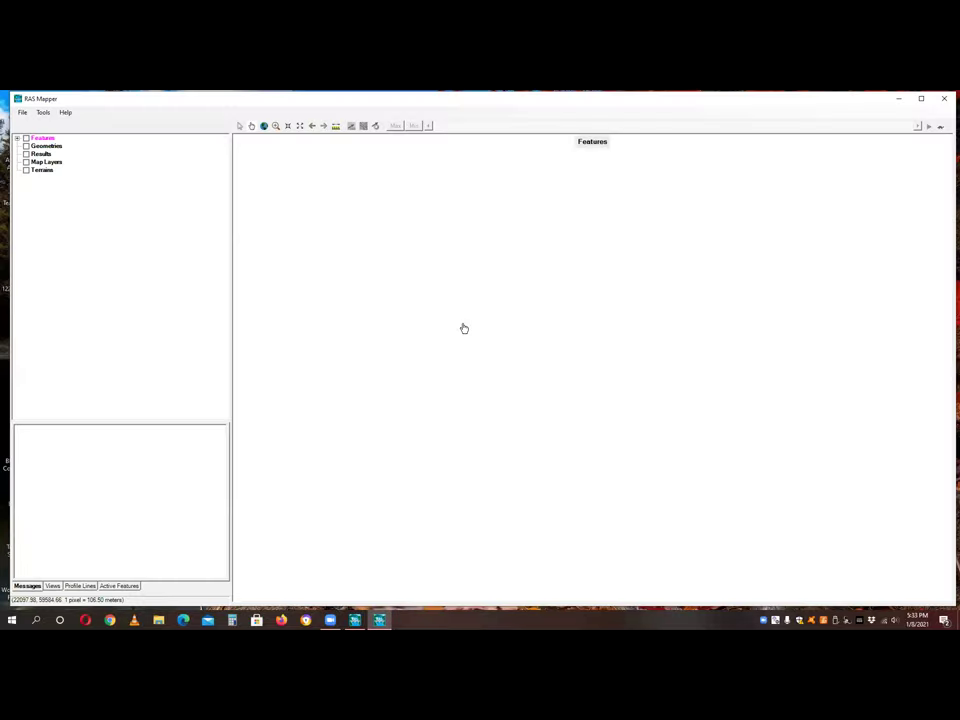
- Set the project projection to WGS 1984 UTM Zone 33N using Stazioni_Pluvio.prj from the GIS DATA folder, and check its definition
click(44, 113)
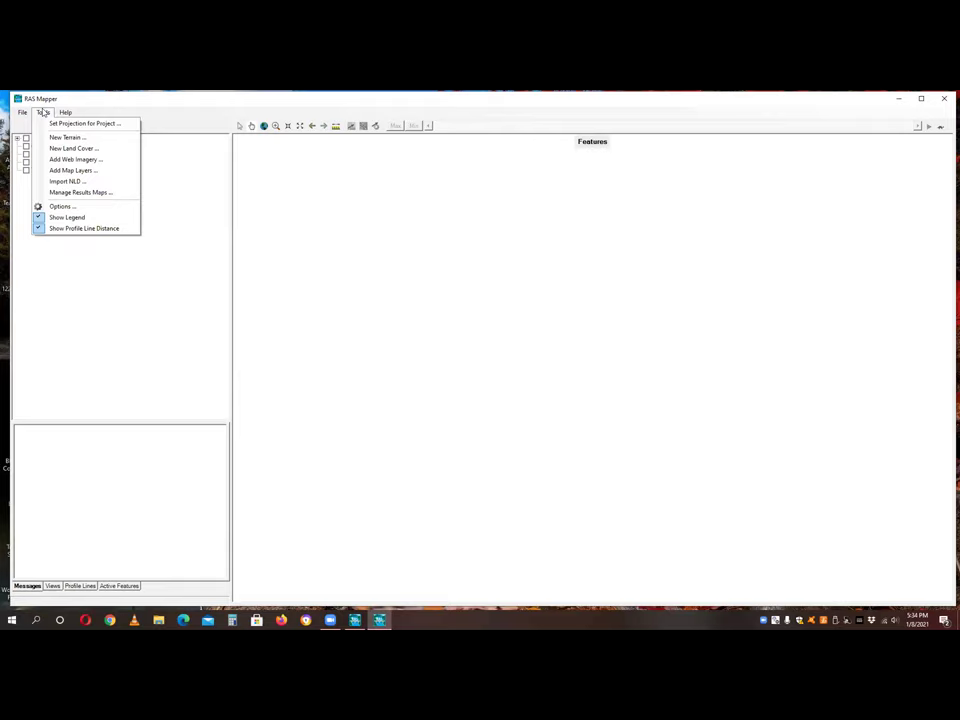
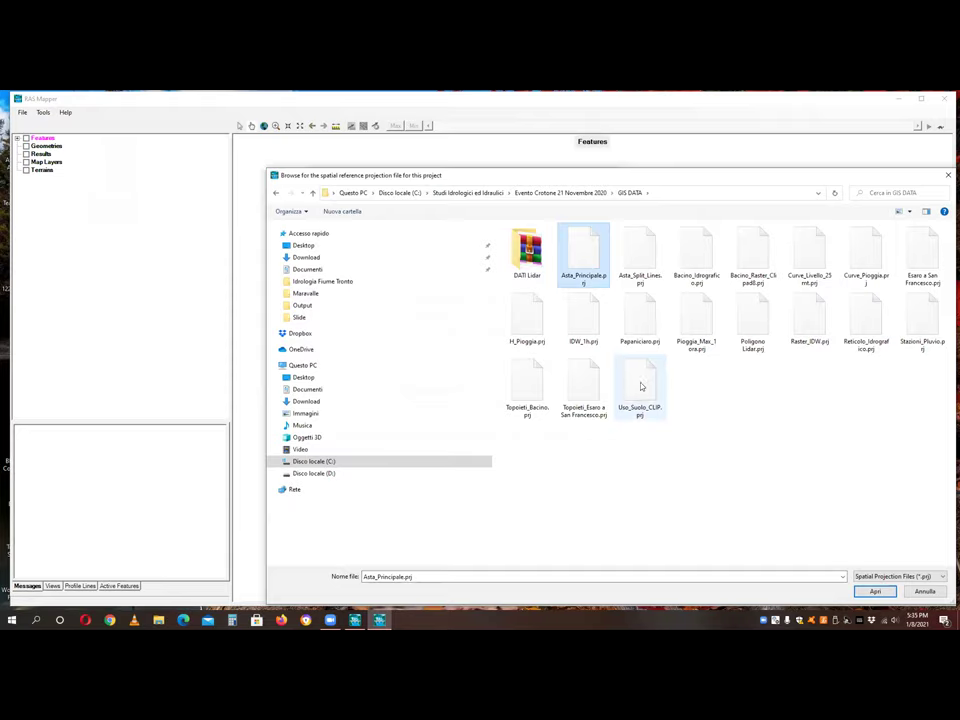
click(921, 320)
key(Return)
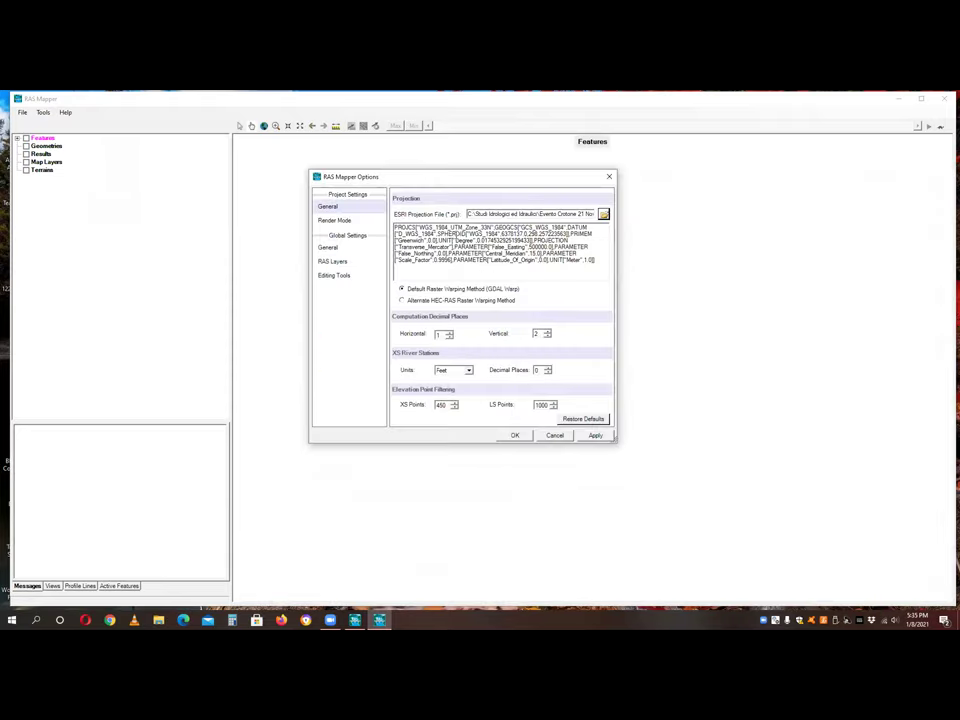
drag(396, 227, 589, 247)
click(464, 227)
drag(396, 227, 588, 228)
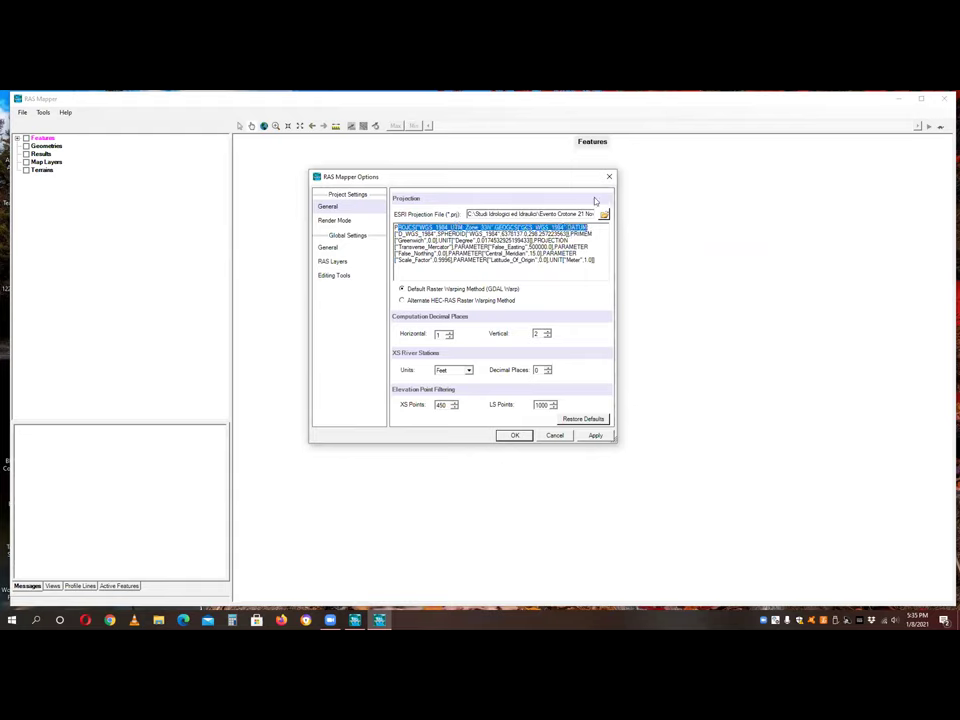
- Set the XS river station units to Meters and apply the RAS Mapper options
click(455, 371)
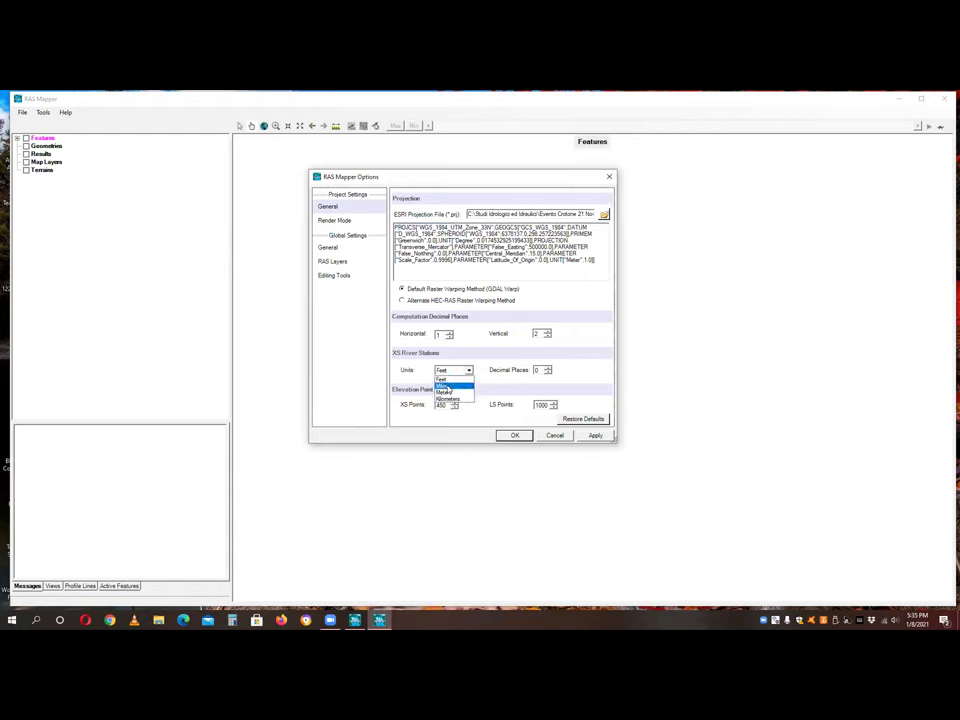
click(447, 391)
click(594, 435)
click(515, 436)
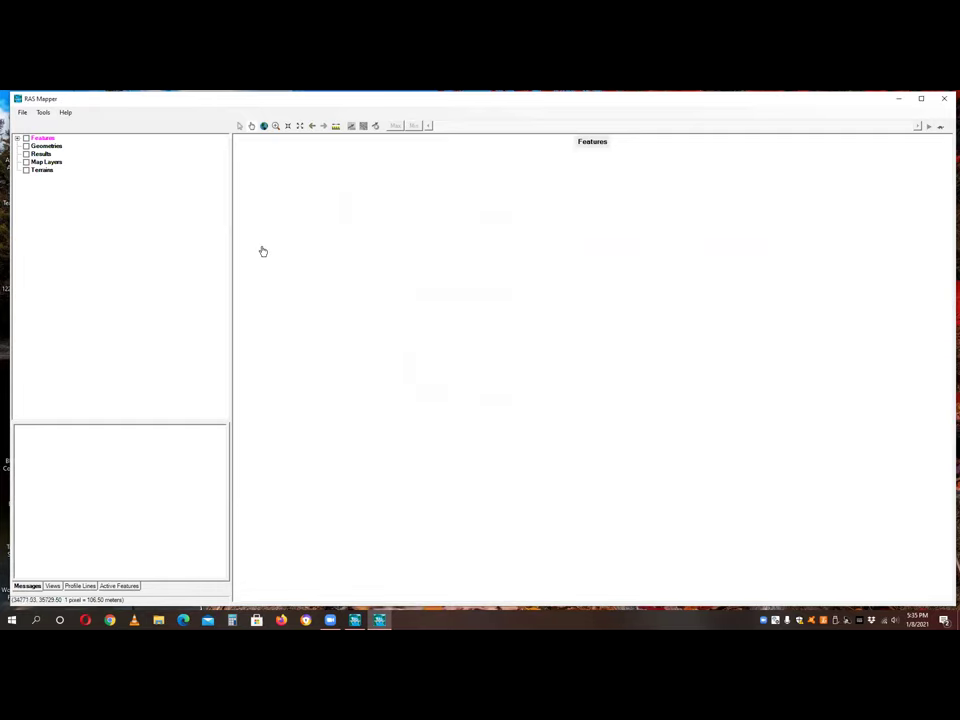
click(43, 113)
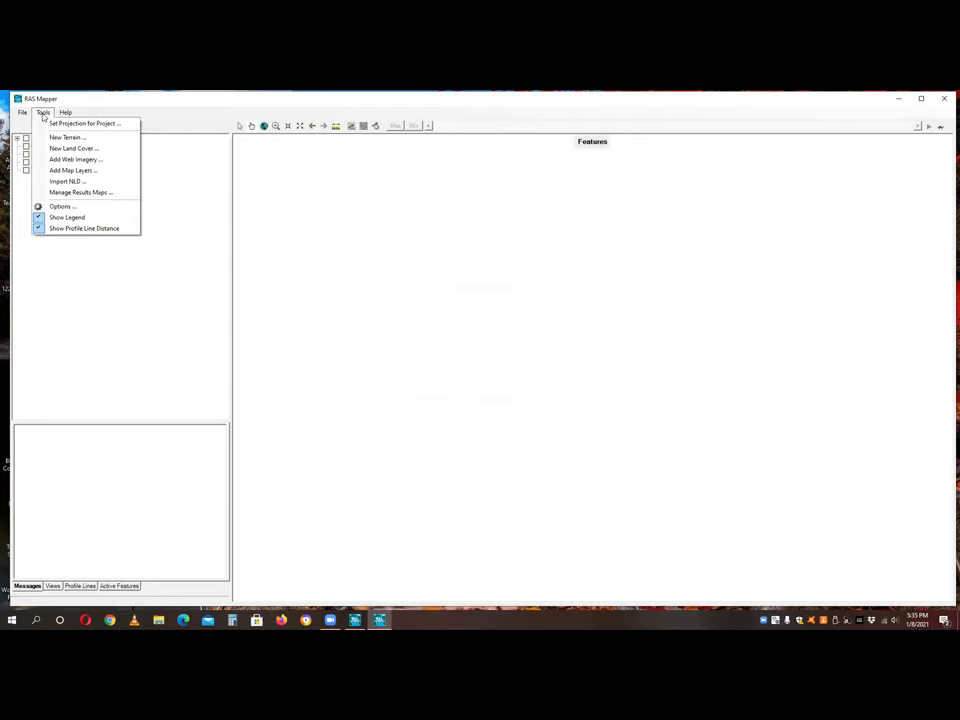
click(66, 147)
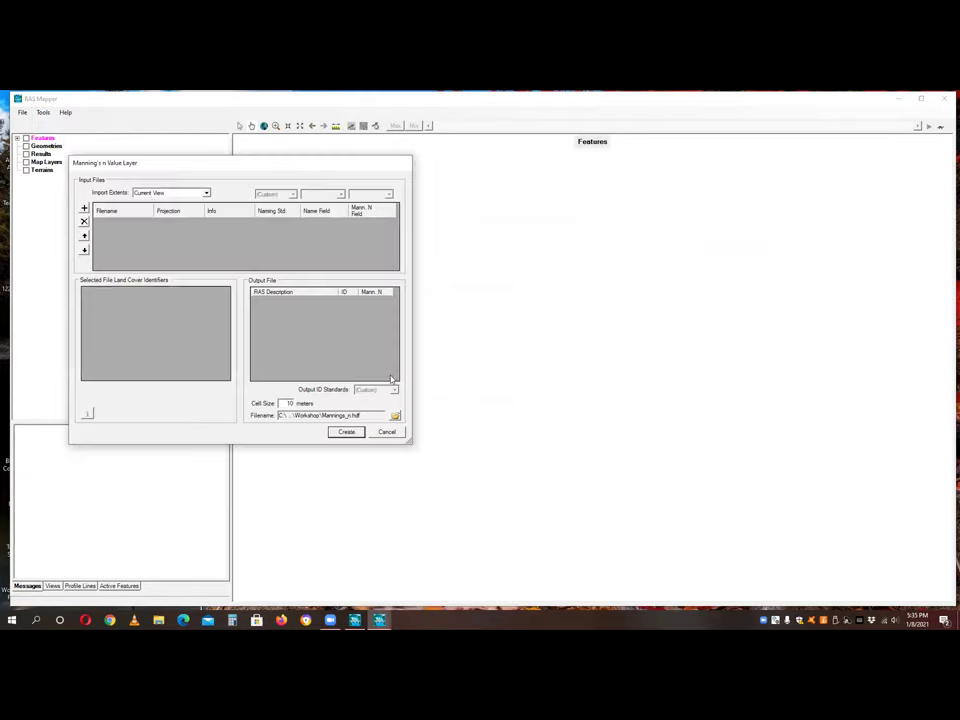
click(387, 432)
- Create a new terrain layer from the DTM_1 raster in the HEC-RAS Scala di Deflusso folder of Evento Crotone 21 Novembre 2020
click(43, 113)
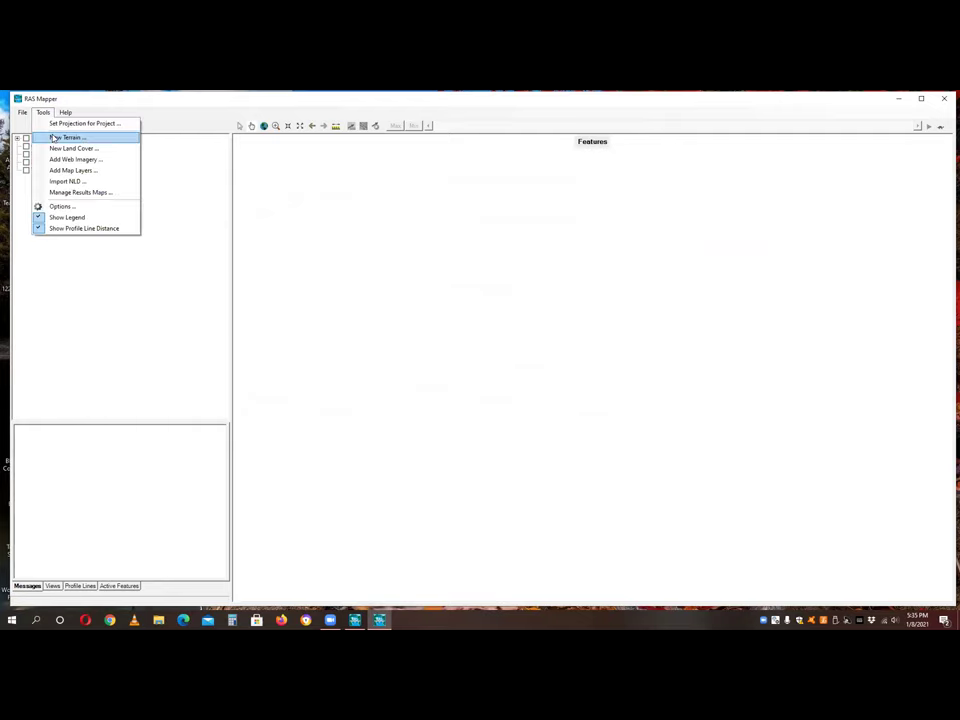
click(66, 137)
click(97, 215)
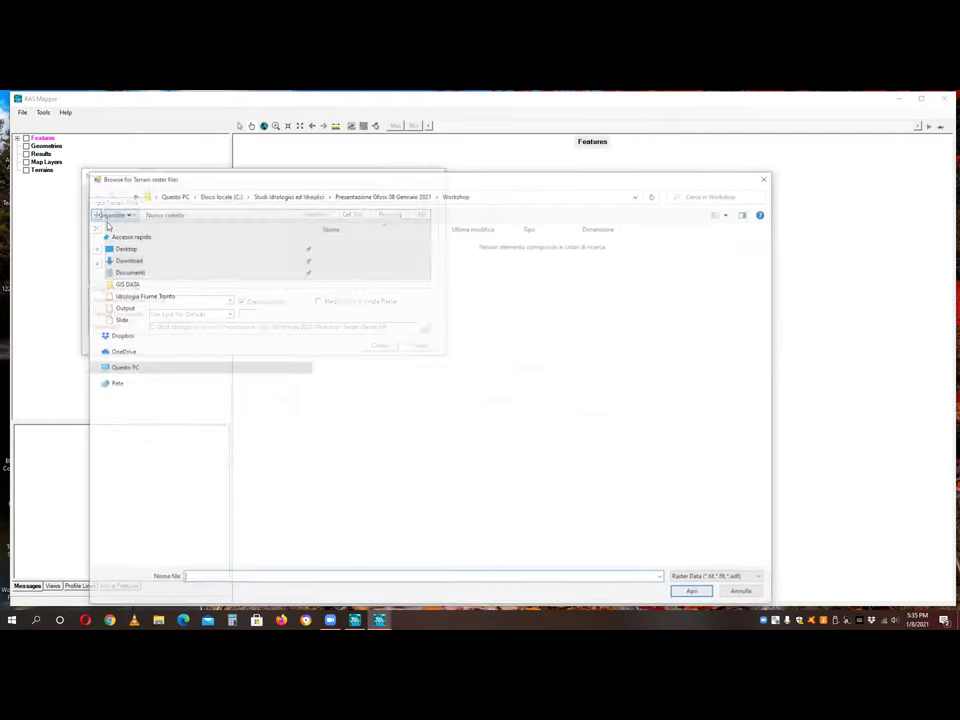
click(306, 196)
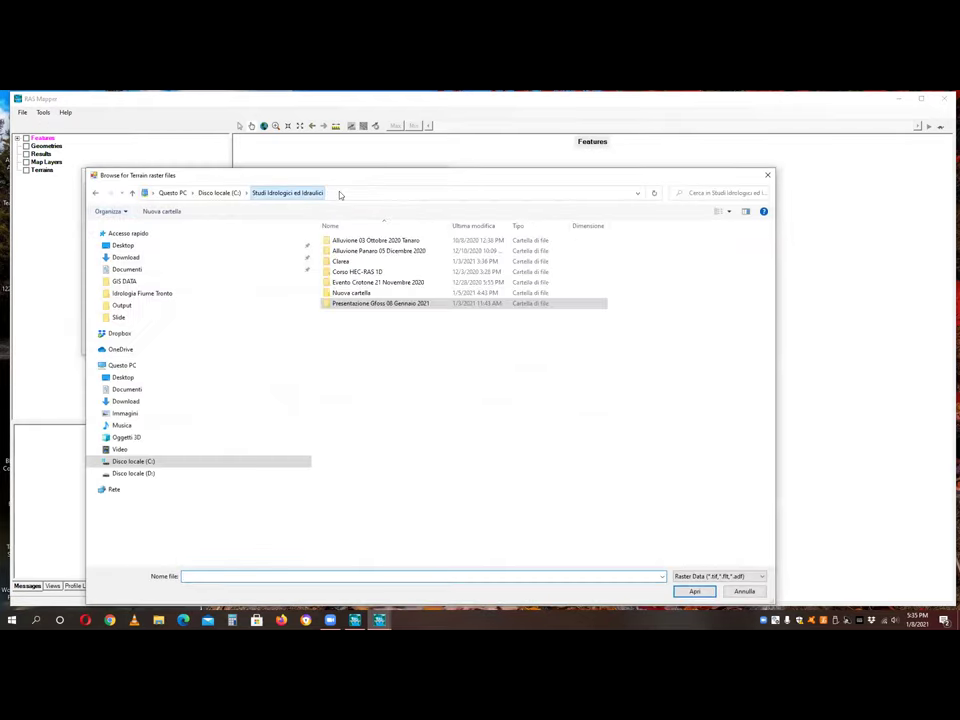
double_click(366, 283)
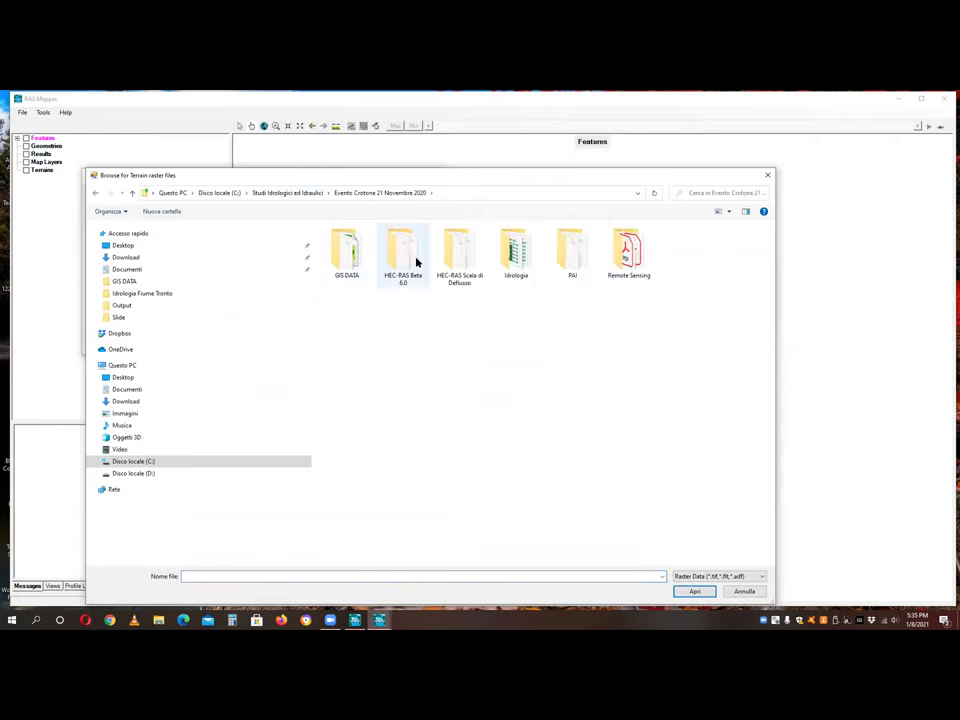
double_click(455, 252)
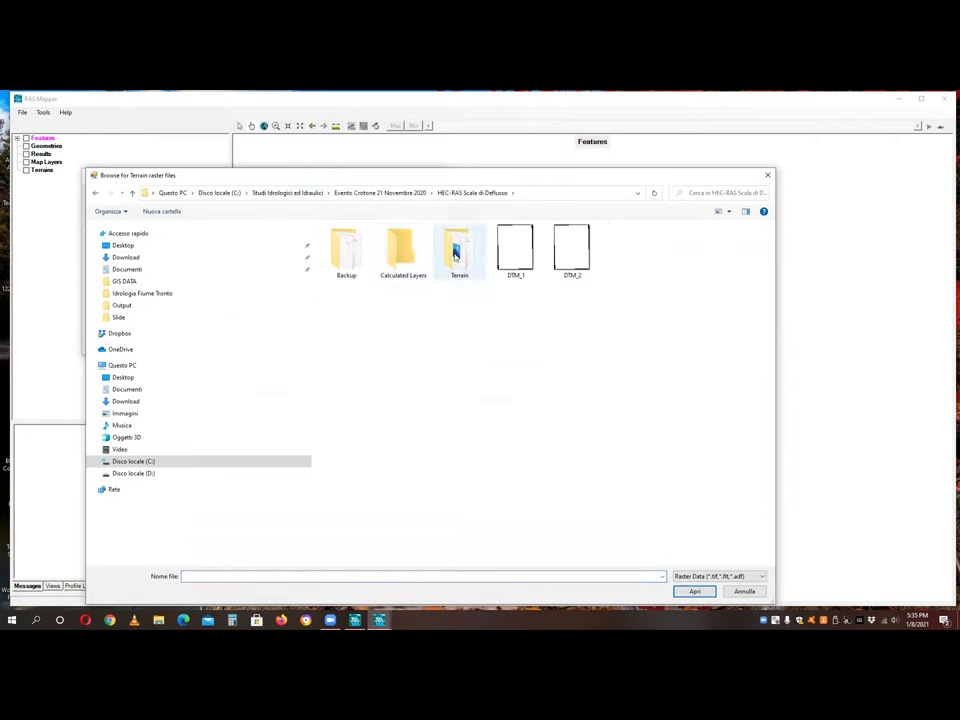
double_click(459, 252)
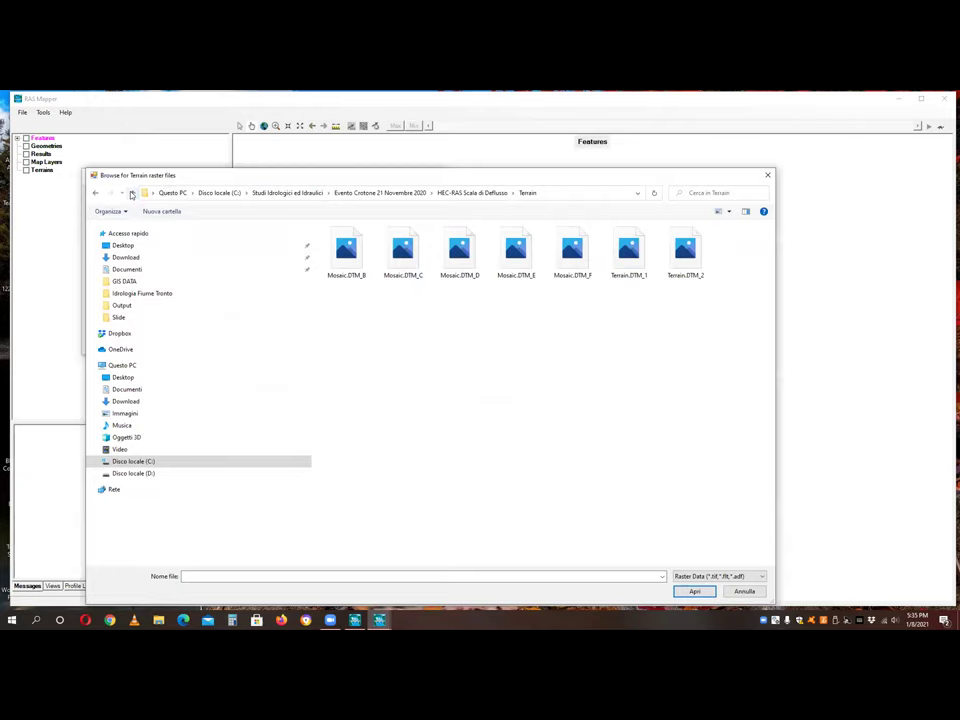
click(132, 192)
click(508, 249)
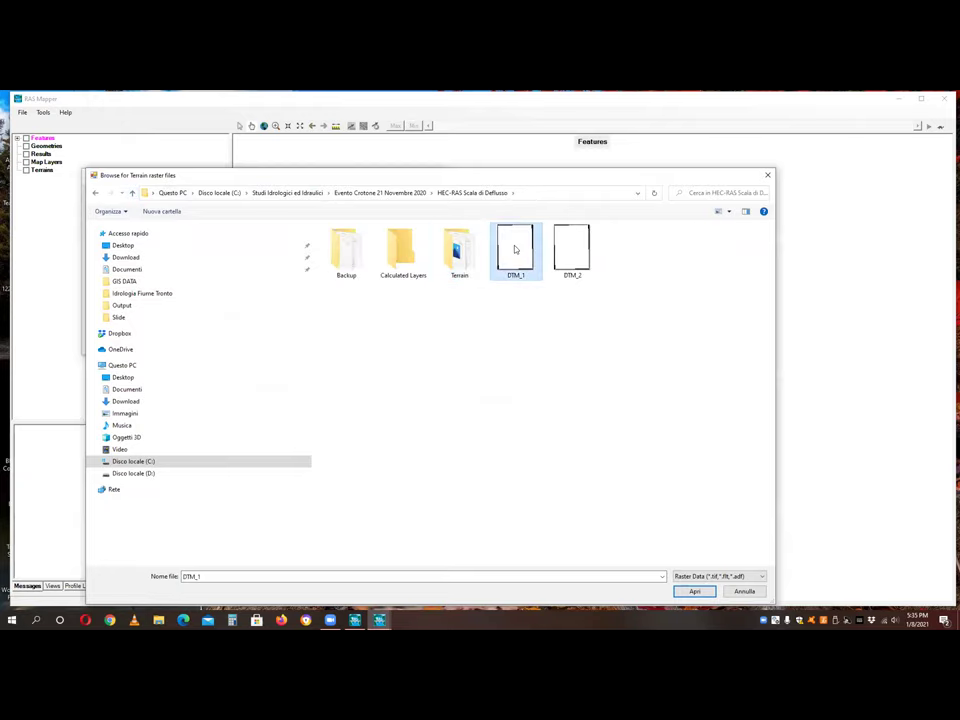
click(692, 591)
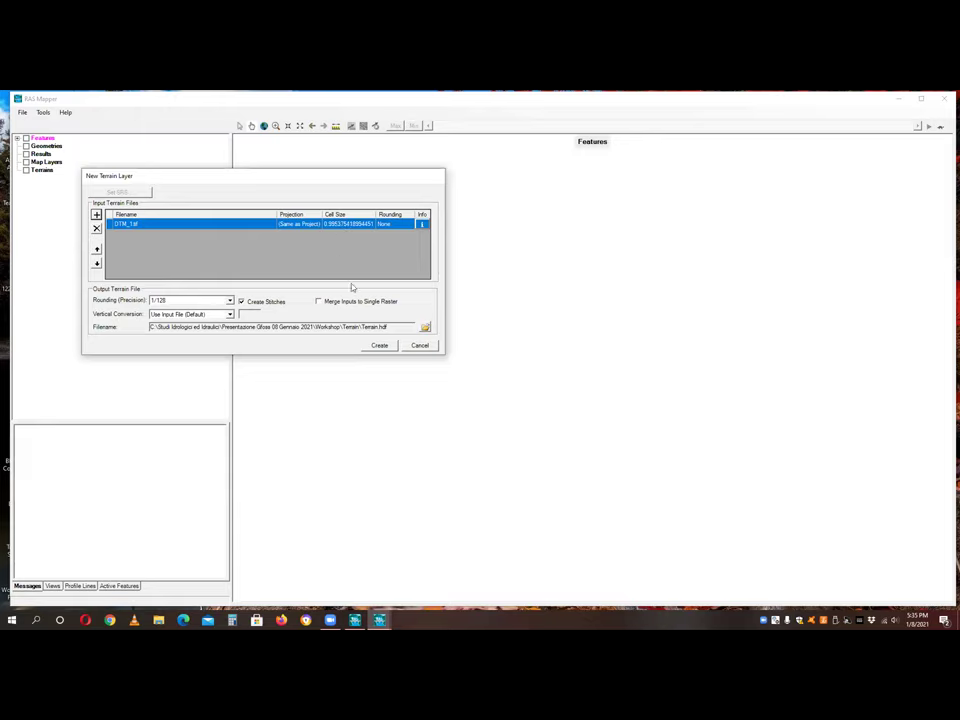
click(380, 345)
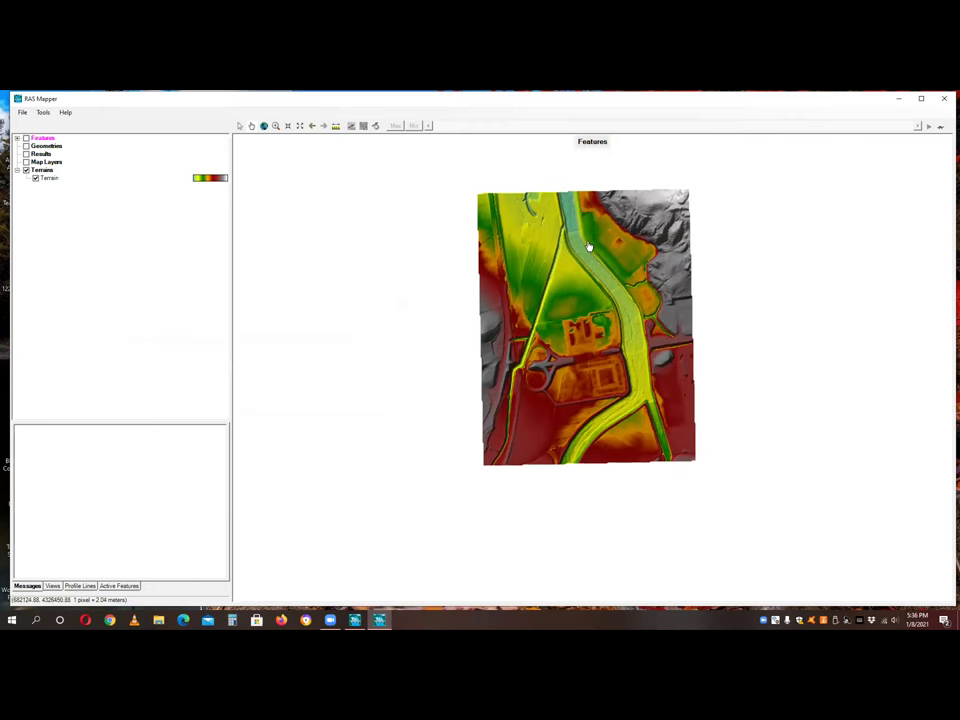
scroll(589, 246, up, 2)
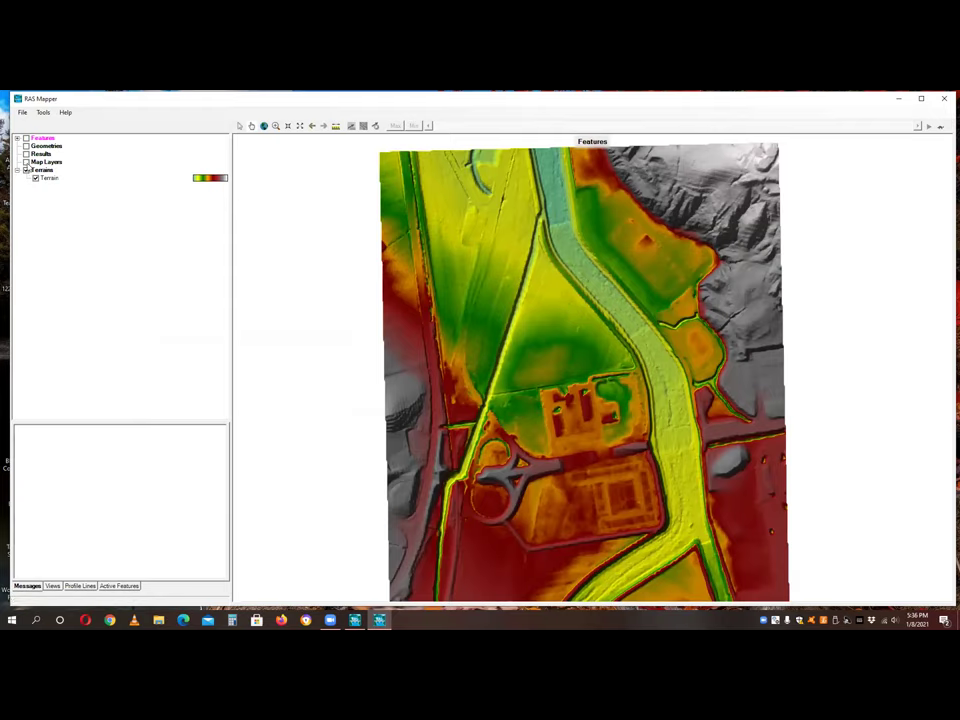
- Turn on the Map Layers group, add Google Satellite web imagery to it, and expand the group to list the layer
click(27, 163)
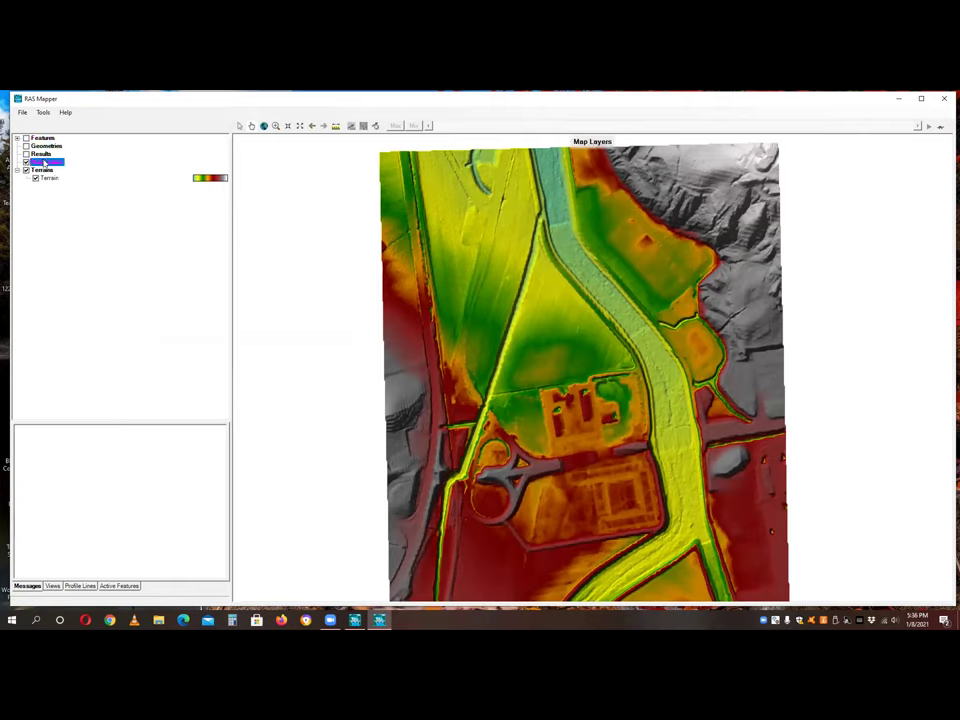
click(43, 112)
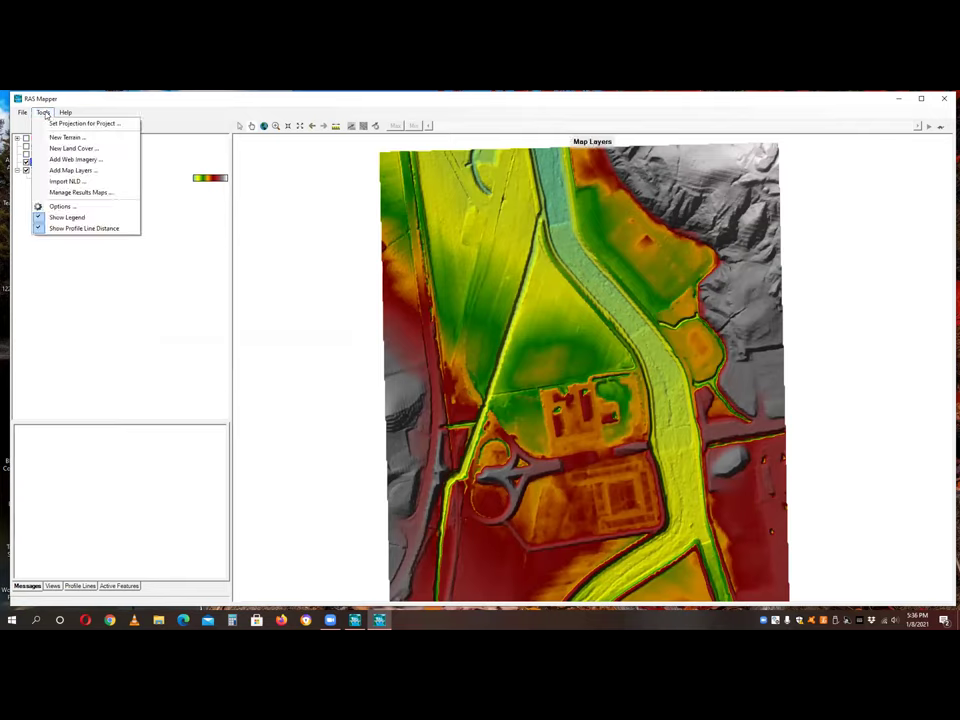
click(72, 159)
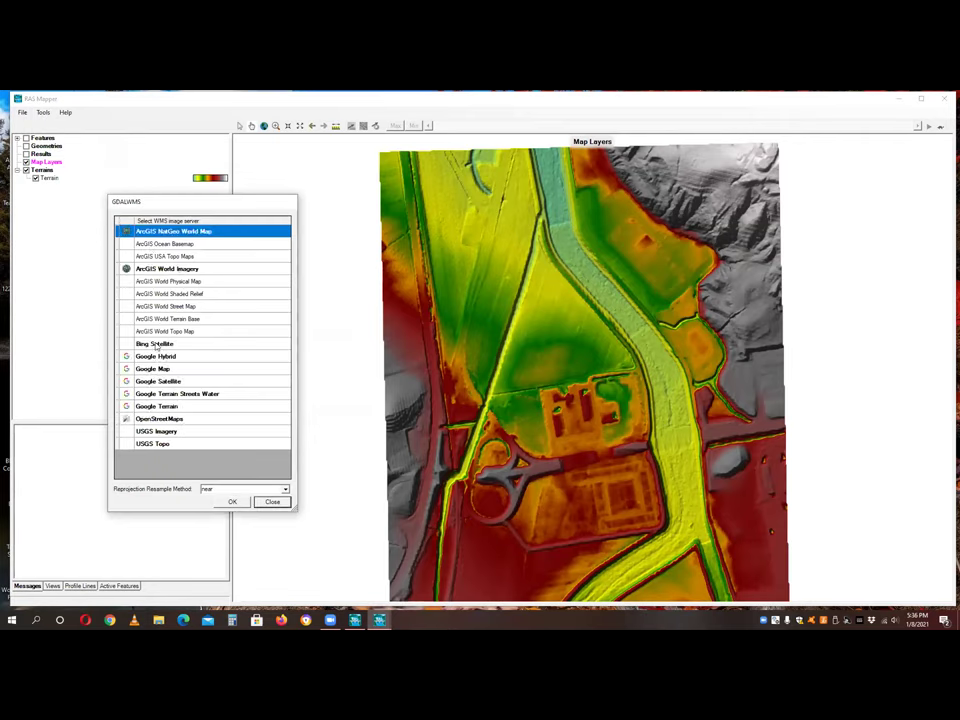
click(158, 382)
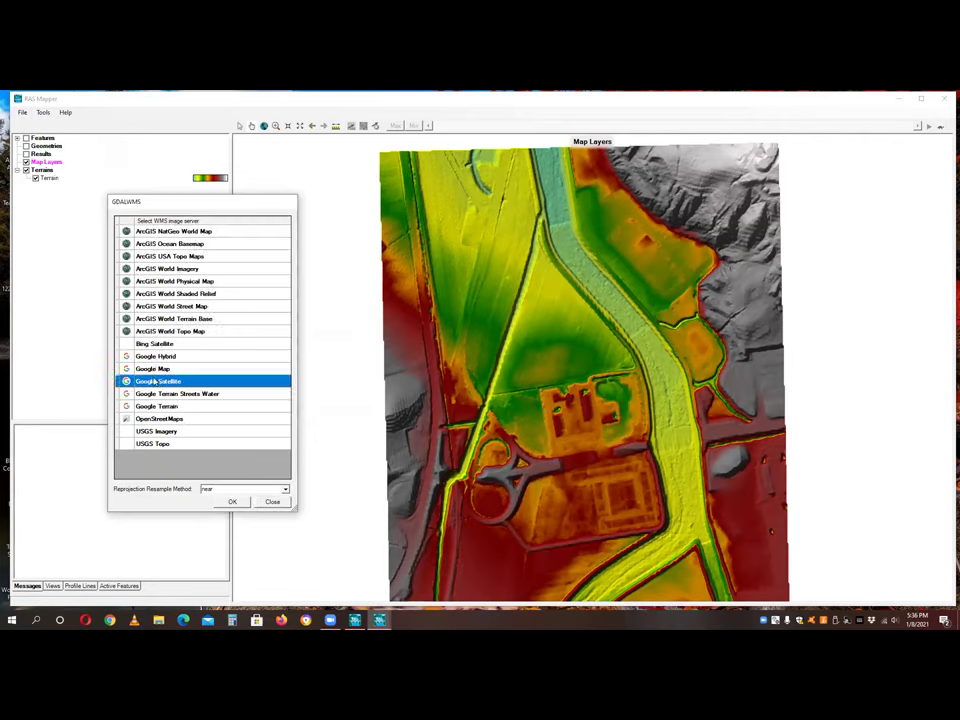
click(231, 502)
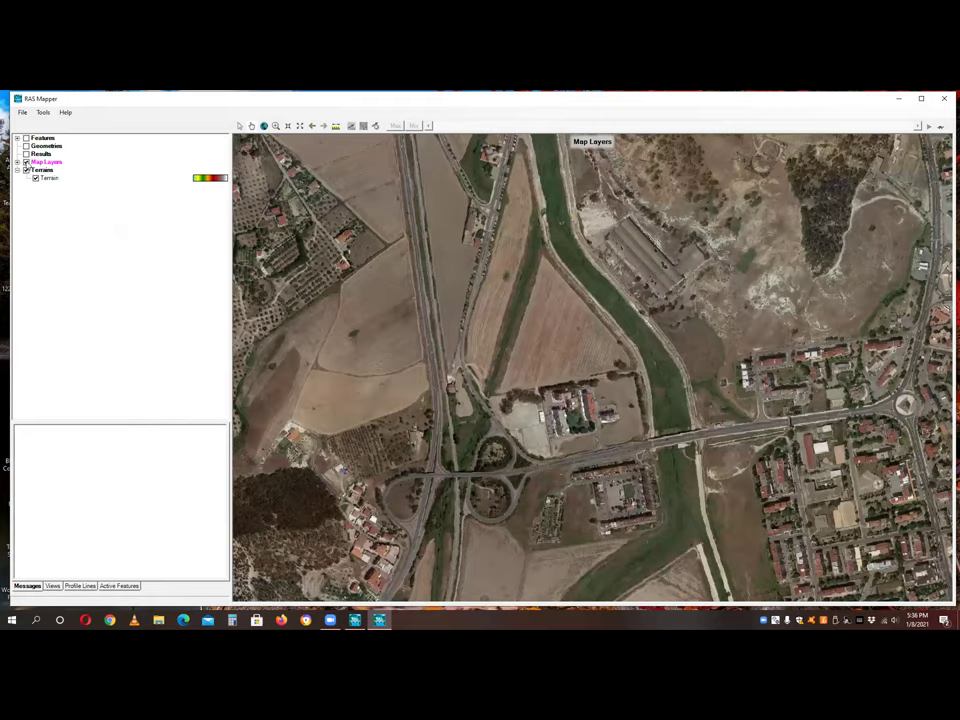
click(18, 162)
scroll(595, 218, down, 3)
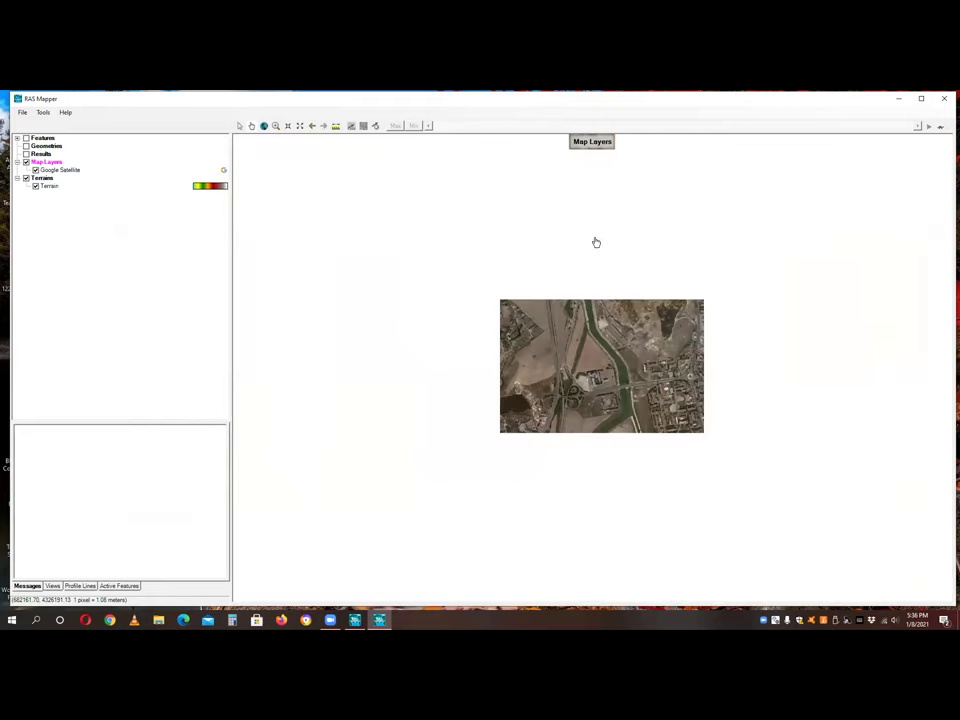
scroll(587, 262, up, 3)
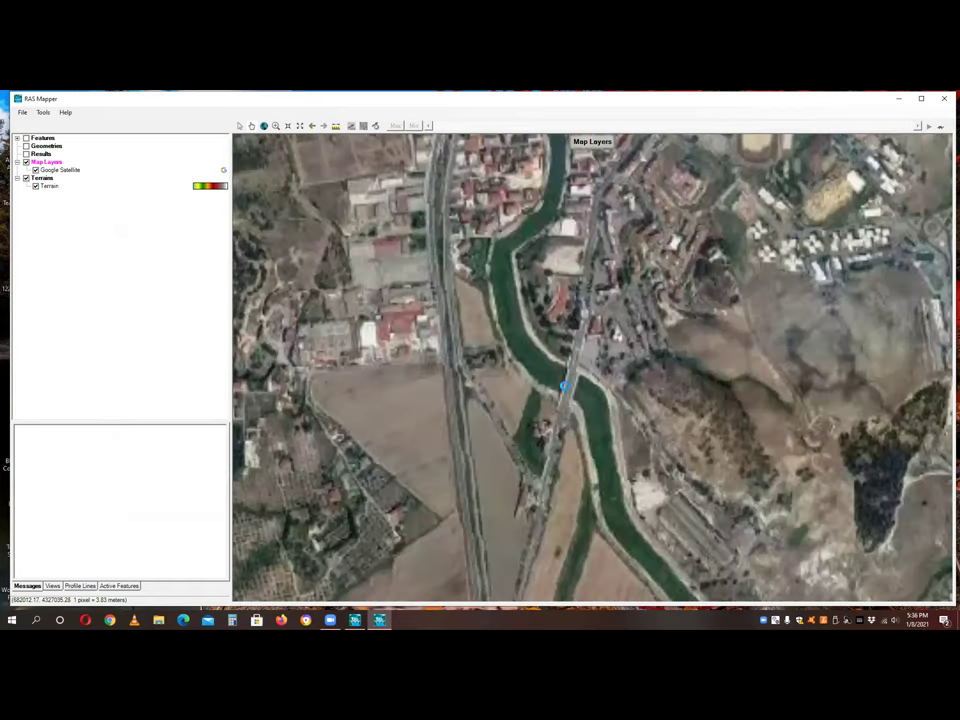
scroll(572, 302, up, 2)
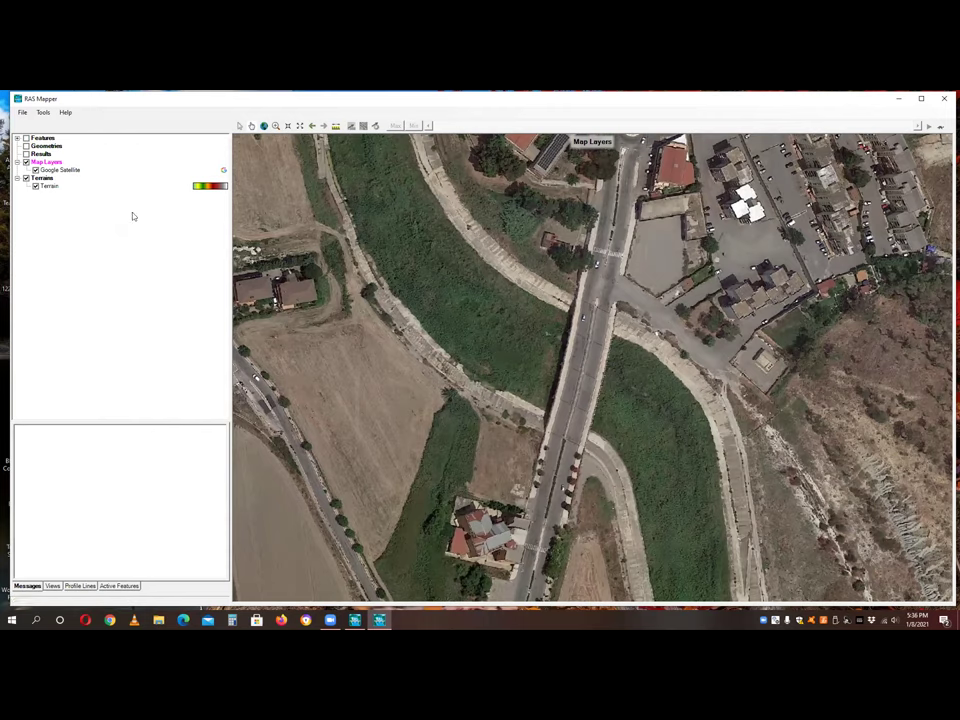
- Make the Google Satellite layer about half transparent so it overlays the terrain, keeping the near resample method
click(60, 170)
right_click(62, 170)
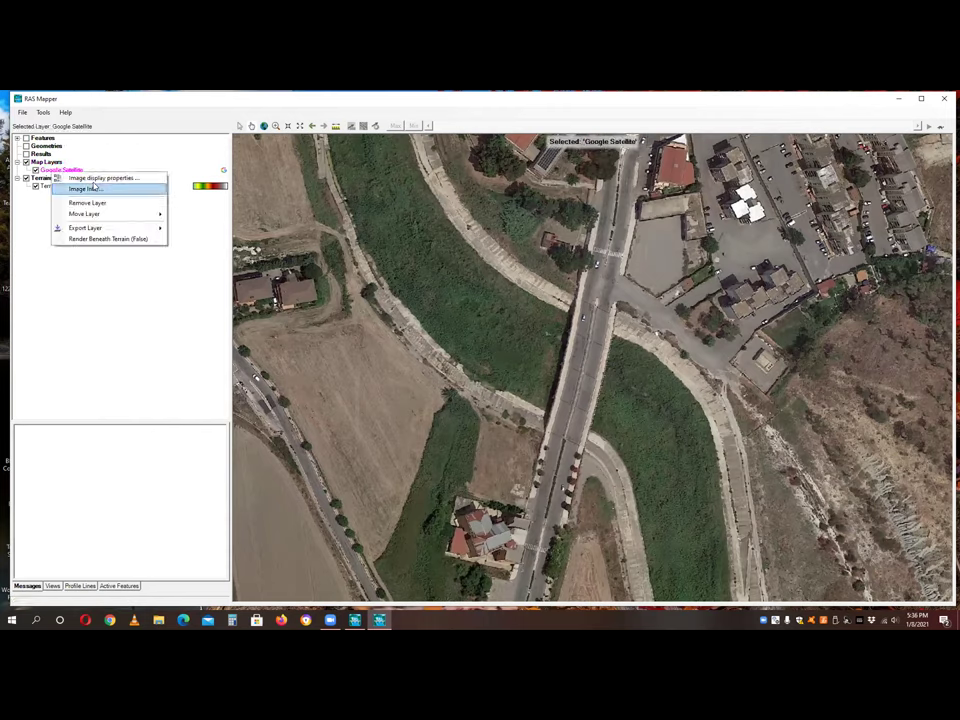
click(95, 177)
drag(342, 237, 231, 237)
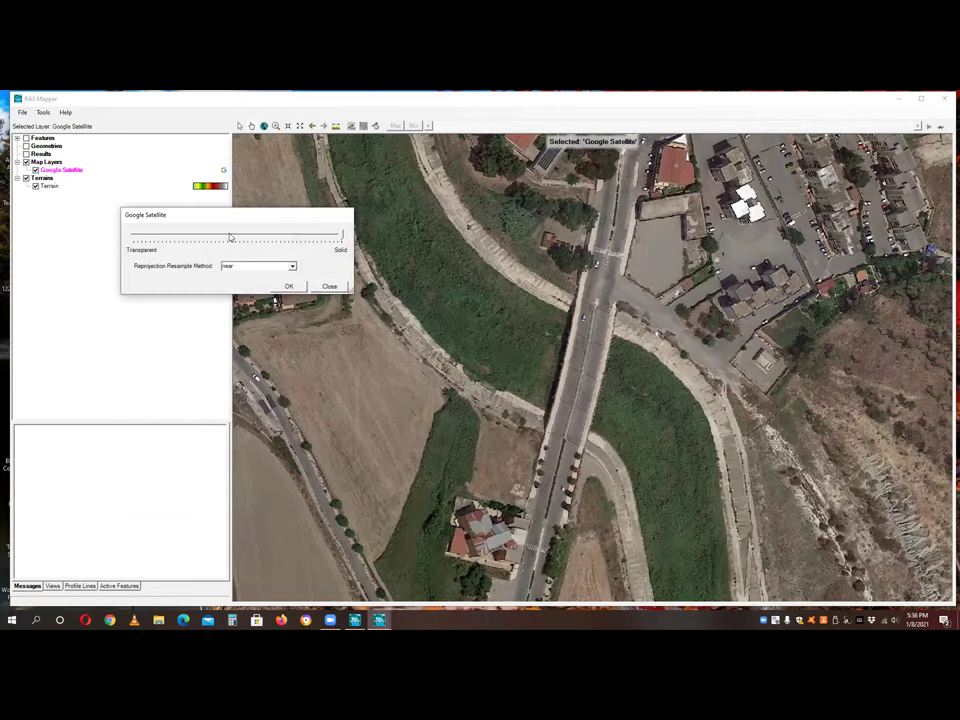
click(289, 287)
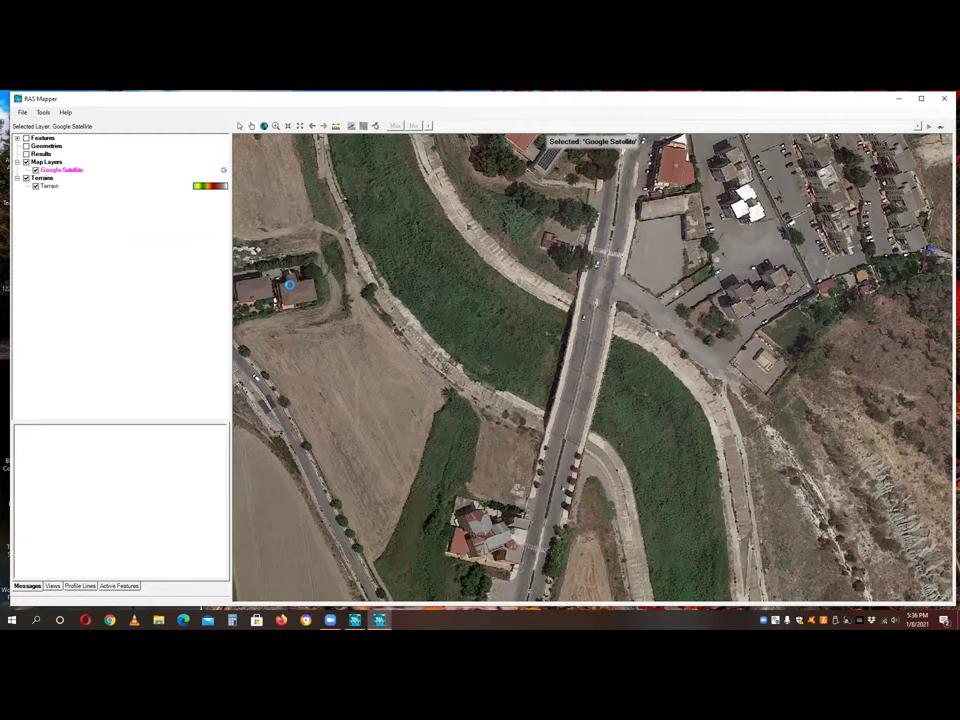
scroll(584, 373, down, 2)
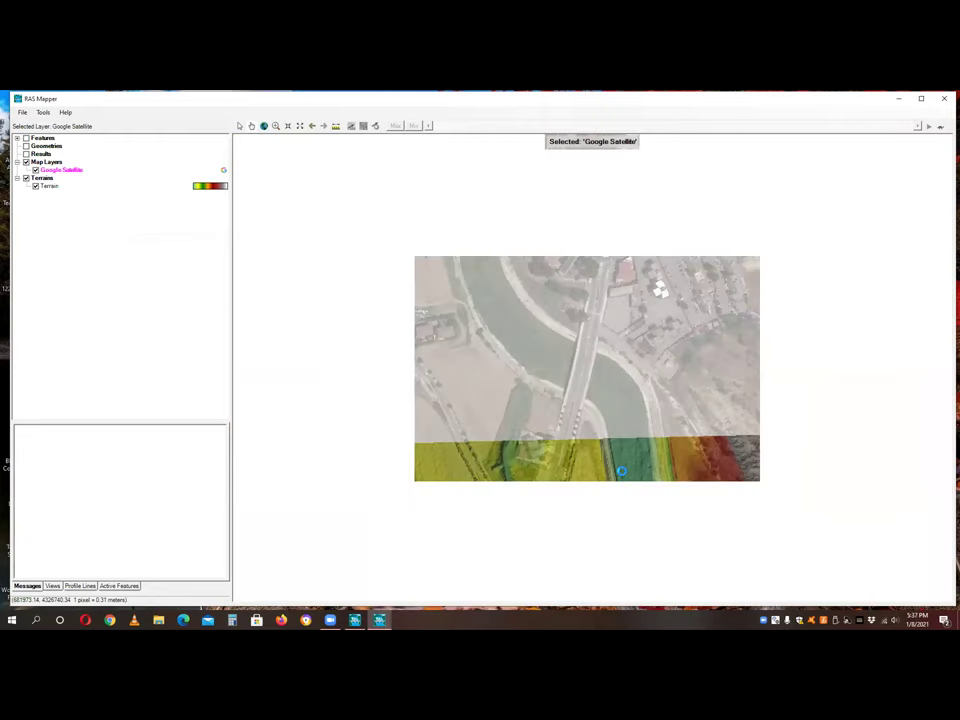
scroll(633, 482, up, 3)
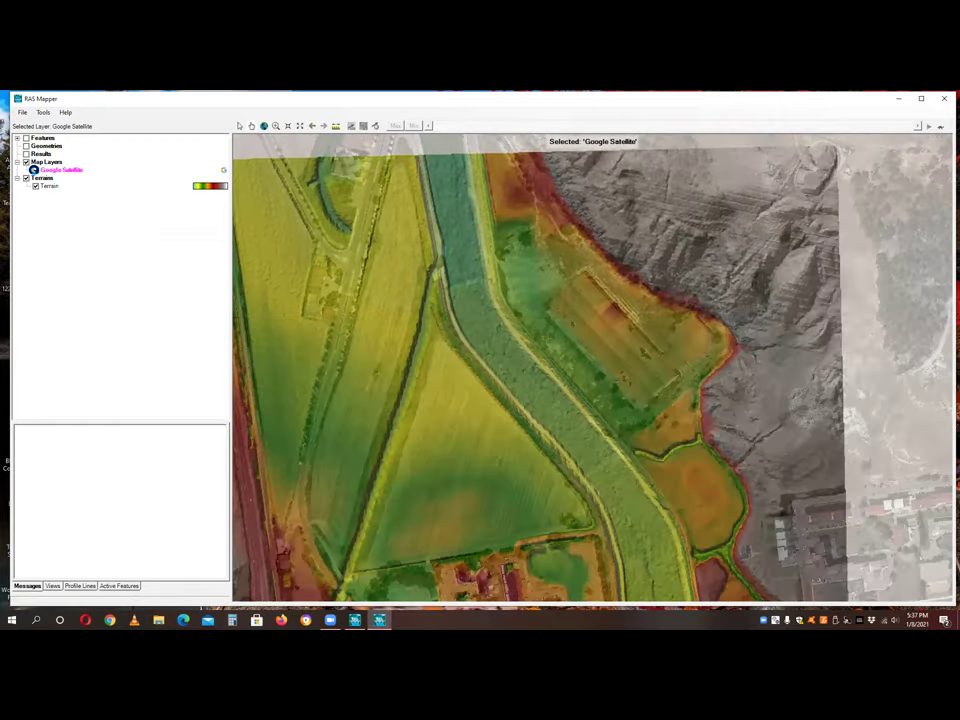
- Hide the Google Satellite layer to view the terrain alone
click(34, 170)
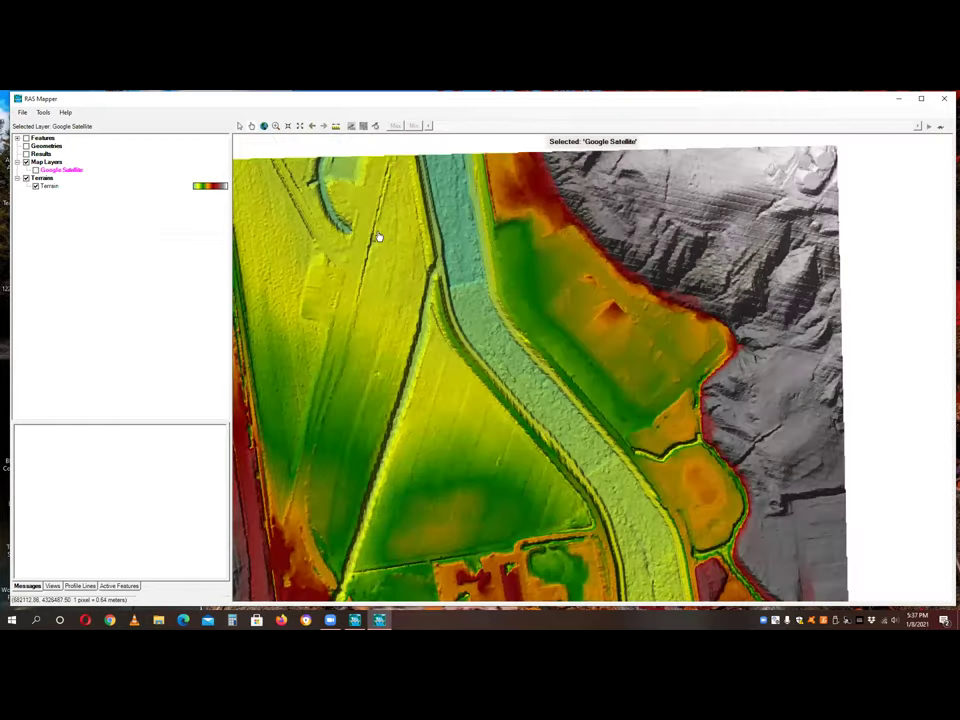
scroll(440, 250, down, 2)
scroll(490, 345, up, 1)
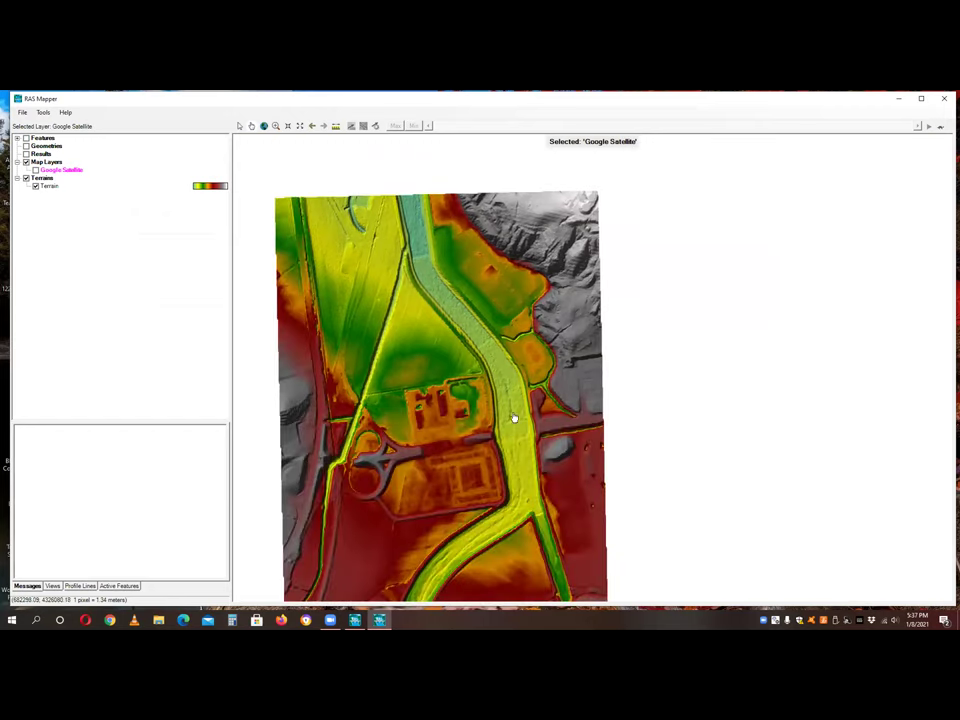
scroll(458, 314, up, 1)
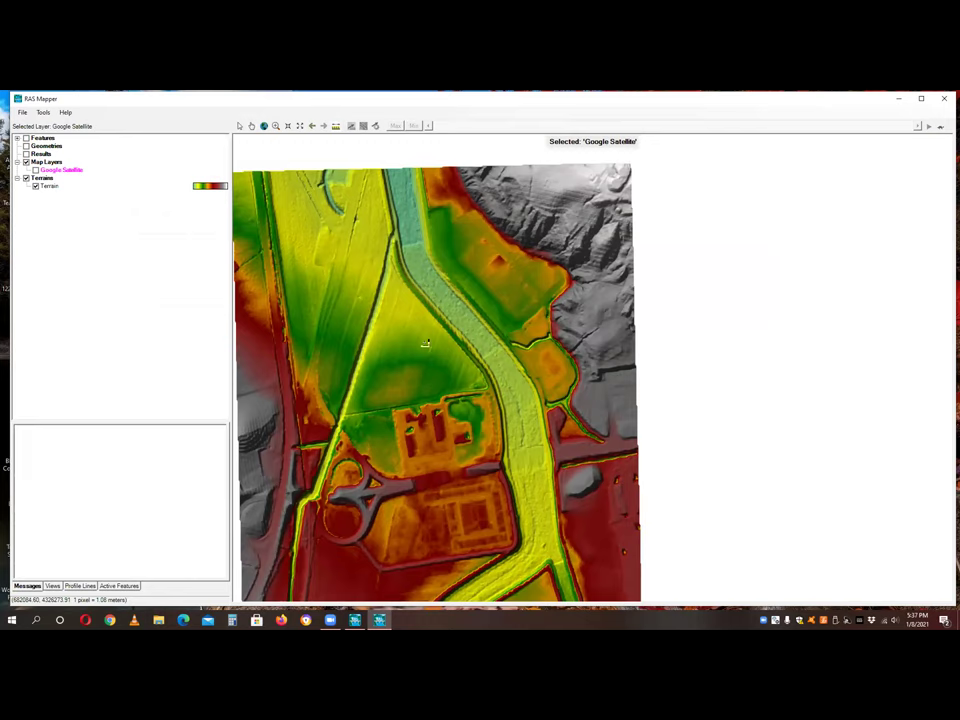
- Measure a line about 145 m long across the river channel and both embankments, and plot its terrain profile
scroll(442, 337, up, 1)
scroll(442, 337, up, 3)
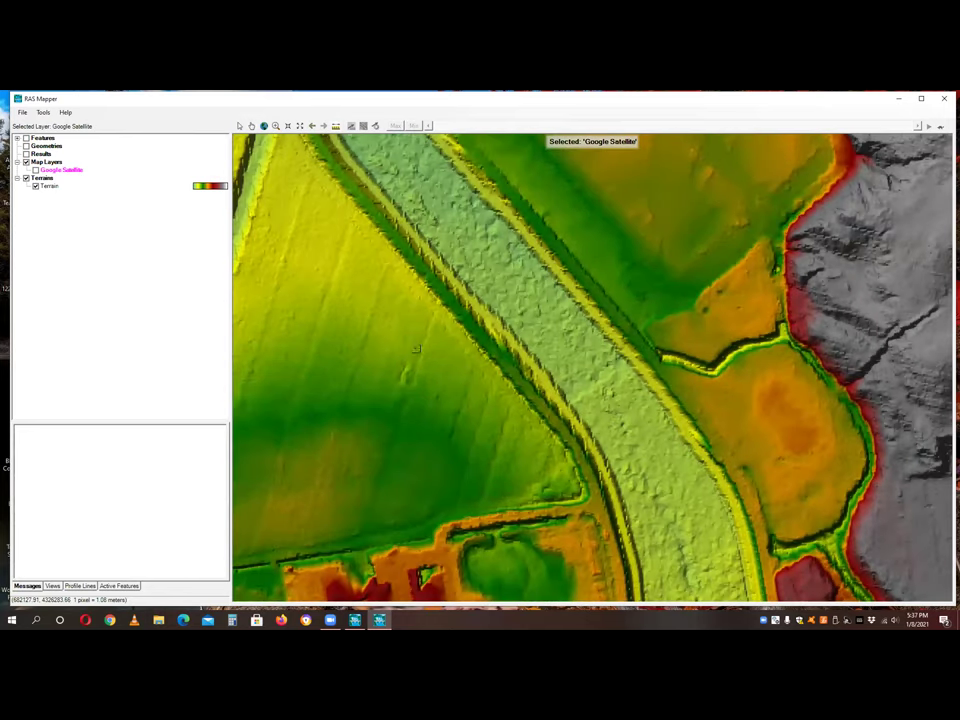
right_click(563, 195)
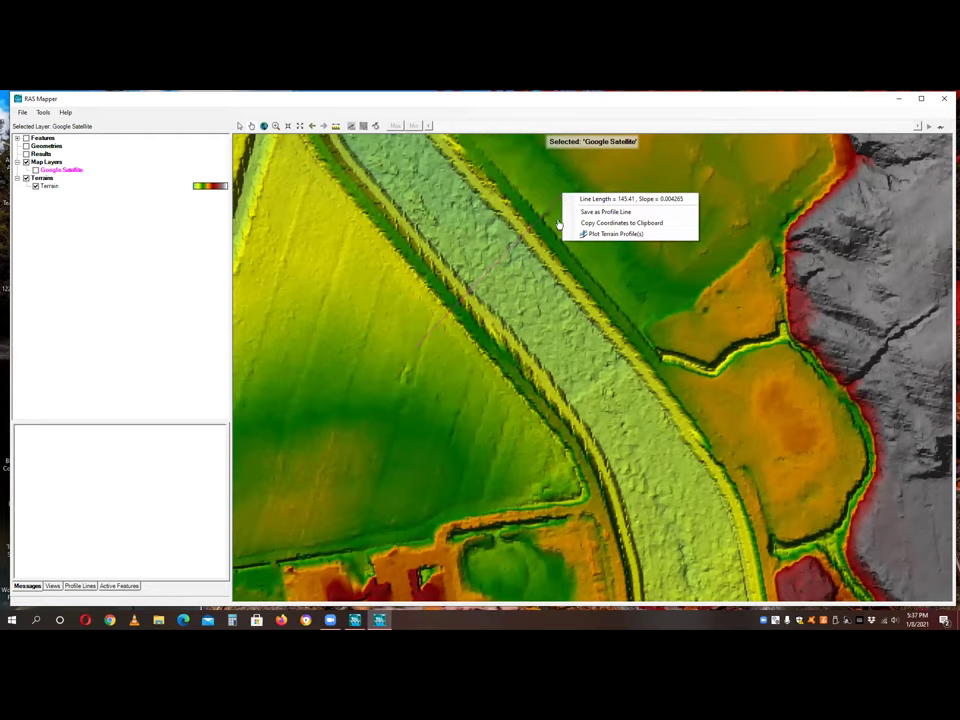
click(612, 234)
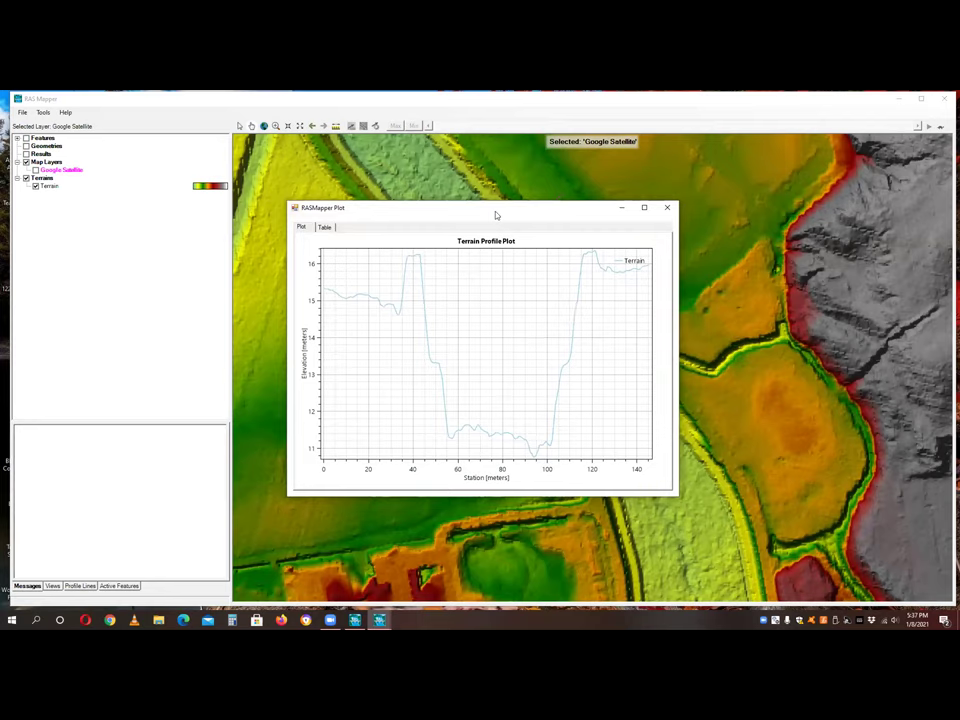
- Examine the elevations along the terrain profile beside the map, from embankment to riverbed, and show the station-elevation table
drag(495, 214, 181, 185)
mouse_move(115, 231)
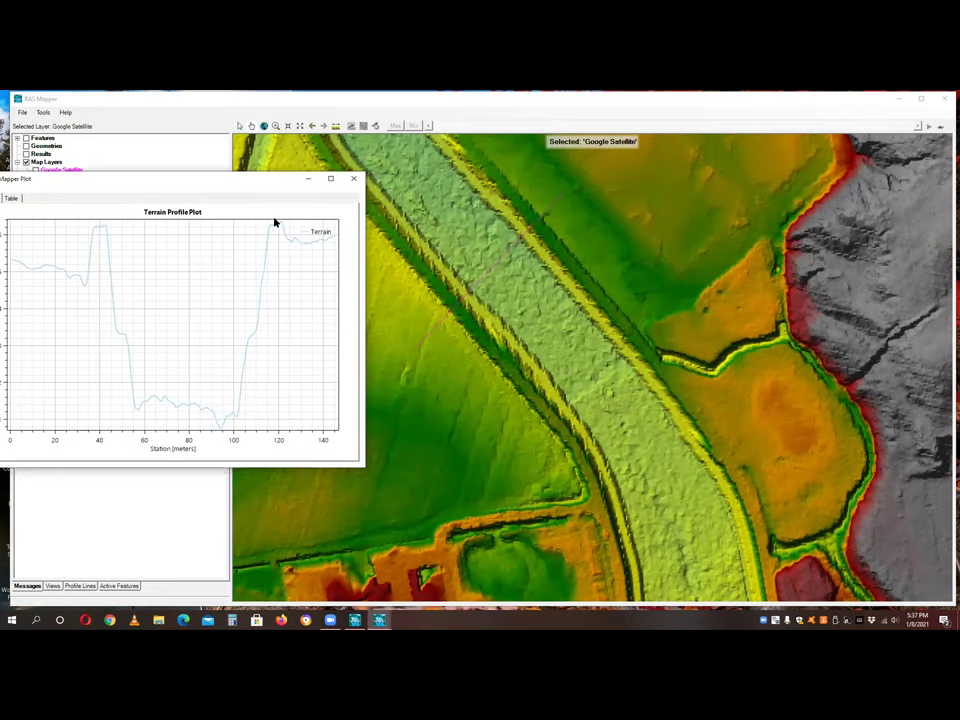
mouse_move(157, 382)
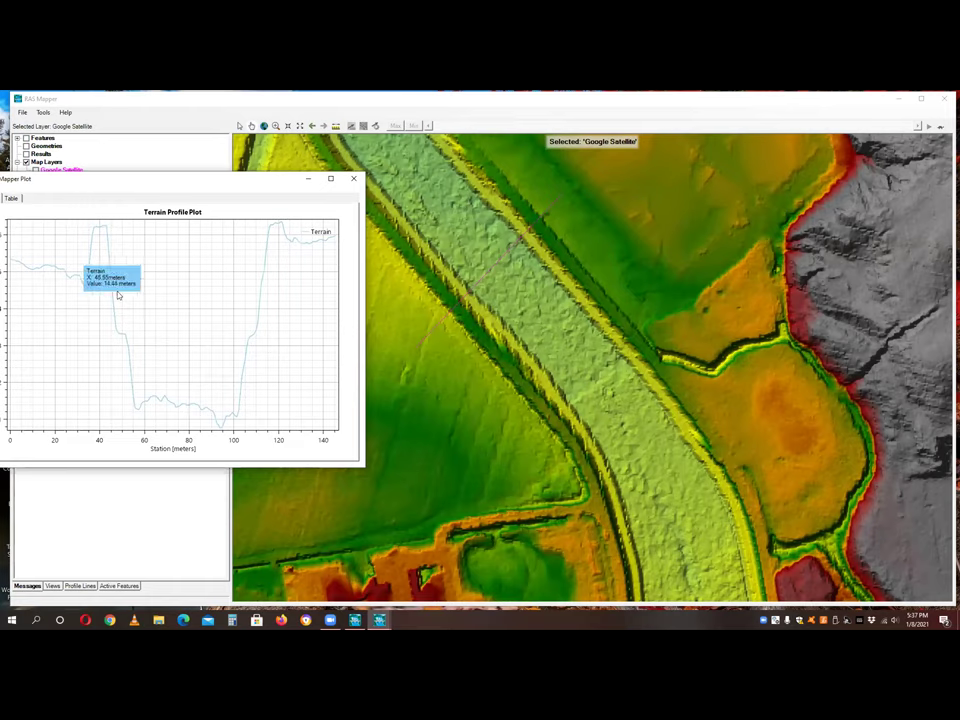
mouse_move(220, 427)
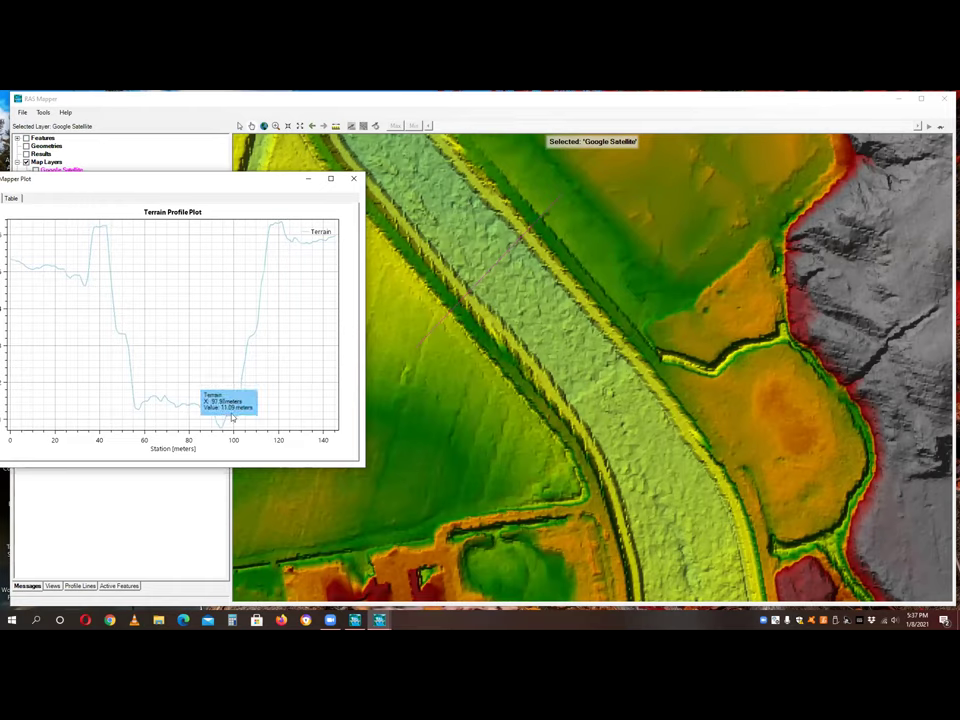
click(12, 199)
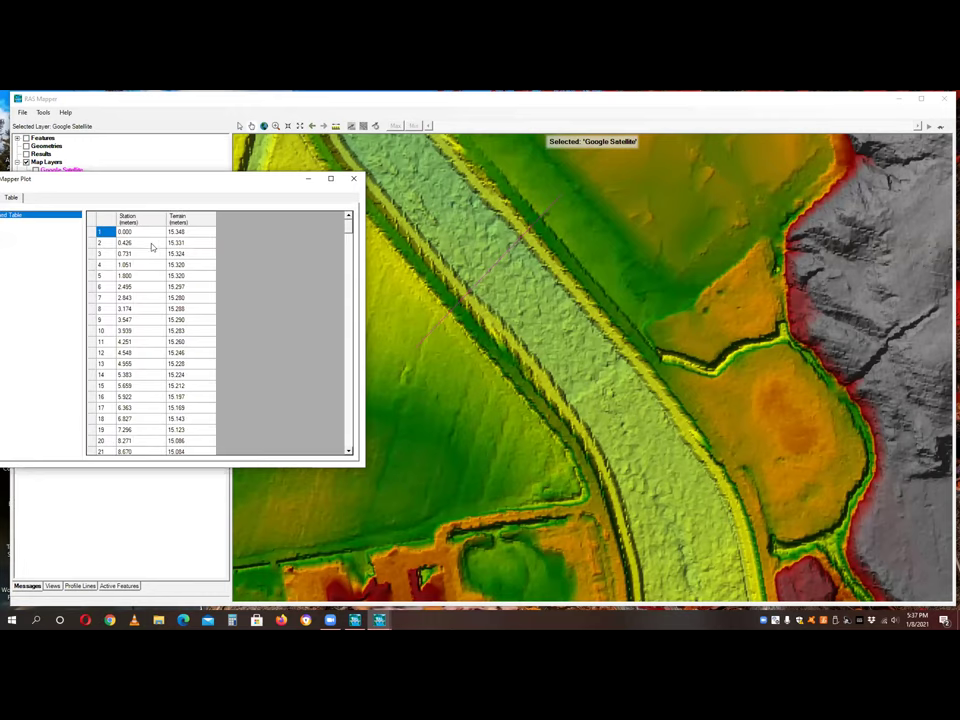
- Highlight the station and terrain values in the profile table, and close the profile plot
drag(120, 234, 183, 455)
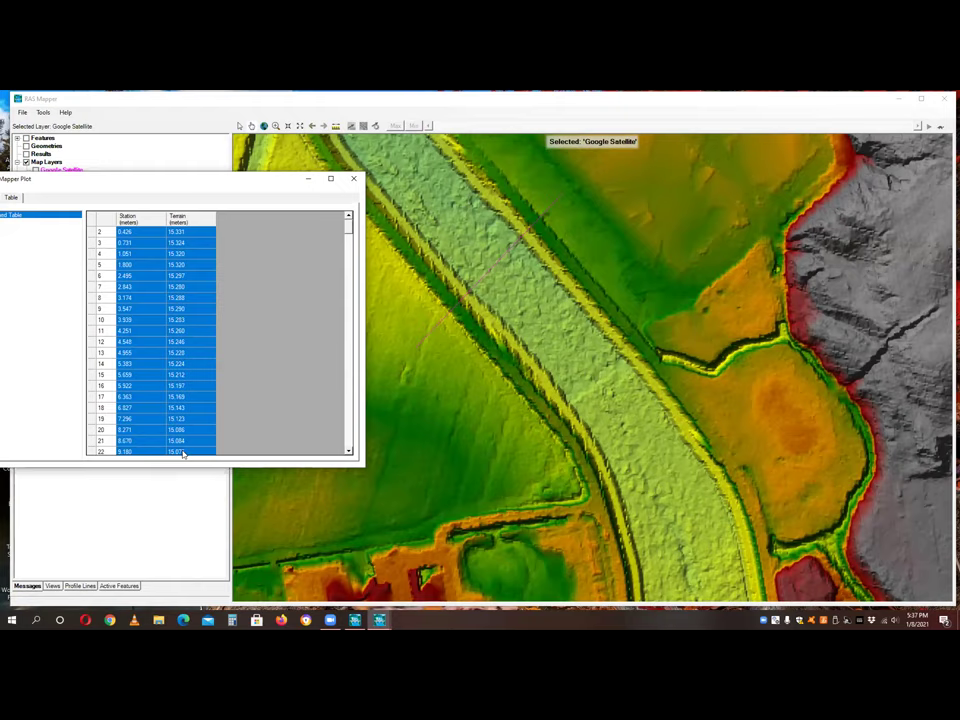
click(353, 178)
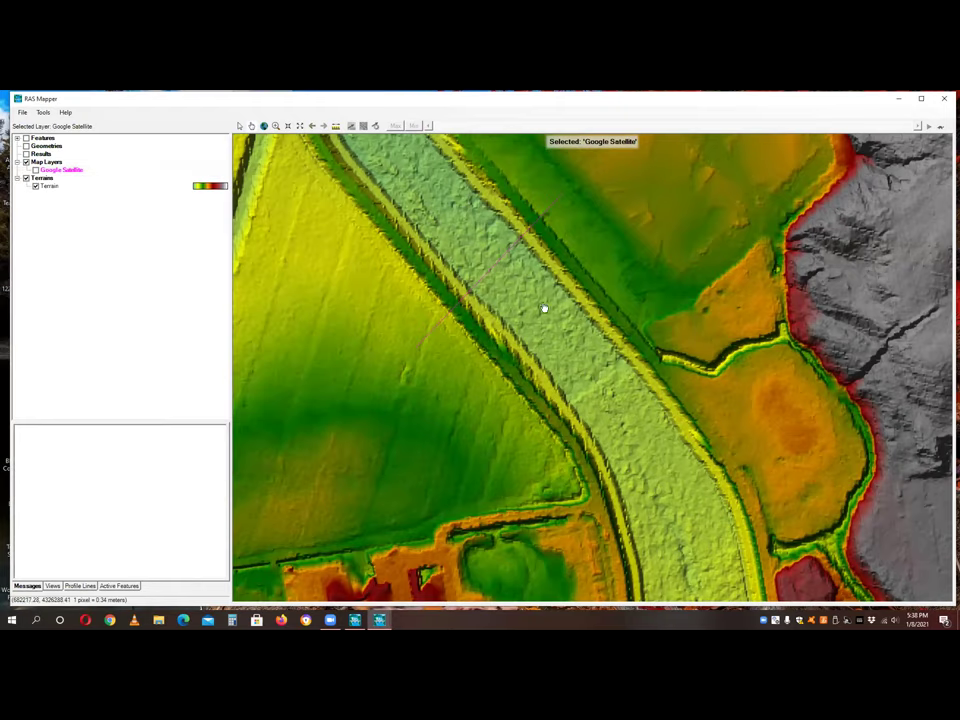
scroll(361, 270, down, 2)
scroll(361, 270, down, 1)
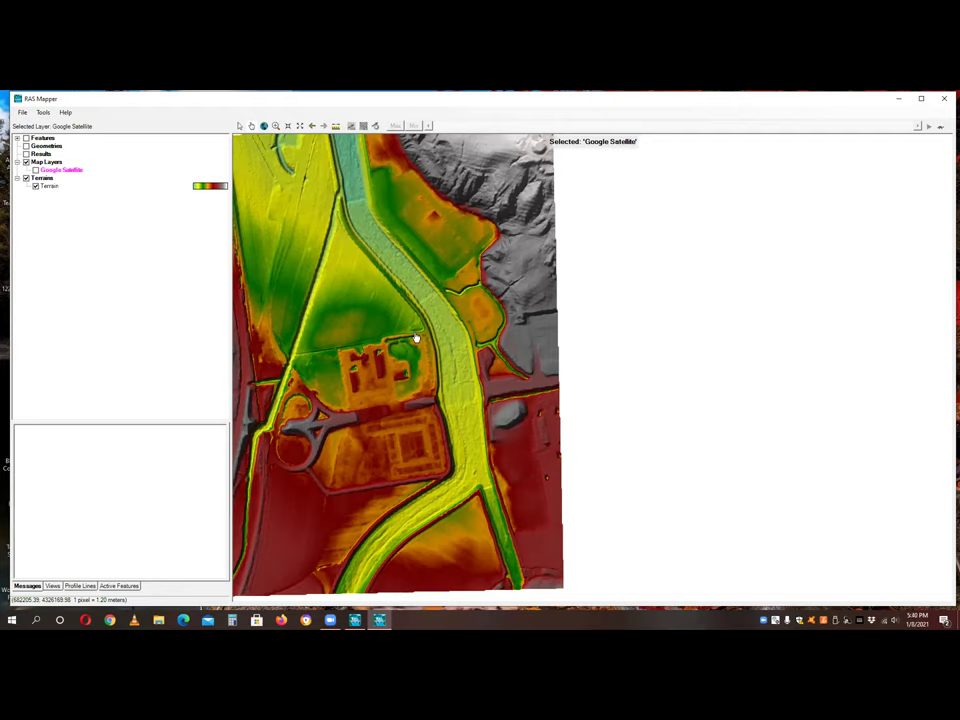
- Close RAS Mapper and launch HEC-RAS 5.0.7
click(944, 100)
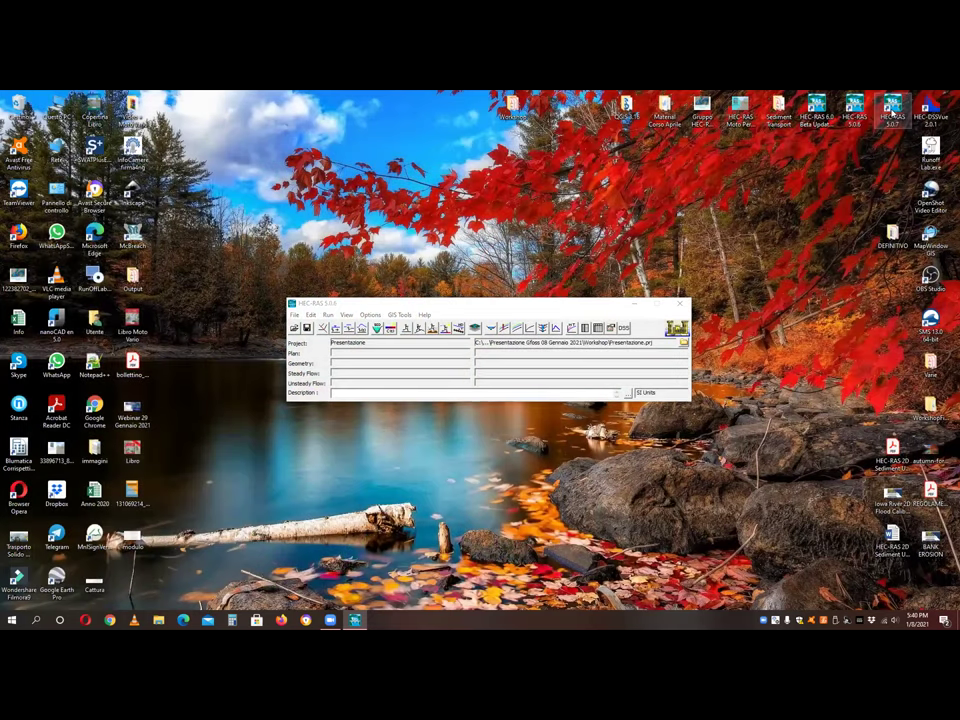
double_click(892, 110)
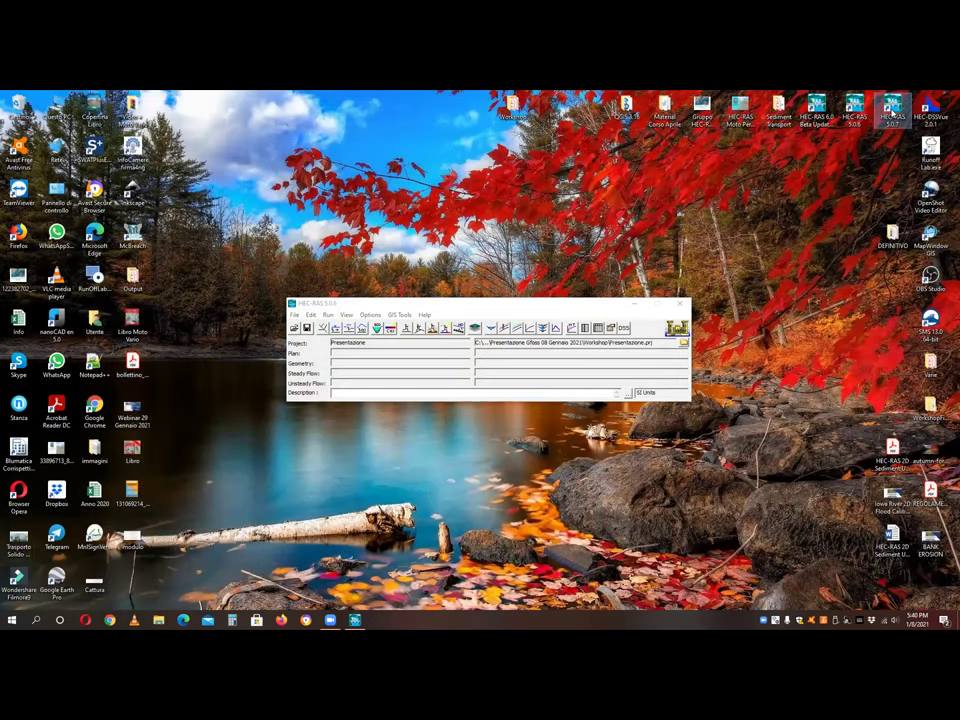
click(272, 309)
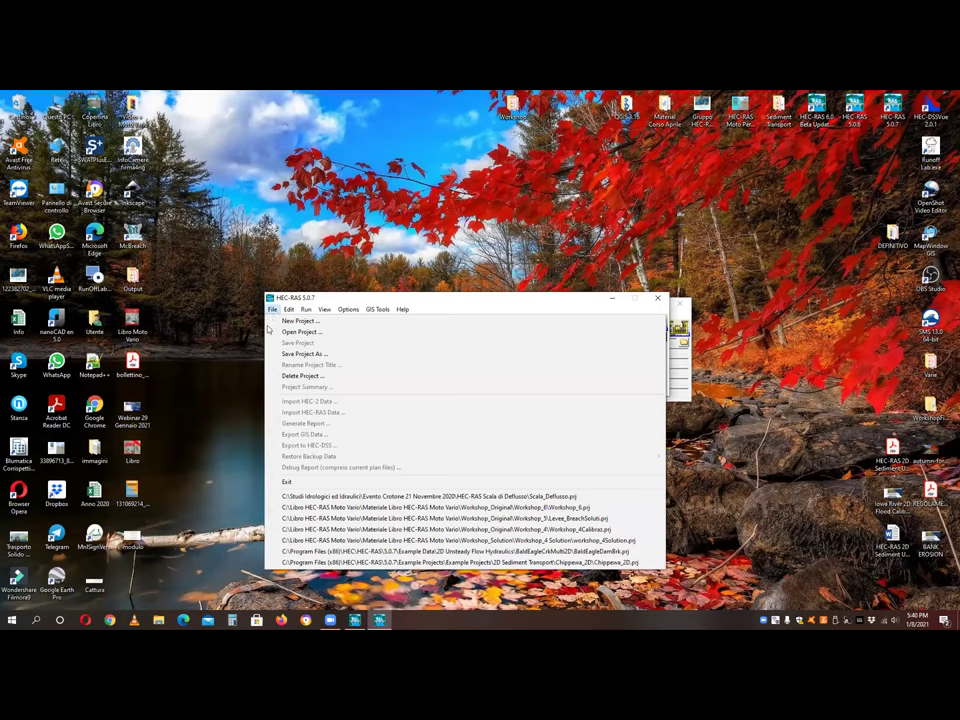
click(300, 331)
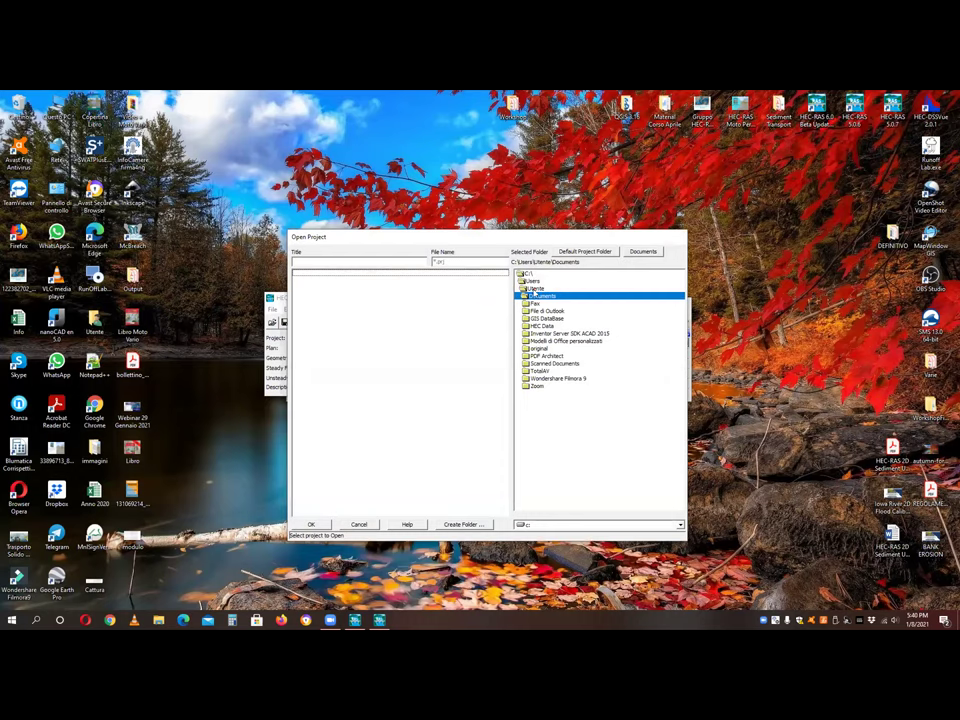
double_click(527, 274)
double_click(550, 333)
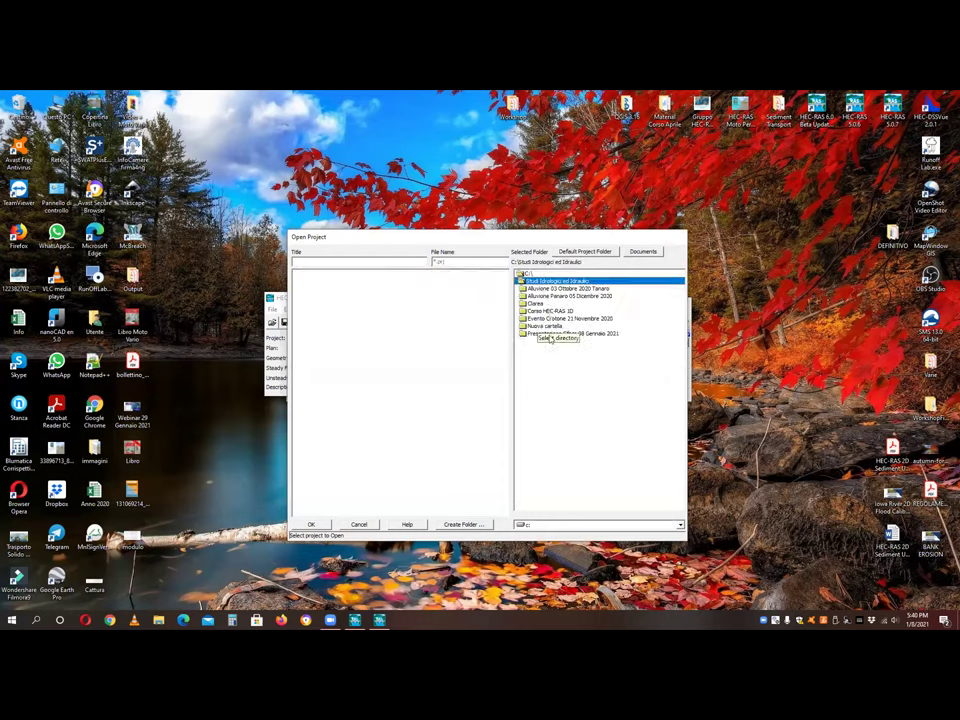
double_click(527, 274)
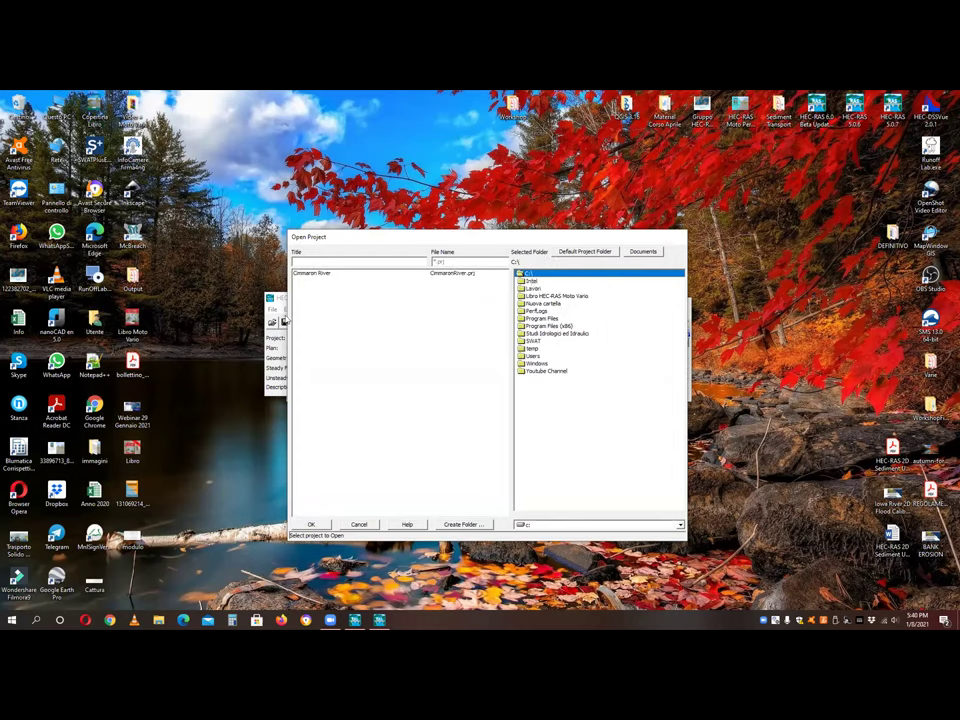
click(360, 525)
- Open the recent example project BaldEagleDamBrk.prj and display its geometry with cross sections and storage areas
click(272, 309)
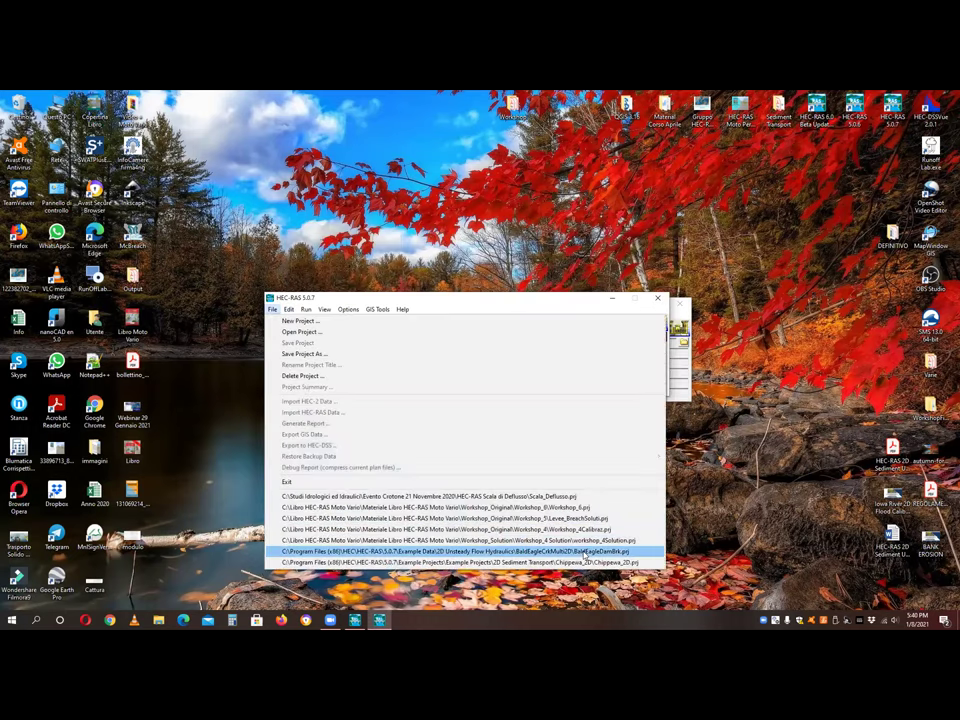
click(588, 551)
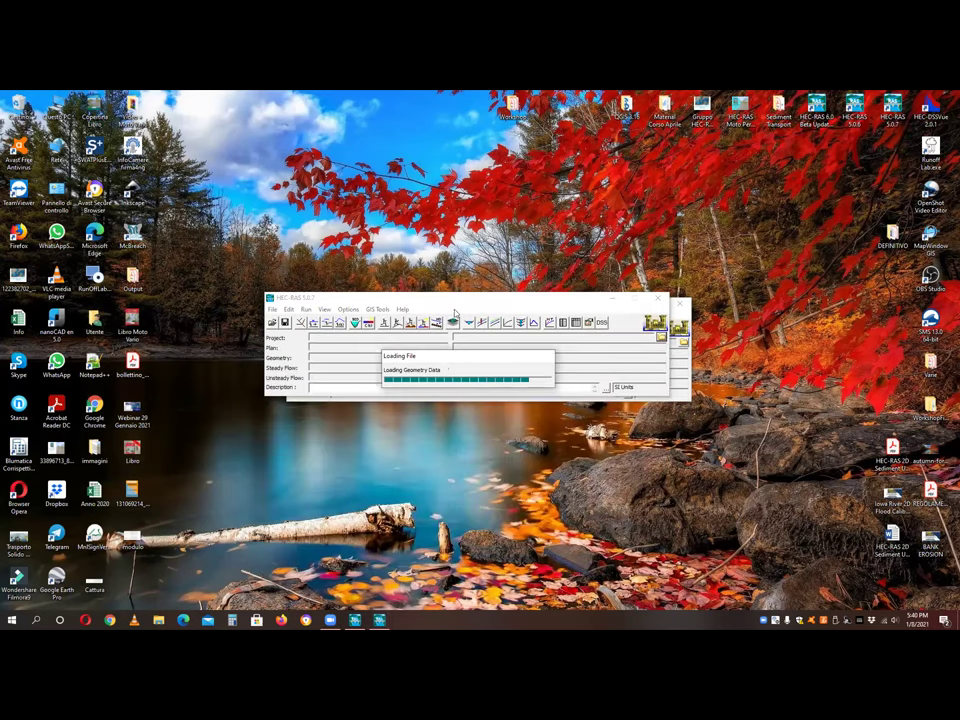
click(300, 322)
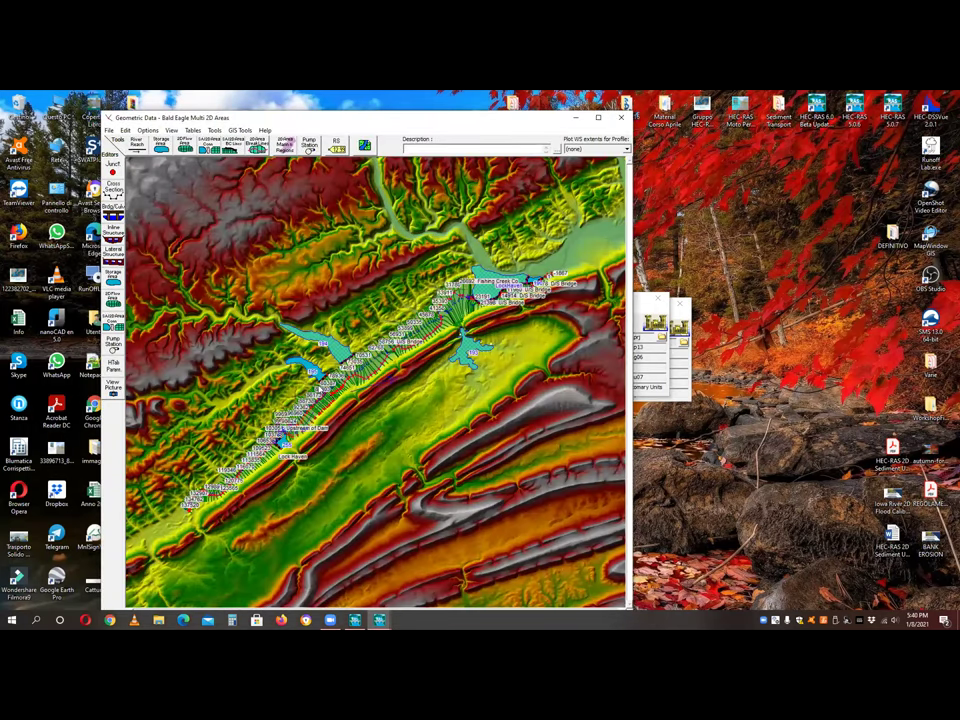
scroll(340, 370, up, 1)
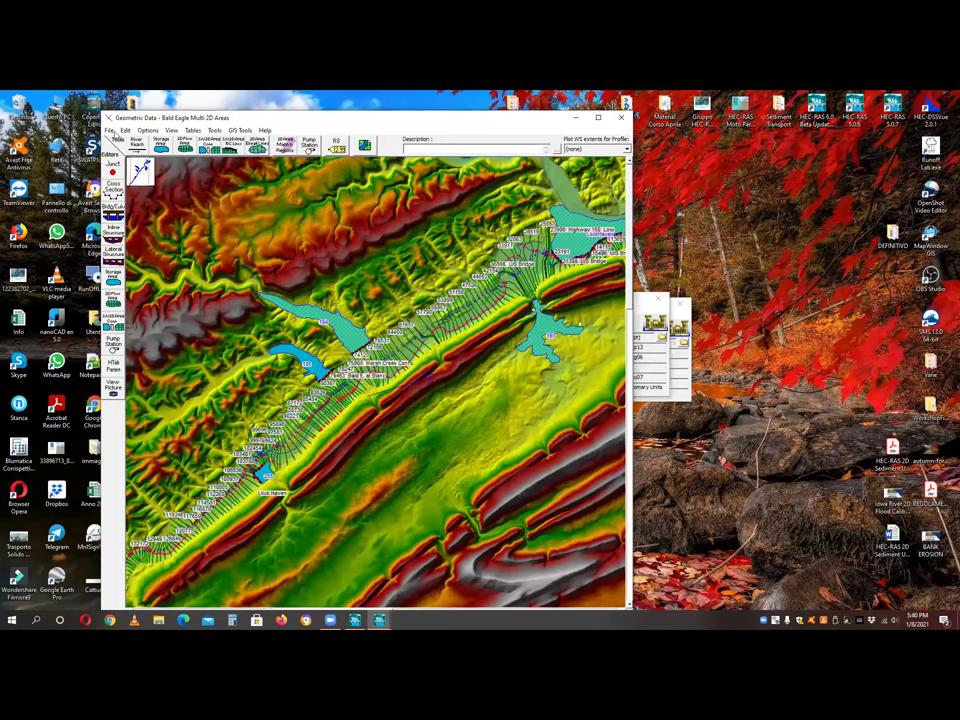
- Load the 2D to 2D Connection geometry file and examine its computational mesh over the terrain
click(109, 130)
click(135, 152)
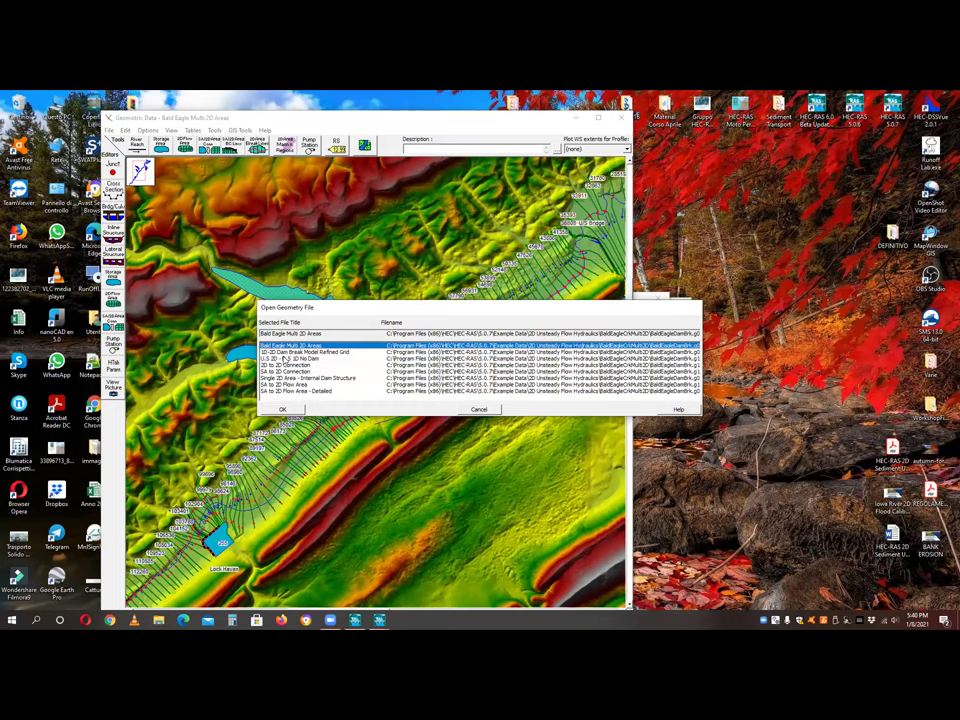
click(286, 364)
click(284, 410)
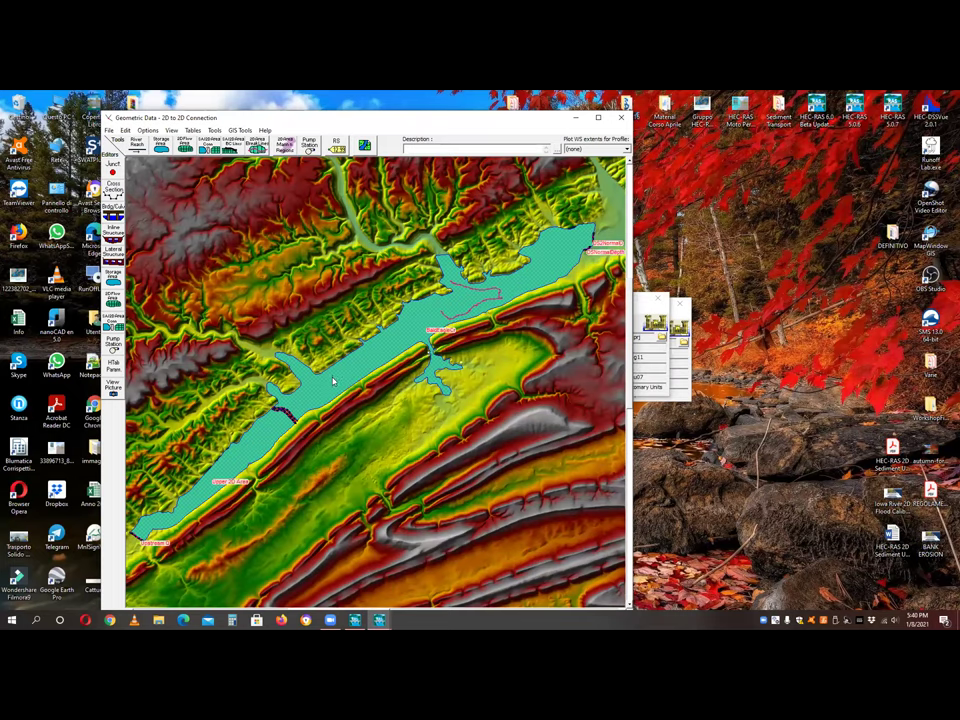
scroll(334, 380, up, 1)
scroll(332, 388, up, 1)
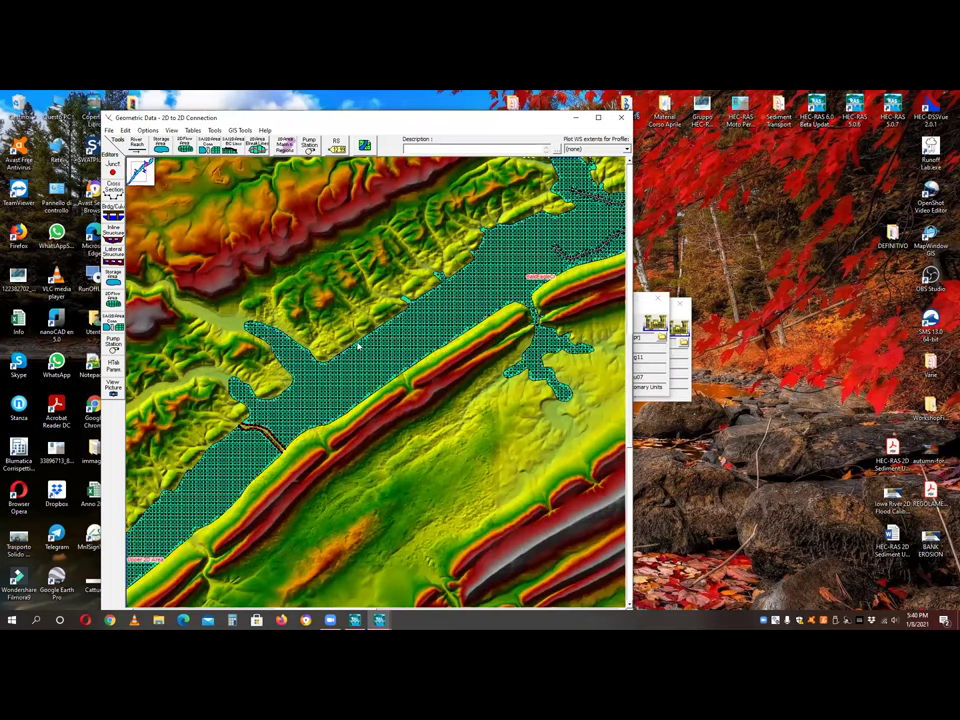
scroll(358, 346, up, 1)
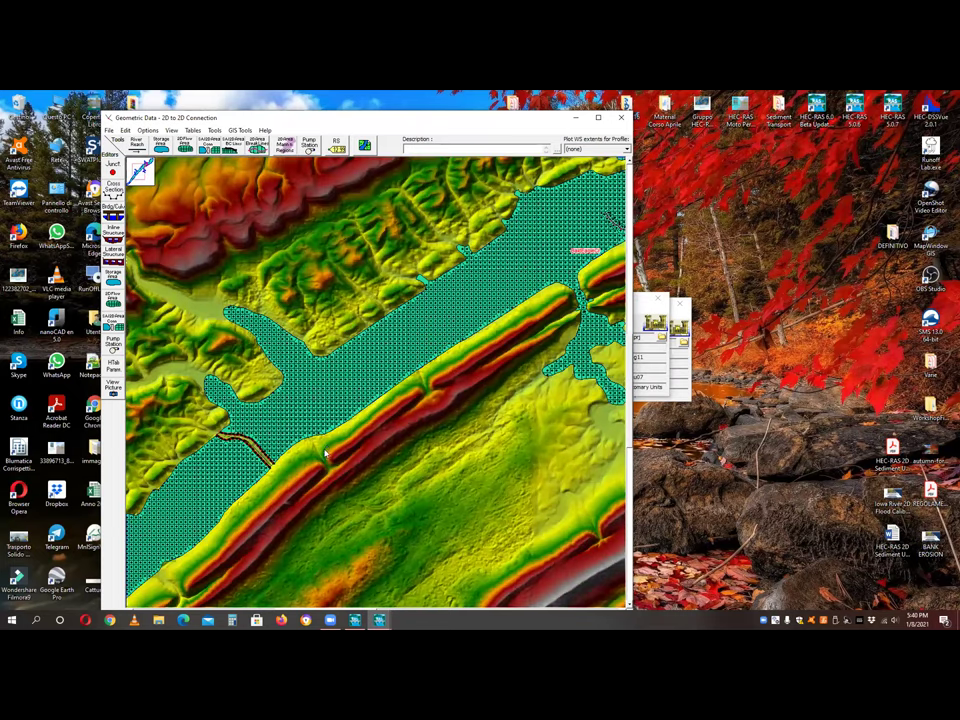
scroll(453, 293, down, 1)
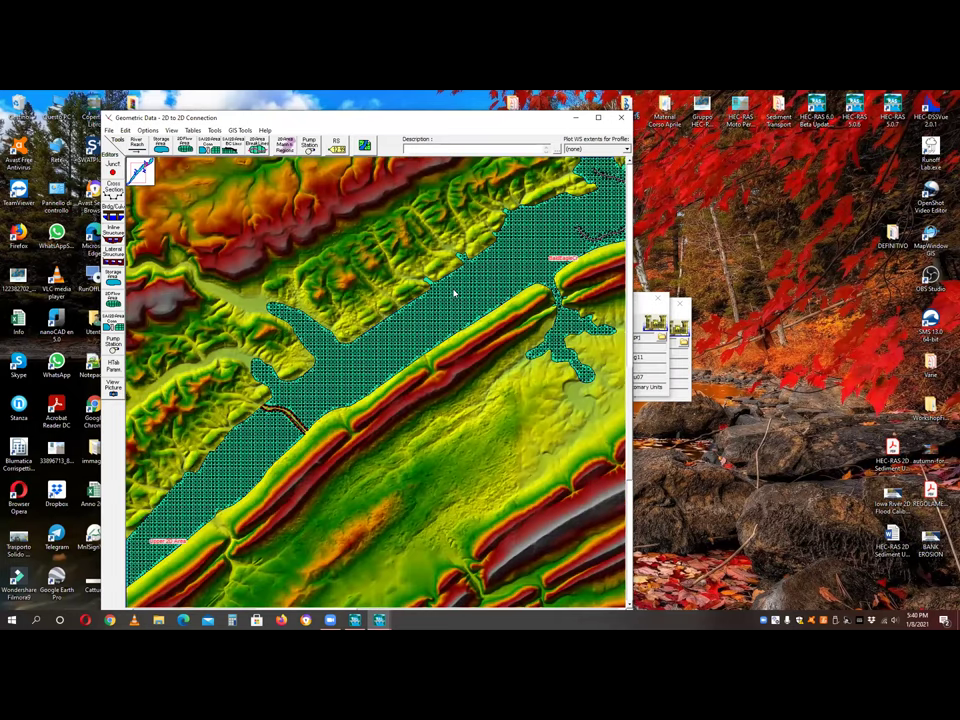
scroll(454, 293, down, 1)
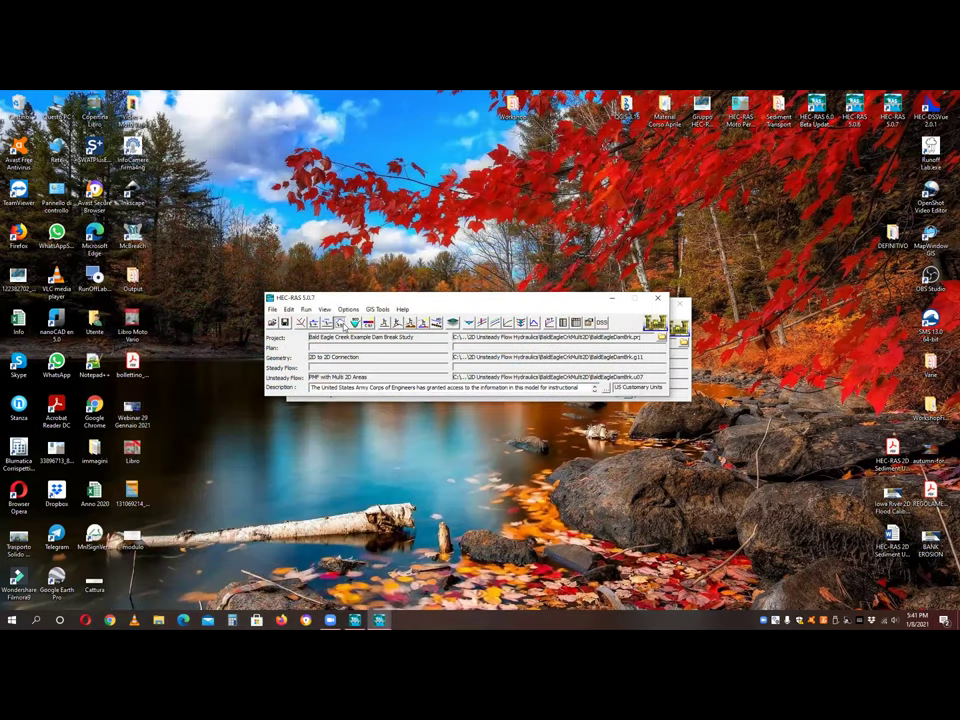
- Plot the upstream flow hydrograph at RS 137520 from the unsteady flow data, examine it enlarged, and close it
click(341, 322)
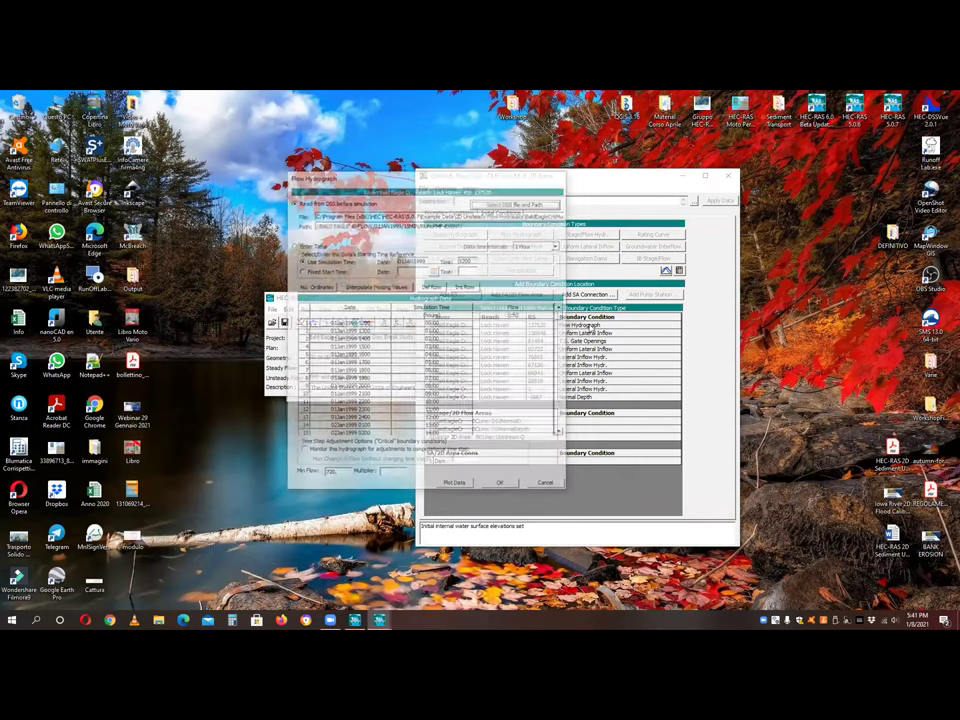
click(455, 486)
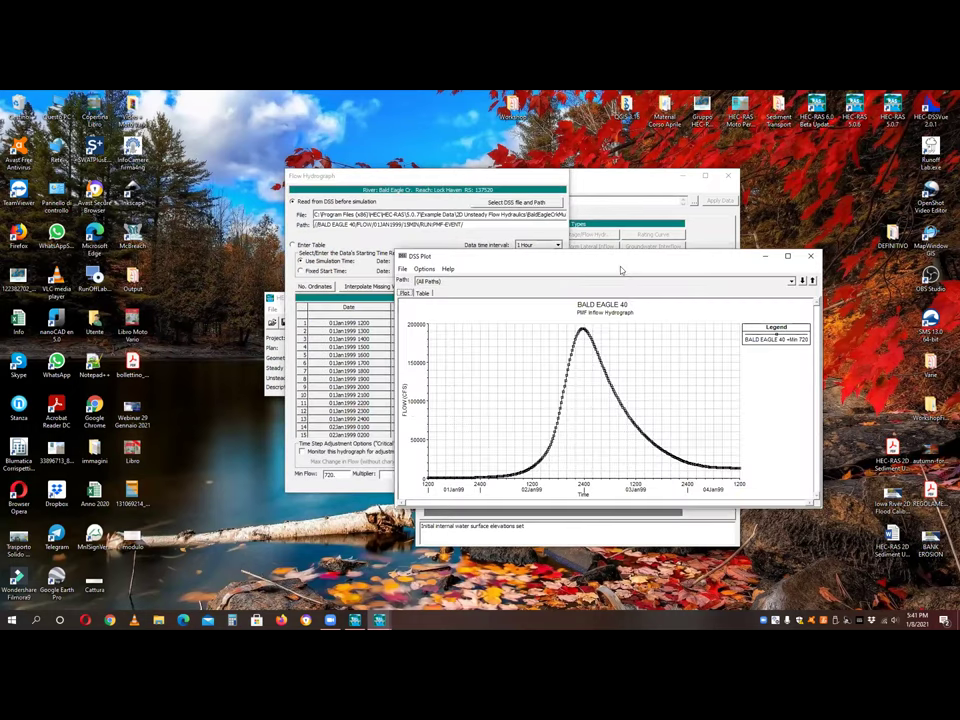
drag(560, 256, 282, 126)
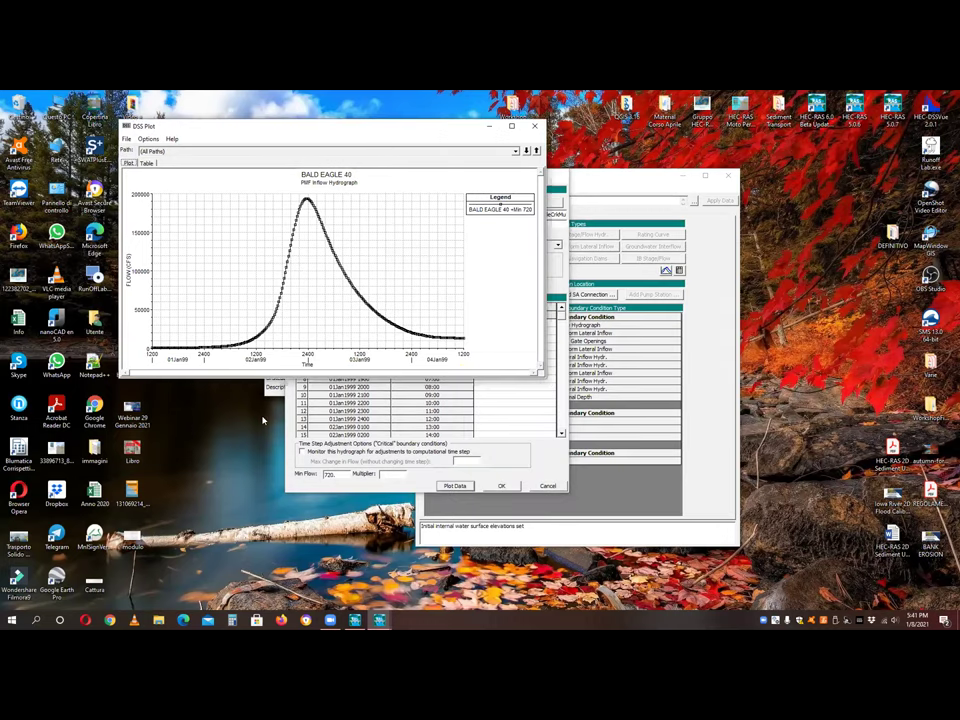
drag(547, 379, 731, 556)
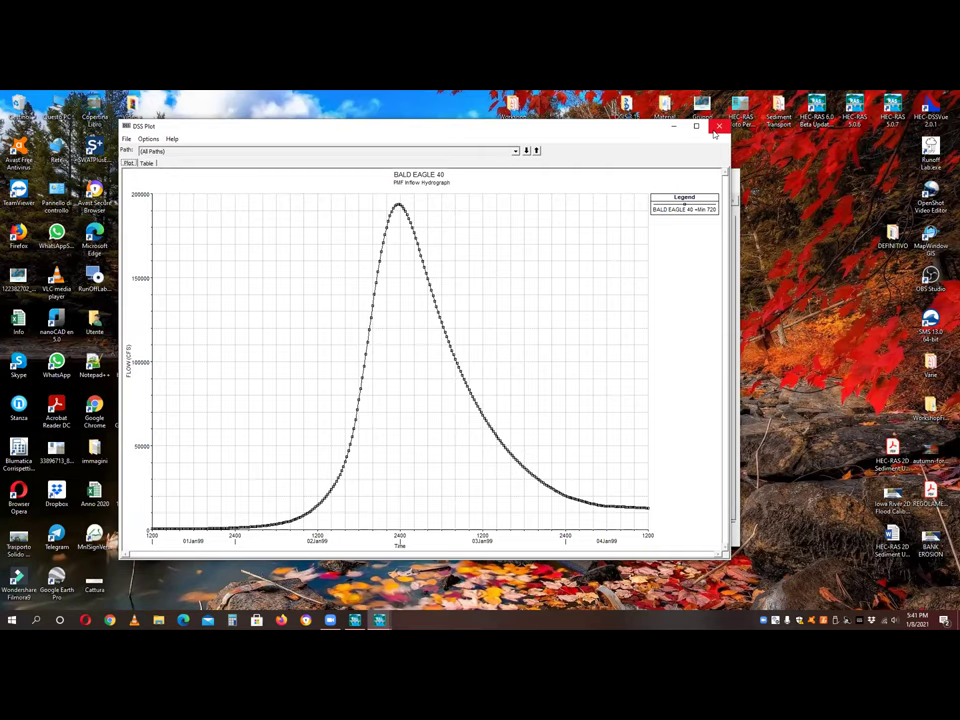
click(716, 128)
click(500, 487)
- Request the stage and flow hydrograph for the Upstream Q boundary condition line, and close the plot and geometry editor
click(295, 322)
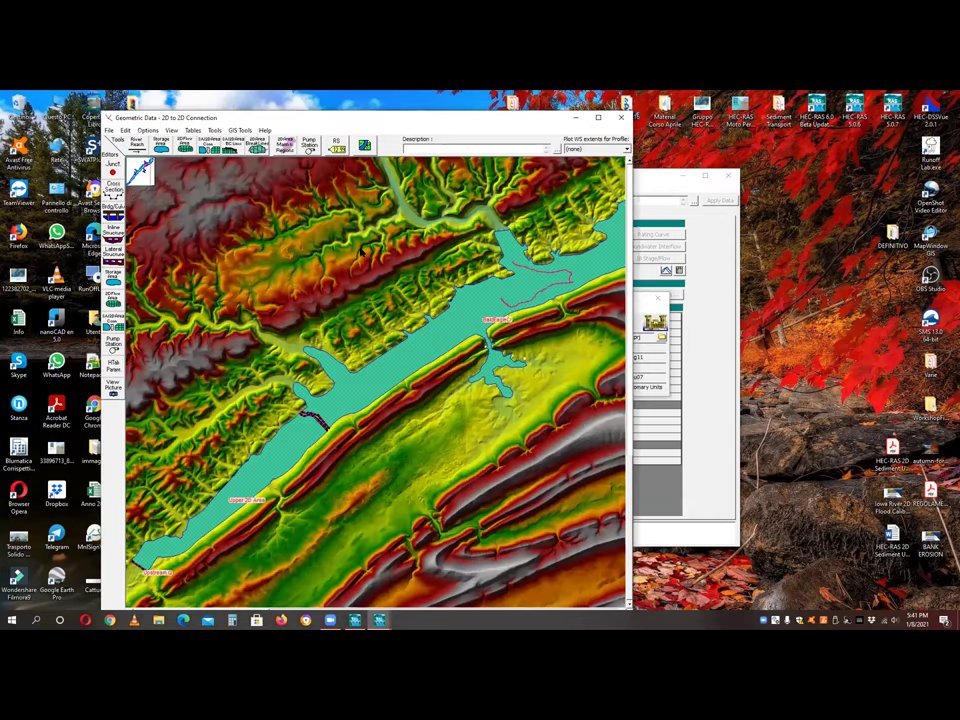
scroll(131, 605, up, 2)
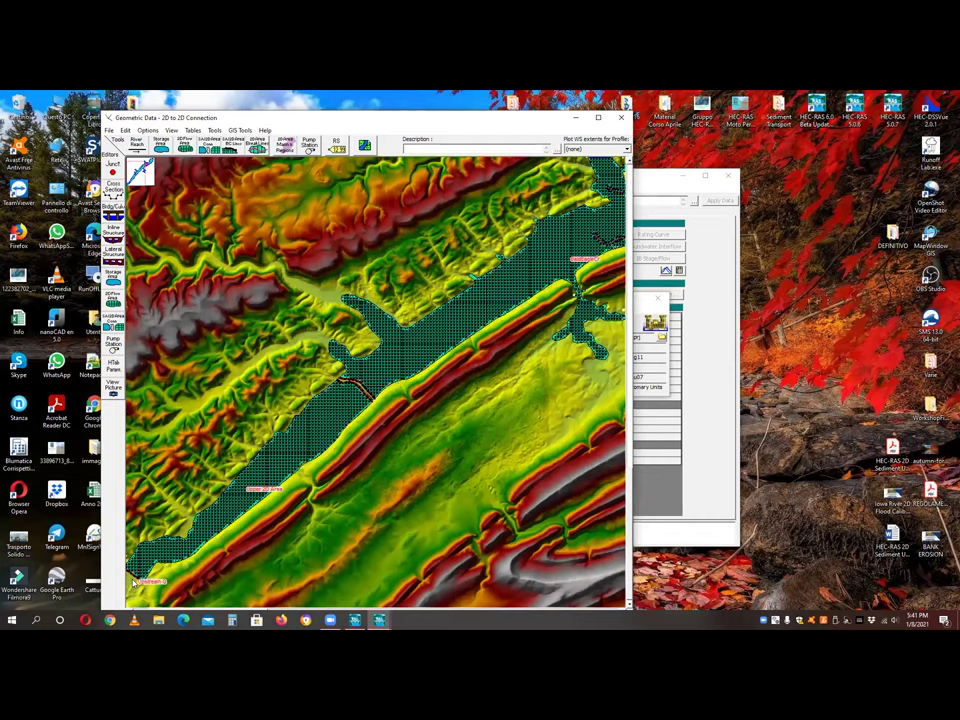
right_click(142, 587)
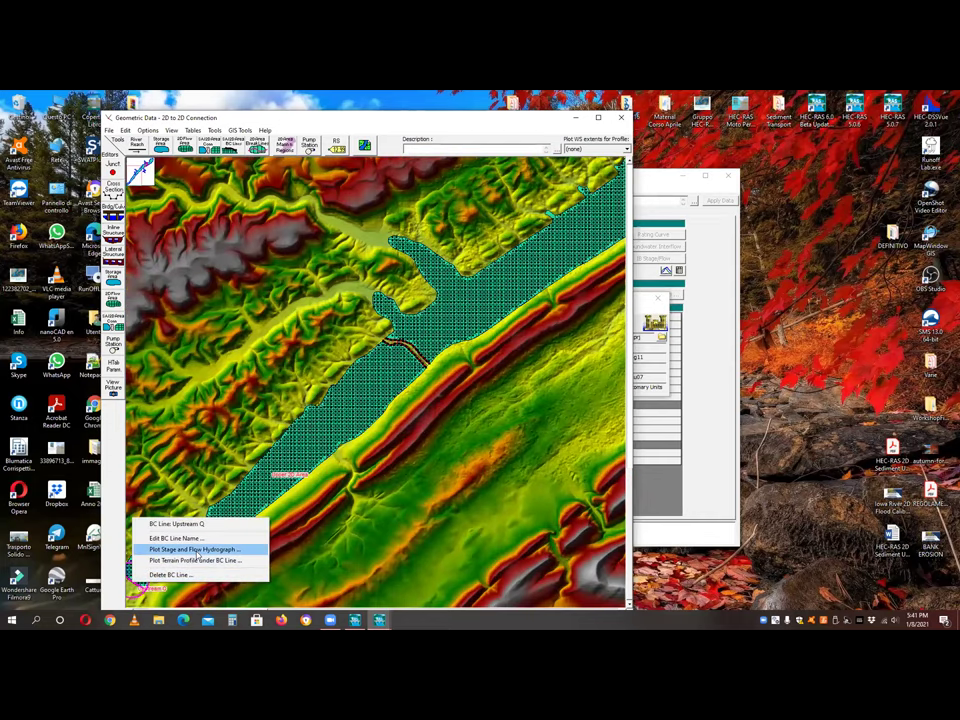
click(196, 550)
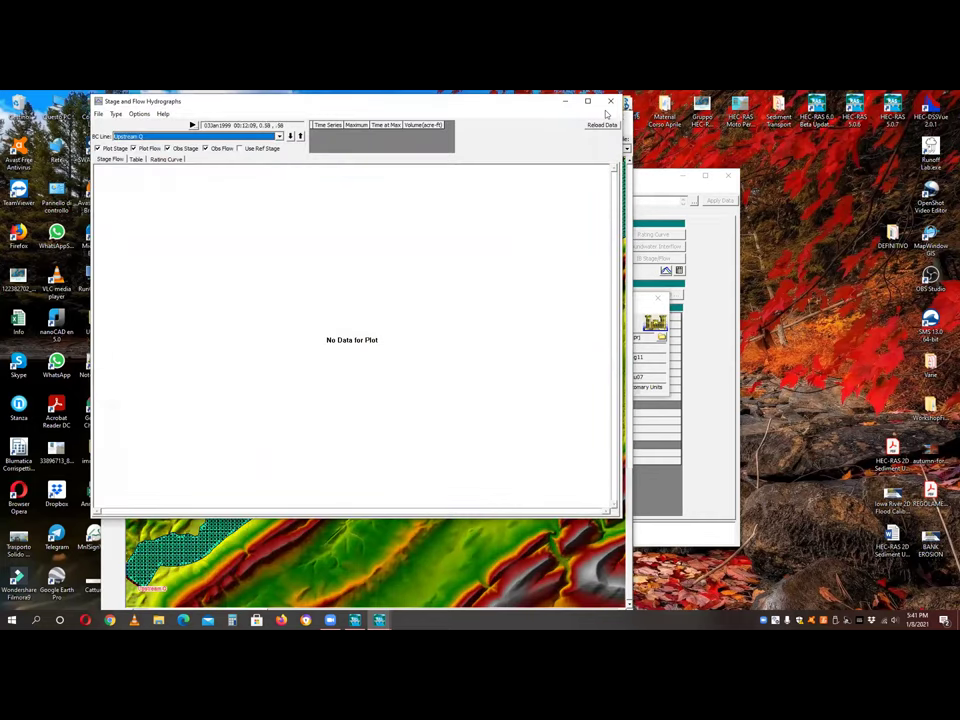
click(610, 101)
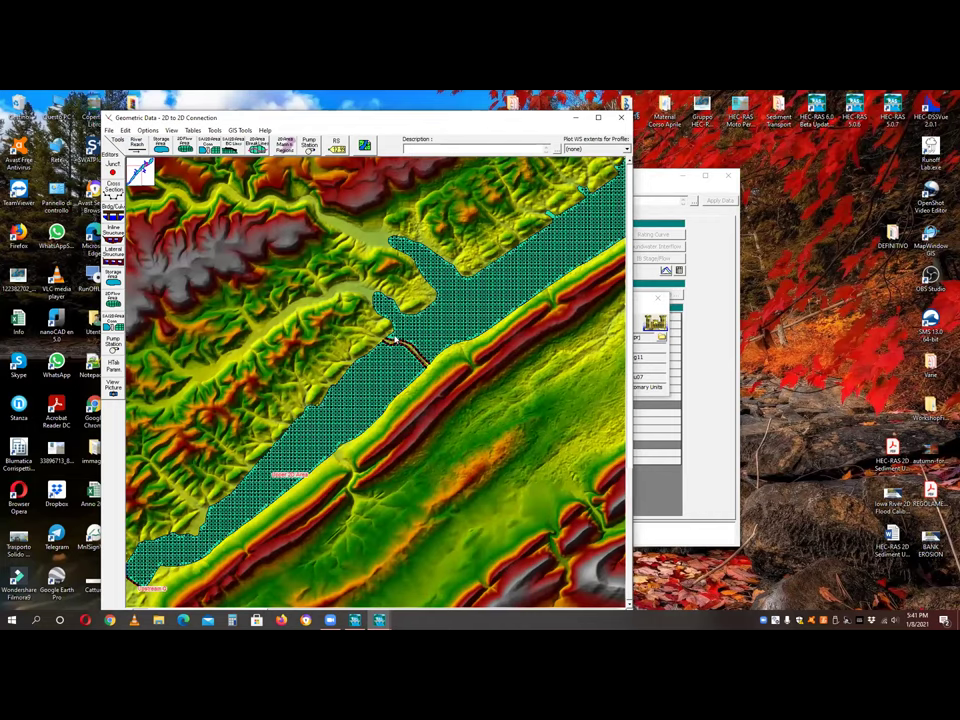
key(alt+F4)
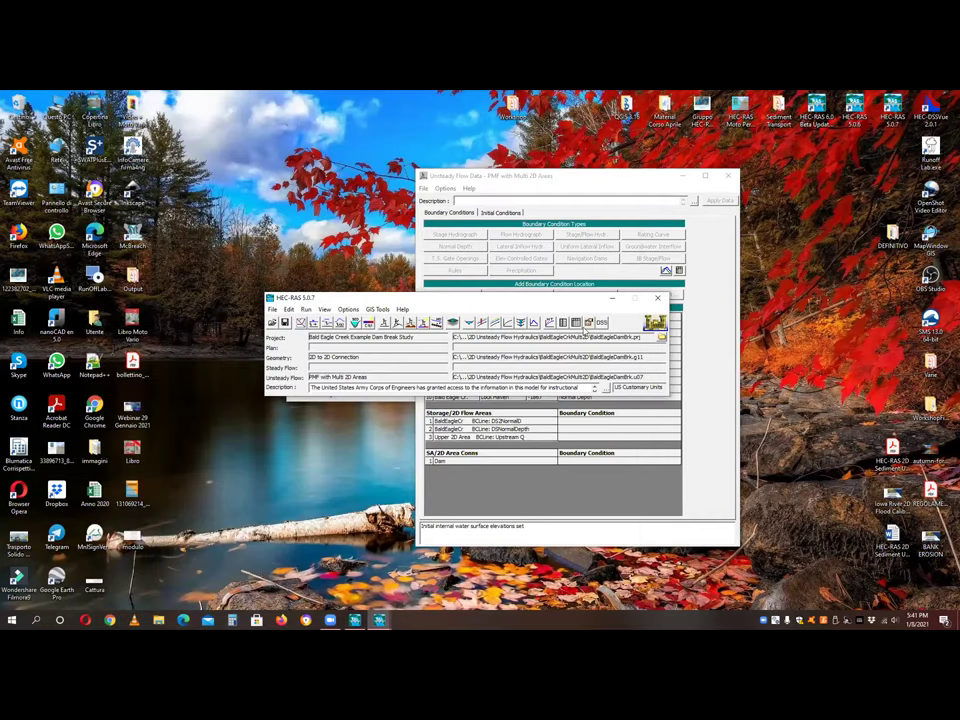
- Review the flow hydrograph boundary condition at RS 137520 again, and close the unsteady flow data
click(600, 323)
double_click(348, 366)
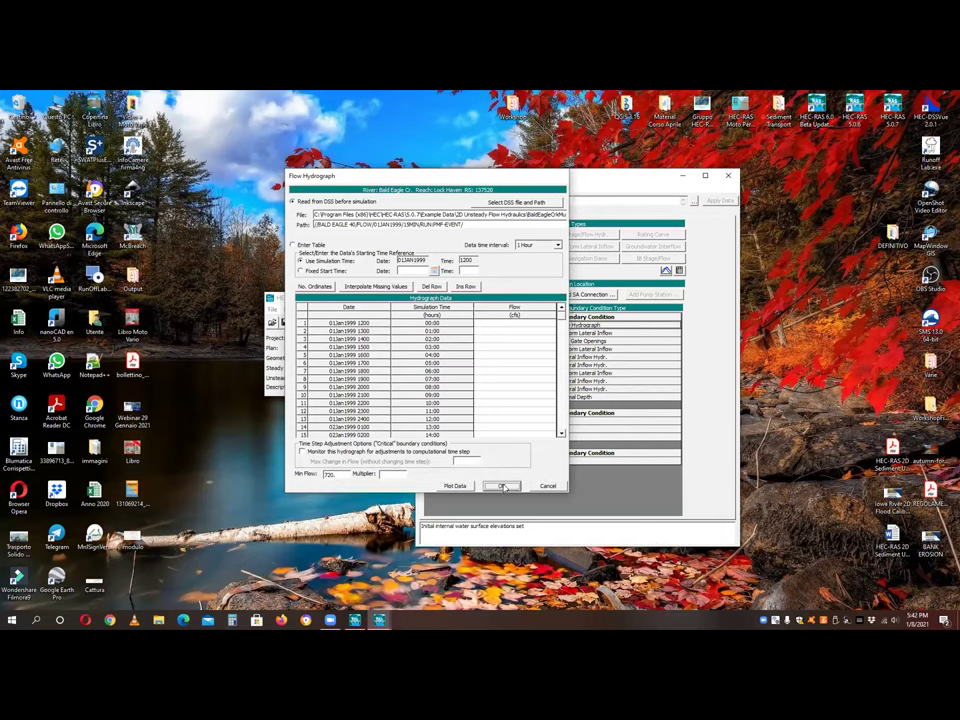
click(501, 485)
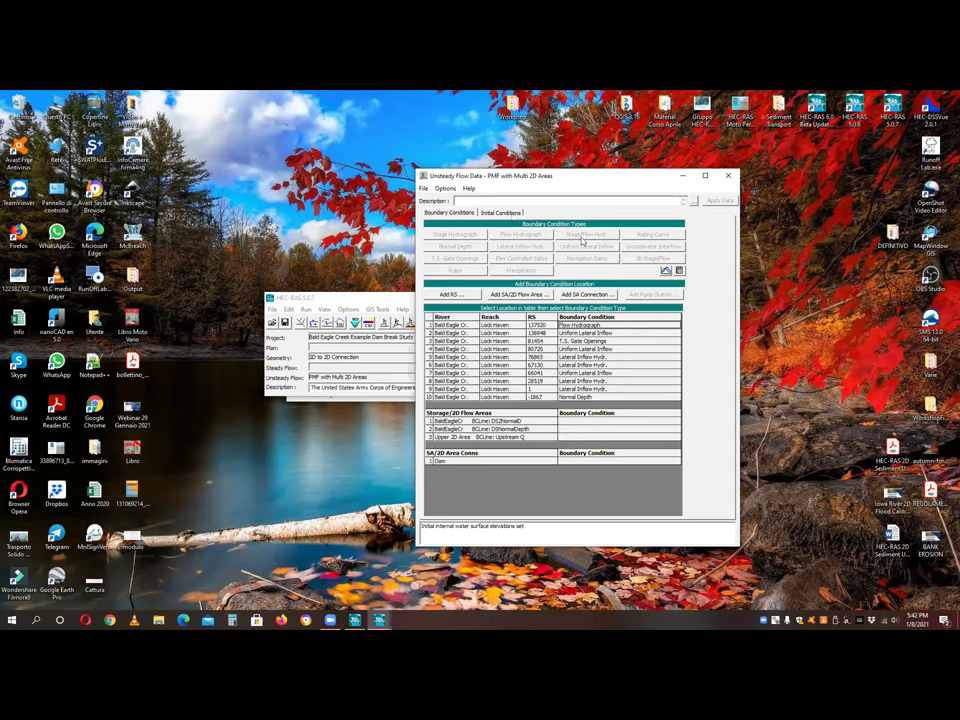
click(728, 175)
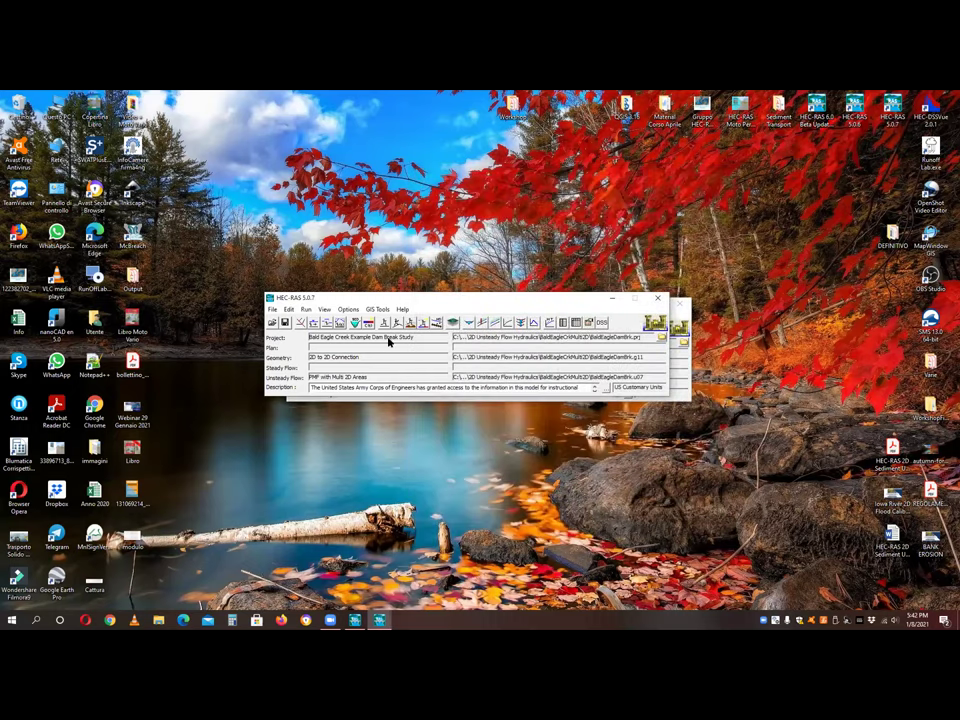
- Review the unsteady flow analysis setup, including programs to run, simulation time window and computation settings, and close it
click(410, 322)
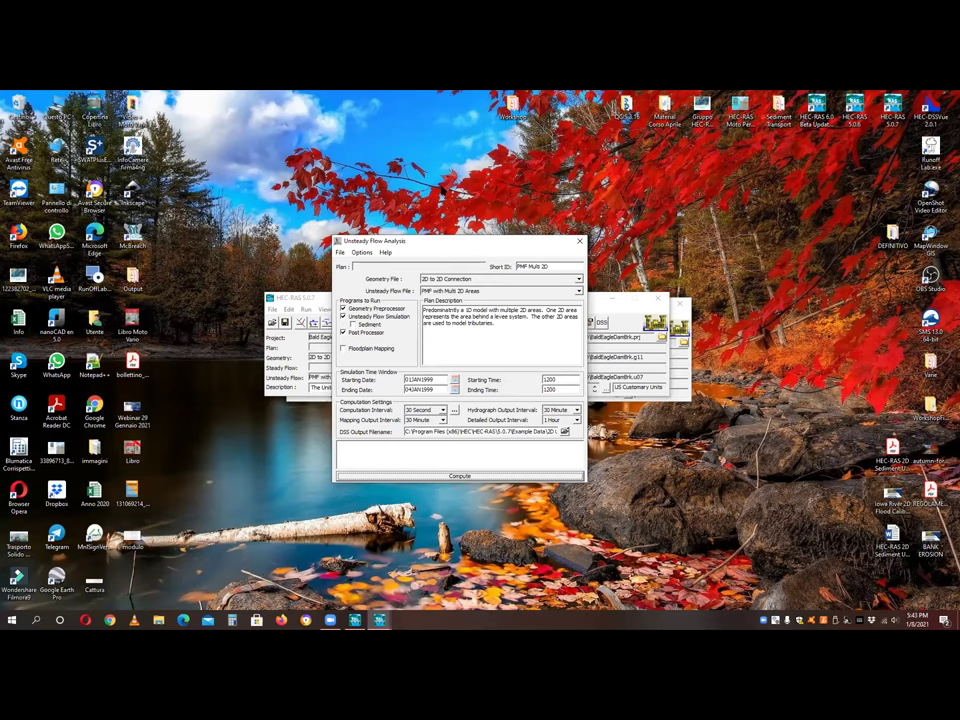
key(alt+F4)
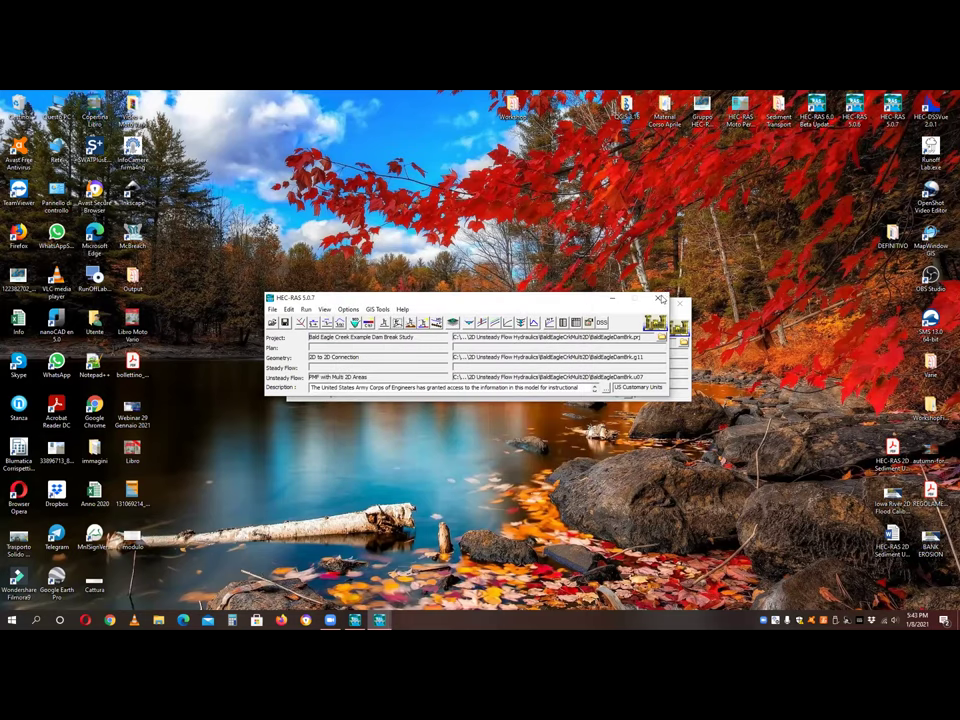
- Close HEC-RAS 5.0.7 and return to the Presentazione terrain in RAS Mapper
key(alt+F4)
click(496, 386)
drag(481, 311, 463, 318)
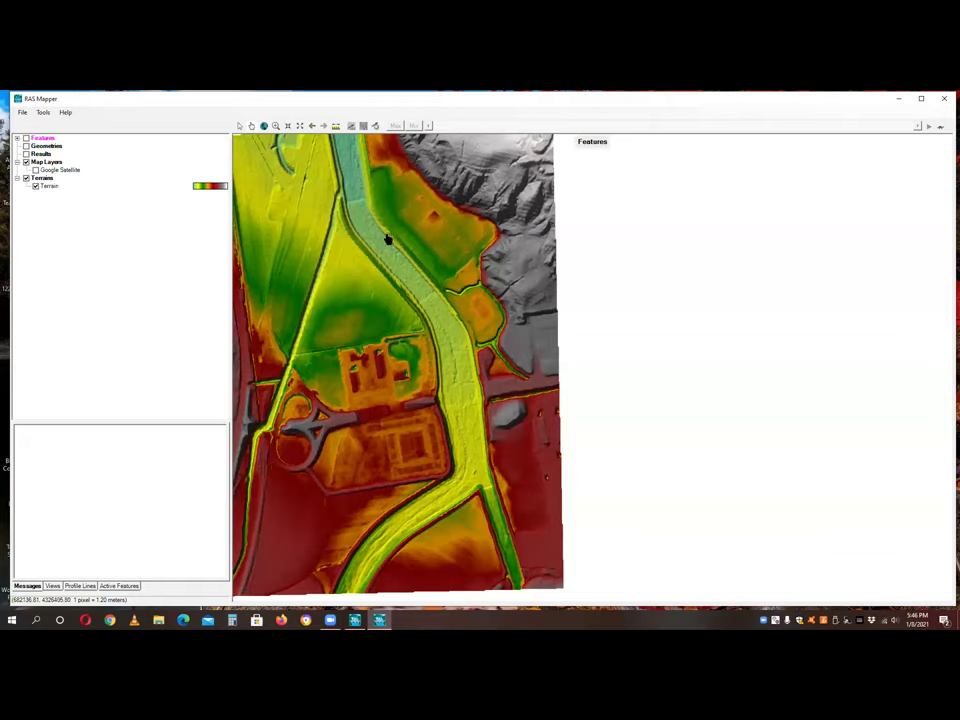
- Add a new geometry named Sezioni_1D to the project's geometries
click(44, 146)
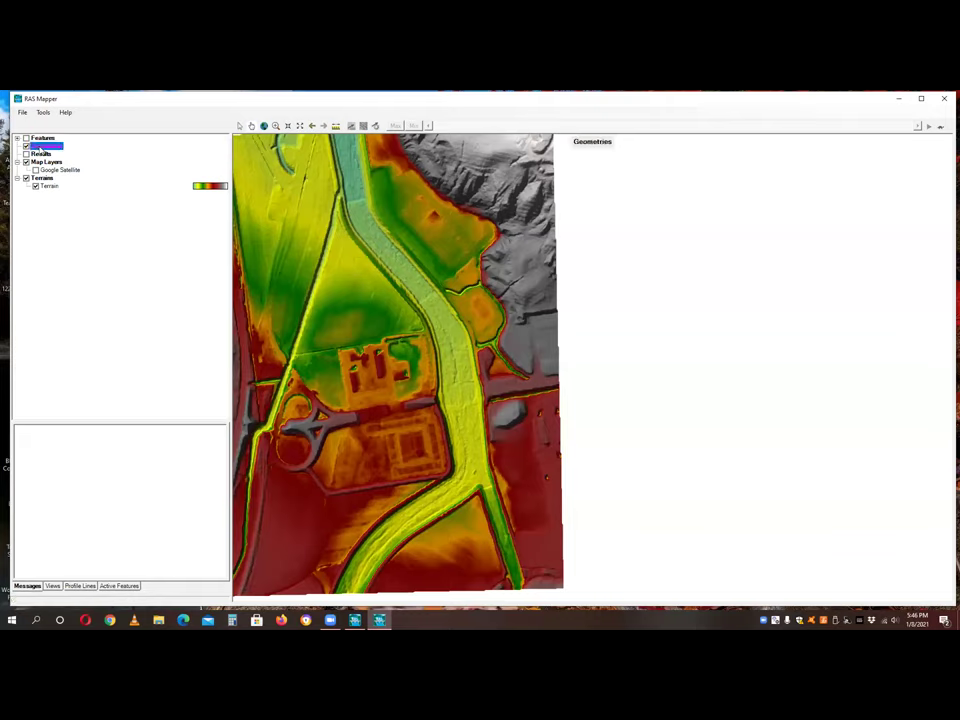
right_click(44, 146)
click(45, 192)
right_click(51, 149)
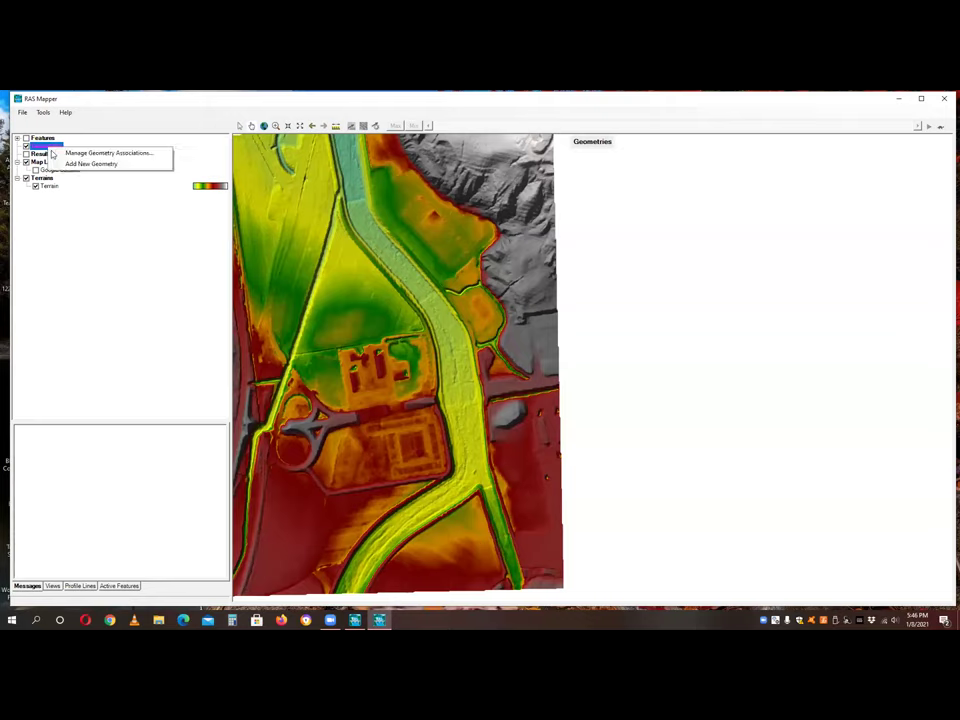
click(88, 163)
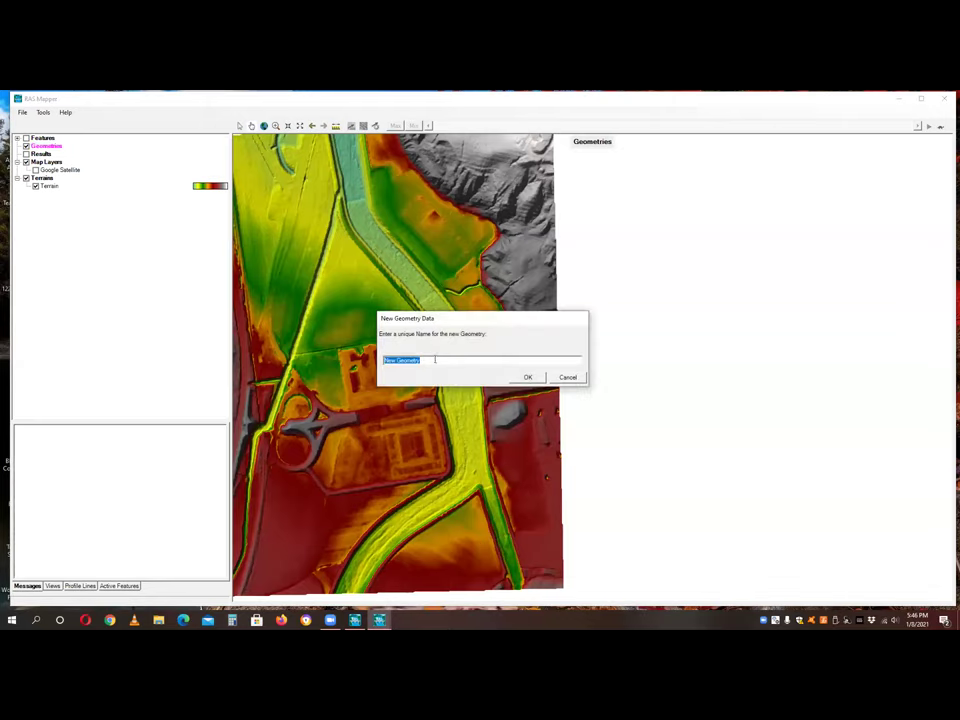
text(Sezioni_1D)
key(Return)
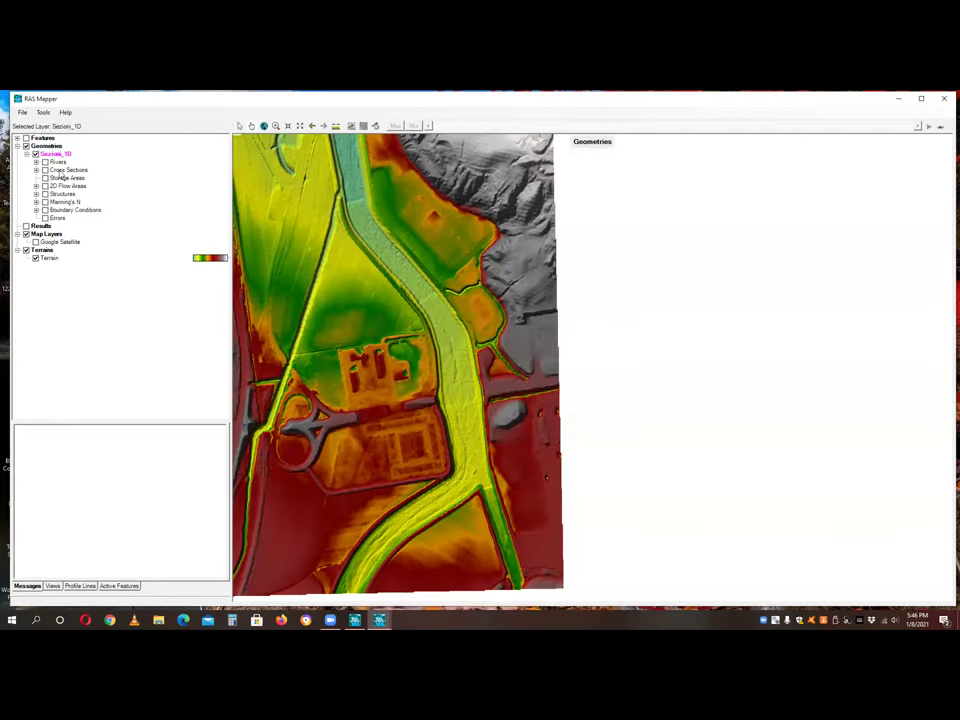
- Show the Rivers layer of Sezioni_1D and start editing its geometry
click(36, 162)
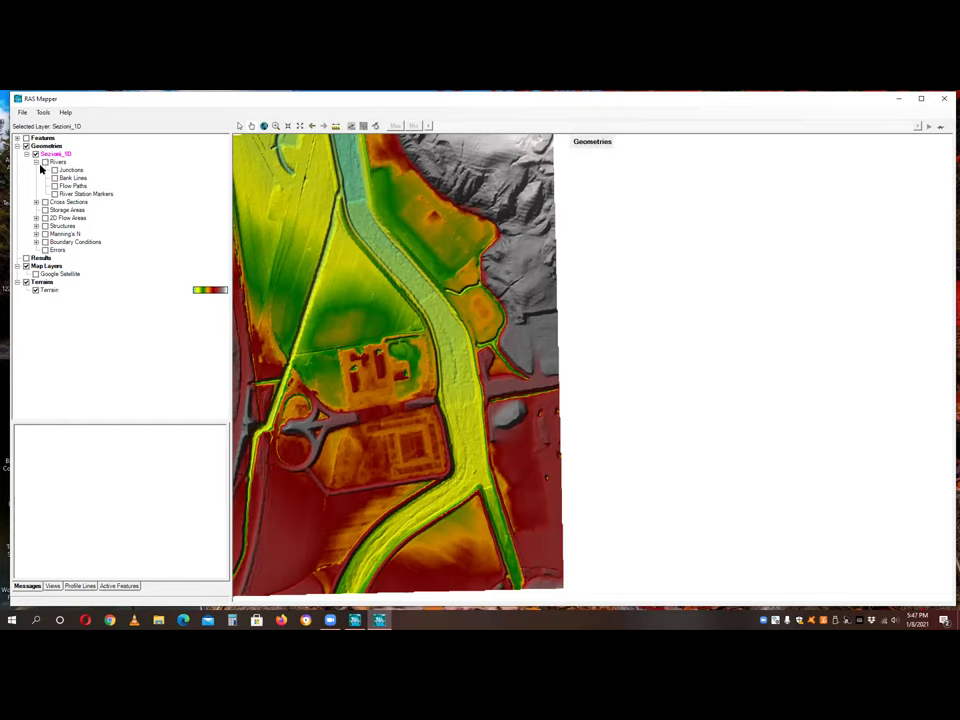
click(45, 162)
click(58, 163)
right_click(60, 166)
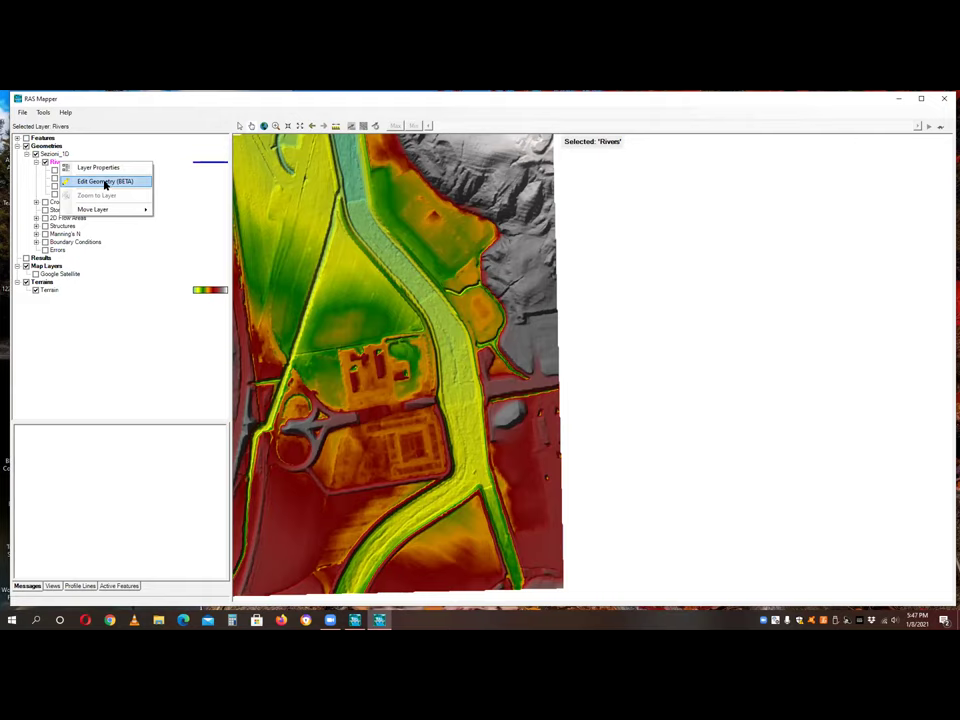
click(105, 182)
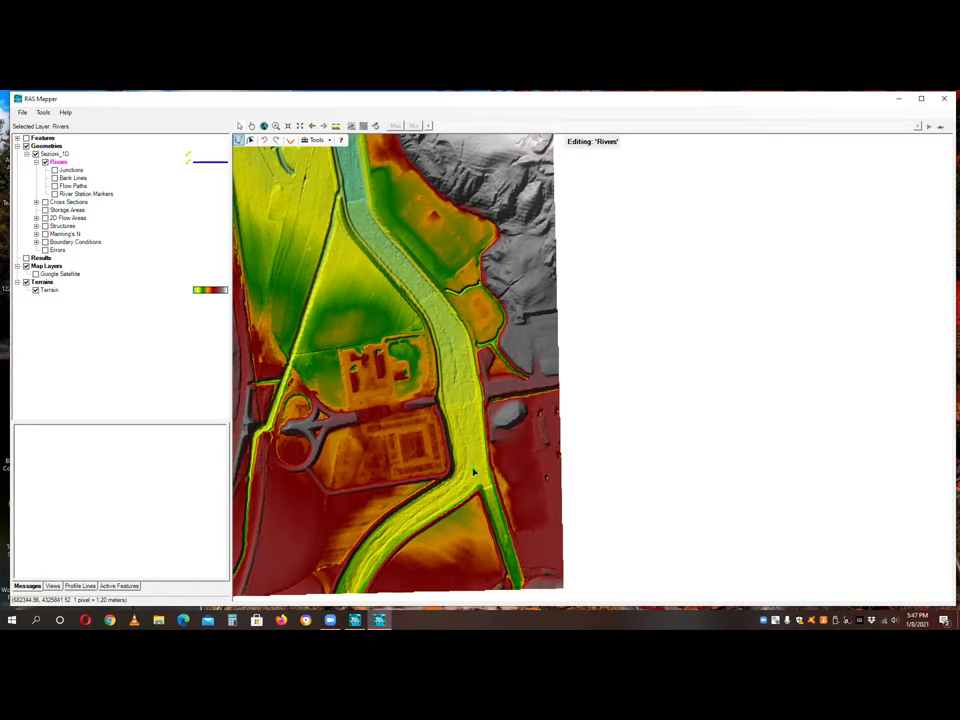
- Draw the river centreline along the main channel, from just above the southern fork northward to the bend near the channel's upper end
double_click(473, 463)
click(459, 374)
click(447, 333)
click(427, 302)
click(401, 277)
click(372, 238)
double_click(355, 212)
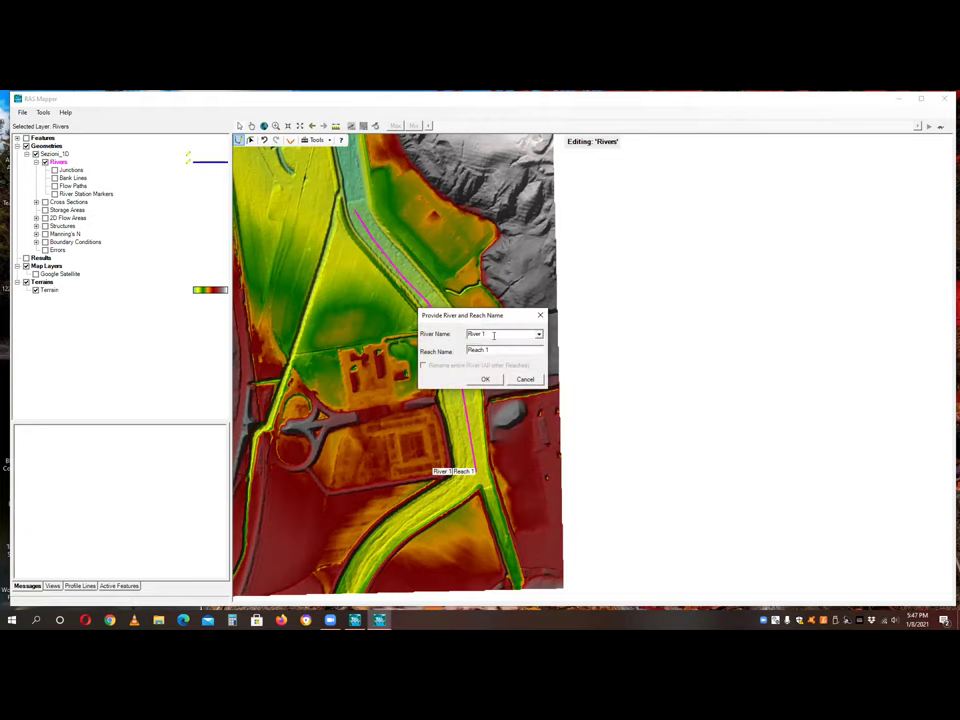
- Name the drawn river Fiume and its reach Esaro
text(R)
text(iume)
key(Tab)
text(Esaro)
key(Return)
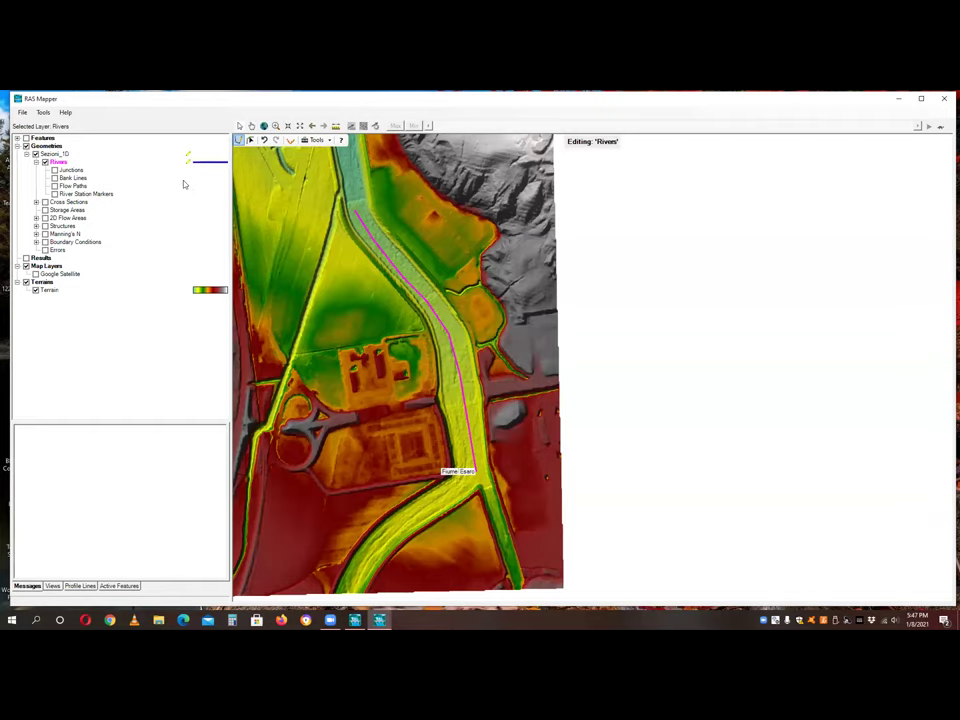
- Refine the northern part of the Esaro centreline by adding a vertex and moving vertices to follow the channel
click(250, 140)
click(369, 242)
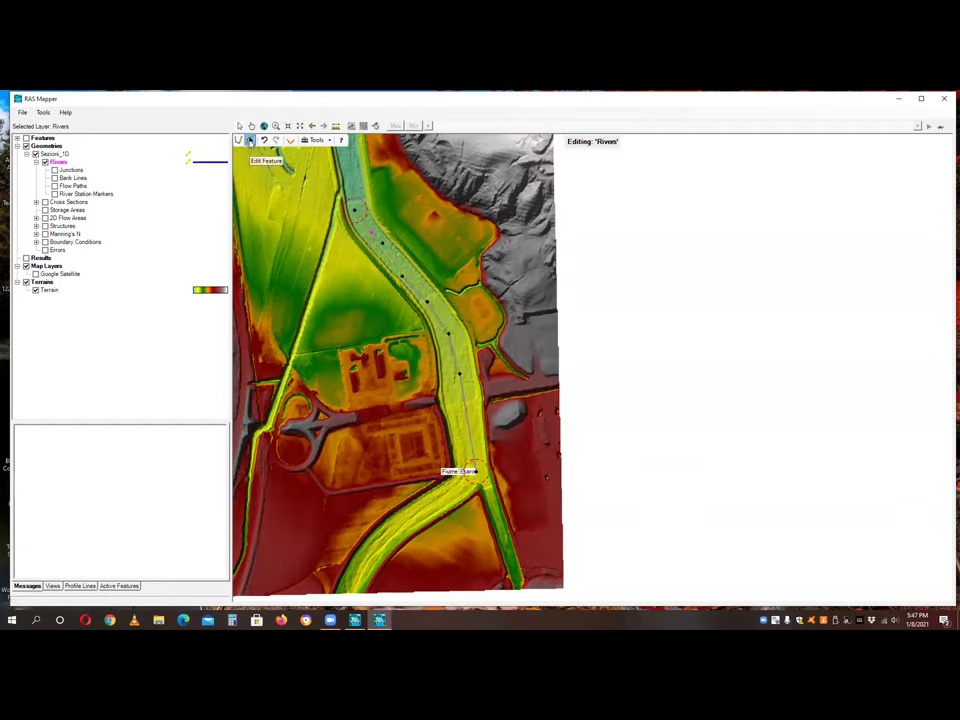
click(250, 141)
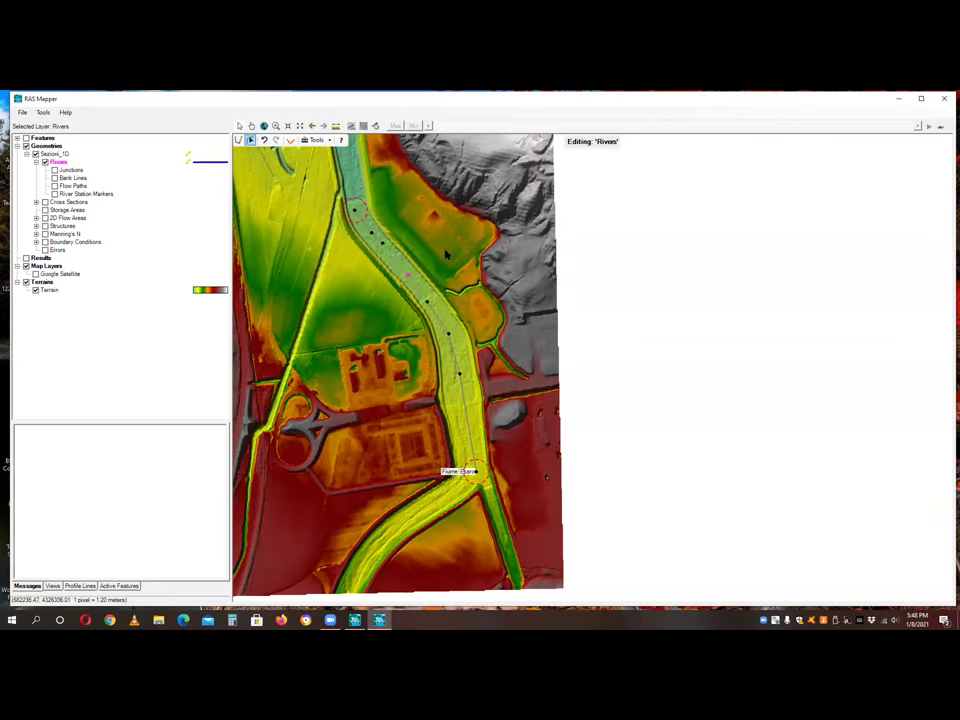
- Show the Bank Lines layer and draw the bank line along the west side of the channel, from south to north
click(54, 178)
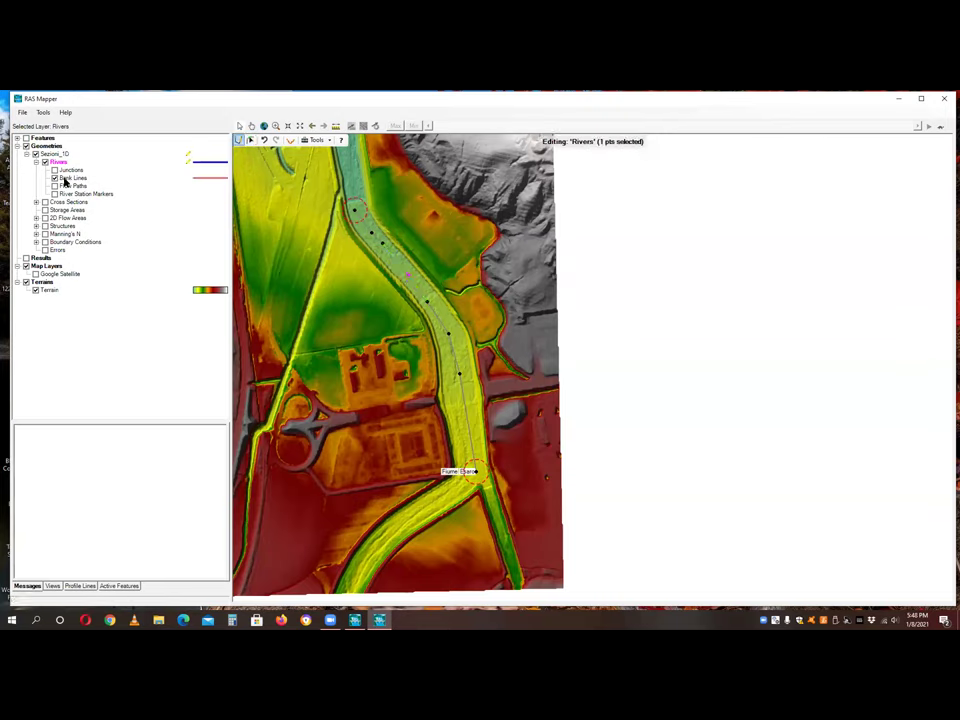
click(66, 179)
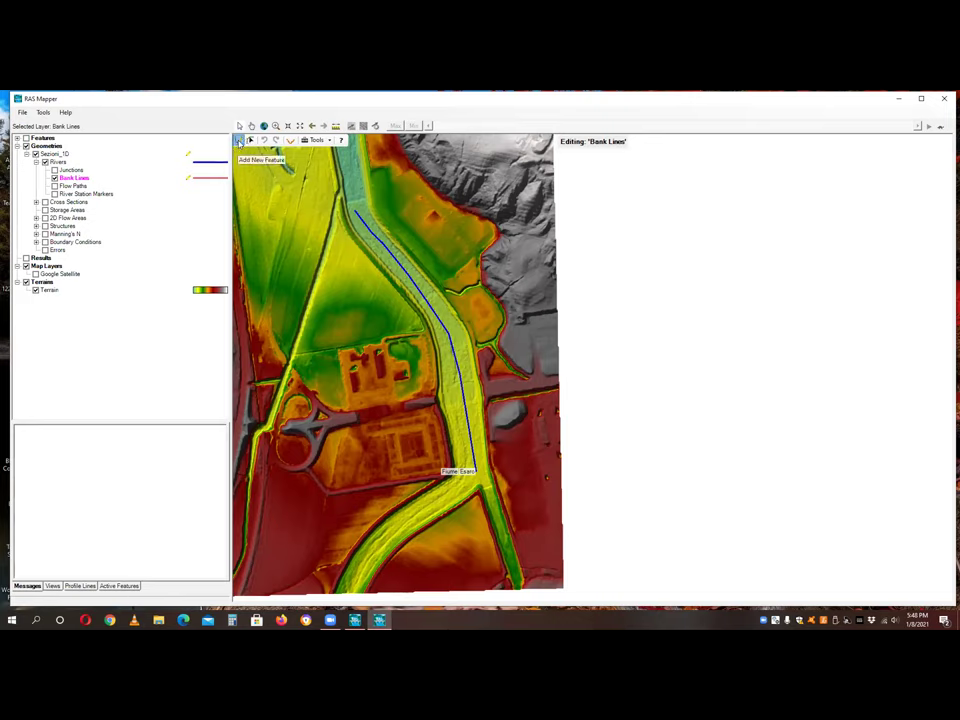
click(239, 141)
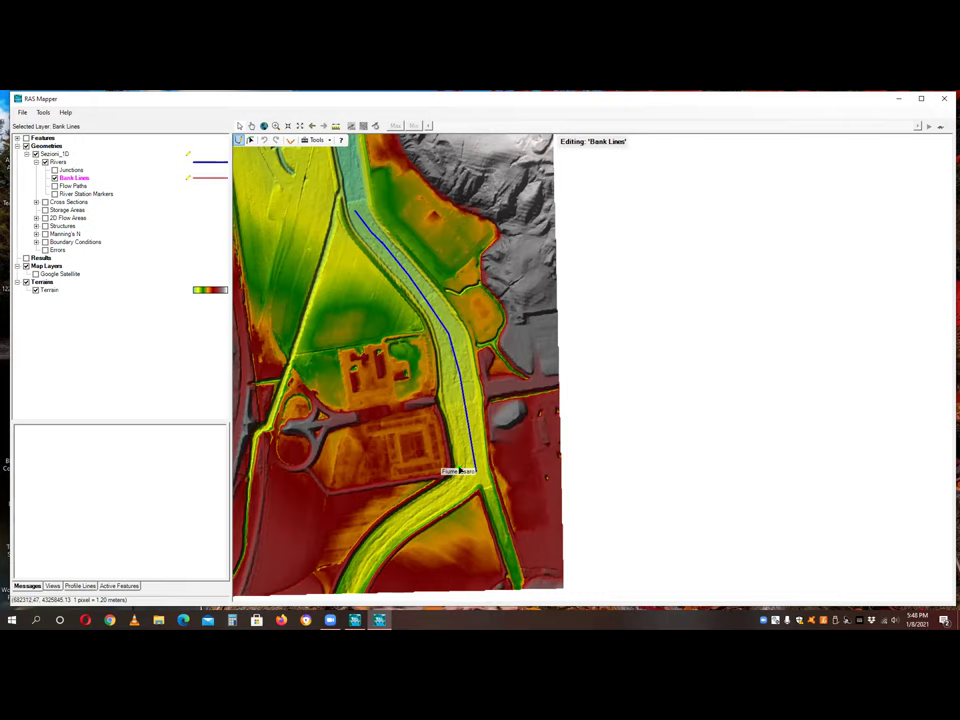
click(448, 412)
click(442, 385)
click(437, 342)
click(428, 314)
click(380, 258)
click(366, 242)
double_click(350, 232)
- Draw the second bank line along the east side of the channel, from south to north
click(477, 398)
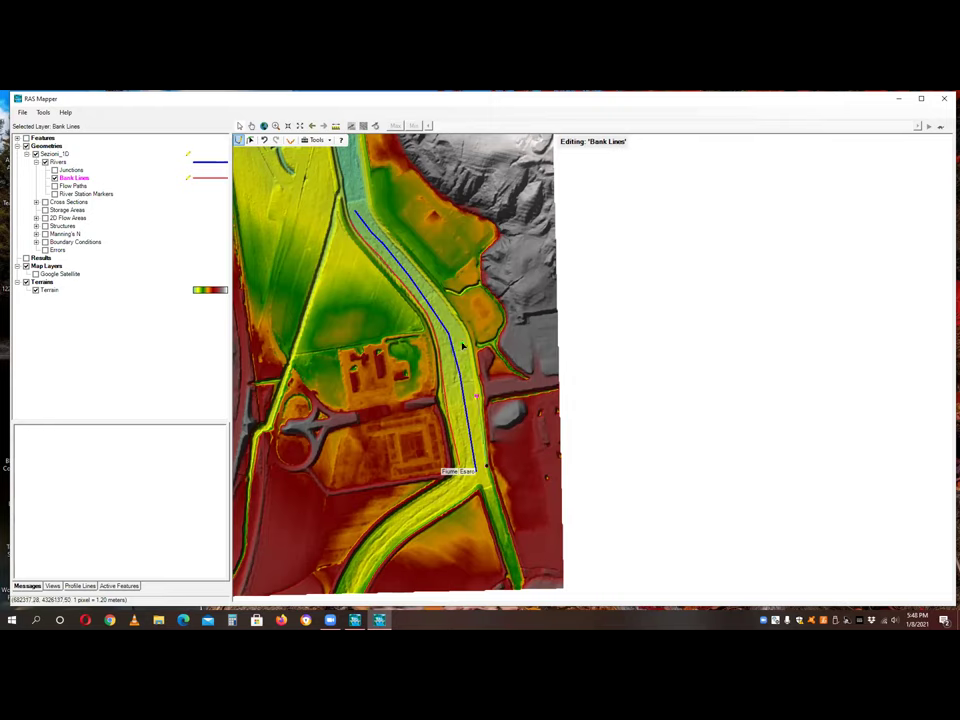
click(465, 337)
click(443, 300)
click(414, 265)
double_click(368, 212)
- Show the Flow Paths layer and draw one flow path outside each bank line, along both sides of the river
click(55, 186)
click(72, 186)
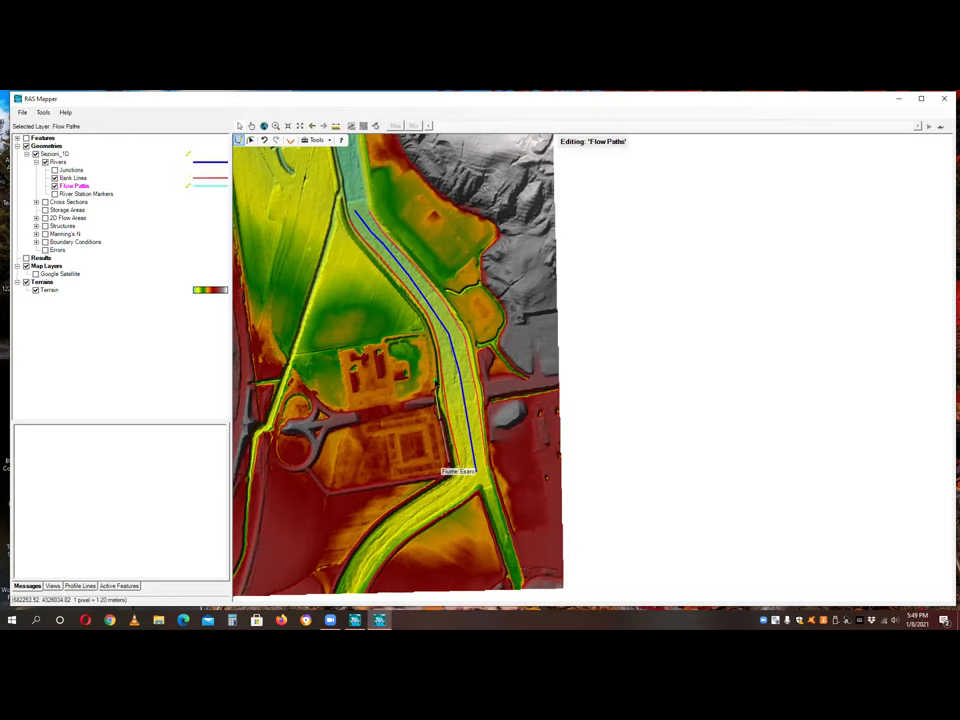
click(344, 230)
click(447, 460)
click(491, 435)
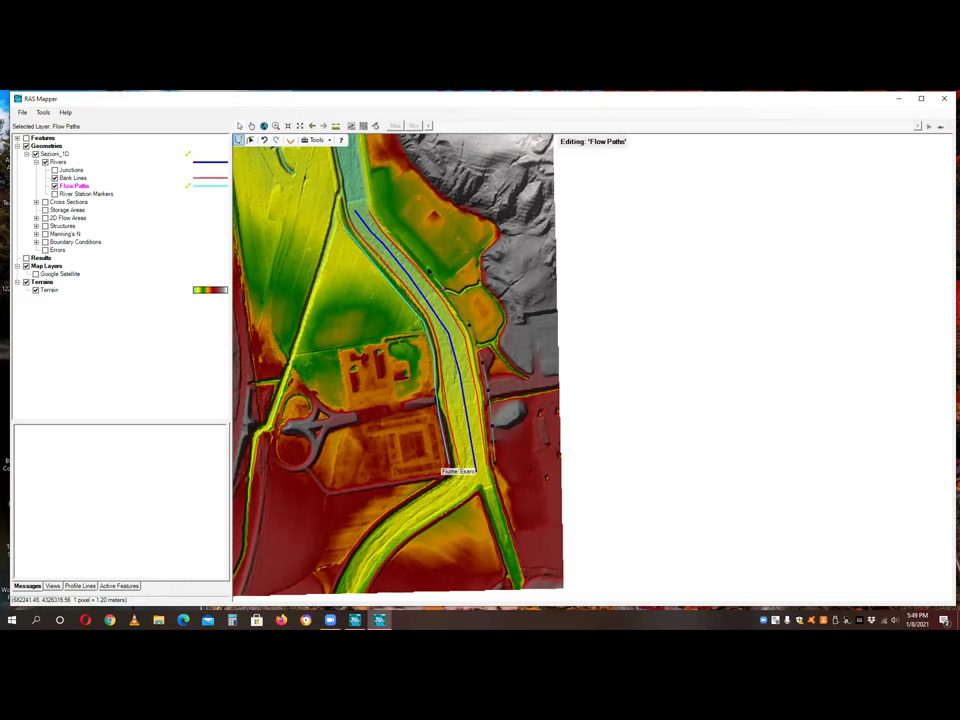
click(417, 261)
- Show the river station markers and cross sections, and draw six cross sections spanning both flow paths along the reach
click(67, 194)
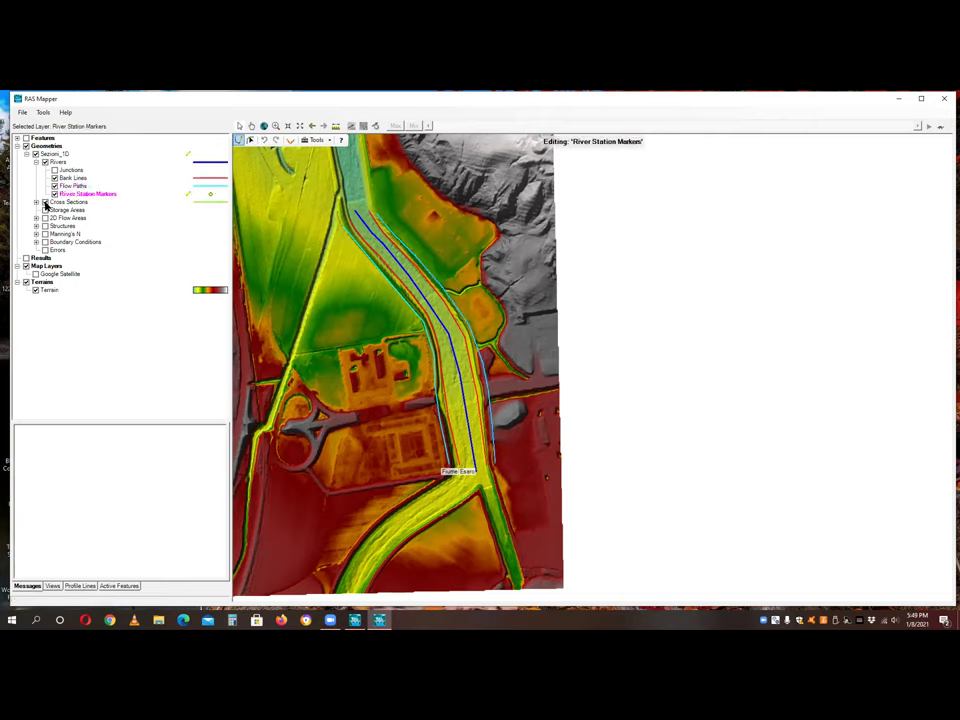
click(44, 202)
click(68, 202)
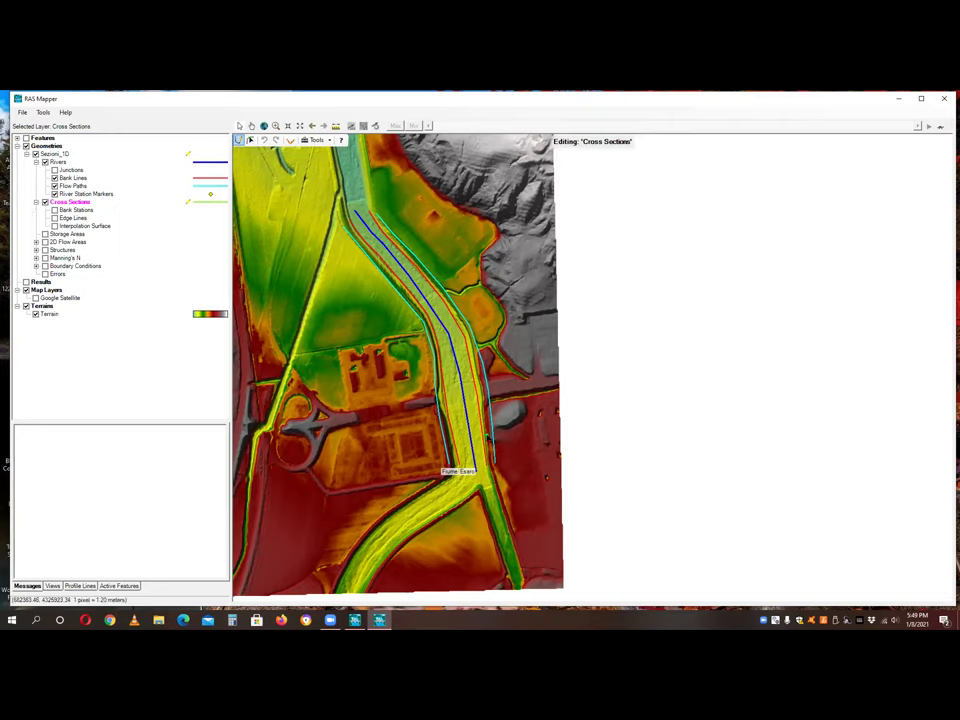
click(428, 424)
click(494, 367)
double_click(408, 376)
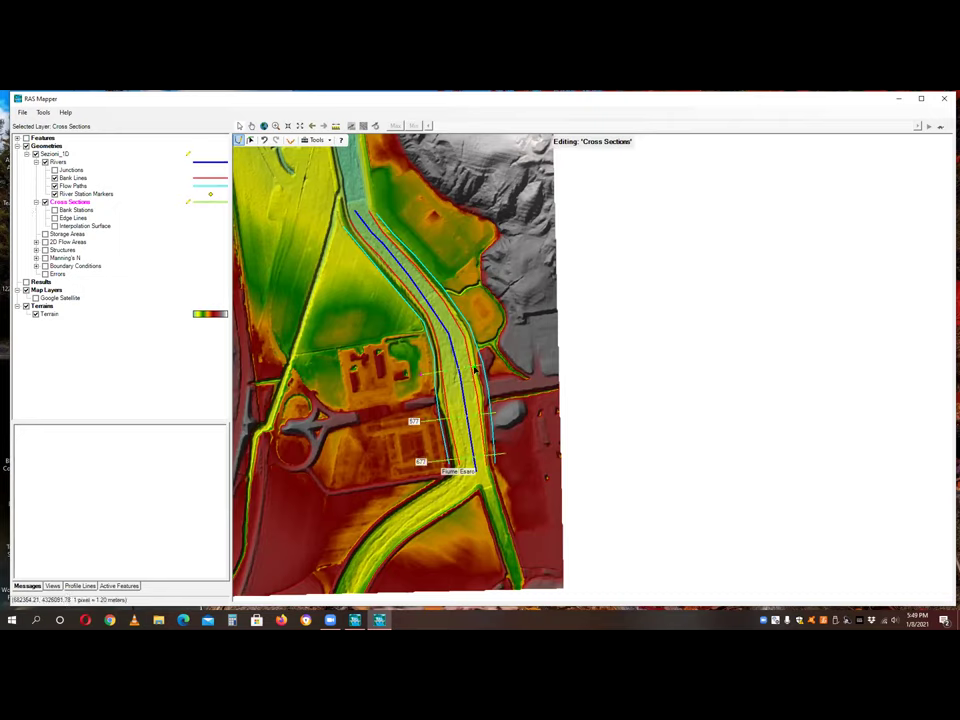
double_click(417, 340)
double_click(376, 293)
click(381, 216)
double_click(341, 247)
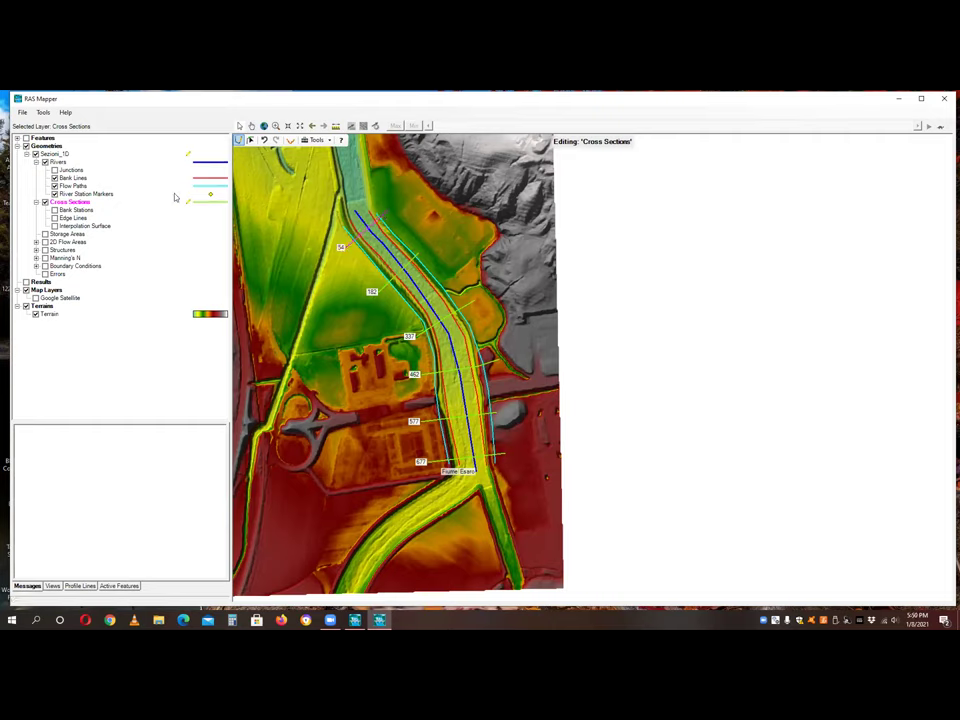
- Stop editing the Sezioni_1D geometry, save its edits and close RAS Mapper
click(58, 161)
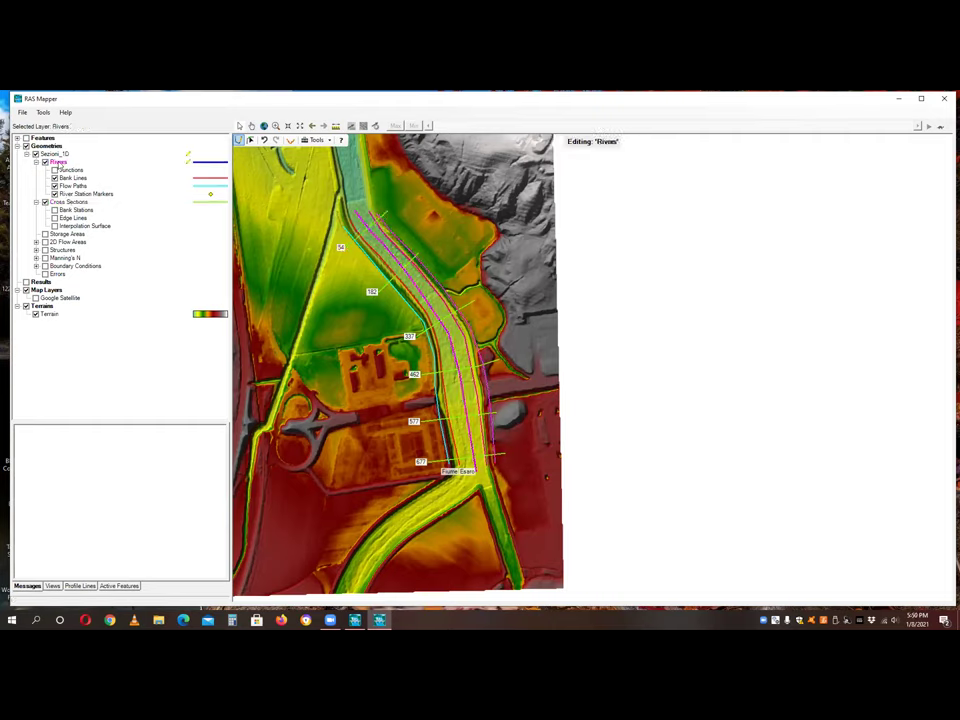
right_click(58, 158)
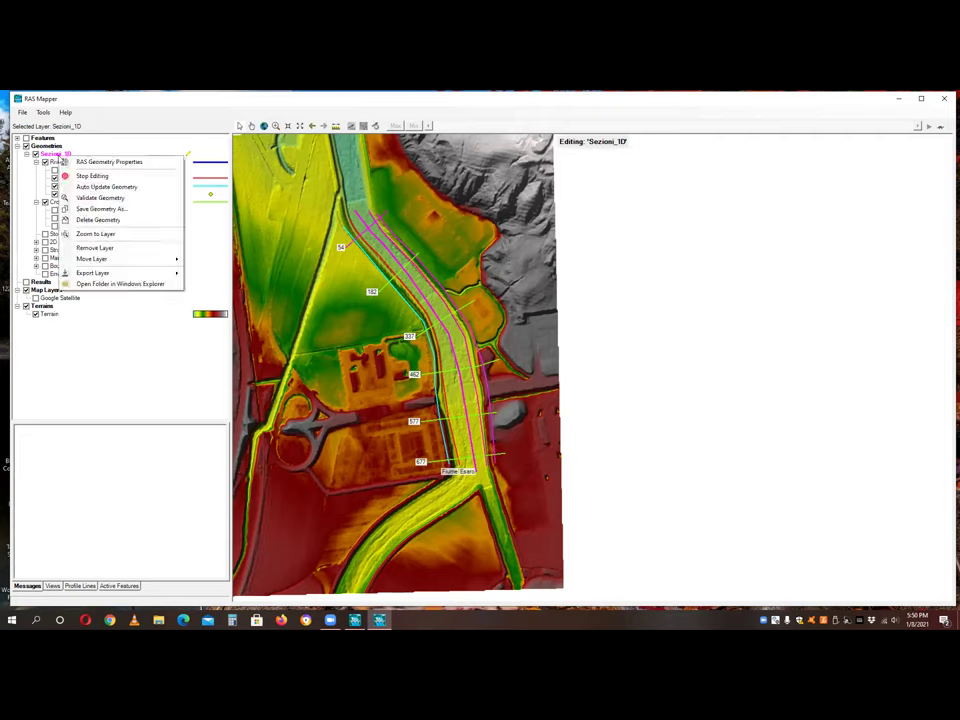
click(95, 176)
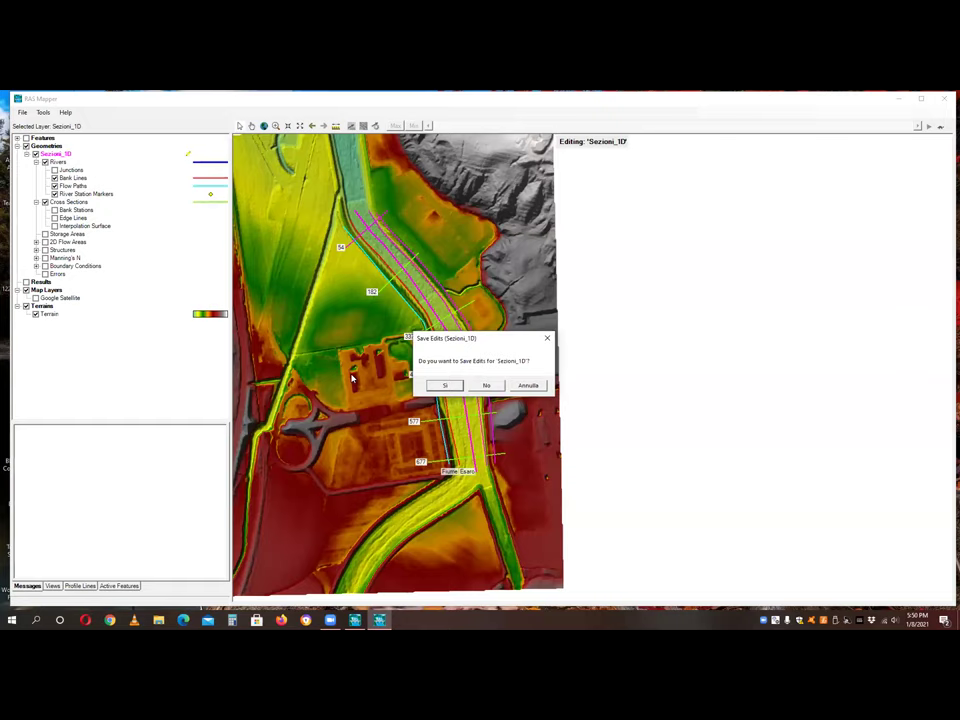
click(444, 385)
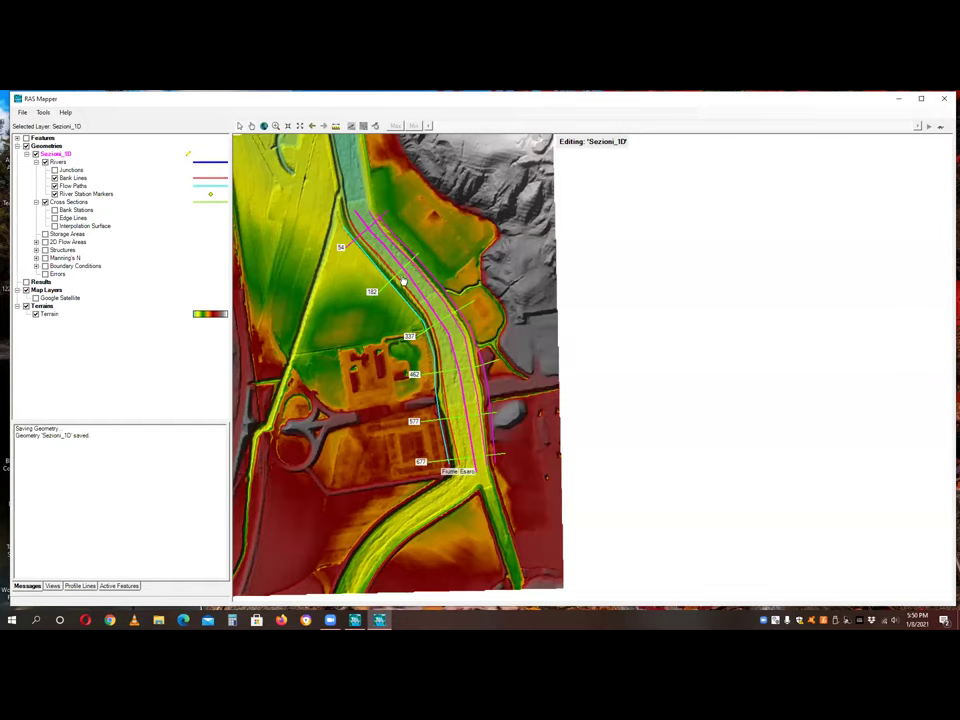
click(68, 202)
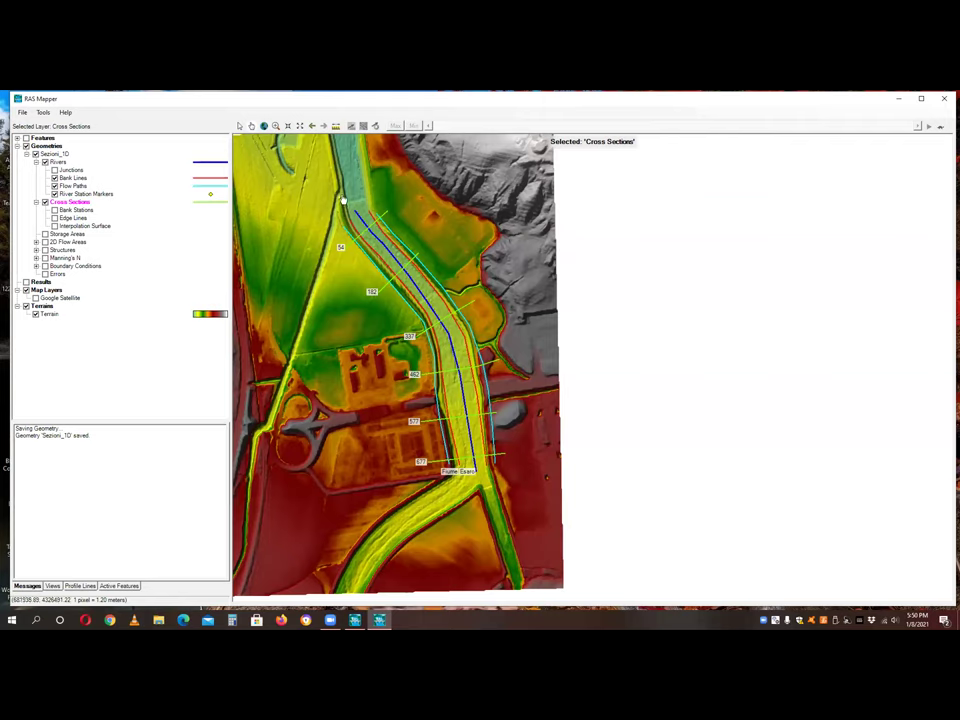
click(945, 101)
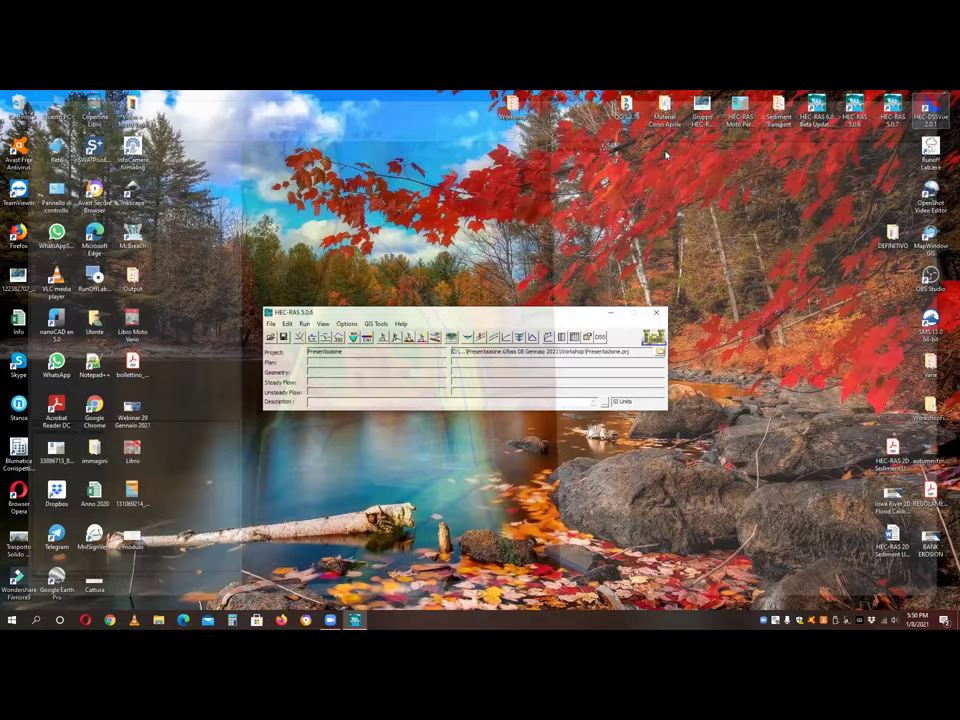
- Open the second Sezioni_1D geometry file in the geometric data editor
click(299, 336)
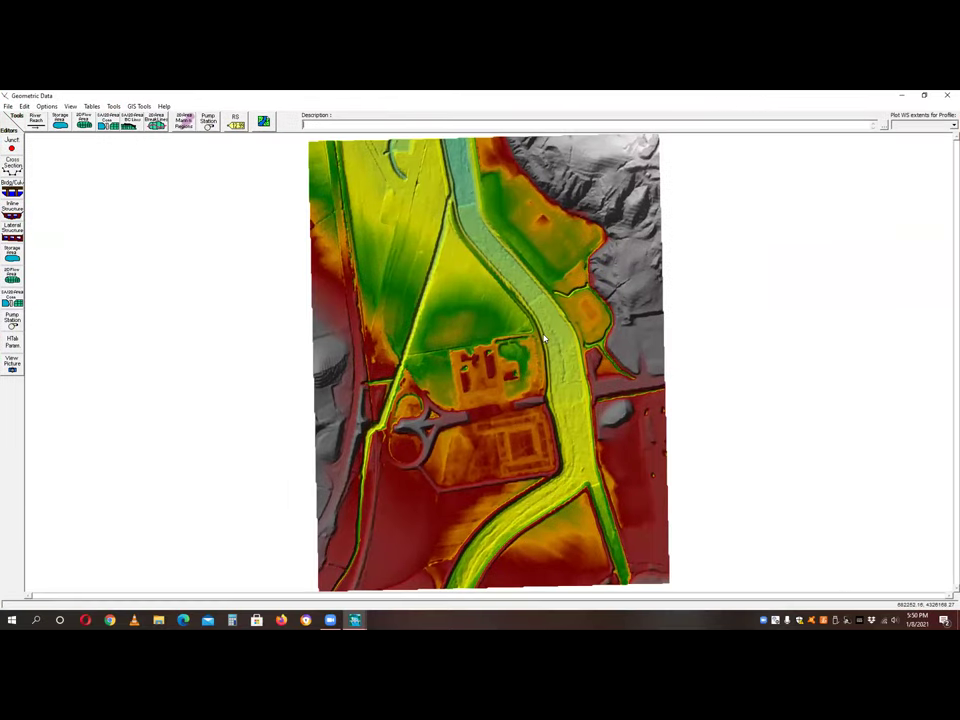
click(8, 107)
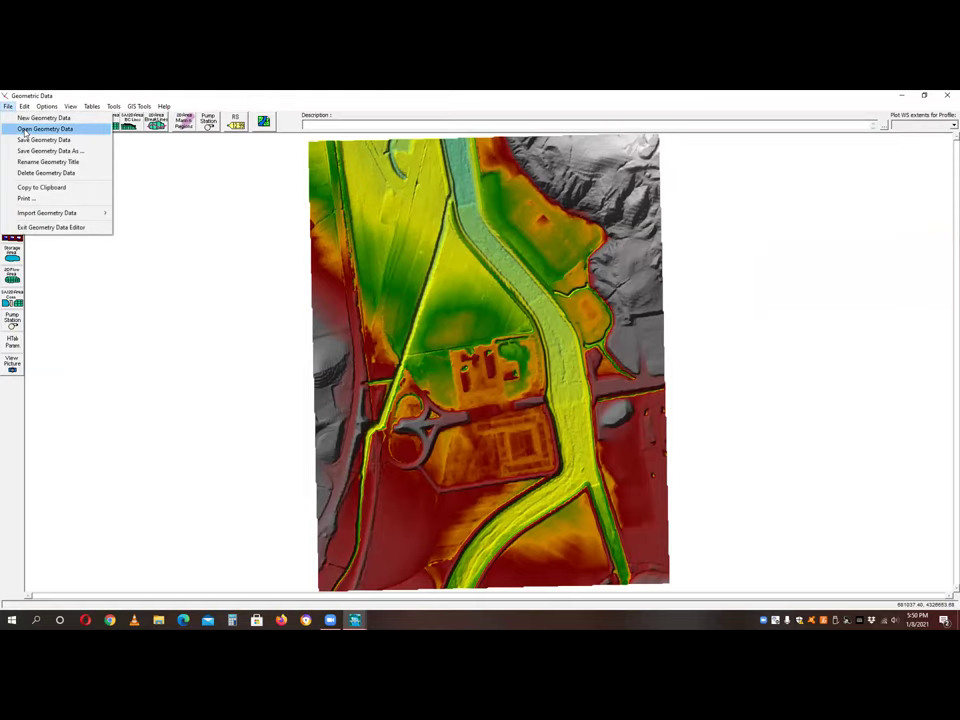
click(25, 131)
click(309, 346)
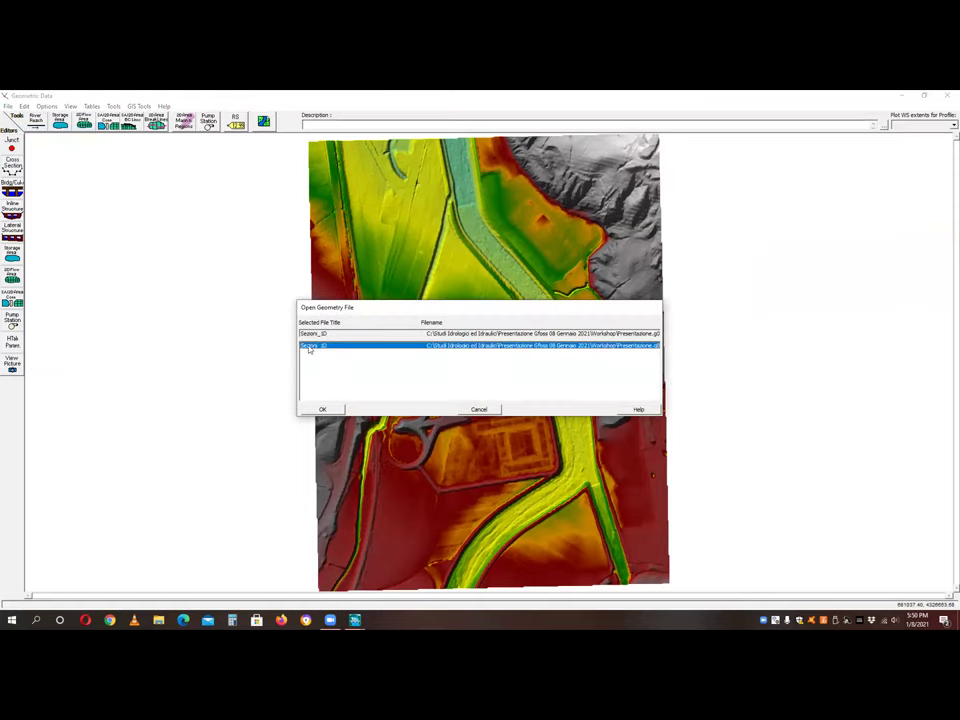
click(334, 410)
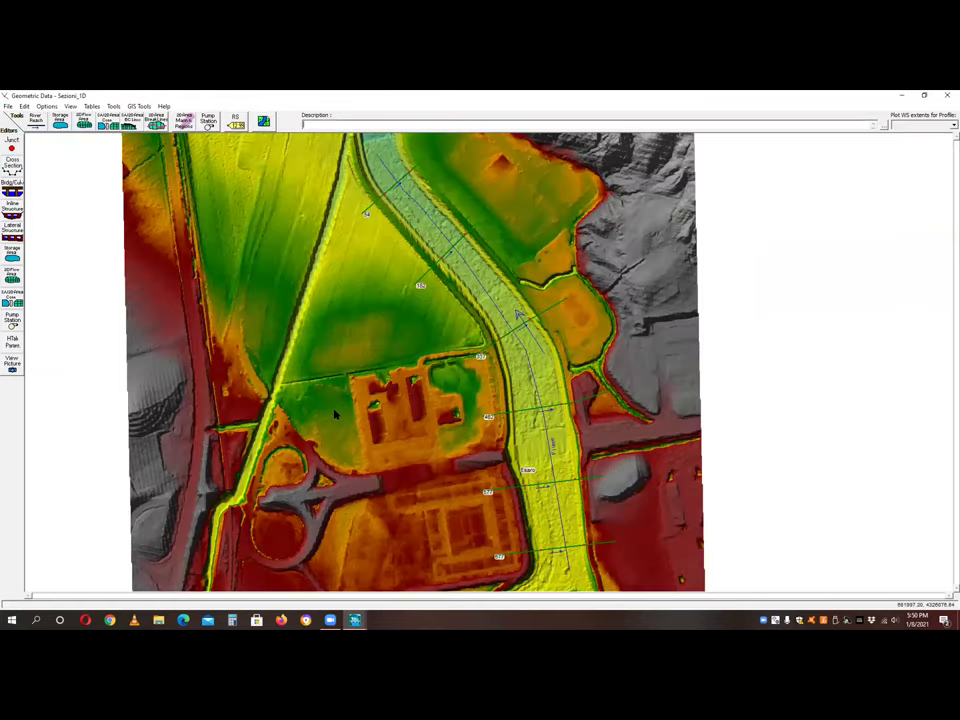
- Plot the cross section at river station 337 to examine its ground profile and bank stations, and close it
click(556, 315)
click(585, 330)
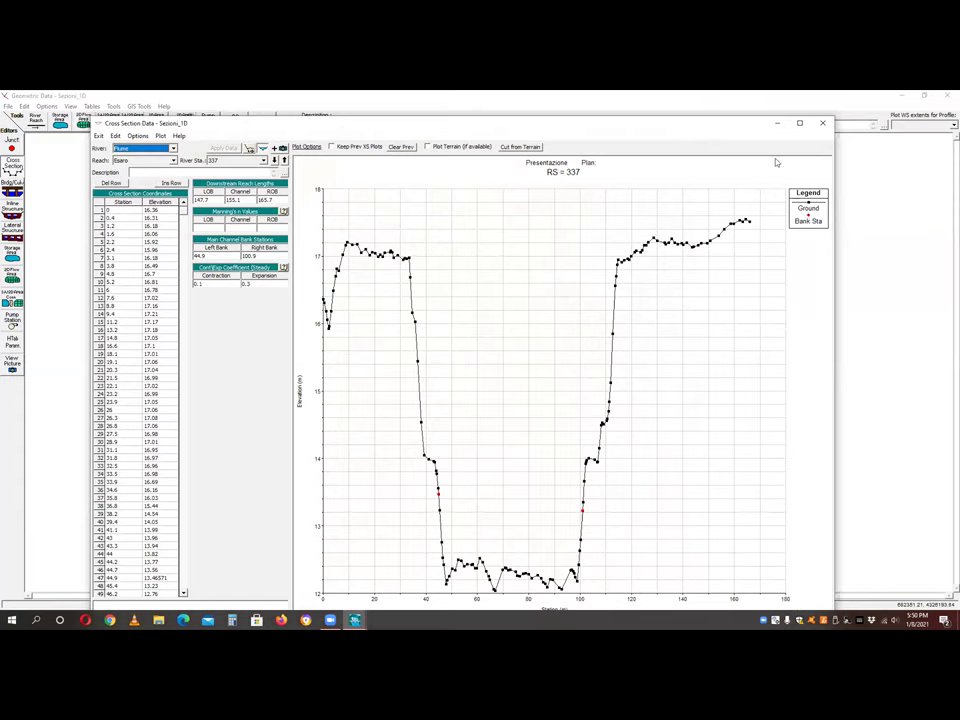
click(822, 123)
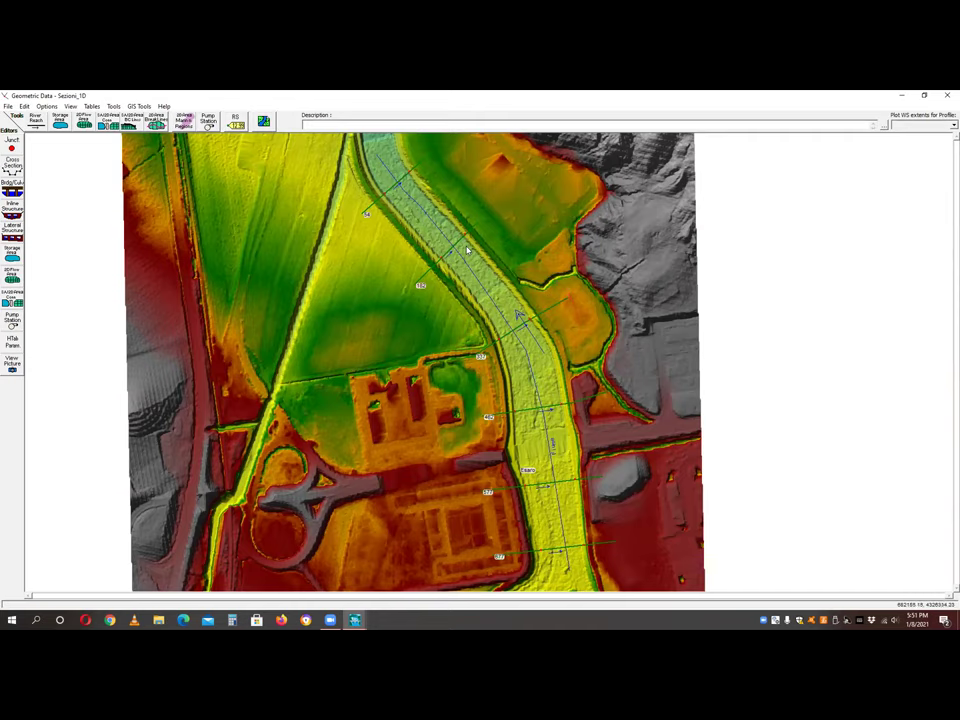
- Hide the terrain background in the geometry view and plot the ground profile of the Esaro reach
click(263, 121)
click(158, 369)
click(216, 382)
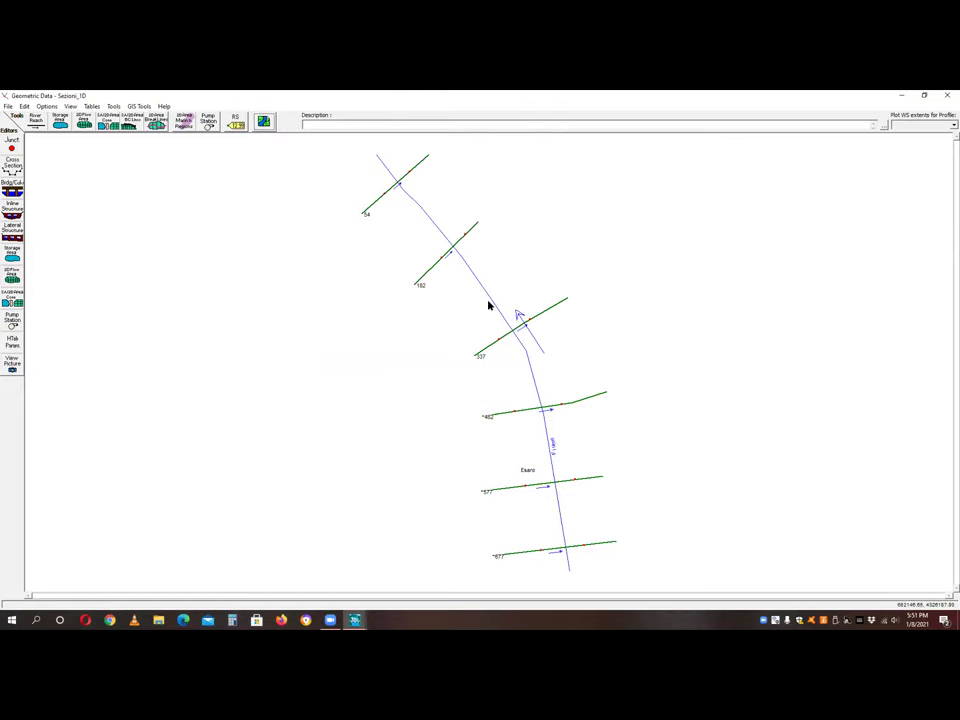
right_click(480, 285)
click(514, 300)
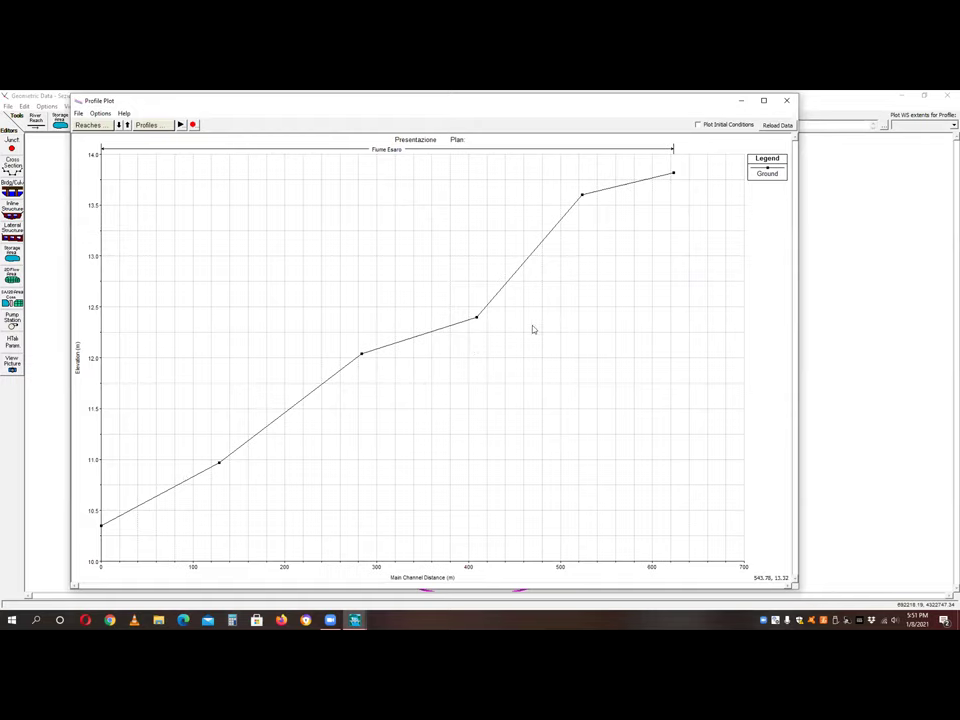
- Close the profile plot, view the cross section at river station 462 in the graphical cross section editor, and close it
key(alt+F4)
click(559, 406)
click(585, 422)
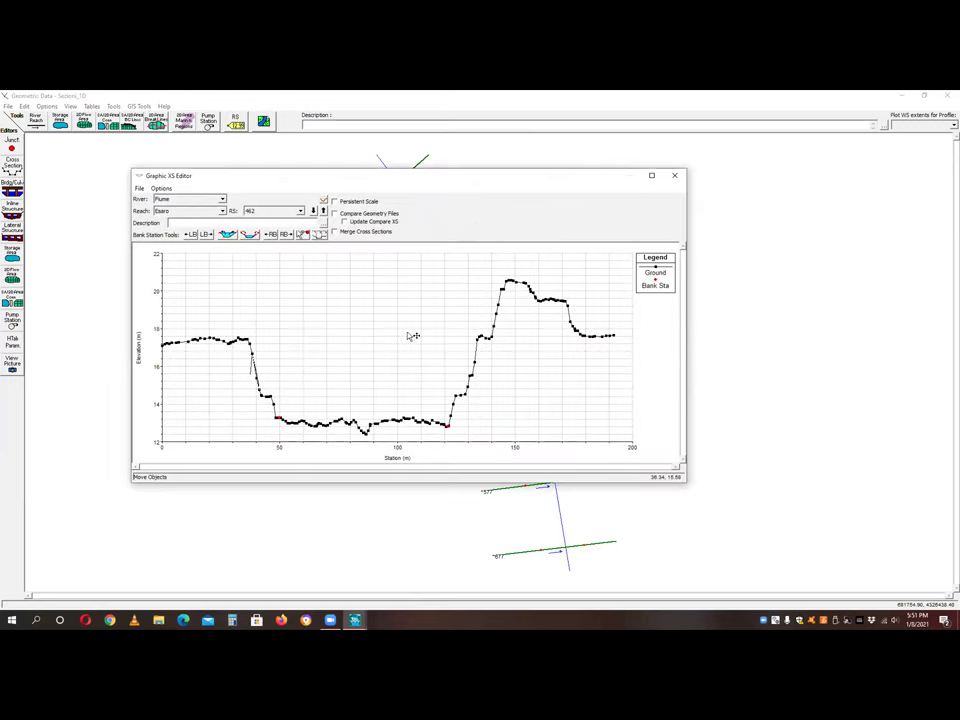
click(675, 177)
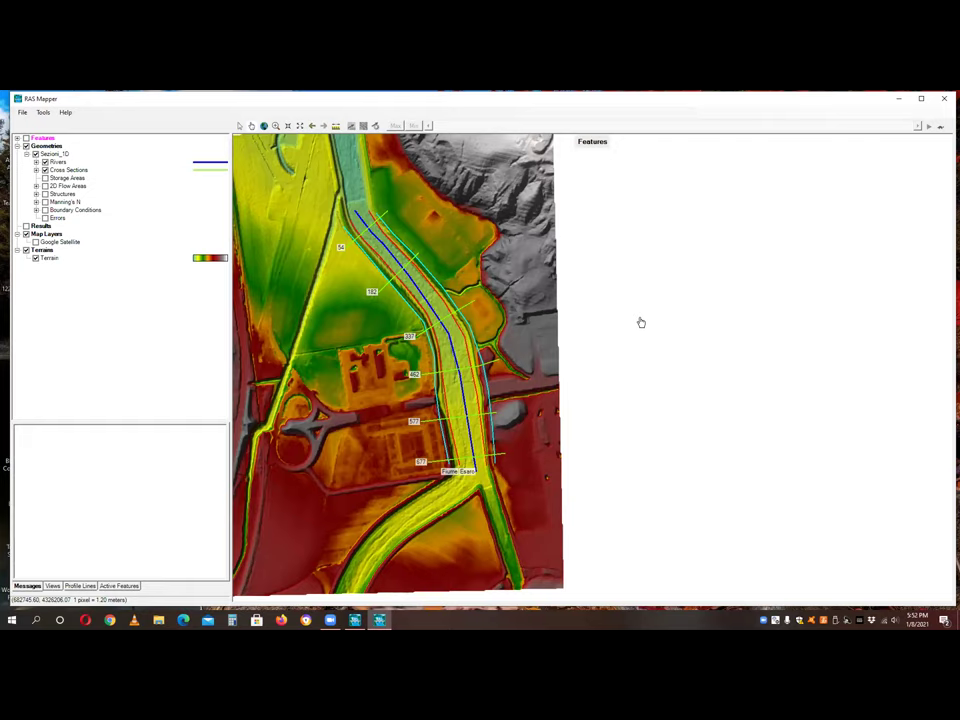
- Add the Asta_Principale shapefile from the GIS DATA folder of Evento Crotone 21 Novembre 2020 as a map layer in RAS Mapper
click(42, 113)
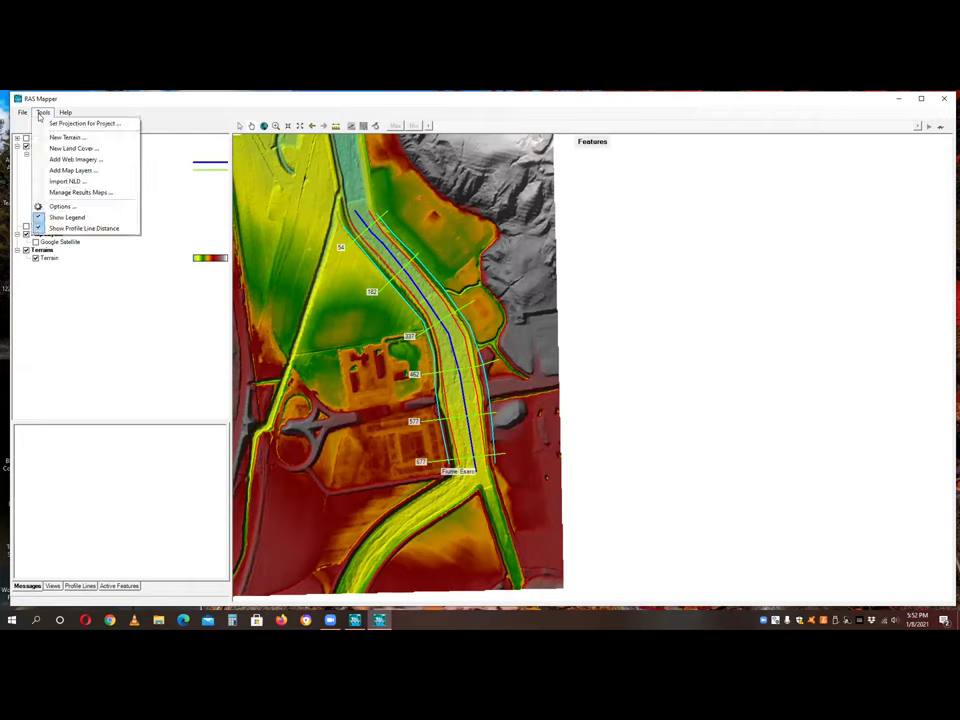
click(76, 171)
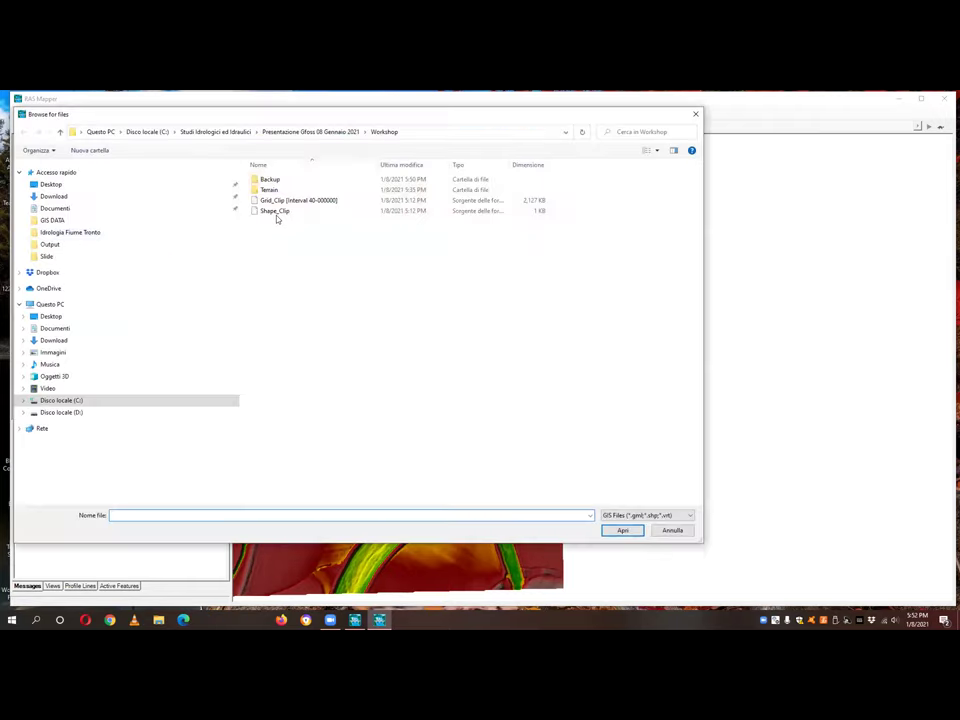
click(202, 132)
click(148, 131)
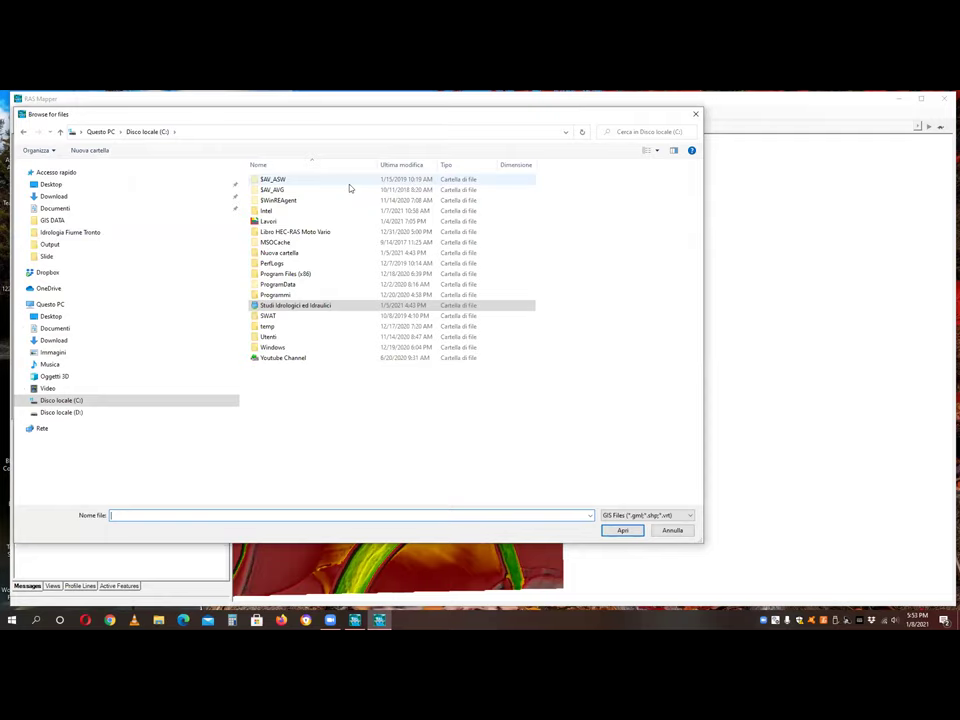
double_click(298, 306)
double_click(294, 221)
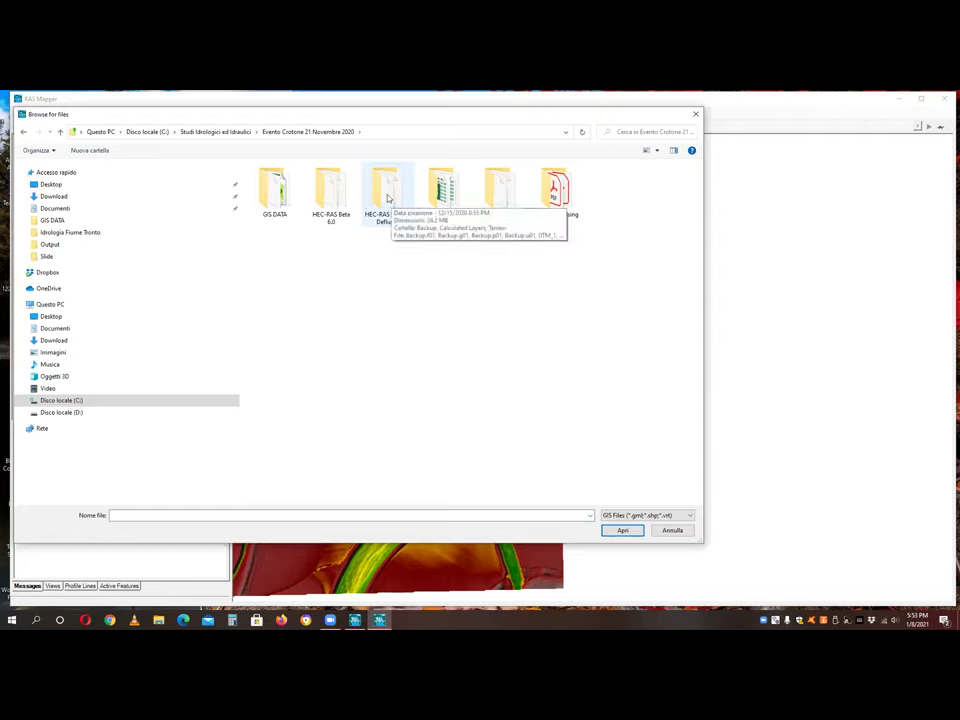
double_click(274, 192)
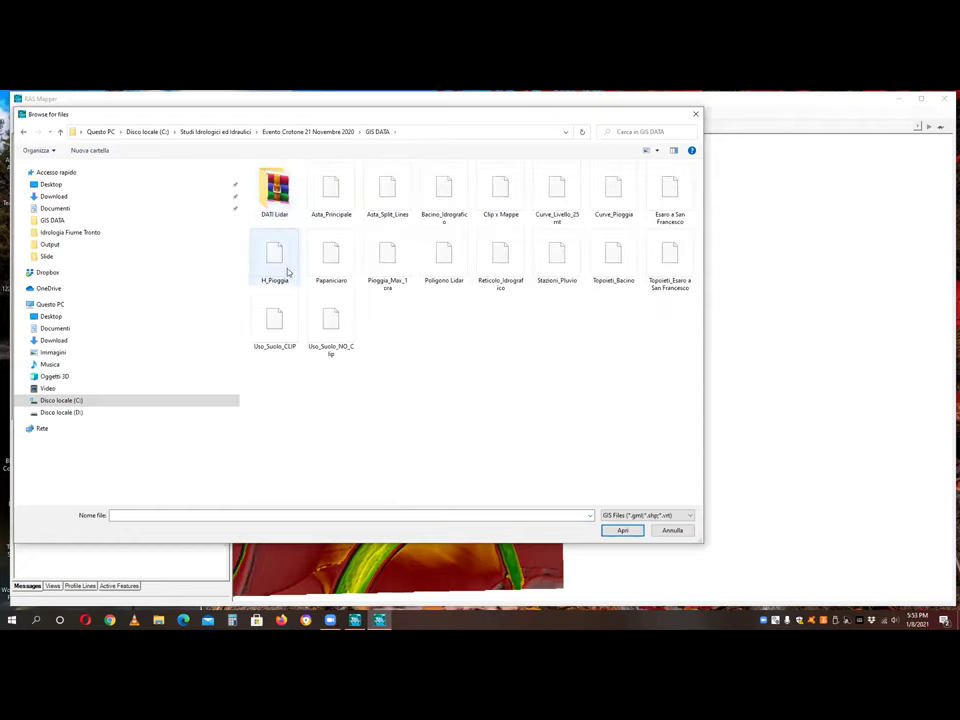
click(331, 192)
click(622, 531)
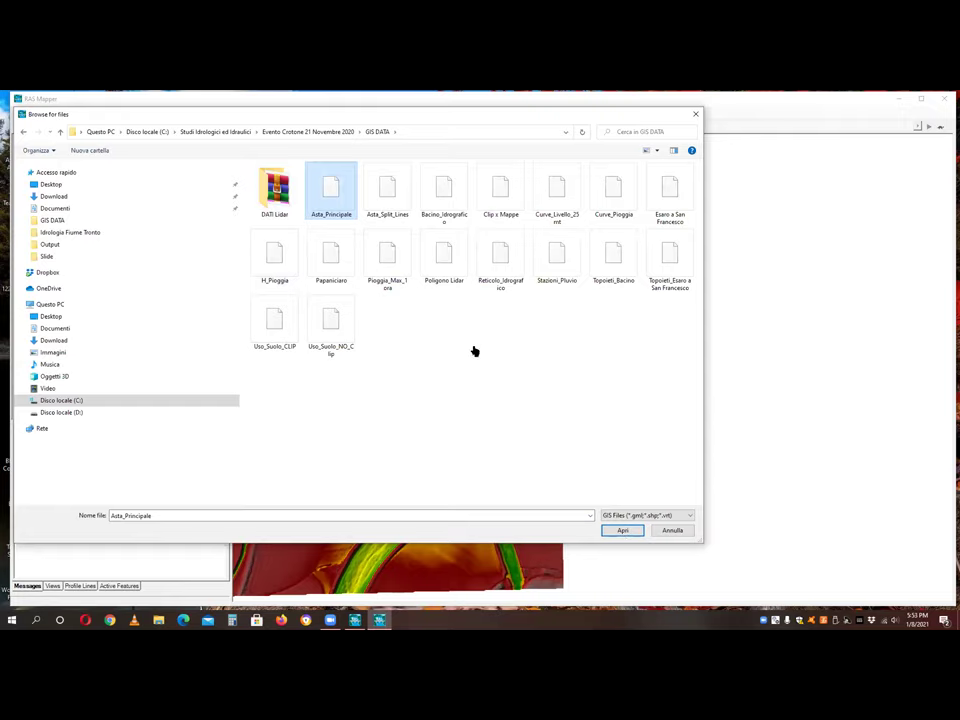
scroll(467, 311, down, 5)
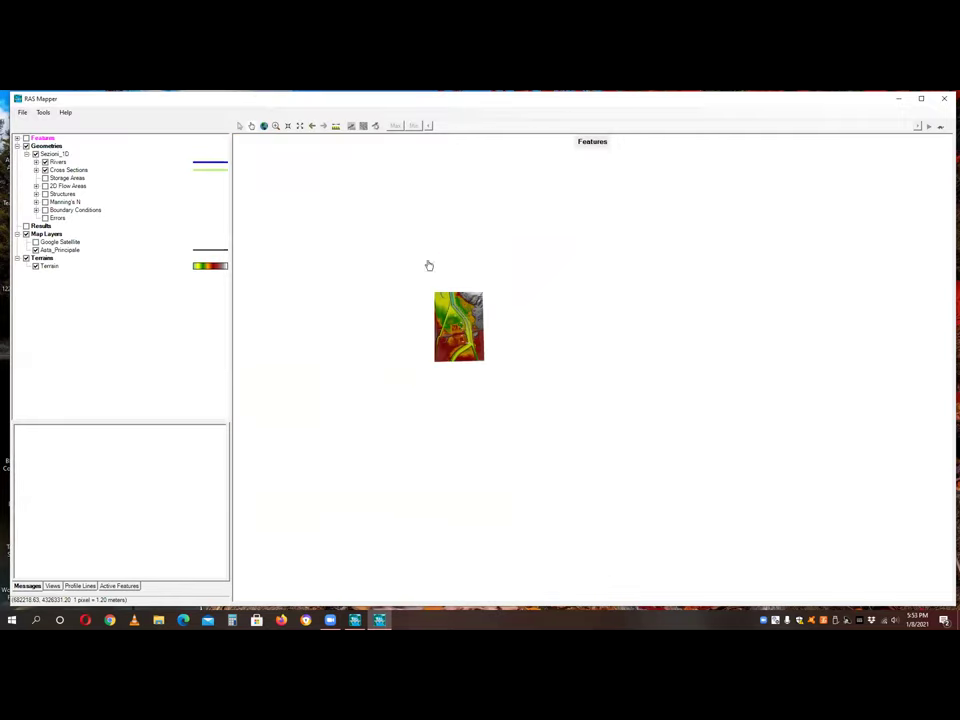
scroll(440, 270, down, 1)
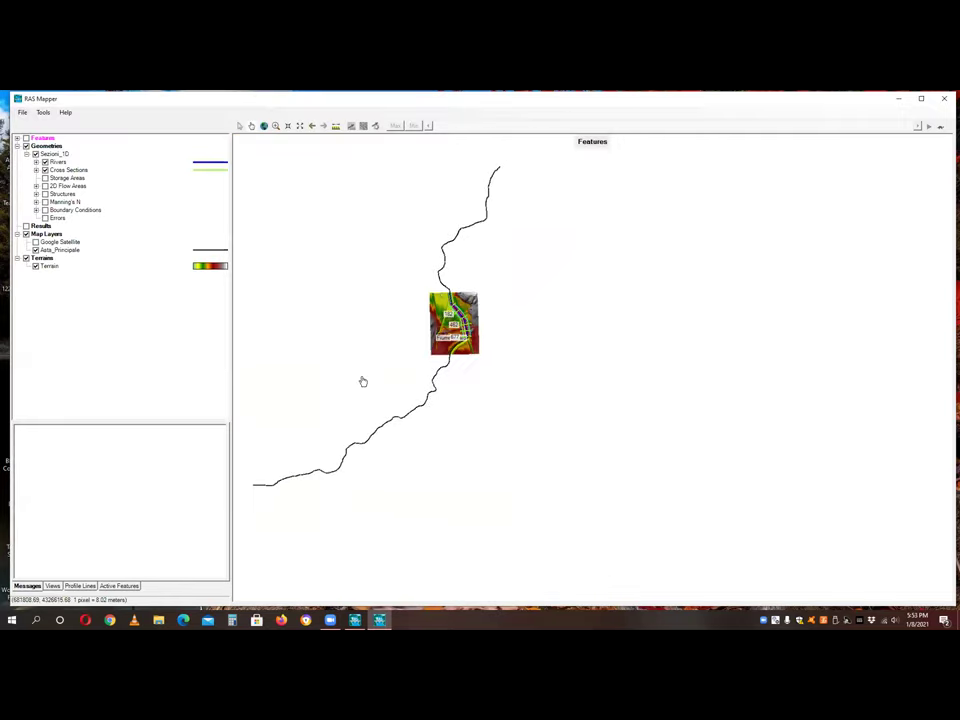
- Show the Google Satellite imagery and examine the Asta_Principale river course from the modelled cross sections to the sea
click(58, 249)
click(43, 112)
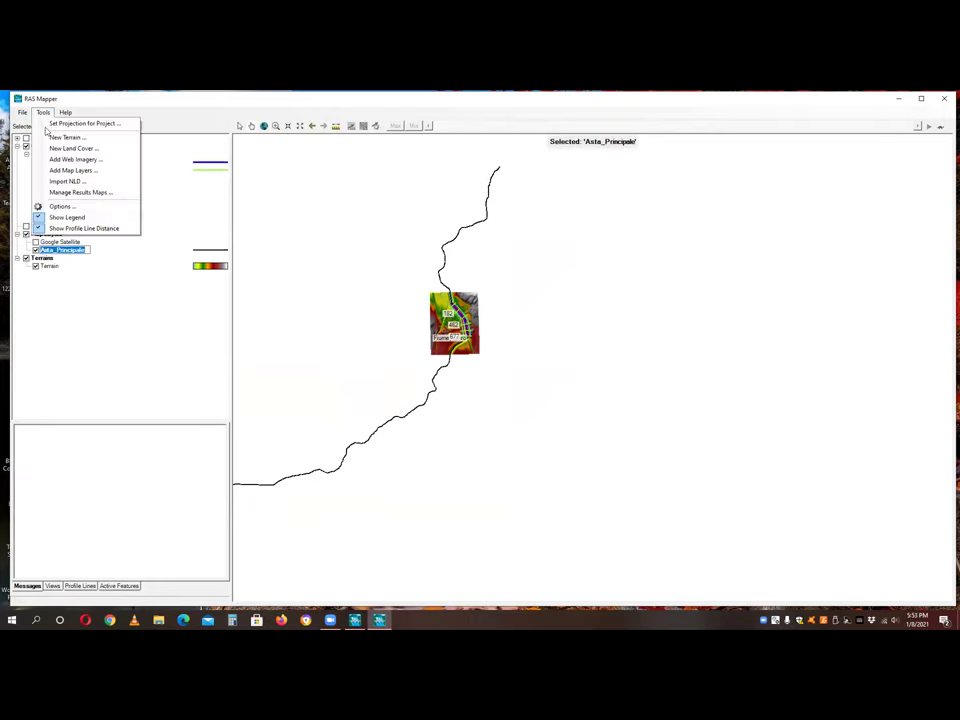
click(189, 114)
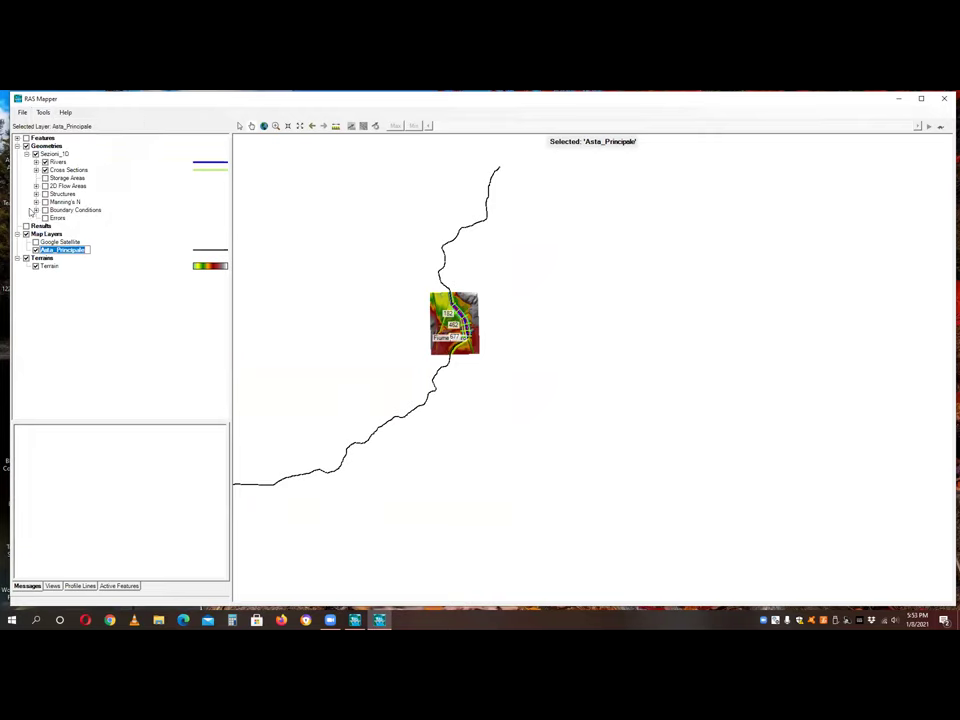
click(36, 242)
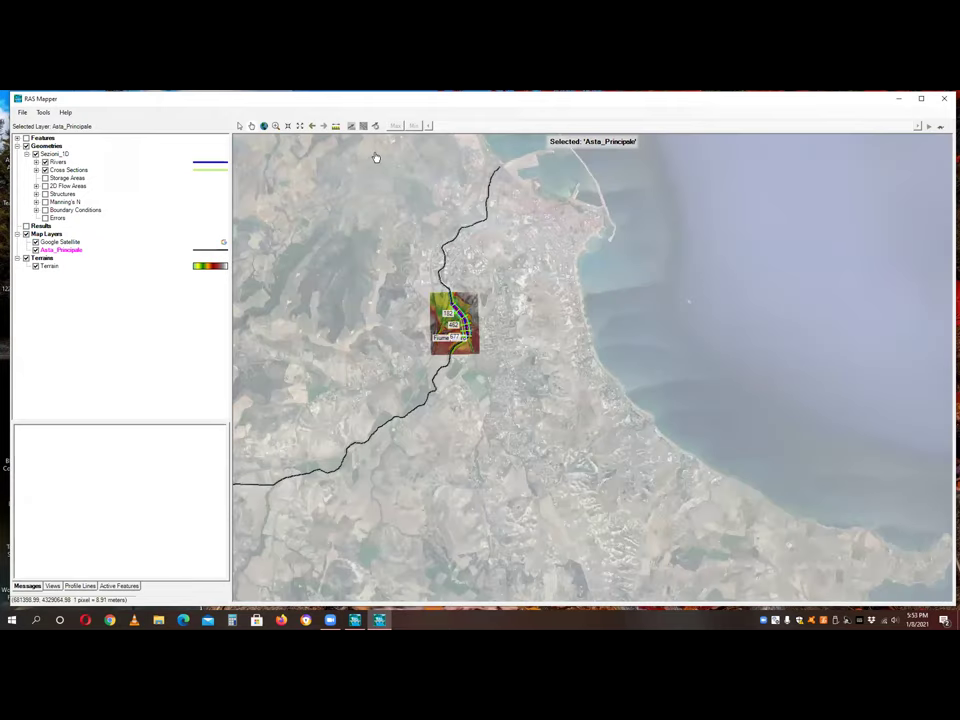
drag(396, 153, 547, 312)
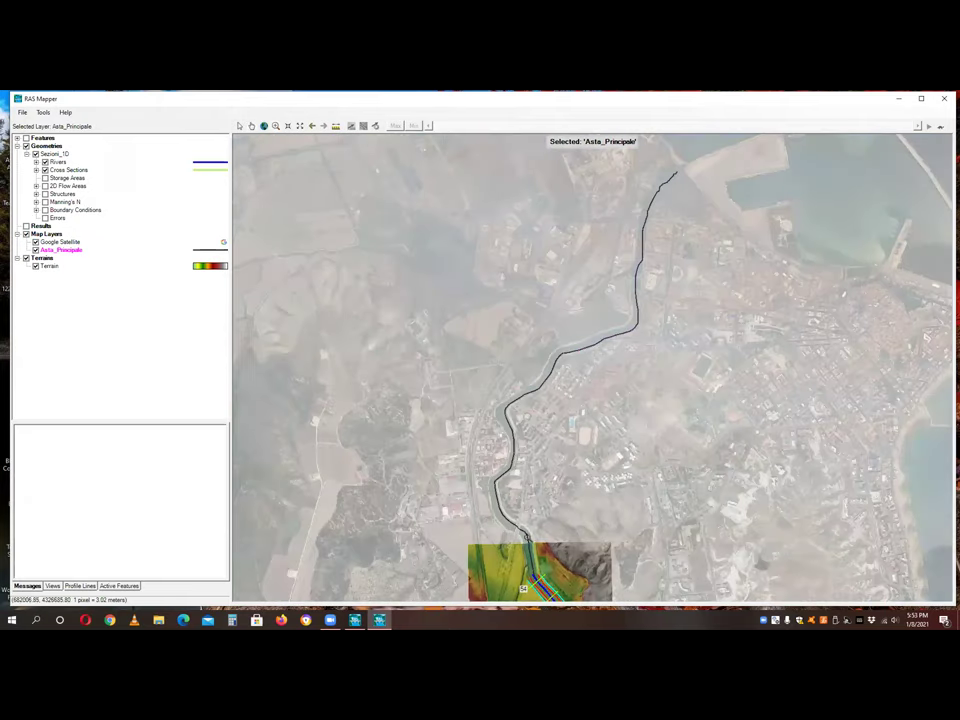
scroll(481, 382, down, 2)
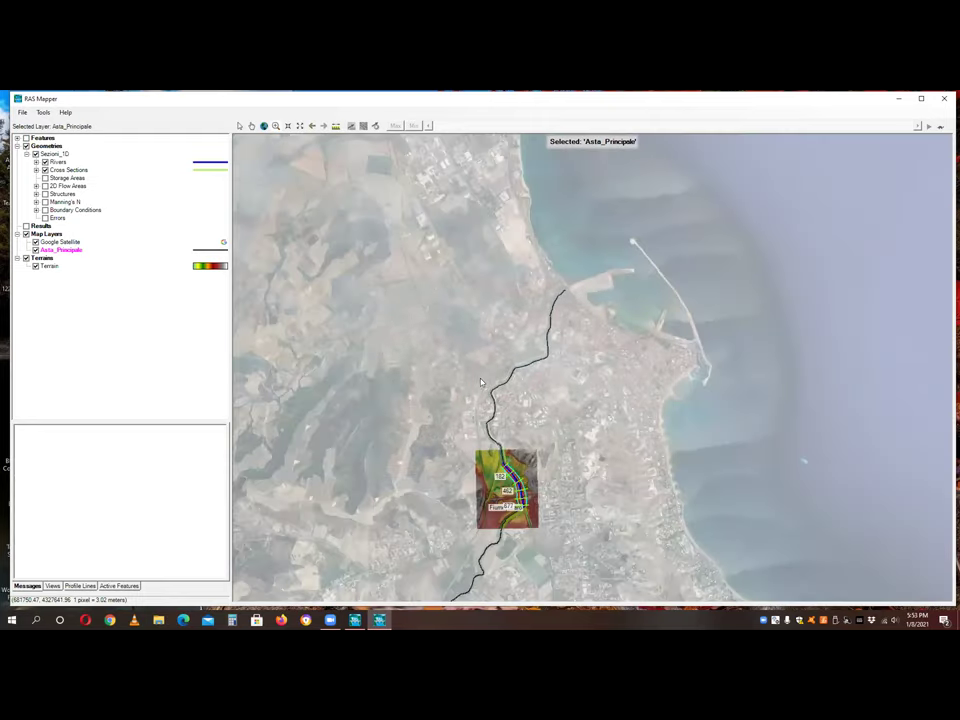
scroll(481, 382, down, 2)
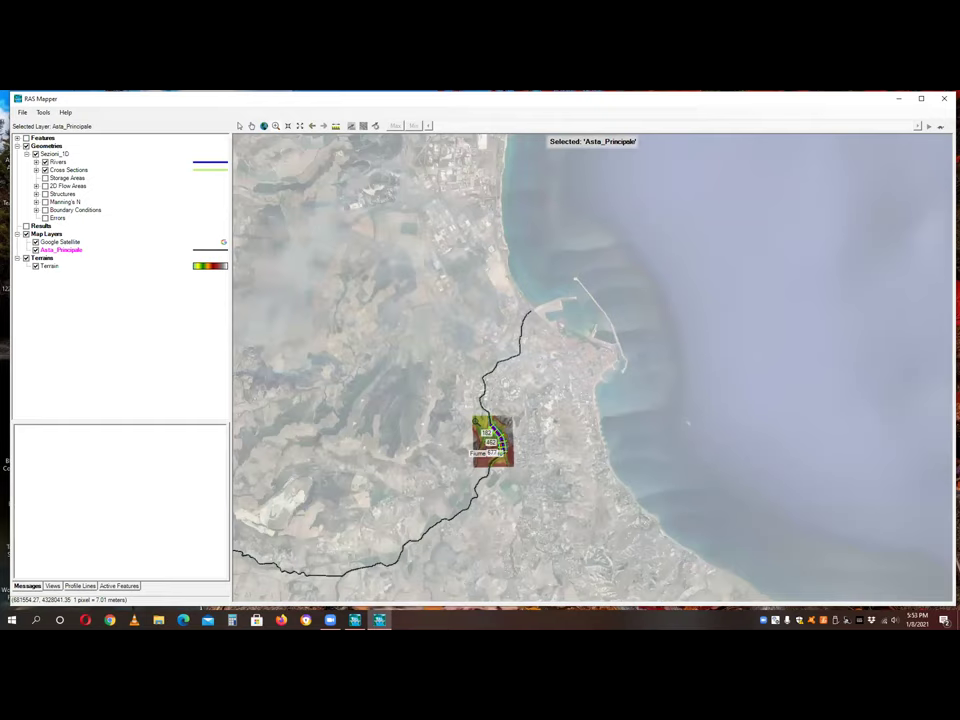
scroll(481, 382, down, 1)
click(484, 452)
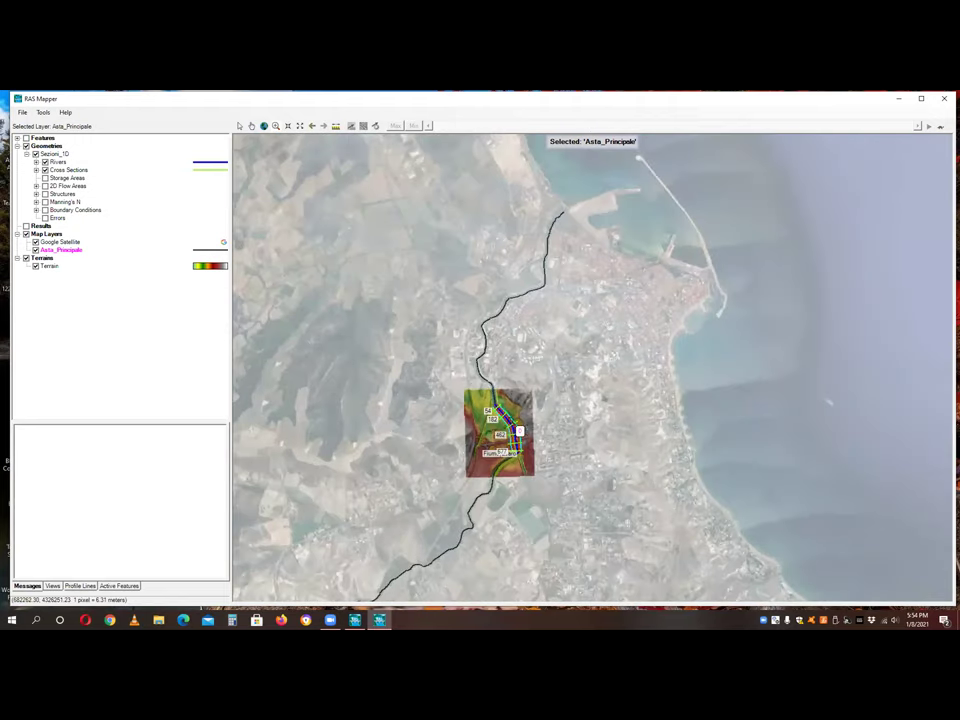
click(514, 433)
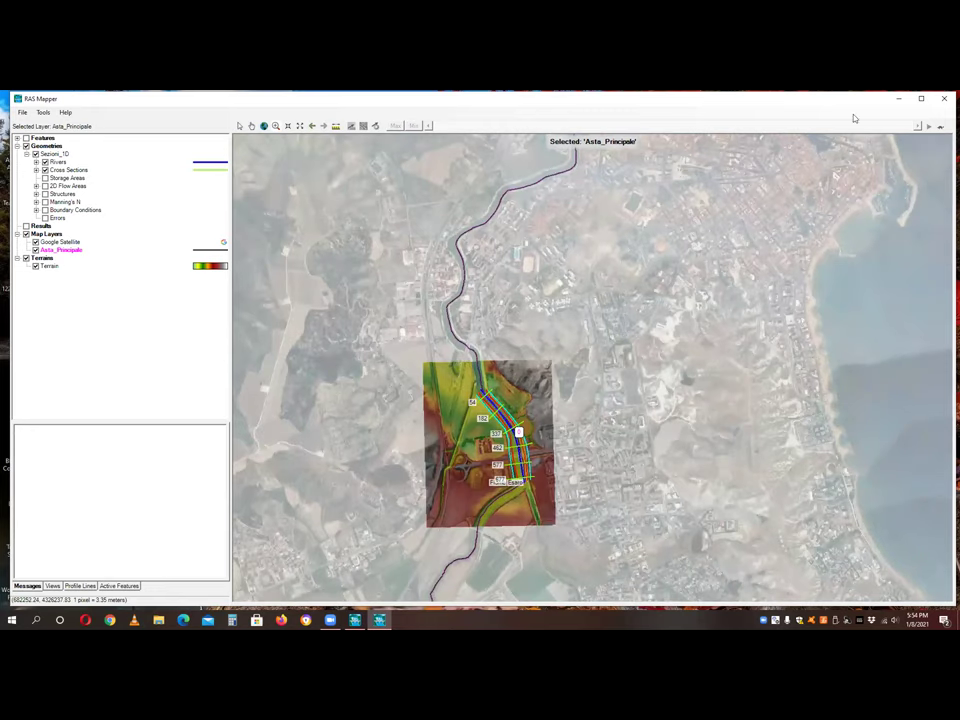
click(520, 362)
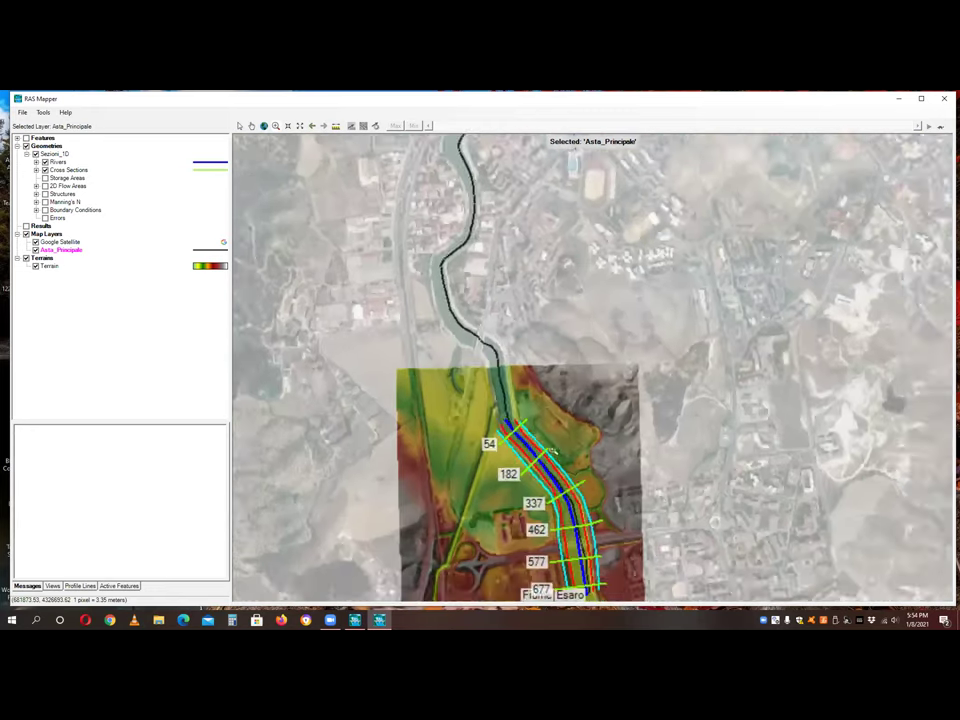
- Close RAS Mapper and reopen the second Sezioni_1D geometry file in the geometric data editor
click(55, 153)
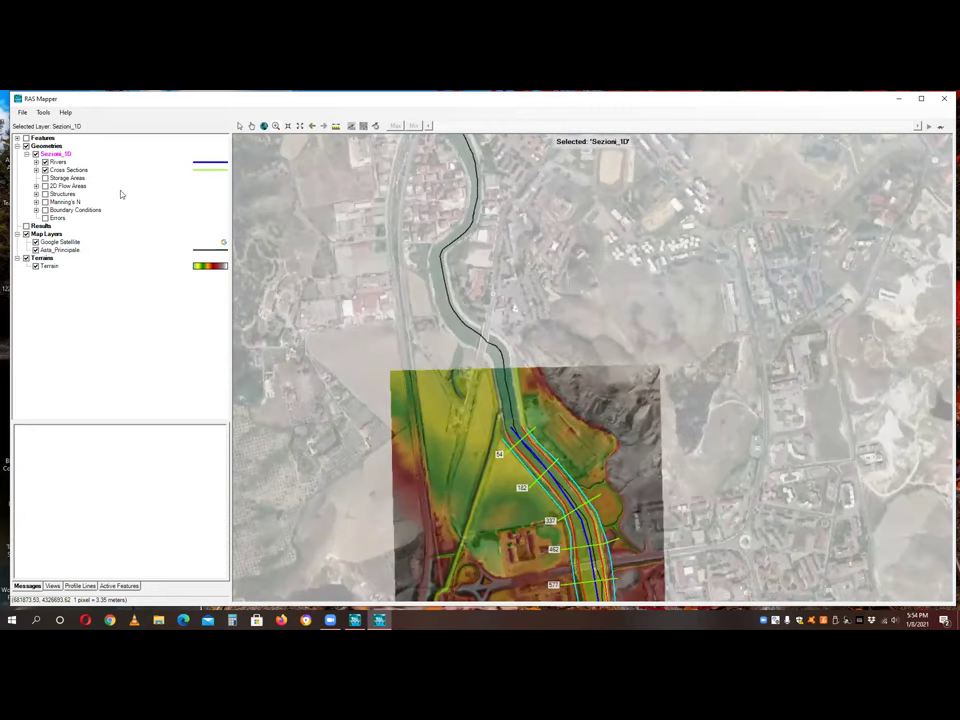
click(945, 98)
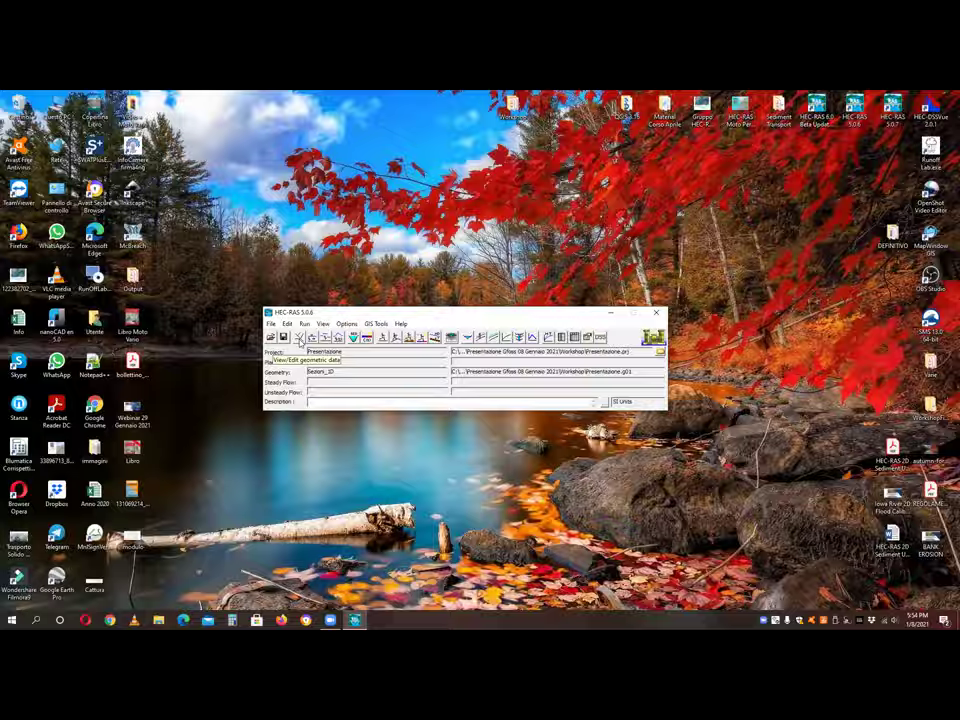
click(299, 339)
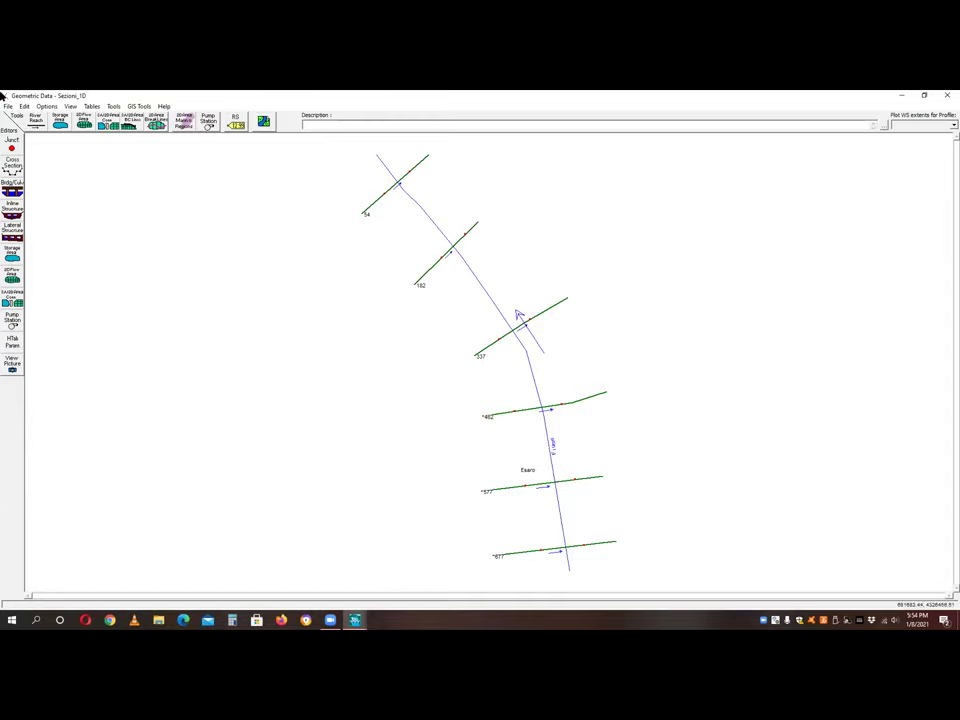
click(7, 106)
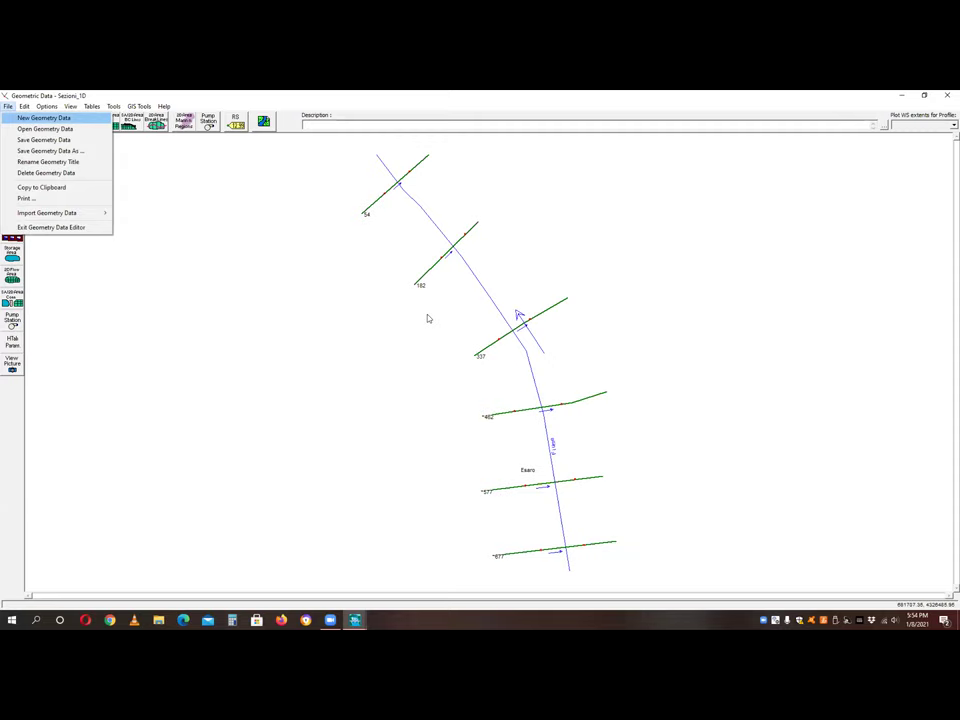
key(o)
click(484, 383)
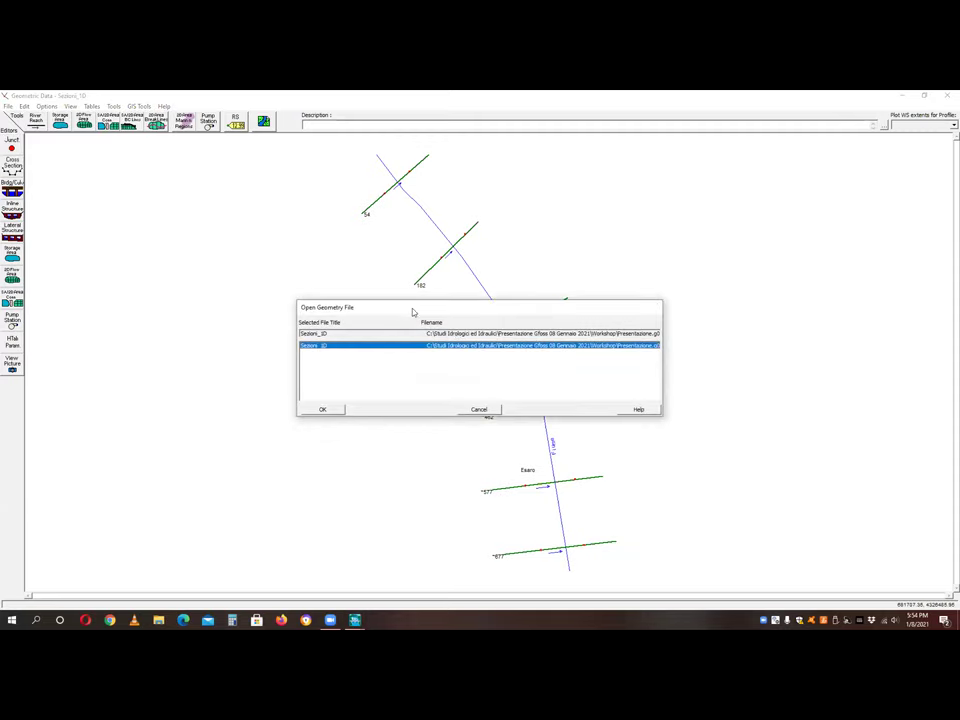
drag(411, 313, 281, 330)
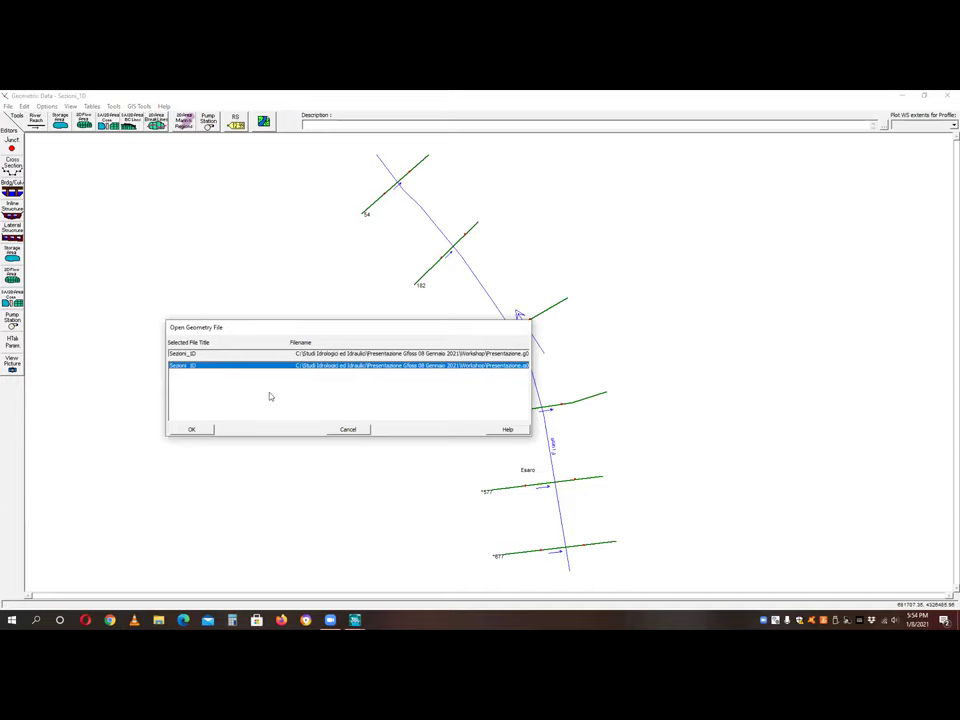
click(191, 429)
- Open the cross section data of river station 182 to examine its coordinates and ground profile, and close it
right_click(471, 231)
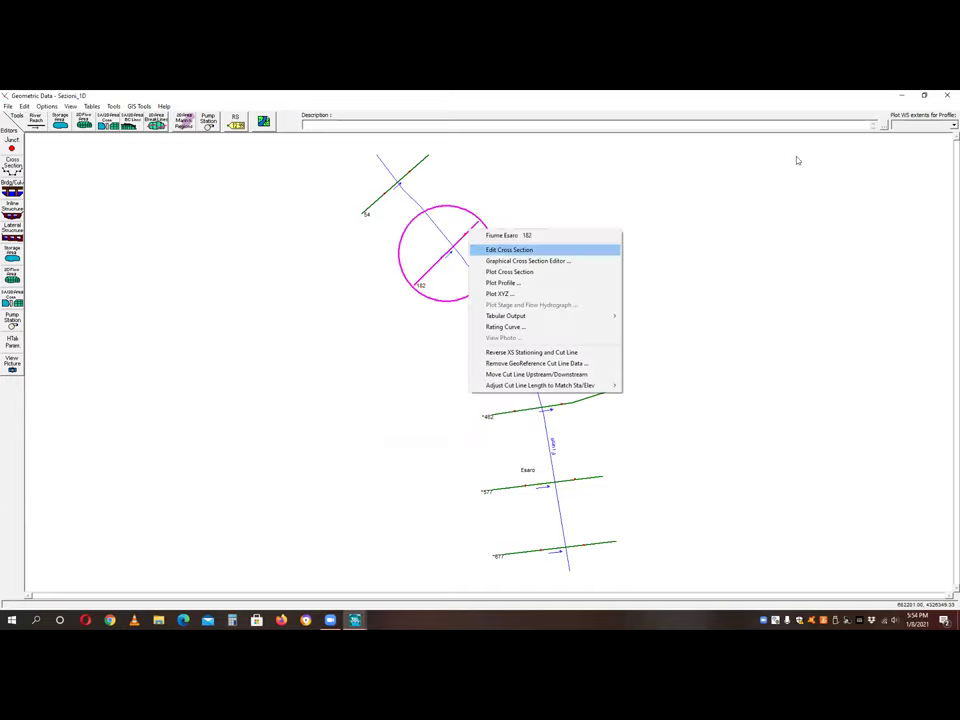
key(Return)
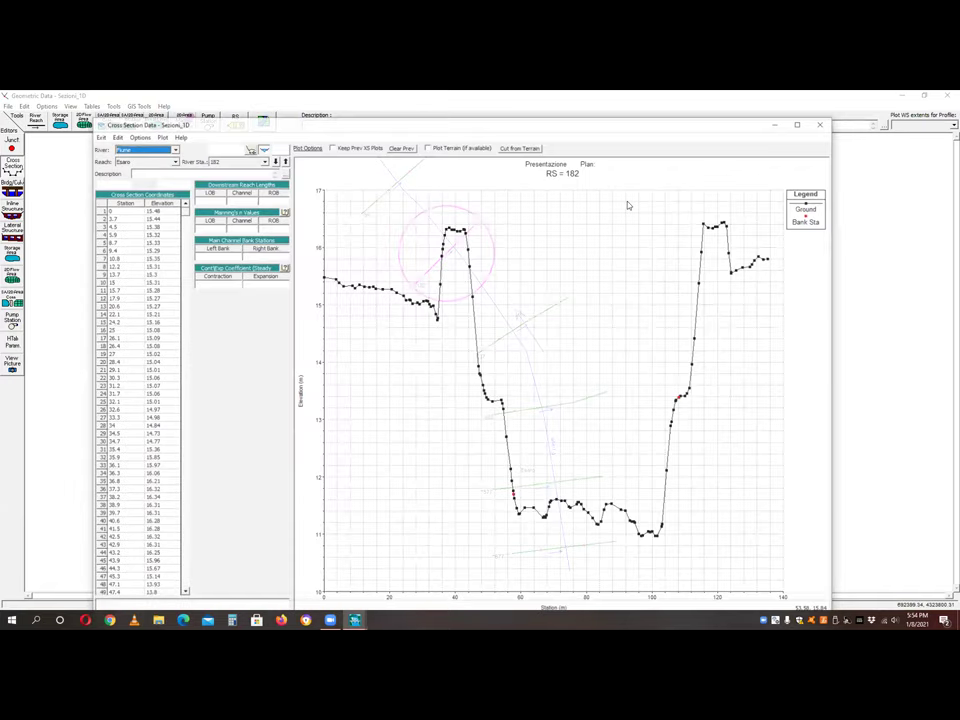
key(alt+F4)
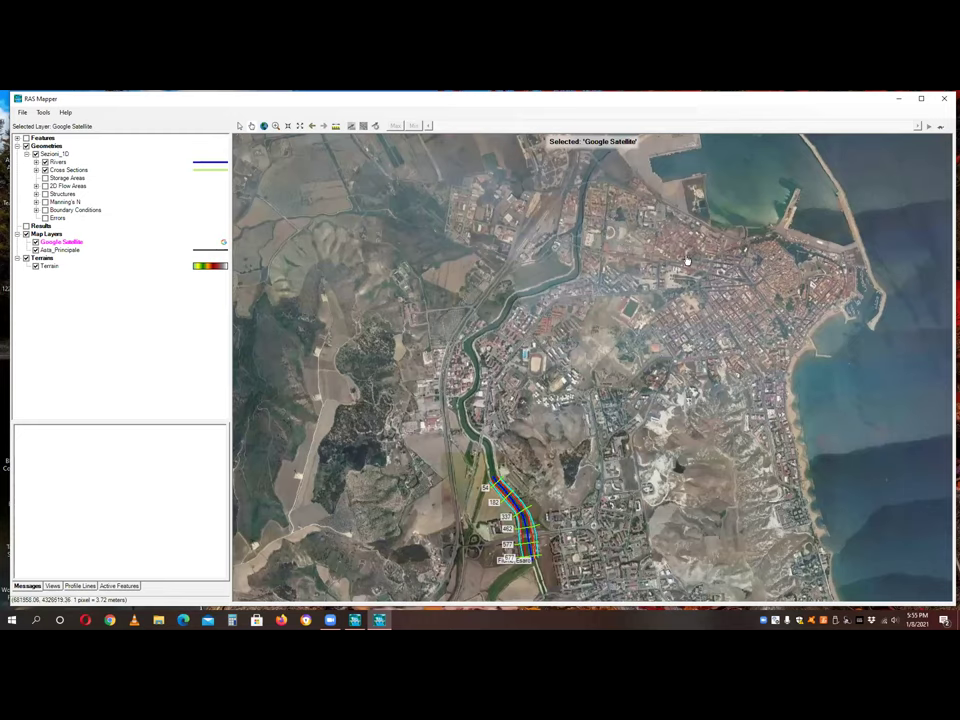
- Start editing the Rivers layer of Sezioni_1D and extend the Esaro river line downstream along the channel in the satellite imagery
double_click(62, 153)
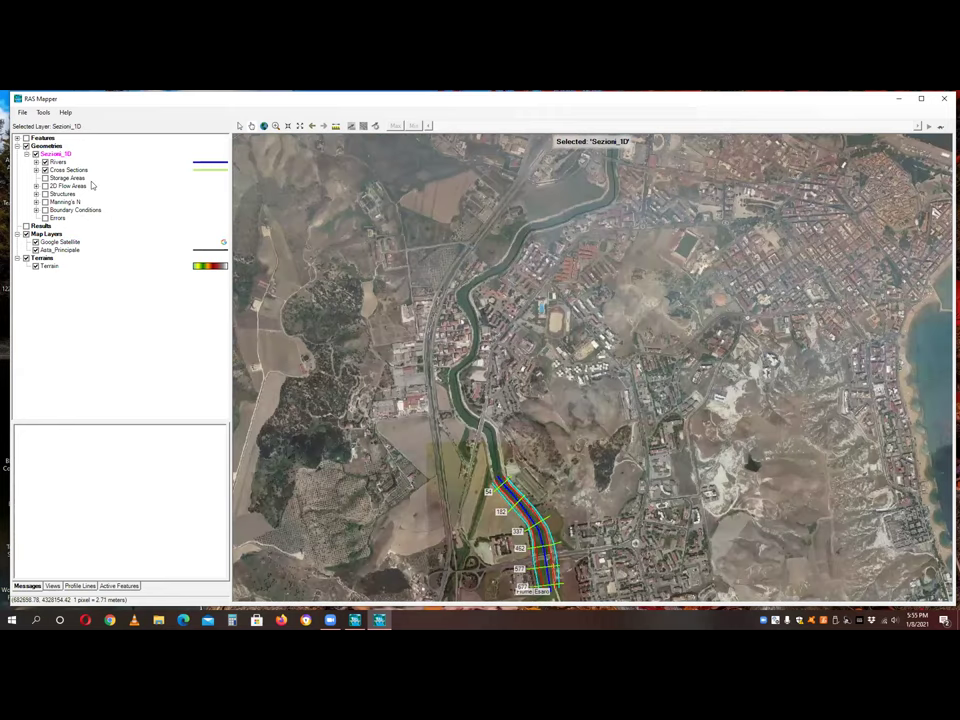
double_click(58, 161)
scroll(431, 299, down, 2)
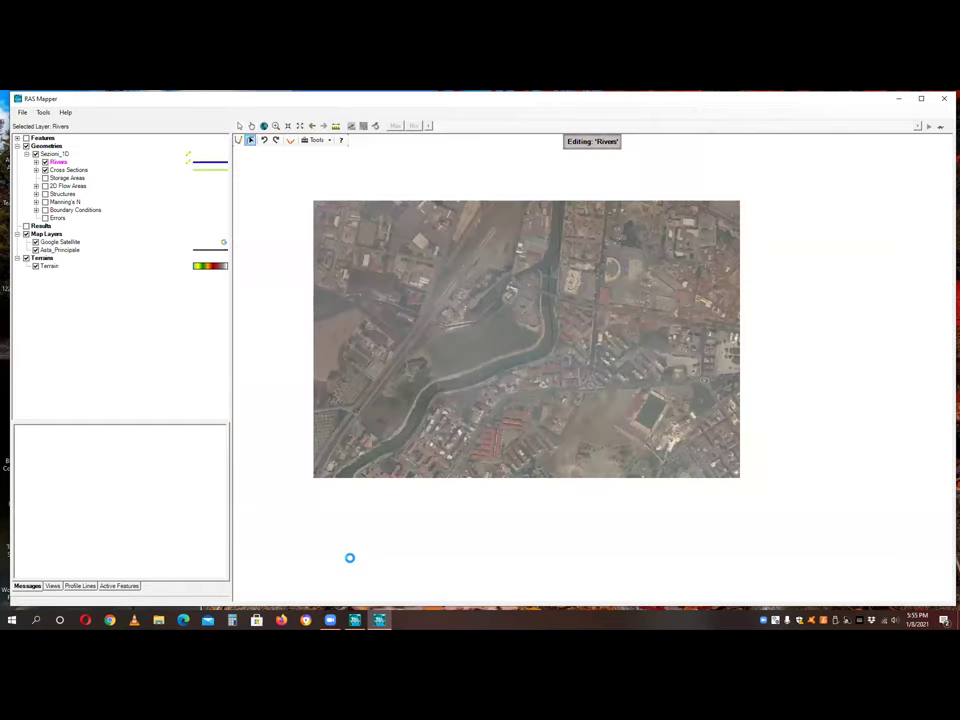
scroll(349, 557, down, 1)
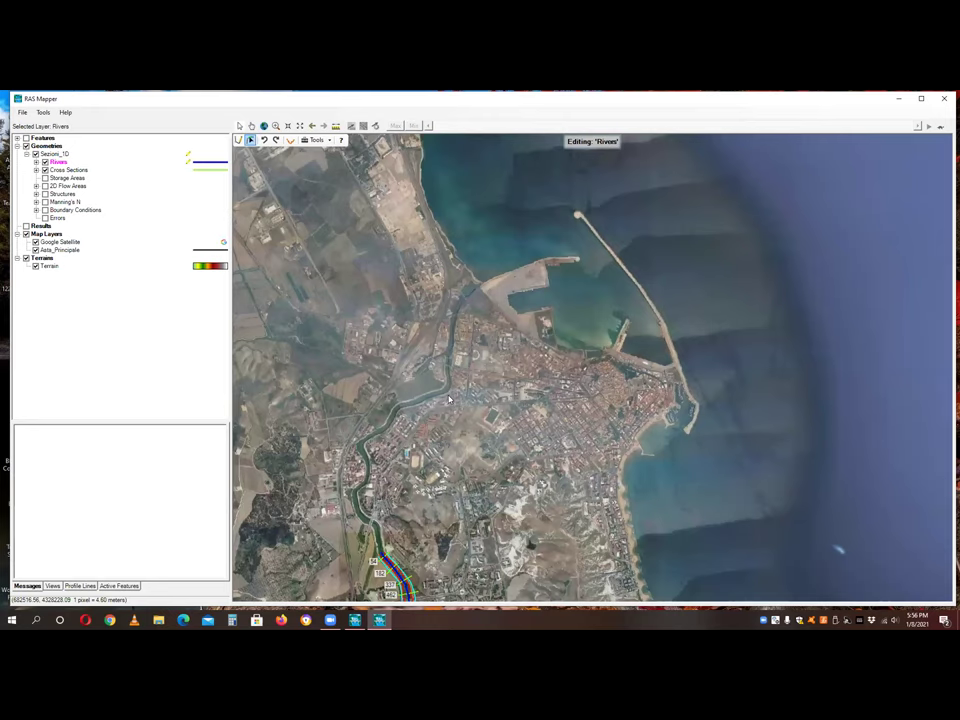
scroll(449, 399, up, 4)
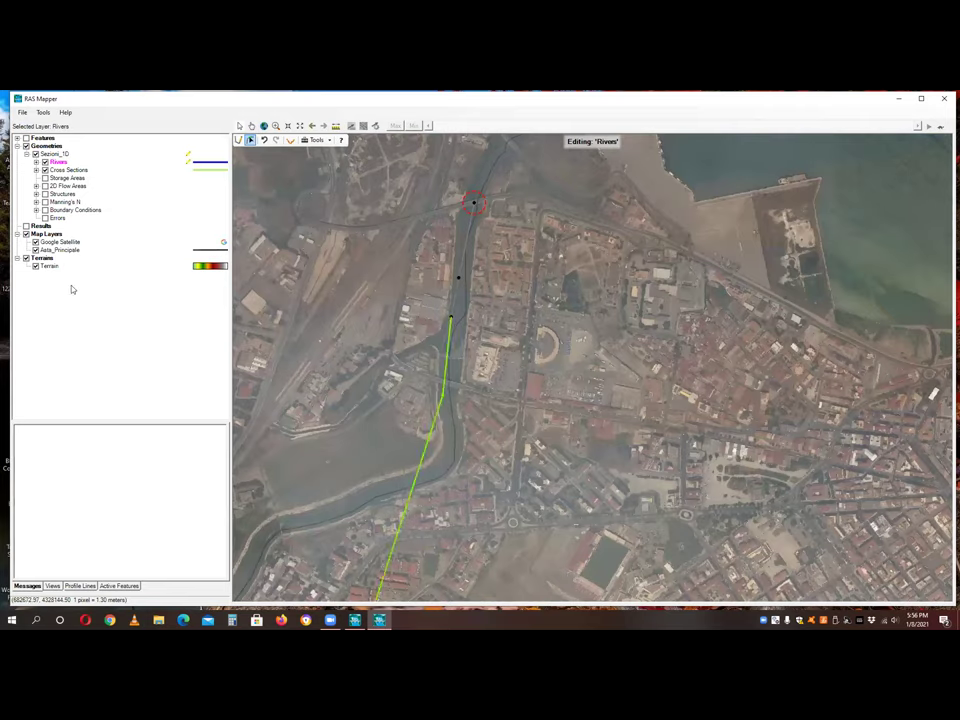
- Hide the Asta_Principale layer and draw a tributary centreline along the western channel, ending on the Esaro river line
click(36, 249)
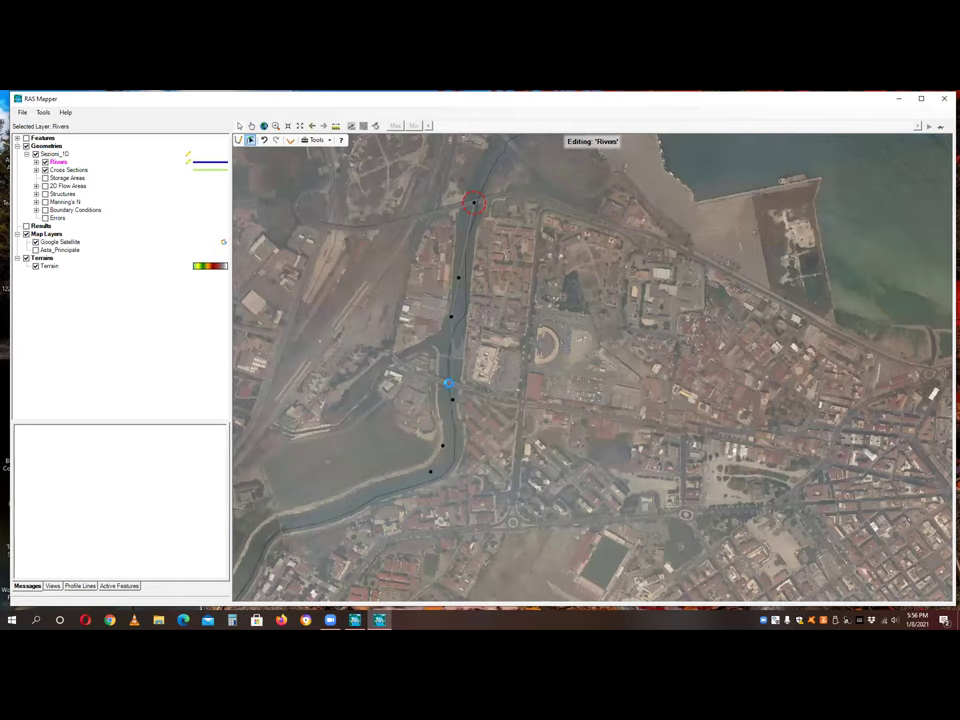
click(62, 241)
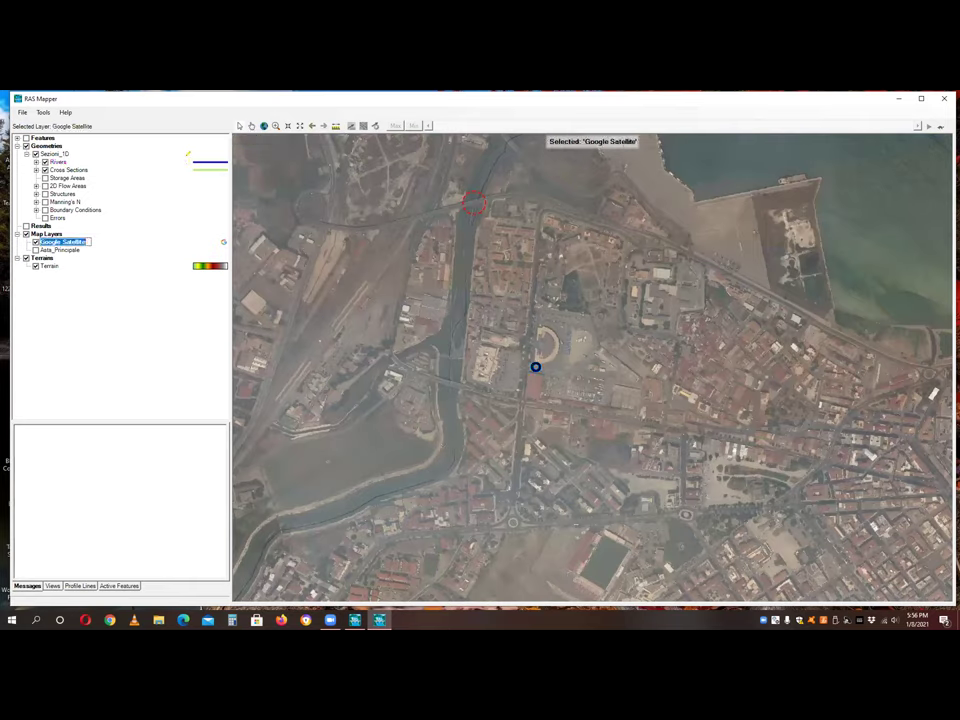
click(57, 163)
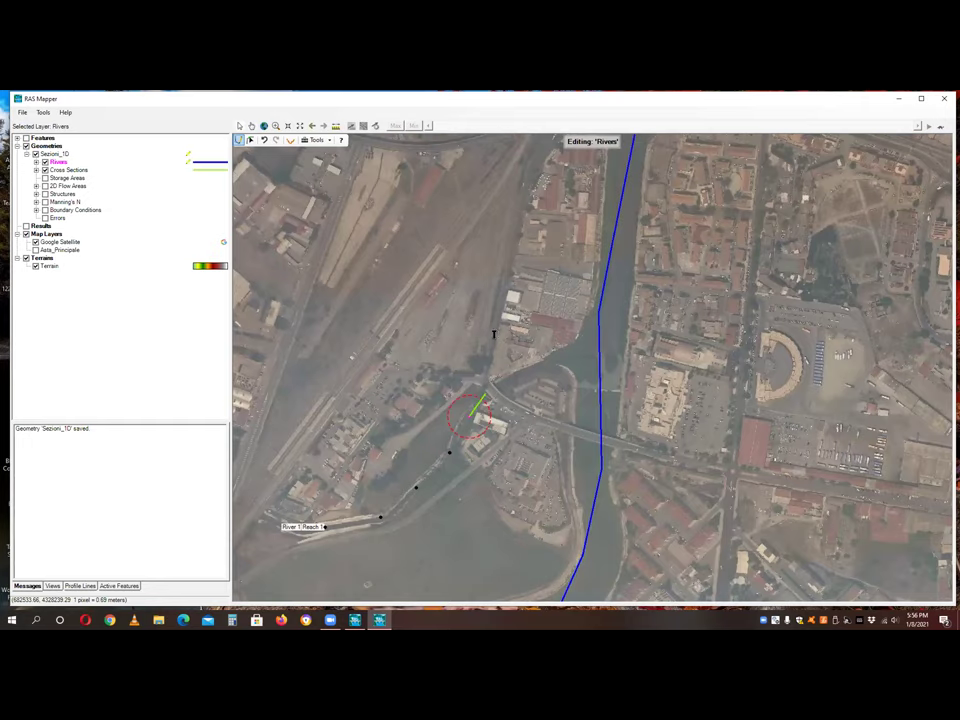
click(489, 396)
click(516, 375)
double_click(598, 330)
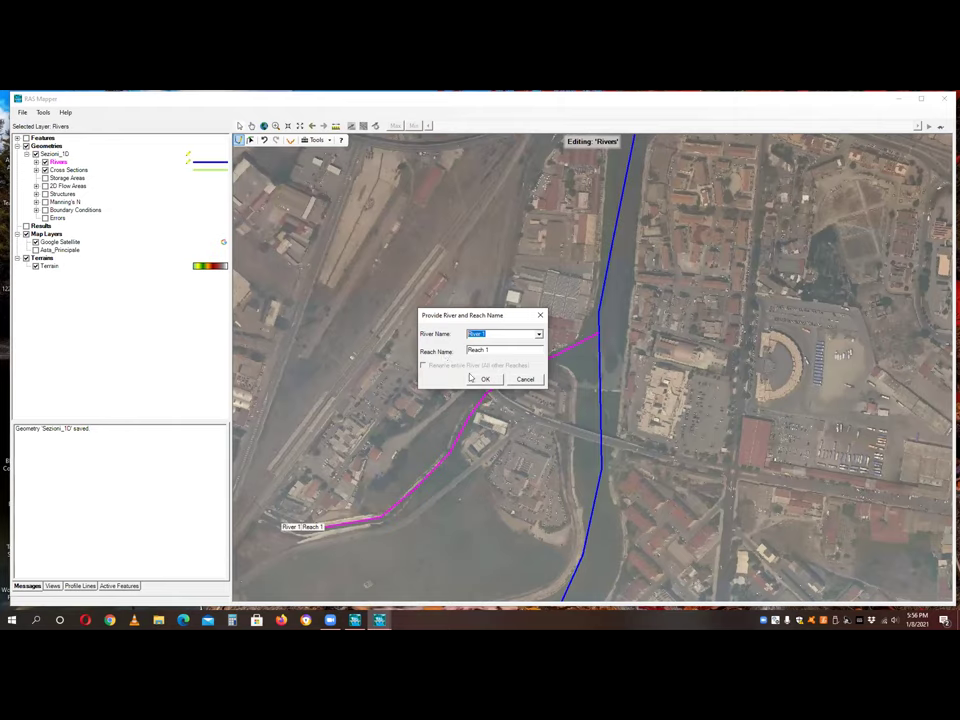
- Name the tributary river Torrente with reach Papanice, and split Fiume - Esaro at a new junction with Esaro-Lower as the lower reach
text(Torrente)
key(Tab)
text(Papanice)
key(Return)
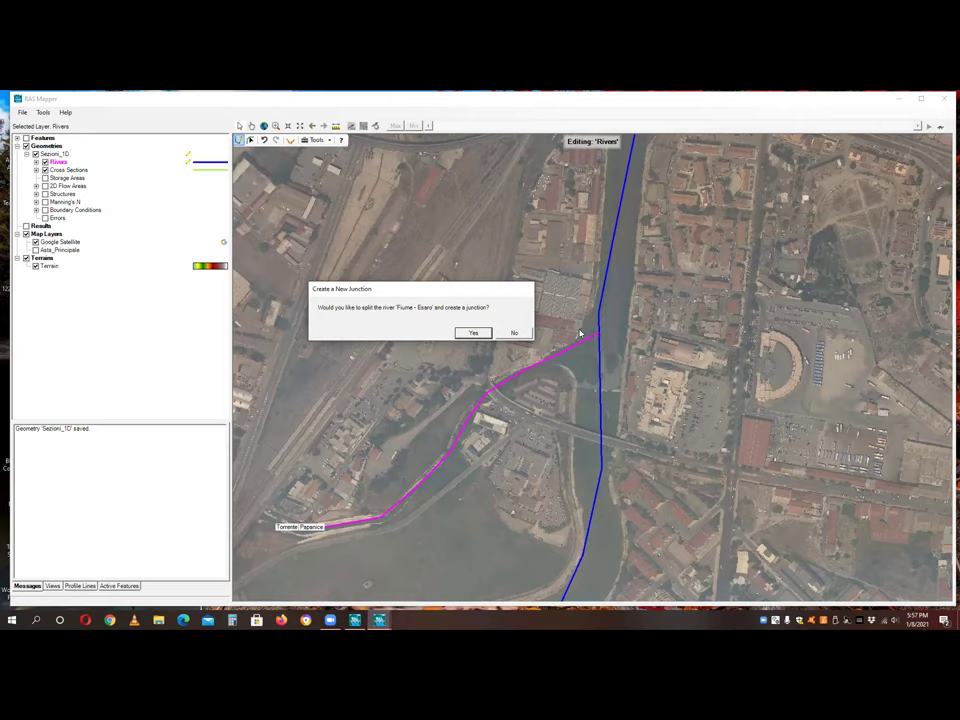
click(474, 333)
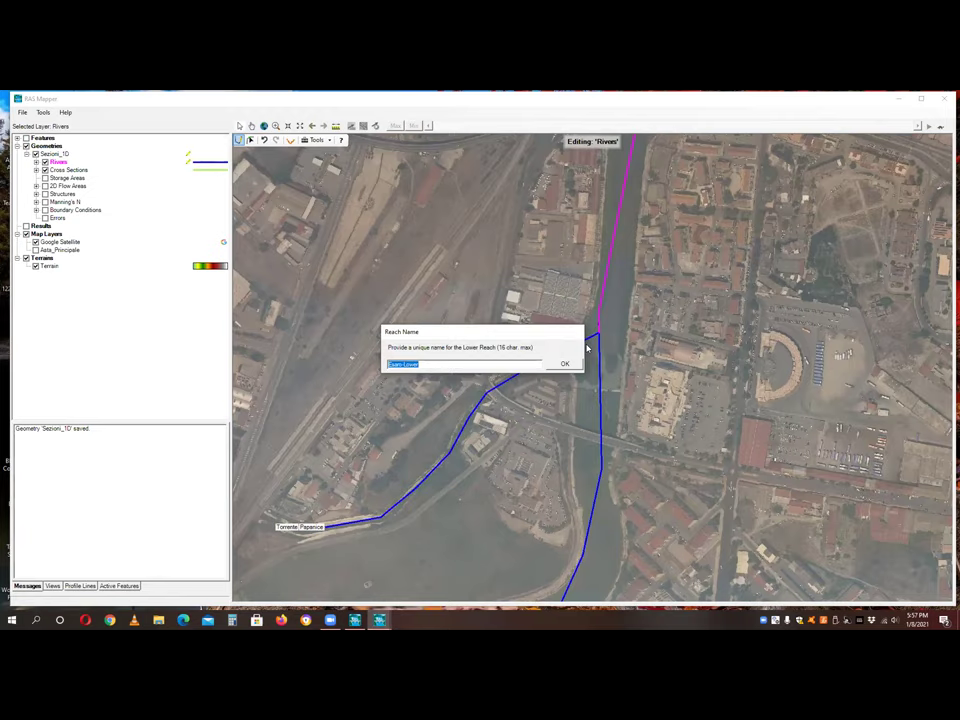
key(Return)
- Save the river edits, close RAS Mapper and check the confluence in the geometric data editor
scroll(588, 347, down, 3)
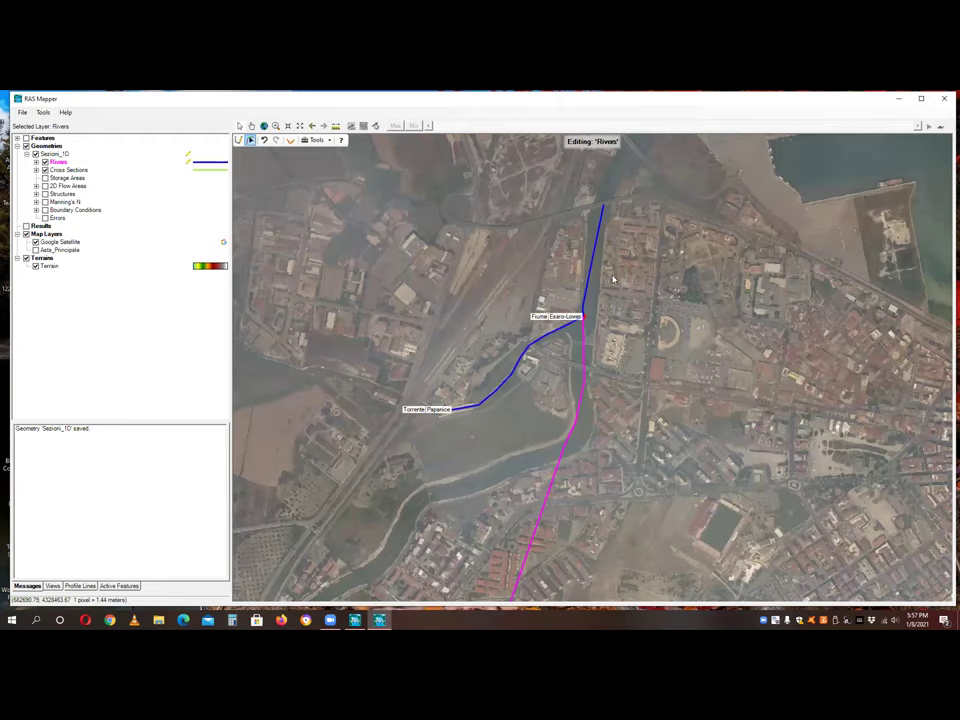
scroll(614, 280, up, 1)
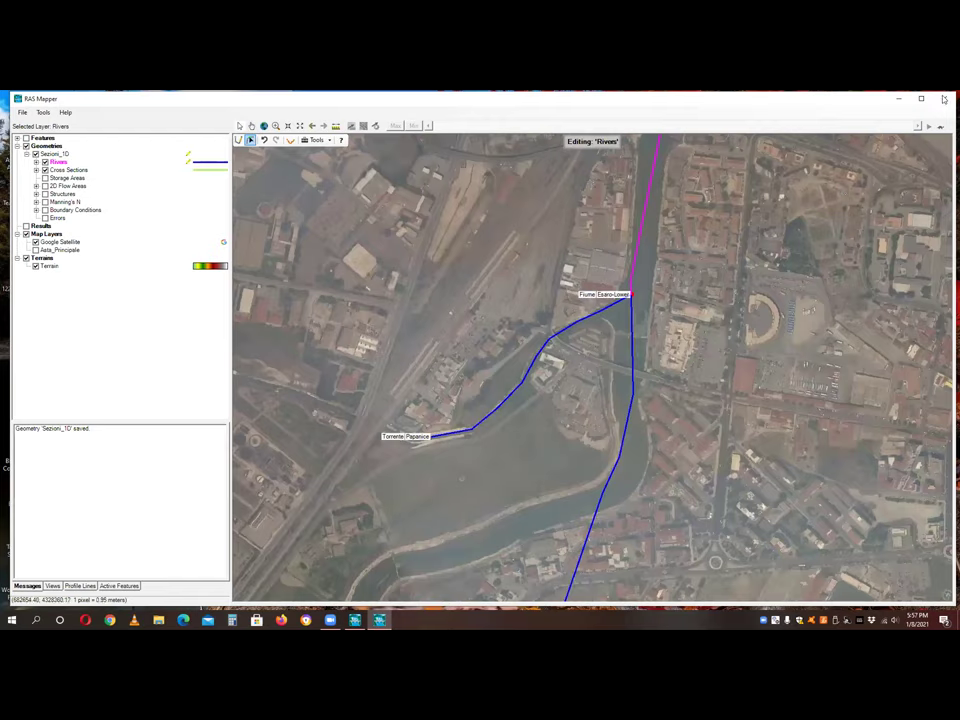
key(Return)
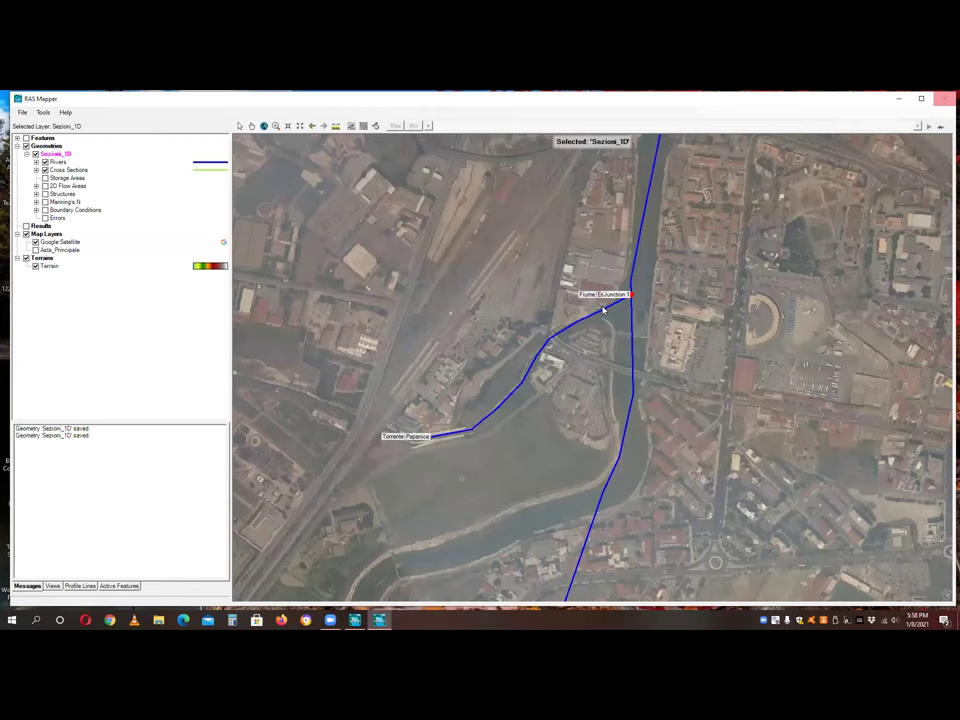
key(alt+F4)
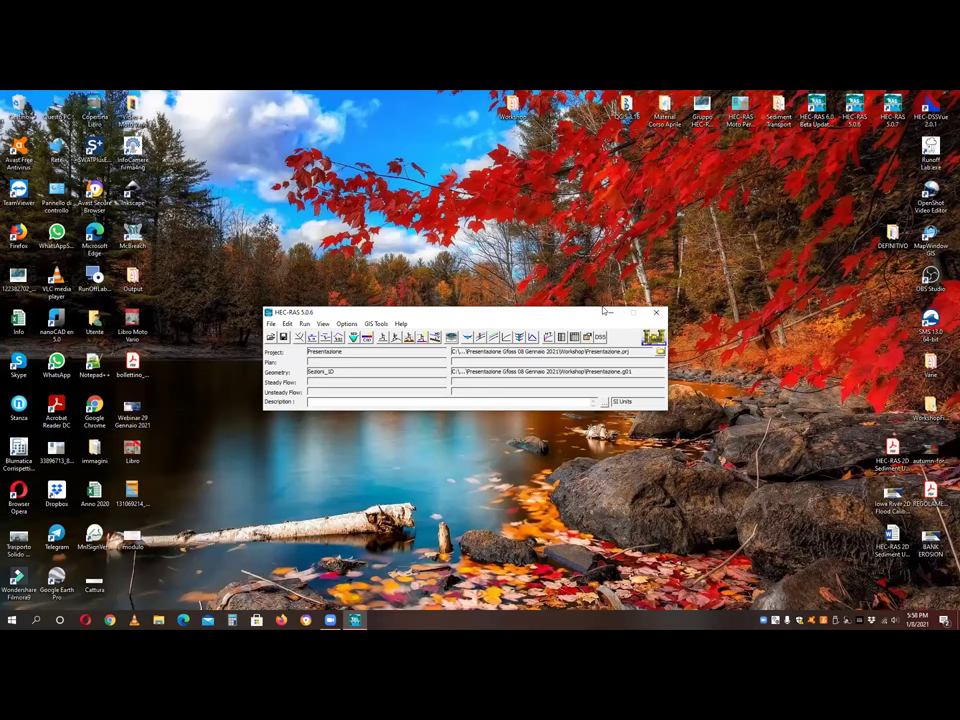
key(alt+Tab)
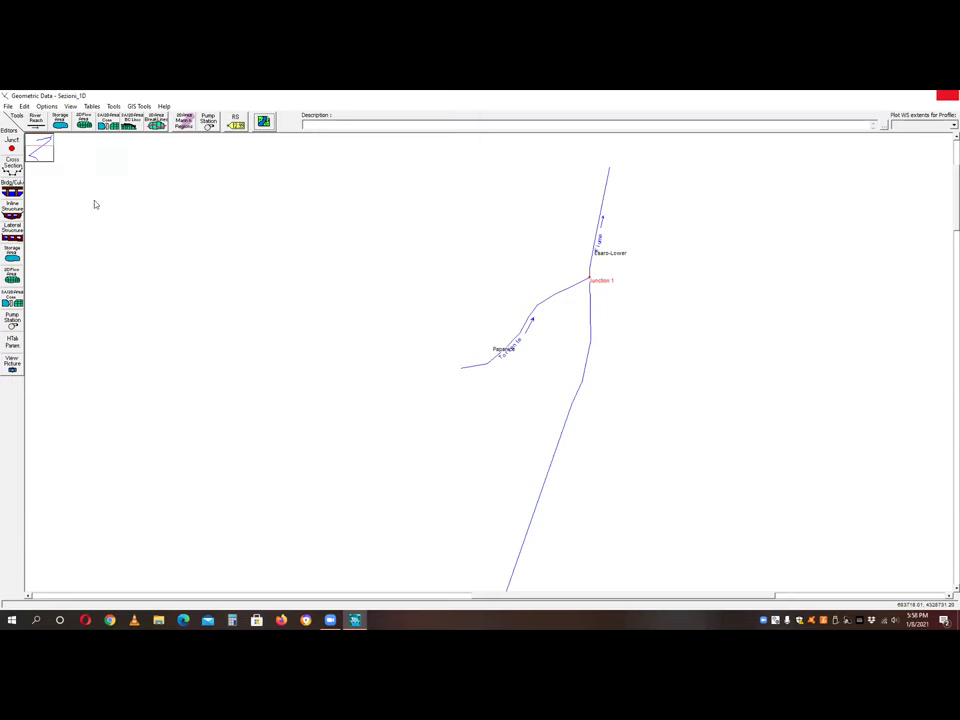
key(alt+F4)
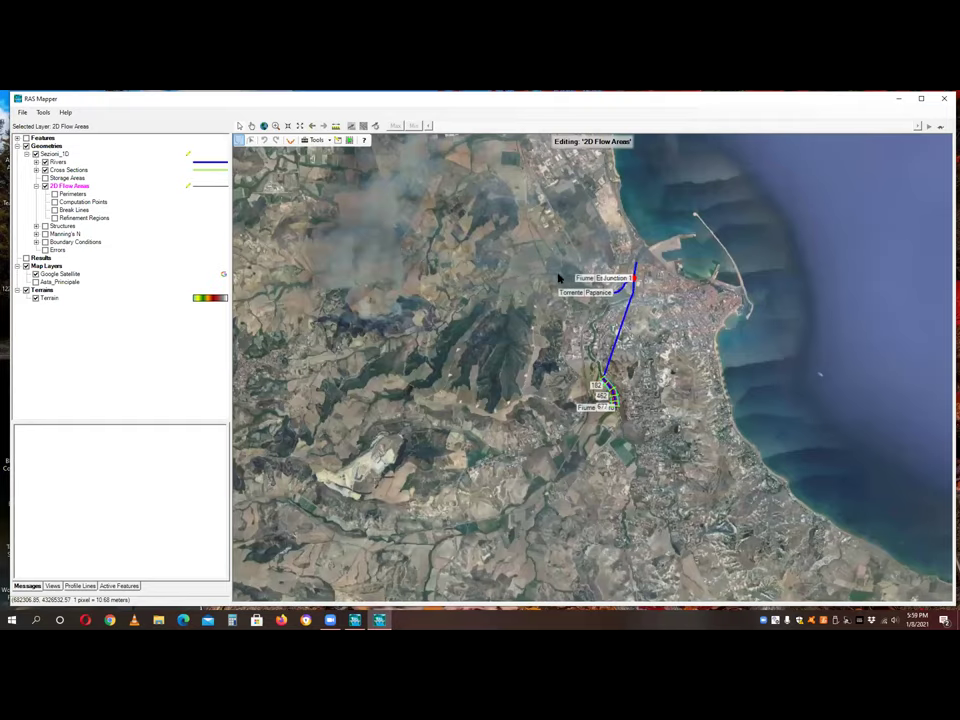
- Plot the associated terrain as a background of the geometry schematic
double_click(111, 214)
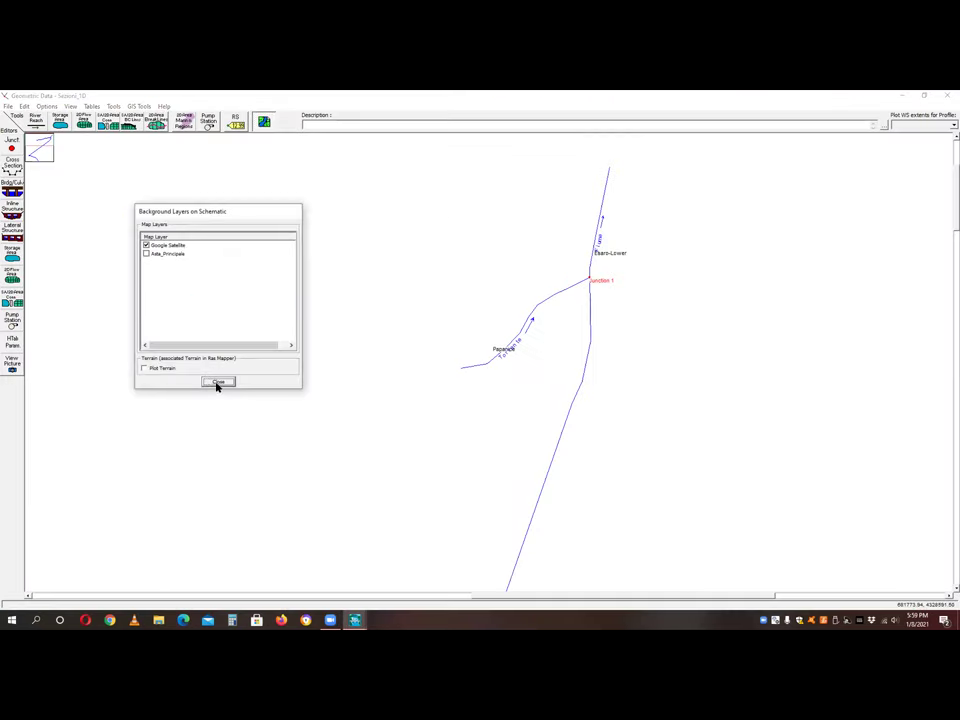
click(144, 366)
click(216, 384)
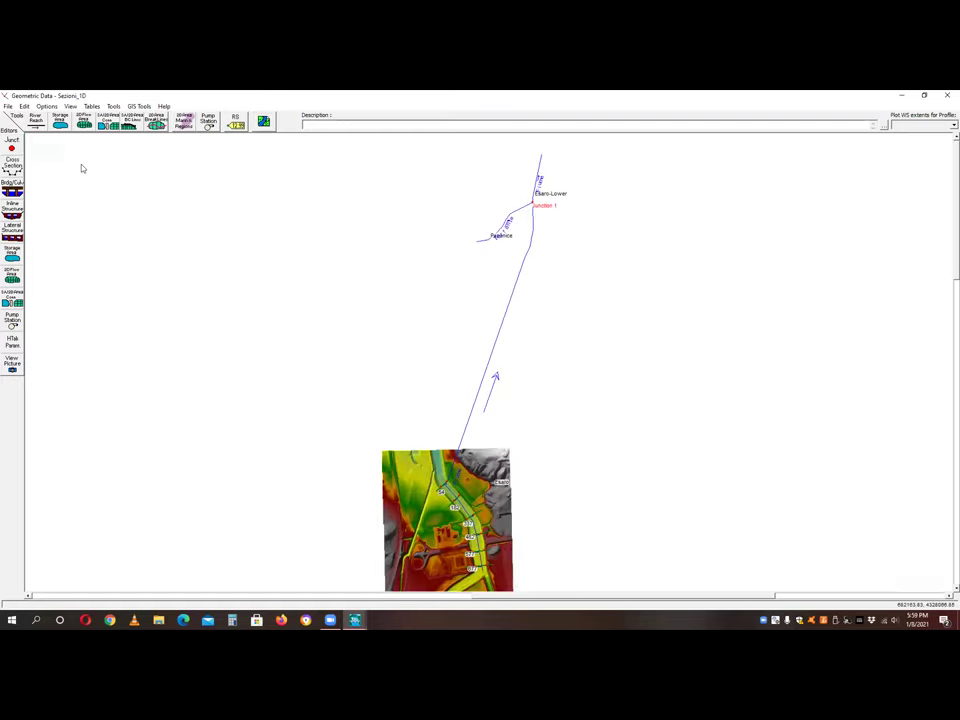
- Draw a 2D flow area polygon on the floodplain west of cross sections 54 to 337 and name it 2D_Area
scroll(343, 454, up, 3)
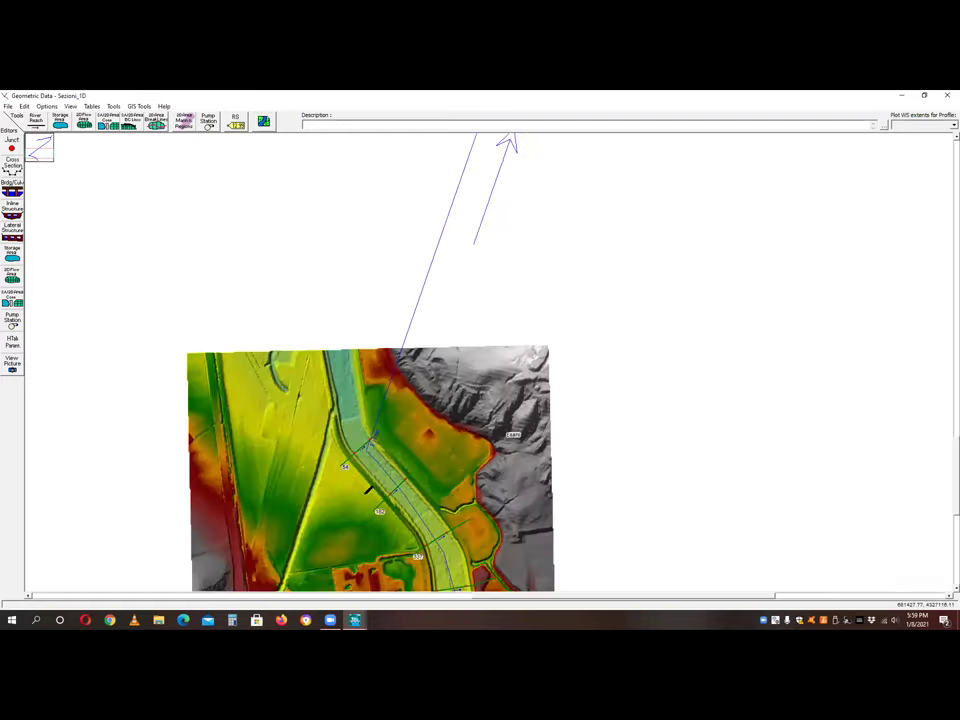
click(379, 512)
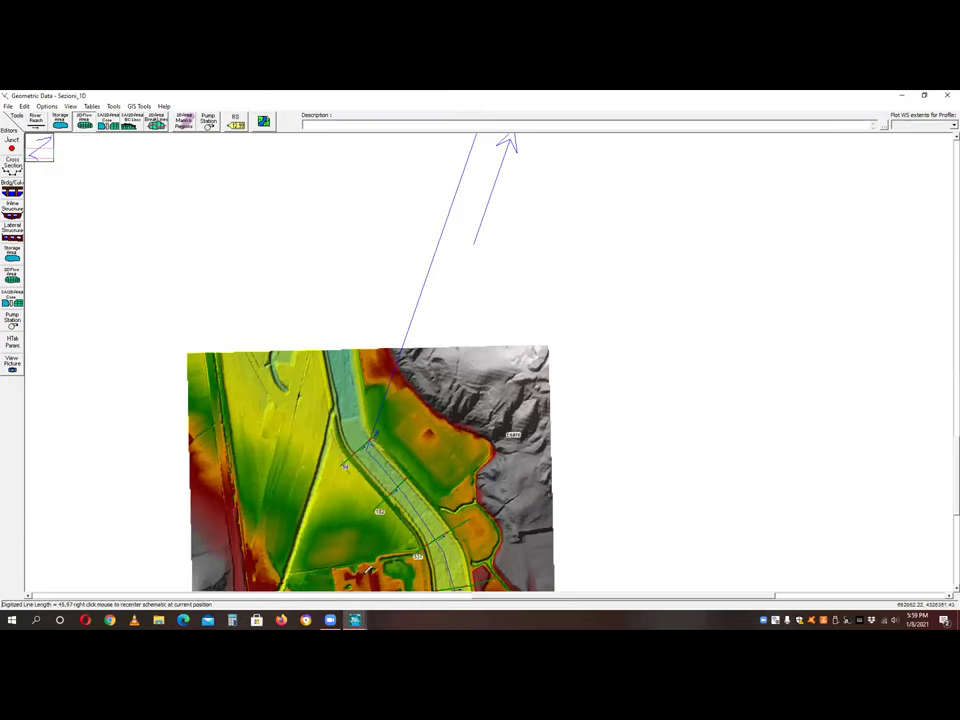
click(297, 541)
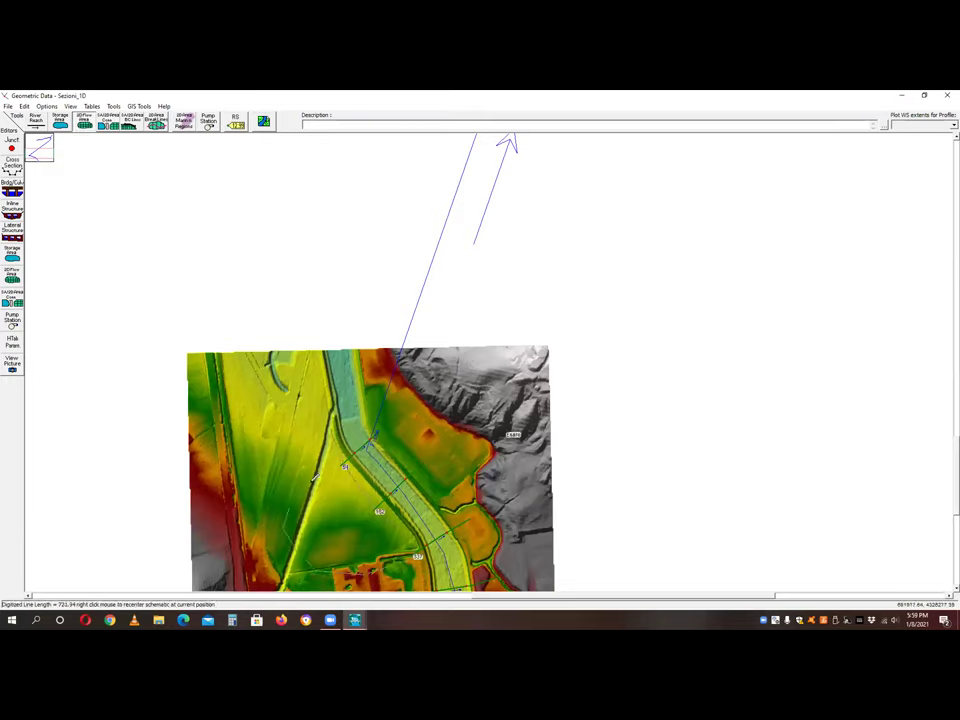
double_click(362, 468)
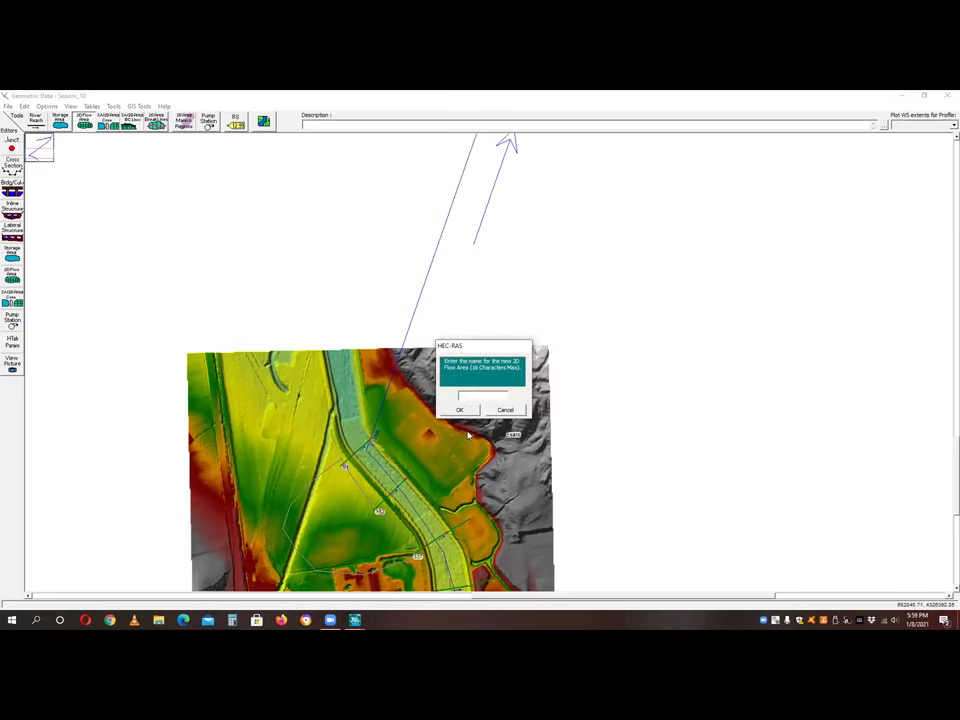
text(_Area)
key(Return)
- Edit the 2D flow area and generate its computation points with a DX and DY spacing of 5
right_click(341, 498)
key(Down)
key(Return)
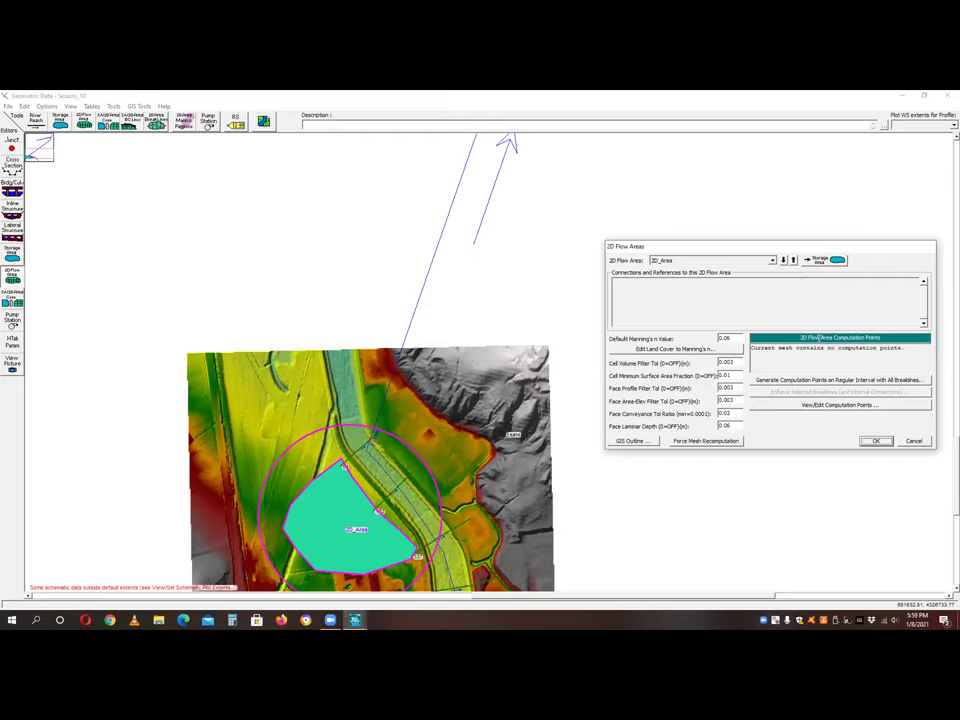
click(822, 380)
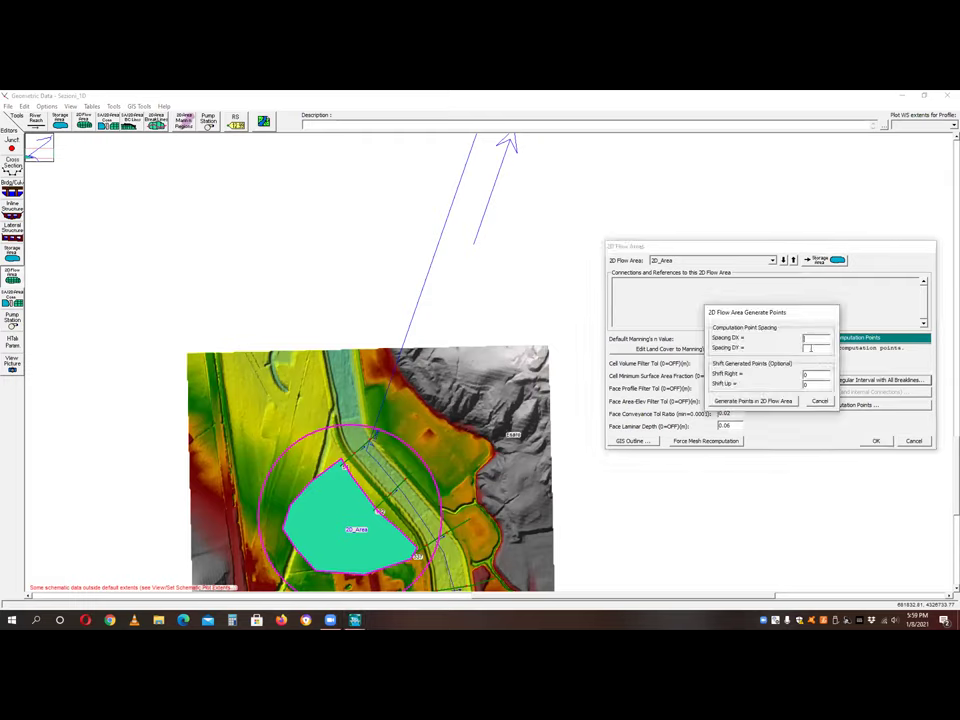
text(5)
click(810, 348)
text(5)
key(Return)
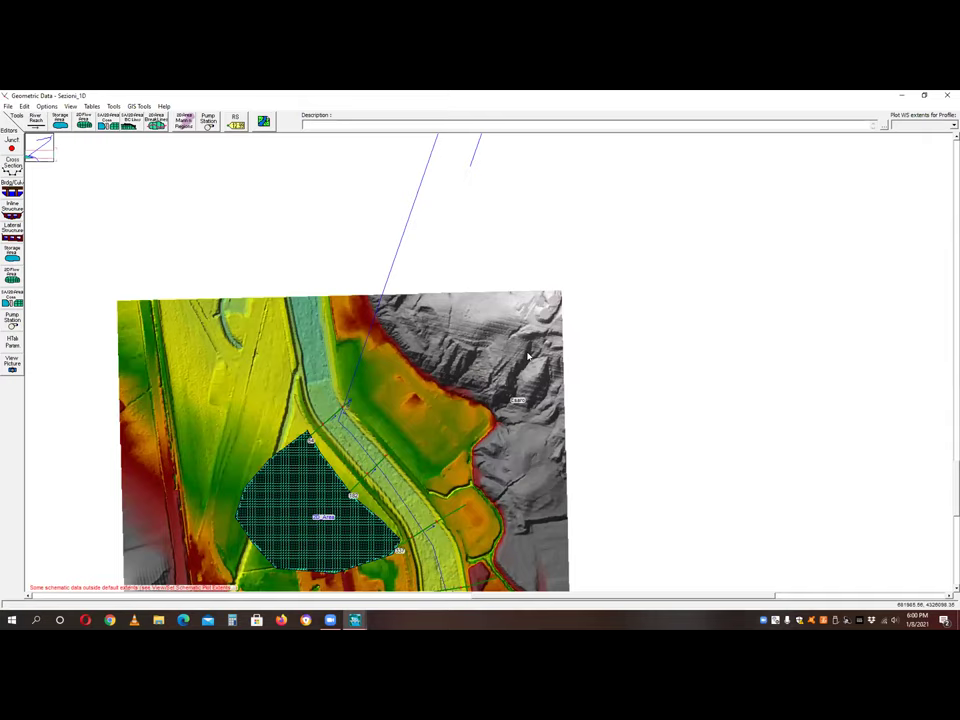
- Examine the 2D_Area mesh and the available operations for the flow area, and close the geometric data editor
scroll(528, 355, up, 2)
right_click(528, 355)
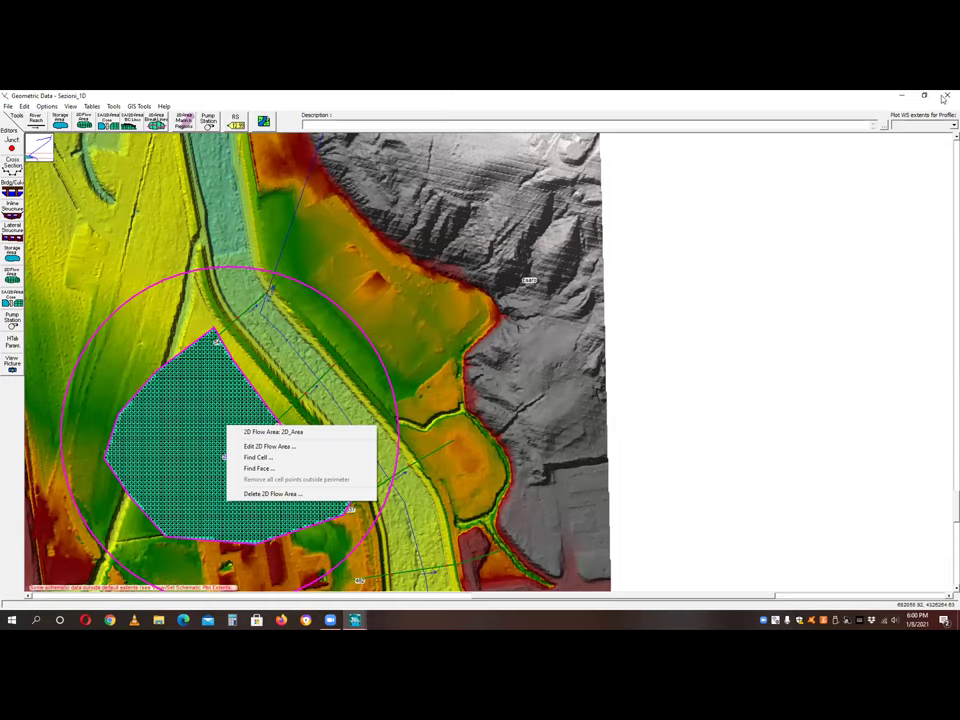
click(424, 309)
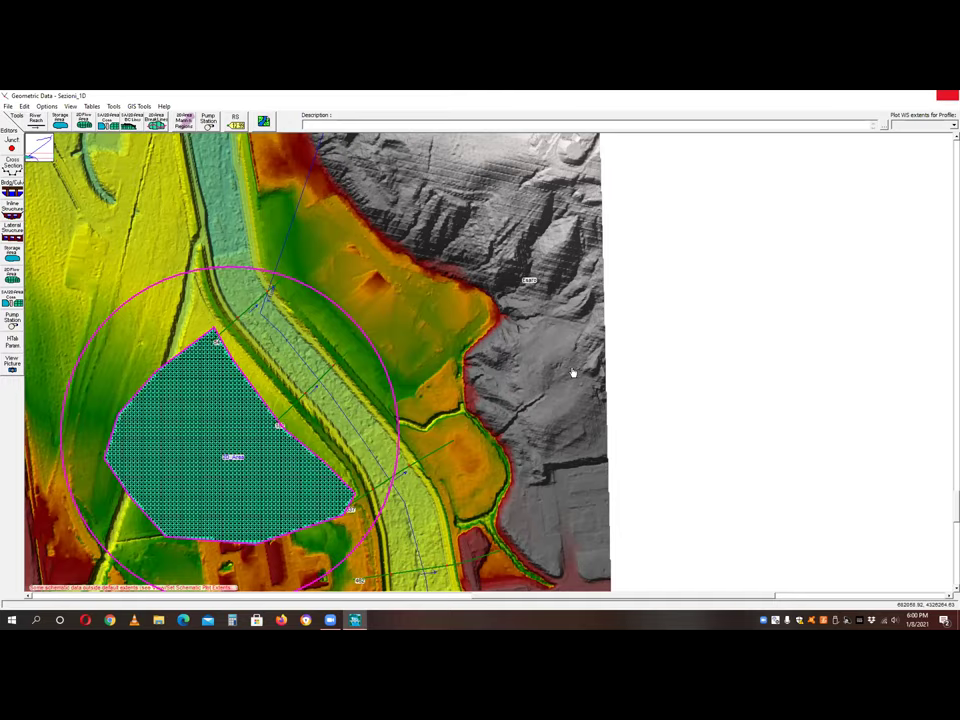
key(alt+F4)
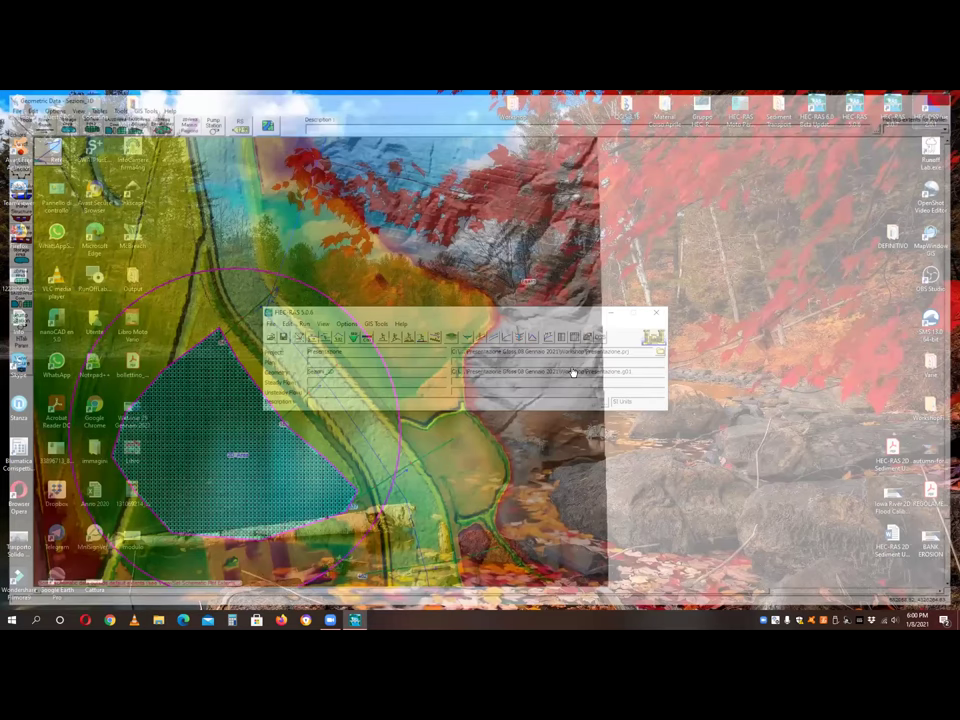
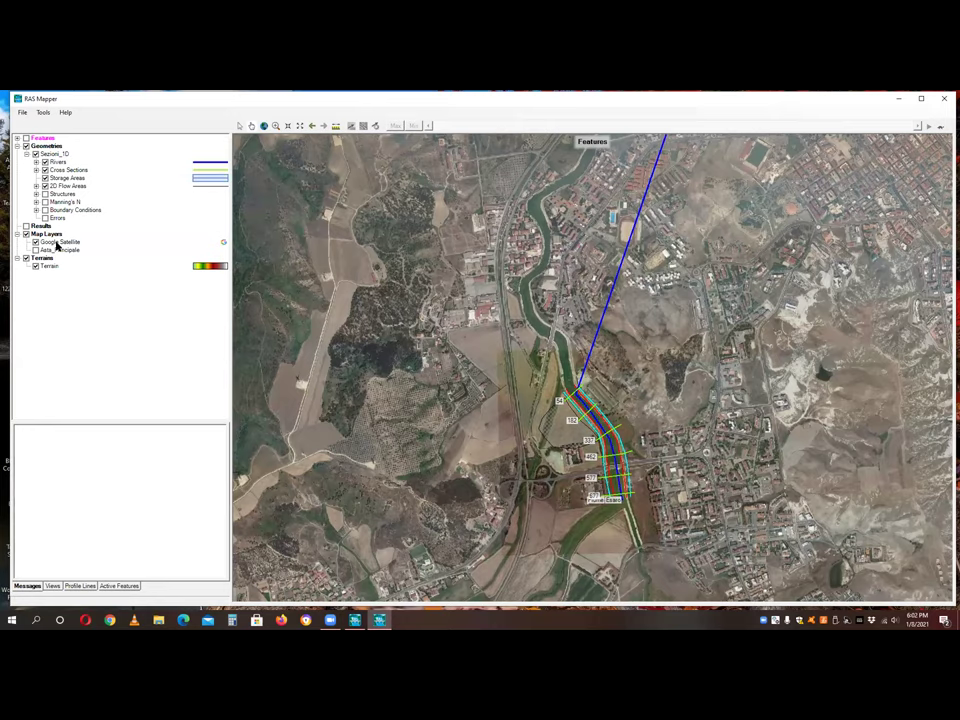
- Look up the formats in which the Cross Sections layer of Sezioni_1D can be exported
right_click(70, 170)
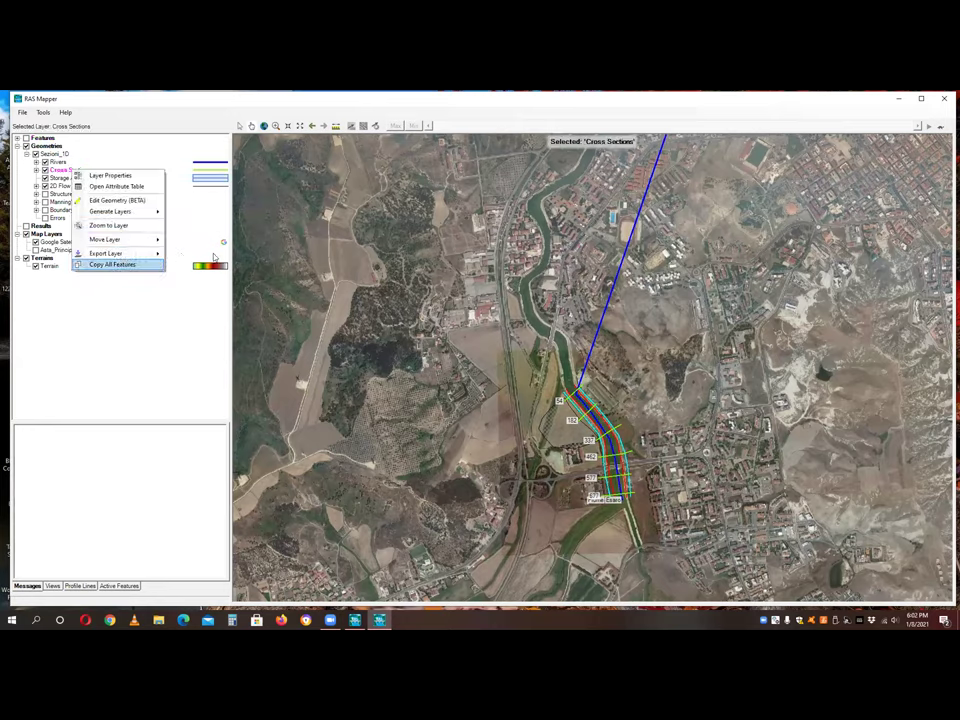
mouse_move(130, 253)
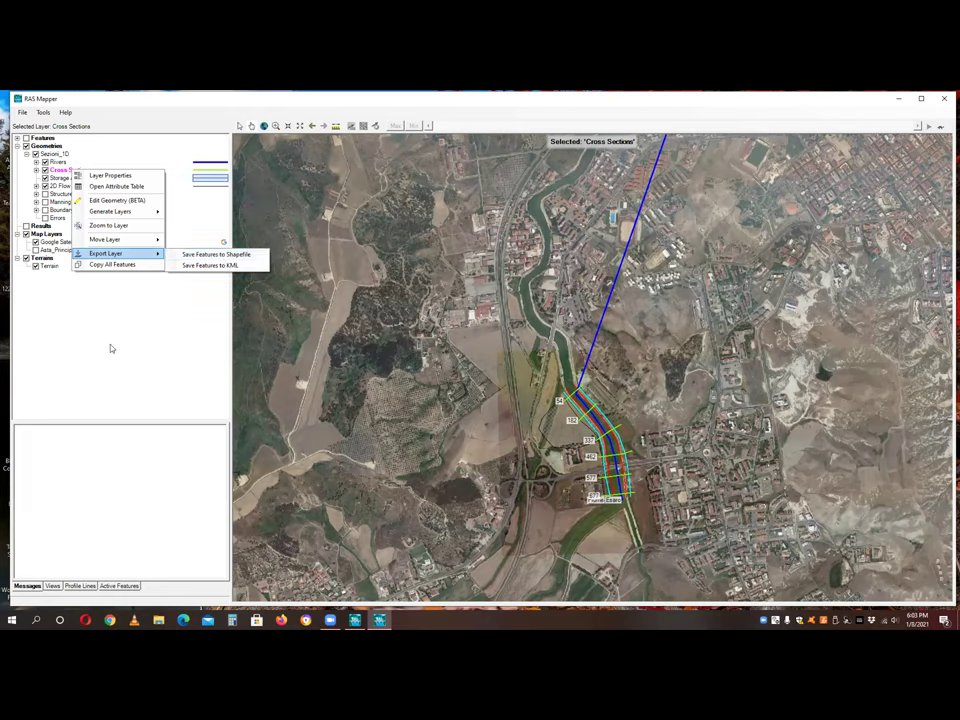
click(43, 275)
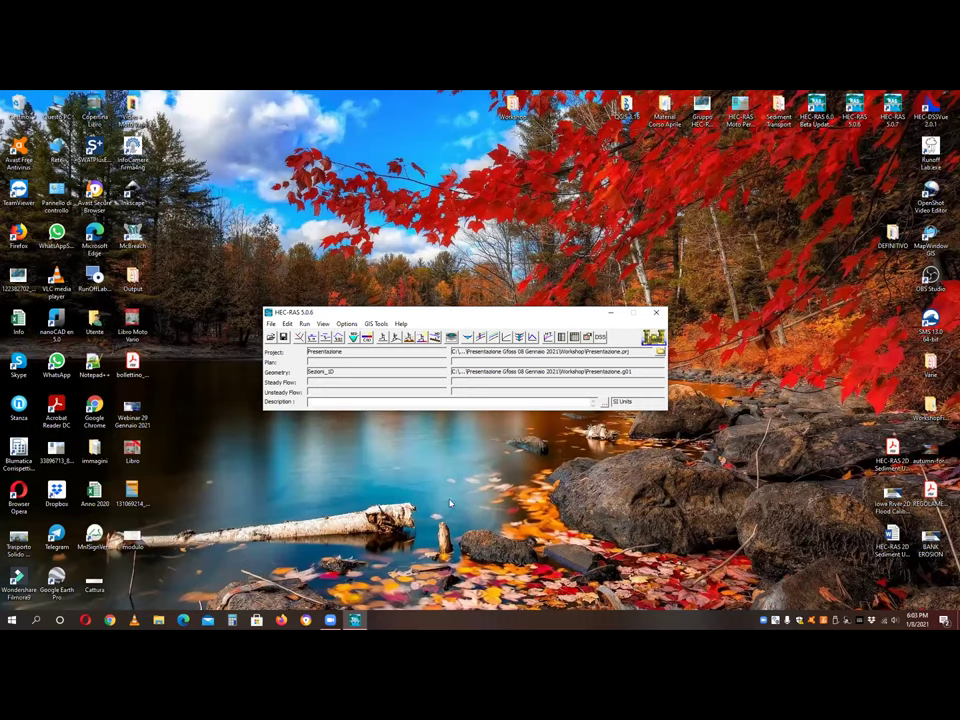
- Switch to HEC-RAS 5.0.7 and examine the result layers of the Bald Eagle Creek dam break project in RAS Mapper
key(alt+f)
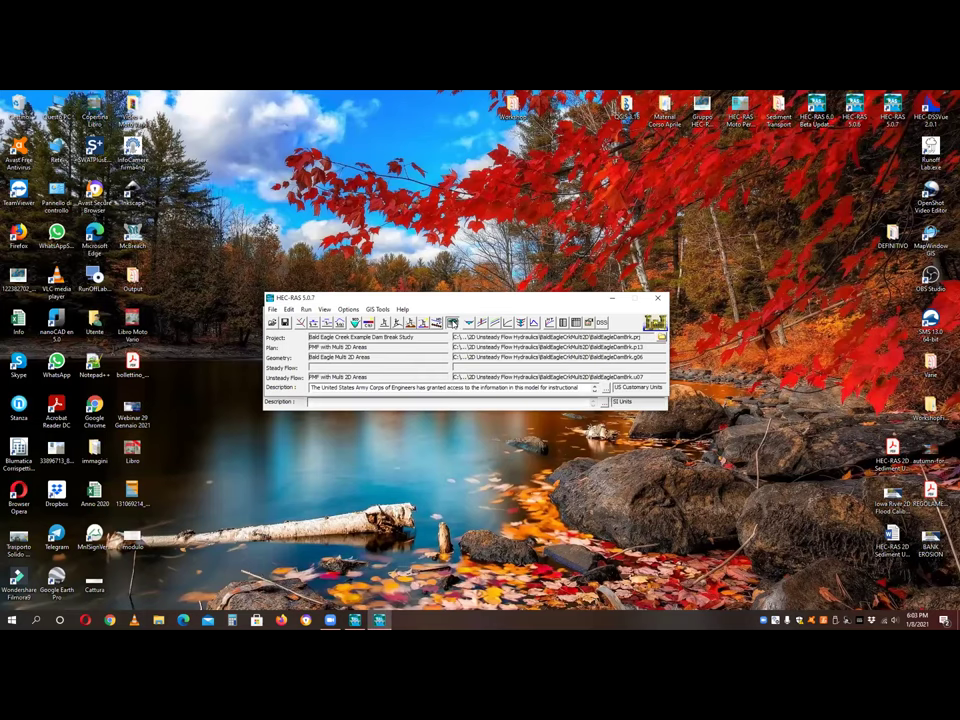
click(452, 322)
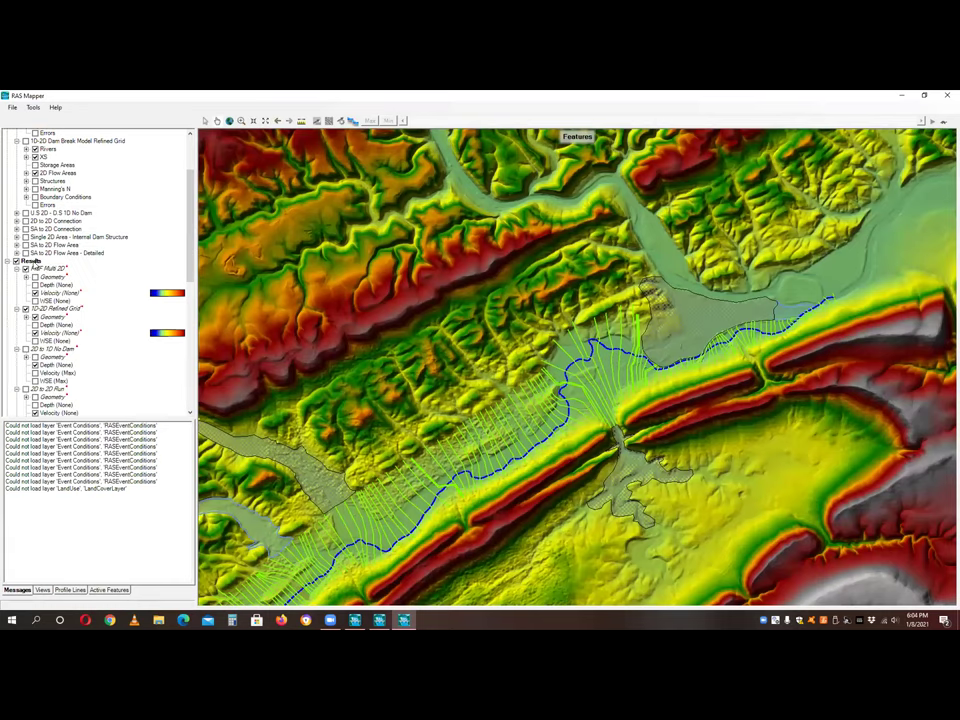
mouse_move(51, 317)
scroll(54, 313, down, 5)
click(53, 310)
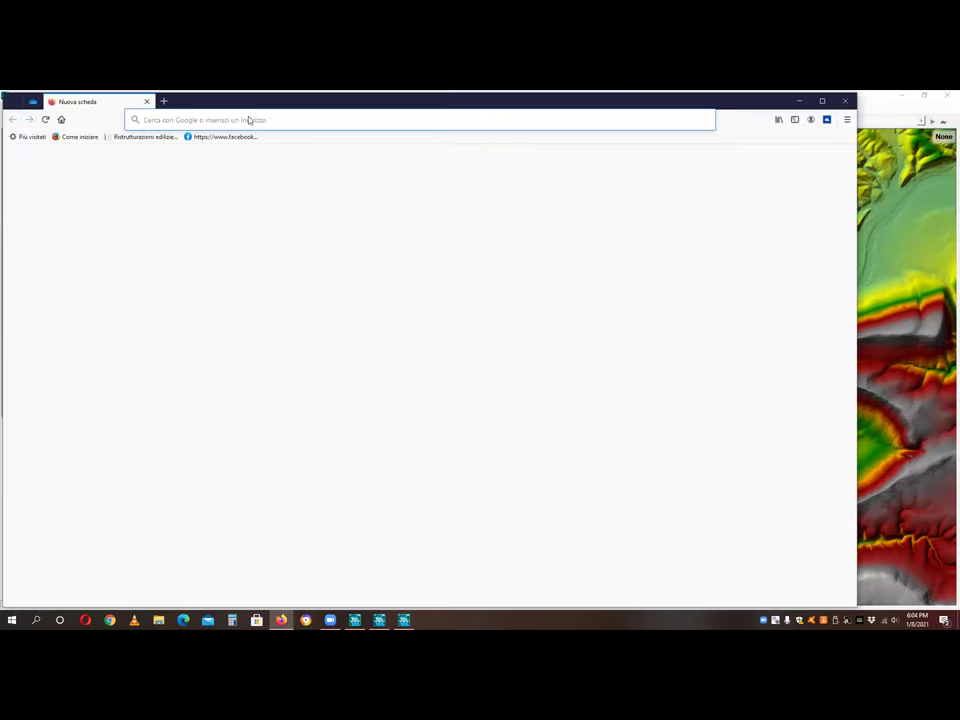
- In Firefox, open the YouTube video "Come creare un poligono di inondazione in HEC-RAS", pause it and select its web address
text(you)
click(279, 196)
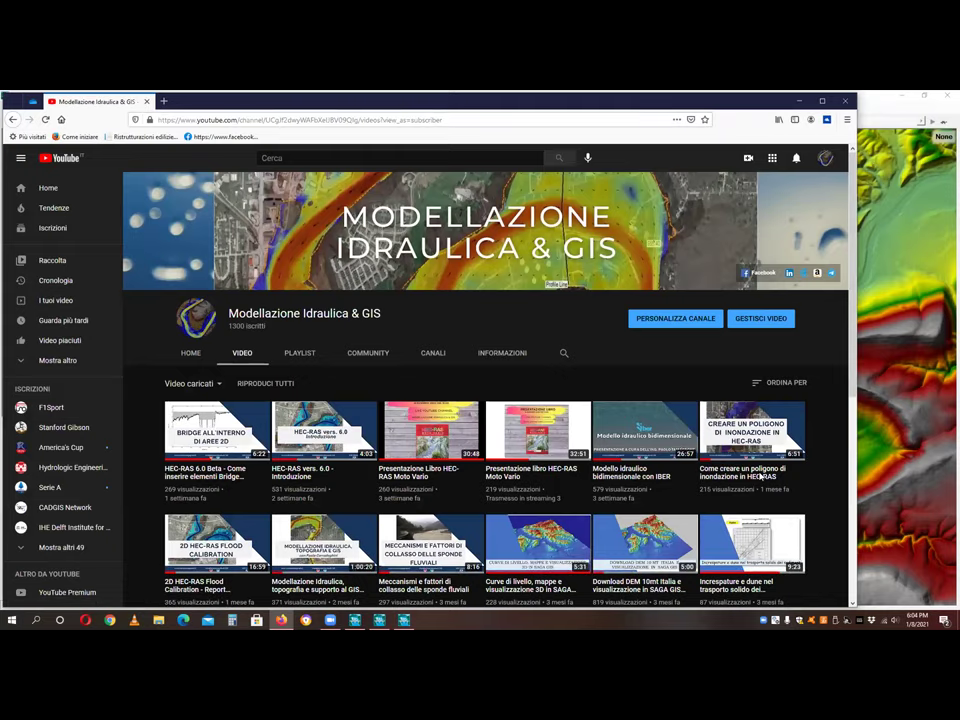
click(500, 299)
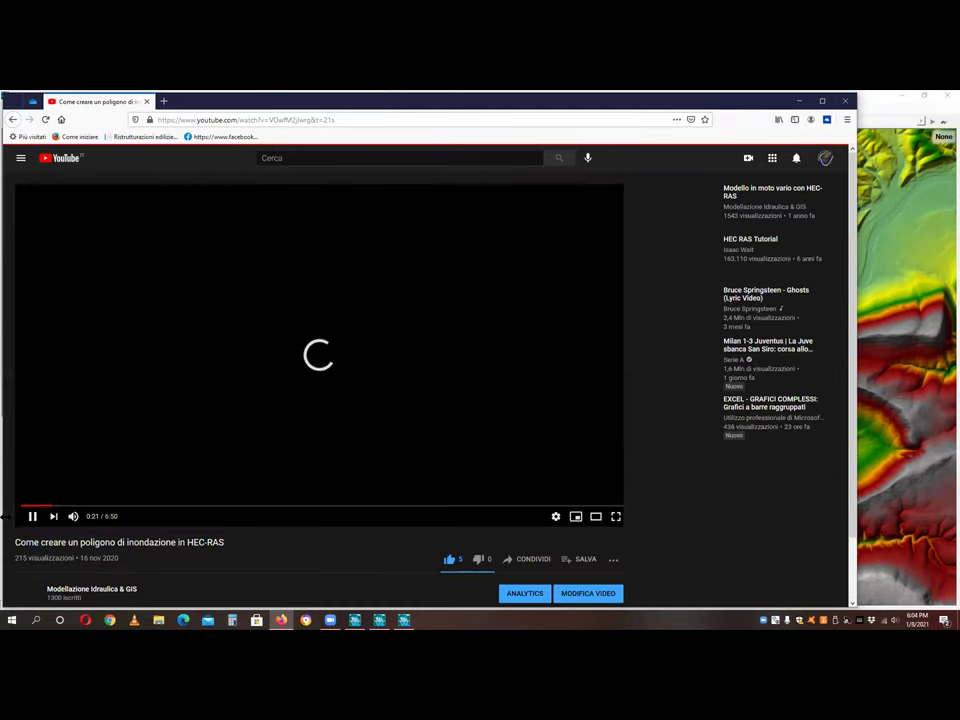
click(30, 520)
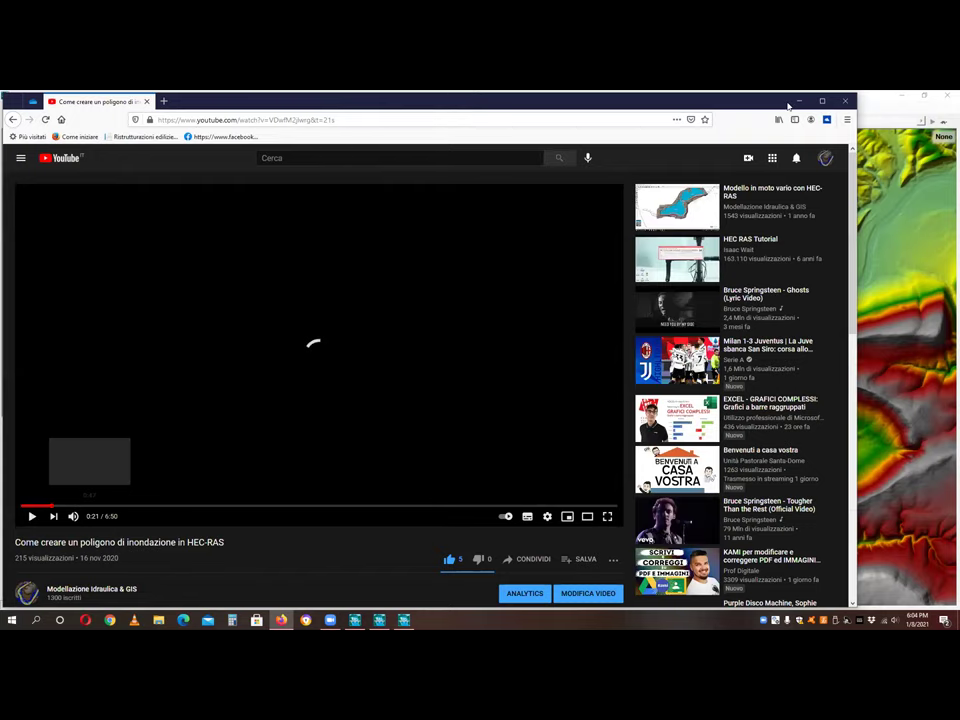
key(ctrl+l)
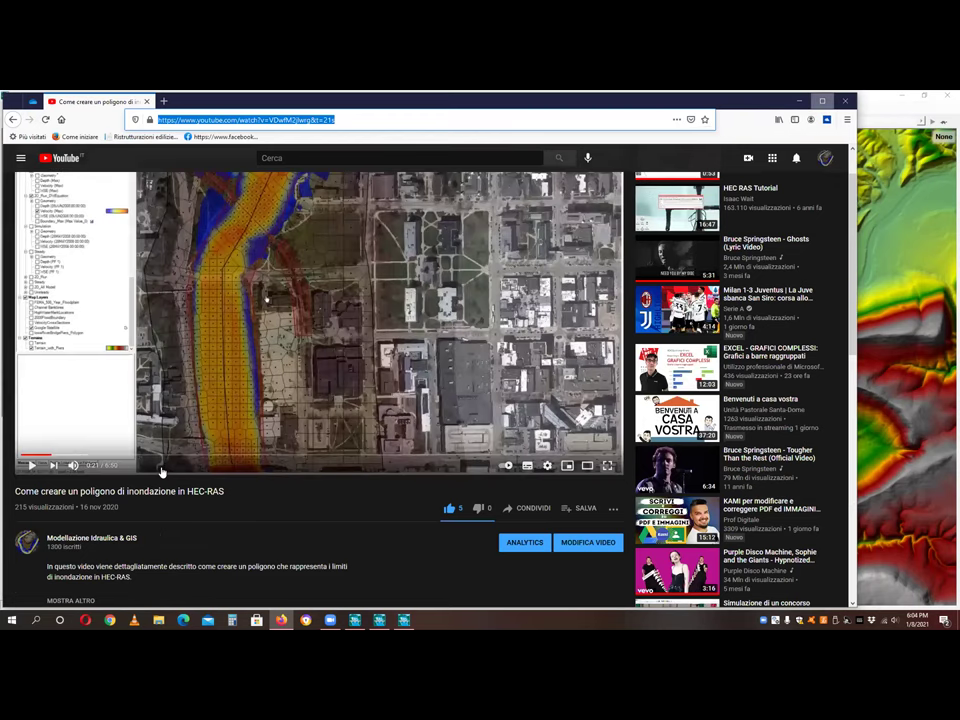
- Return to the flood-polygon video in Firefox, maximize the browser window and view the video at 1:09, 2:00 and 2:44
key(alt+Tab)
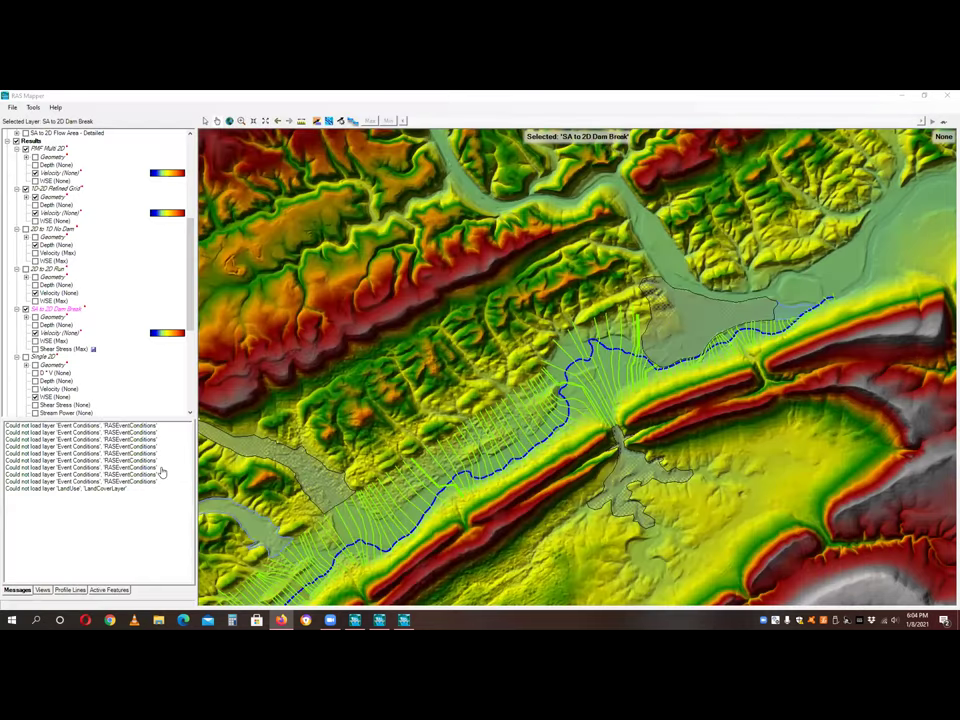
key(alt+Tab)
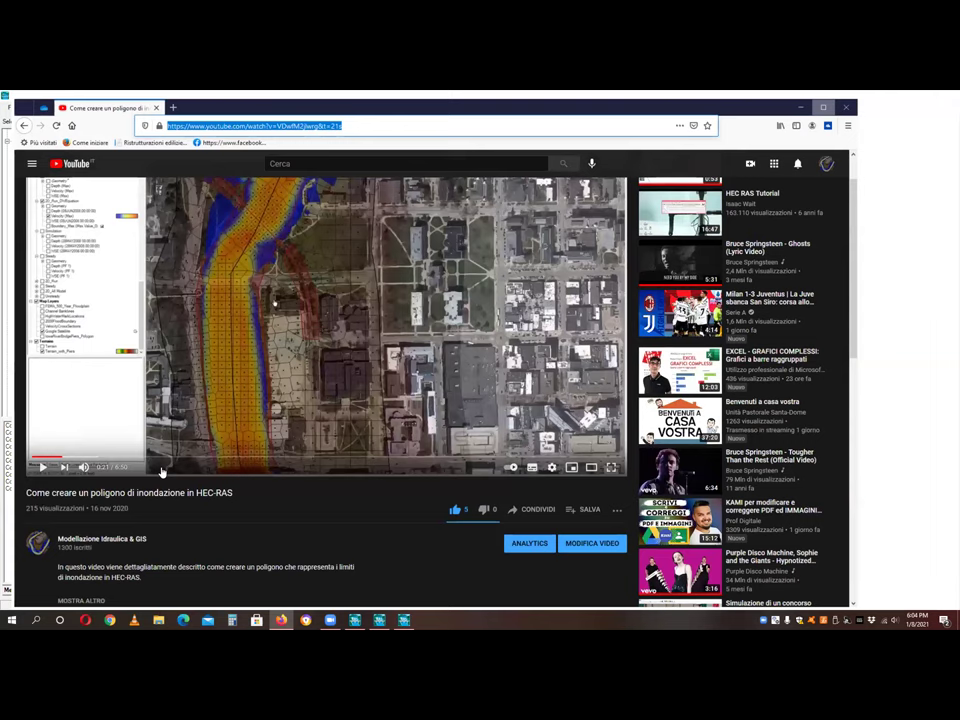
click(160, 462)
key(super+Up)
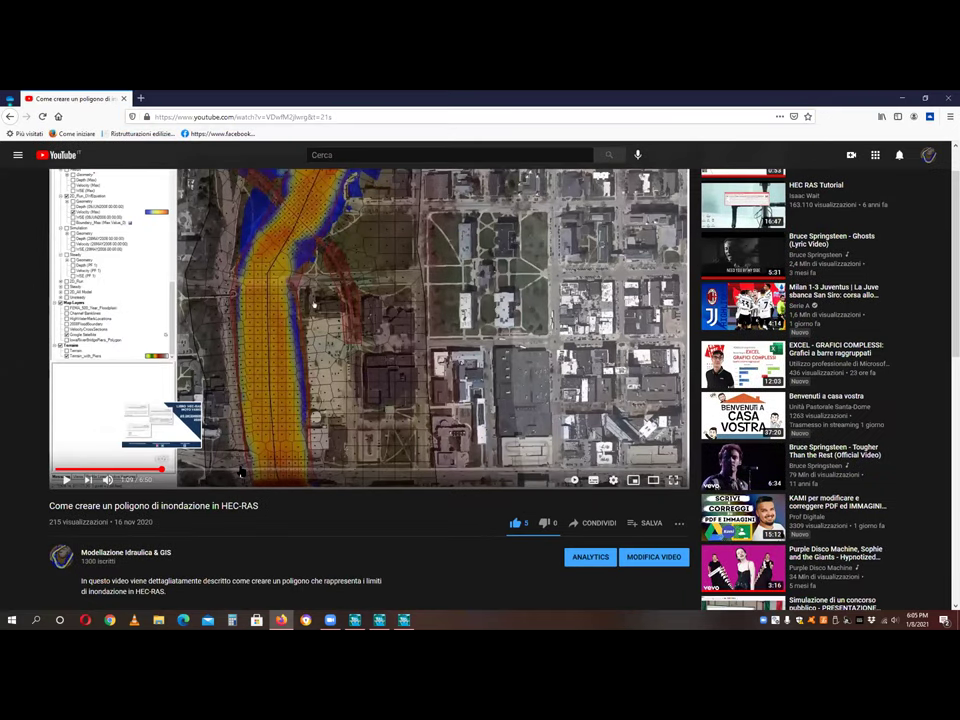
click(240, 468)
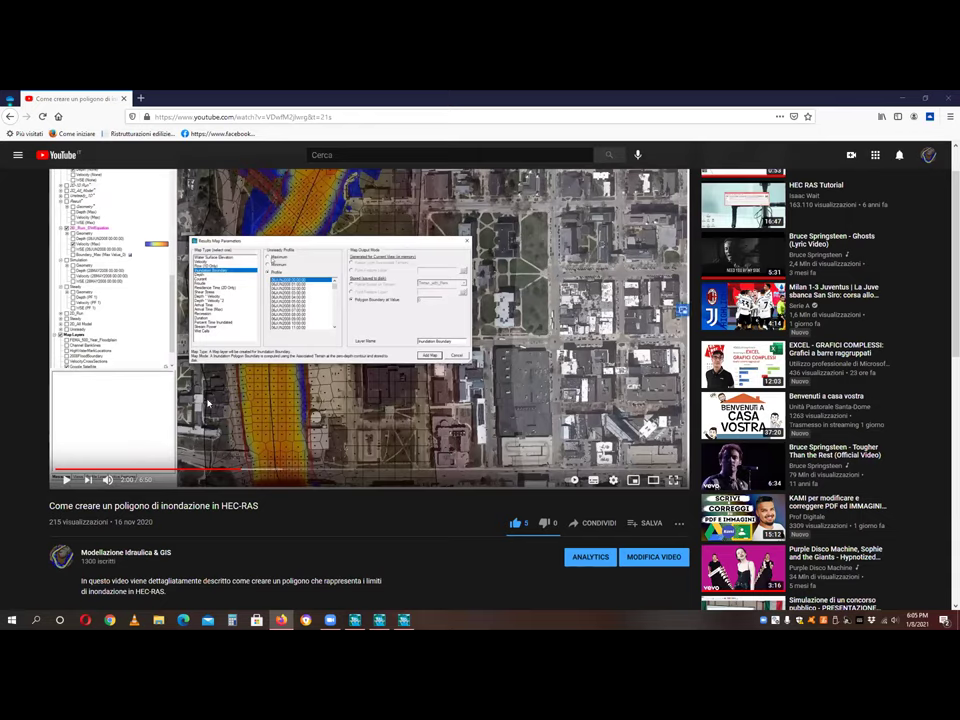
click(308, 470)
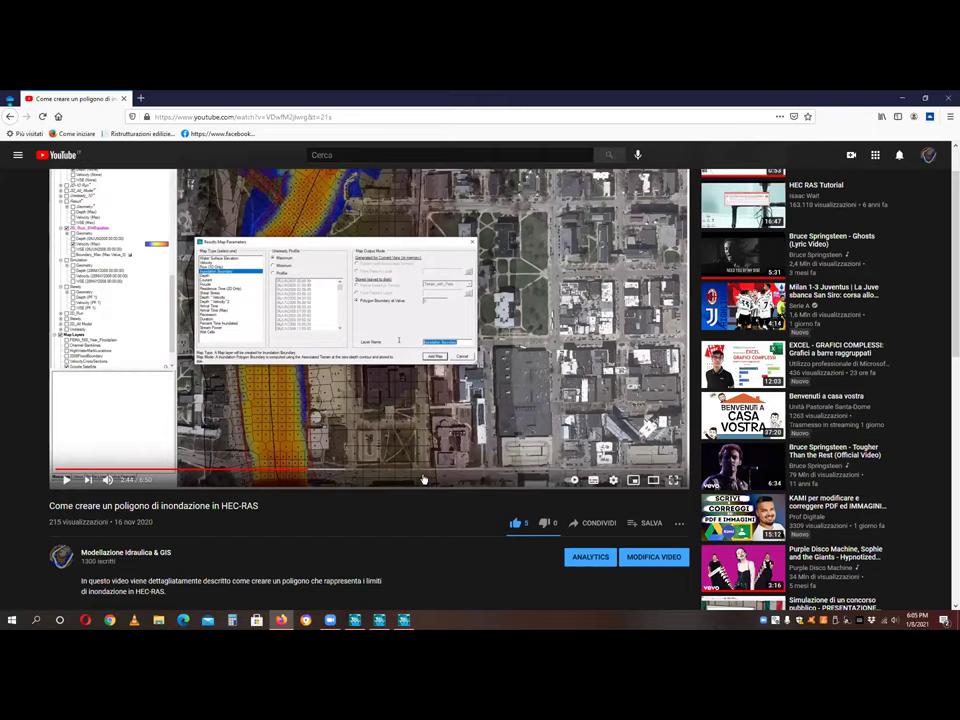
- Switch back to RAS Mapper, close it and exit HEC-RAS 5.0.7 with the Bald Eagle Creek project
key(alt+Tab)
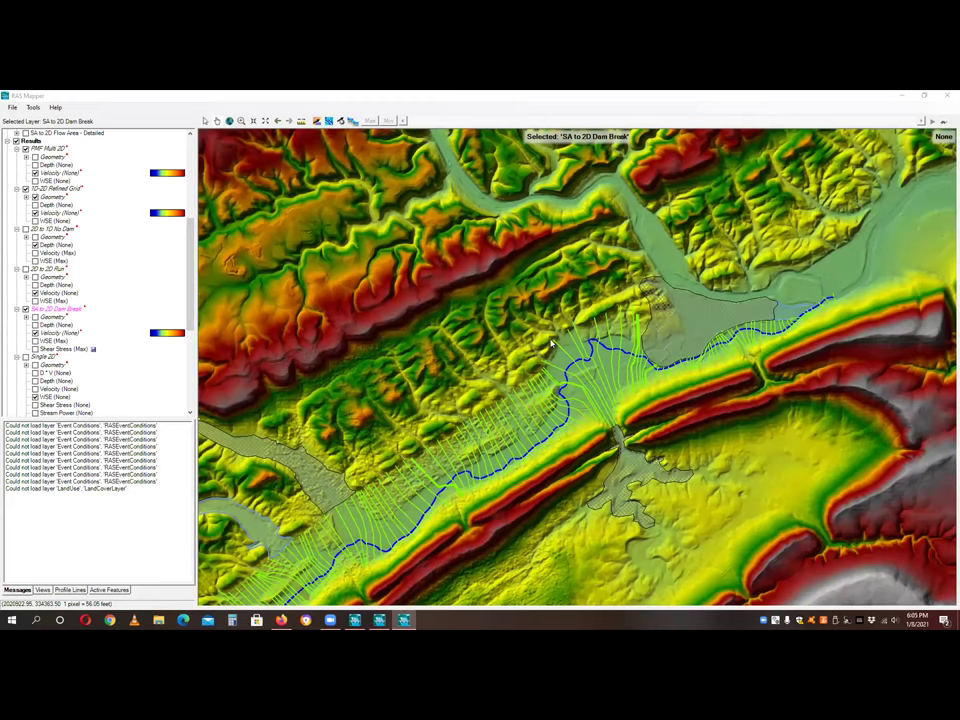
key(alt+F4)
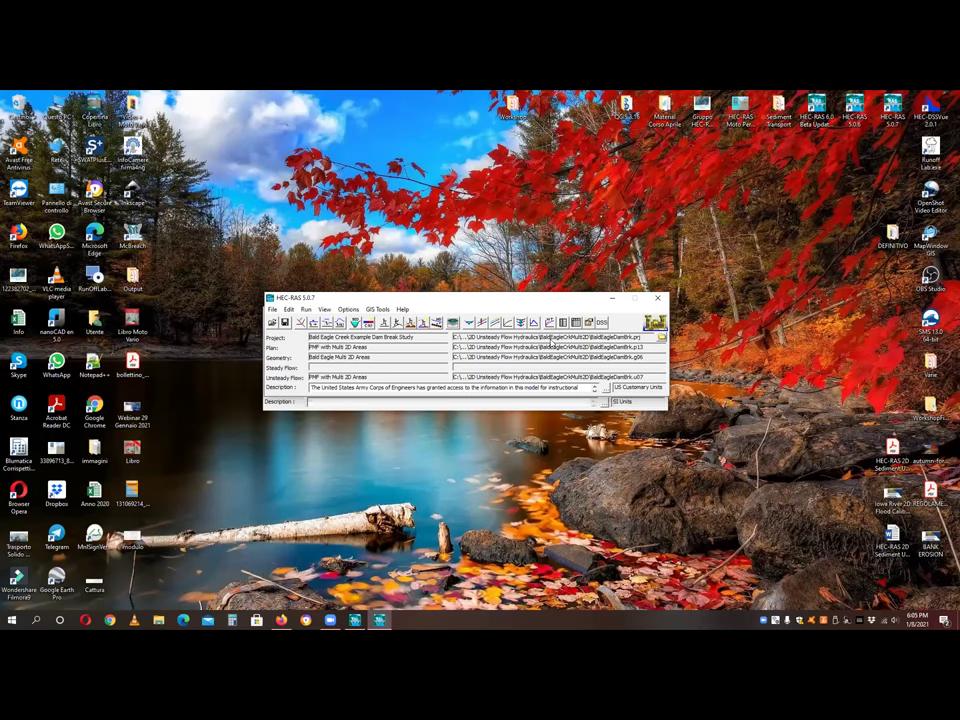
key(alt+F4)
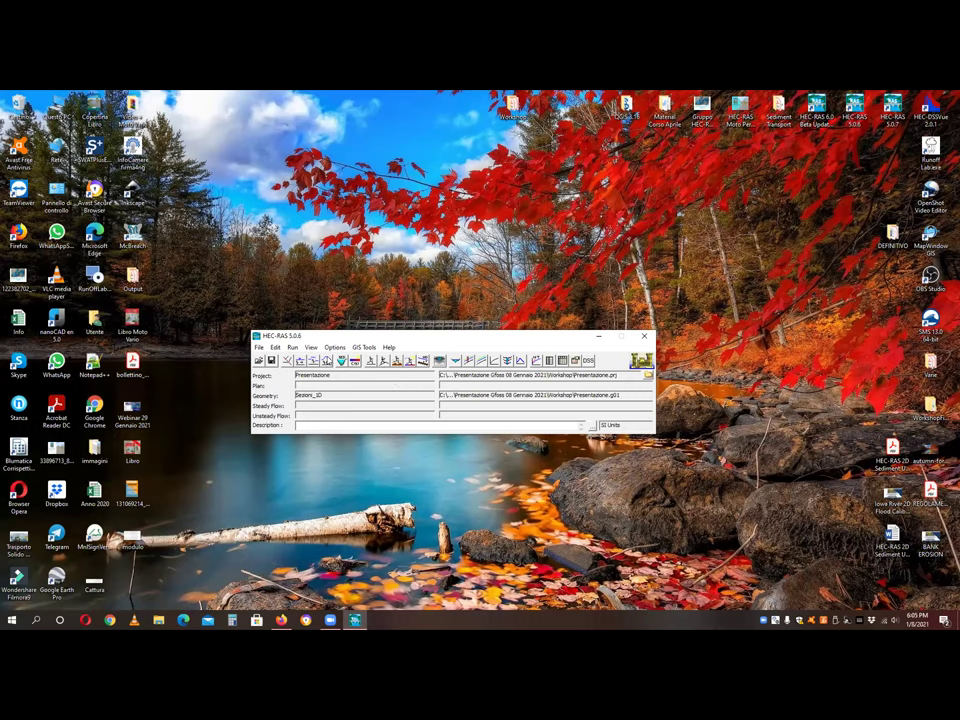
- View the Sezioni_1D geometry around the 2D flow area in the geometric data editor, and bring the HEC-RAS 5.0.6 main window forward
click(384, 360)
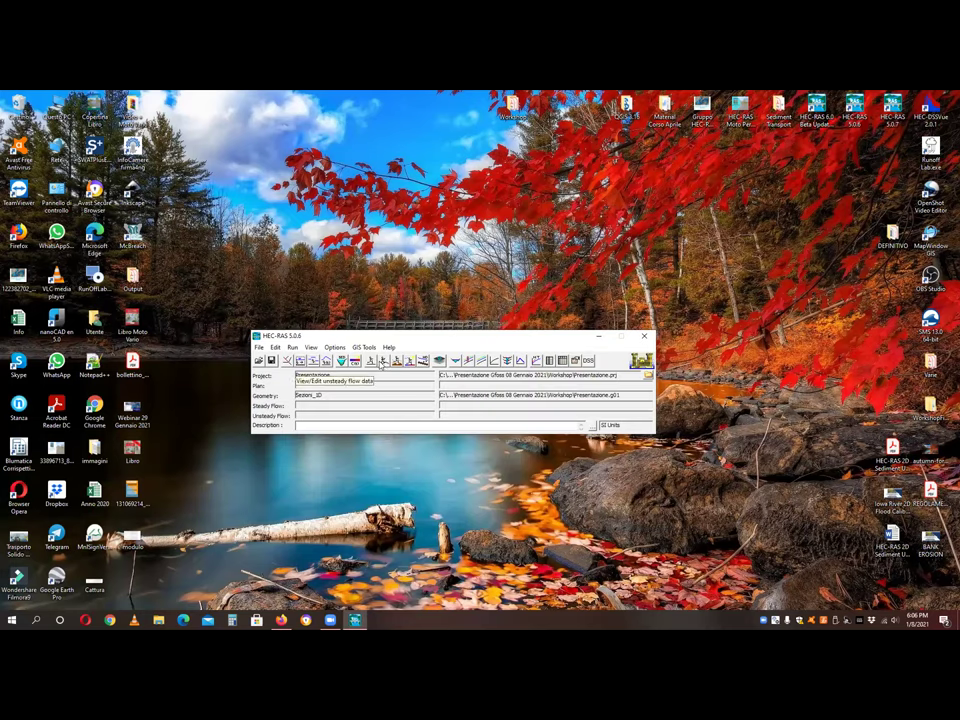
click(383, 362)
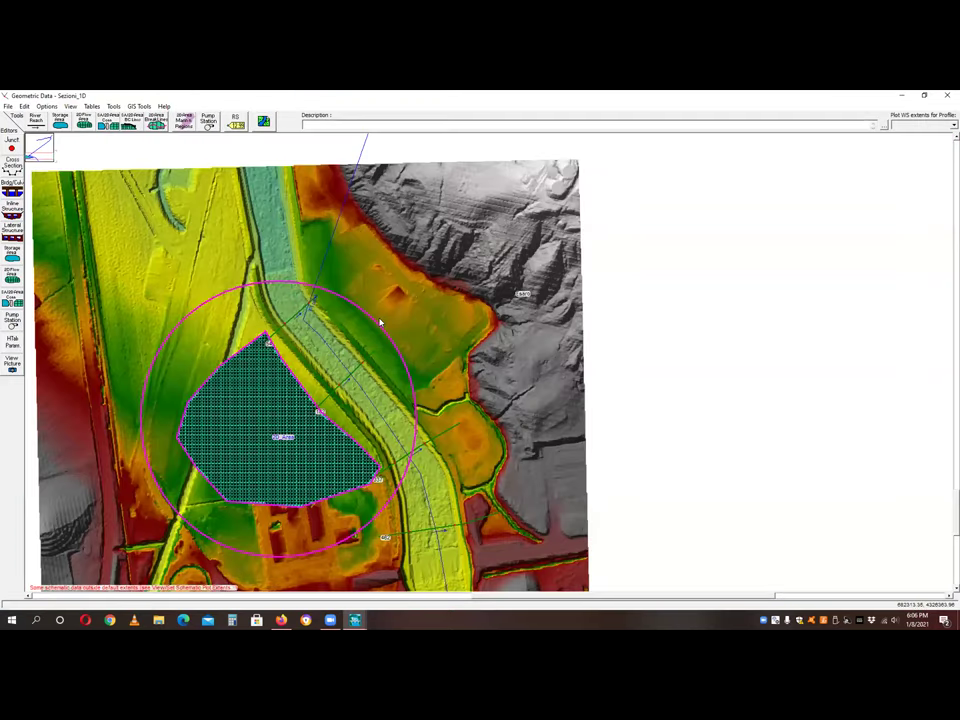
scroll(380, 322, down, 1)
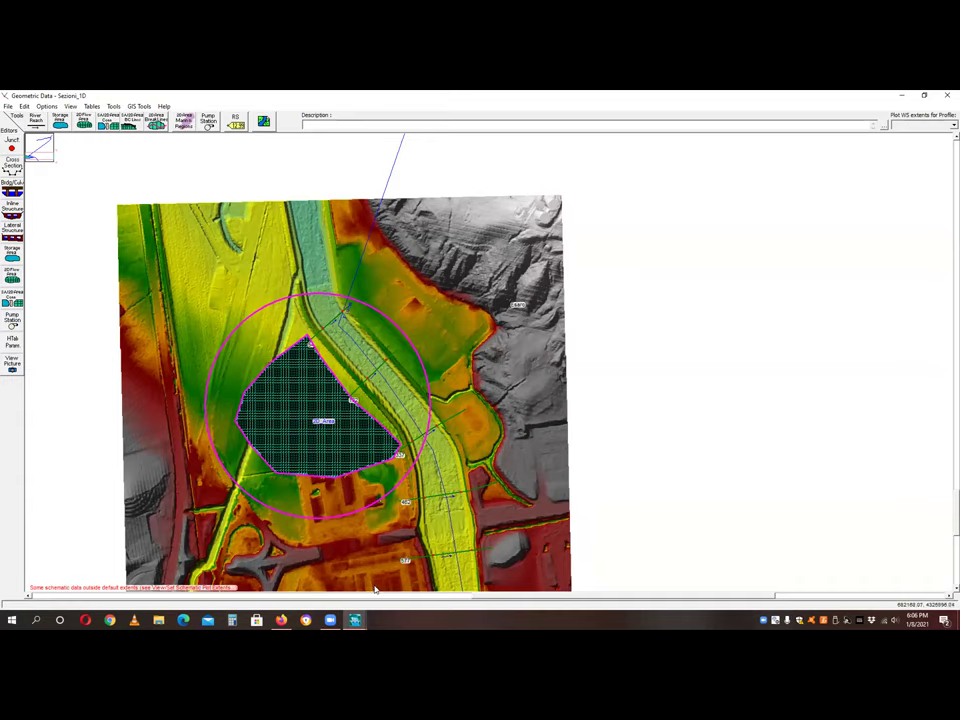
click(355, 620)
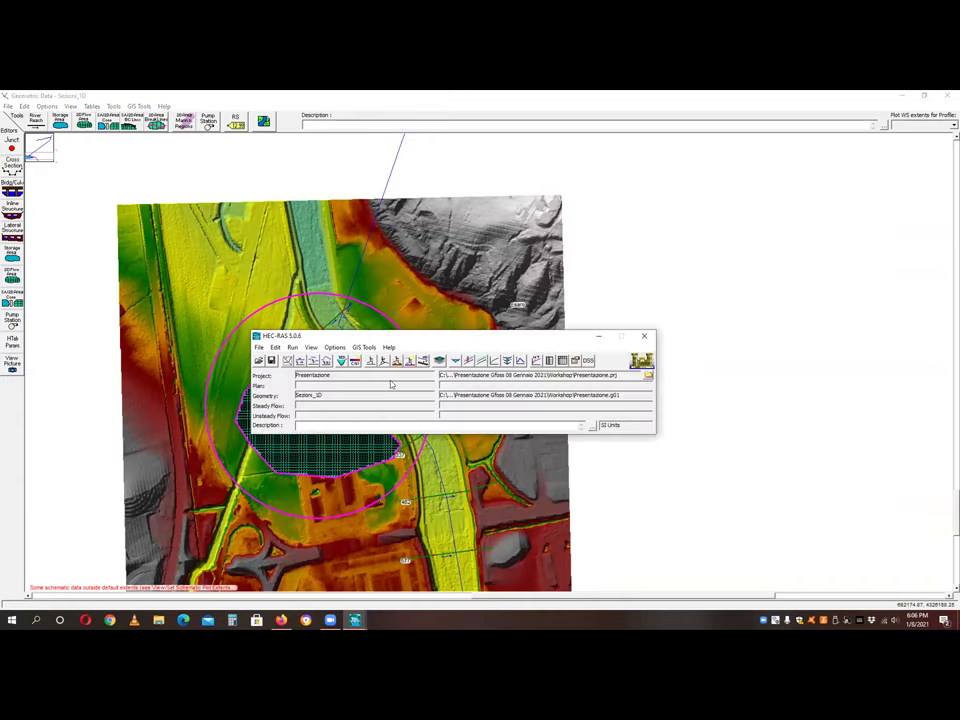